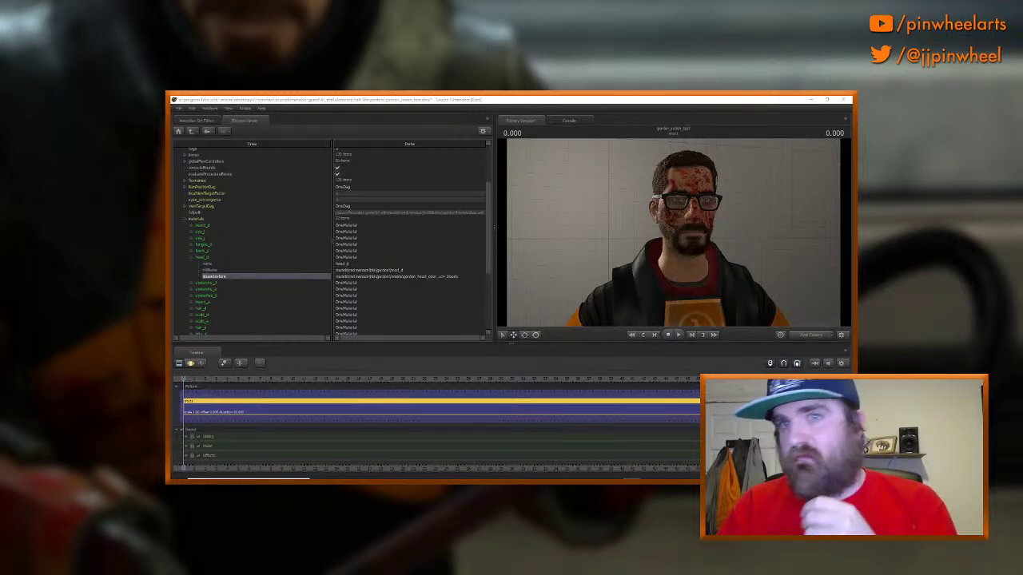
Step: Examine the blood-splattered face of the Gordon model in the viewport, both close up and from farther back
{"action": "left_click_drag", "start_coordinate": [673, 233], "coordinate": [674, 255]}
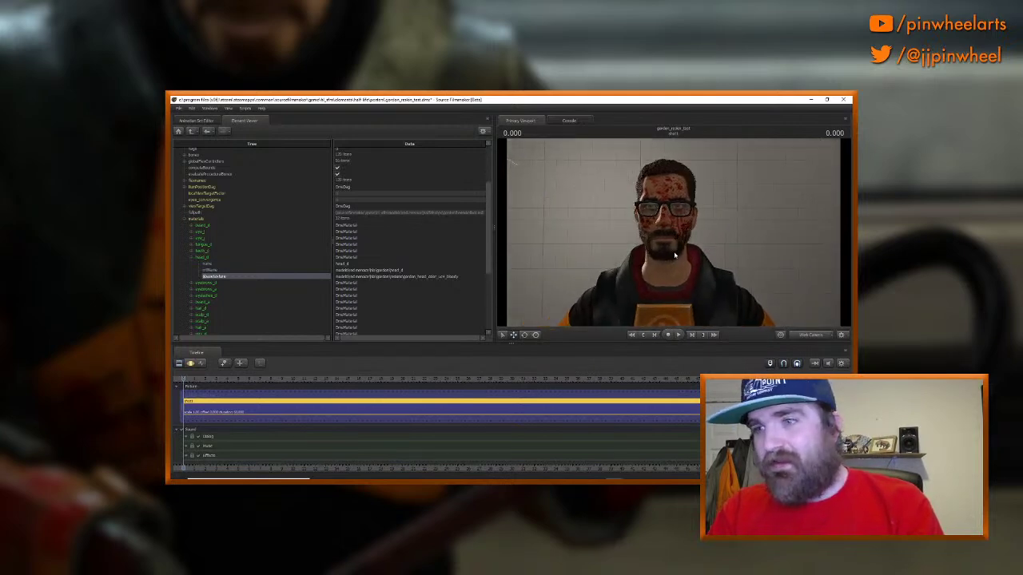
{"action": "left_click_drag", "start_coordinate": [739, 229], "coordinate": [670, 237]}
{"action": "key", "text": "w"}
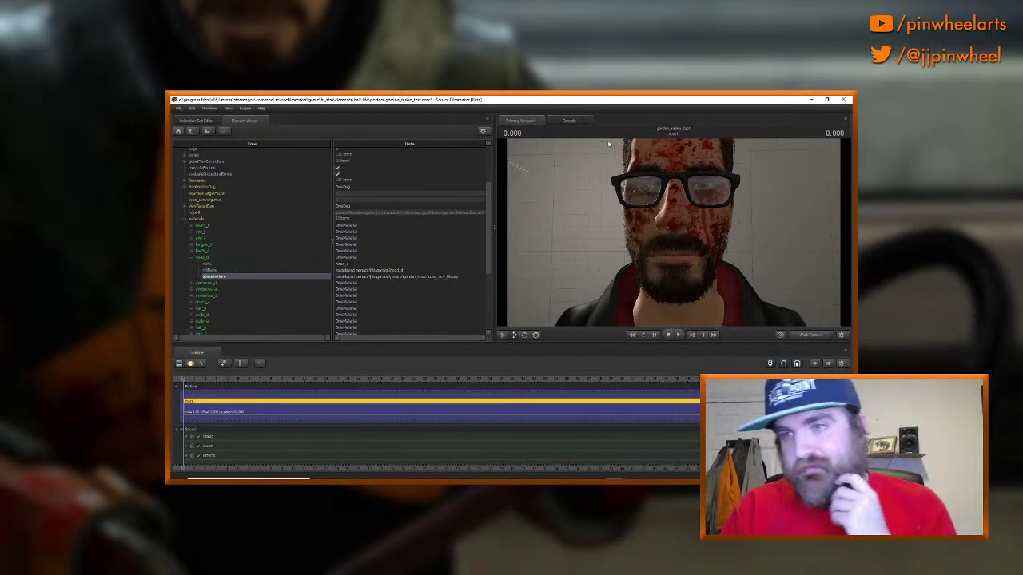
{"action": "left_click_drag", "start_coordinate": [587, 244], "coordinate": [609, 278]}
{"action": "left_click_drag", "start_coordinate": [652, 244], "coordinate": [674, 235]}
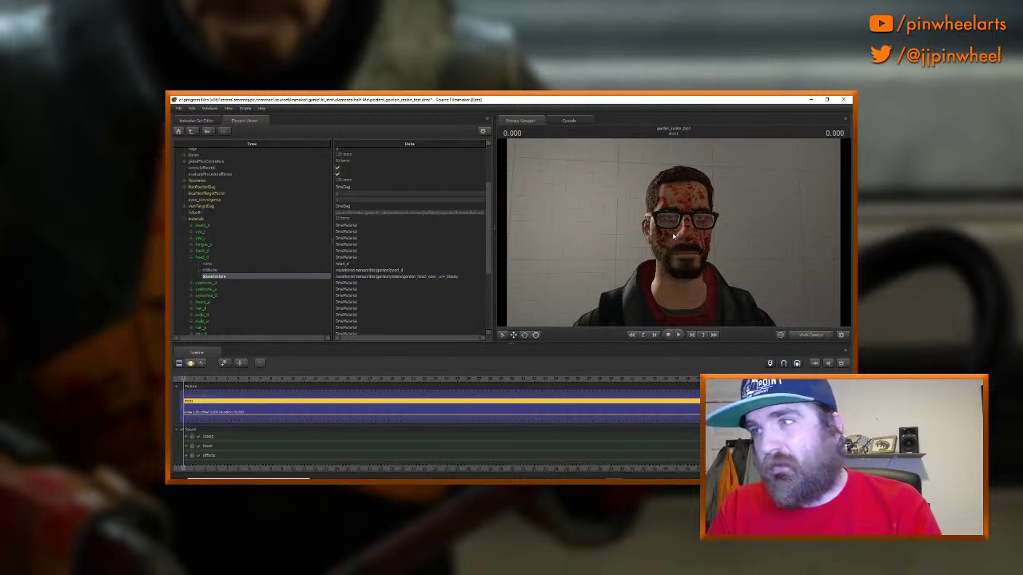
{"action": "mouse_move", "coordinate": [672, 236]}
{"action": "left_mouse_down"}
{"action": "mouse_move", "coordinate": [668, 280]}
{"action": "mouse_move", "coordinate": [668, 240]}
{"action": "mouse_move", "coordinate": [703, 240]}
{"action": "mouse_move", "coordinate": [673, 236]}
{"action": "left_mouse_up"}
{"action": "key", "text": "s"}
{"action": "key", "text": "w"}
{"action": "key", "text": "s"}
{"action": "key", "text": "d"}
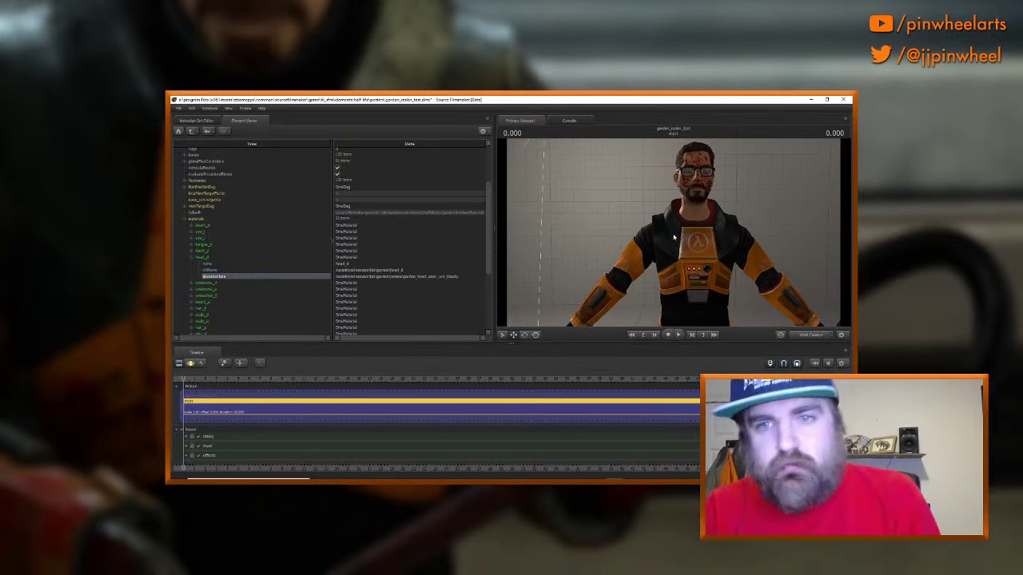
Step: Inspect the Gordon model's suit and the surrounding scene from several camera positions, ending on a front view
{"action": "left_click_drag", "start_coordinate": [674, 237], "coordinate": [837, 190]}
{"action": "key", "text": "w"}
{"action": "key", "text": "d"}
{"action": "key", "text": "w"}
{"action": "key", "text": "s"}
{"action": "left_click_drag", "start_coordinate": [806, 229], "coordinate": [674, 235]}
{"action": "key", "text": "a"}
{"action": "key", "text": "w"}
{"action": "key", "text": "a"}
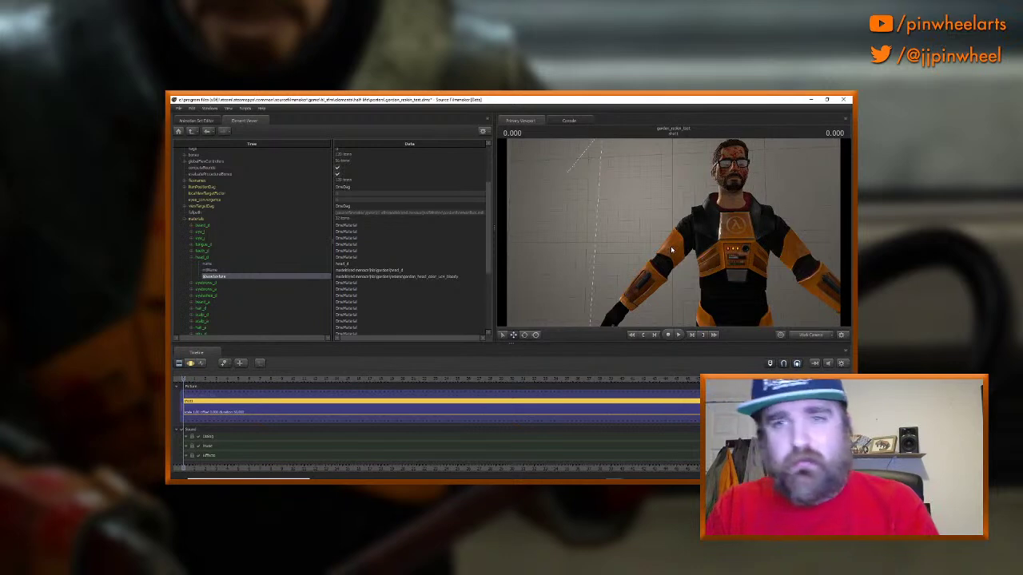
{"action": "mouse_move", "coordinate": [674, 235]}
{"action": "left_mouse_down"}
{"action": "mouse_move", "coordinate": [694, 222]}
{"action": "mouse_move", "coordinate": [683, 271]}
{"action": "mouse_move", "coordinate": [689, 221]}
{"action": "mouse_move", "coordinate": [674, 235]}
{"action": "left_mouse_up"}
{"action": "key", "text": "w"}
{"action": "key", "text": "s"}
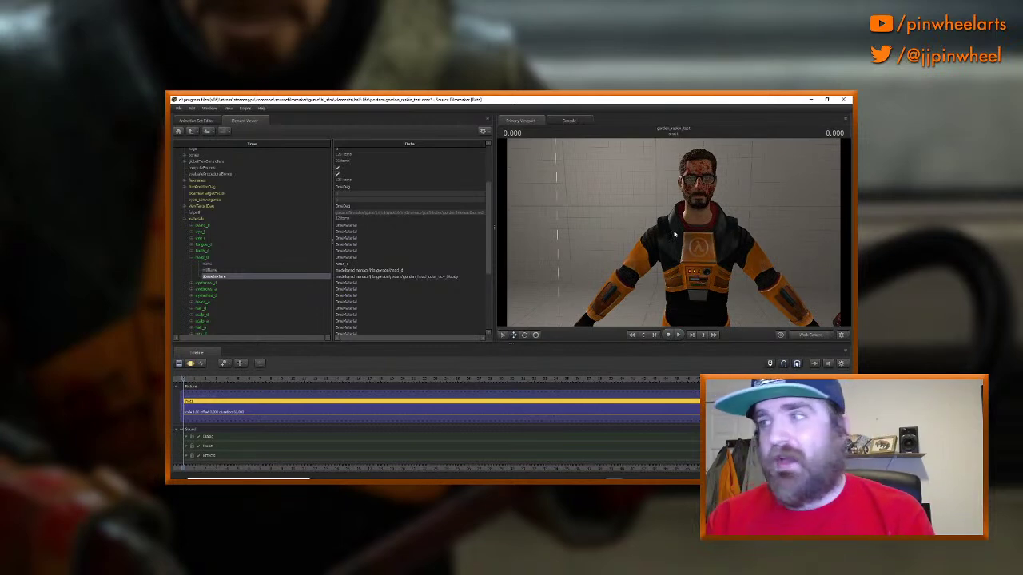
{"action": "left_click_drag", "start_coordinate": [633, 231], "coordinate": [743, 232]}
{"action": "left_click_drag", "start_coordinate": [666, 235], "coordinate": [696, 236]}
{"action": "key", "text": "w"}
{"action": "key", "text": "s"}
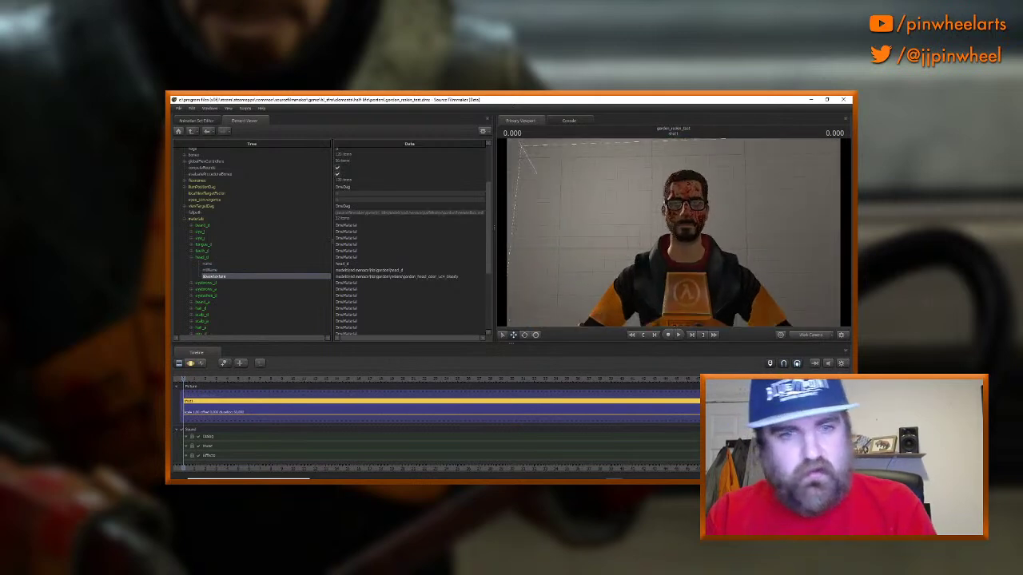
{"action": "mouse_move", "coordinate": [388, 472]}
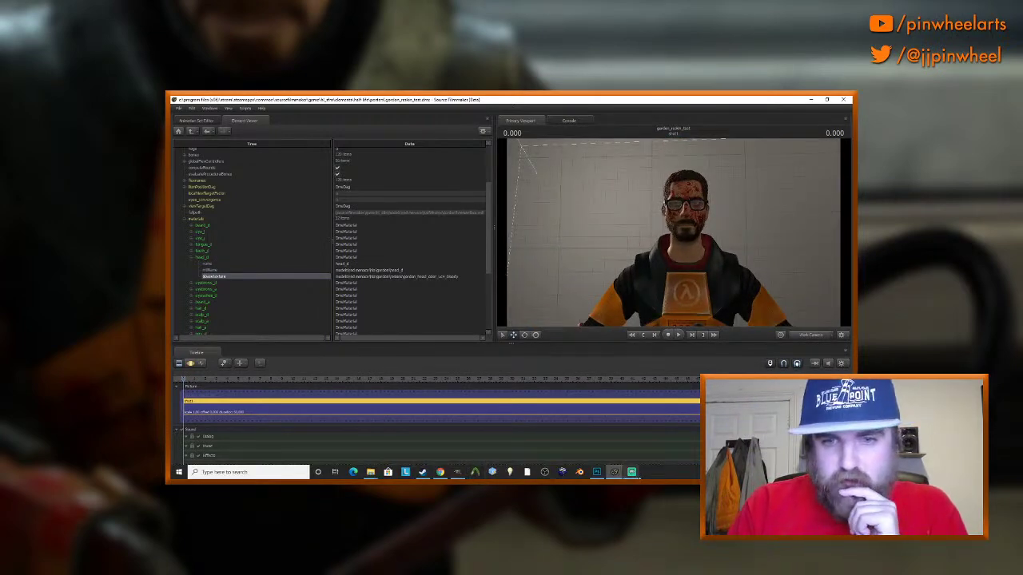
{"action": "mouse_move", "coordinate": [614, 471]}
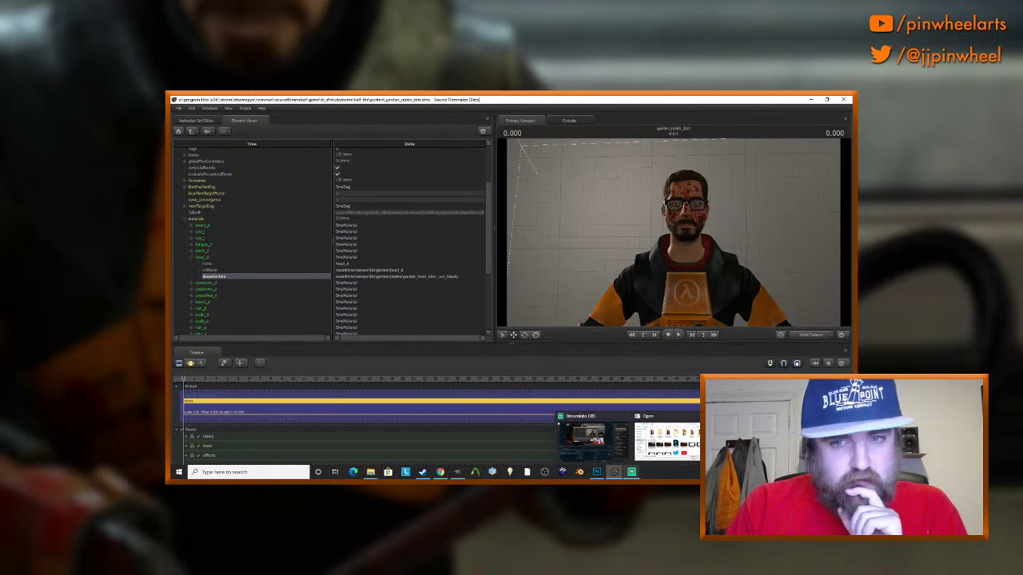
{"action": "mouse_move", "coordinate": [668, 445]}
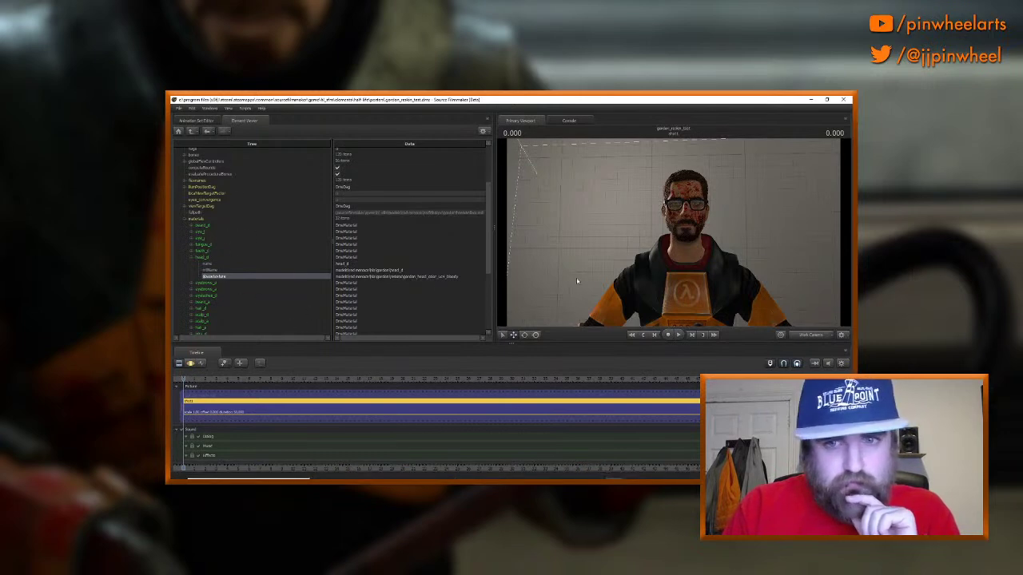
{"action": "left_click_drag", "start_coordinate": [649, 274], "coordinate": [652, 282]}
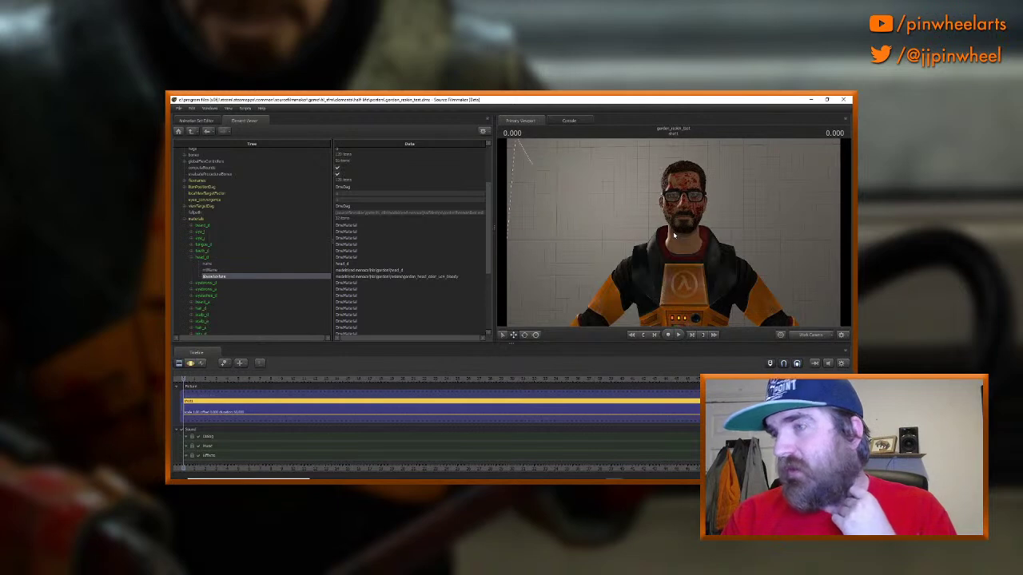
{"action": "left_click_drag", "start_coordinate": [678, 235], "coordinate": [674, 300]}
{"action": "key", "text": "s"}
{"action": "key", "text": "w"}
{"action": "key", "text": "s"}
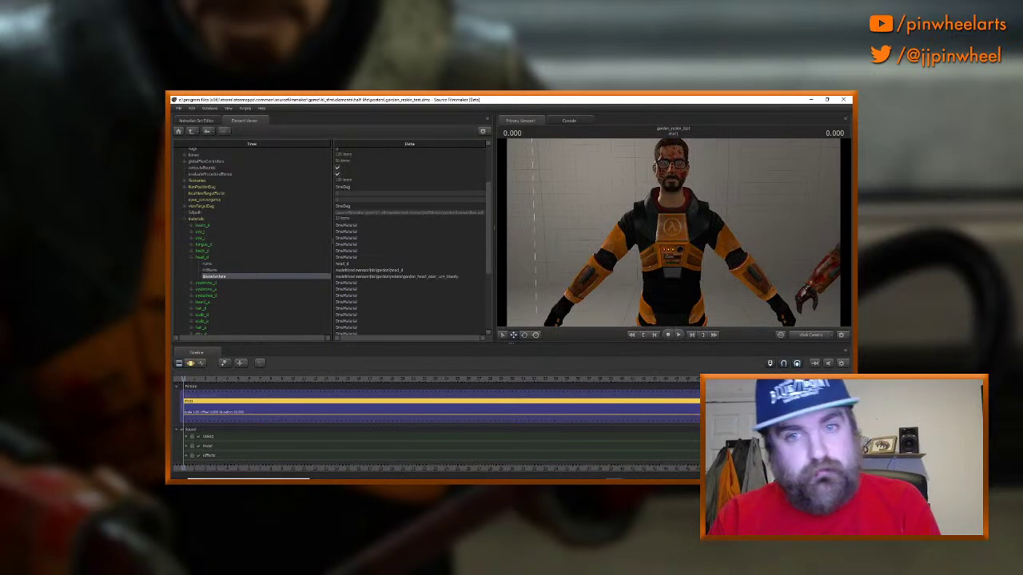
Step: Switch to GIMP, examine the blood splatters on the bloodied suit texture's chest plates up close, and return to the clean suit texture
{"action": "mouse_move", "coordinate": [458, 475]}
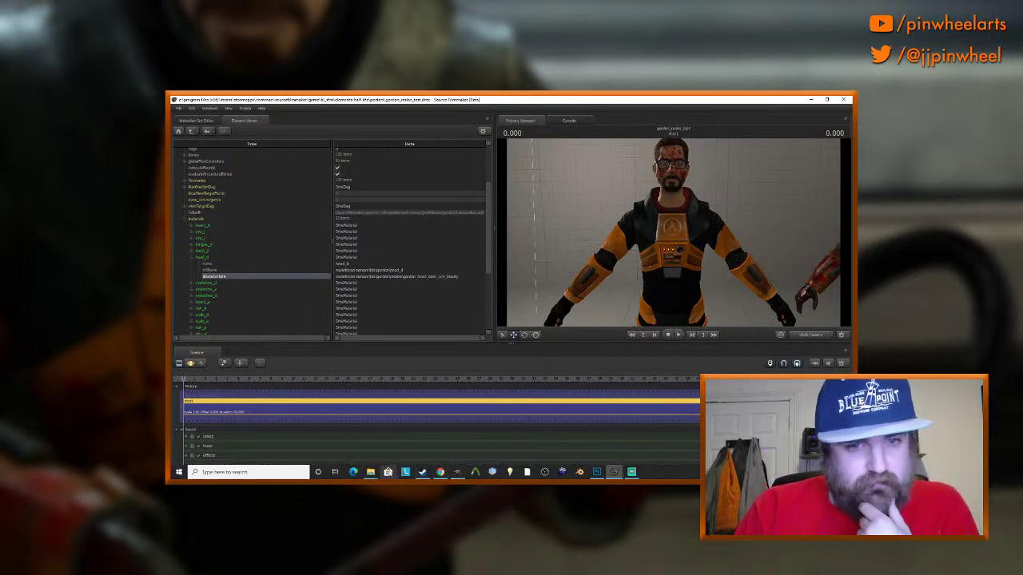
{"action": "left_click", "coordinate": [458, 473]}
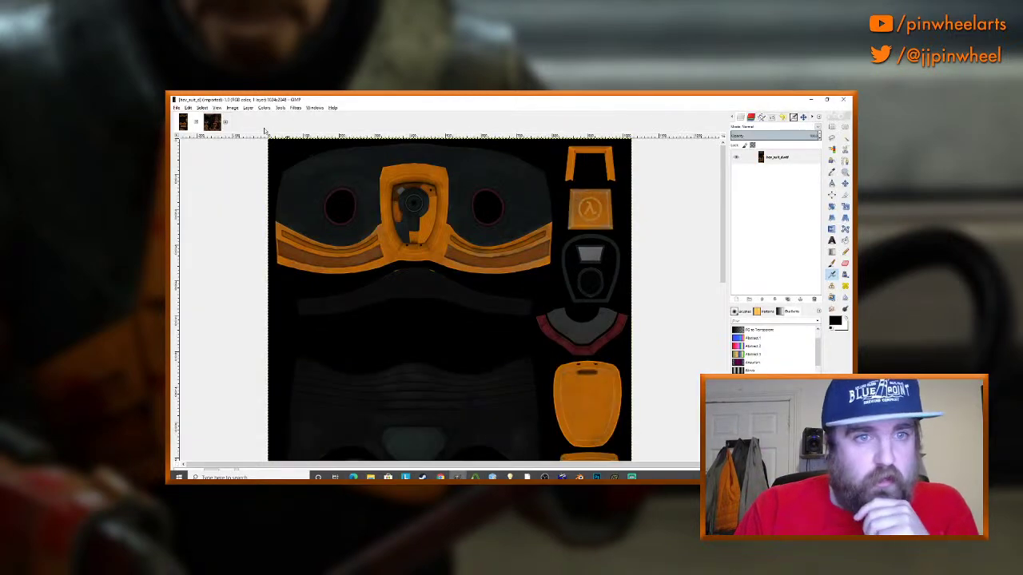
{"action": "left_click", "coordinate": [207, 124]}
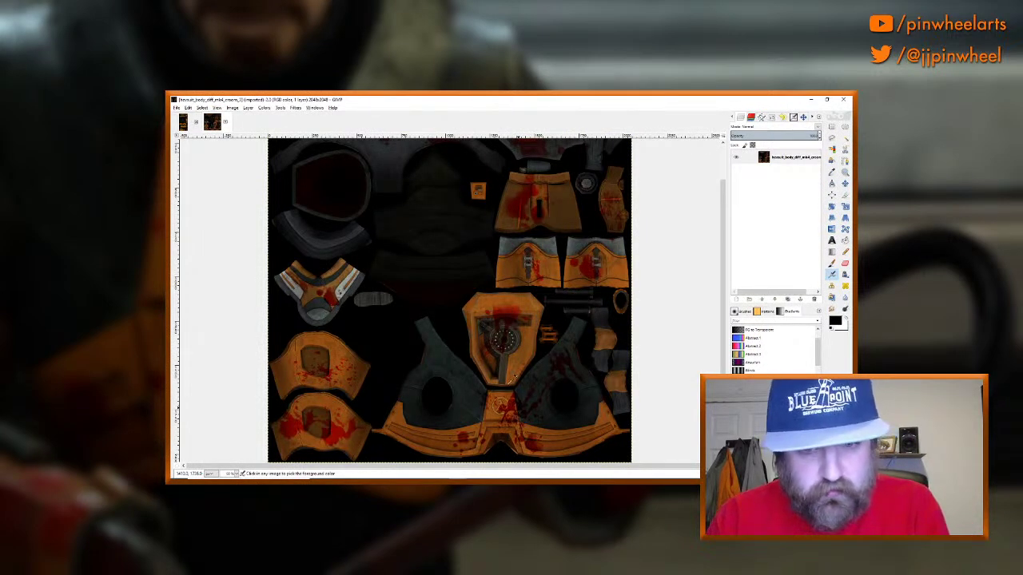
{"action": "scroll", "coordinate": [518, 403], "scroll_direction": "up", "scroll_amount": 3}
{"action": "scroll", "coordinate": [553, 344], "scroll_direction": "up", "scroll_amount": 1}
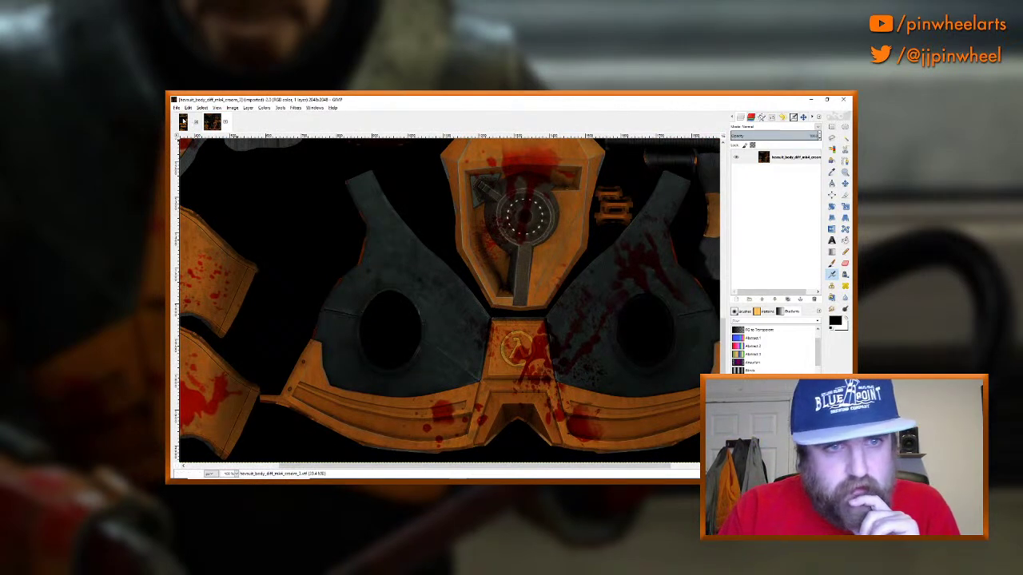
{"action": "left_click", "coordinate": [183, 120]}
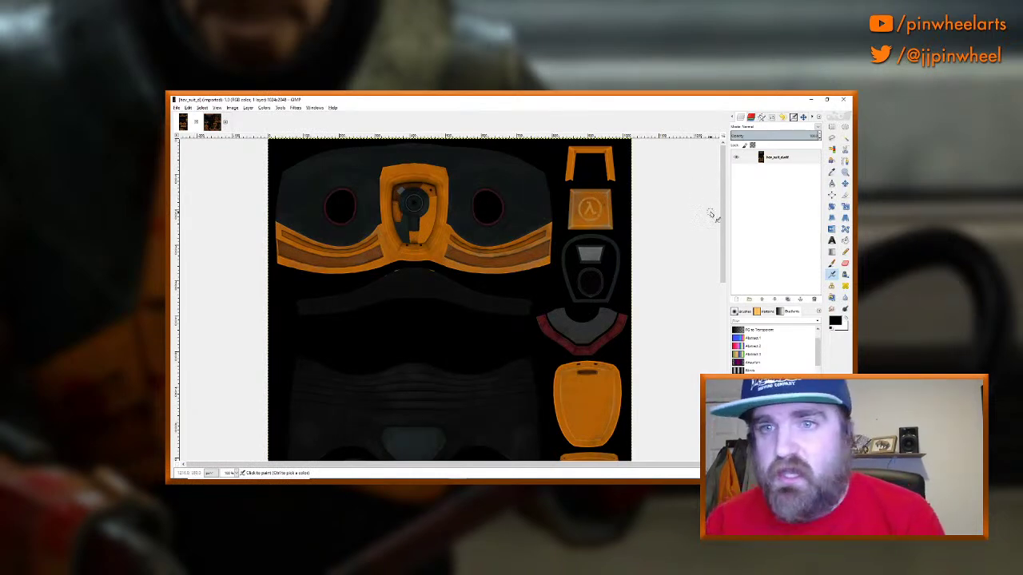
Step: Activate the Paintbrush for the clean suit texture's layer and set the foreground color to a strong red
{"action": "left_click", "coordinate": [782, 159]}
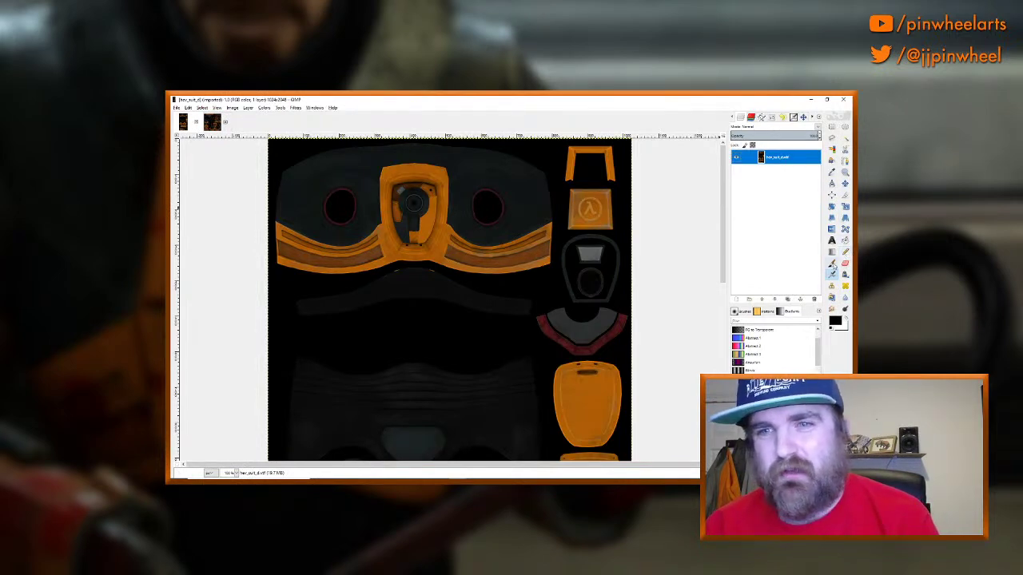
{"action": "left_click", "coordinate": [832, 264]}
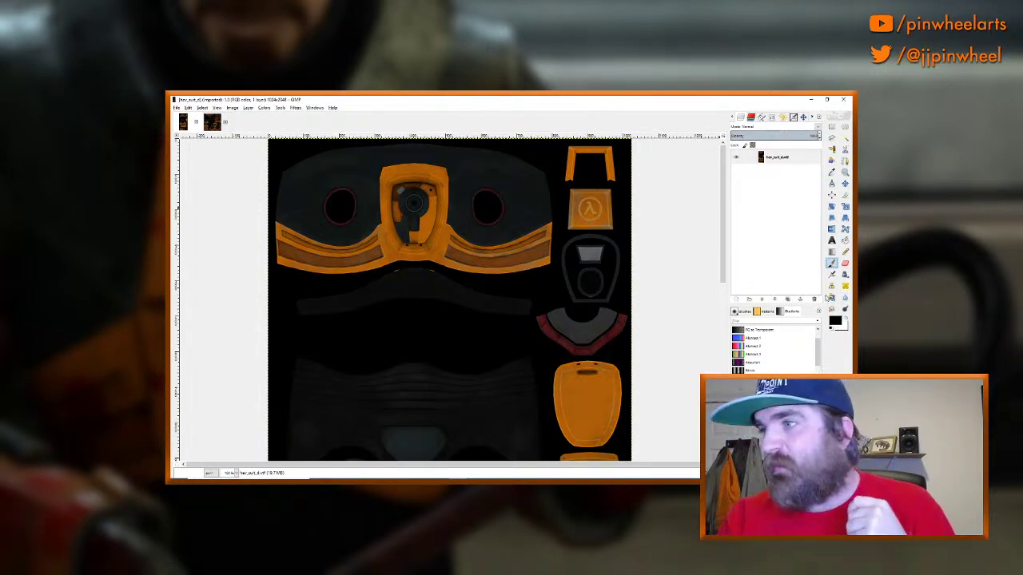
{"action": "left_click", "coordinate": [835, 320]}
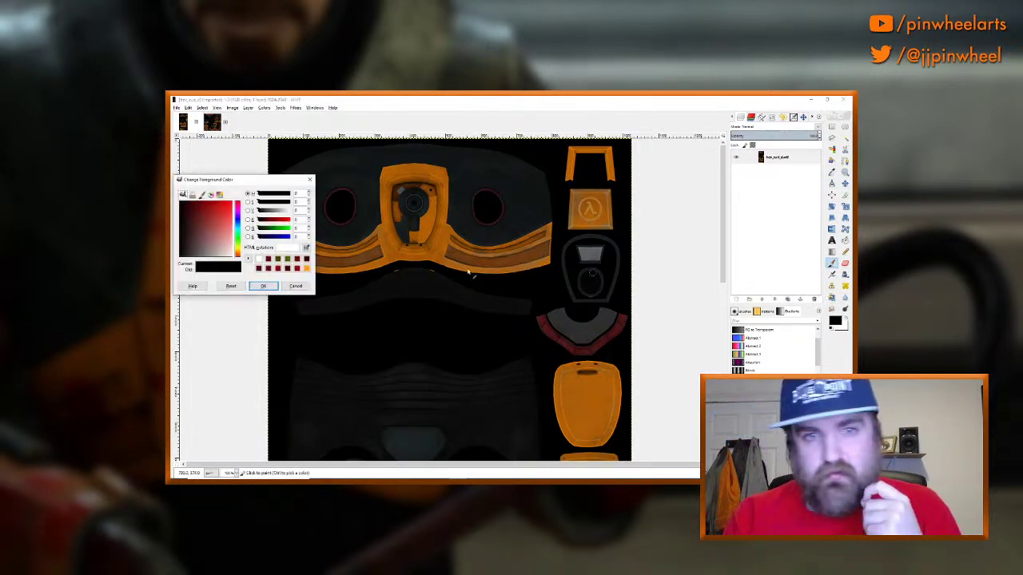
{"action": "left_click", "coordinate": [220, 200]}
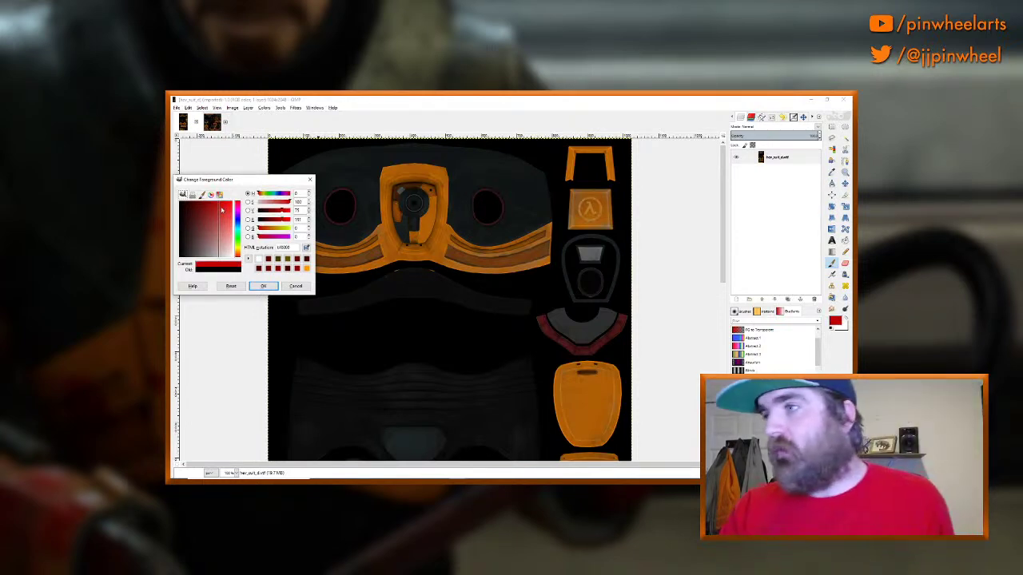
{"action": "left_click_drag", "start_coordinate": [222, 206], "coordinate": [225, 198]}
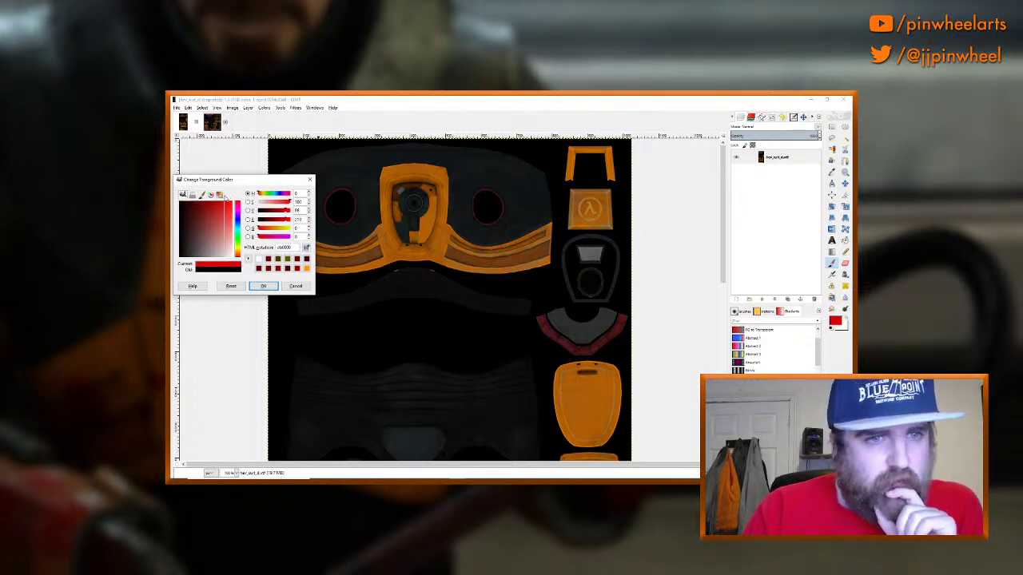
{"action": "left_click", "coordinate": [263, 286]}
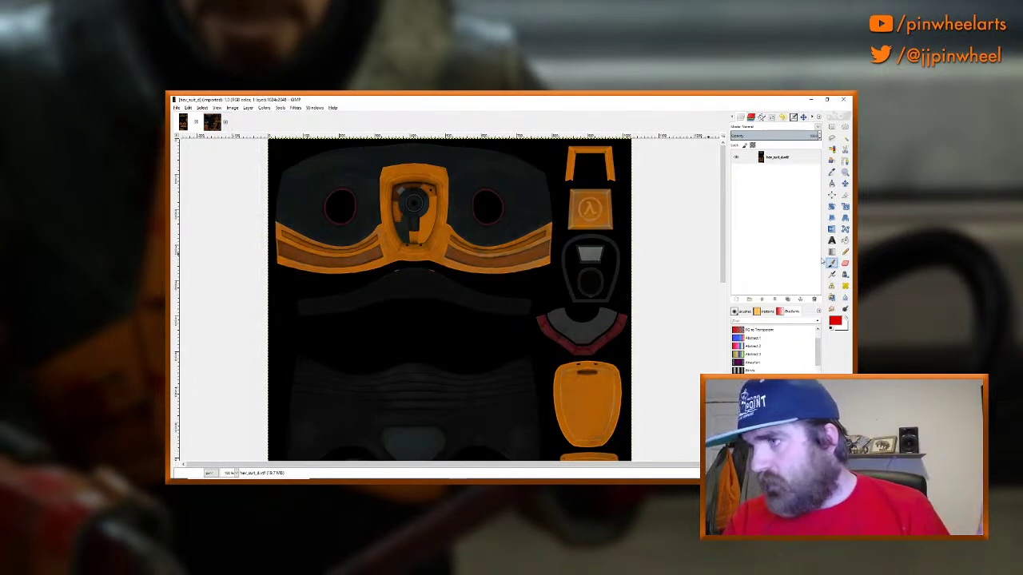
Step: Show the Paintbrush tool options and check the bloodied suit texture for reference, returning to the clean suit texture
{"action": "left_click", "coordinate": [772, 118]}
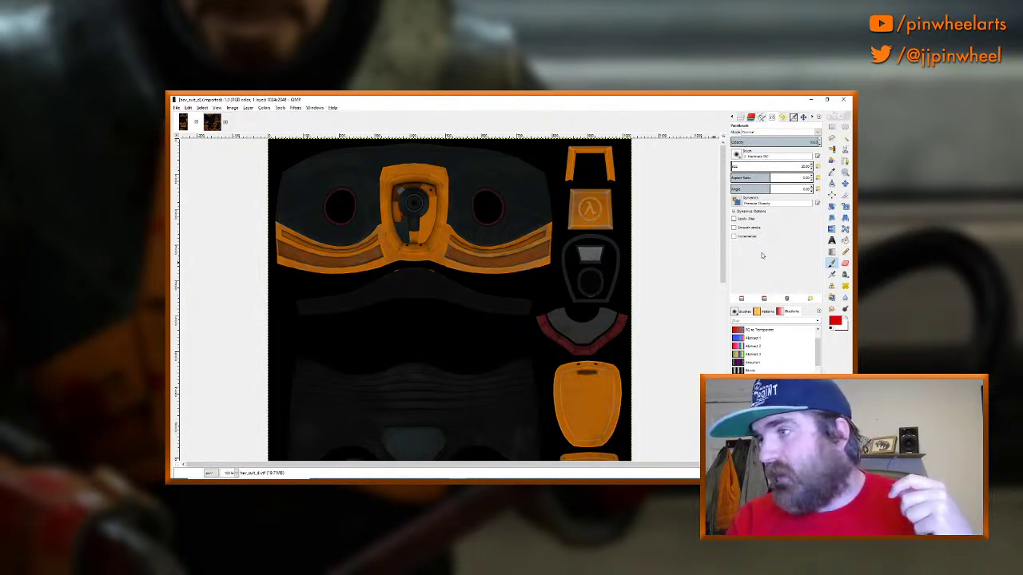
{"action": "left_click", "coordinate": [736, 155]}
{"action": "key", "text": "Escape"}
{"action": "left_click", "coordinate": [213, 122]}
{"action": "left_click", "coordinate": [183, 122]}
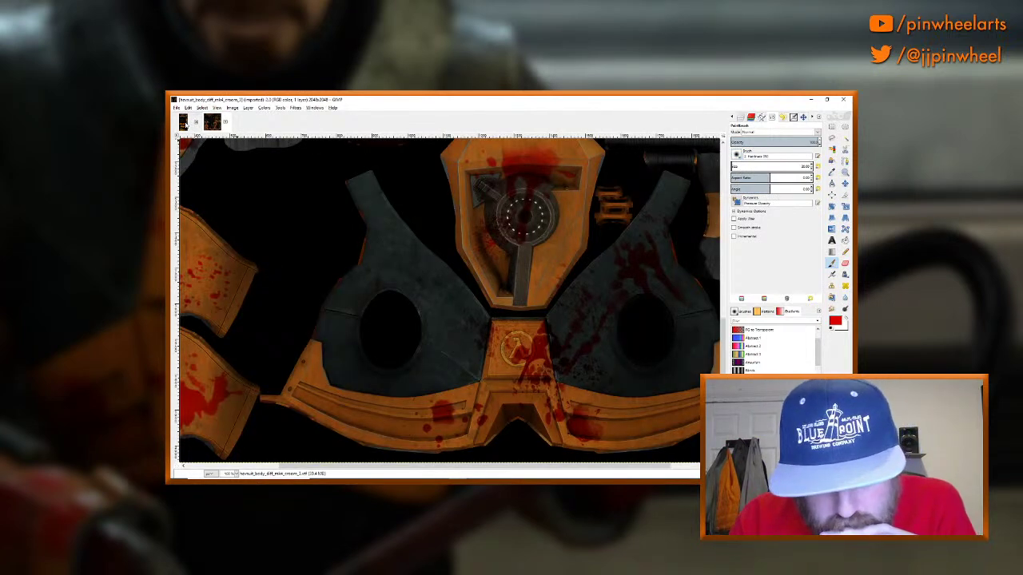
{"action": "left_click", "coordinate": [183, 122]}
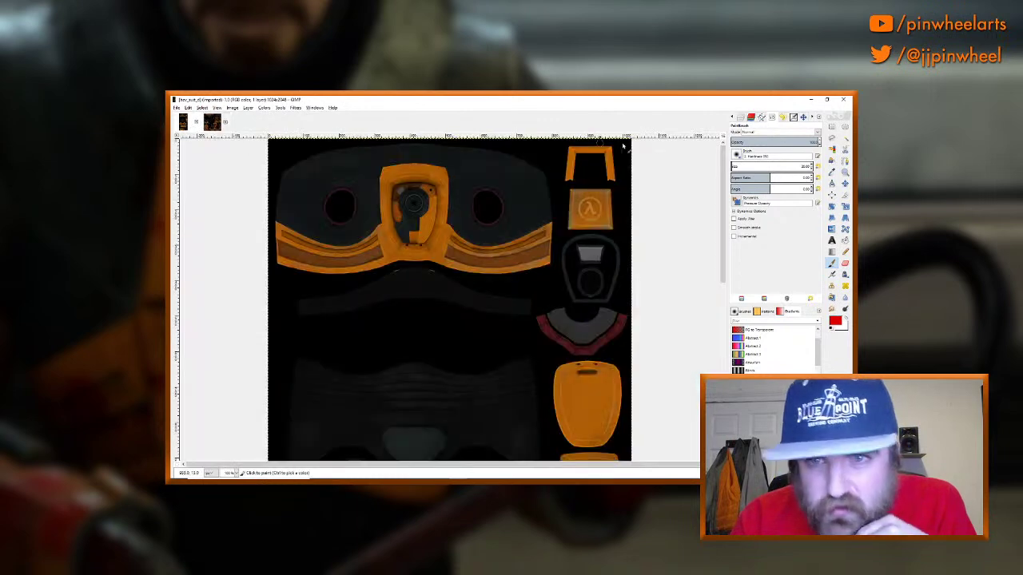
Step: Browse the available brushes and choose an irregular splatter brush for the Paintbrush
{"action": "left_click", "coordinate": [736, 154]}
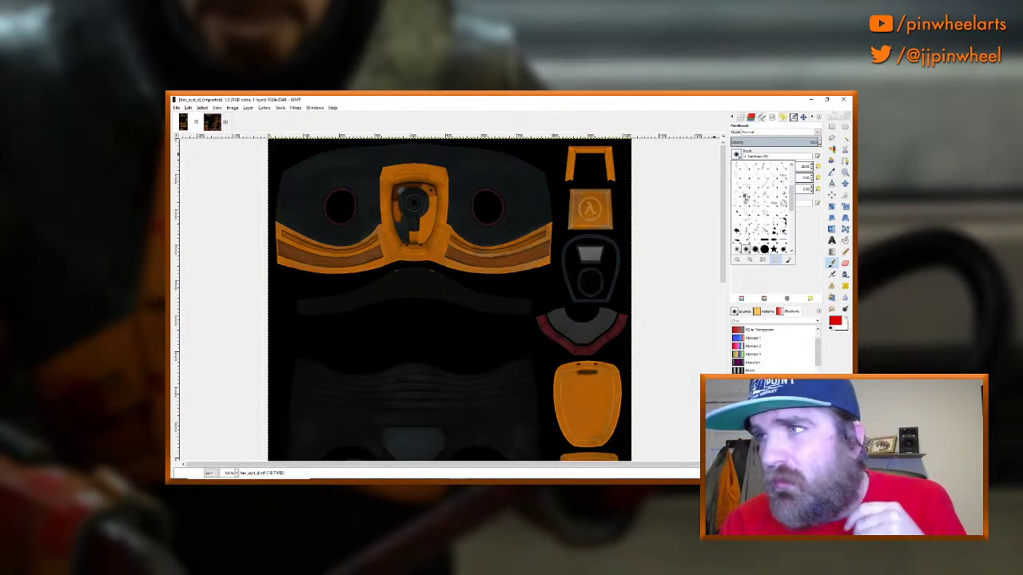
{"action": "scroll", "coordinate": [746, 192], "scroll_direction": "down", "scroll_amount": 2}
{"action": "scroll", "coordinate": [750, 197], "scroll_direction": "down", "scroll_amount": 5}
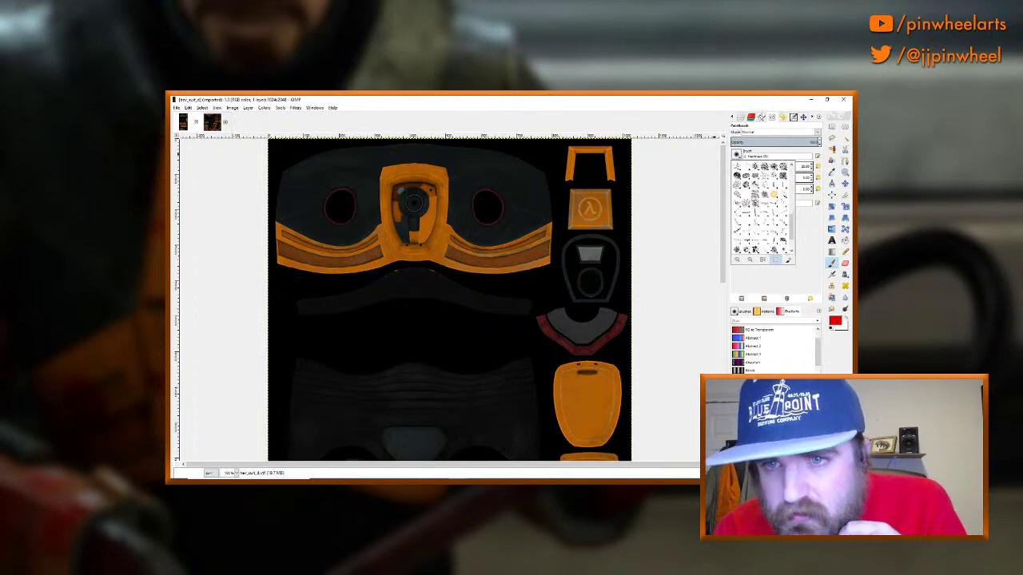
{"action": "scroll", "coordinate": [754, 206], "scroll_direction": "up", "scroll_amount": 3}
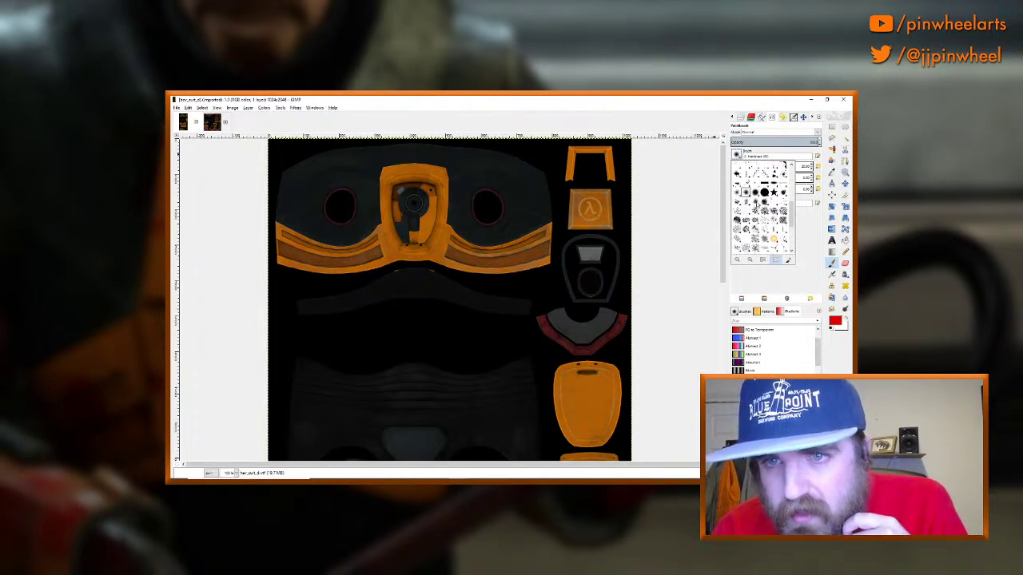
{"action": "scroll", "coordinate": [754, 202], "scroll_direction": "up", "scroll_amount": 1}
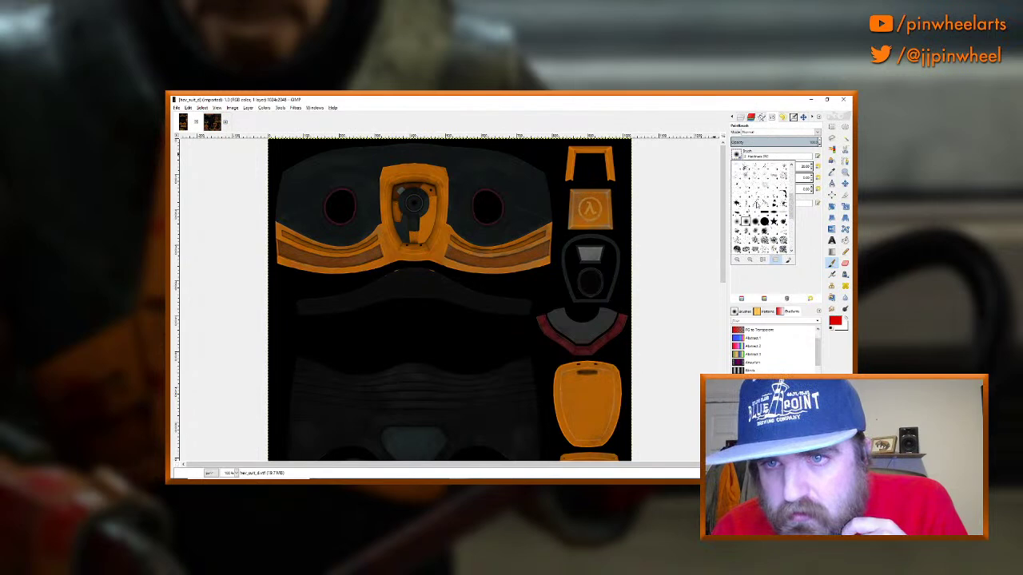
{"action": "scroll", "coordinate": [756, 204], "scroll_direction": "up", "scroll_amount": 3}
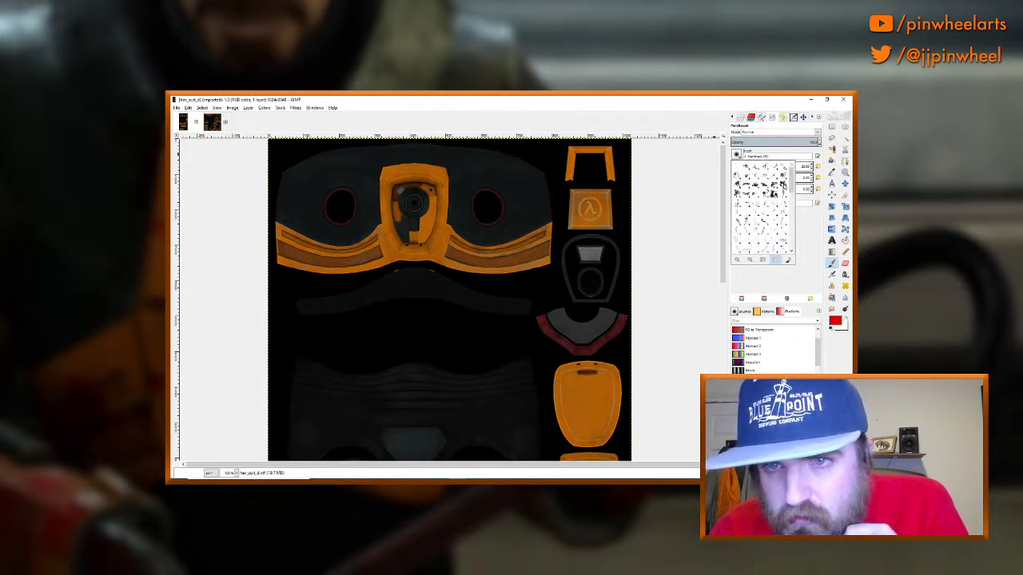
{"action": "left_click", "coordinate": [753, 194]}
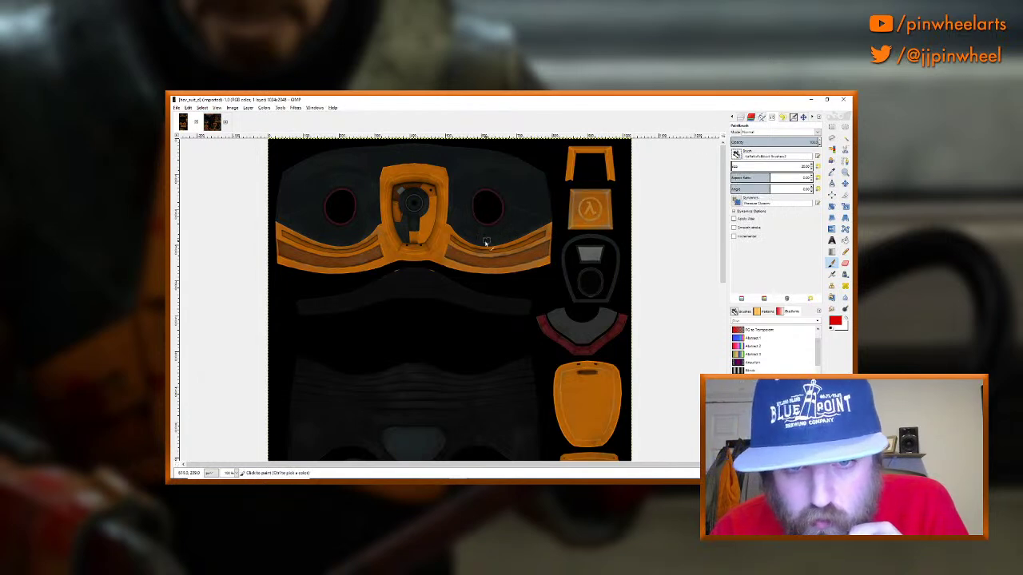
Step: Try a freehand red scribble across the chest plates with the chosen brush and undo it
{"action": "mouse_move", "coordinate": [430, 237]}
{"action": "left_mouse_down"}
{"action": "mouse_move", "coordinate": [510, 258]}
{"action": "mouse_move", "coordinate": [537, 245]}
{"action": "mouse_move", "coordinate": [527, 256]}
{"action": "mouse_move", "coordinate": [360, 255]}
{"action": "mouse_move", "coordinate": [531, 323]}
{"action": "mouse_move", "coordinate": [331, 172]}
{"action": "left_mouse_up"}
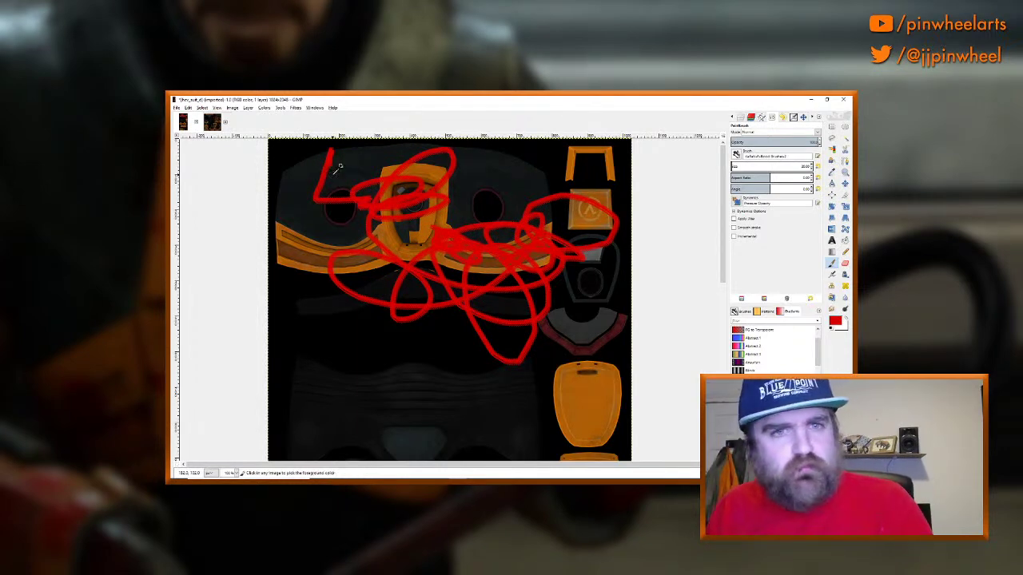
{"action": "key", "text": "ctrl+z"}
{"action": "key", "text": "ctrl+z"}
{"action": "key", "text": "ctrl+z"}
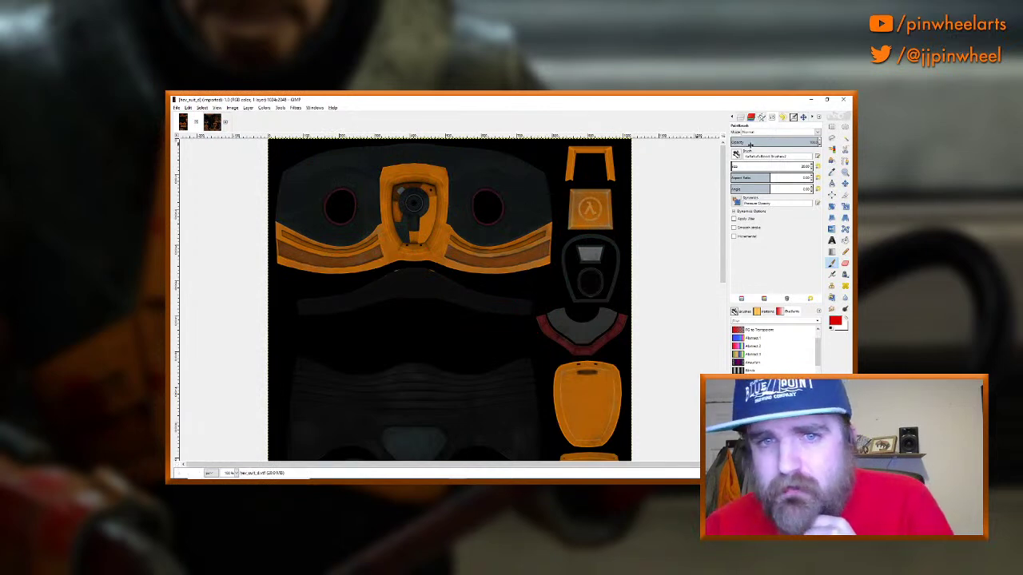
Step: Set the Paintbrush blending mode to Overlay for work on the lambda plate of the clean suit texture
{"action": "scroll", "coordinate": [557, 194], "scroll_direction": "up", "scroll_amount": 3}
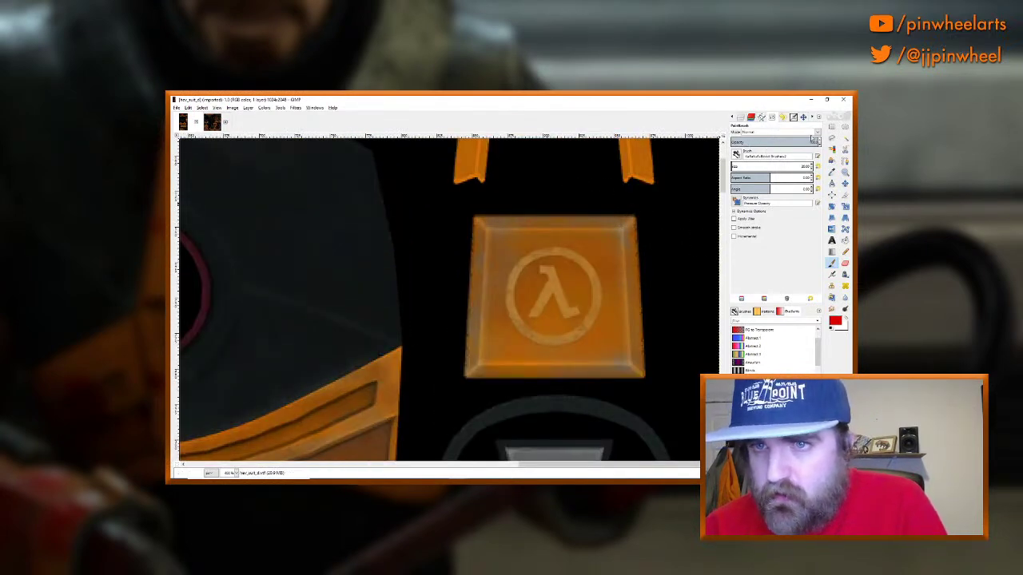
{"action": "left_click", "coordinate": [814, 134]}
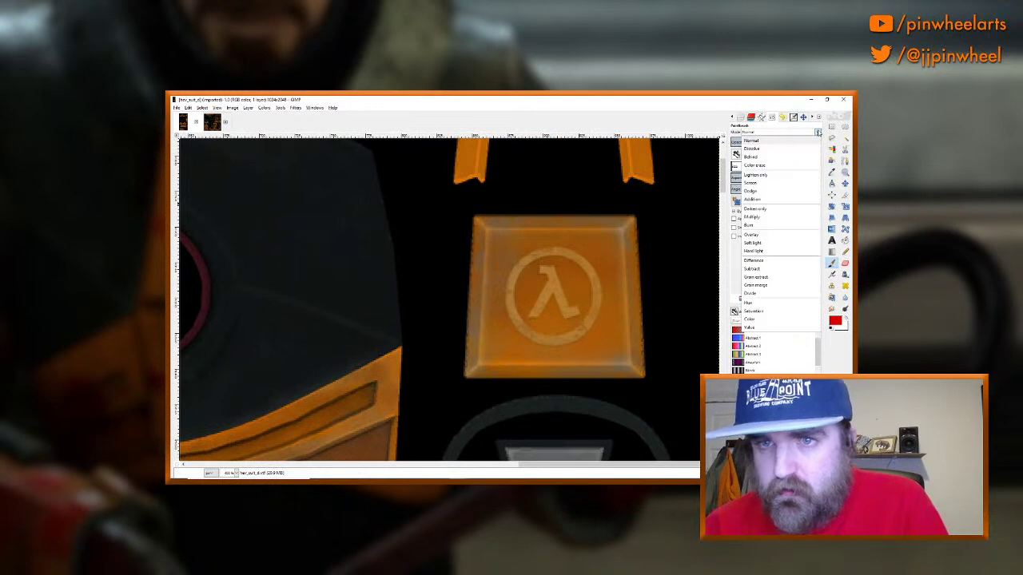
{"action": "left_click", "coordinate": [755, 234]}
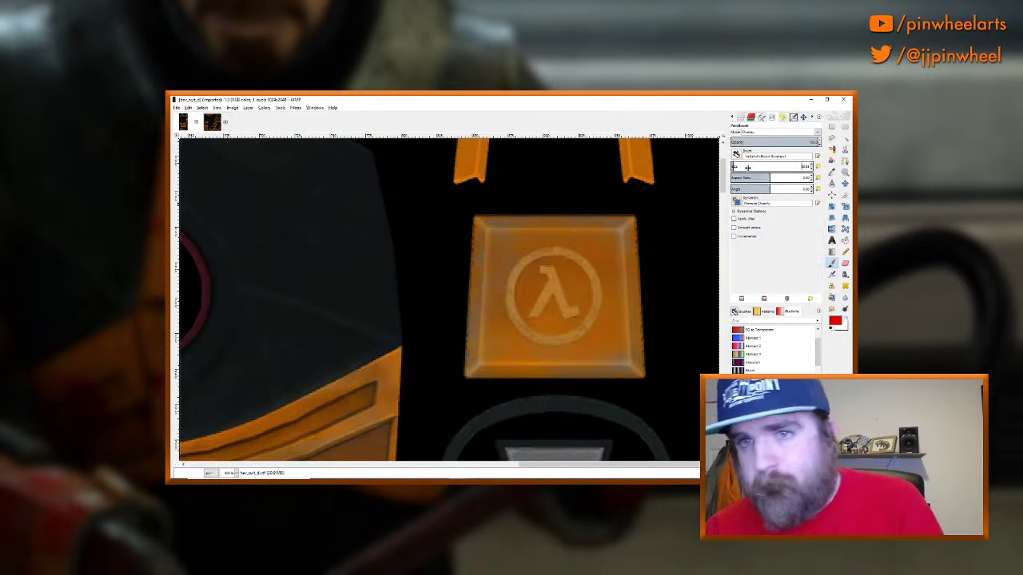
Step: Try bright red splatter stamps on the lambda plate, enlarging the brush between attempts, and undo them
{"action": "left_click", "coordinate": [611, 240]}
{"action": "key", "text": "ctrl"}
{"action": "key", "text": "ctrl+z"}
{"action": "left_click", "coordinate": [557, 277]}
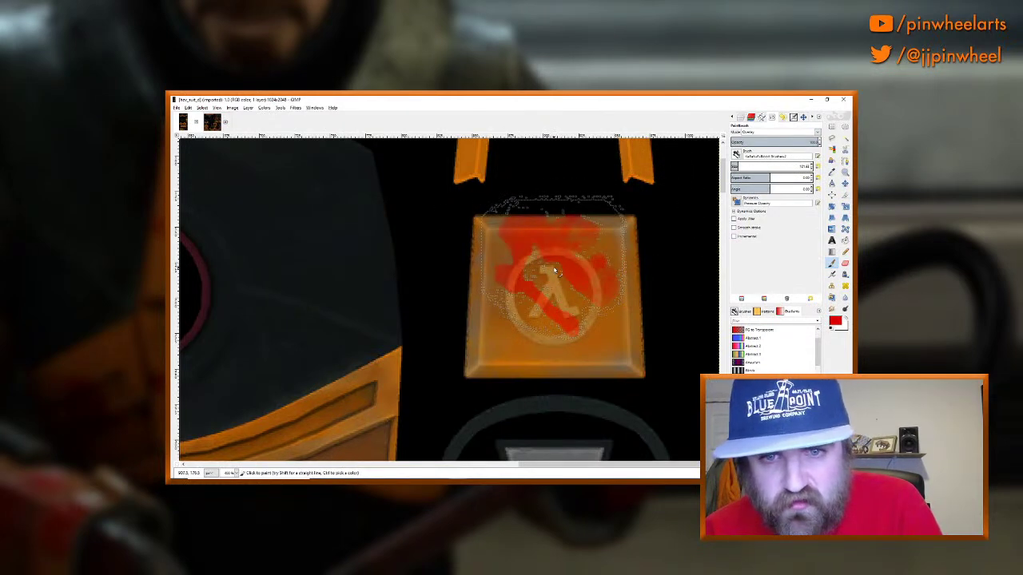
{"action": "key", "text": "ctrl"}
{"action": "key", "text": "ctrl+z"}
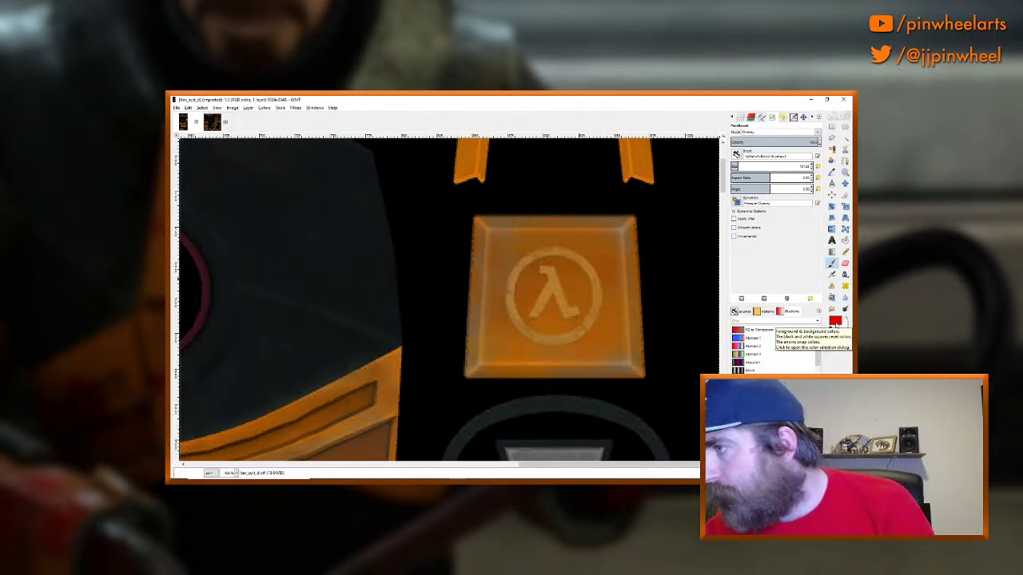
Step: Set the foreground color to a dark red and test one splatter stamp on the lambda plate, undoing it
{"action": "left_click", "coordinate": [834, 322]}
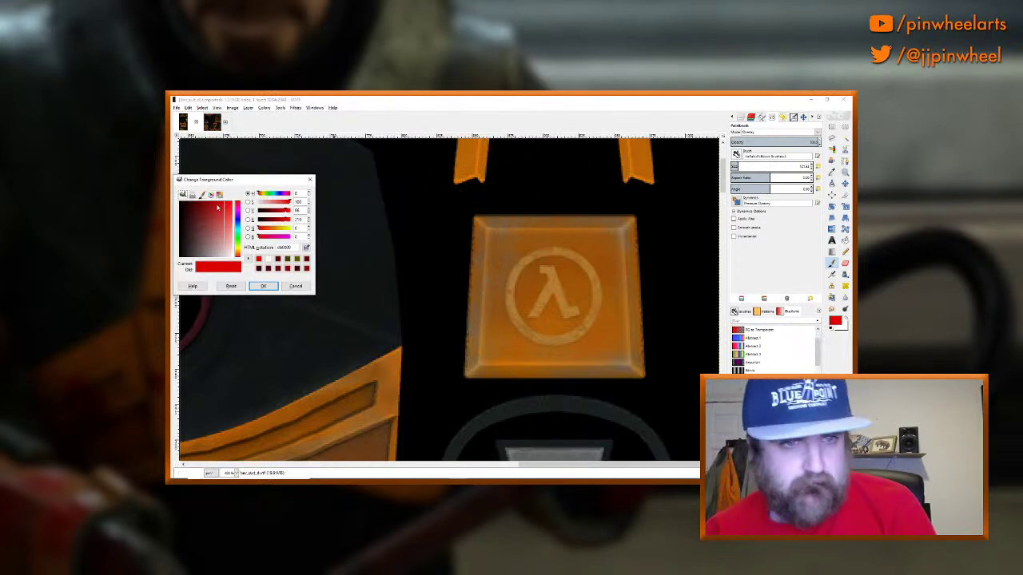
{"action": "left_click_drag", "start_coordinate": [207, 201], "coordinate": [201, 199]}
{"action": "left_click", "coordinate": [263, 286]}
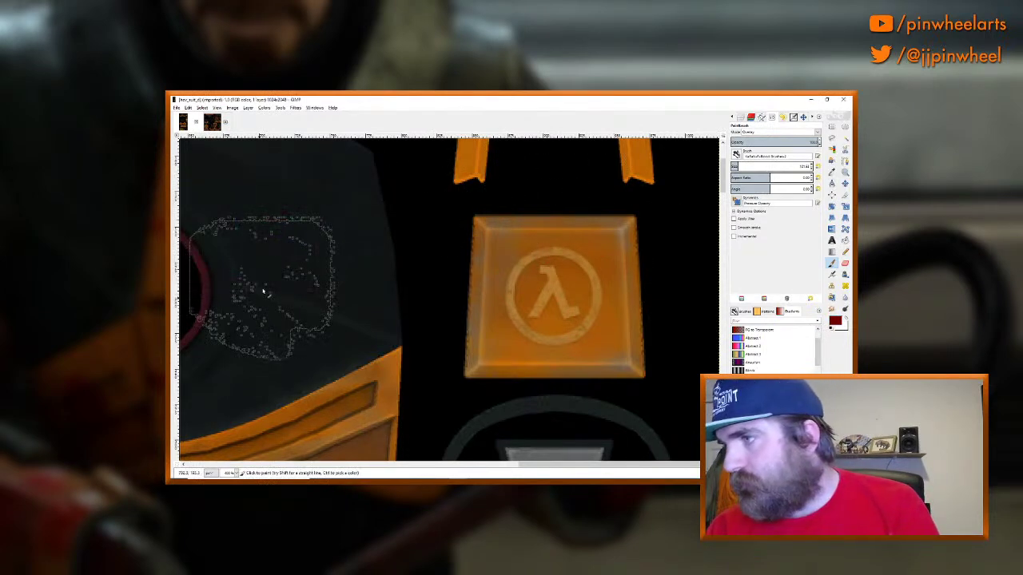
{"action": "left_click", "coordinate": [577, 270]}
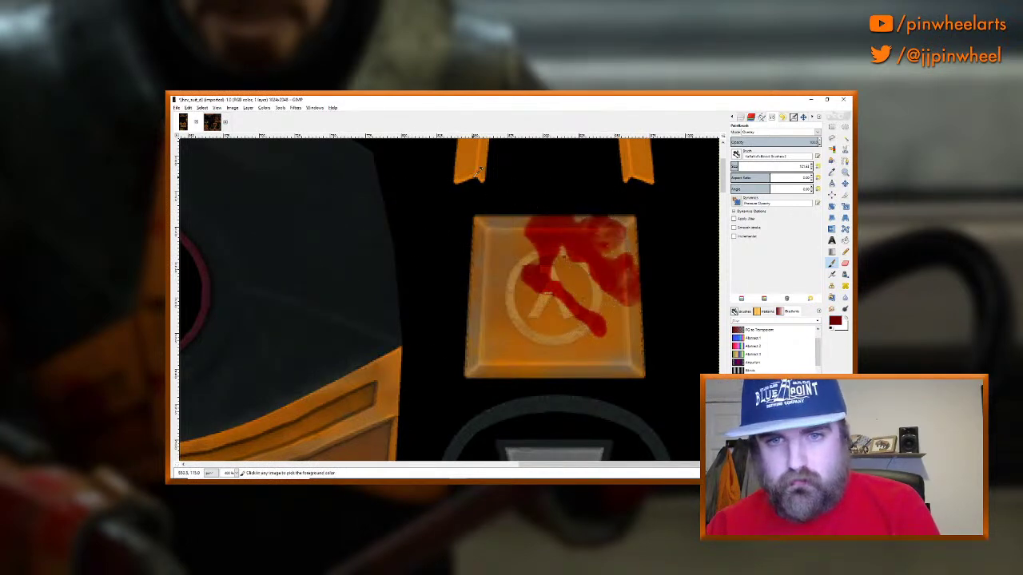
{"action": "key", "text": "ctrl+z"}
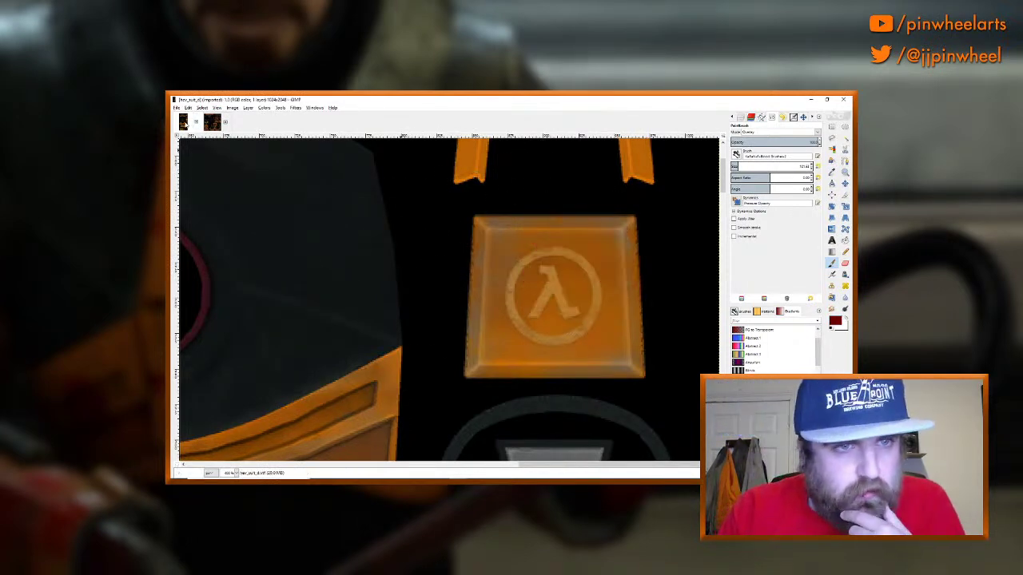
Step: Try the splatter brush on the bloodied suit texture's lambda plate for comparison, undo it and return to the clean texture
{"action": "left_click", "coordinate": [210, 120]}
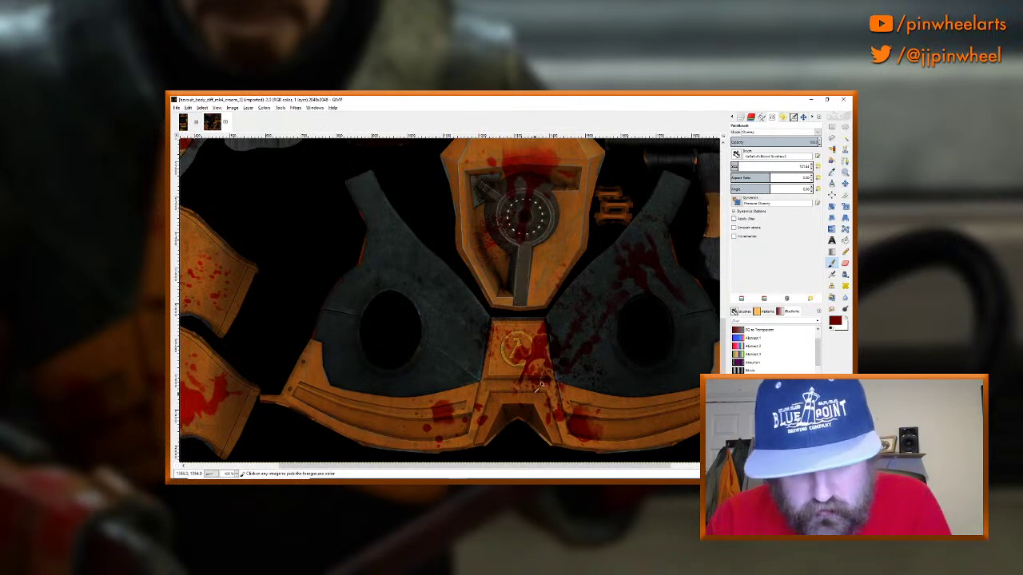
{"action": "scroll", "coordinate": [532, 381], "scroll_direction": "up", "scroll_amount": 3}
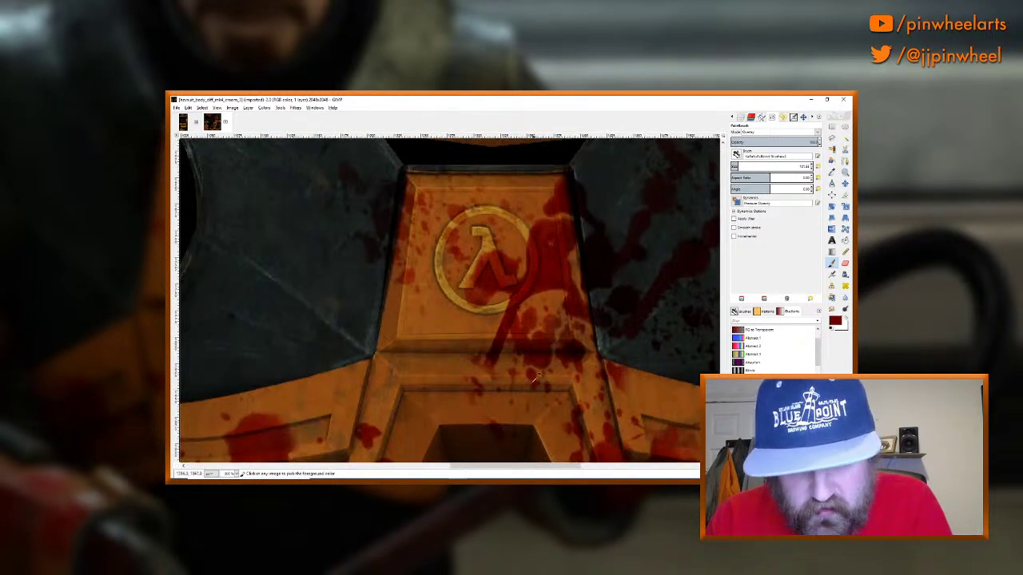
{"action": "left_click", "coordinate": [472, 258]}
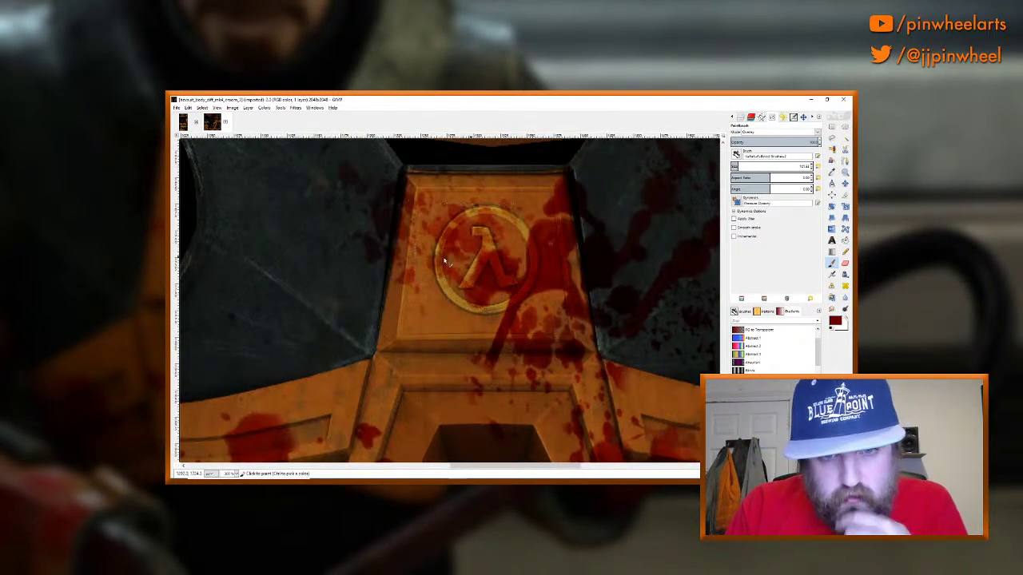
{"action": "left_click", "coordinate": [455, 313]}
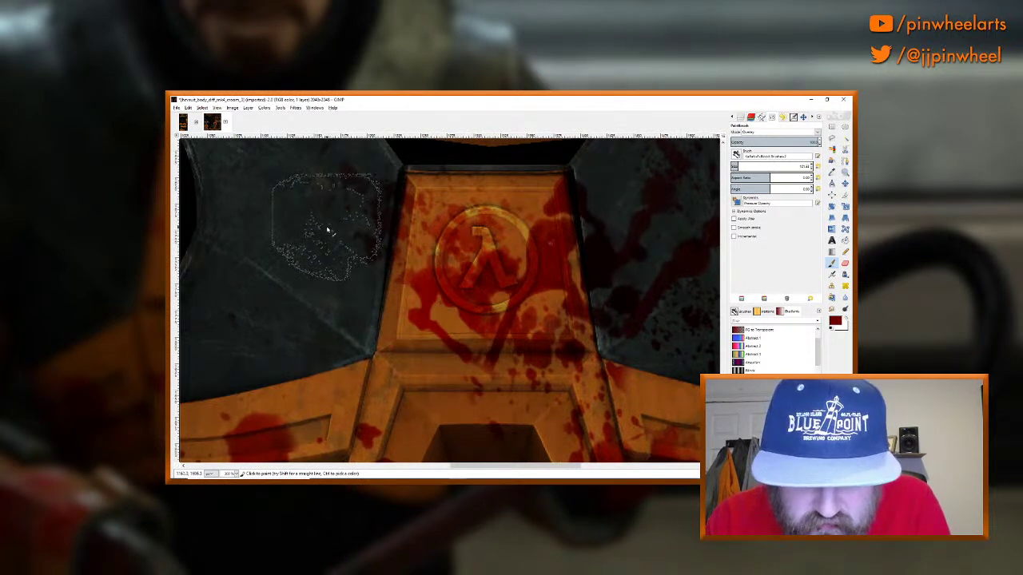
{"action": "key", "text": "ctrl"}
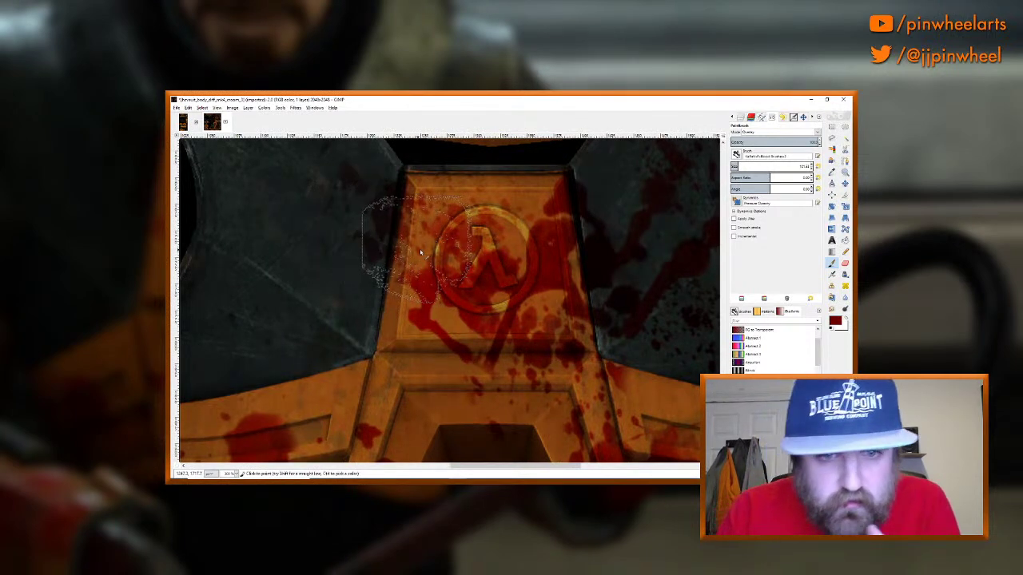
{"action": "key", "text": "ctrl+z"}
{"action": "key", "text": "ctrl+z"}
{"action": "key", "text": "ctrl+z"}
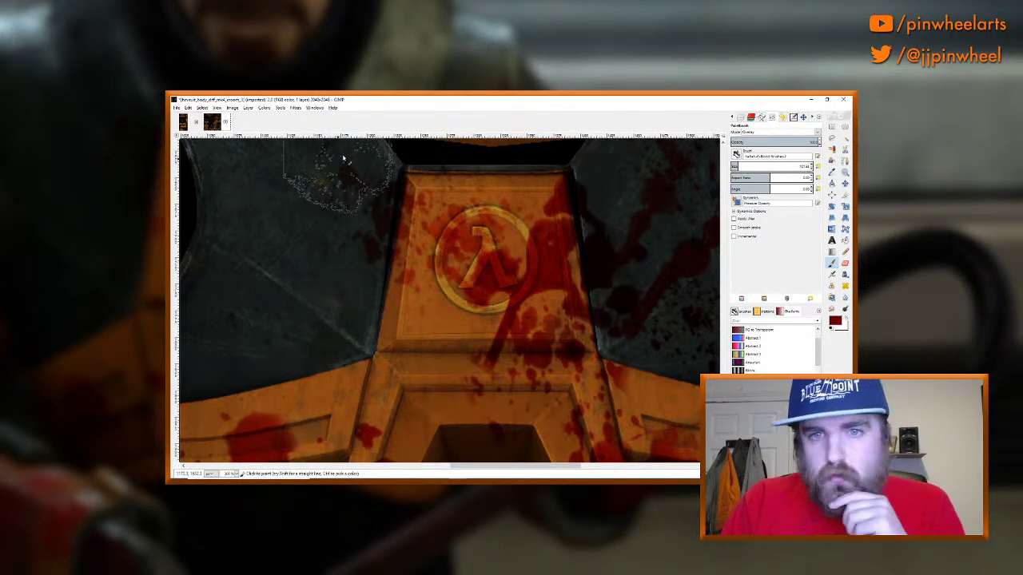
{"action": "left_click", "coordinate": [181, 122]}
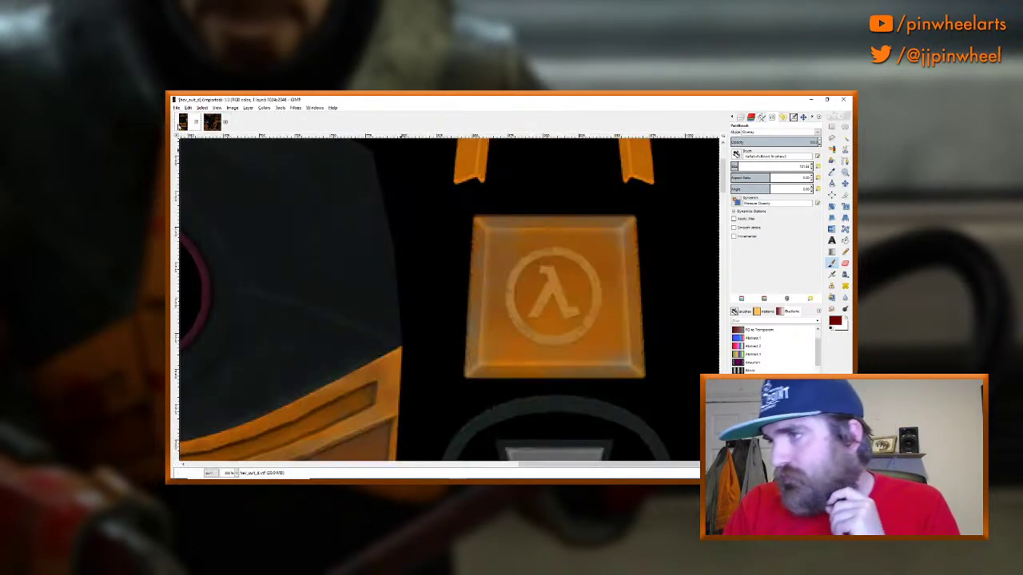
Step: Choose a dripping splatter brush and test it on the lambda plate, checking the bloodied texture for reference and undoing the stamps
{"action": "left_click", "coordinate": [735, 154]}
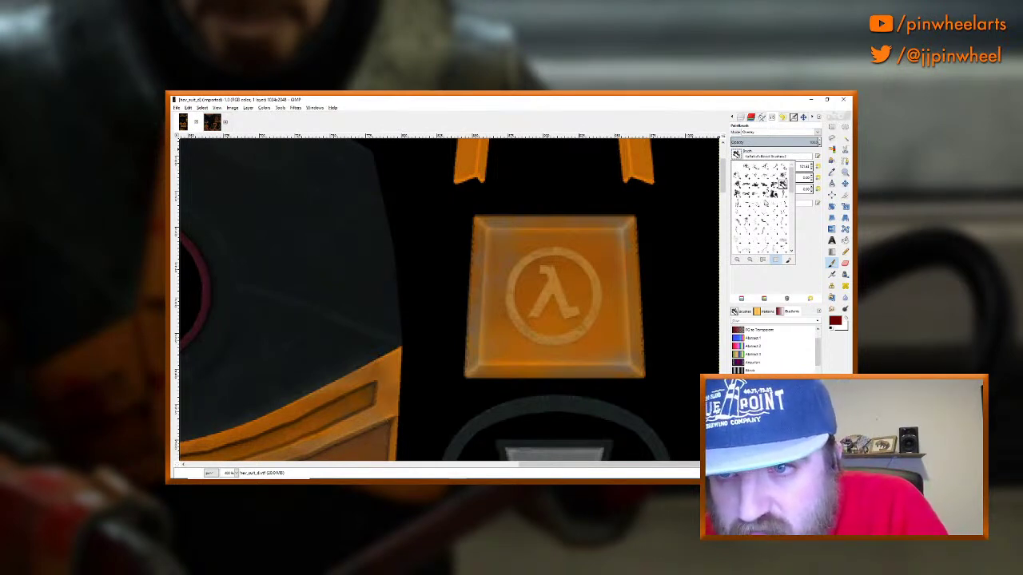
{"action": "left_click", "coordinate": [745, 192]}
{"action": "left_click", "coordinate": [586, 264]}
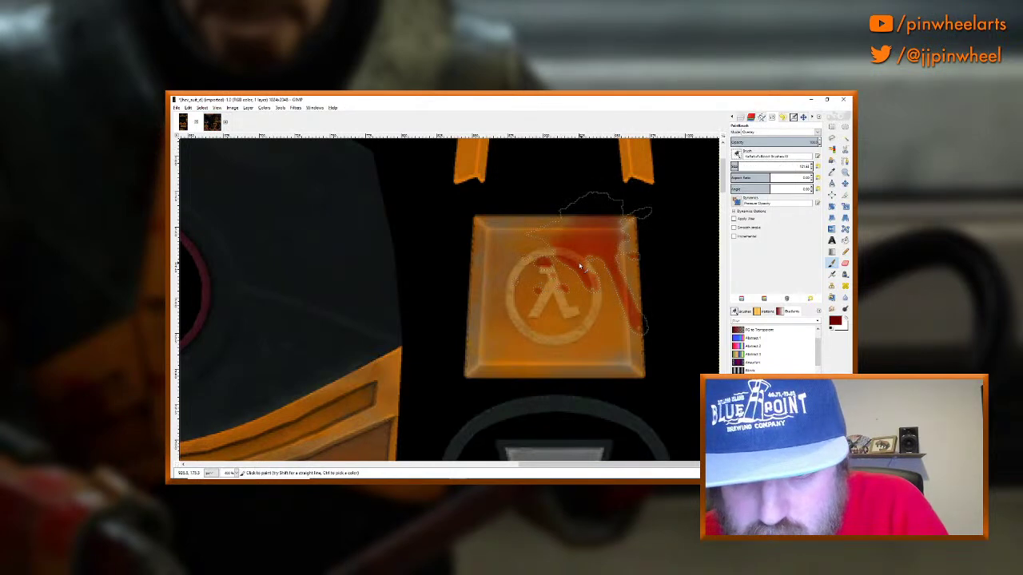
{"action": "key", "text": "ctrl+z"}
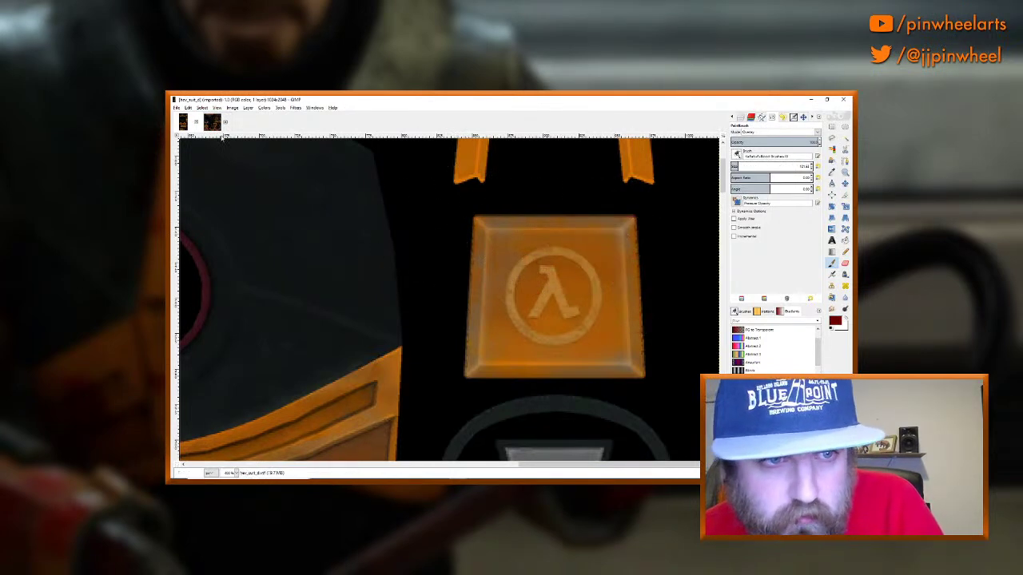
{"action": "left_click", "coordinate": [213, 121]}
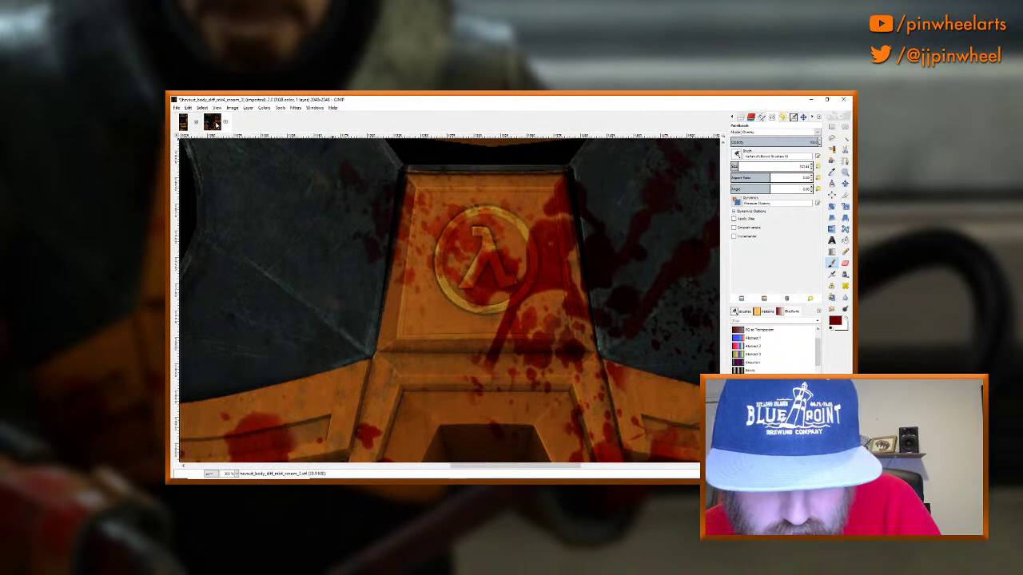
{"action": "left_click", "coordinate": [183, 121]}
{"action": "left_click", "coordinate": [517, 249]}
{"action": "key", "text": "ctrl+z"}
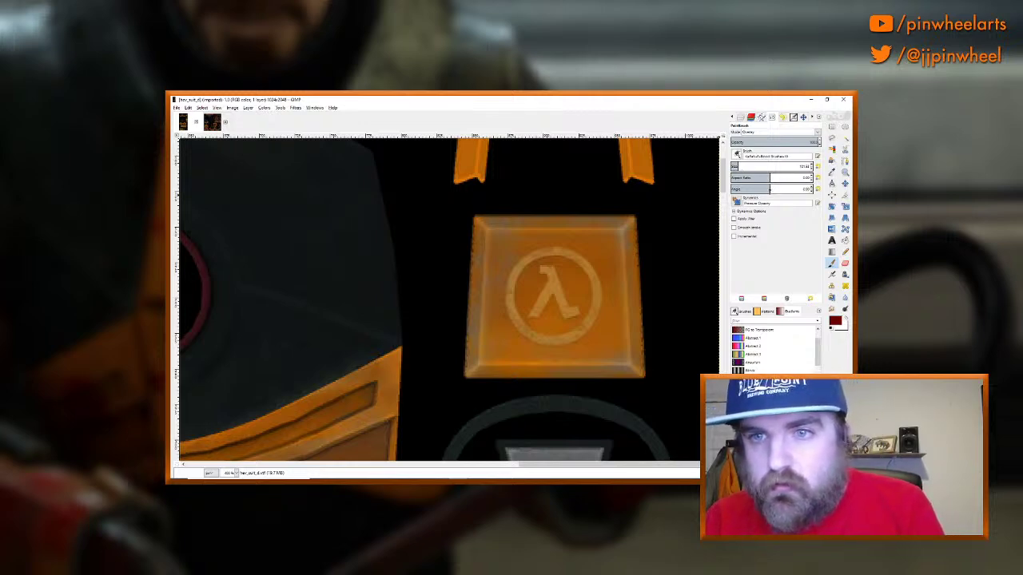
Step: Increase the dripping splatter brush's angle and test a rotated stamp on the lambda plate, undoing it
{"action": "left_click_drag", "start_coordinate": [771, 189], "coordinate": [783, 190]}
{"action": "left_click", "coordinate": [595, 255]}
{"action": "key", "text": "ctrl+z"}
Step: Stamp a dark red dripping splatter over the right side of the lambda plate, comparing it with the bloodied suit texture
{"action": "left_click", "coordinate": [183, 123]}
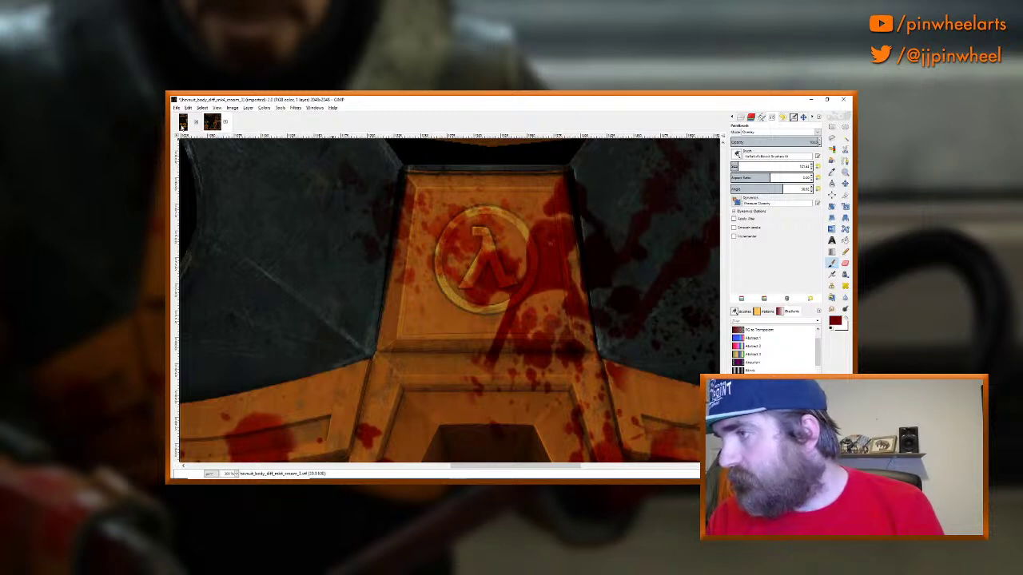
{"action": "left_click", "coordinate": [211, 122]}
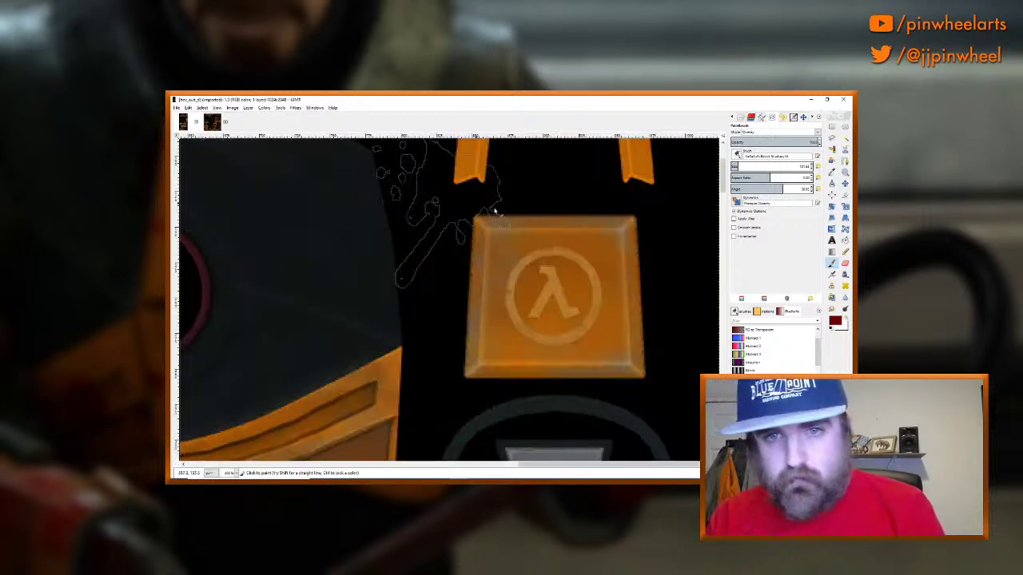
{"action": "left_click", "coordinate": [183, 122]}
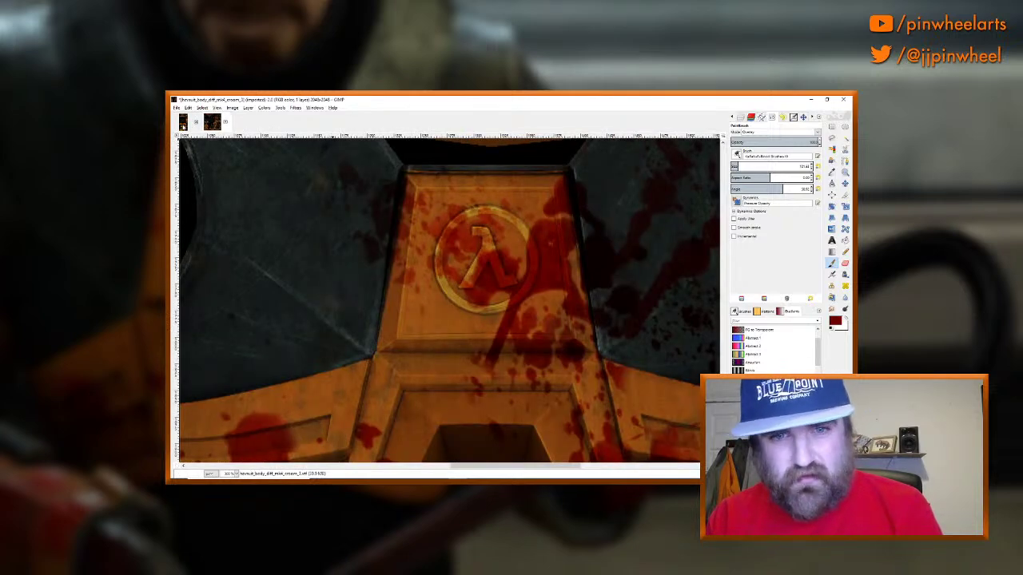
{"action": "left_click", "coordinate": [211, 122]}
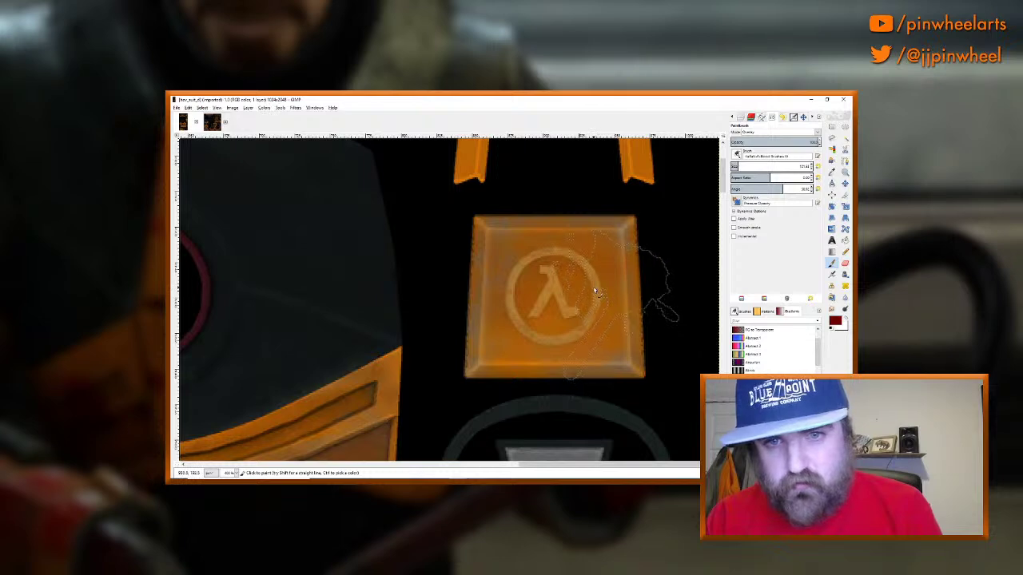
{"action": "left_click_drag", "start_coordinate": [600, 296], "coordinate": [596, 291]}
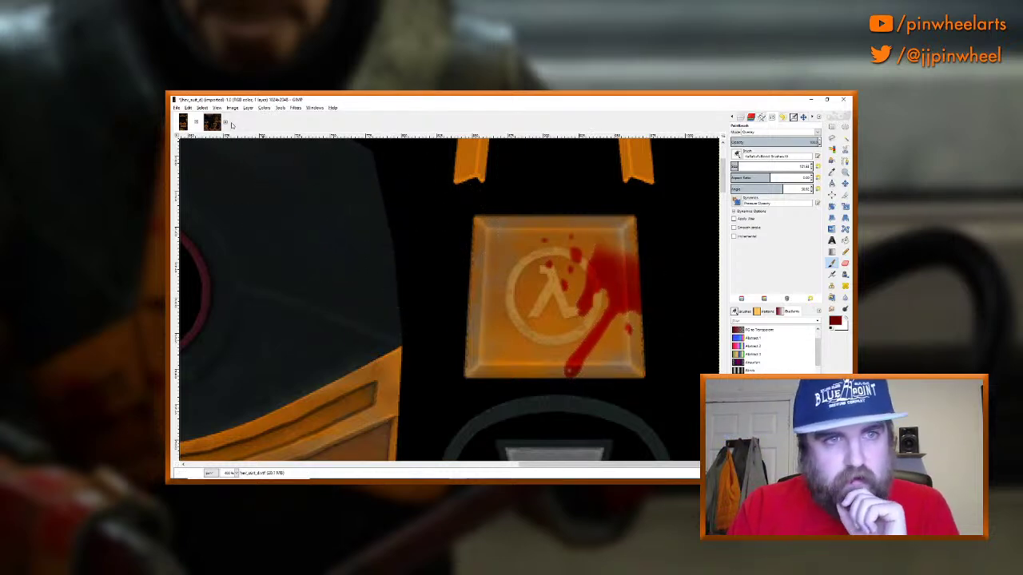
{"action": "left_click", "coordinate": [183, 122]}
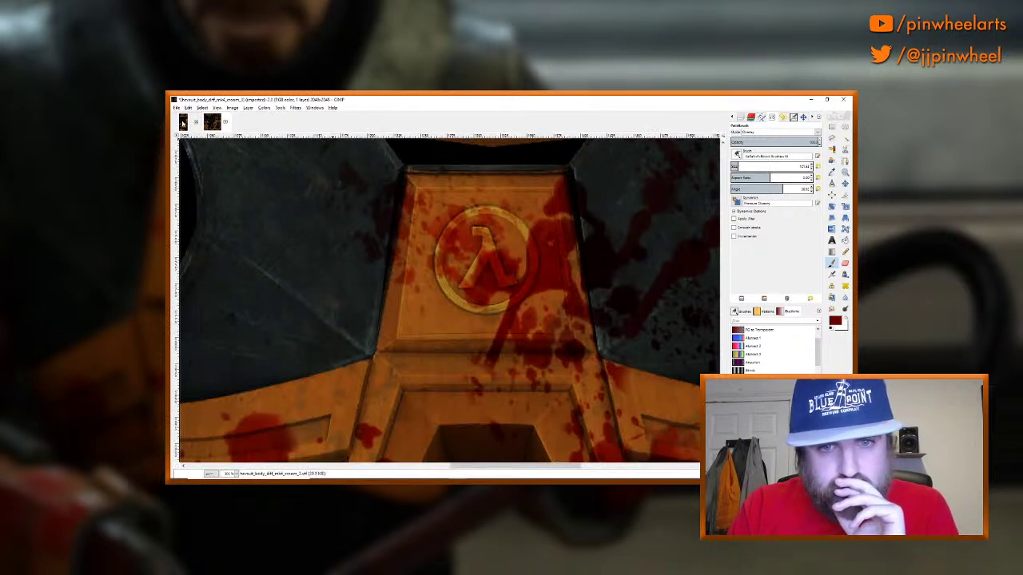
{"action": "left_click", "coordinate": [183, 121]}
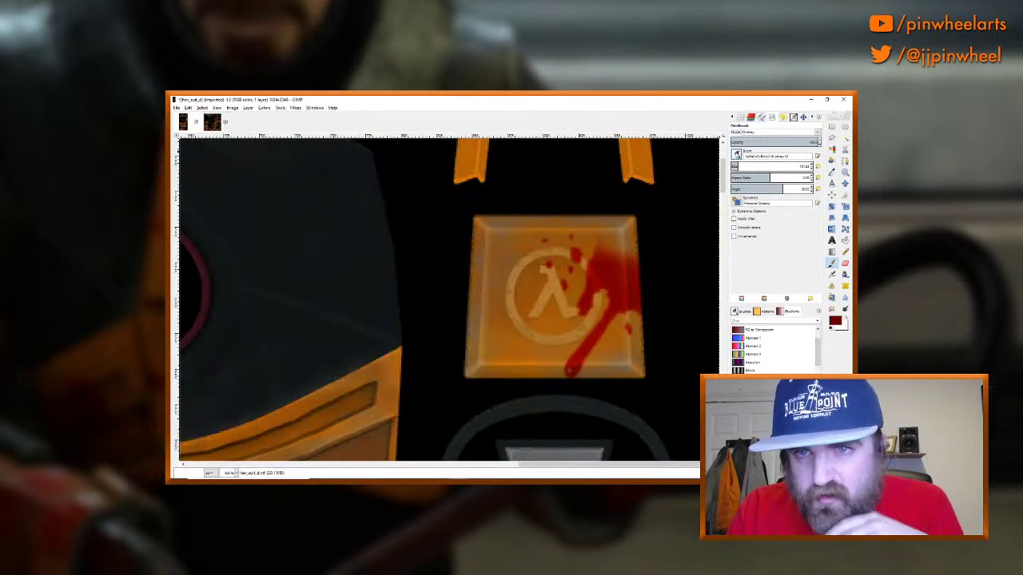
Step: Choose a fine speckle splatter brush and test it on the upper left of the lambda plate, undoing the speckles
{"action": "left_click", "coordinate": [737, 154]}
{"action": "left_click", "coordinate": [738, 183]}
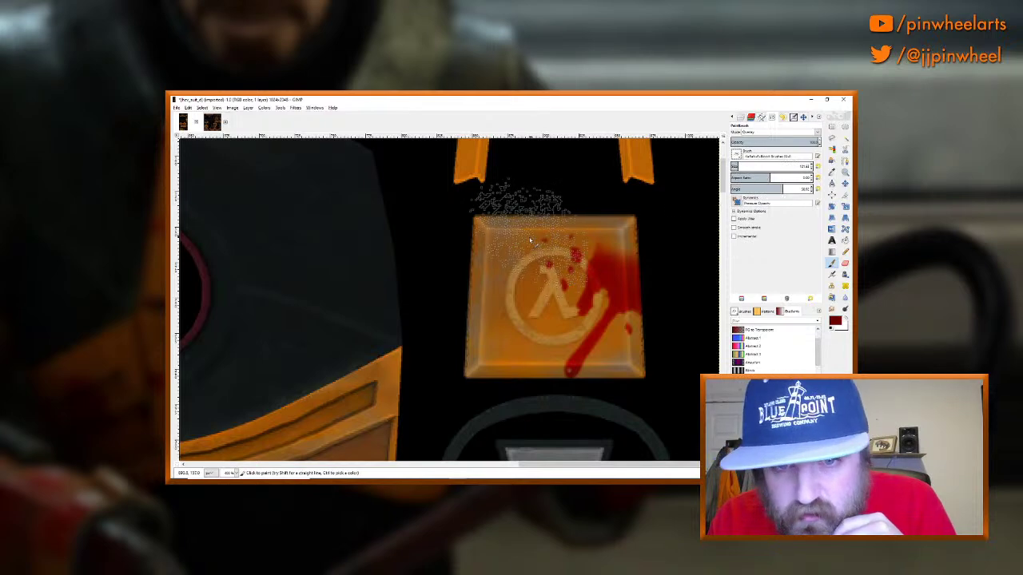
{"action": "mouse_move", "coordinate": [526, 241]}
{"action": "left_mouse_down"}
{"action": "mouse_move", "coordinate": [471, 223]}
{"action": "mouse_move", "coordinate": [402, 228]}
{"action": "left_mouse_up"}
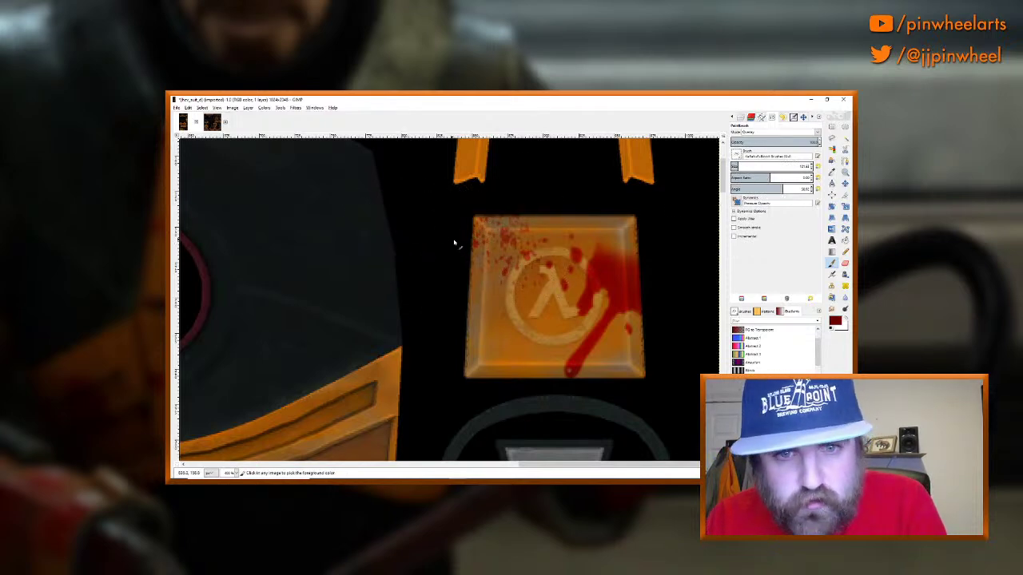
{"action": "key", "text": "ctrl+z"}
Step: Check the bloodied texture, enlarge the speckle brush and test a stamp on the lambda plate's upper left corner, undoing it
{"action": "left_click", "coordinate": [184, 122]}
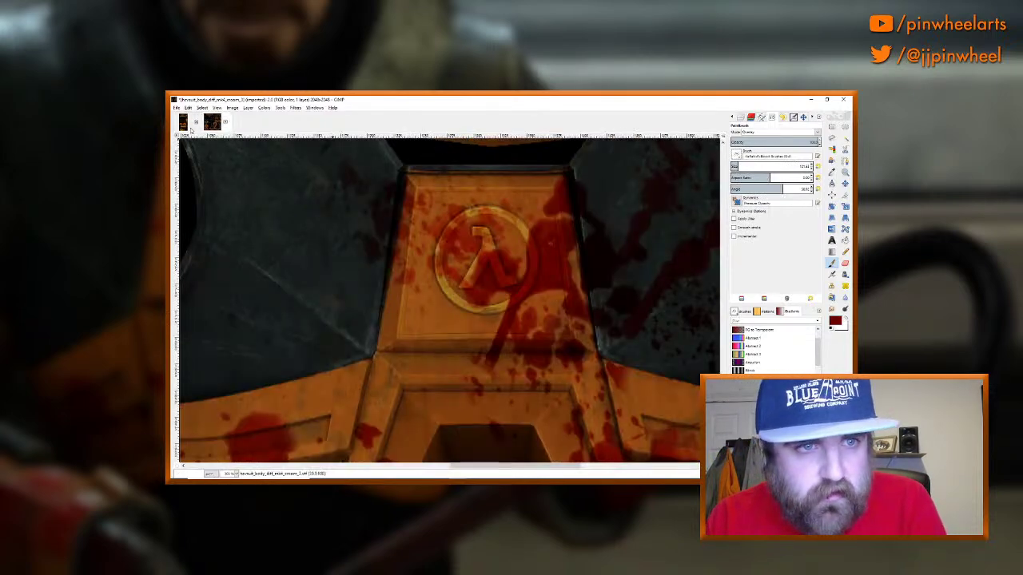
{"action": "left_click", "coordinate": [212, 122]}
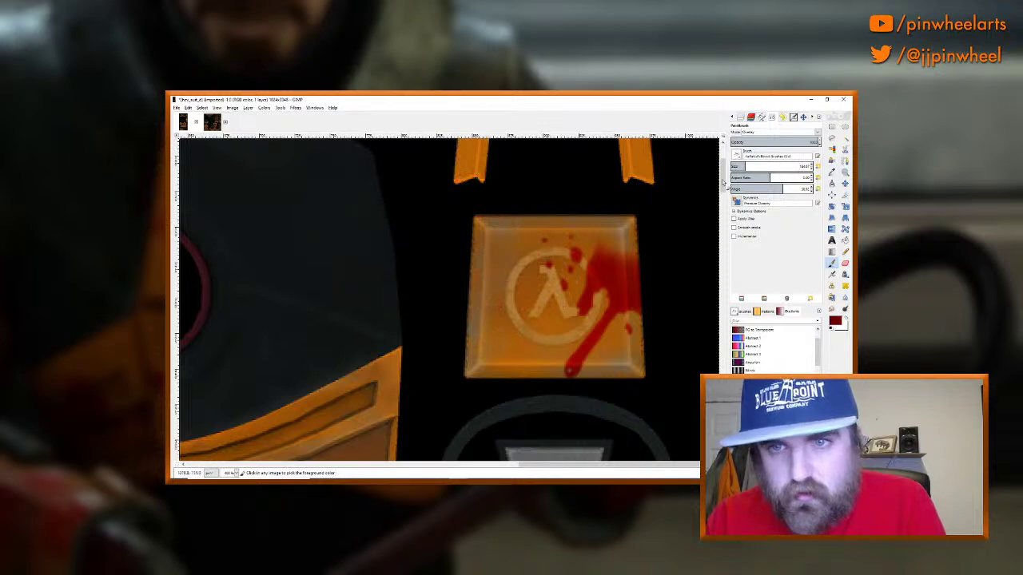
{"action": "left_click", "coordinate": [472, 240]}
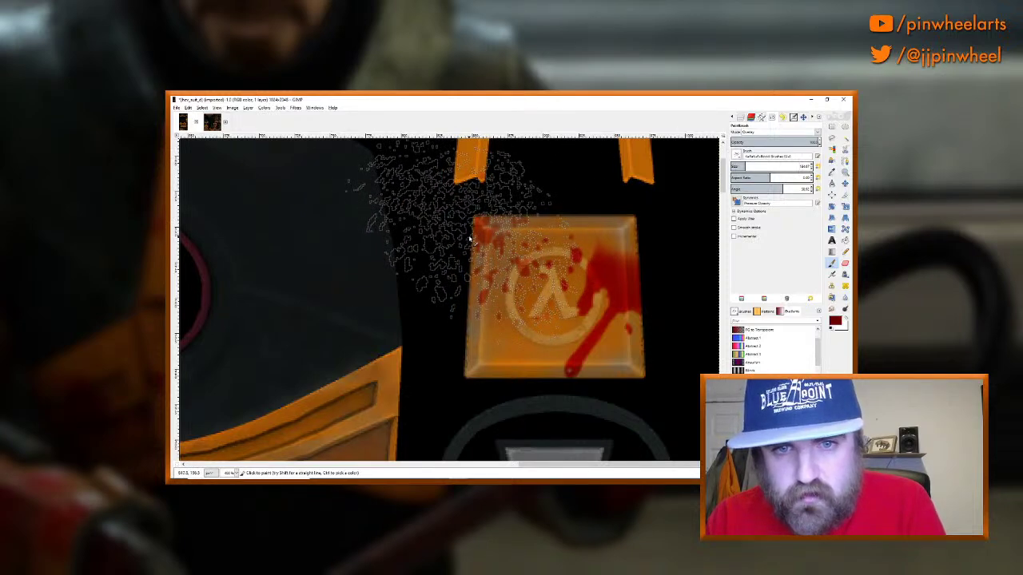
{"action": "key", "text": "ctrl+z"}
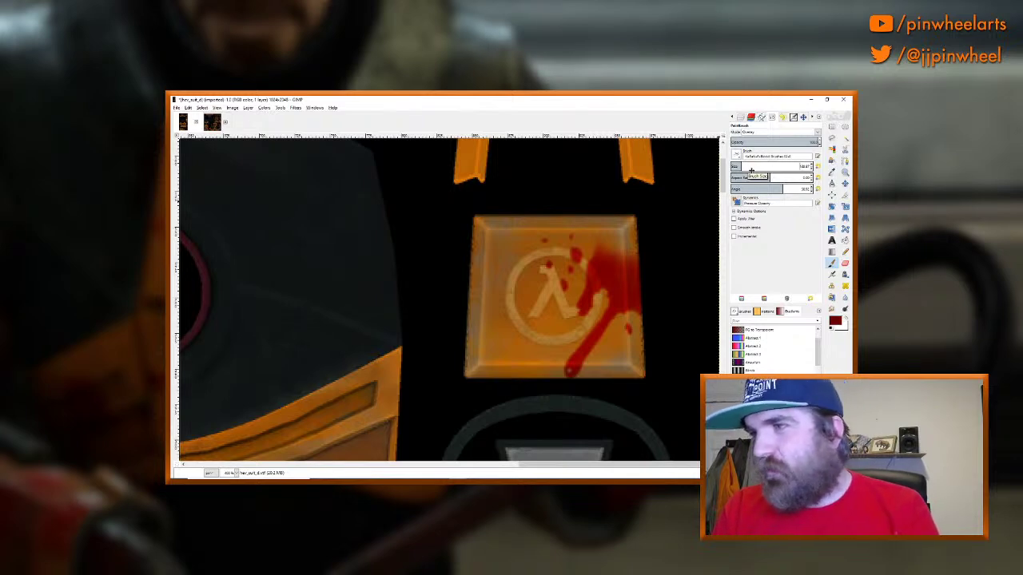
{"action": "mouse_move", "coordinate": [640, 176]}
{"action": "left_mouse_down"}
{"action": "mouse_move", "coordinate": [464, 200]}
{"action": "mouse_move", "coordinate": [448, 232]}
{"action": "mouse_move", "coordinate": [476, 246]}
{"action": "left_mouse_up"}
{"action": "scroll", "coordinate": [479, 287], "scroll_direction": "up", "scroll_amount": 3}
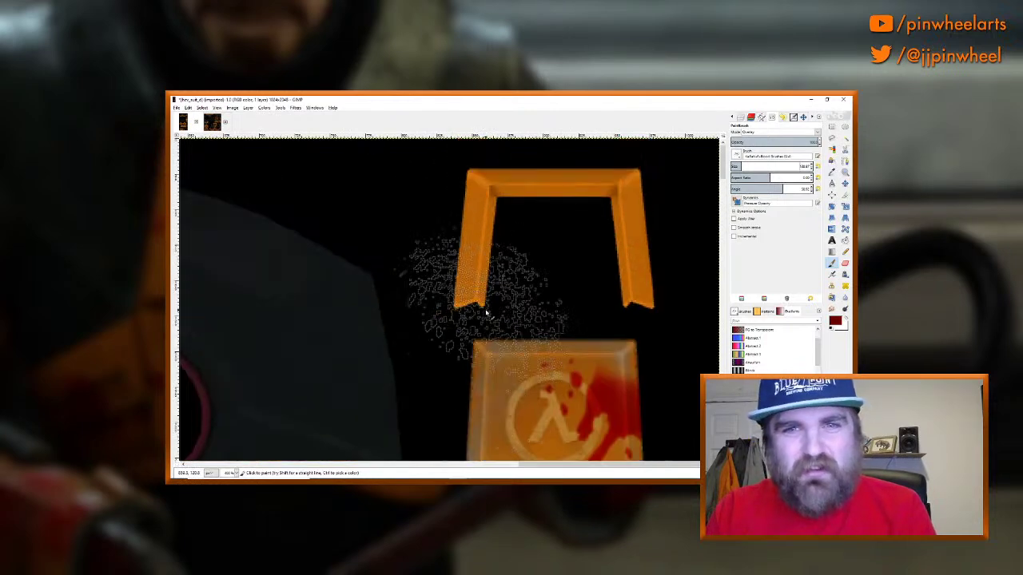
Step: Stamp fine dark red speckles over the upper left of the lambda plate, comparing it with the bloodied suit texture
{"action": "scroll", "coordinate": [484, 309], "scroll_direction": "down", "scroll_amount": 5}
{"action": "scroll", "coordinate": [484, 315], "scroll_direction": "up", "scroll_amount": 5}
{"action": "scroll", "coordinate": [486, 314], "scroll_direction": "down", "scroll_amount": 3}
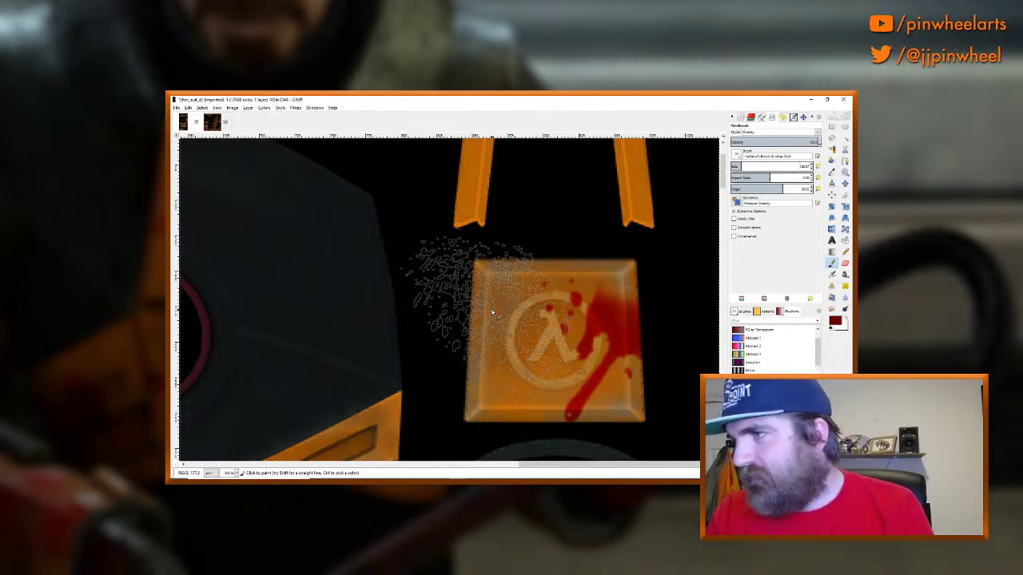
{"action": "left_click", "coordinate": [487, 303]}
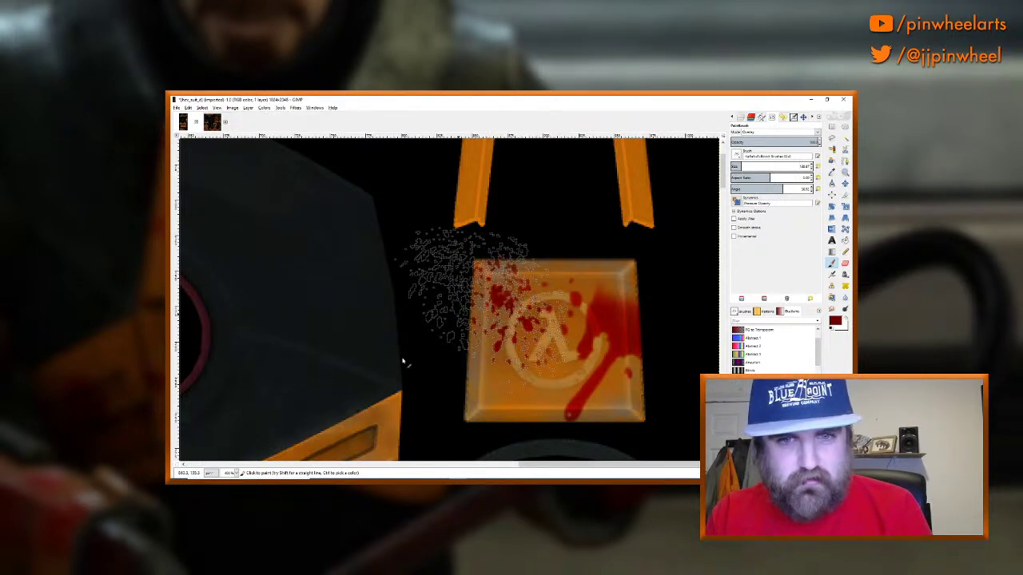
{"action": "key", "text": "ctrl+z"}
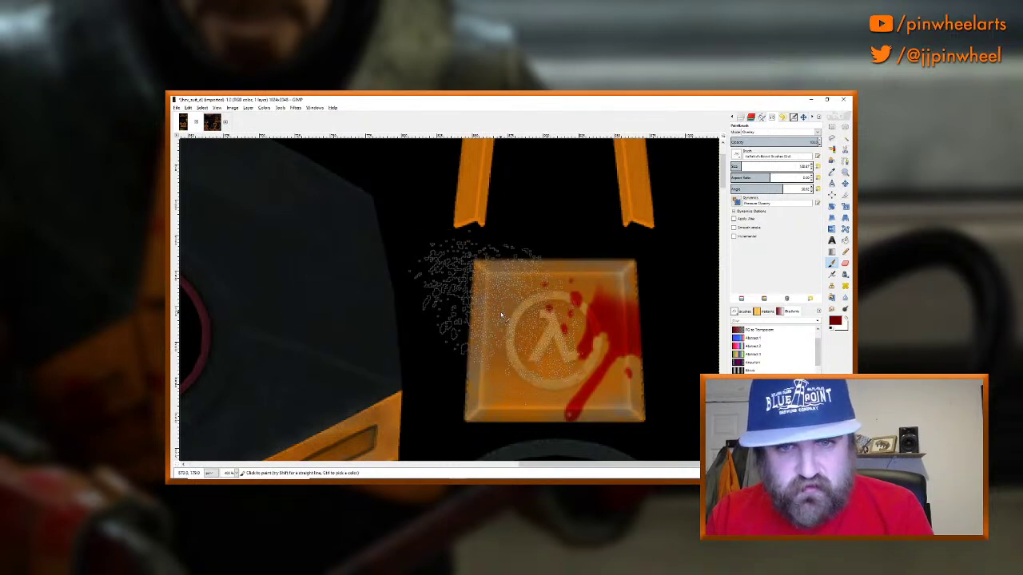
{"action": "left_click", "coordinate": [500, 311]}
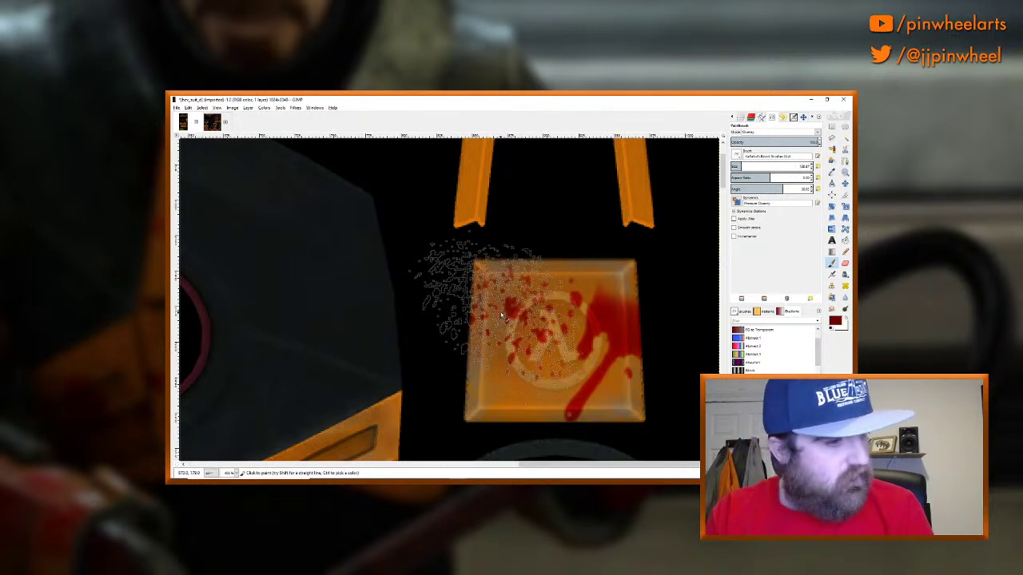
{"action": "left_click", "coordinate": [183, 121]}
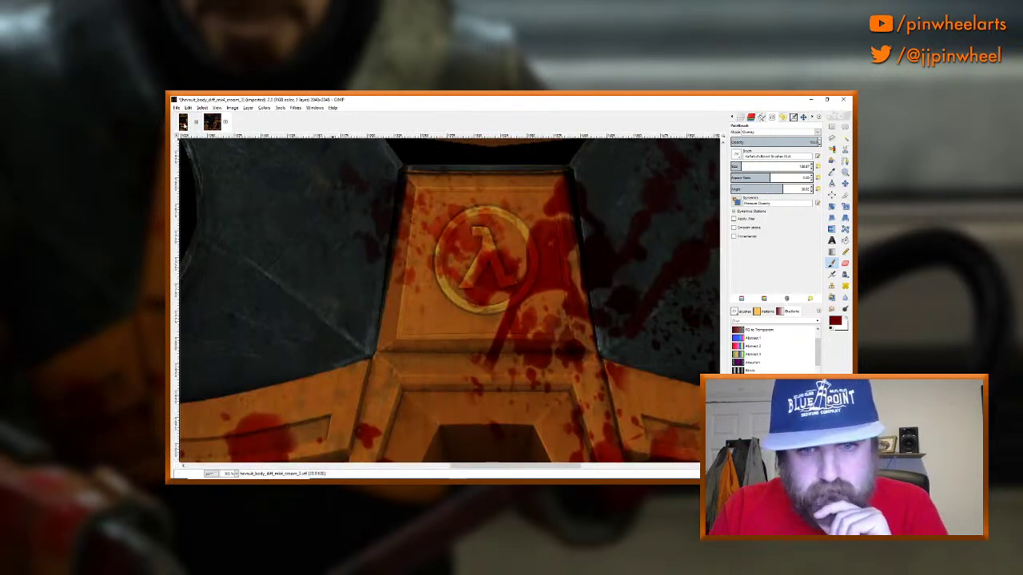
{"action": "left_click", "coordinate": [183, 122]}
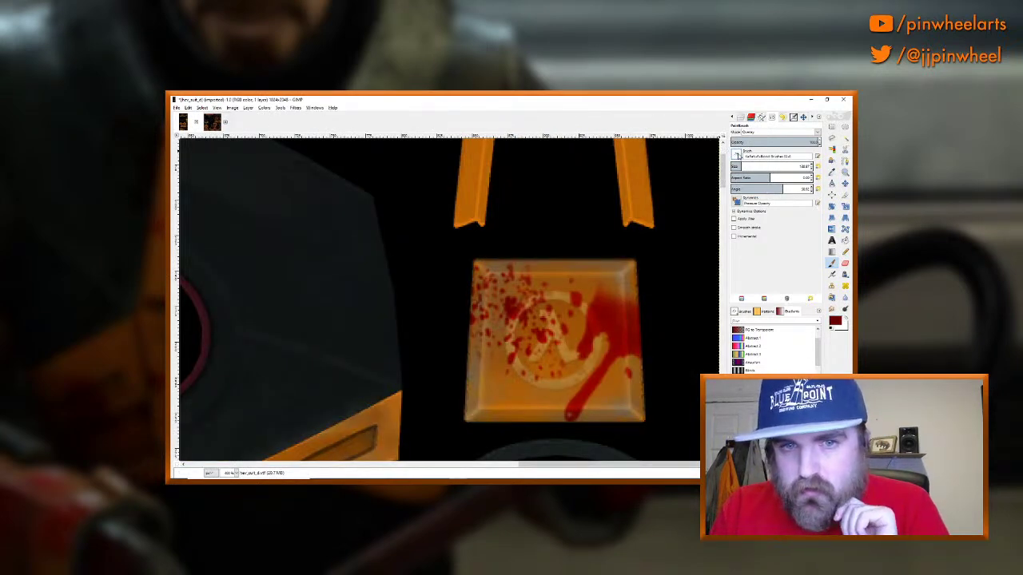
Step: Choose a denser splatter brush and stamp dark red blood over the lambda plate's lower right and the grey plate below it
{"action": "left_click", "coordinate": [737, 154]}
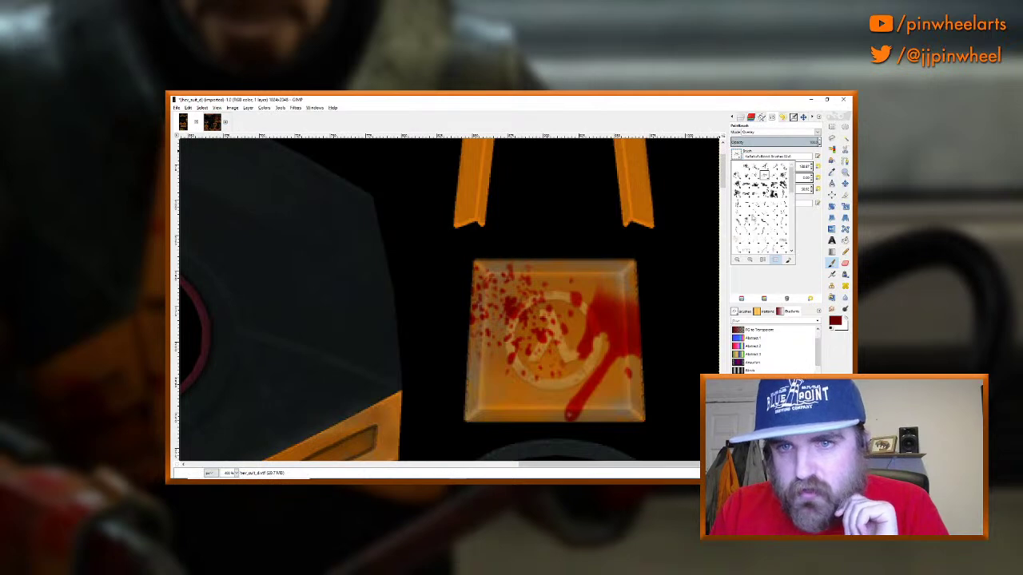
{"action": "left_click", "coordinate": [738, 177]}
{"action": "left_click", "coordinate": [566, 347]}
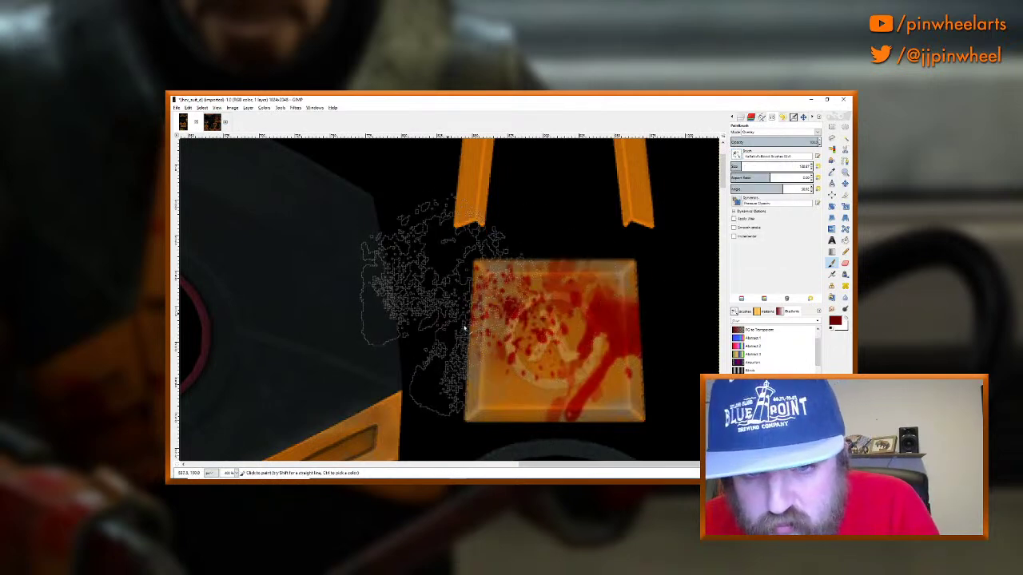
{"action": "scroll", "coordinate": [631, 363], "scroll_direction": "down", "scroll_amount": 6}
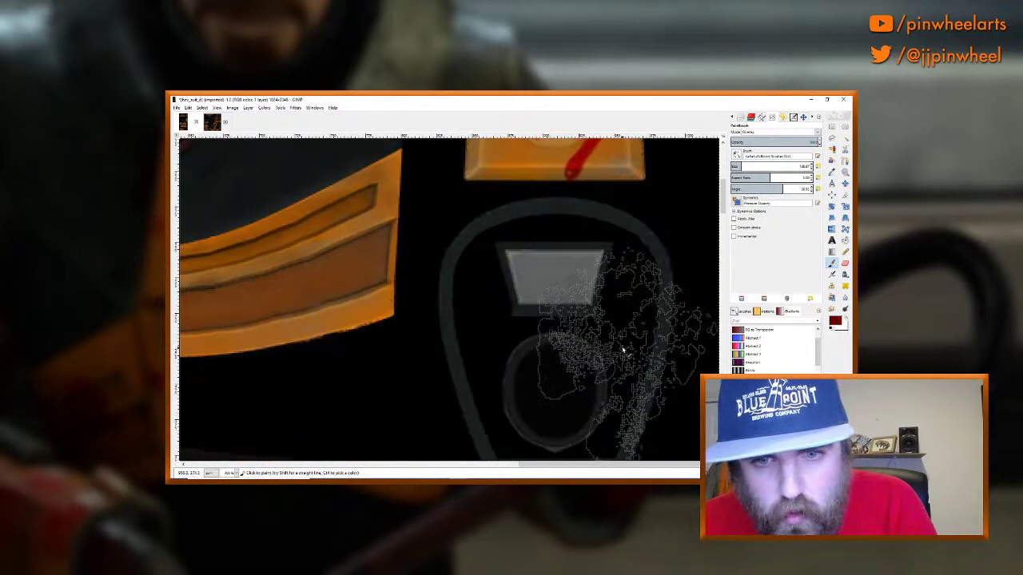
{"action": "scroll", "coordinate": [611, 307], "scroll_direction": "up", "scroll_amount": 2}
{"action": "left_click", "coordinate": [540, 296]}
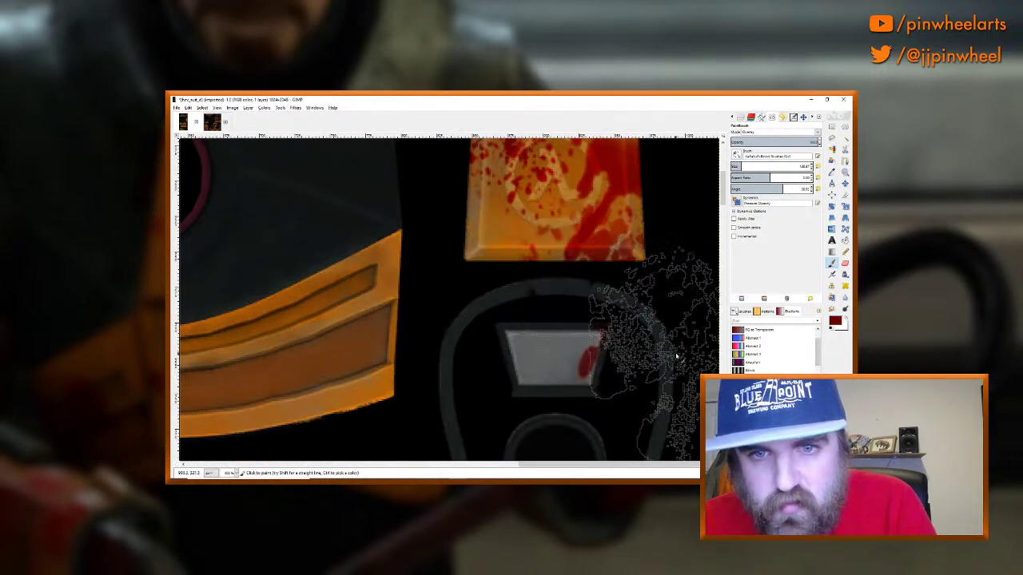
{"action": "scroll", "coordinate": [625, 325], "scroll_direction": "up", "scroll_amount": 4}
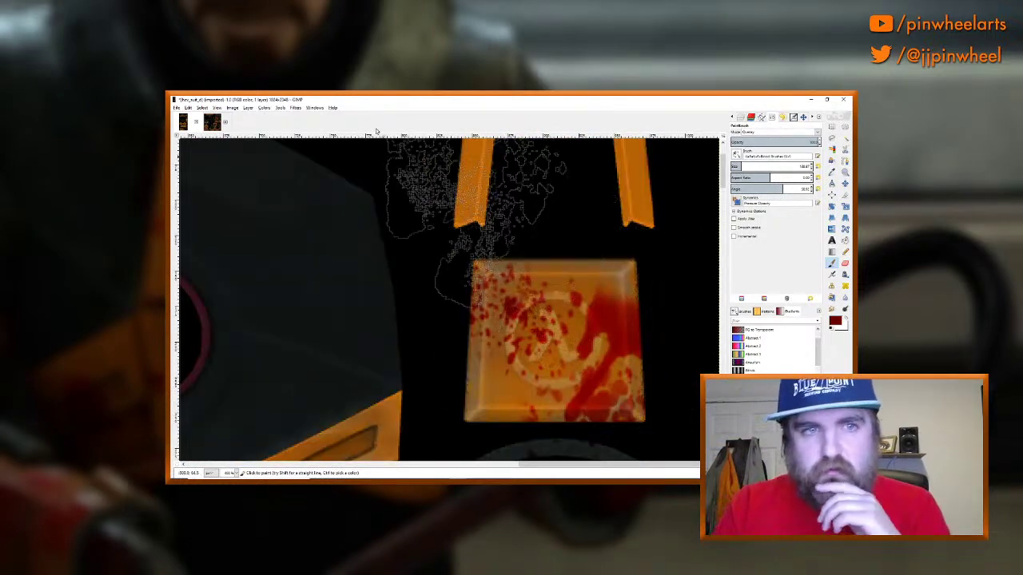
Step: Examine the blood around the lambda emblem and lower orange band of the bloodied texture, comparing it with the clean suit texture
{"action": "left_click", "coordinate": [183, 122]}
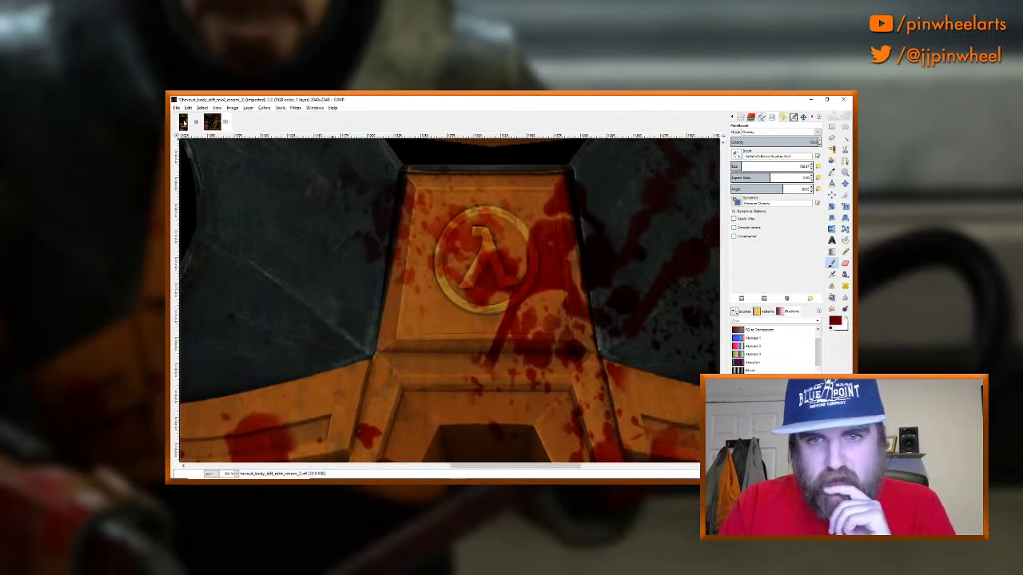
{"action": "scroll", "coordinate": [598, 292], "scroll_direction": "down", "scroll_amount": 3}
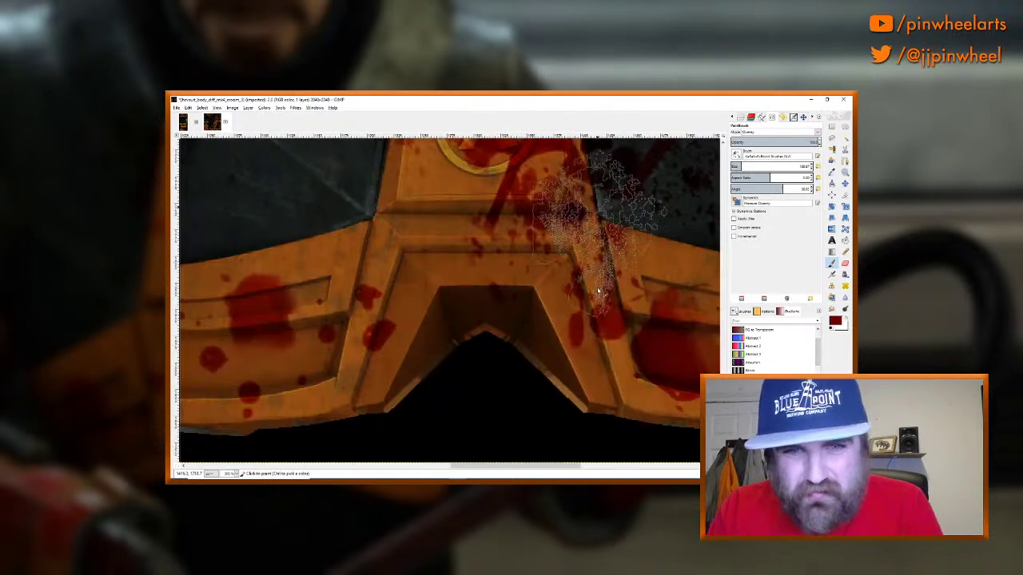
{"action": "scroll", "coordinate": [598, 291], "scroll_direction": "down", "scroll_amount": 1}
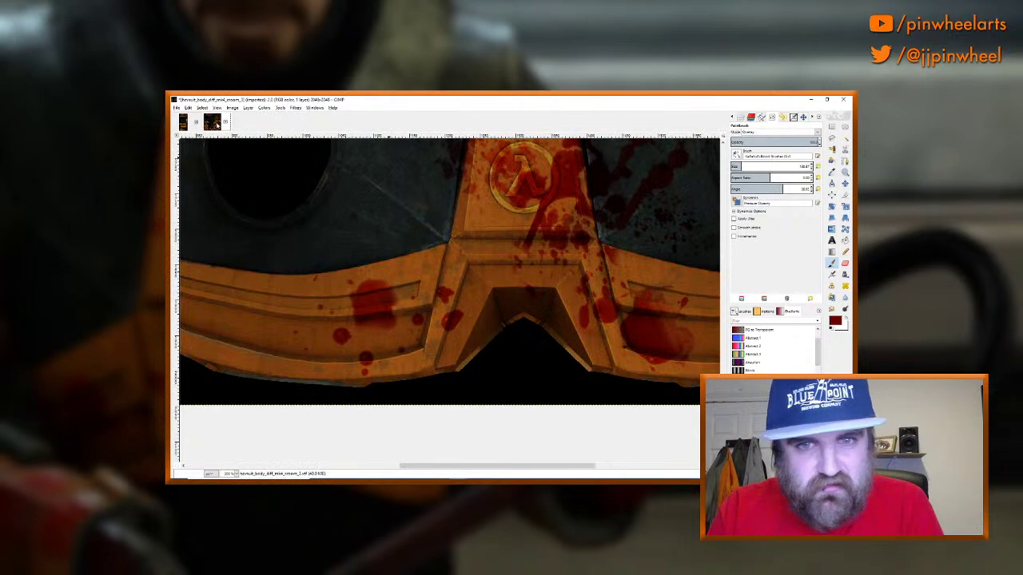
{"action": "left_click", "coordinate": [183, 122]}
{"action": "scroll", "coordinate": [514, 263], "scroll_direction": "down", "scroll_amount": 2}
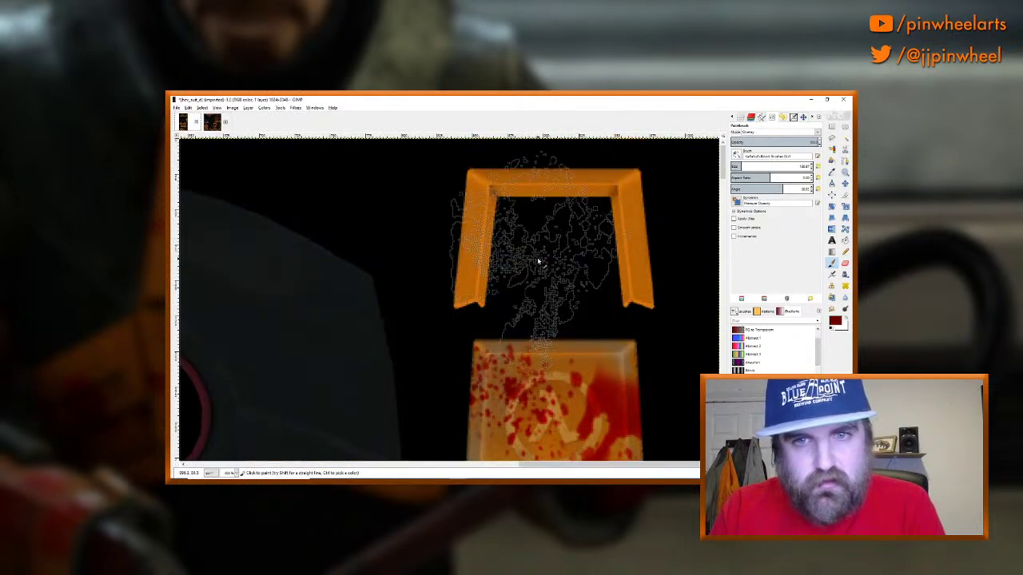
{"action": "scroll", "coordinate": [543, 294], "scroll_direction": "up", "scroll_amount": 1}
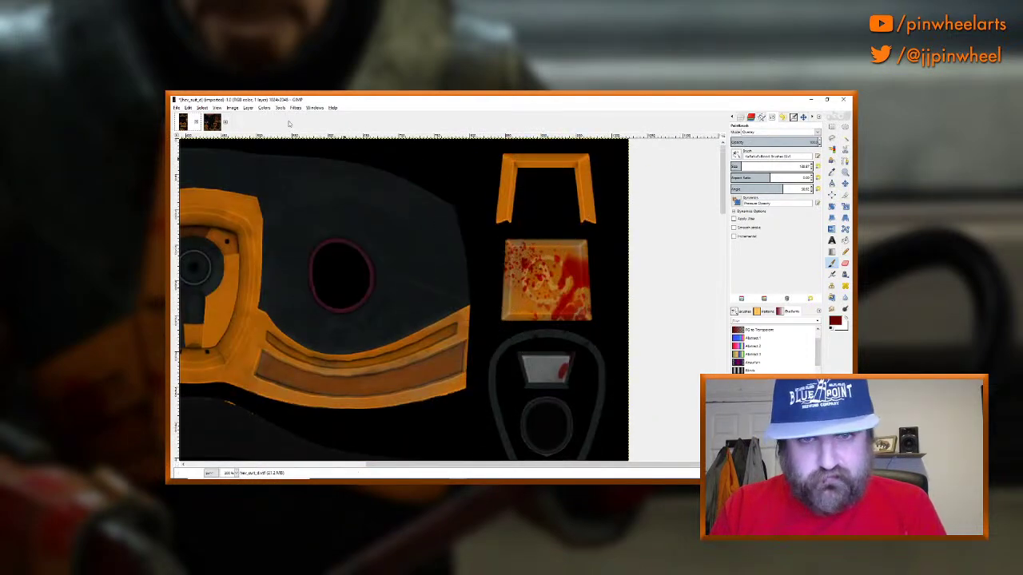
{"action": "left_click", "coordinate": [210, 127]}
{"action": "scroll", "coordinate": [531, 230], "scroll_direction": "up", "scroll_amount": 3}
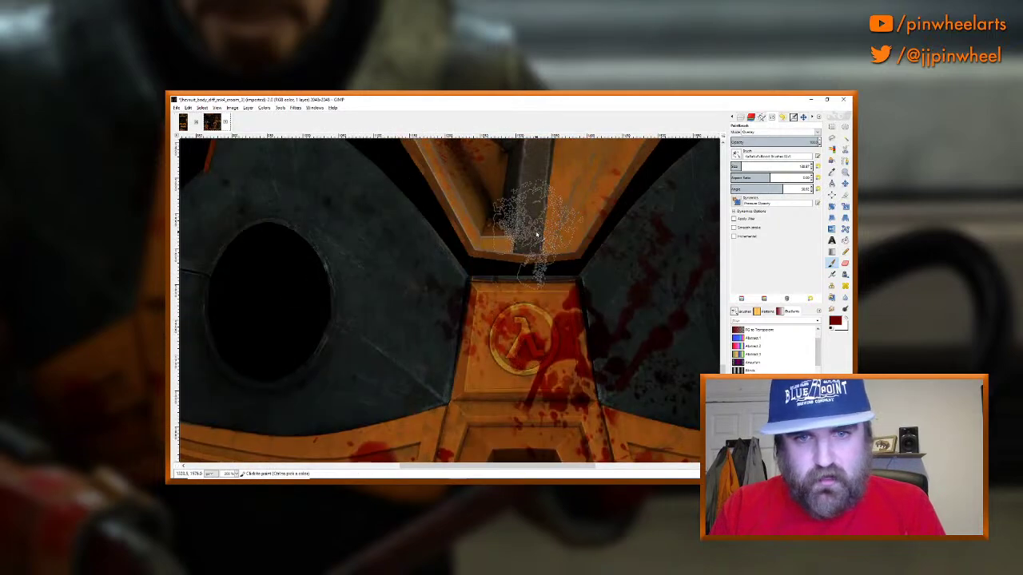
{"action": "scroll", "coordinate": [530, 230], "scroll_direction": "down", "scroll_amount": 2}
{"action": "scroll", "coordinate": [516, 232], "scroll_direction": "up", "scroll_amount": 7}
{"action": "scroll", "coordinate": [519, 235], "scroll_direction": "down", "scroll_amount": 7}
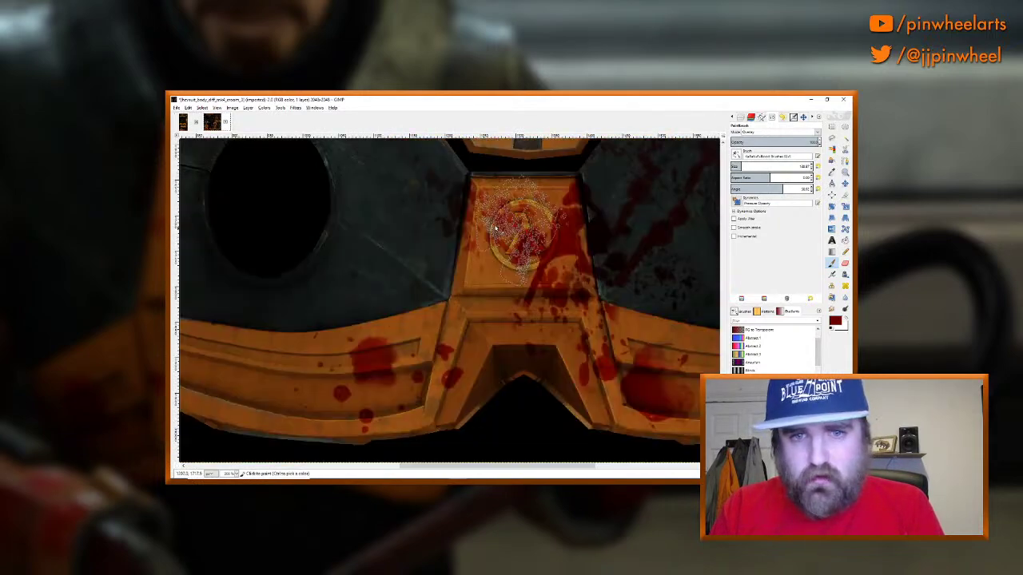
{"action": "left_click", "coordinate": [184, 120]}
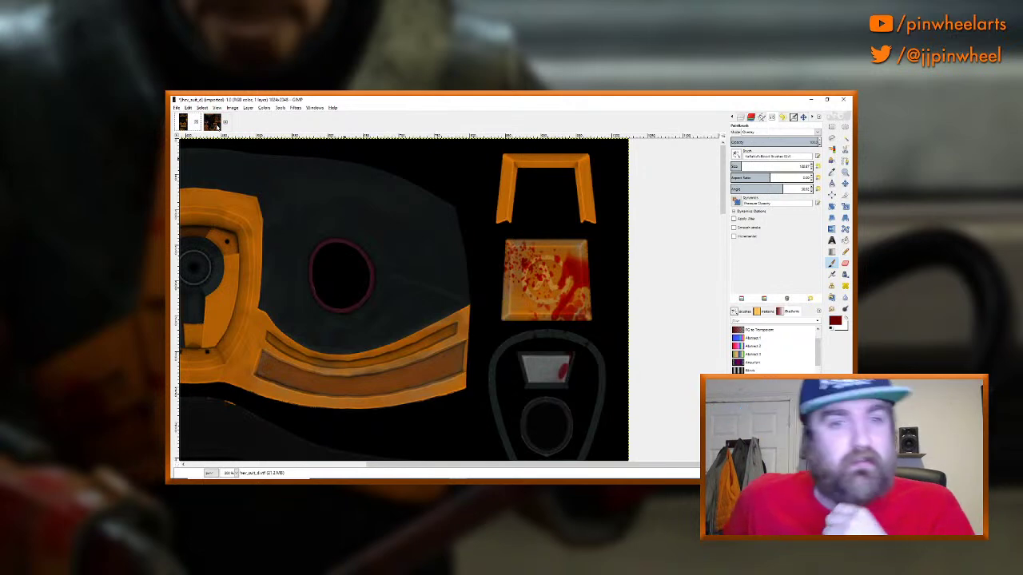
Step: Survey the clean texture's chest and orange bands, and examine how blood covers the round chest mechanism in the bloodied texture
{"action": "scroll", "coordinate": [454, 216], "scroll_direction": "down", "scroll_amount": 5}
{"action": "scroll", "coordinate": [486, 232], "scroll_direction": "down", "scroll_amount": 1, "text": "ctrl"}
{"action": "scroll", "coordinate": [441, 248], "scroll_direction": "down", "scroll_amount": 4}
{"action": "scroll", "coordinate": [441, 250], "scroll_direction": "up", "scroll_amount": 3}
{"action": "left_click_drag", "start_coordinate": [360, 249], "coordinate": [539, 349]}
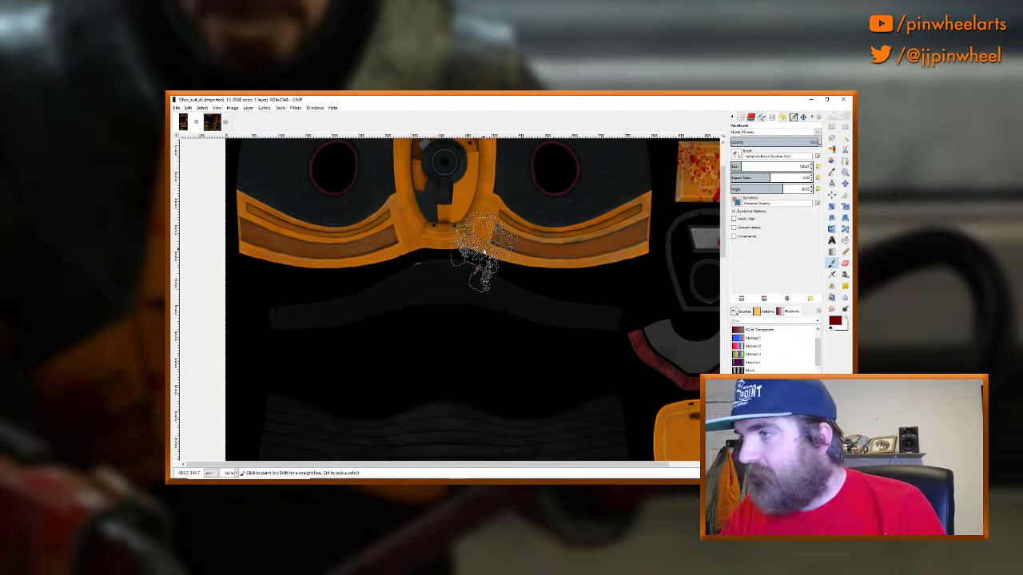
{"action": "scroll", "coordinate": [518, 320], "scroll_direction": "up", "scroll_amount": 3}
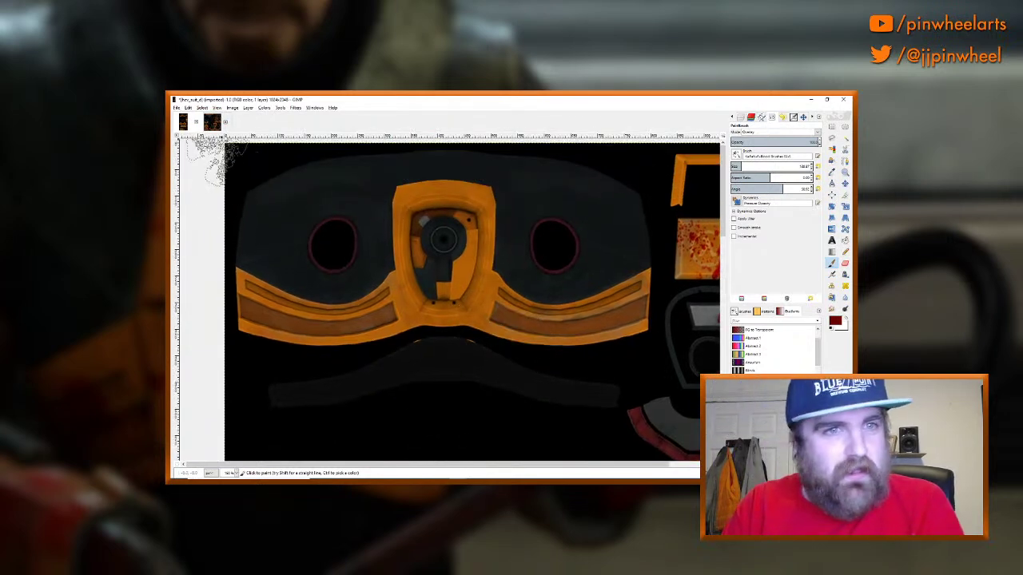
{"action": "left_click", "coordinate": [213, 123]}
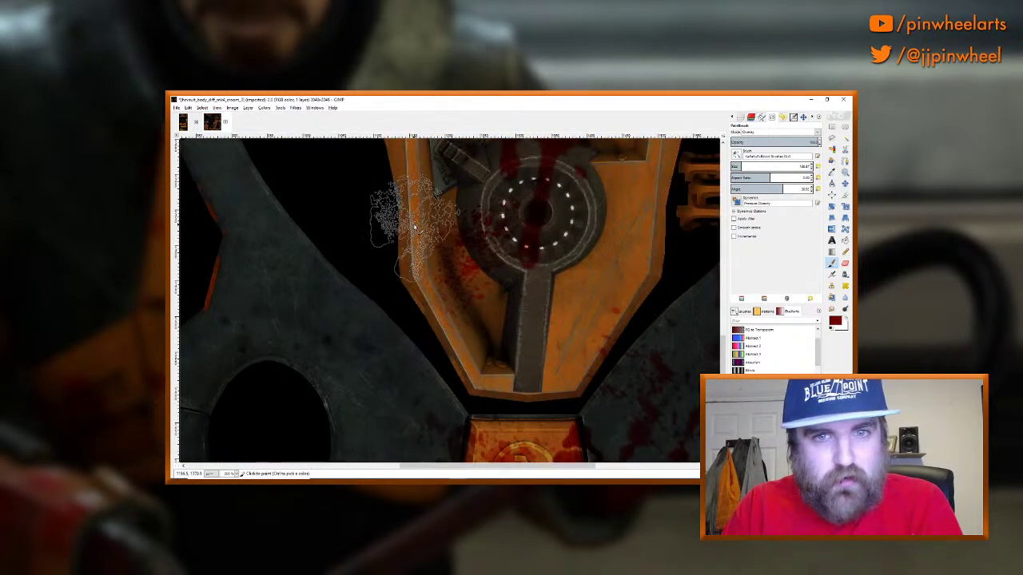
{"action": "scroll", "coordinate": [414, 220], "scroll_direction": "up", "scroll_amount": 8}
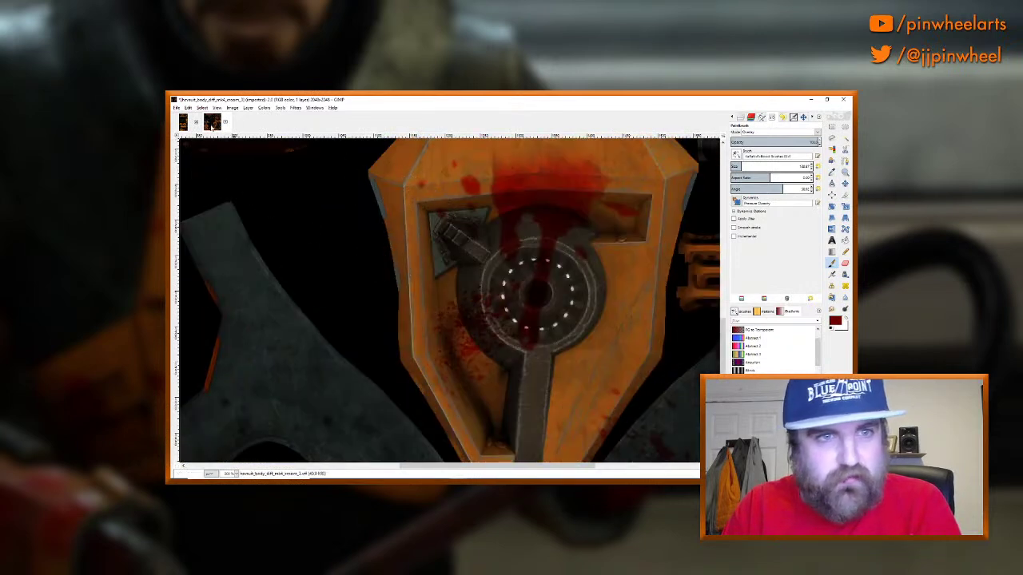
Step: Return to the clean suit texture, enlarge the splatter brush and choose a darker blood red as the foreground colour
{"action": "left_click", "coordinate": [184, 126]}
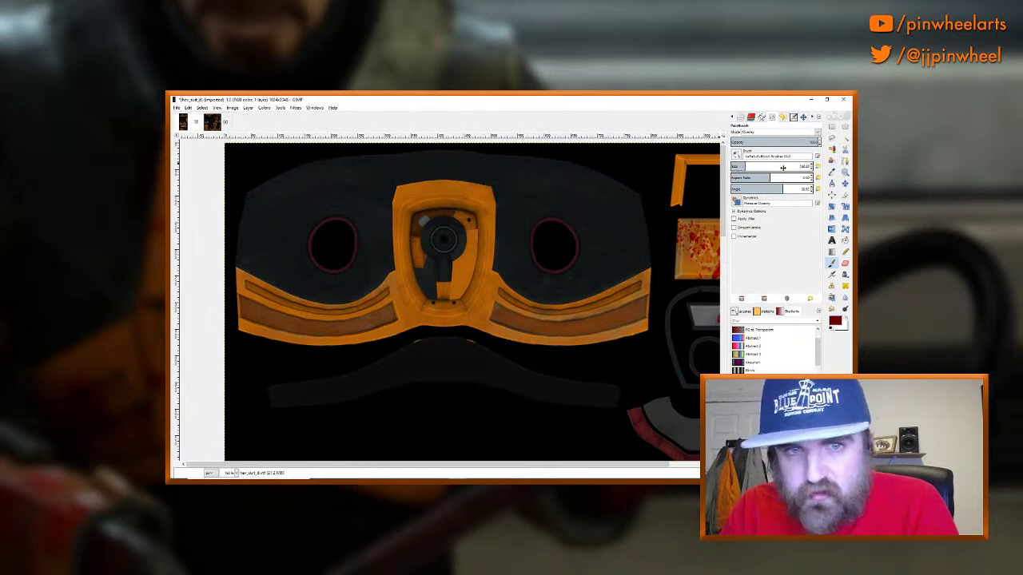
{"action": "left_click", "coordinate": [835, 320]}
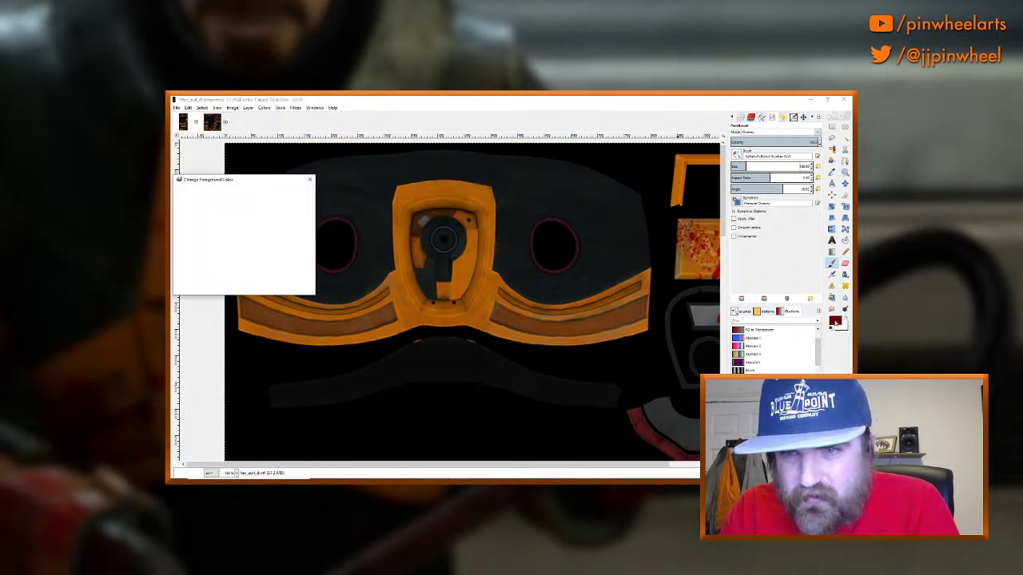
{"action": "left_click_drag", "start_coordinate": [195, 208], "coordinate": [196, 203]}
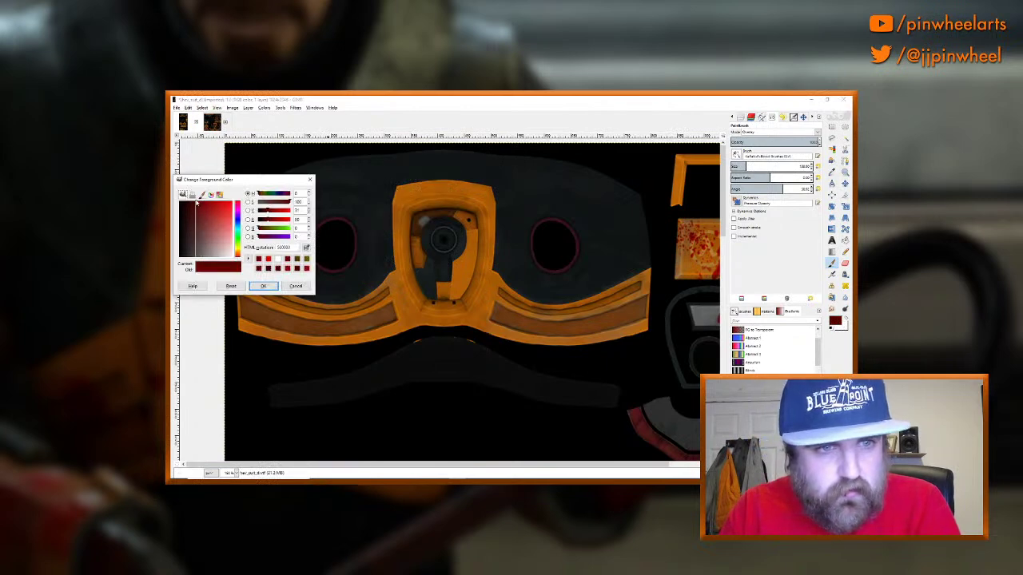
{"action": "left_click", "coordinate": [263, 285]}
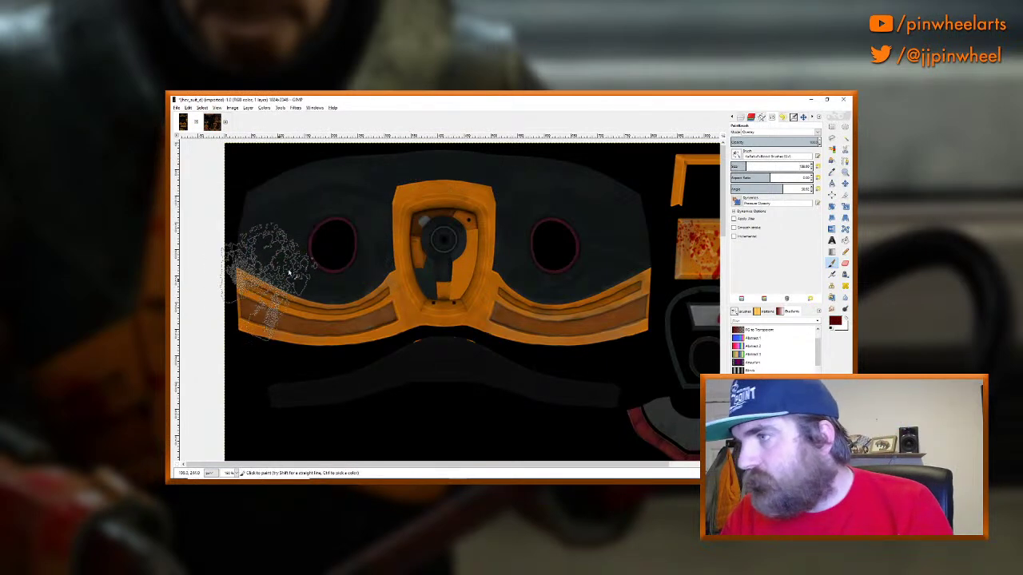
Step: Stamp dark red splatter over the top of the orange chest piece, checking it against the bloodied texture
{"action": "left_click", "coordinate": [450, 209]}
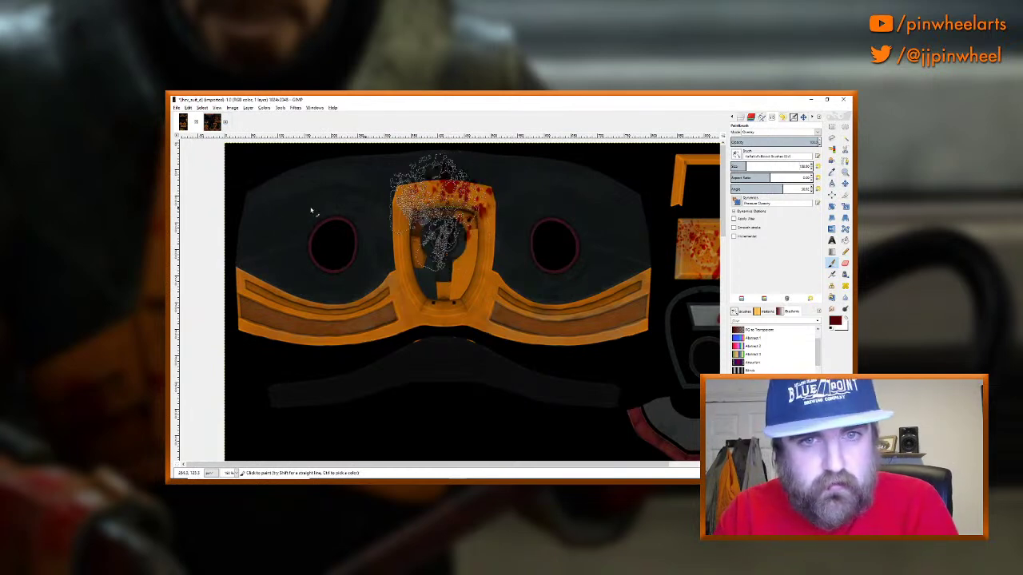
{"action": "key", "text": "ctrl+z"}
{"action": "key", "text": "ctrl+z"}
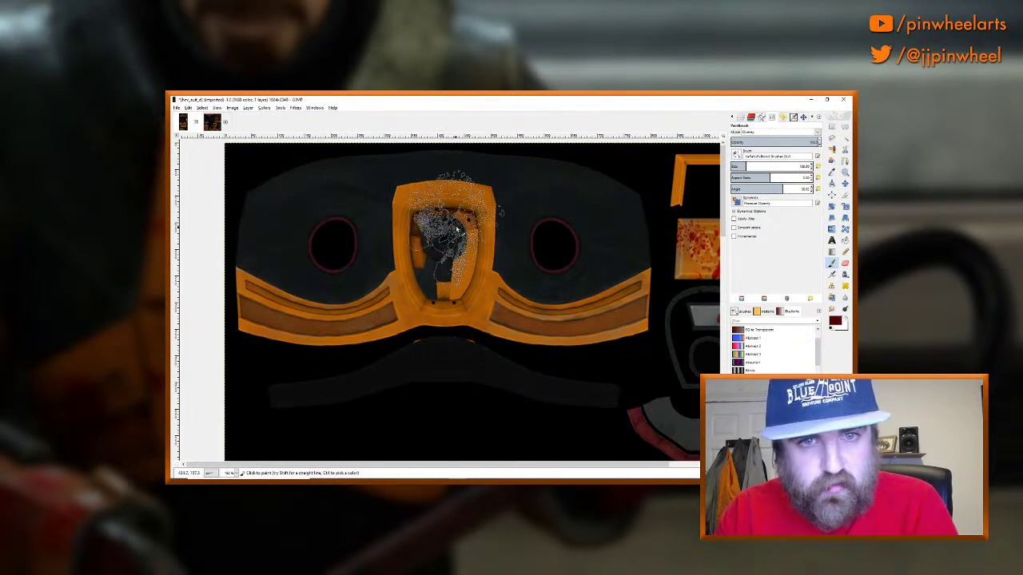
{"action": "left_click", "coordinate": [457, 231]}
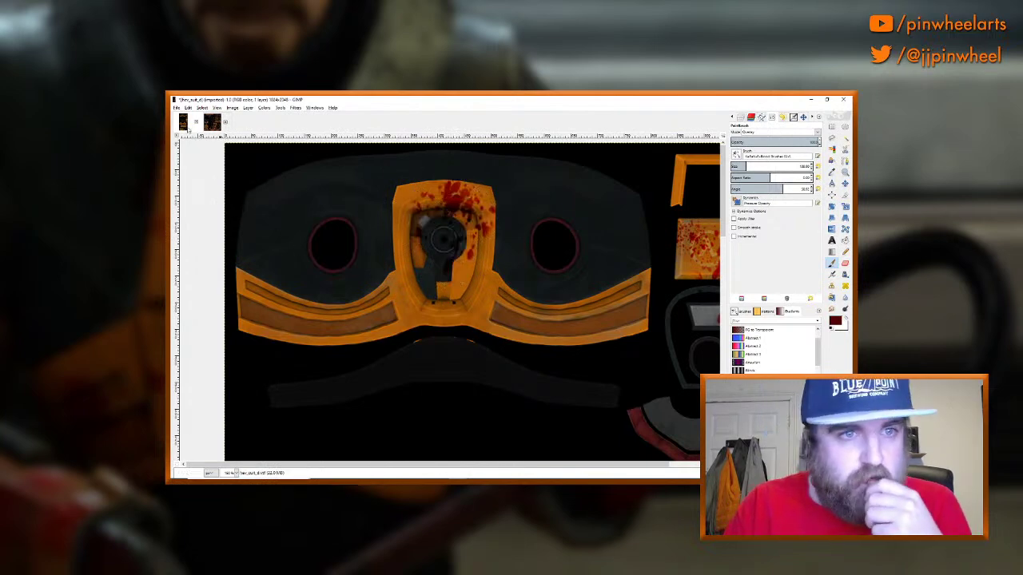
{"action": "left_click", "coordinate": [183, 122]}
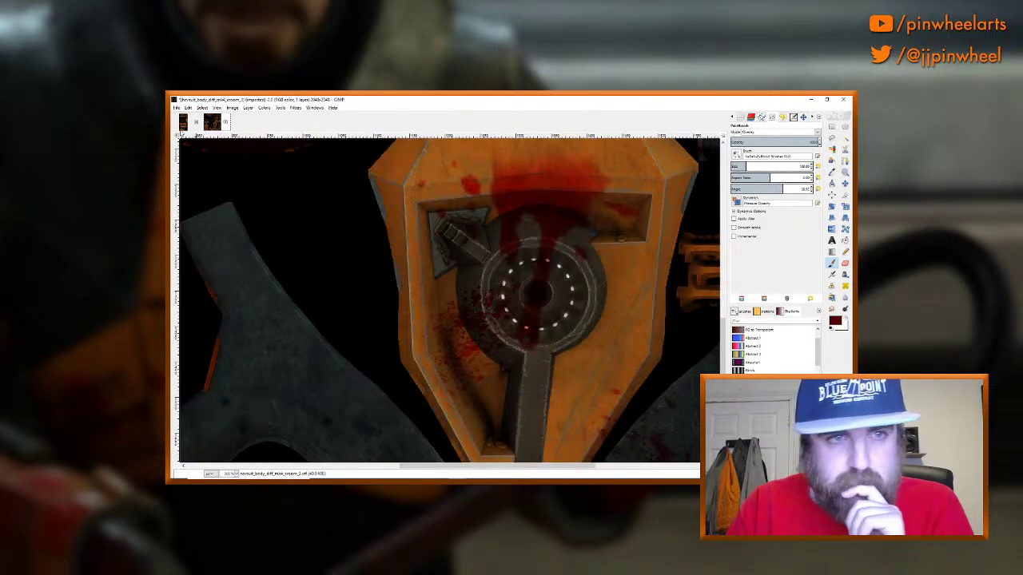
{"action": "left_click", "coordinate": [187, 123]}
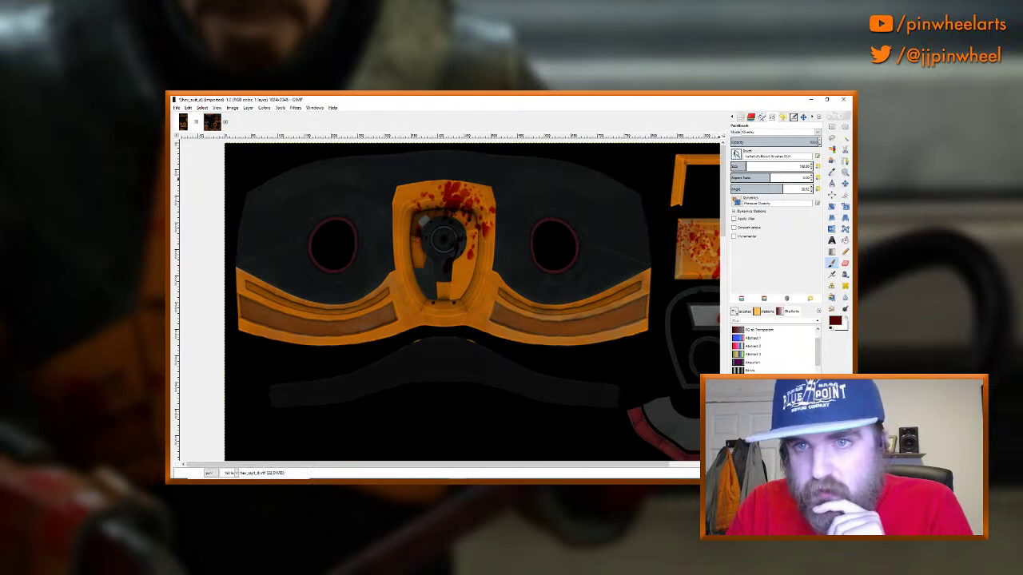
Step: Choose another splatter brush and stamp dark red blood on the chest piece's lower left, where it meets the orange band
{"action": "left_click", "coordinate": [737, 154]}
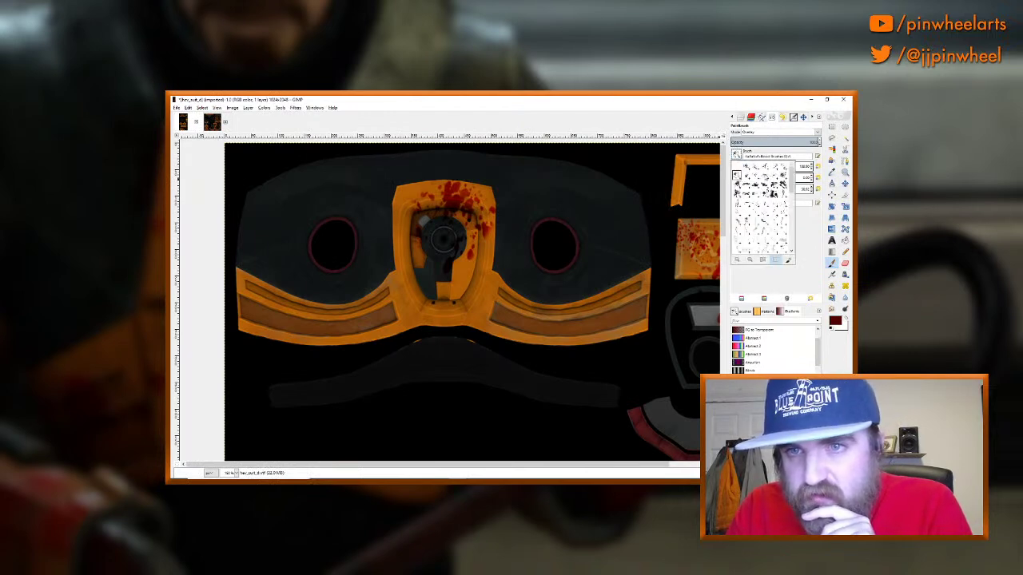
{"action": "left_click", "coordinate": [782, 166]}
{"action": "left_click", "coordinate": [405, 273]}
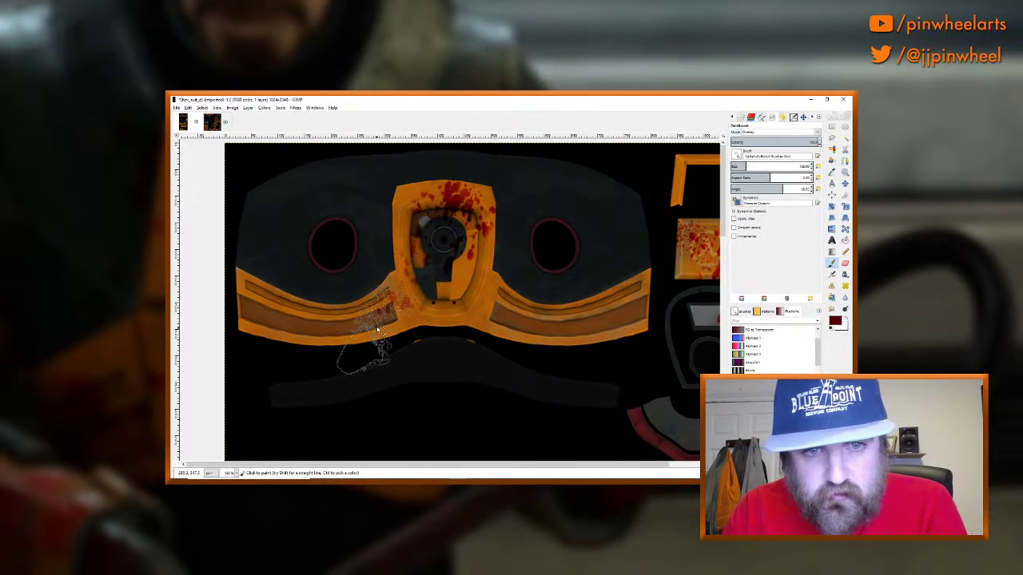
{"action": "key", "text": "ctrl"}
{"action": "key", "text": "ctrl+z"}
{"action": "left_click", "coordinate": [412, 293]}
{"action": "left_click", "coordinate": [412, 292]}
{"action": "scroll", "coordinate": [454, 319], "scroll_direction": "down", "scroll_amount": 1}
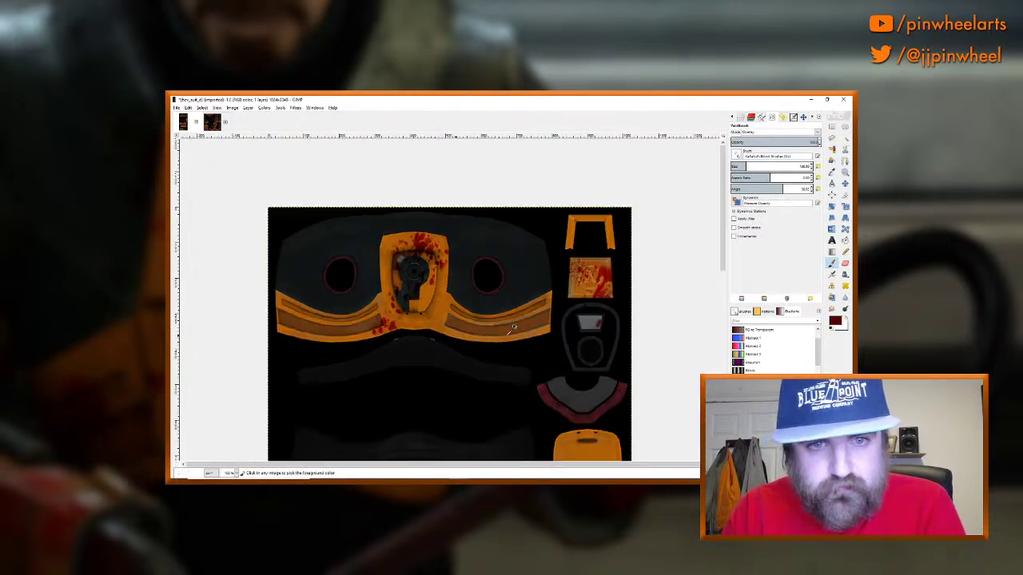
Step: Compare the clean texture's chest area with the blood on the bloodied texture's chest piece and dark fabric panels
{"action": "scroll", "coordinate": [504, 324], "scroll_direction": "up", "scroll_amount": 1}
{"action": "left_click", "coordinate": [209, 123]}
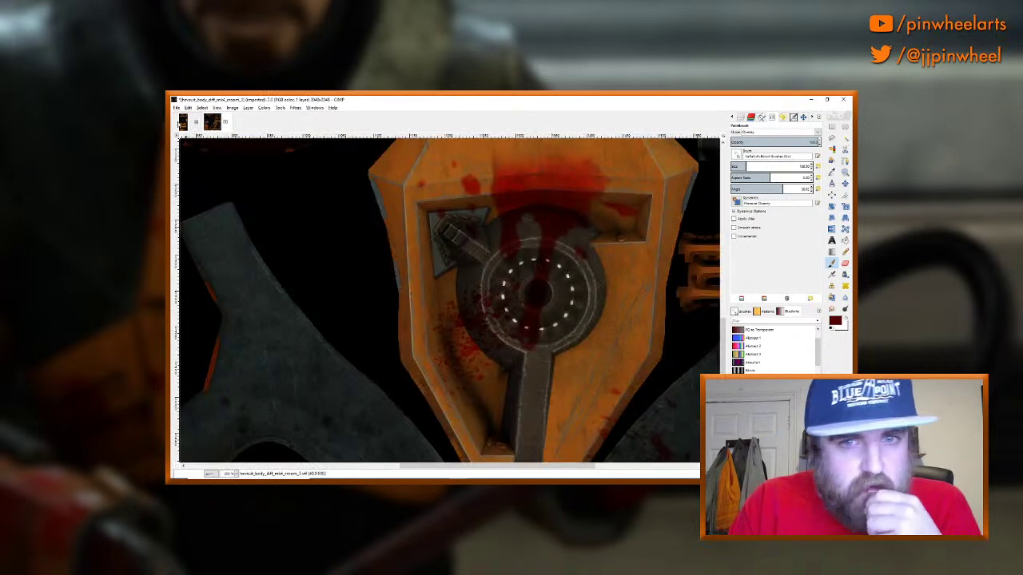
{"action": "key", "text": "minus"}
{"action": "key", "text": "minus"}
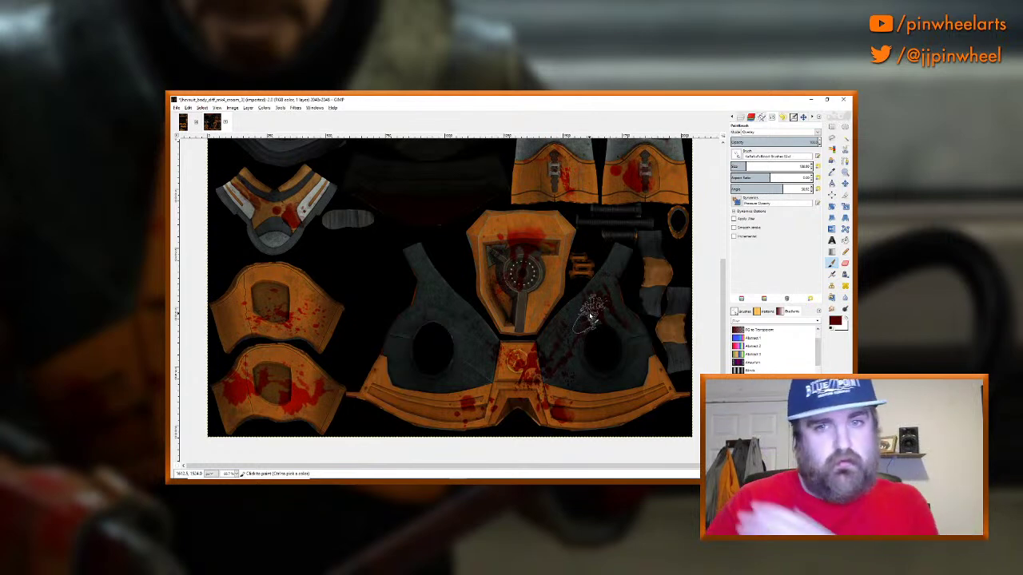
{"action": "left_click", "coordinate": [212, 122]}
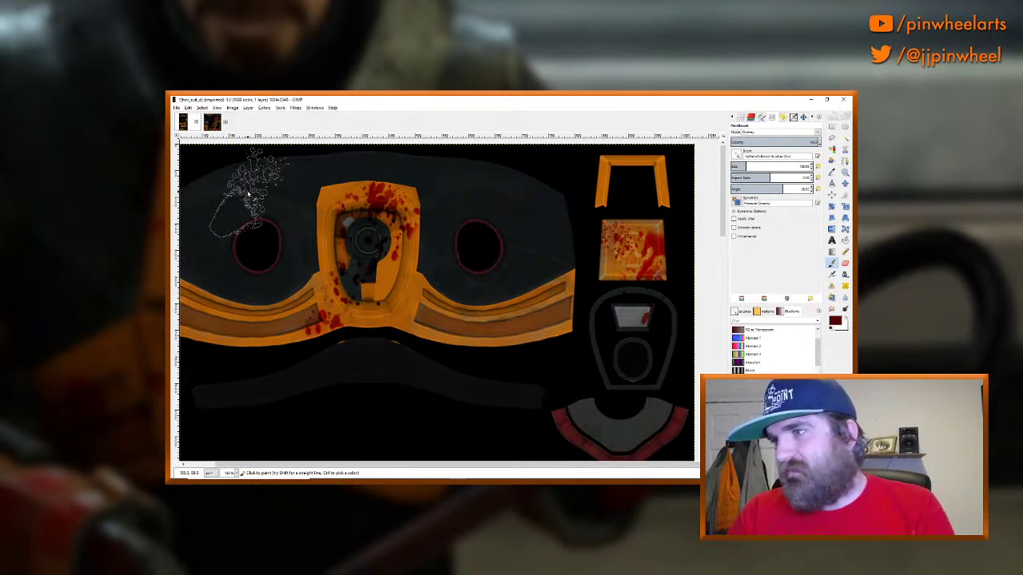
{"action": "left_click", "coordinate": [182, 122]}
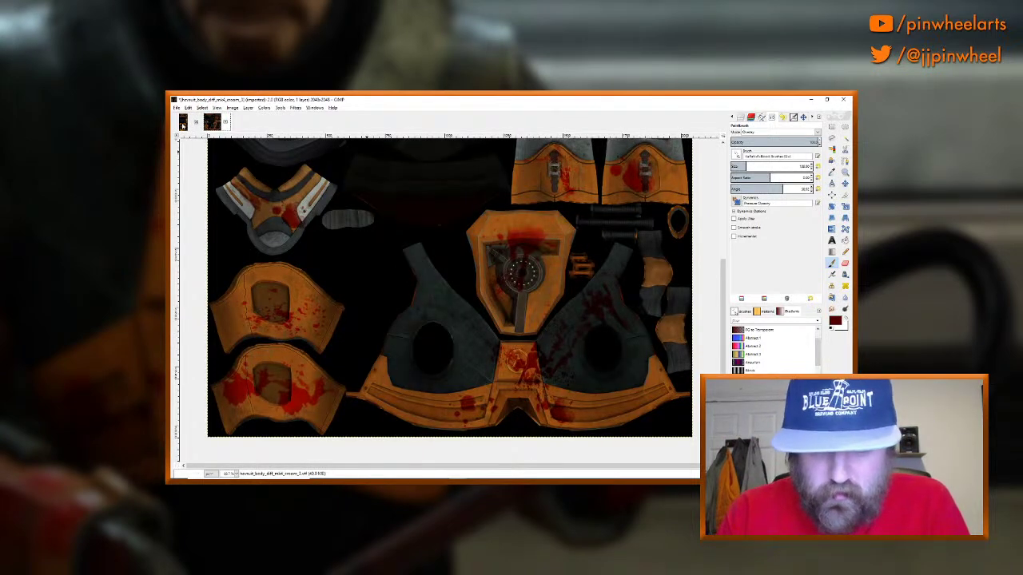
{"action": "left_click", "coordinate": [183, 124]}
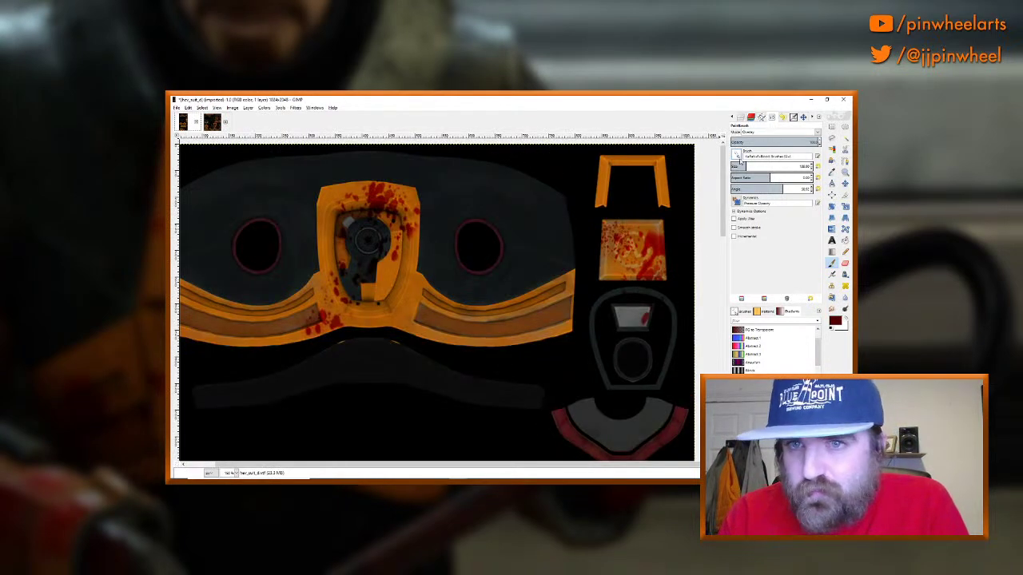
Step: Choose another splatter brush, rotate it and stamp dark red blood on the dark fabric above the left armhole, checking it against the bloodied texture
{"action": "left_click", "coordinate": [736, 155]}
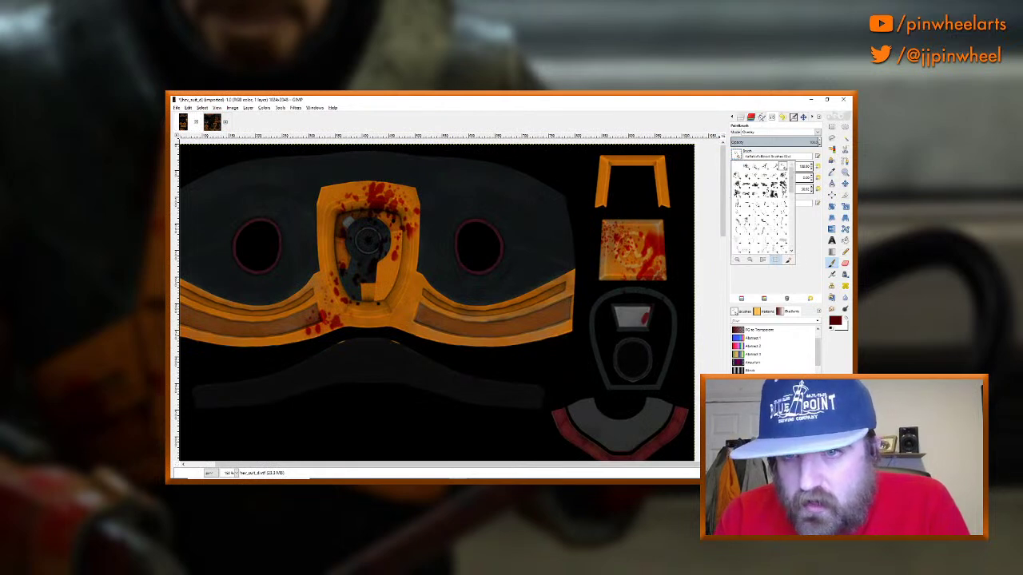
{"action": "left_click", "coordinate": [785, 183]}
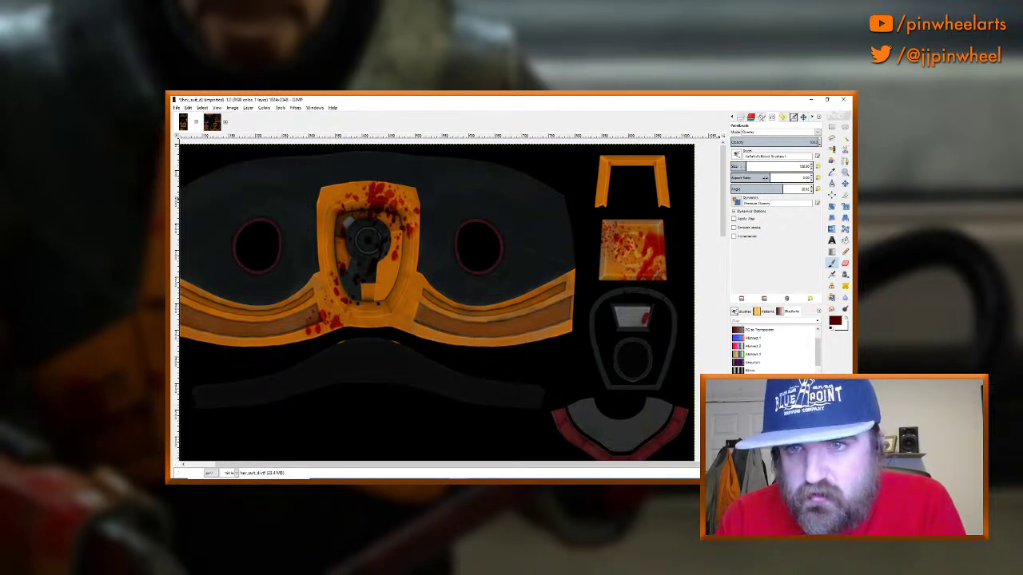
{"action": "mouse_move", "coordinate": [781, 189]}
{"action": "left_mouse_down"}
{"action": "mouse_move", "coordinate": [758, 189]}
{"action": "mouse_move", "coordinate": [935, 191]}
{"action": "left_mouse_up"}
{"action": "left_click_drag", "start_coordinate": [795, 190], "coordinate": [828, 189]}
{"action": "left_click", "coordinate": [268, 184]}
{"action": "left_click", "coordinate": [185, 123]}
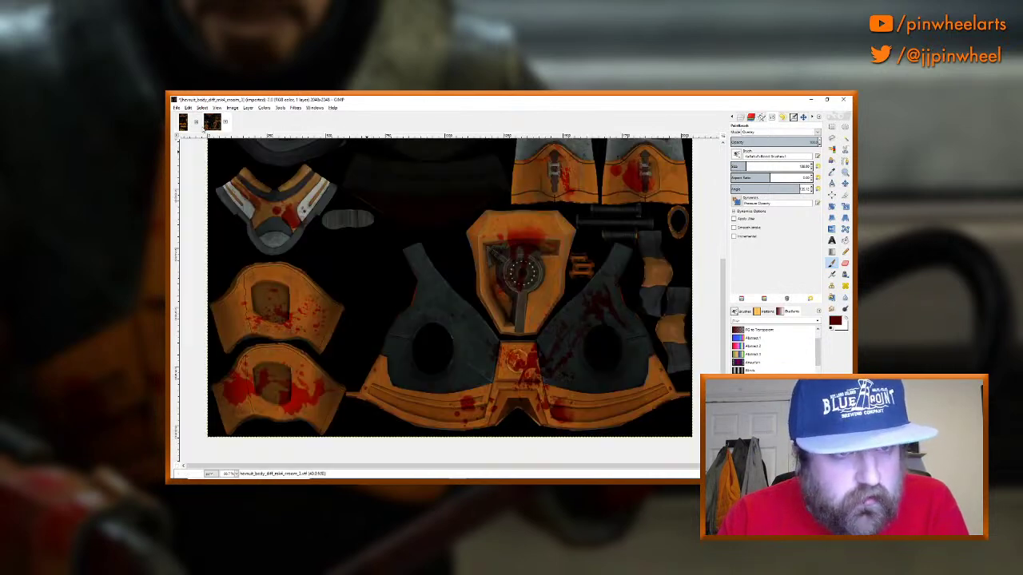
{"action": "left_click", "coordinate": [212, 121]}
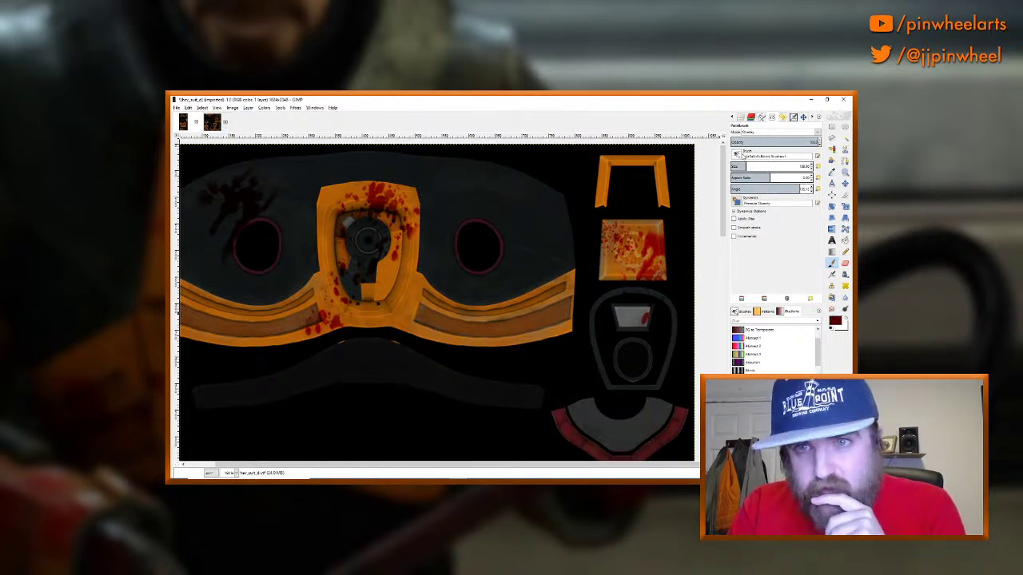
Step: Try stamping a different, denser splatter brush on the dark fabric between the left armhole and the orange chest piece
{"action": "left_click", "coordinate": [737, 153]}
{"action": "scroll", "coordinate": [766, 200], "scroll_direction": "up", "scroll_amount": 5}
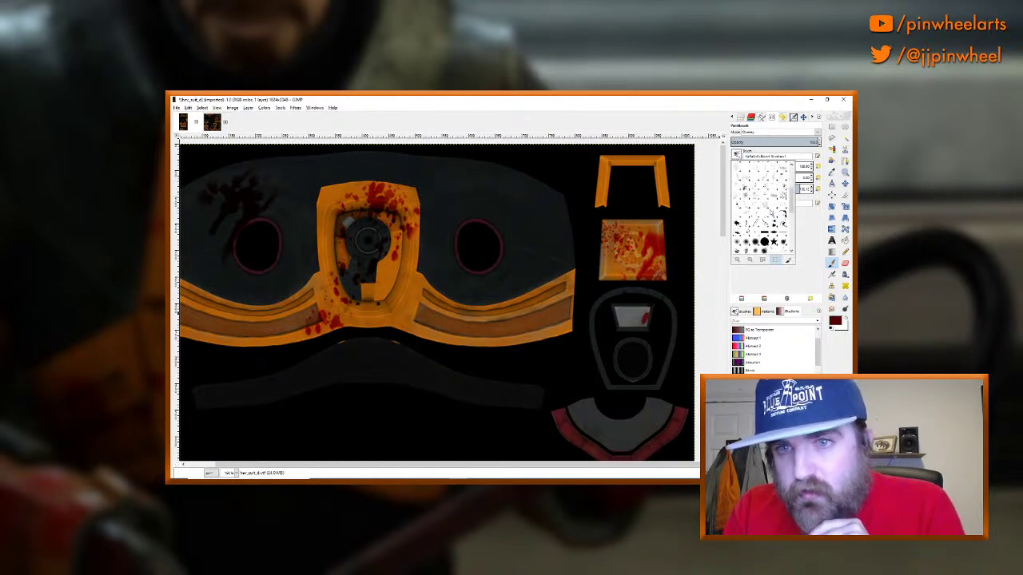
{"action": "left_click", "coordinate": [745, 190]}
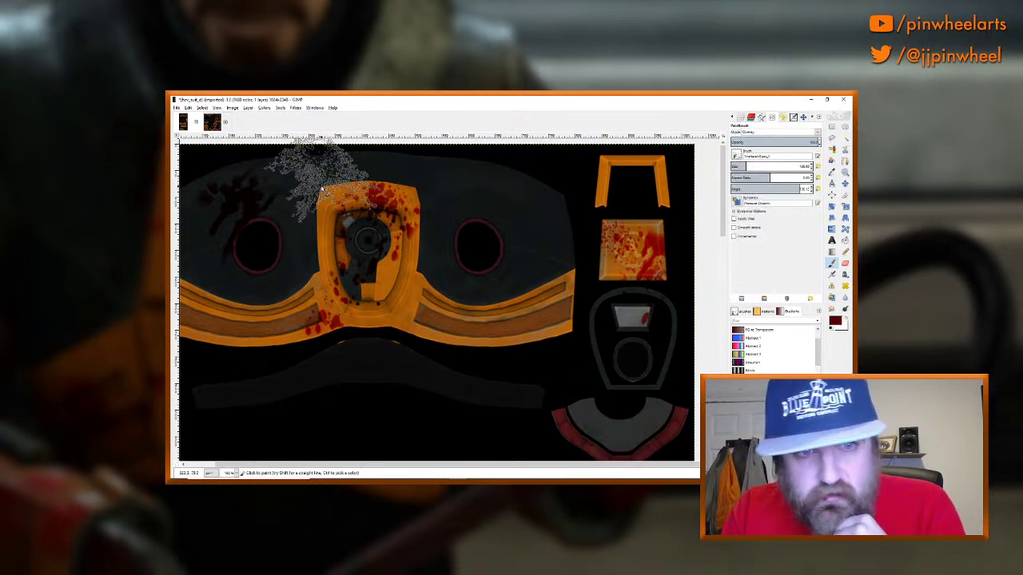
{"action": "left_click", "coordinate": [301, 190]}
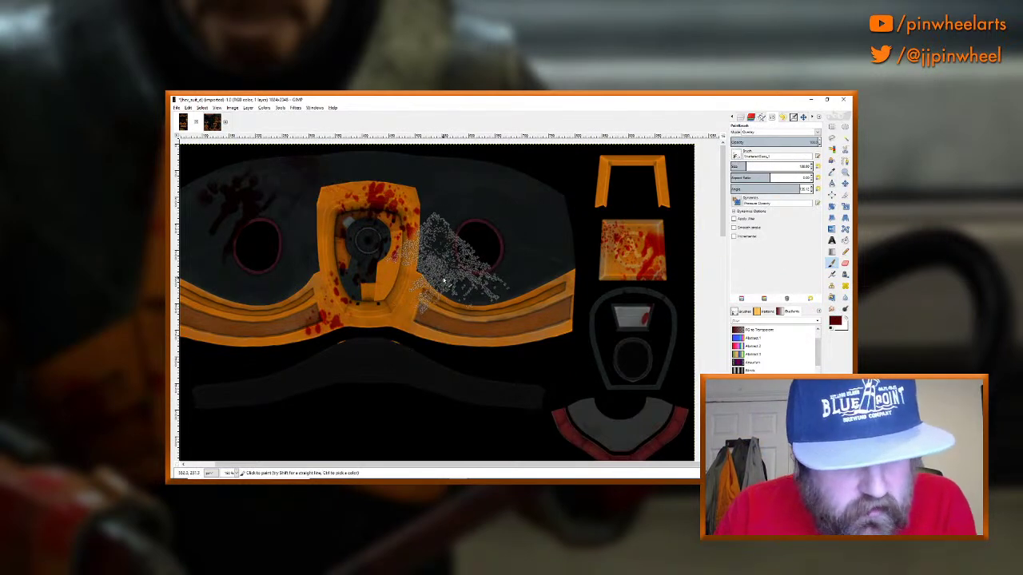
Step: Pick a new splatter brush and stamp dark red blood on the dark fabric between the existing splatter and the orange chest piece
{"action": "left_click", "coordinate": [736, 156]}
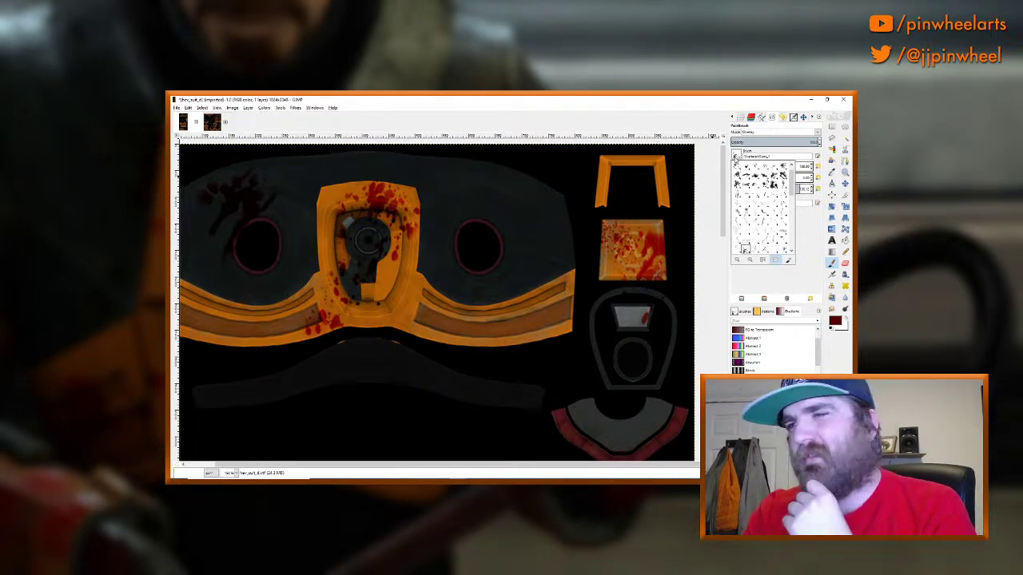
{"action": "scroll", "coordinate": [744, 216], "scroll_direction": "down", "scroll_amount": 3}
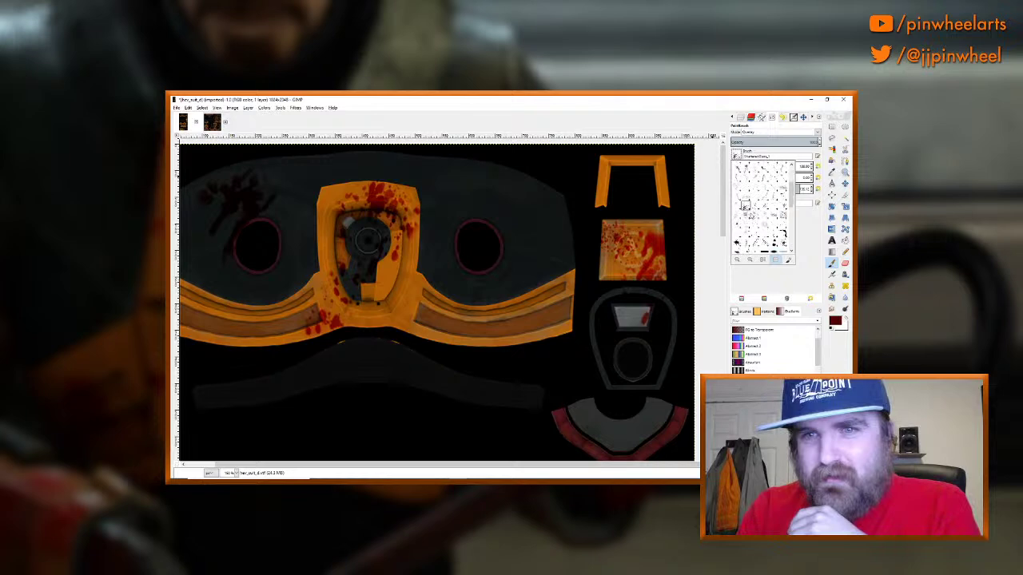
{"action": "scroll", "coordinate": [744, 192], "scroll_direction": "down", "scroll_amount": 3}
{"action": "scroll", "coordinate": [744, 192], "scroll_direction": "down", "scroll_amount": 5}
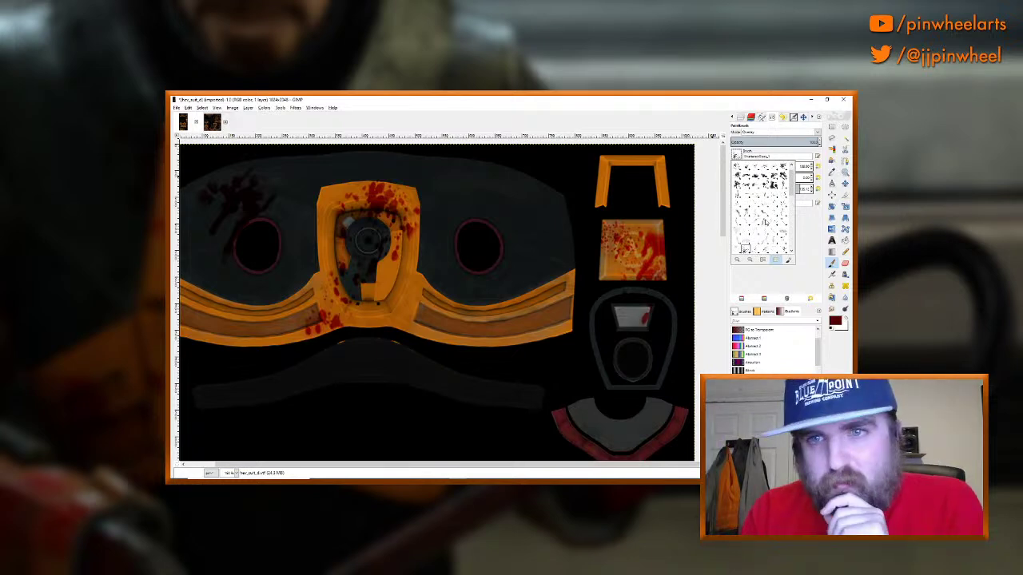
{"action": "scroll", "coordinate": [764, 220], "scroll_direction": "up", "scroll_amount": 1}
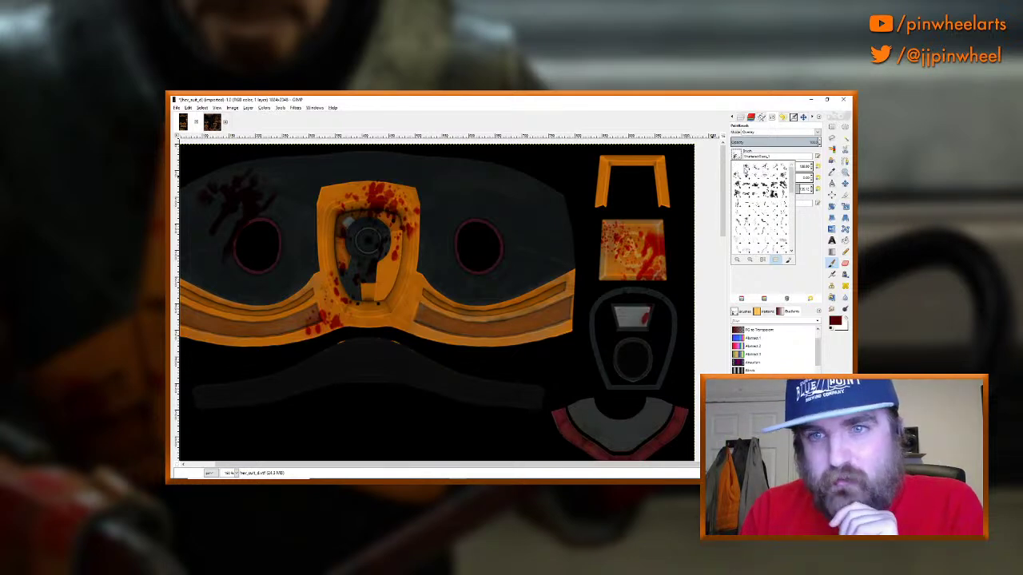
{"action": "left_click", "coordinate": [744, 170]}
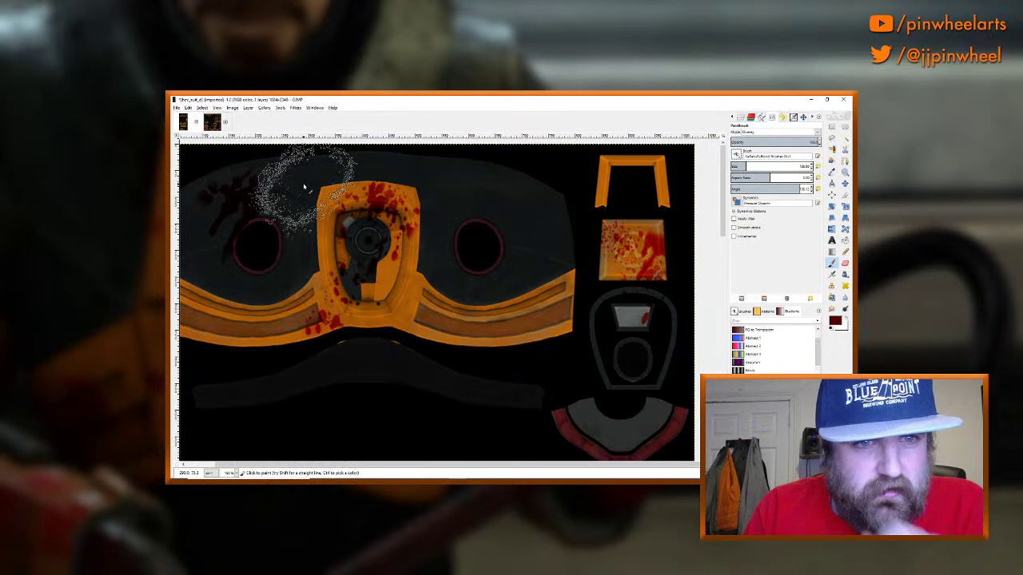
{"action": "key", "text": "ctrl"}
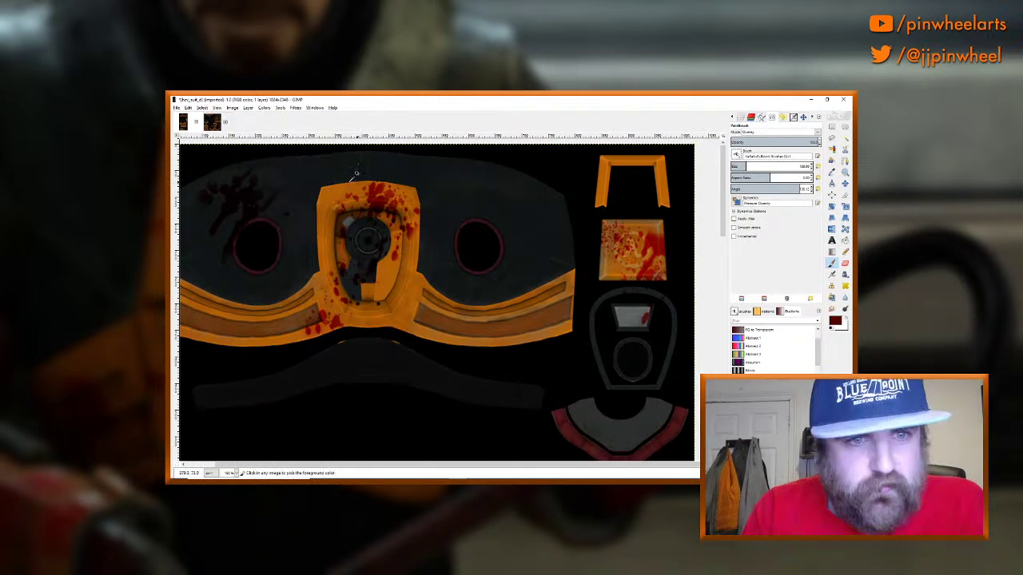
{"action": "left_click", "coordinate": [292, 183]}
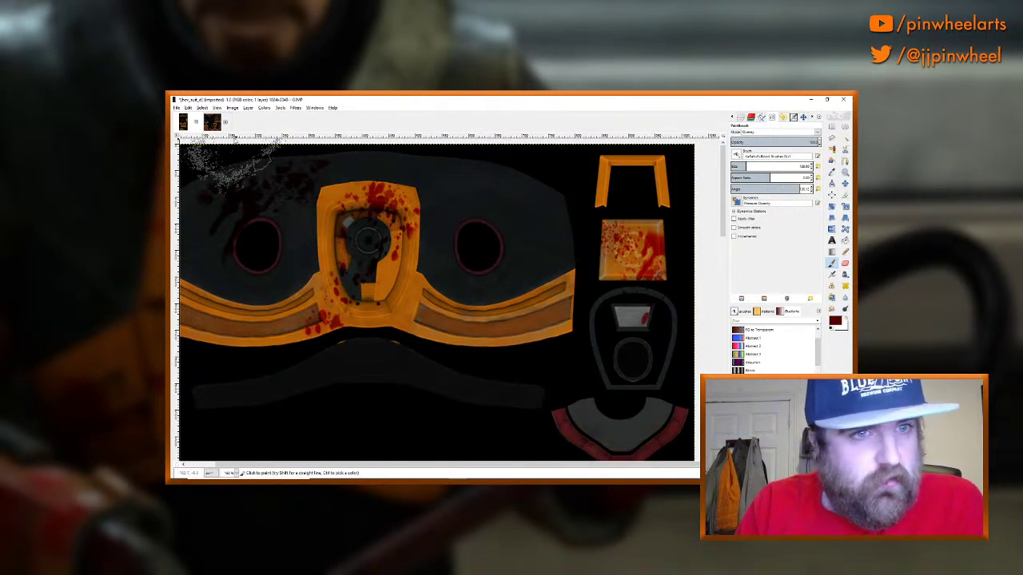
Step: Compare the newly bloodied dark chest fabric and the orange bands with the same areas of the bloodied texture
{"action": "left_click", "coordinate": [210, 126]}
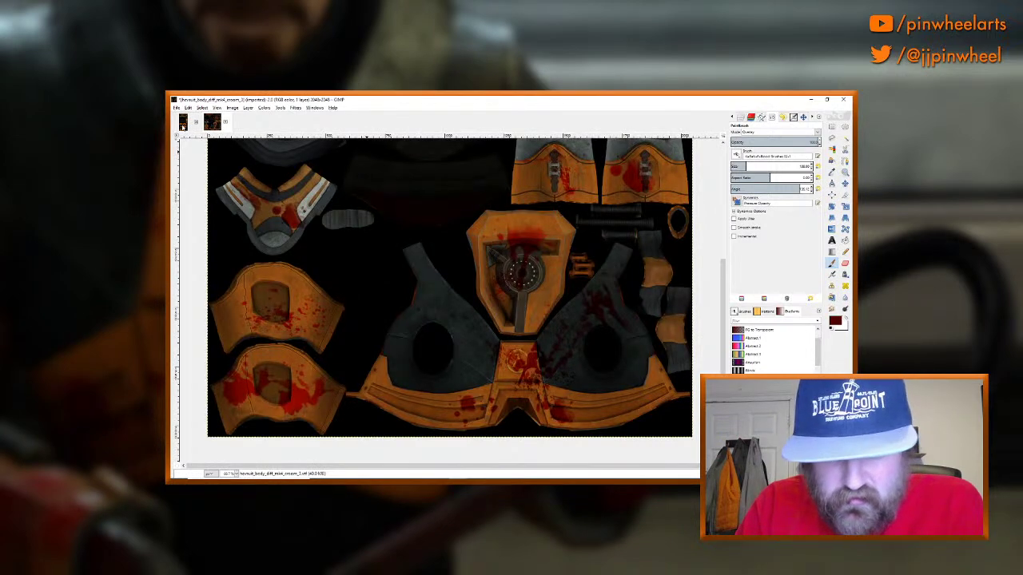
{"action": "left_click", "coordinate": [182, 124]}
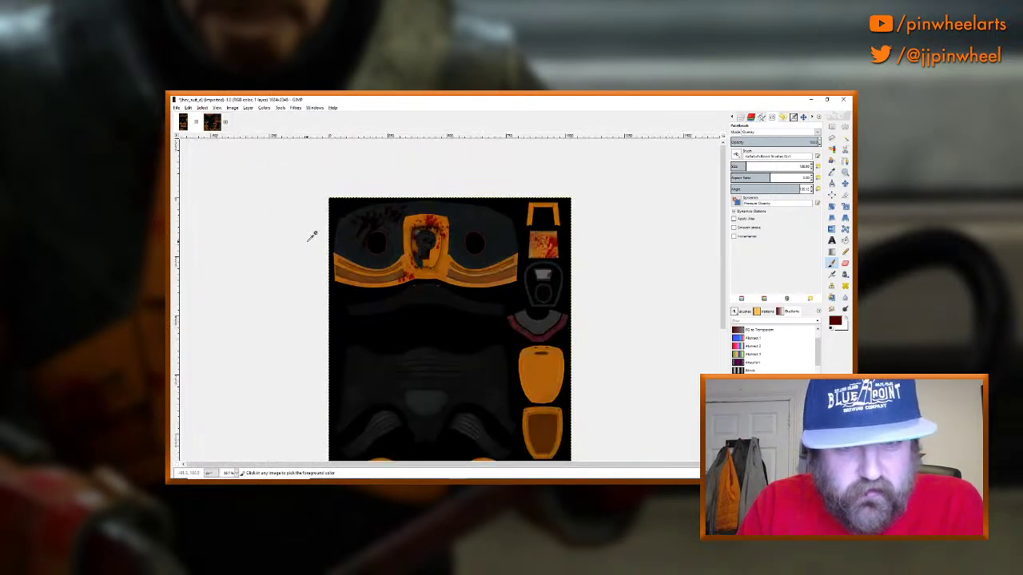
{"action": "scroll", "coordinate": [314, 236], "scroll_direction": "up", "scroll_amount": 2, "text": "ctrl"}
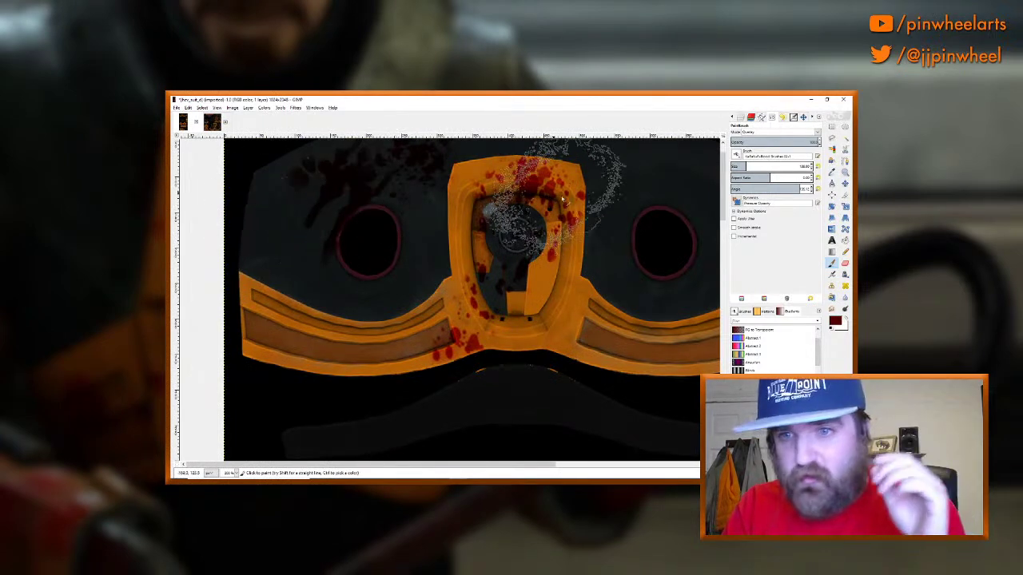
{"action": "left_click", "coordinate": [211, 122]}
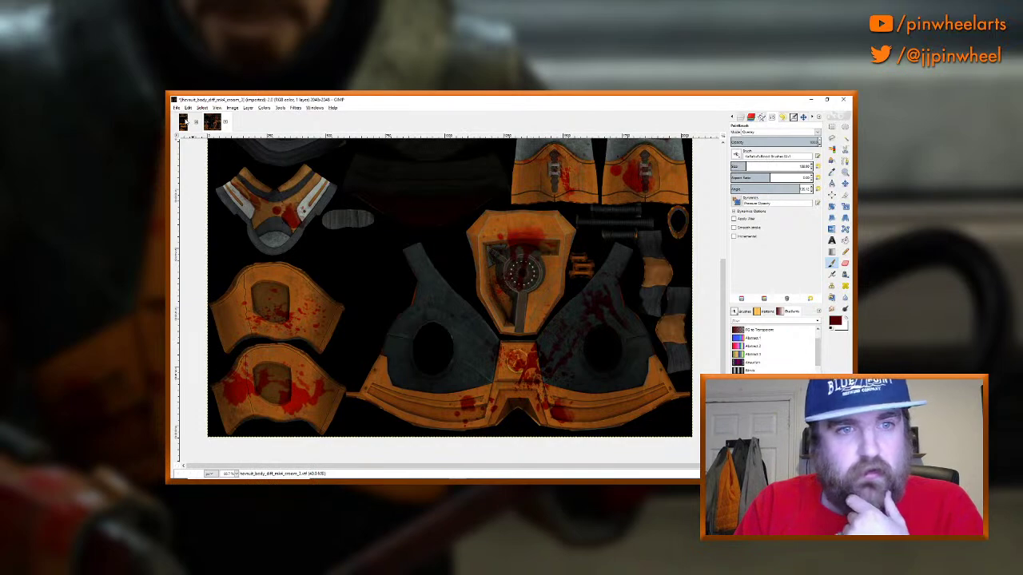
{"action": "left_click", "coordinate": [212, 122]}
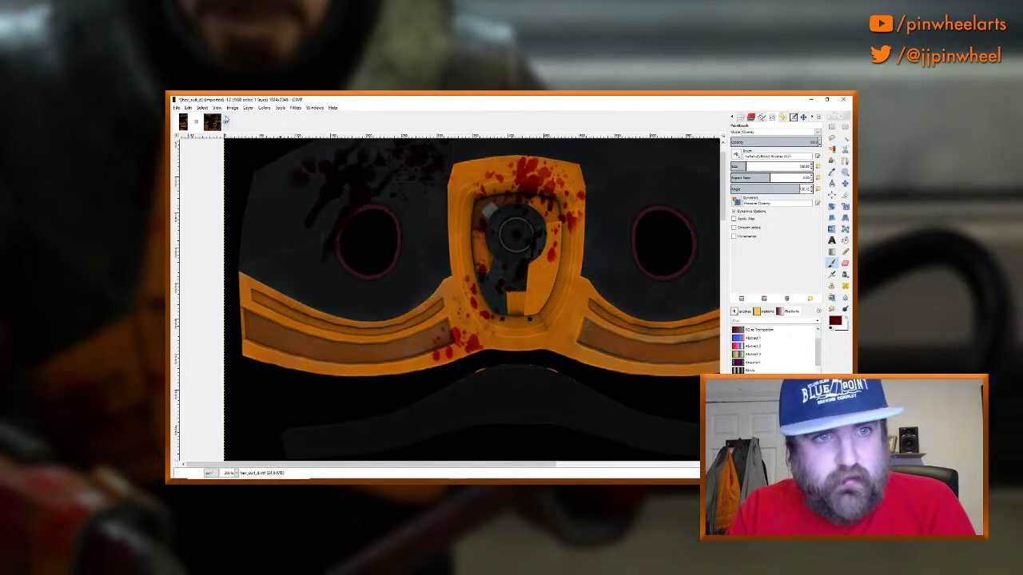
{"action": "left_click", "coordinate": [181, 121]}
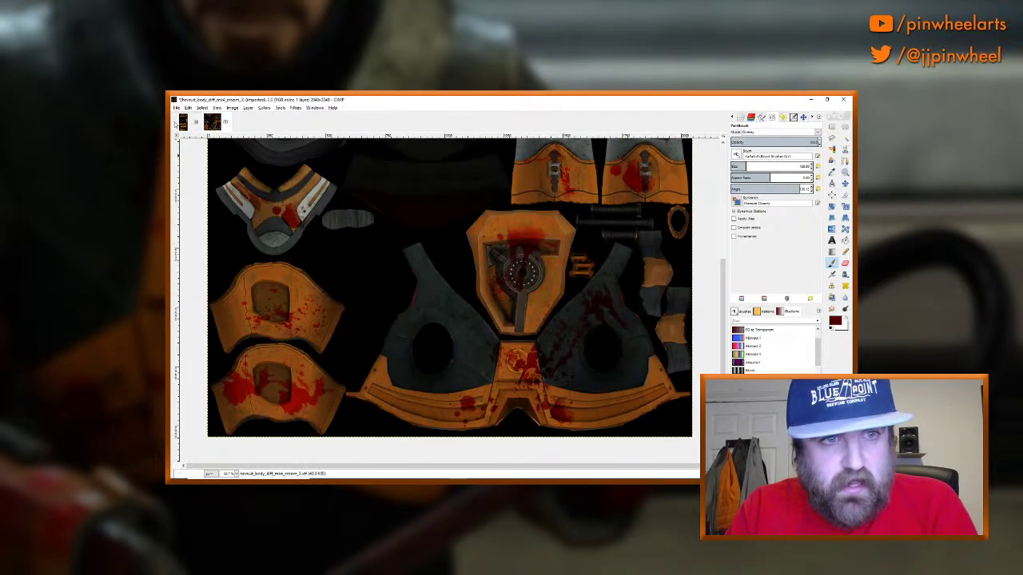
{"action": "left_click", "coordinate": [181, 122]}
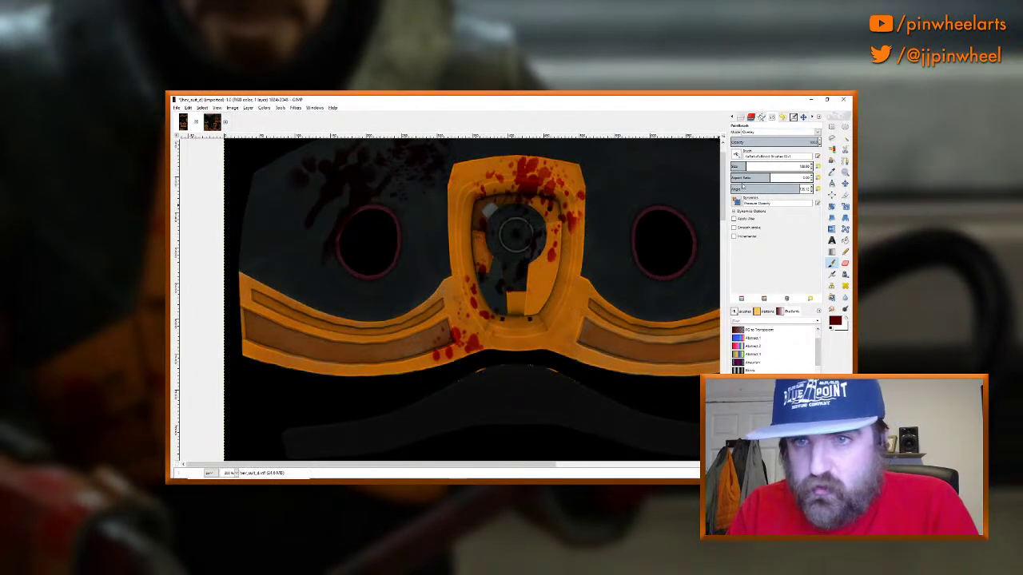
Step: Choose a fine splatter brush and stamp blood over the left end of the orange band and the adjoining dark fabric, checking the reference texture
{"action": "left_click", "coordinate": [743, 155]}
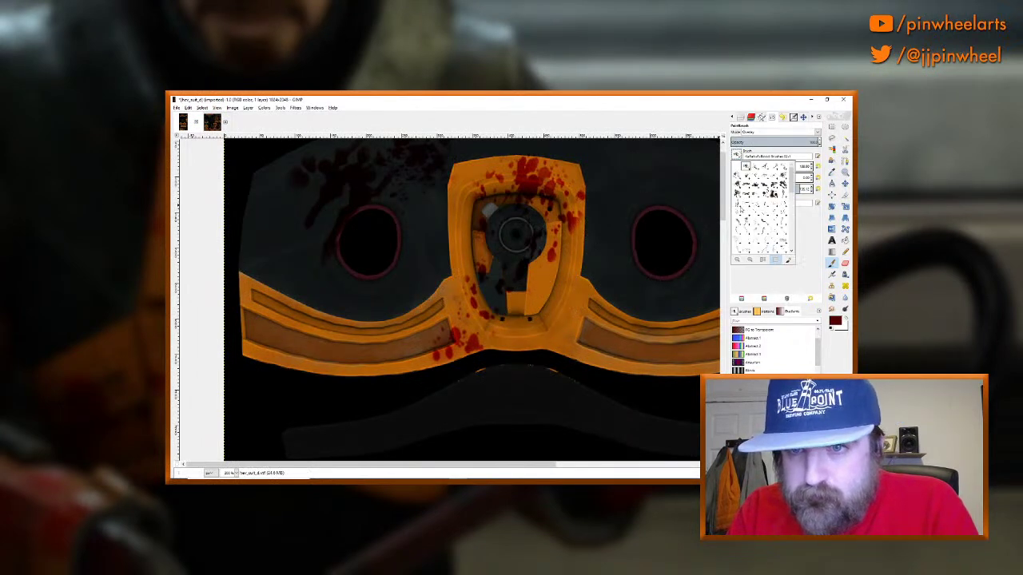
{"action": "left_click", "coordinate": [767, 177]}
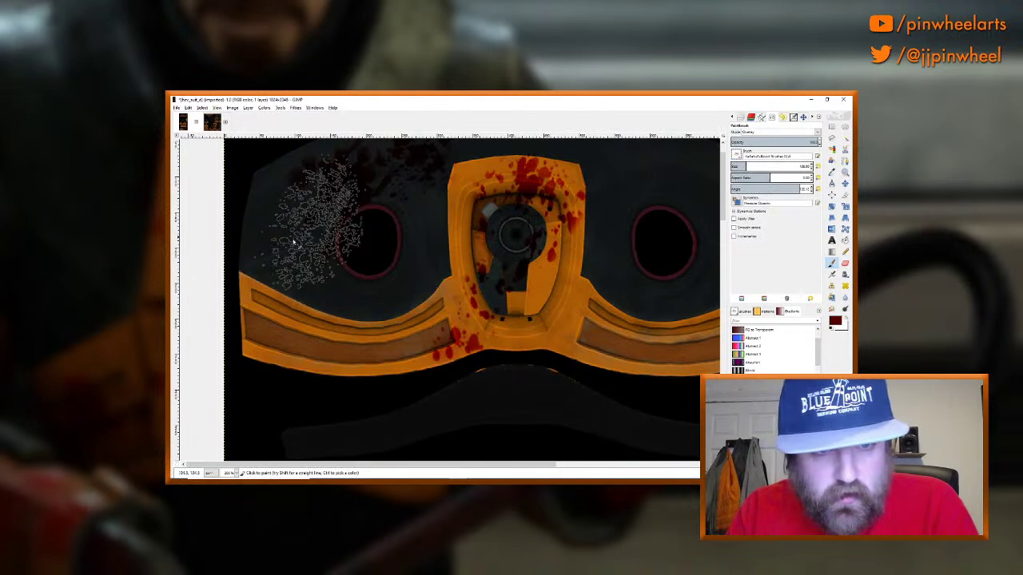
{"action": "mouse_move", "coordinate": [258, 265]}
{"action": "left_mouse_down"}
{"action": "mouse_move", "coordinate": [382, 294]}
{"action": "mouse_move", "coordinate": [400, 319]}
{"action": "left_mouse_up"}
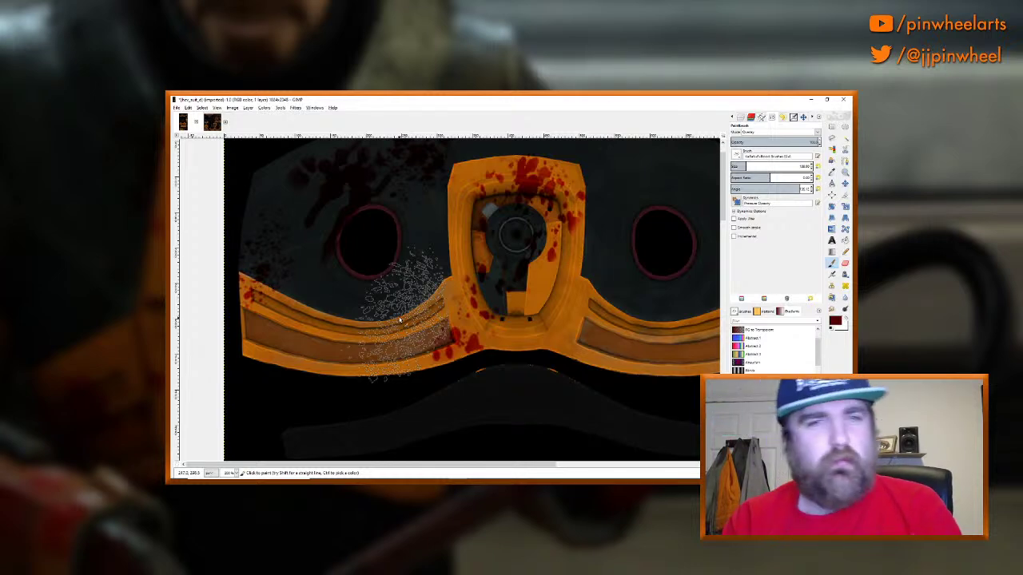
{"action": "left_click", "coordinate": [213, 123]}
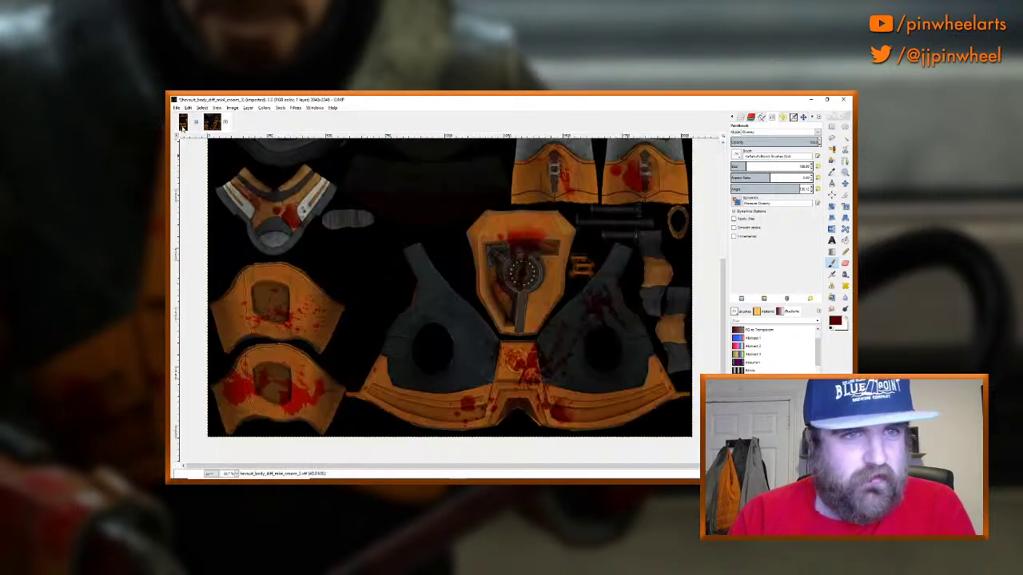
{"action": "left_click", "coordinate": [183, 123]}
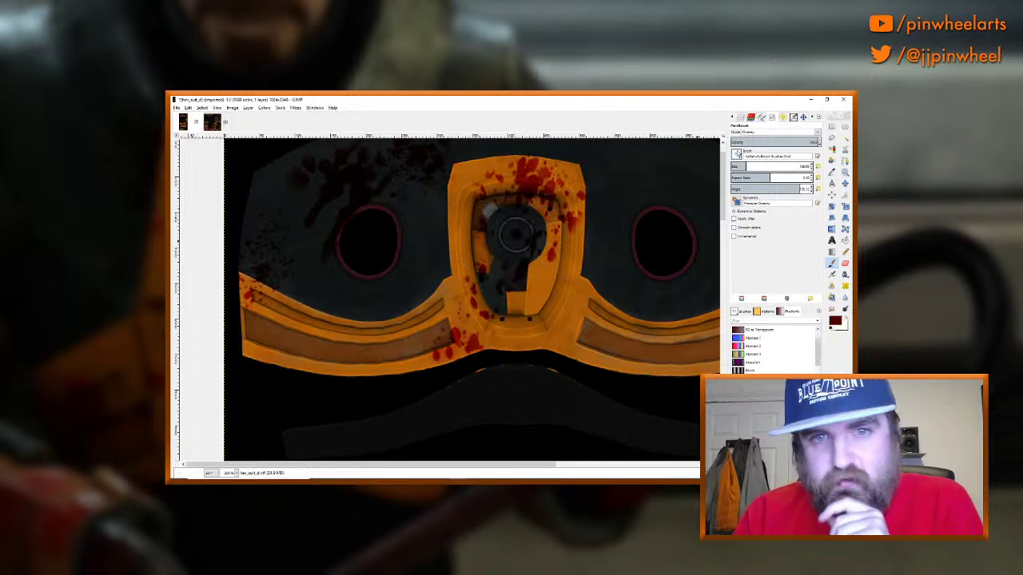
Step: Choose a solid blot brush, reset its angle to 0, reduce its size, and stamp blood on the left end of the orange band
{"action": "left_click", "coordinate": [737, 154]}
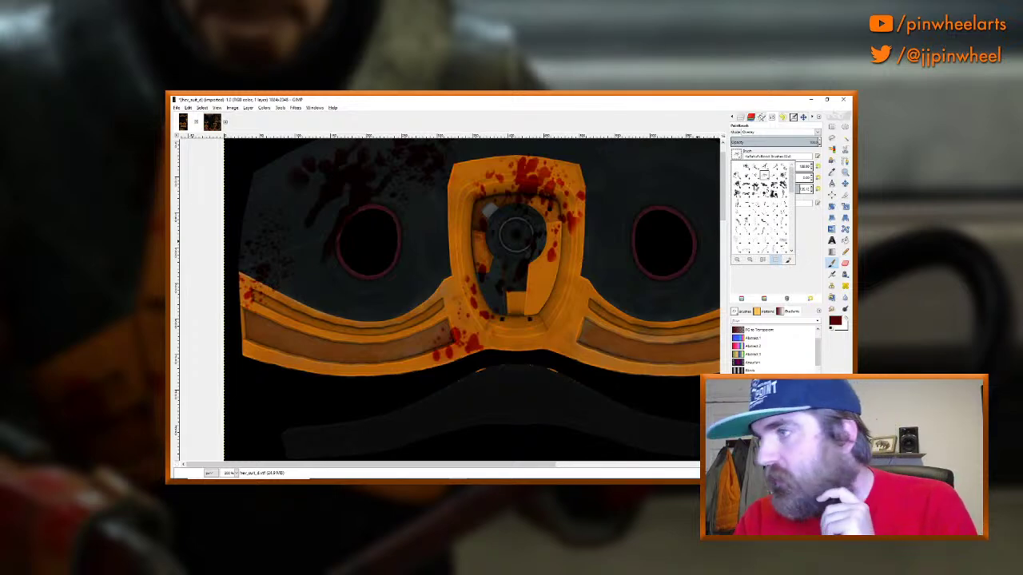
{"action": "left_click", "coordinate": [754, 185]}
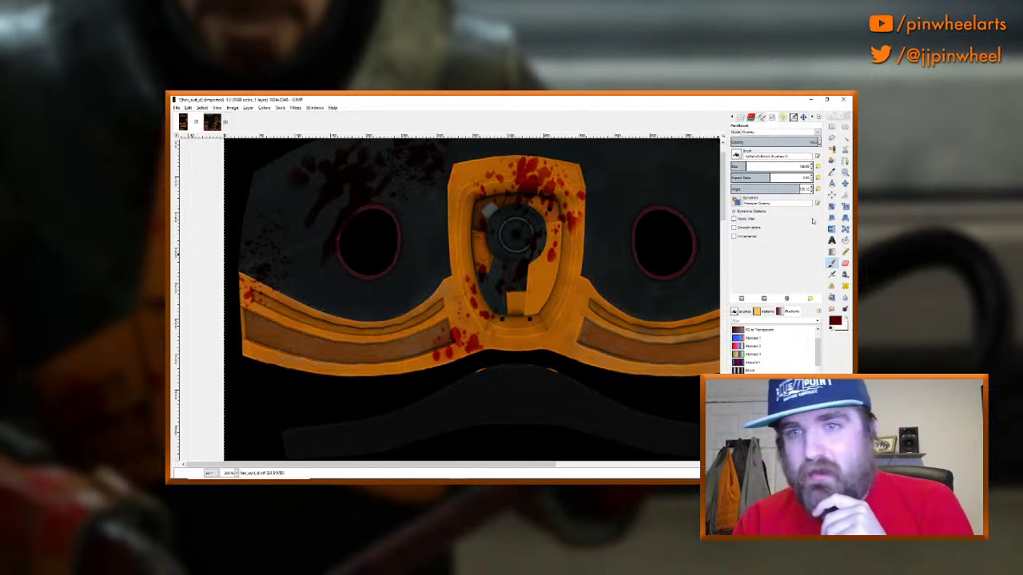
{"action": "double_click", "coordinate": [803, 189]}
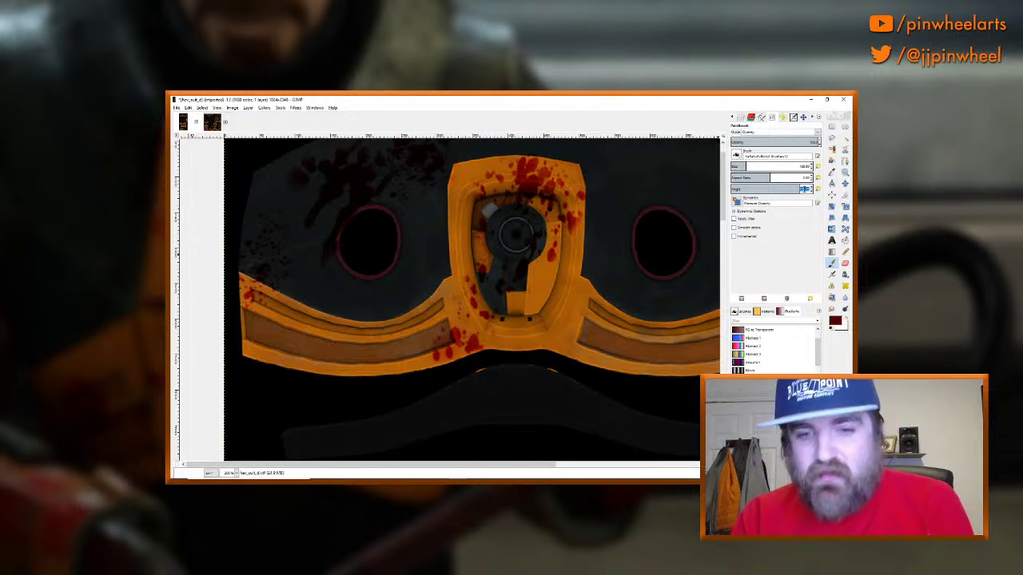
{"action": "left_click", "coordinate": [817, 189]}
{"action": "left_click", "coordinate": [301, 336]}
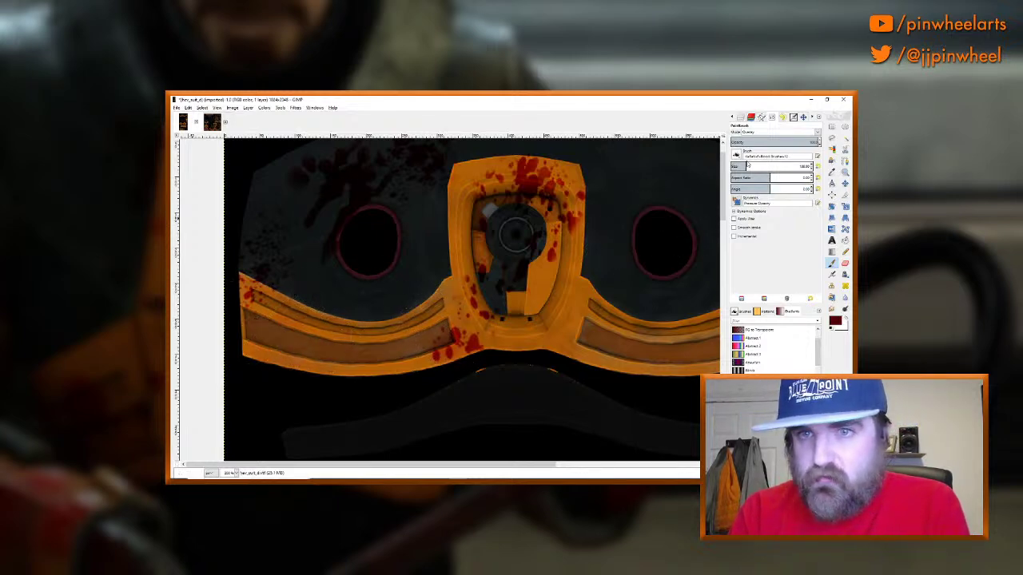
{"action": "left_click_drag", "start_coordinate": [742, 165], "coordinate": [734, 166]}
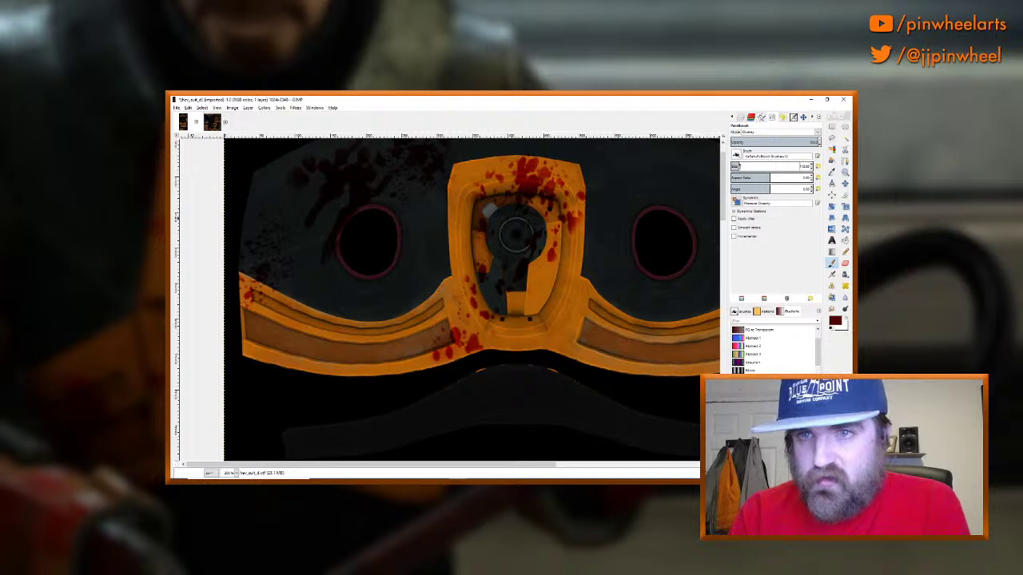
{"action": "left_click", "coordinate": [276, 332]}
{"action": "left_click", "coordinate": [268, 336]}
{"action": "left_click", "coordinate": [281, 327]}
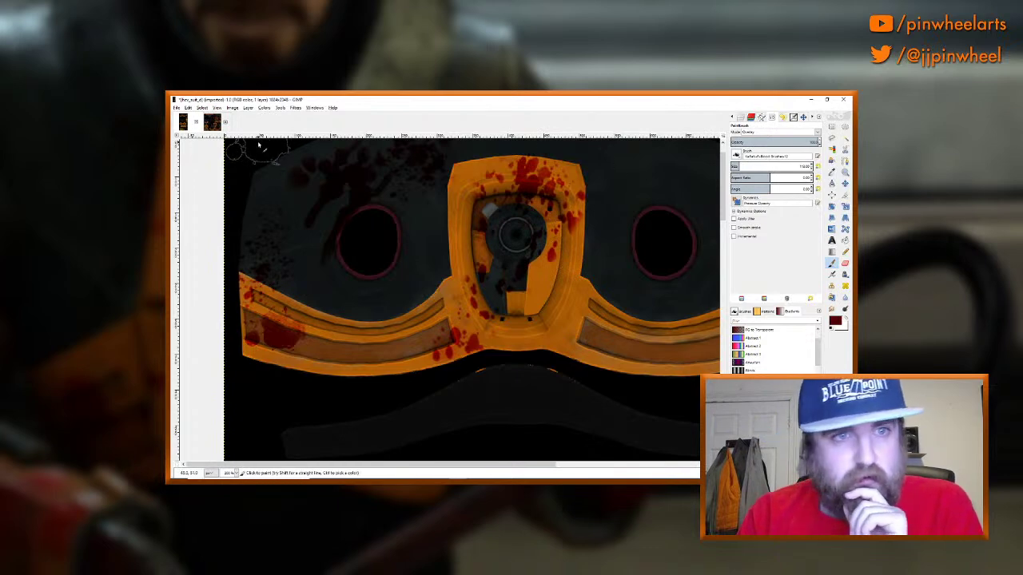
Step: Check the bloodied reference texture, pick a fine speckle brush, and stamp speckles around the large blot on the left orange band
{"action": "left_click", "coordinate": [183, 121]}
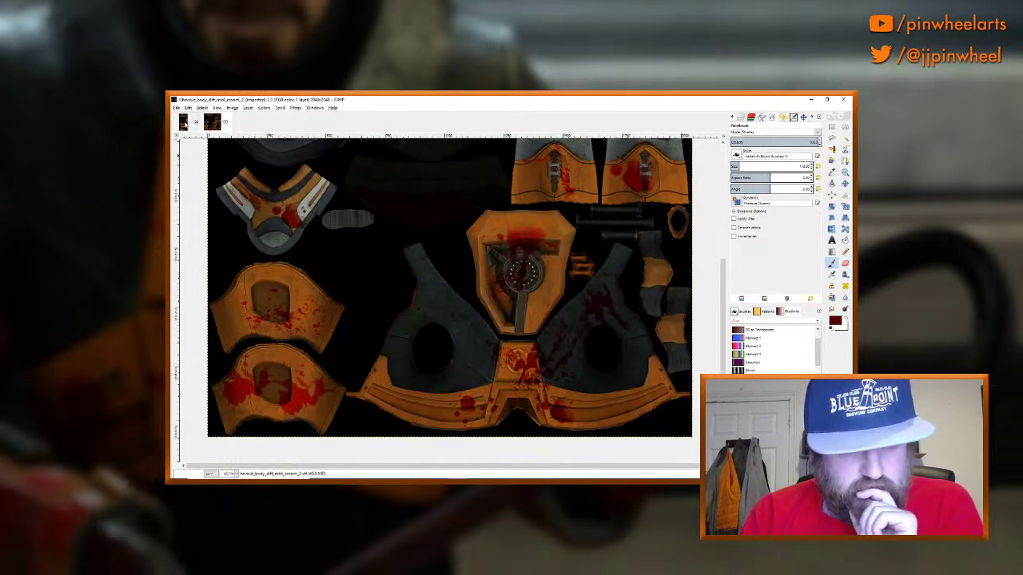
{"action": "left_click", "coordinate": [186, 124]}
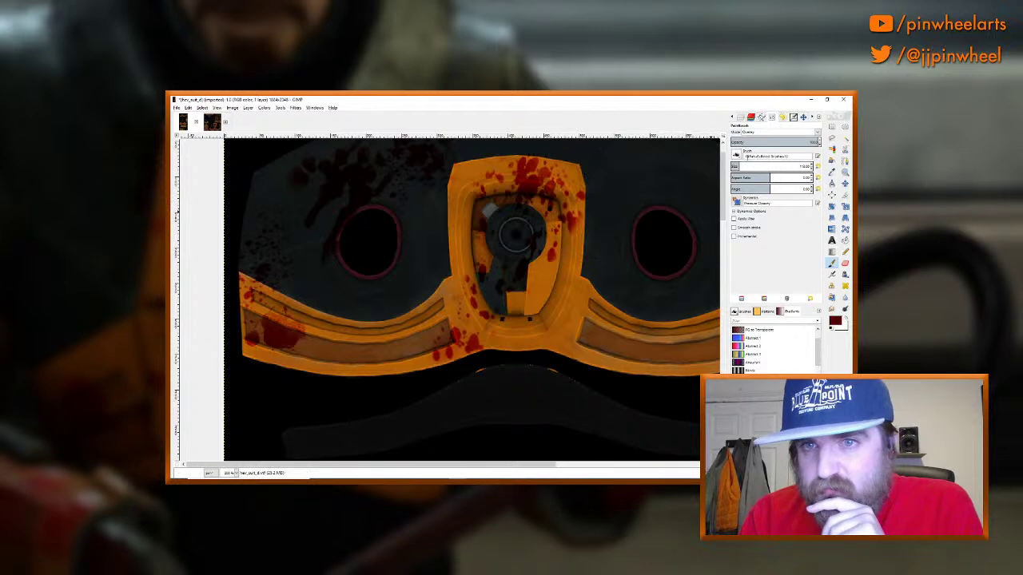
{"action": "left_click", "coordinate": [737, 155]}
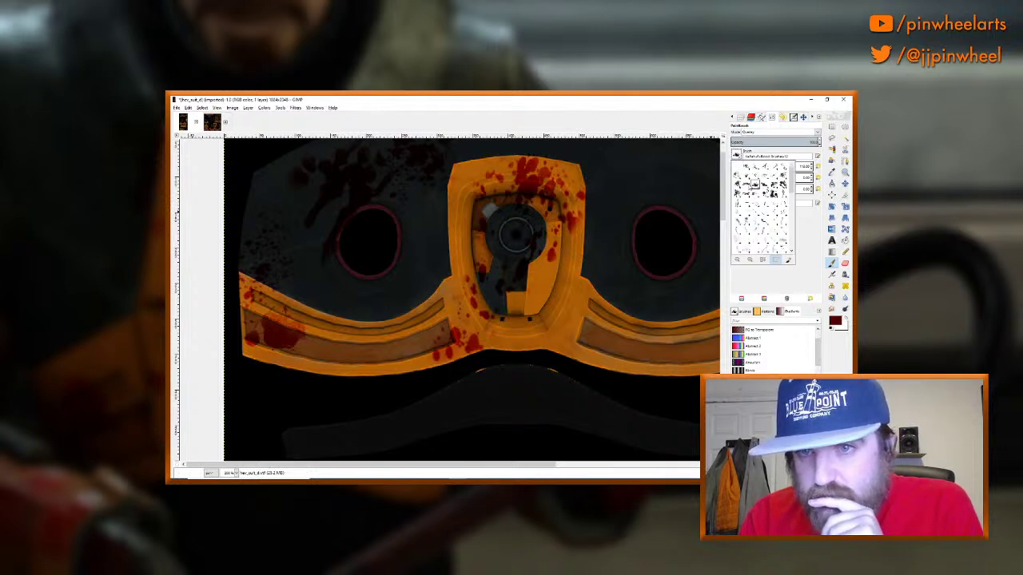
{"action": "left_click", "coordinate": [773, 179]}
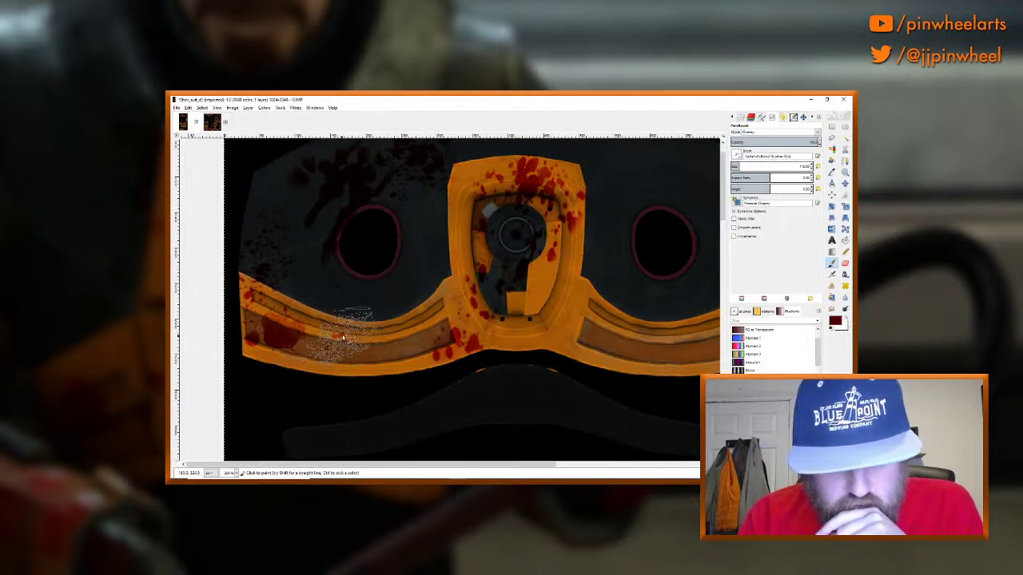
{"action": "left_click", "coordinate": [460, 356]}
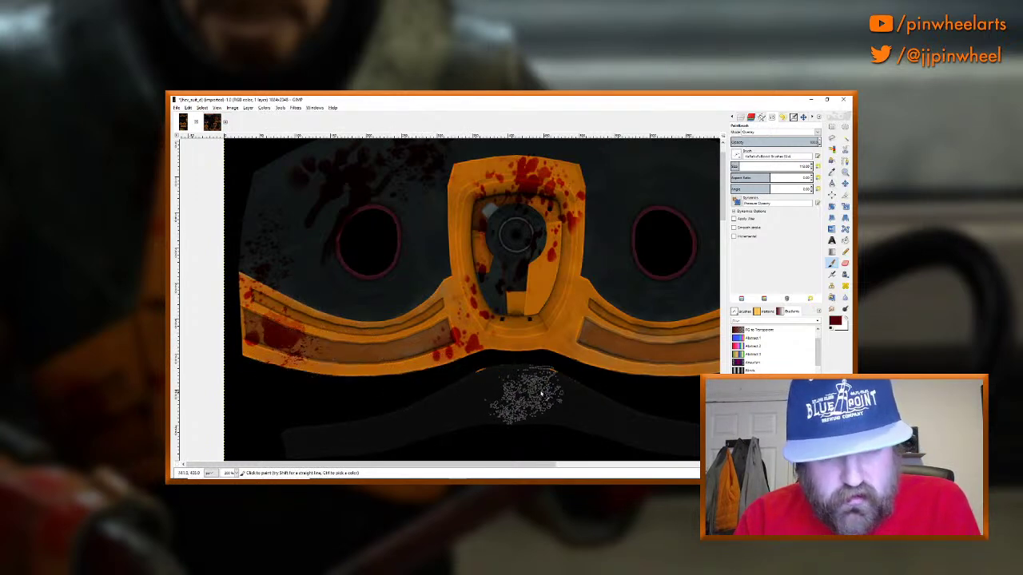
Step: Compare with the bloodied texture, pick a heavy droplet brush, and stamp blood where the right orange band meets the chest piece
{"action": "key", "text": "shift+ctrl+j"}
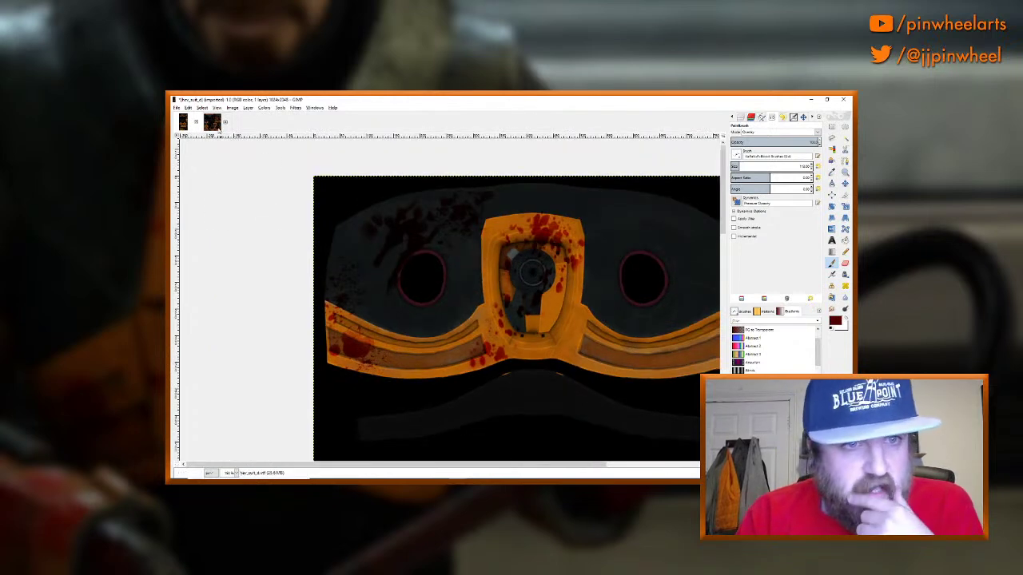
{"action": "left_click", "coordinate": [212, 121]}
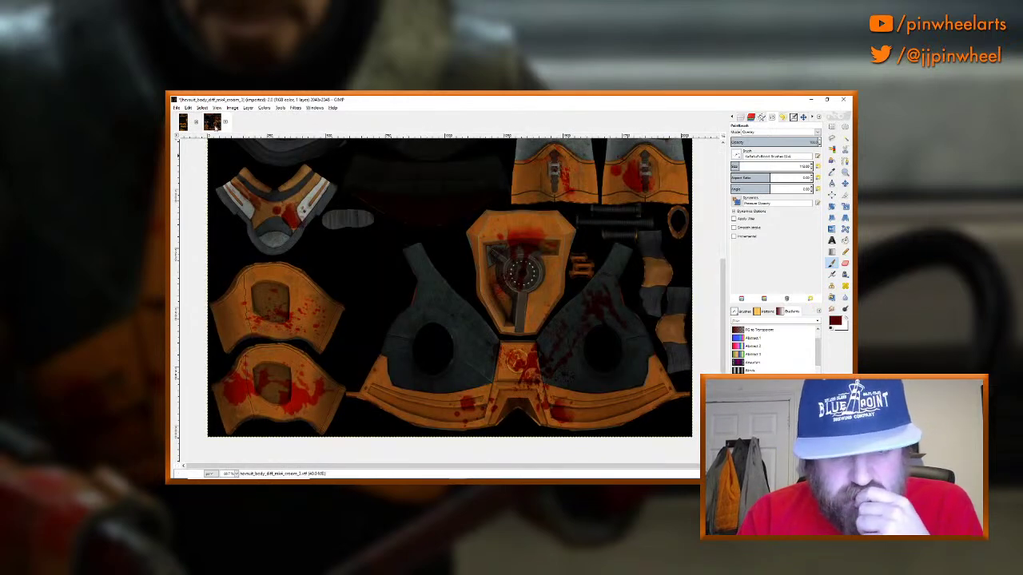
{"action": "left_click", "coordinate": [183, 122]}
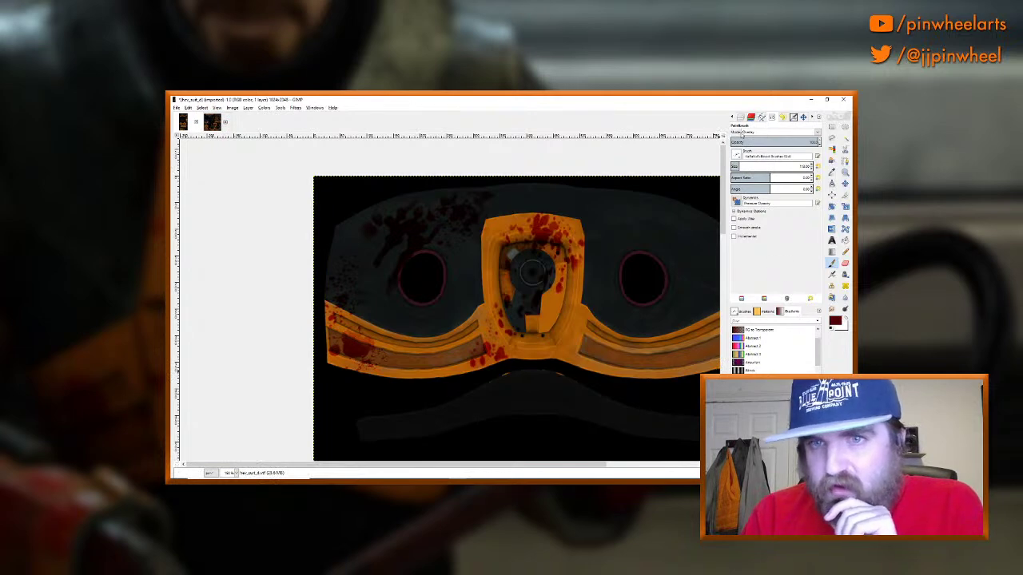
{"action": "left_click", "coordinate": [736, 153]}
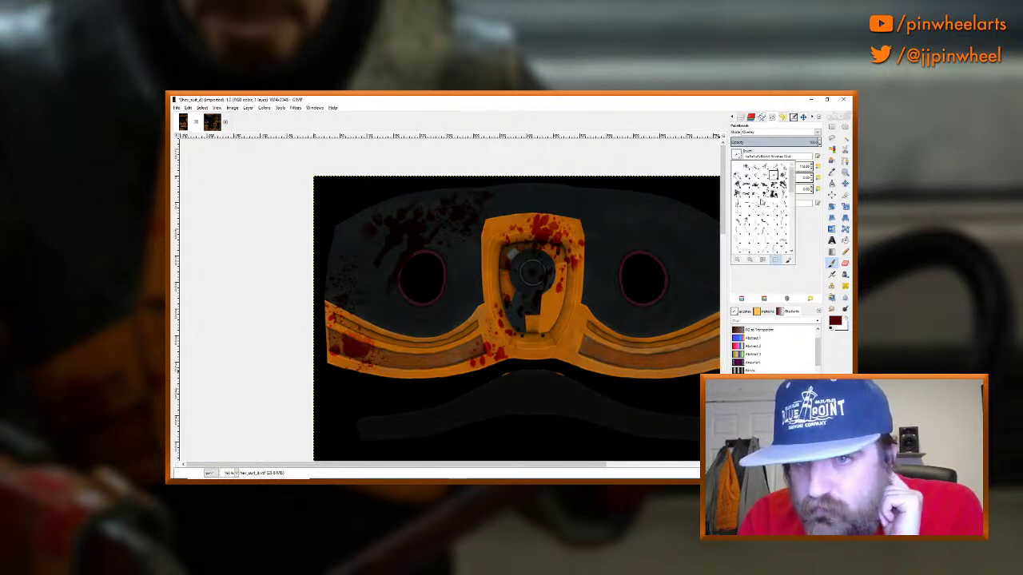
{"action": "left_click", "coordinate": [764, 200]}
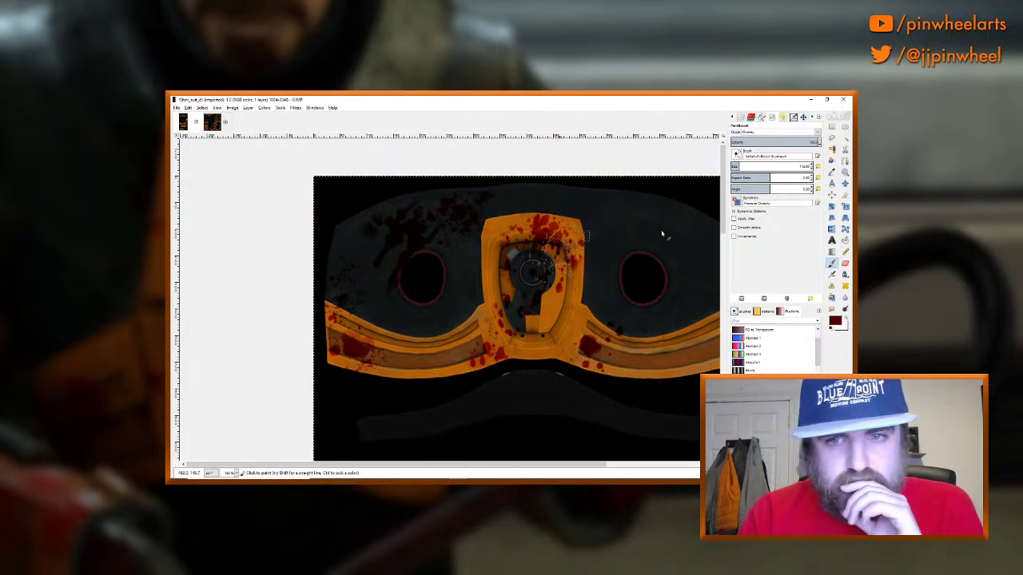
Step: Pick a finer splatter brush and scatter small blood drops along the right orange band beside the large blot
{"action": "left_click", "coordinate": [736, 153]}
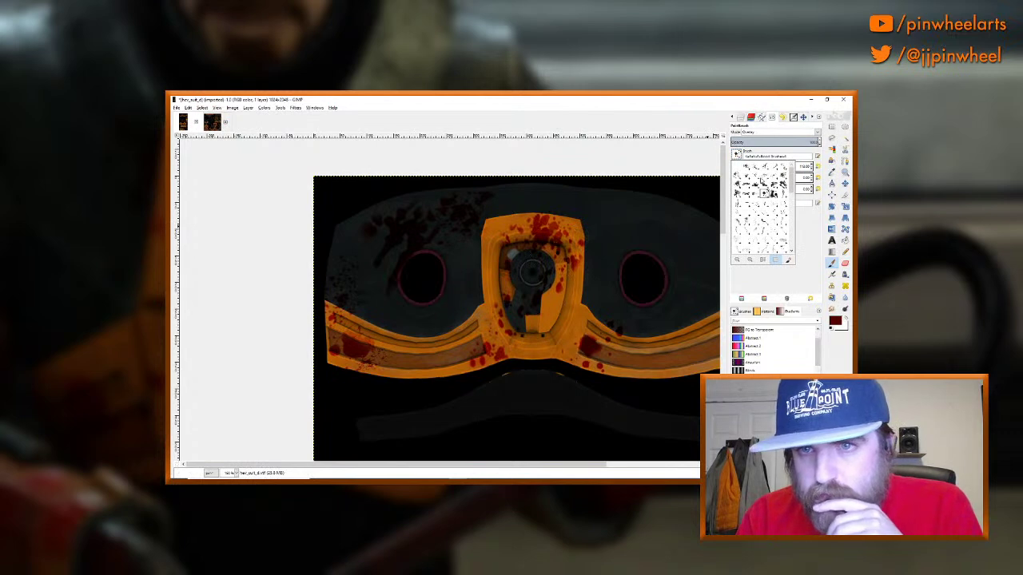
{"action": "left_click", "coordinate": [761, 179]}
{"action": "left_click", "coordinate": [661, 352]}
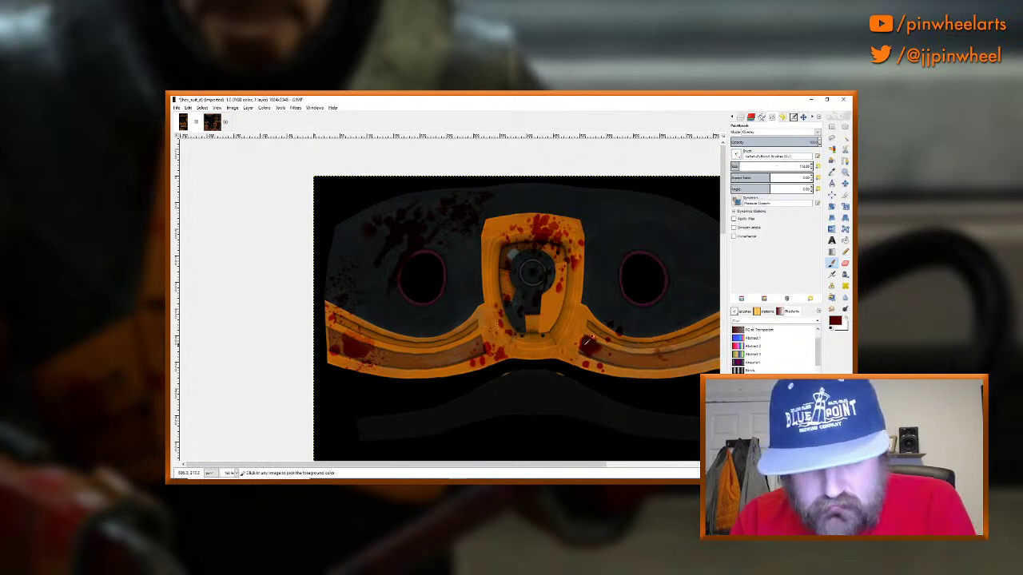
{"action": "left_click_drag", "start_coordinate": [637, 366], "coordinate": [562, 344]}
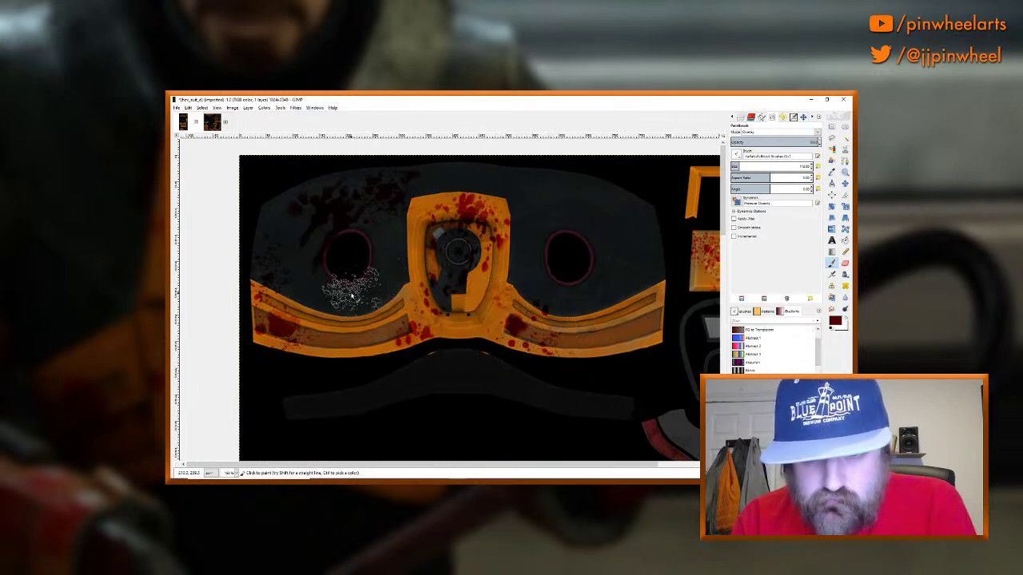
Step: Rotate and enlarge the splatter brush, check the reference, and stamp blood on the dark fabric between the orange chest piece and right armhole
{"action": "mouse_move", "coordinate": [766, 190]}
{"action": "left_mouse_down"}
{"action": "mouse_move", "coordinate": [841, 188]}
{"action": "mouse_move", "coordinate": [516, 183]}
{"action": "mouse_move", "coordinate": [588, 184]}
{"action": "left_mouse_up"}
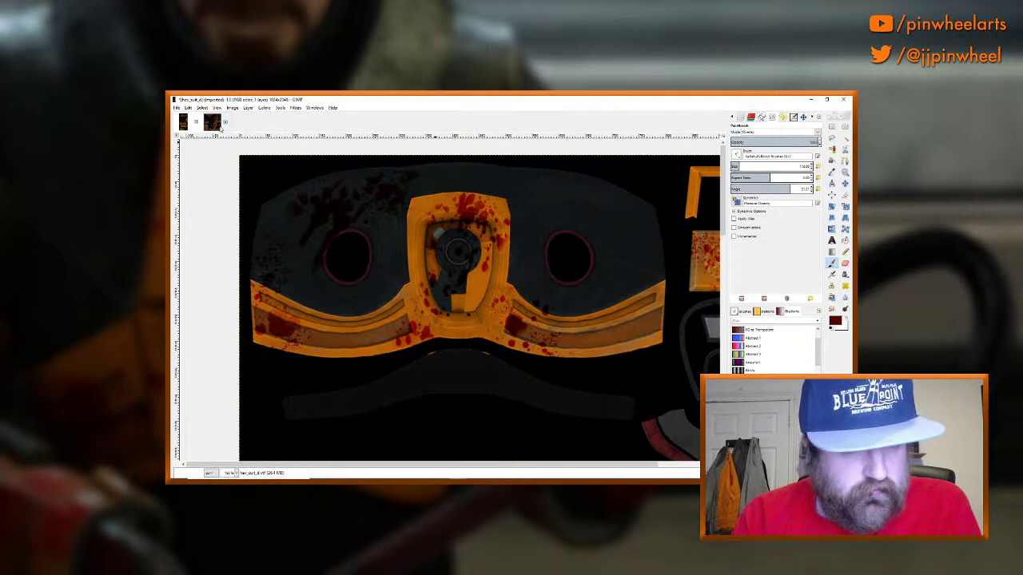
{"action": "left_click", "coordinate": [185, 124]}
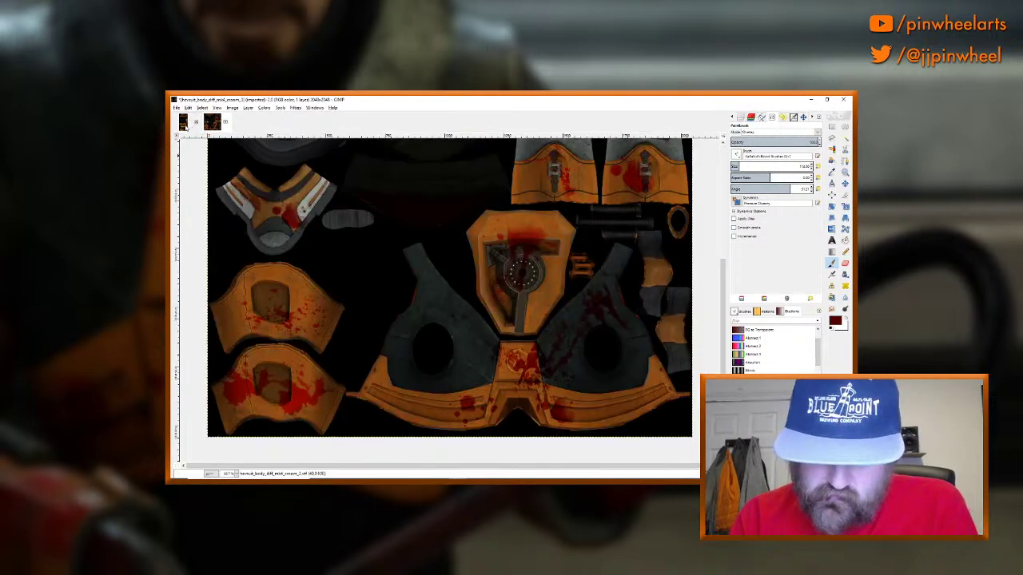
{"action": "left_click", "coordinate": [184, 122]}
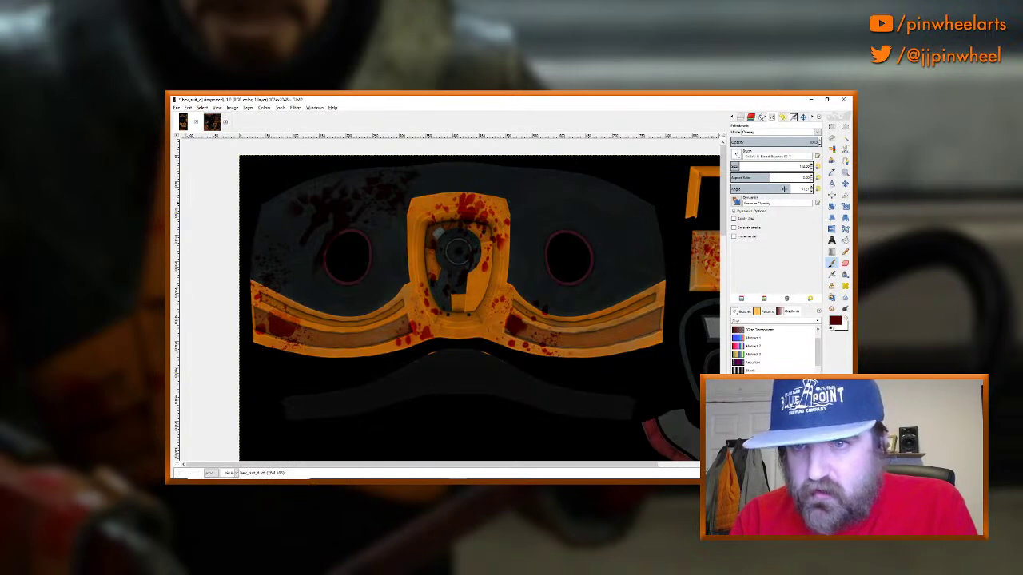
{"action": "left_click_drag", "start_coordinate": [782, 189], "coordinate": [546, 189]}
{"action": "left_click", "coordinate": [769, 167]}
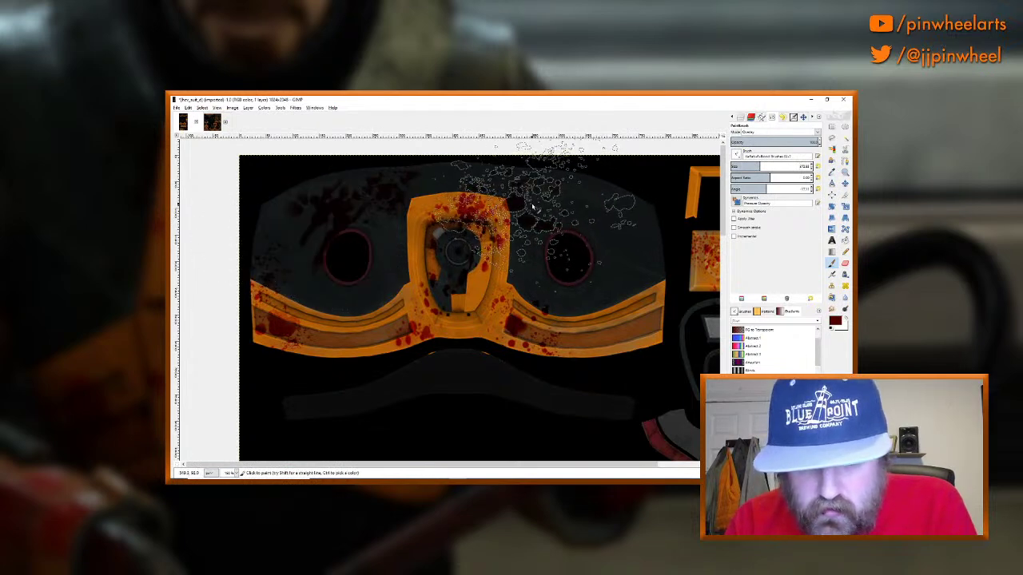
Step: Examine the remaining parts of the suit texture, especially the lower orange plates, and compare them with the bloodied reference texture
{"action": "scroll", "coordinate": [596, 342], "scroll_direction": "down", "scroll_amount": 2}
{"action": "scroll", "coordinate": [596, 342], "scroll_direction": "up", "scroll_amount": 1}
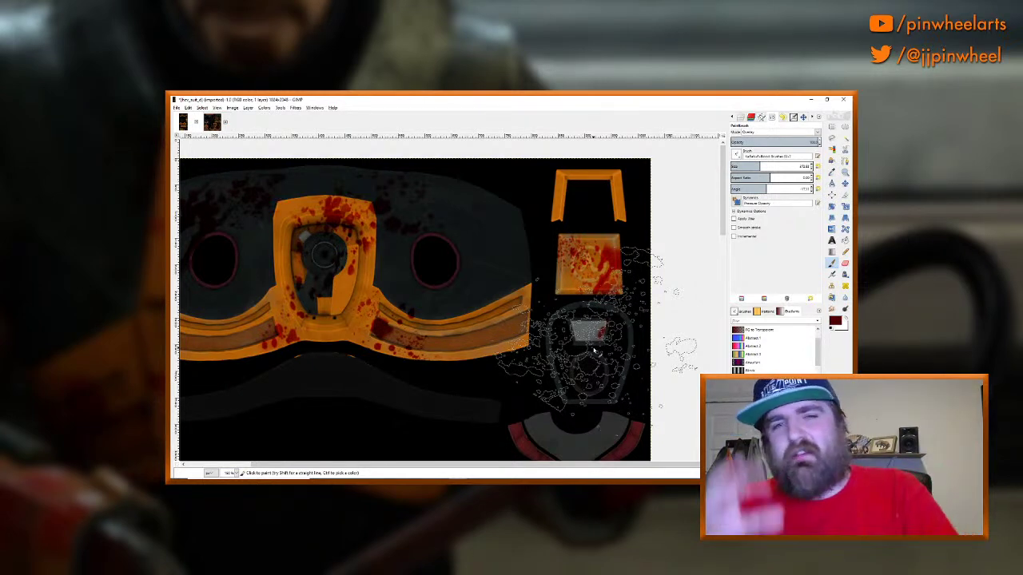
{"action": "scroll", "coordinate": [352, 299], "scroll_direction": "down", "scroll_amount": 4}
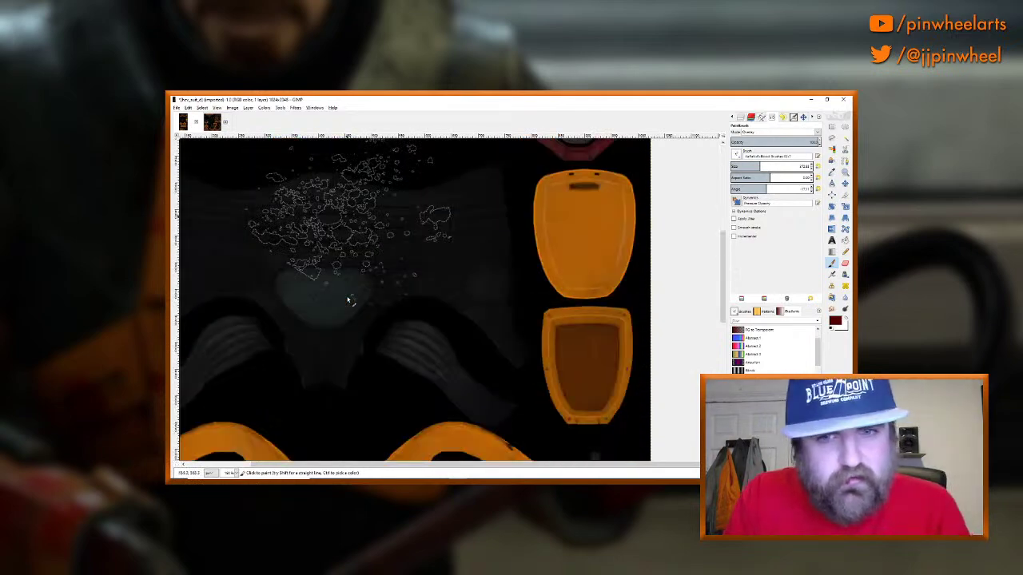
{"action": "scroll", "coordinate": [353, 299], "scroll_direction": "up", "scroll_amount": 2}
{"action": "scroll", "coordinate": [365, 288], "scroll_direction": "down", "scroll_amount": 2}
{"action": "scroll", "coordinate": [365, 292], "scroll_direction": "down", "scroll_amount": 5}
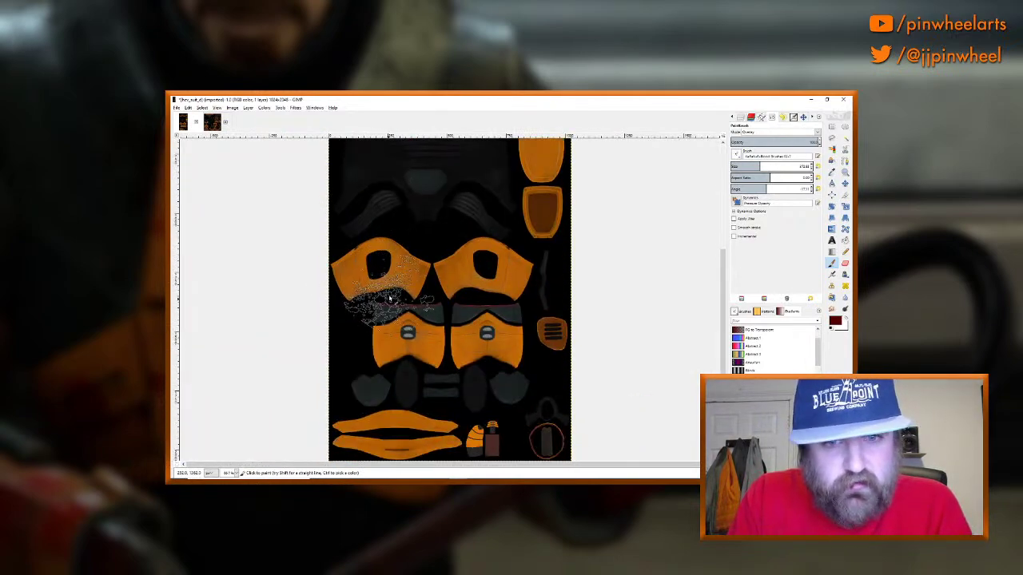
{"action": "scroll", "coordinate": [384, 288], "scroll_direction": "up", "scroll_amount": 3}
{"action": "scroll", "coordinate": [394, 284], "scroll_direction": "down", "scroll_amount": 1}
{"action": "scroll", "coordinate": [394, 284], "scroll_direction": "down", "scroll_amount": 1}
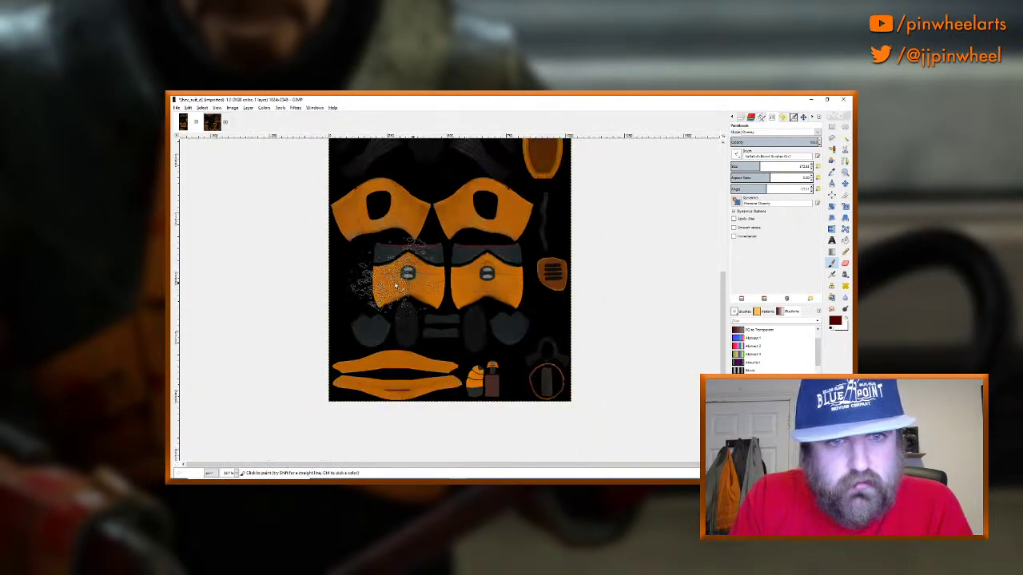
{"action": "scroll", "coordinate": [394, 287], "scroll_direction": "up", "scroll_amount": 3}
{"action": "scroll", "coordinate": [394, 302], "scroll_direction": "down", "scroll_amount": 2}
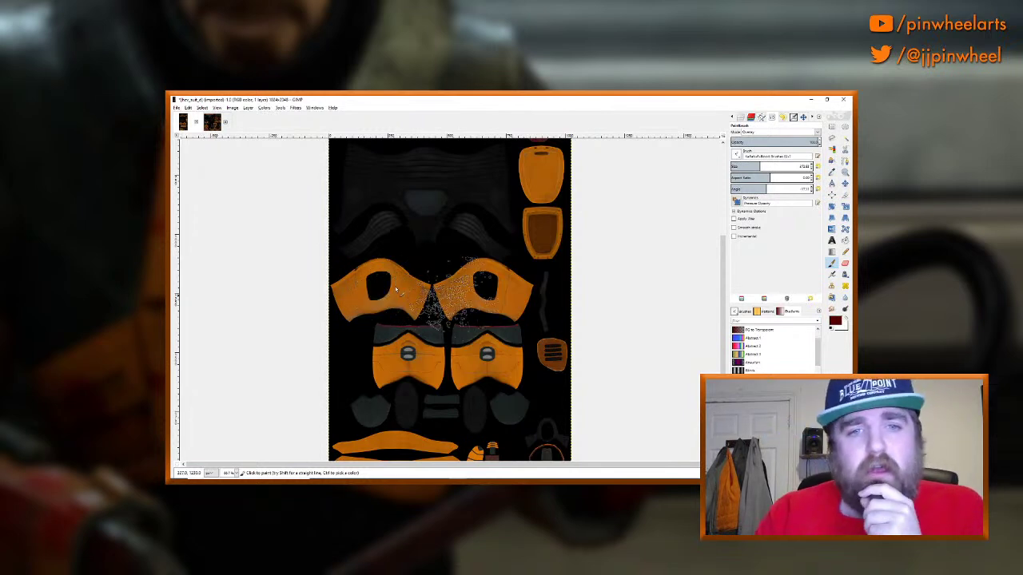
{"action": "scroll", "coordinate": [447, 316], "scroll_direction": "up", "scroll_amount": 3}
{"action": "scroll", "coordinate": [511, 328], "scroll_direction": "down", "scroll_amount": 2}
{"action": "scroll", "coordinate": [520, 331], "scroll_direction": "up", "scroll_amount": 2}
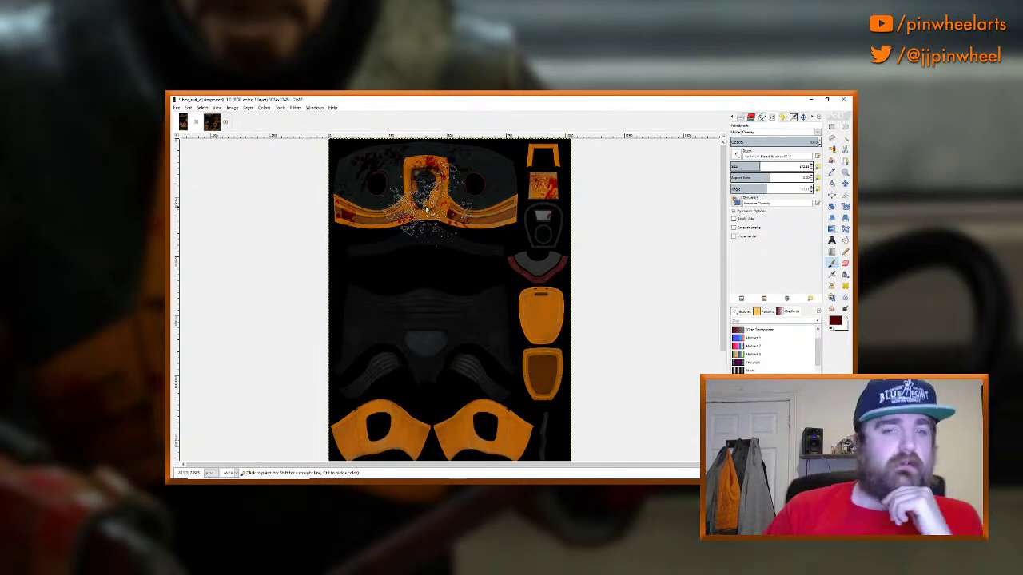
{"action": "scroll", "coordinate": [455, 306], "scroll_direction": "down", "scroll_amount": 5}
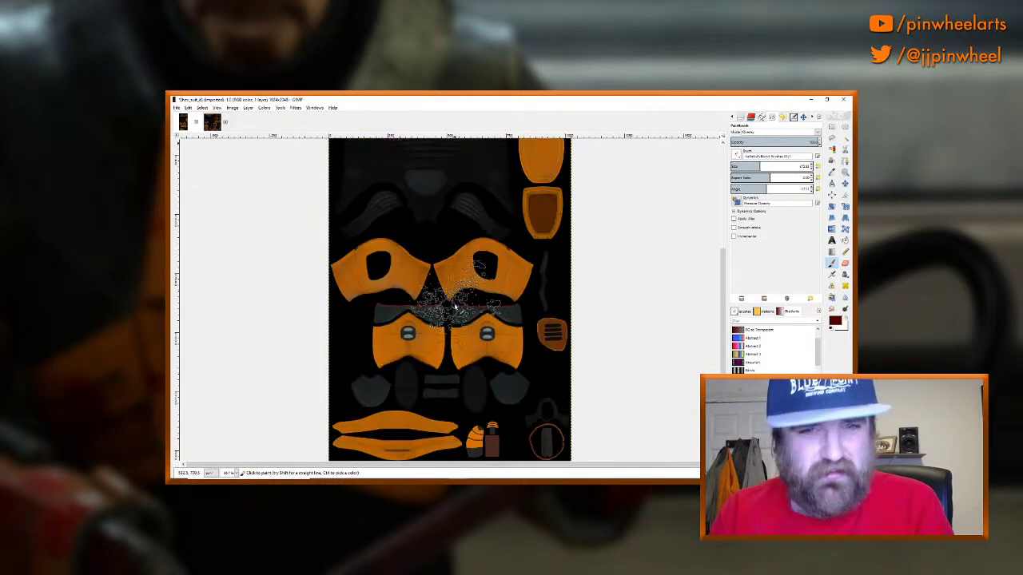
{"action": "left_click", "coordinate": [215, 122]}
{"action": "scroll", "coordinate": [435, 302], "scroll_direction": "up", "scroll_amount": 3}
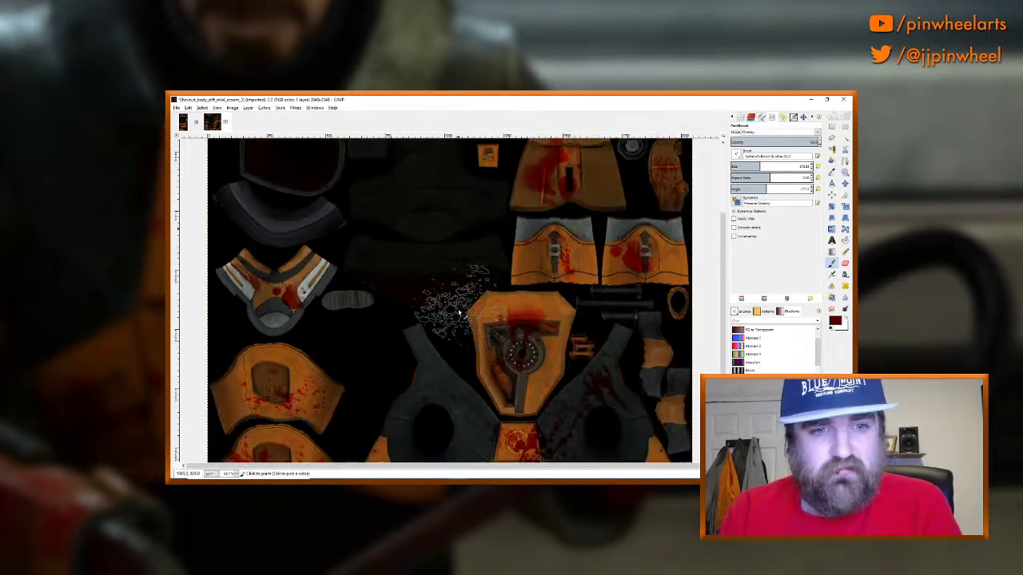
{"action": "left_click", "coordinate": [183, 121]}
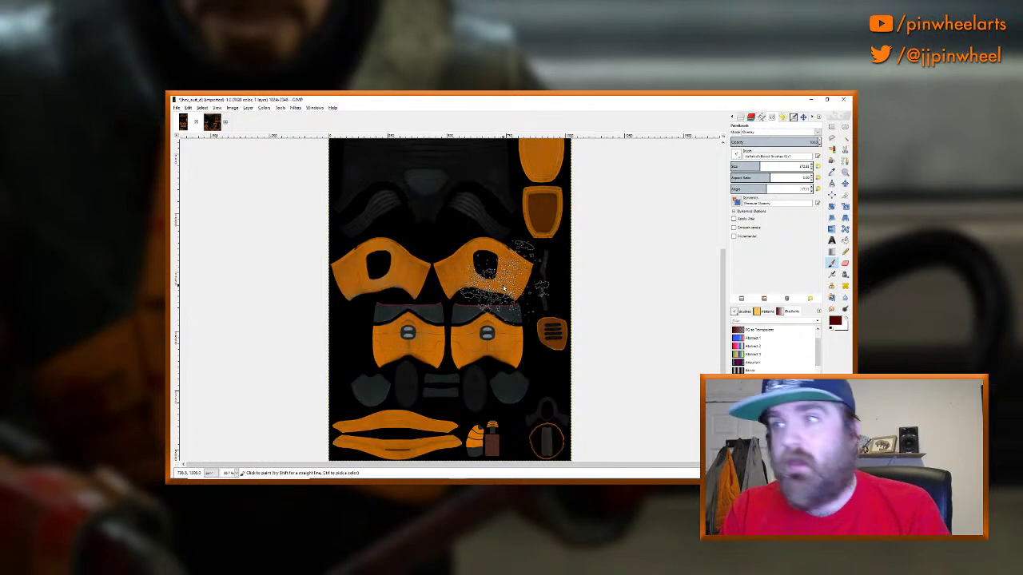
Step: Switch to Source Filmmaker to check the suit parts on the Gordon models
{"action": "key", "text": "1"}
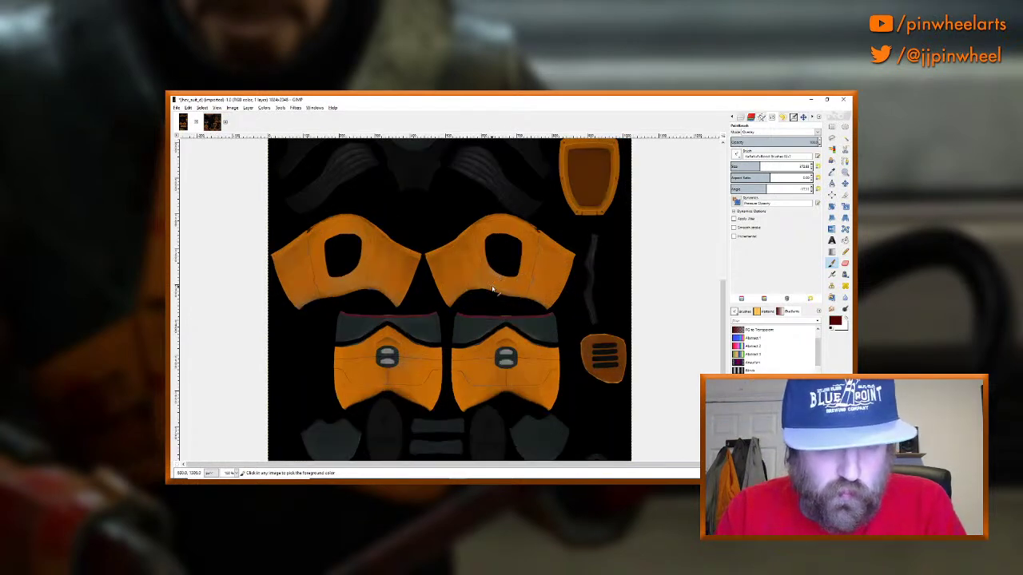
{"action": "mouse_move", "coordinate": [427, 466]}
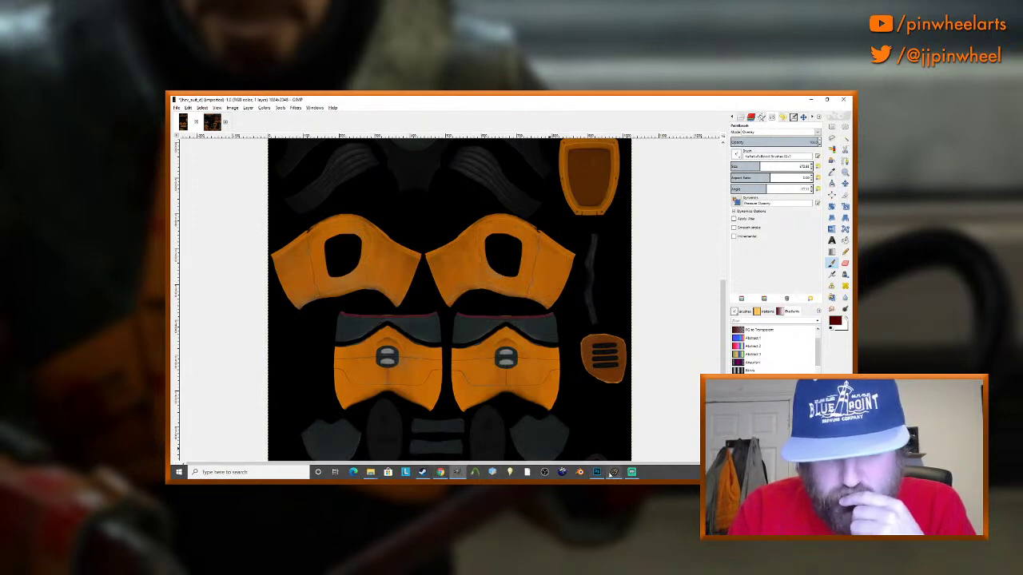
{"action": "left_click", "coordinate": [649, 436]}
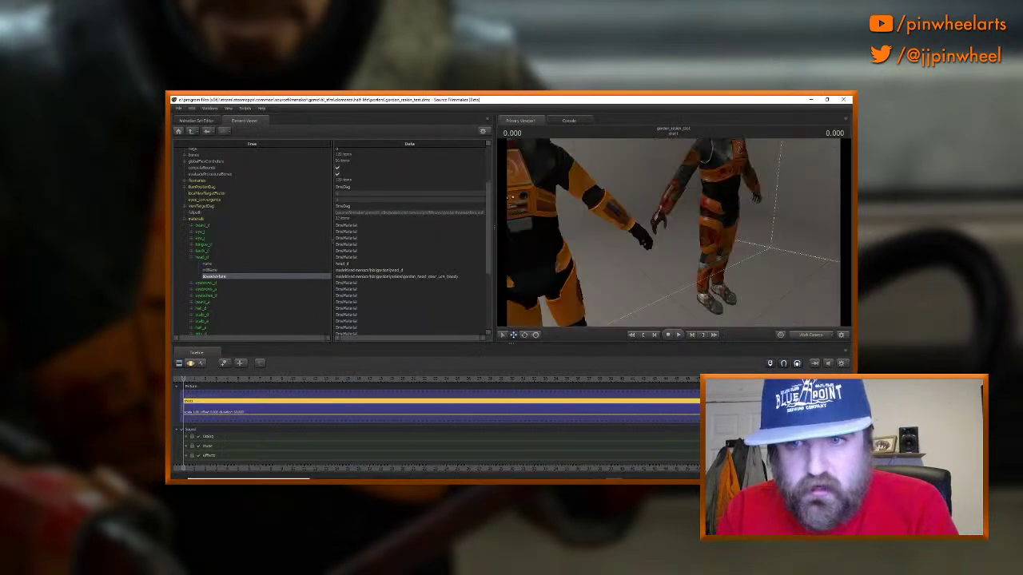
Step: Examine the leg armor and boots of the clean and bloodied Gordon models from the front
{"action": "mouse_move", "coordinate": [673, 232]}
{"action": "left_mouse_down"}
{"action": "mouse_move", "coordinate": [715, 264]}
{"action": "mouse_move", "coordinate": [703, 240]}
{"action": "mouse_move", "coordinate": [655, 235]}
{"action": "mouse_move", "coordinate": [695, 240]}
{"action": "mouse_move", "coordinate": [683, 232]}
{"action": "mouse_move", "coordinate": [623, 232]}
{"action": "mouse_move", "coordinate": [647, 240]}
{"action": "mouse_move", "coordinate": [667, 224]}
{"action": "mouse_move", "coordinate": [680, 240]}
{"action": "mouse_move", "coordinate": [675, 228]}
{"action": "mouse_move", "coordinate": [723, 236]}
{"action": "mouse_move", "coordinate": [672, 232]}
{"action": "mouse_move", "coordinate": [655, 240]}
{"action": "mouse_move", "coordinate": [663, 244]}
{"action": "left_mouse_up"}
{"action": "key", "text": "w"}
{"action": "key", "text": "w"}
{"action": "key", "text": "s"}
{"action": "key", "text": "w"}
{"action": "key", "text": "a"}
{"action": "key", "text": "s"}
{"action": "mouse_move", "coordinate": [545, 477]}
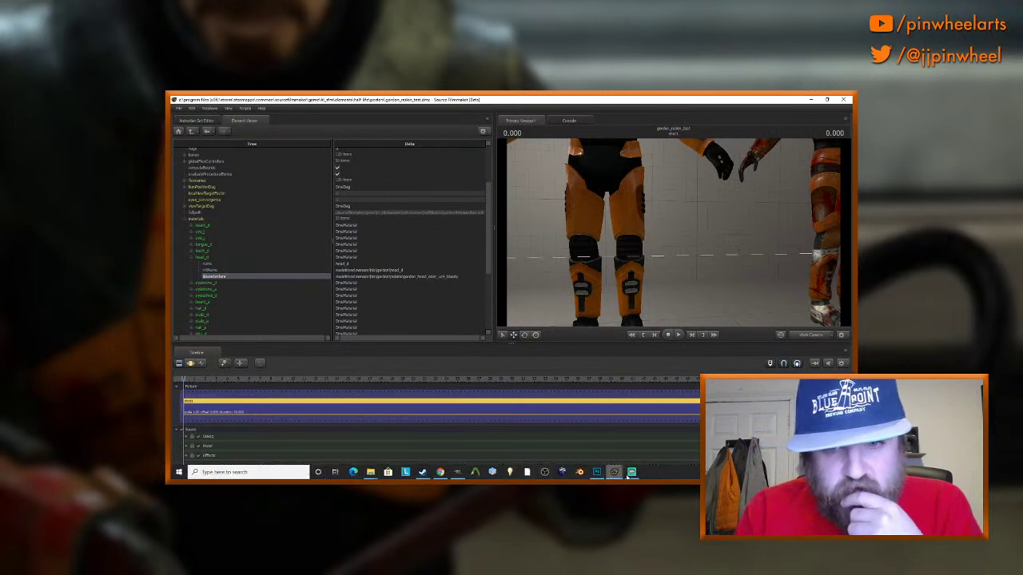
{"action": "mouse_move", "coordinate": [620, 477]}
{"action": "mouse_move", "coordinate": [449, 476]}
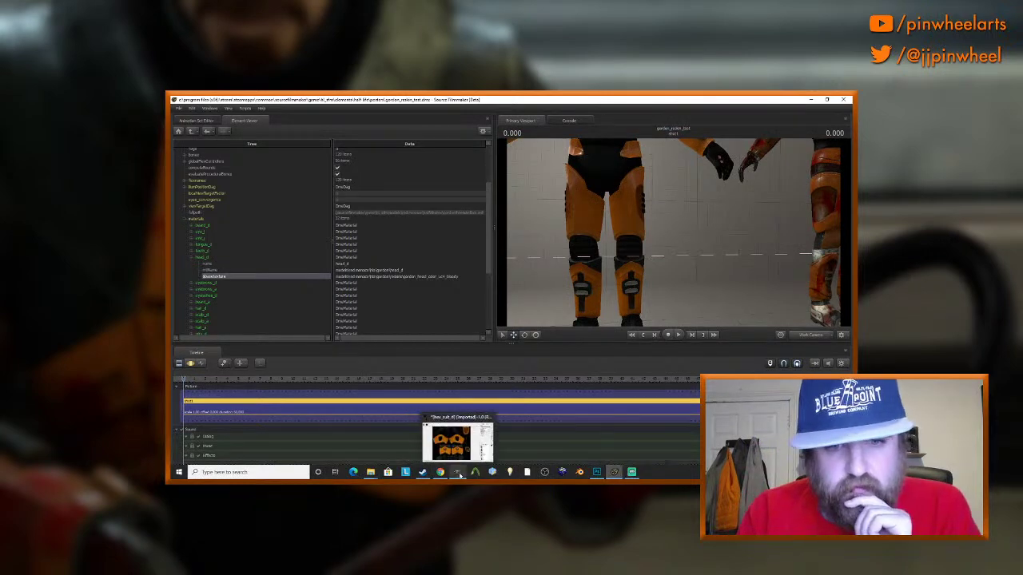
Step: Switch back to GIMP and compare the clean suit's orange plates with the bloodied reference texture
{"action": "left_click", "coordinate": [459, 476]}
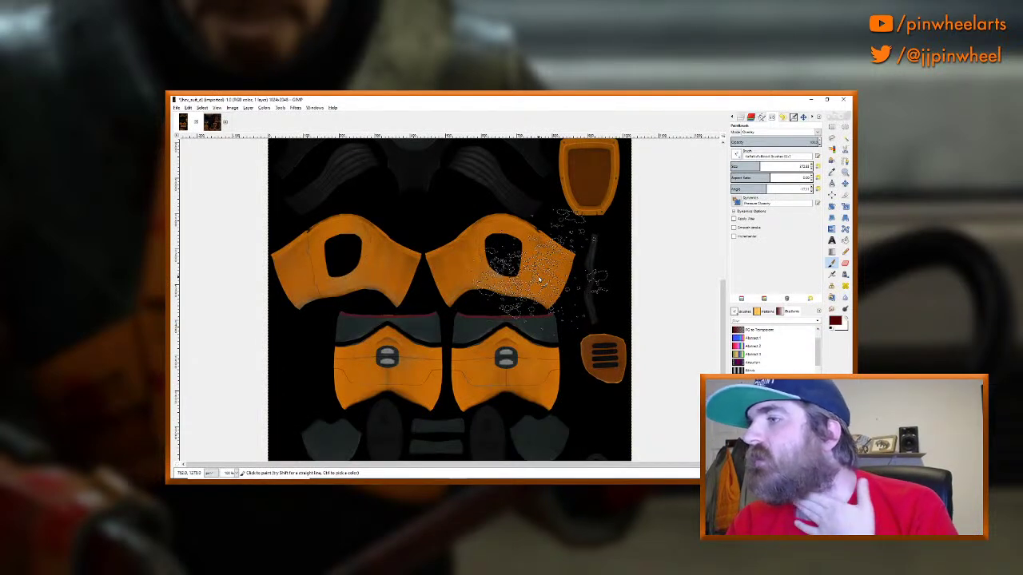
{"action": "left_click", "coordinate": [212, 121]}
{"action": "scroll", "coordinate": [480, 280], "scroll_direction": "up", "scroll_amount": 4}
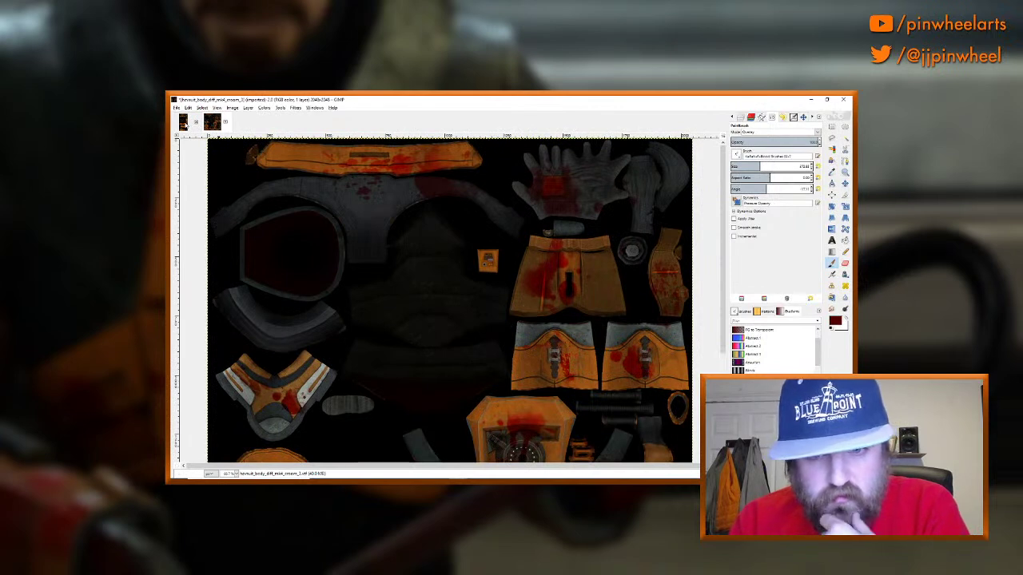
{"action": "left_click", "coordinate": [212, 121]}
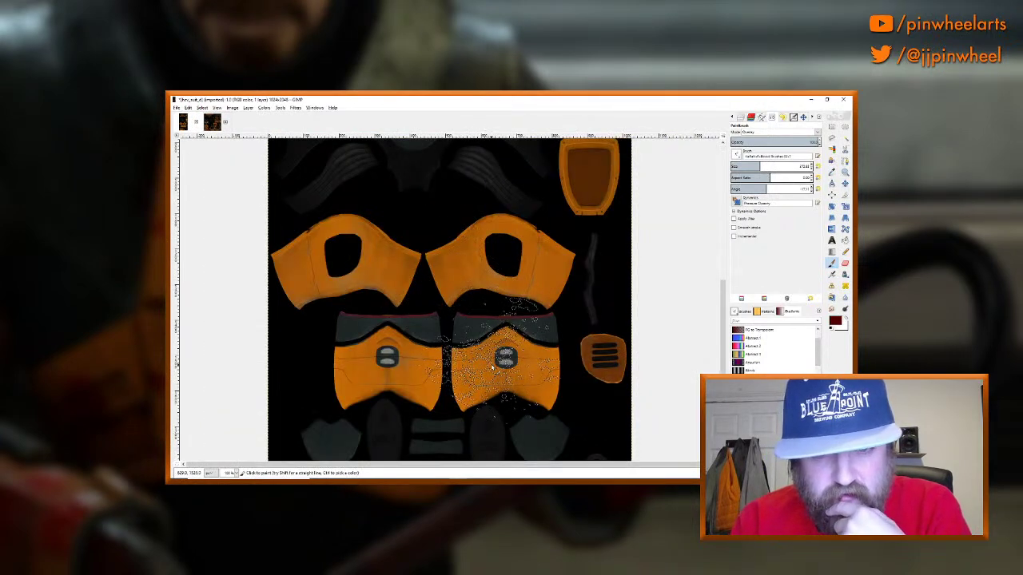
Step: Stamp blood splatters over the left half of the right lower orange plate and the dark band above it
{"action": "left_click", "coordinate": [493, 367]}
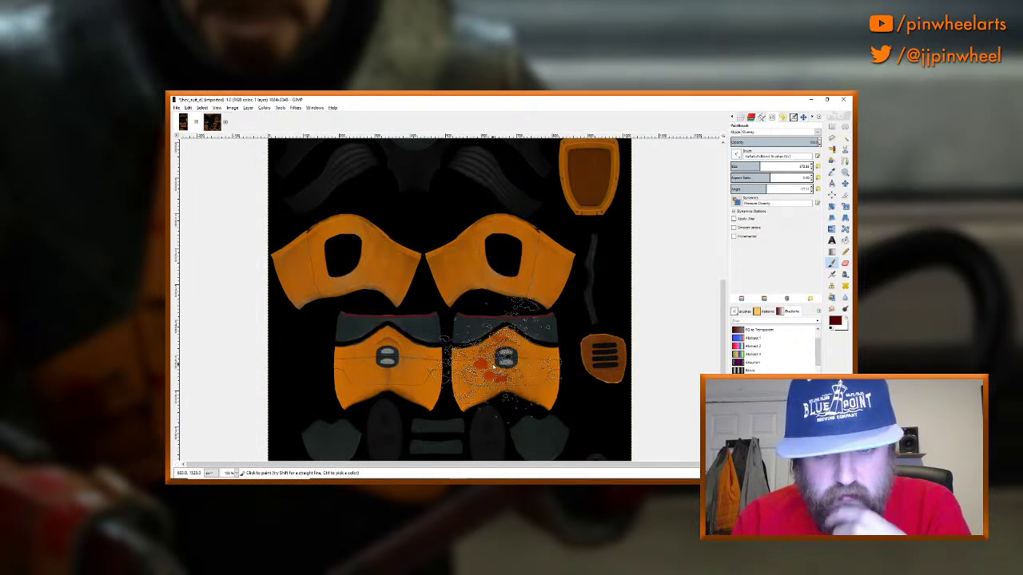
{"action": "key", "text": "ctrl+z"}
{"action": "left_click", "coordinate": [477, 354]}
{"action": "left_click", "coordinate": [477, 354]}
{"action": "left_click", "coordinate": [736, 154]}
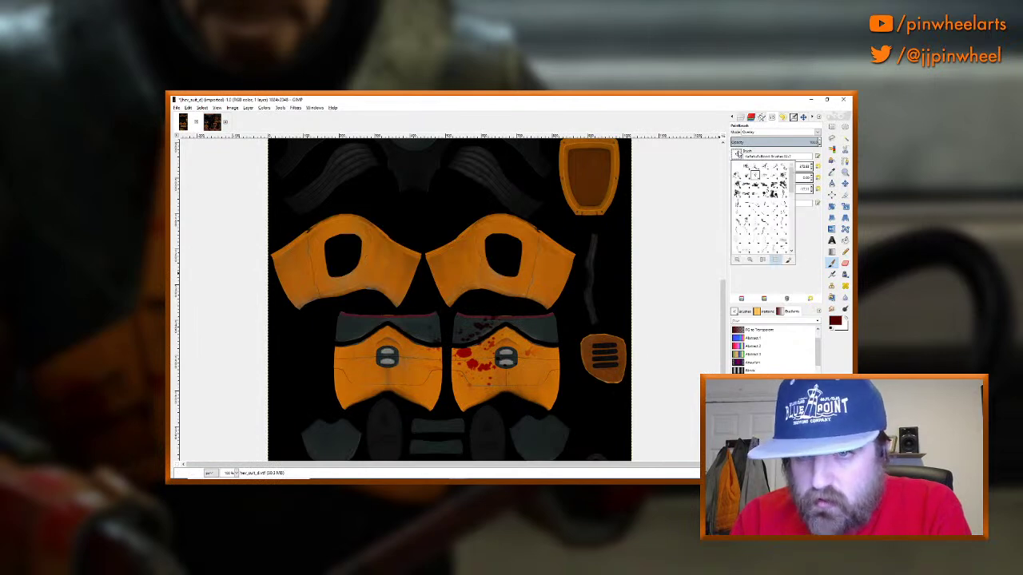
{"action": "left_click", "coordinate": [759, 189]}
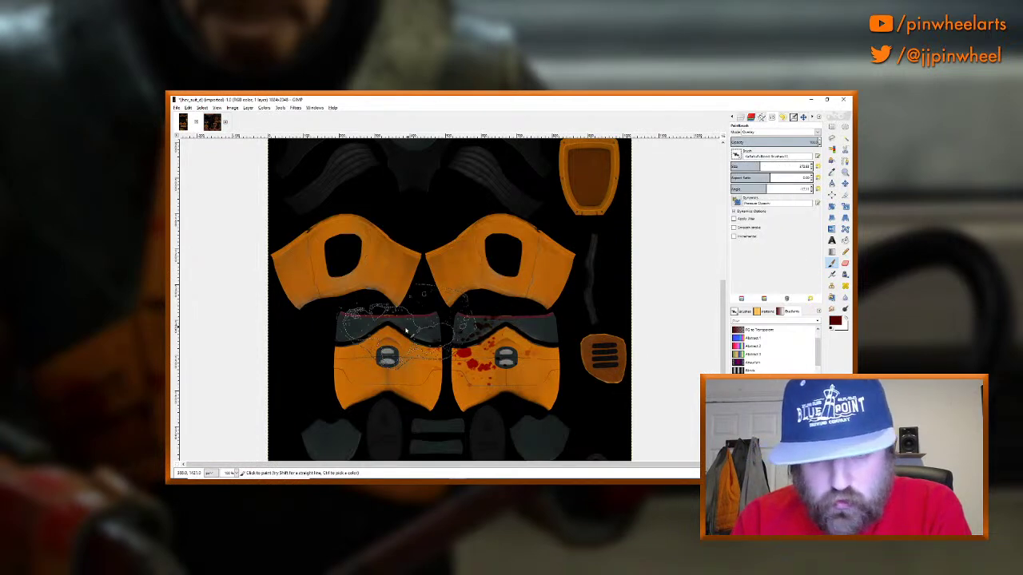
{"action": "left_click", "coordinate": [395, 349]}
{"action": "key", "text": "ctrl+z"}
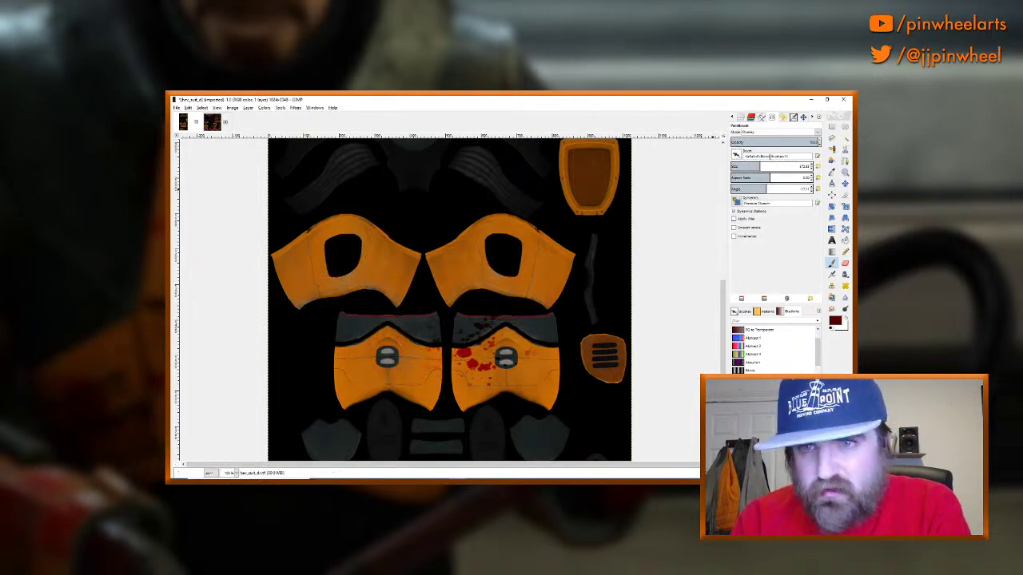
{"action": "left_click", "coordinate": [737, 155]}
{"action": "left_click", "coordinate": [775, 187]}
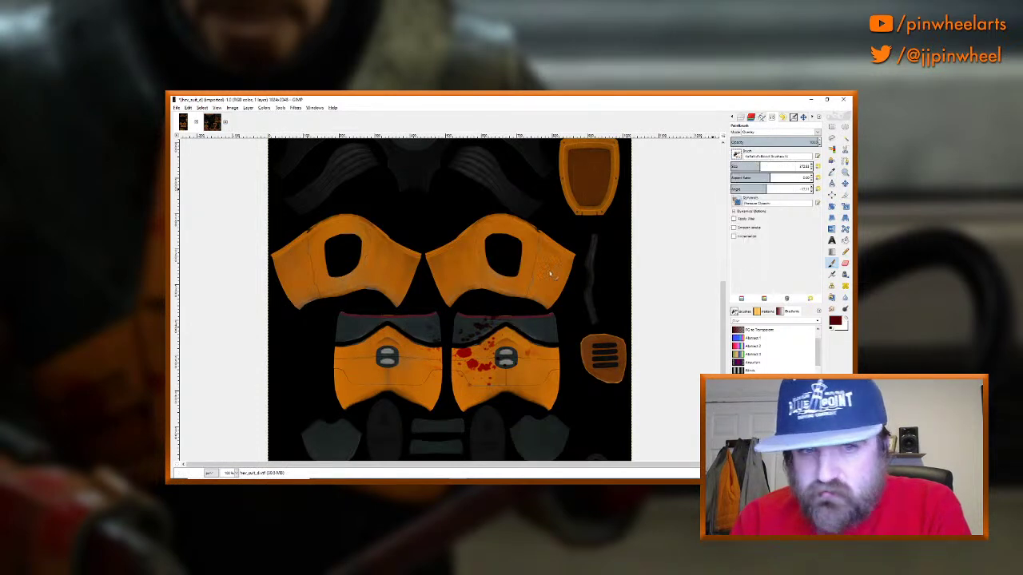
{"action": "key", "text": "ctrl+z"}
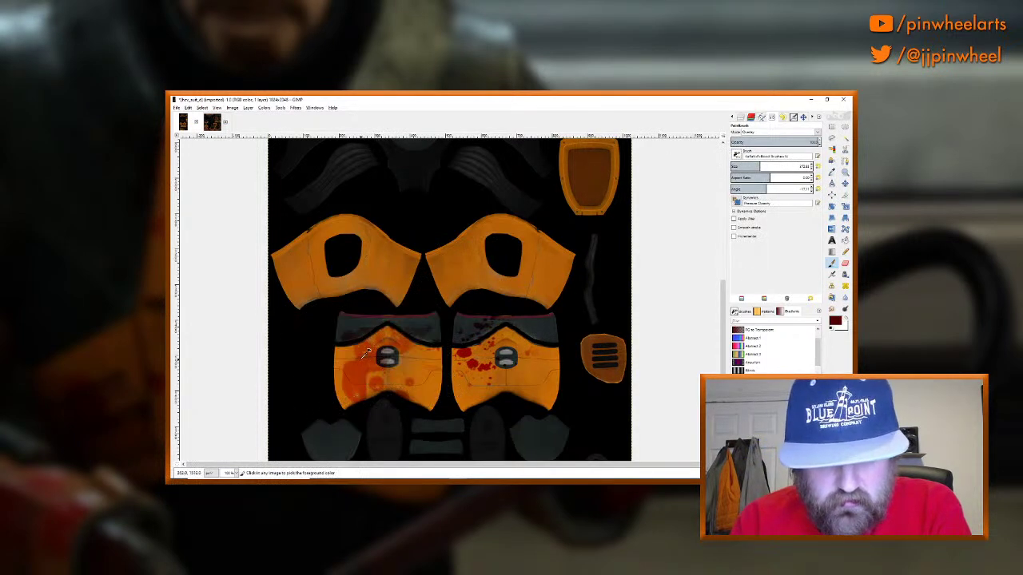
{"action": "left_click", "coordinate": [348, 351]}
{"action": "left_click", "coordinate": [347, 351]}
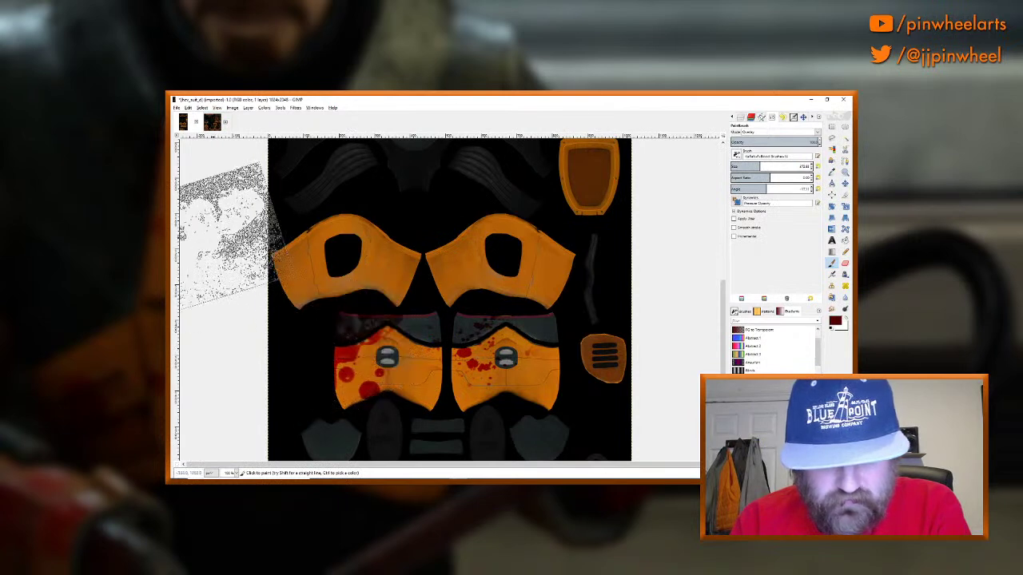
{"action": "key", "text": "ctrl+z"}
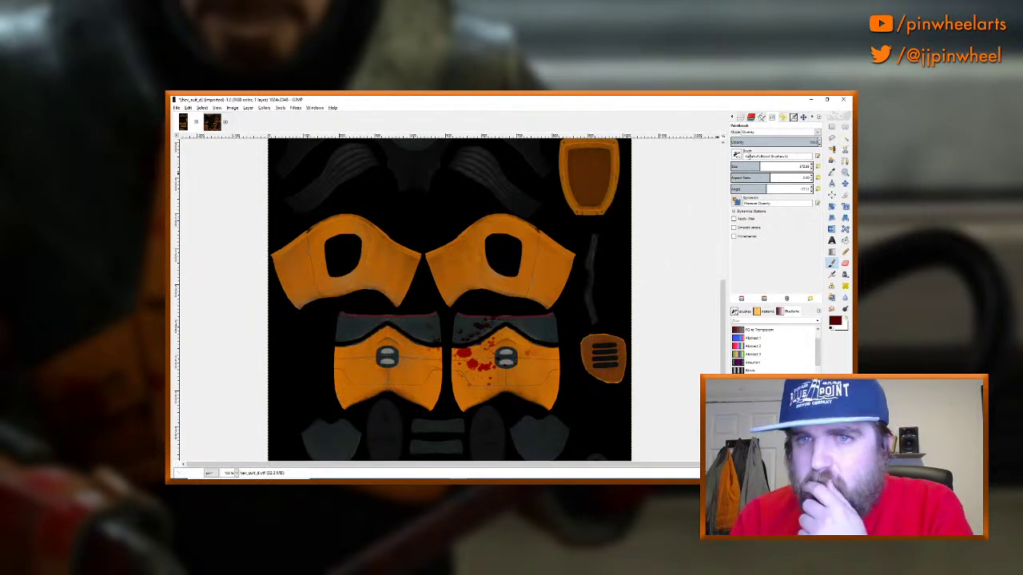
Step: Choose the dripping splatter brush, try a rotated stamp on the left lower orange plate, and undo that stamp
{"action": "left_click", "coordinate": [737, 155]}
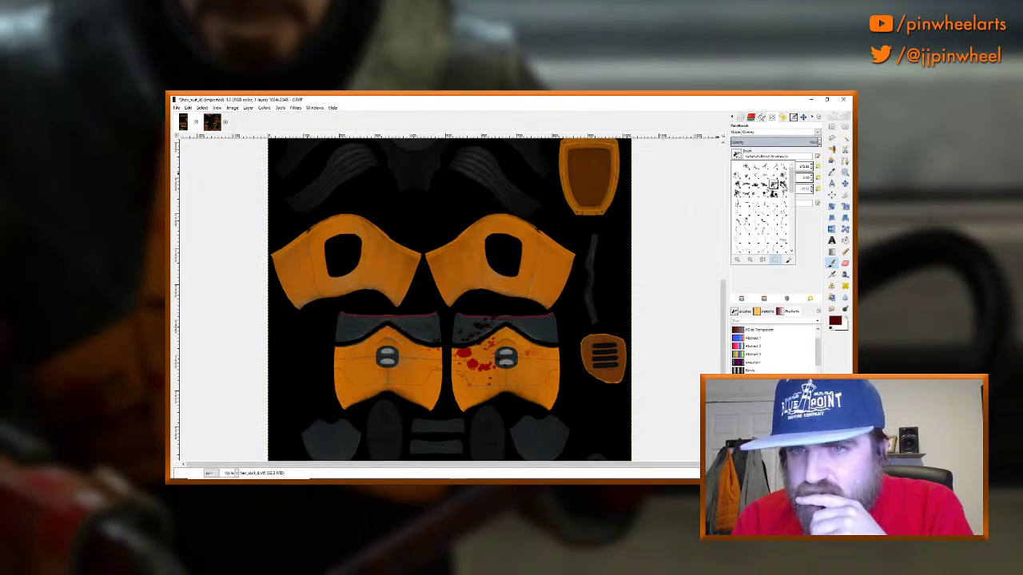
{"action": "left_click", "coordinate": [782, 180]}
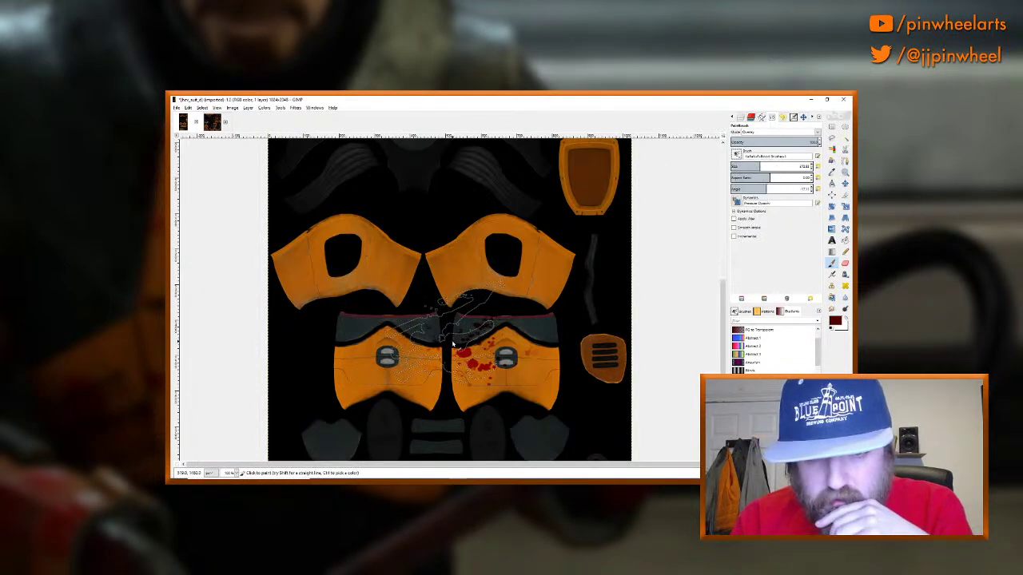
{"action": "left_click_drag", "start_coordinate": [763, 189], "coordinate": [754, 190]}
{"action": "left_click", "coordinate": [408, 336]}
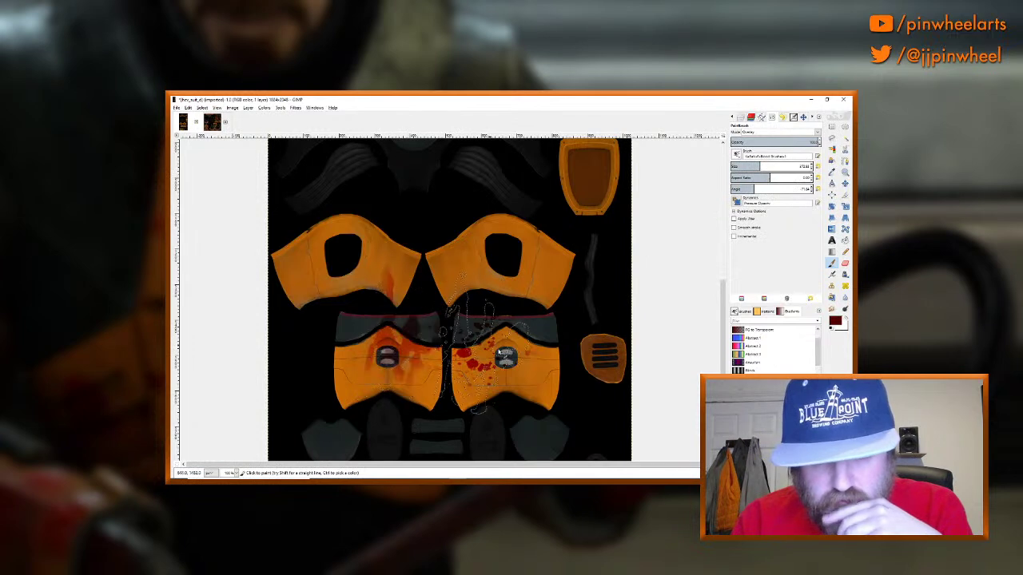
{"action": "key", "text": "ctrl+z"}
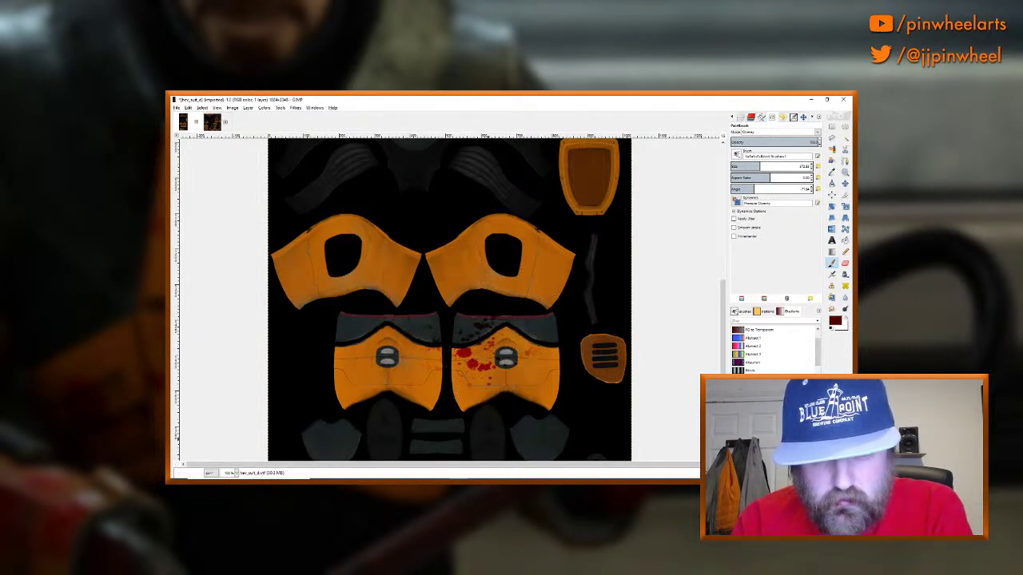
Step: Switch to Source Filmmaker and check how the leg plates are oriented on the clean Gordon model
{"action": "mouse_move", "coordinate": [493, 473]}
{"action": "mouse_move", "coordinate": [612, 473]}
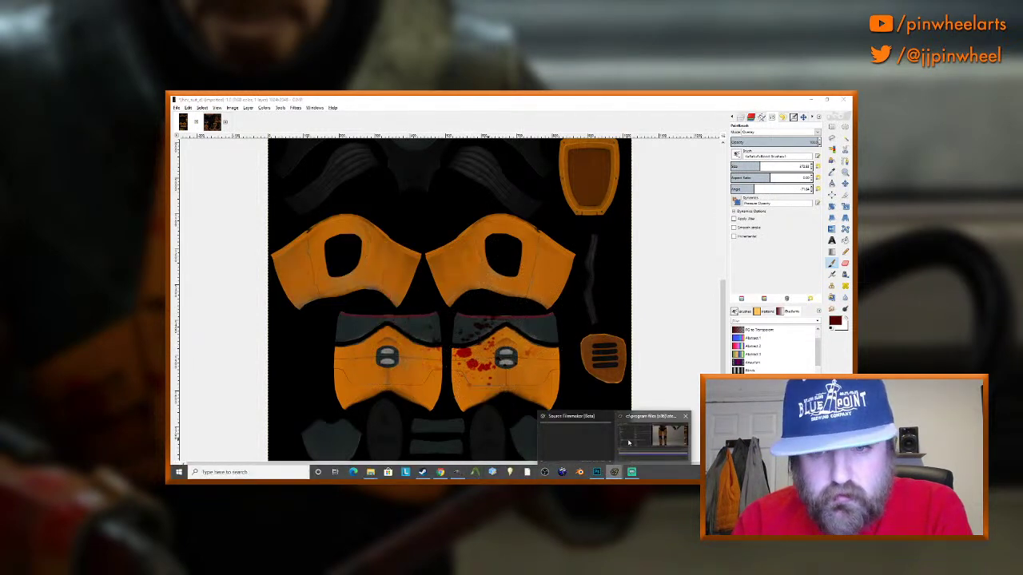
{"action": "left_click", "coordinate": [631, 424]}
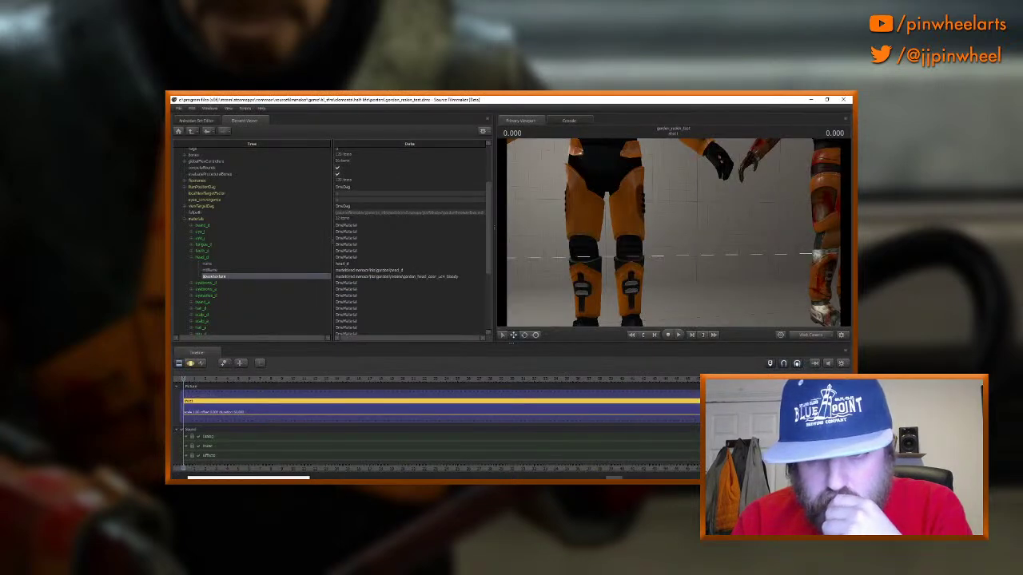
{"action": "mouse_move", "coordinate": [457, 473]}
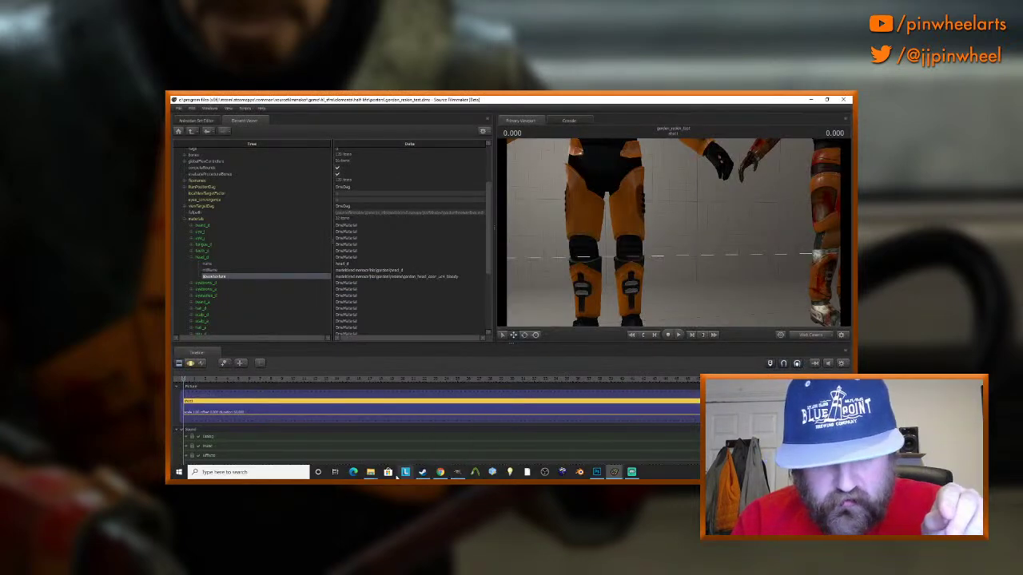
{"action": "mouse_move", "coordinate": [424, 474]}
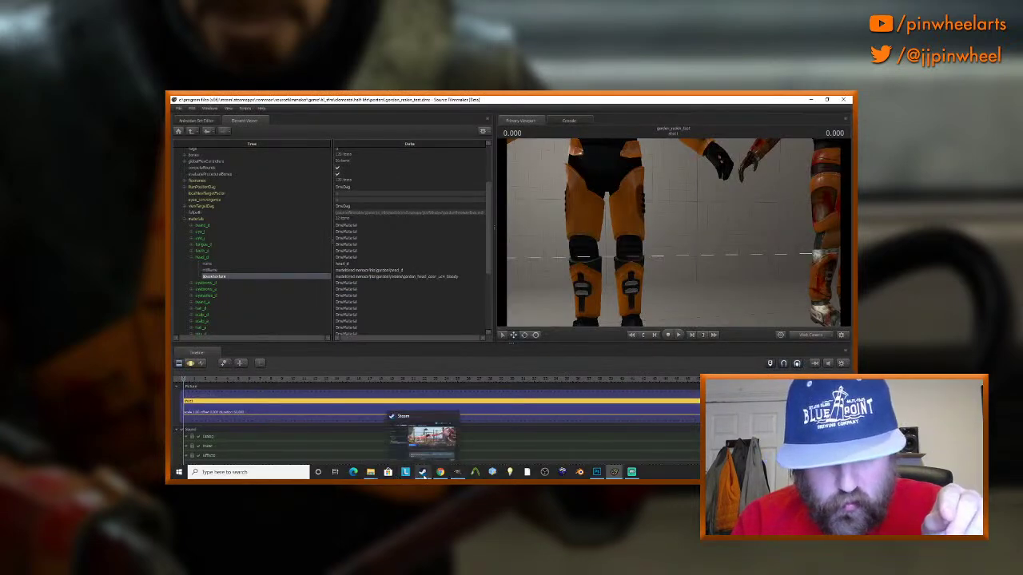
Step: Return to GIMP, rotate the dripping brush so the streaks run downward, and stamp blood over the left lower and upper orange plates
{"action": "left_click", "coordinate": [457, 472]}
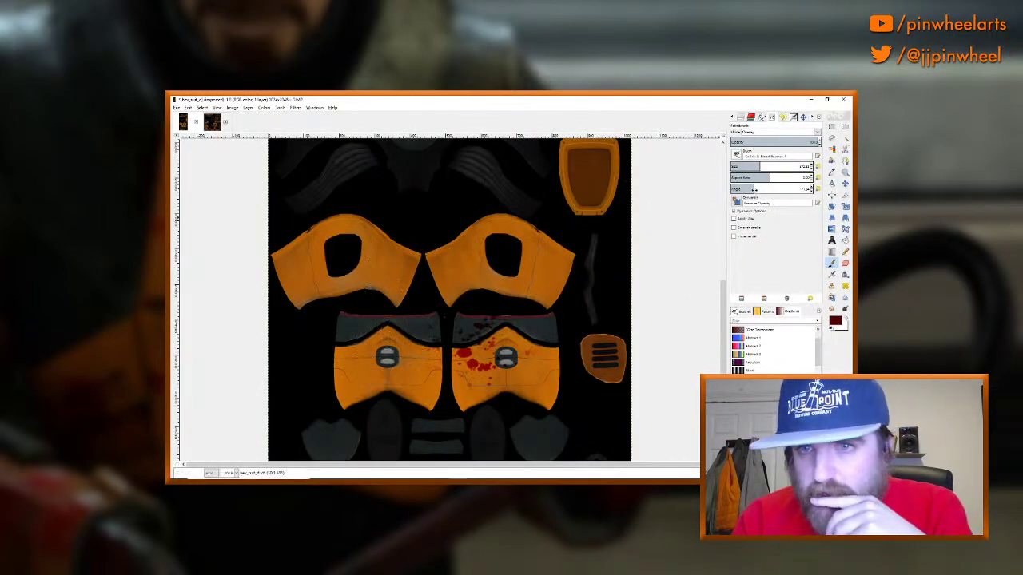
{"action": "mouse_move", "coordinate": [754, 189]}
{"action": "left_mouse_down"}
{"action": "mouse_move", "coordinate": [797, 189]}
{"action": "mouse_move", "coordinate": [763, 192]}
{"action": "left_mouse_up"}
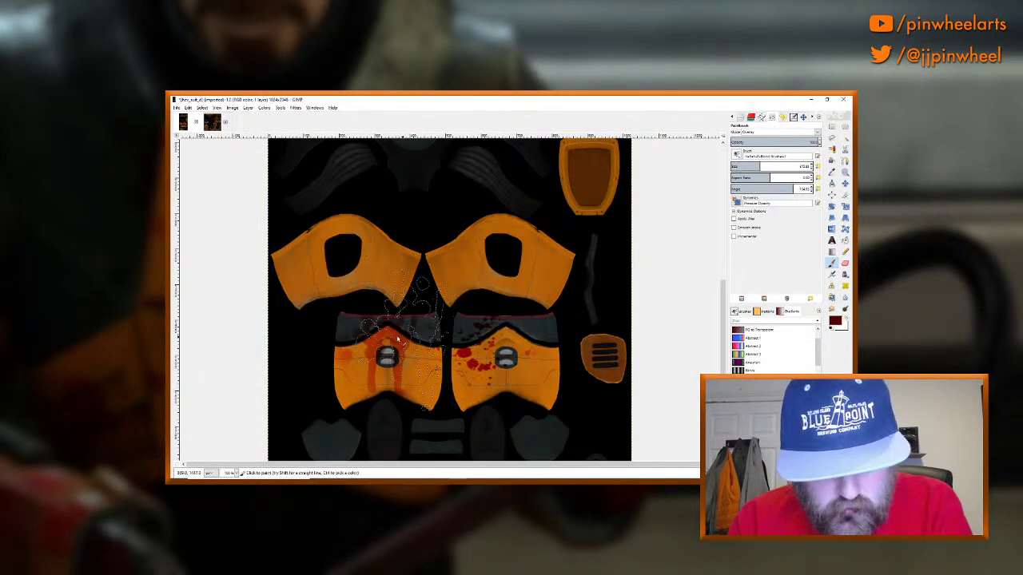
{"action": "left_click", "coordinate": [366, 322]}
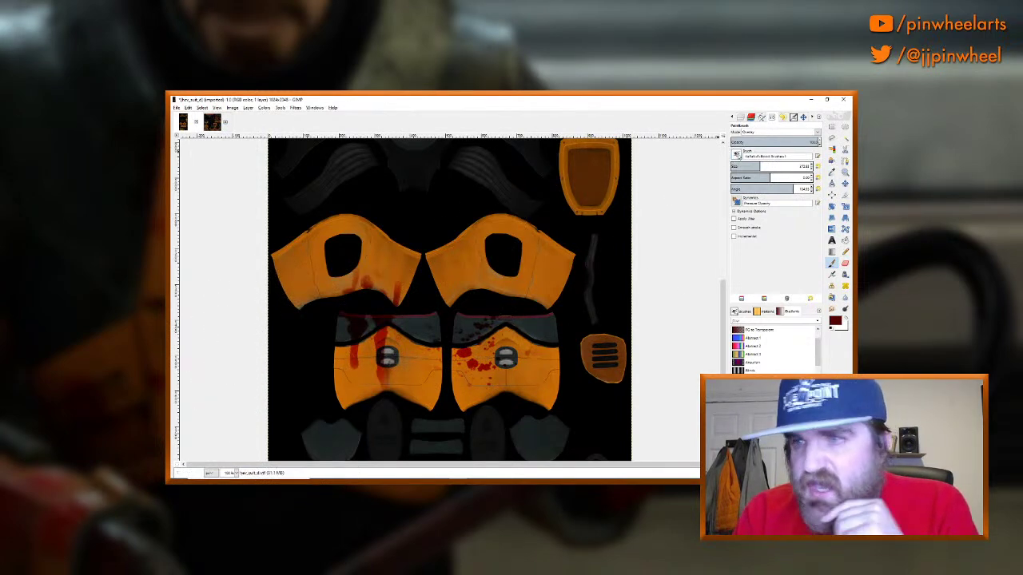
Step: Pick a scattered-drop splatter brush, rotate and enlarge it, and stamp blood across the left upper orange plate
{"action": "left_click", "coordinate": [737, 155]}
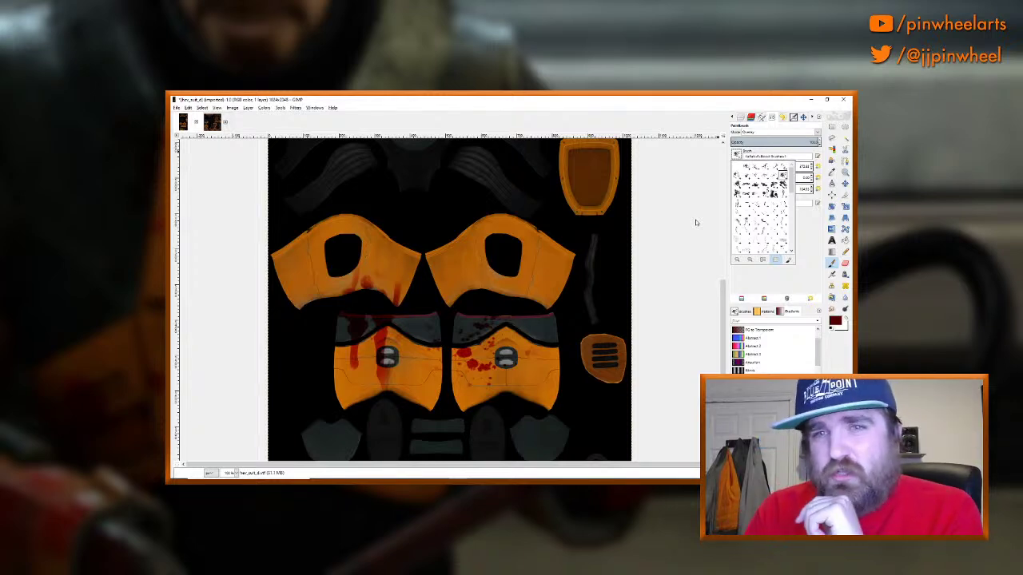
{"action": "left_click", "coordinate": [760, 177]}
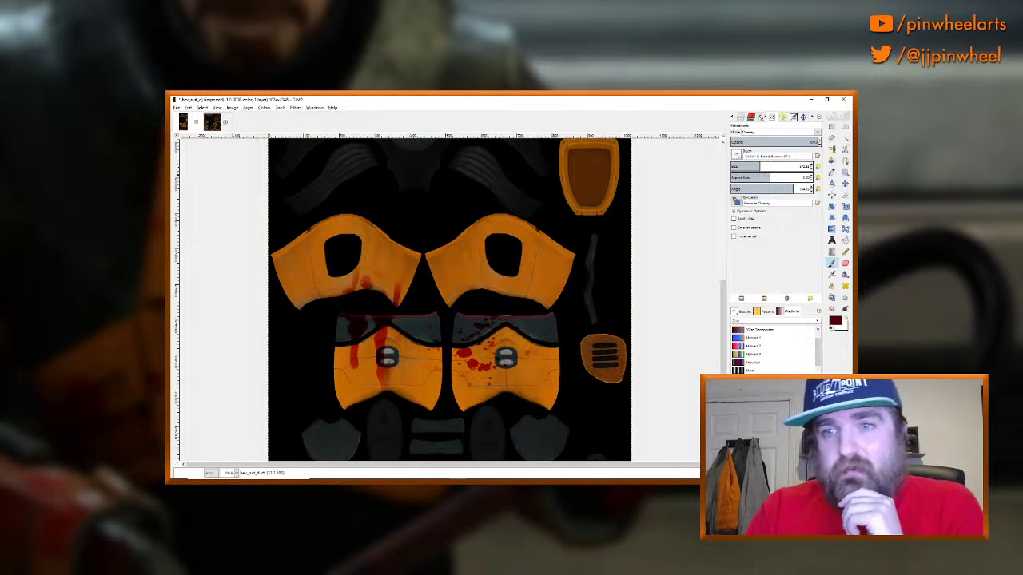
{"action": "mouse_move", "coordinate": [795, 189]}
{"action": "left_mouse_down"}
{"action": "mouse_move", "coordinate": [764, 189]}
{"action": "mouse_move", "coordinate": [774, 190]}
{"action": "left_mouse_up"}
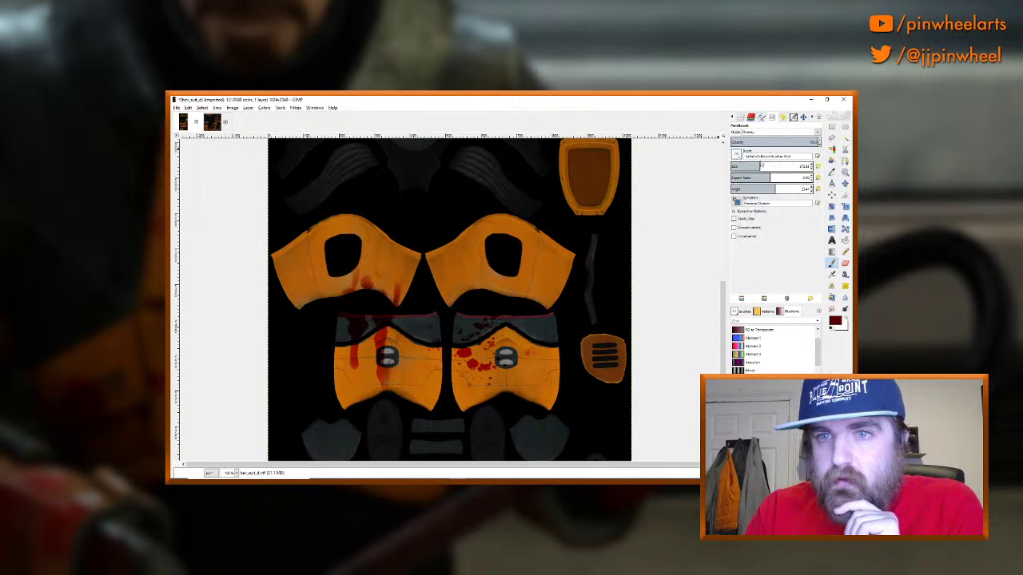
{"action": "left_click_drag", "start_coordinate": [759, 166], "coordinate": [770, 165]}
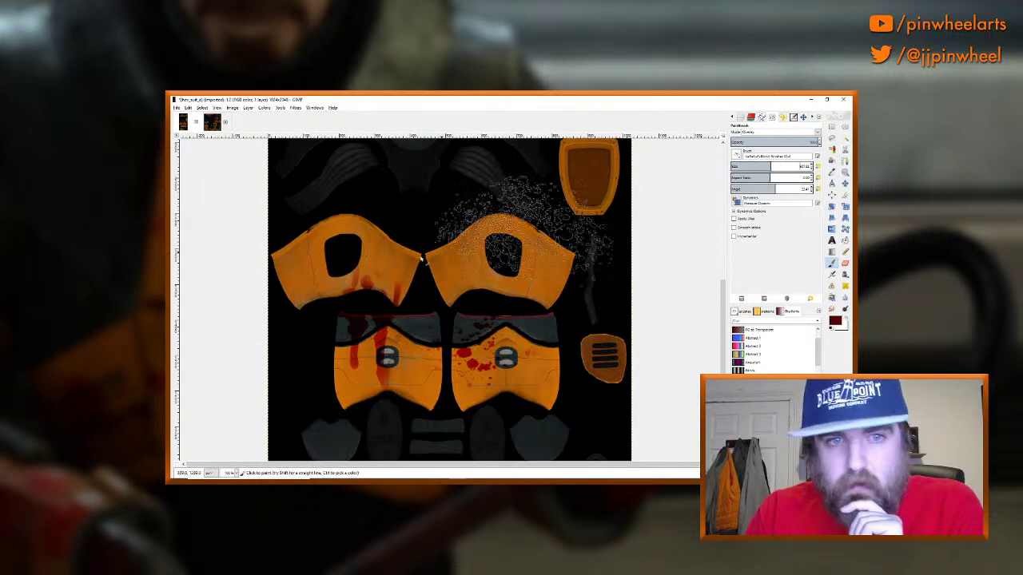
{"action": "left_click", "coordinate": [339, 257]}
{"action": "left_click", "coordinate": [304, 238]}
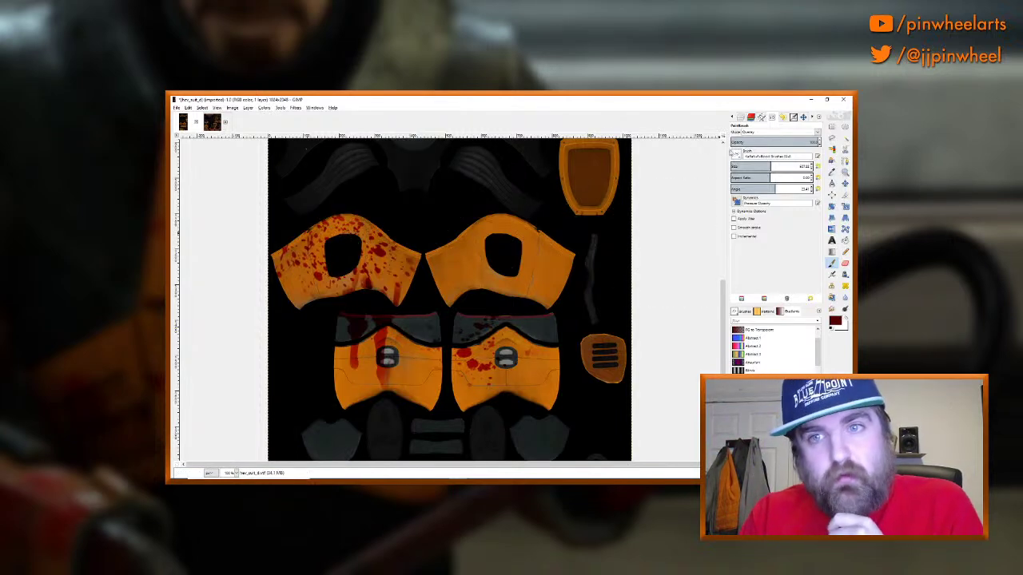
Step: Pick a streaky splatter brush and stamp blood over the right side of the right upper orange plate
{"action": "left_click", "coordinate": [736, 155]}
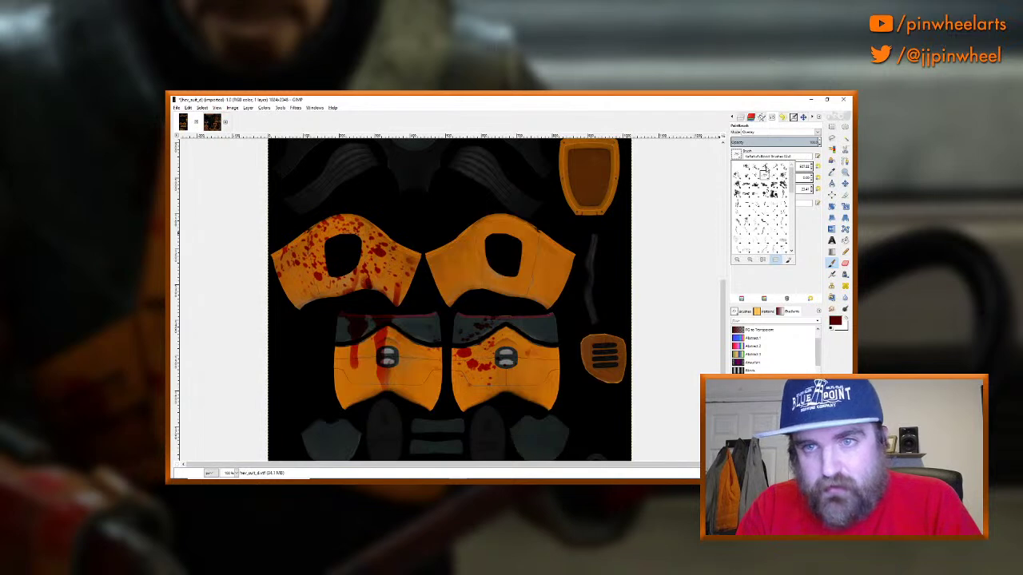
{"action": "left_click", "coordinate": [764, 168]}
{"action": "left_click", "coordinate": [497, 258]}
{"action": "left_click", "coordinate": [497, 258]}
{"action": "left_click", "coordinate": [496, 258]}
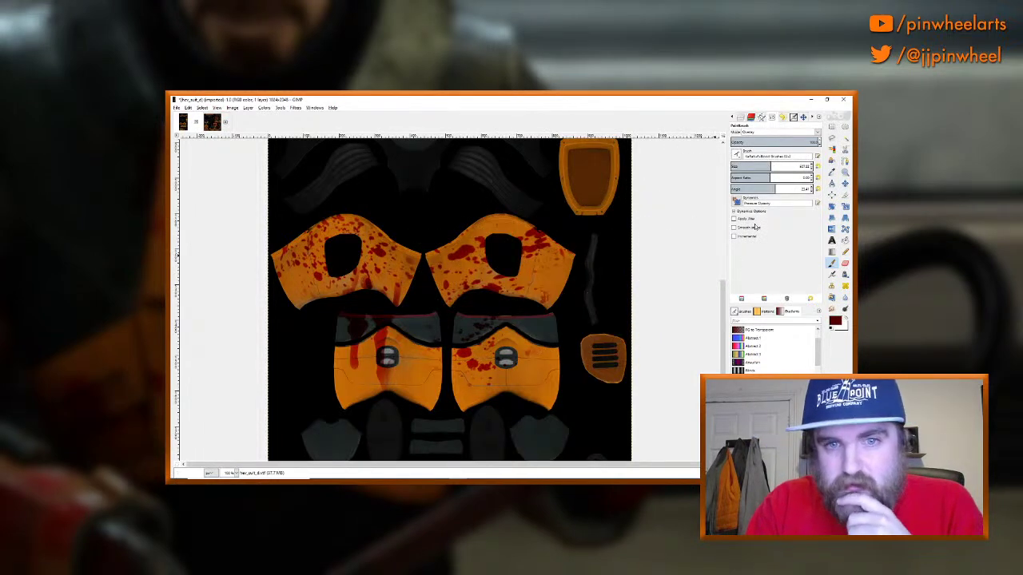
{"action": "left_click", "coordinate": [552, 278]}
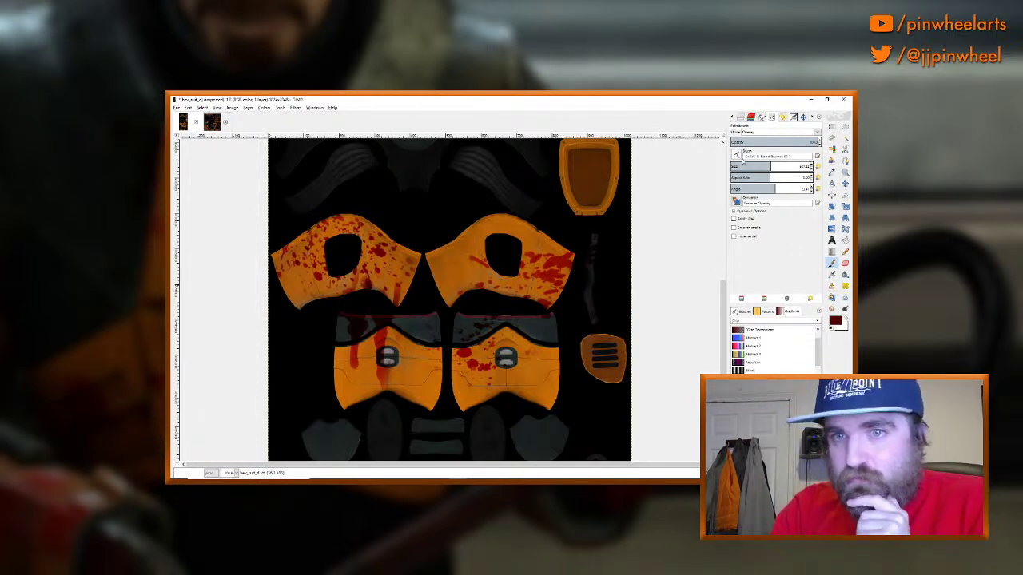
{"action": "left_click", "coordinate": [736, 155]}
{"action": "left_click", "coordinate": [754, 192]}
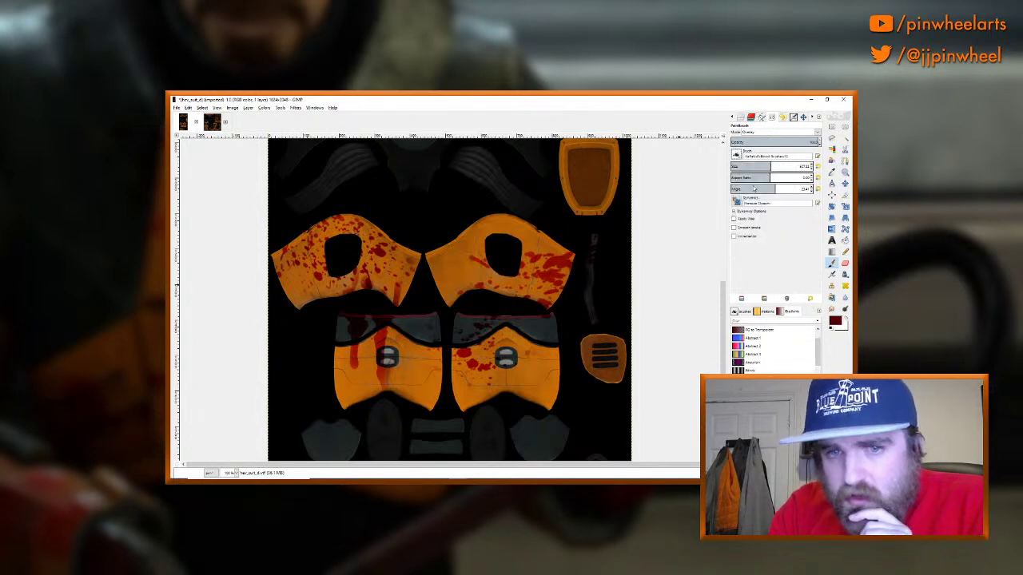
{"action": "left_click", "coordinate": [608, 354]}
{"action": "left_click", "coordinate": [610, 354]}
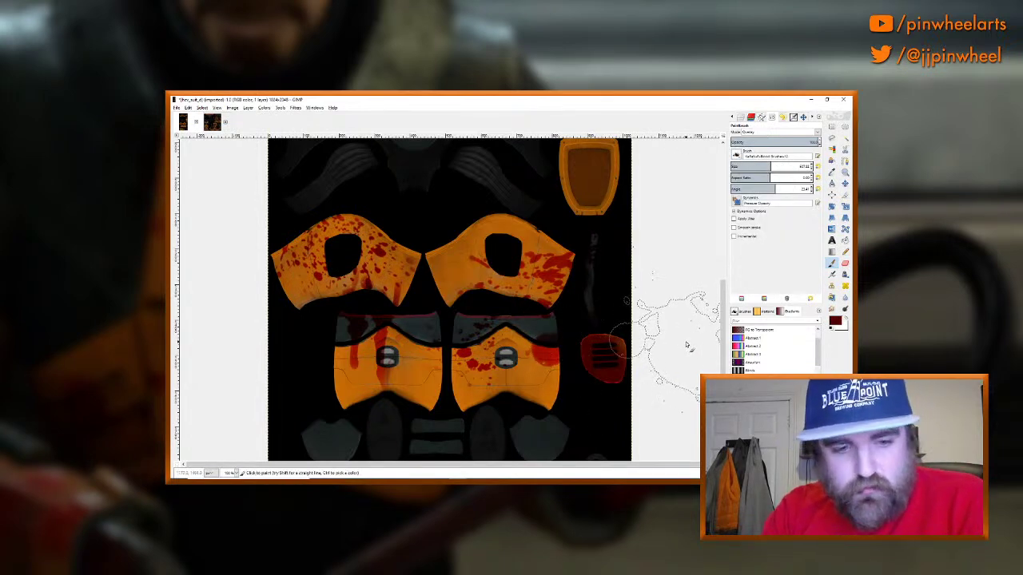
{"action": "key", "text": "ctrl+z"}
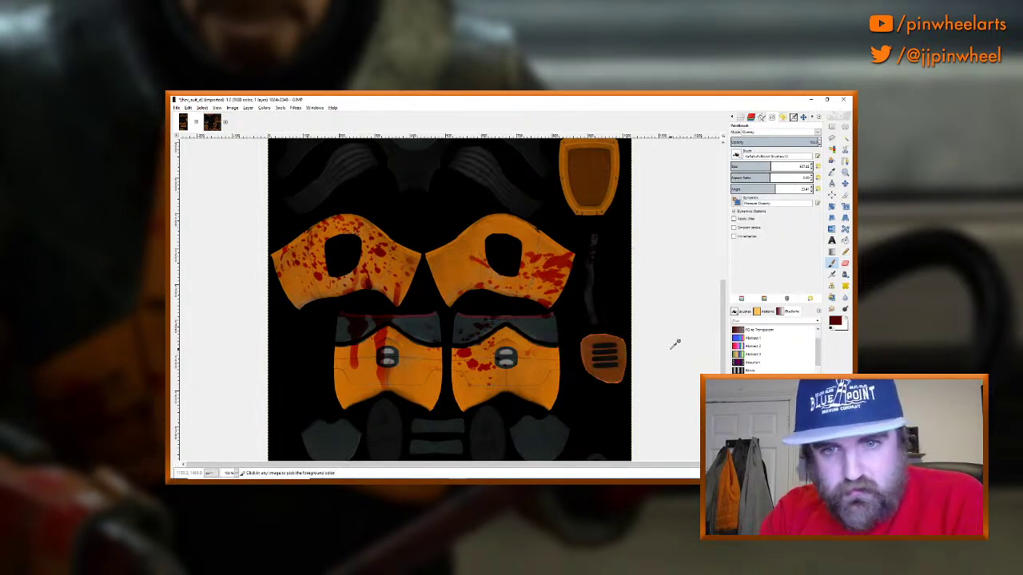
Step: Rotate the streaky splatter brush further and stamp blood over the small orange vented plate at the texture's right edge
{"action": "left_click_drag", "start_coordinate": [772, 189], "coordinate": [805, 189]}
{"action": "left_click", "coordinate": [626, 360]}
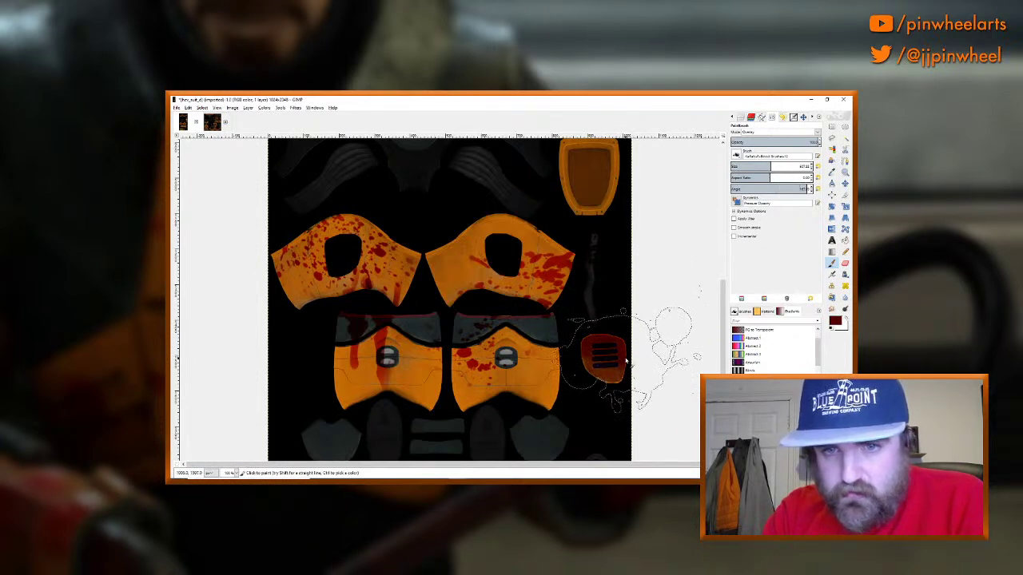
Step: Look over the suit texture from the chest piece to the leg plates for parts that still need blood
{"action": "scroll", "coordinate": [674, 350], "scroll_direction": "up", "scroll_amount": 4}
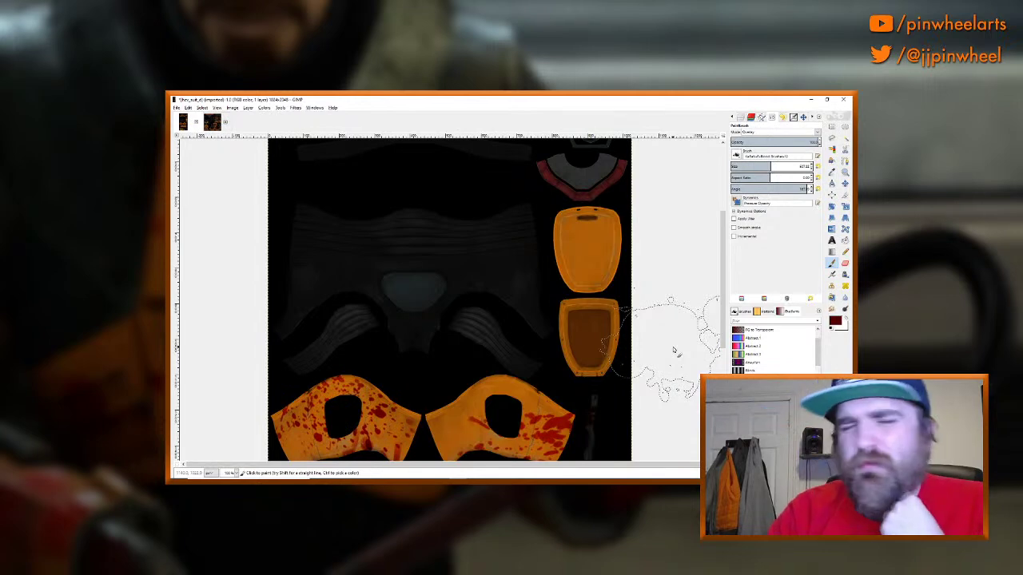
{"action": "scroll", "coordinate": [388, 296], "scroll_direction": "up", "scroll_amount": 3}
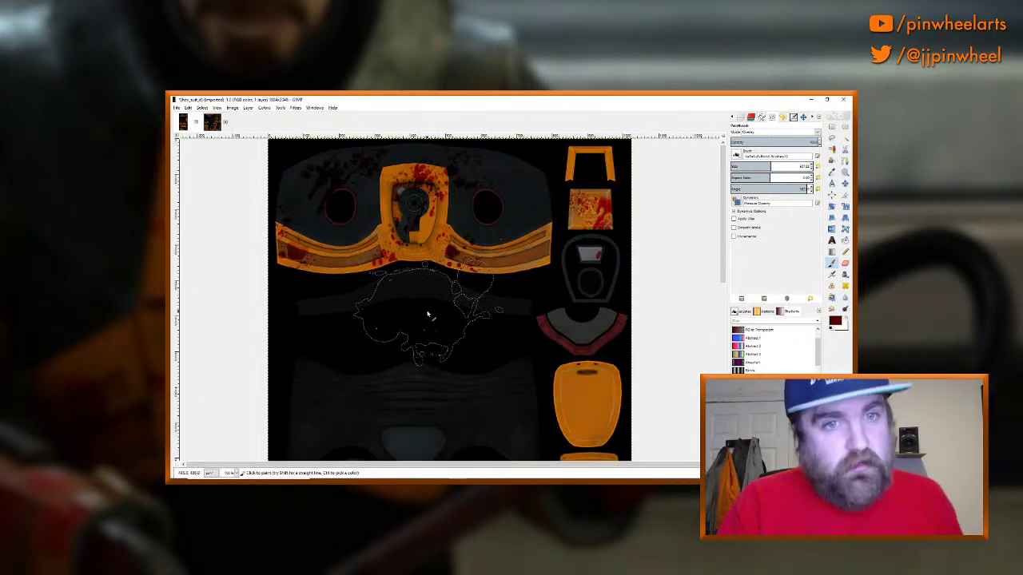
{"action": "scroll", "coordinate": [429, 316], "scroll_direction": "down", "scroll_amount": 2}
{"action": "scroll", "coordinate": [424, 319], "scroll_direction": "up", "scroll_amount": 2}
{"action": "scroll", "coordinate": [448, 321], "scroll_direction": "down", "scroll_amount": 5}
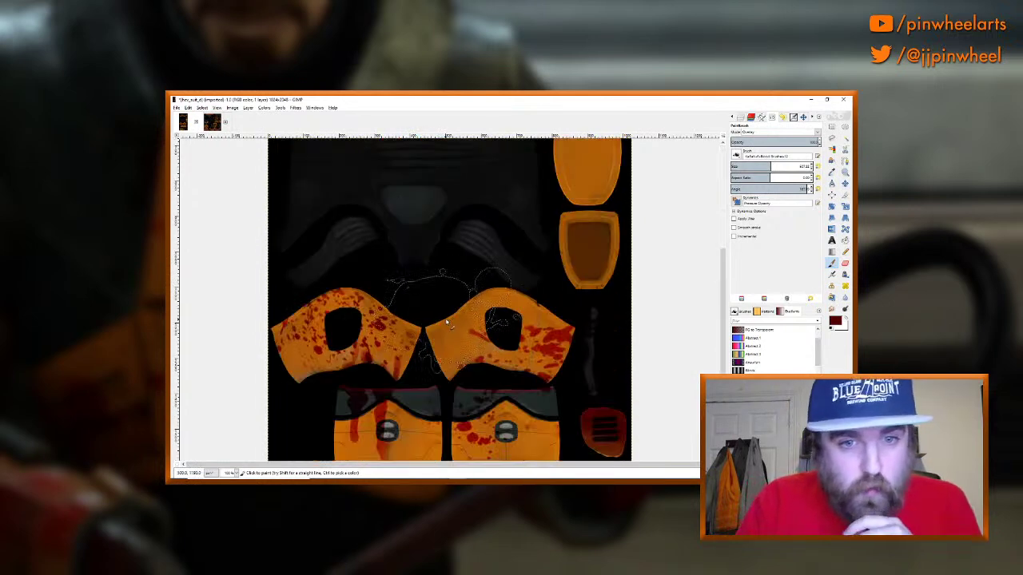
{"action": "scroll", "coordinate": [448, 321], "scroll_direction": "down", "scroll_amount": 2}
{"action": "scroll", "coordinate": [448, 322], "scroll_direction": "up", "scroll_amount": 3}
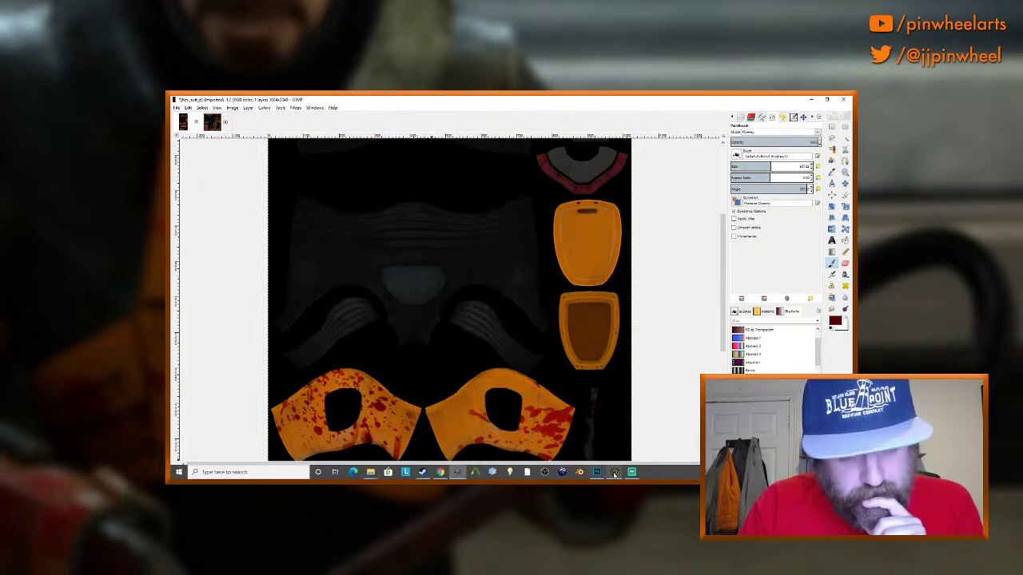
Step: Switch to Source Filmmaker and examine the blood on the bloodied Gordon model's boots, arms, torso and waist
{"action": "left_click", "coordinate": [627, 462]}
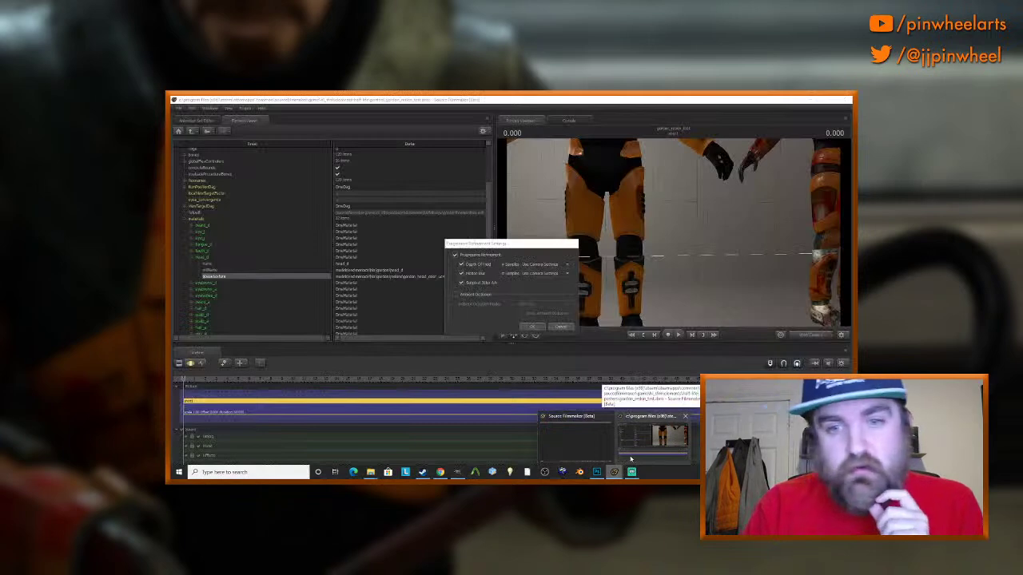
{"action": "left_click", "coordinate": [632, 454]}
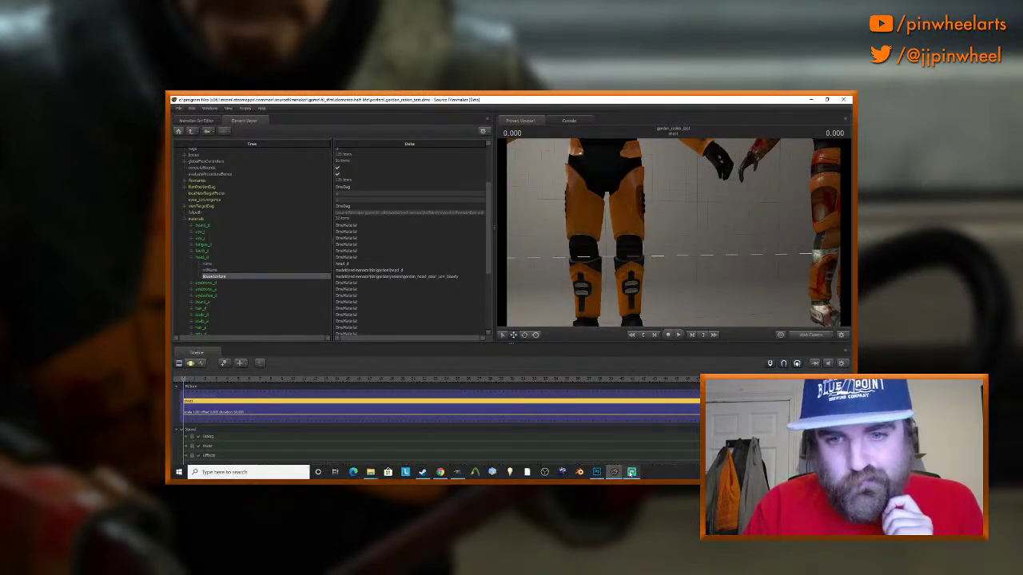
{"action": "mouse_move", "coordinate": [614, 473]}
{"action": "left_click_drag", "start_coordinate": [639, 285], "coordinate": [703, 296]}
{"action": "left_click_drag", "start_coordinate": [640, 264], "coordinate": [639, 260]}
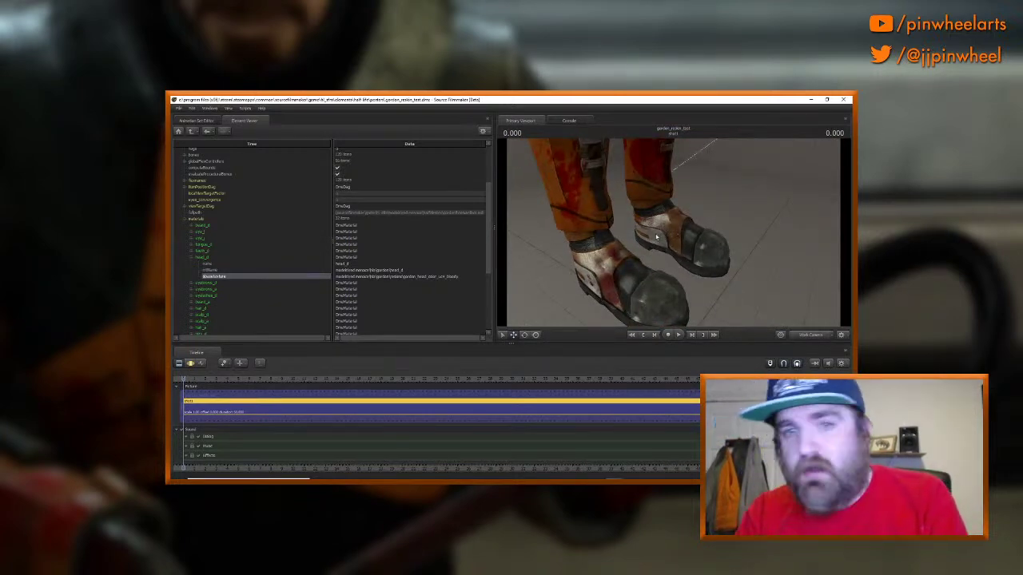
{"action": "left_click_drag", "start_coordinate": [683, 256], "coordinate": [678, 228]}
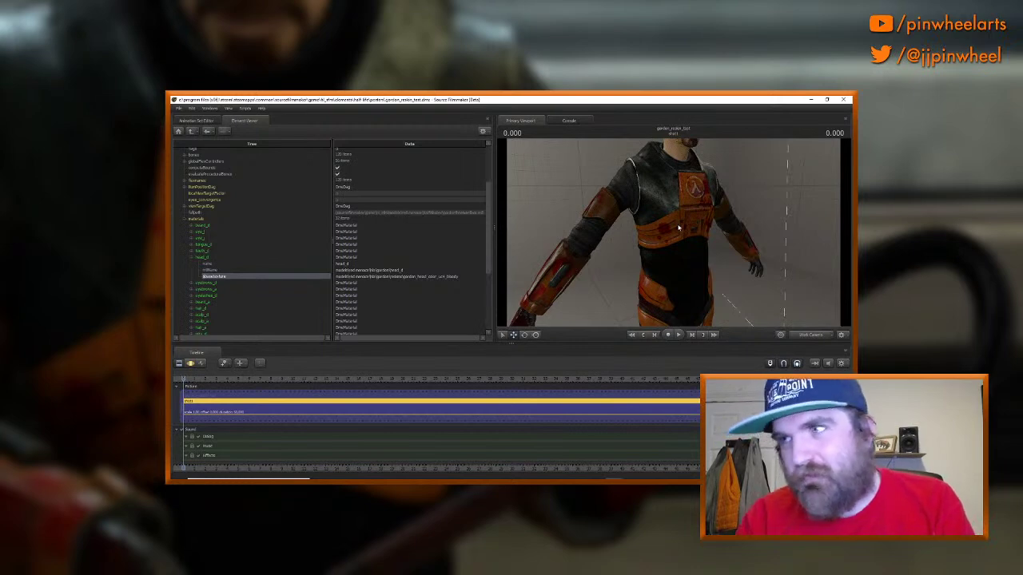
{"action": "mouse_move", "coordinate": [678, 227]}
{"action": "left_mouse_down"}
{"action": "mouse_move", "coordinate": [688, 220]}
{"action": "mouse_move", "coordinate": [651, 233]}
{"action": "mouse_move", "coordinate": [670, 254]}
{"action": "mouse_move", "coordinate": [673, 232]}
{"action": "left_mouse_up"}
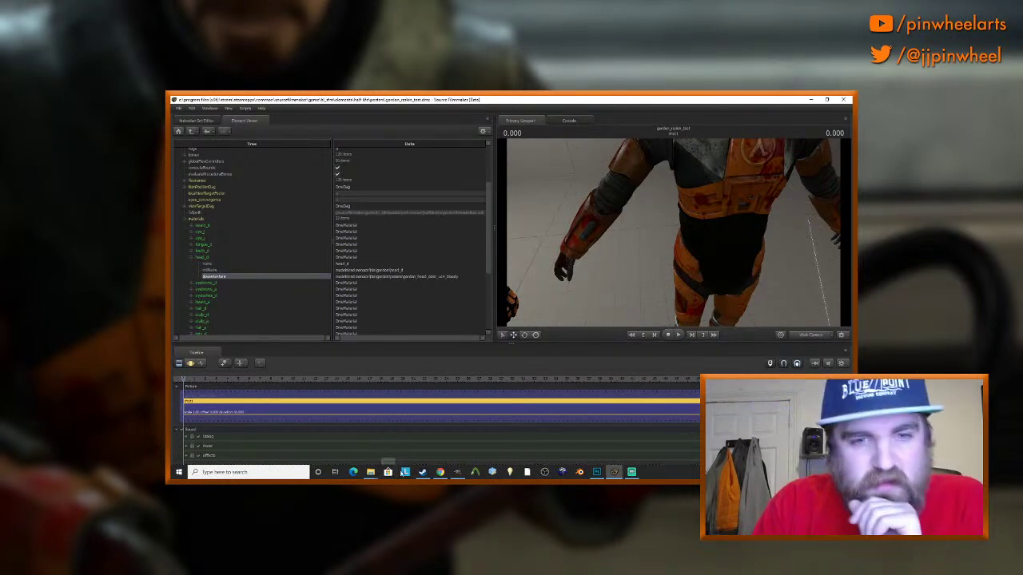
Step: Review the texture pieces in GIMP, then examine the clean Gordon model's waist and thighs in Source Filmmaker
{"action": "left_click", "coordinate": [457, 472]}
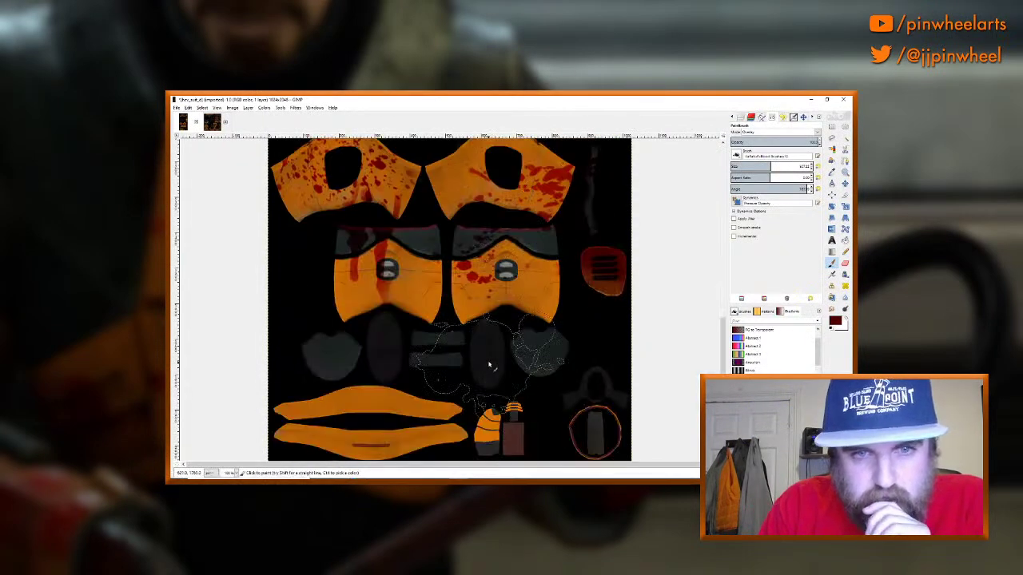
{"action": "scroll", "coordinate": [490, 364], "scroll_direction": "down", "scroll_amount": 5}
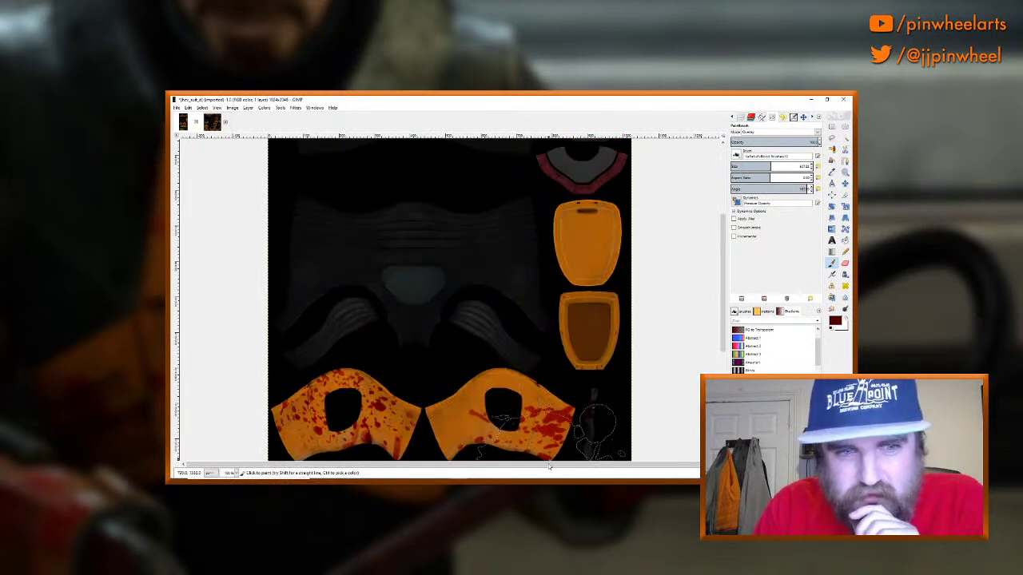
{"action": "mouse_move", "coordinate": [555, 476]}
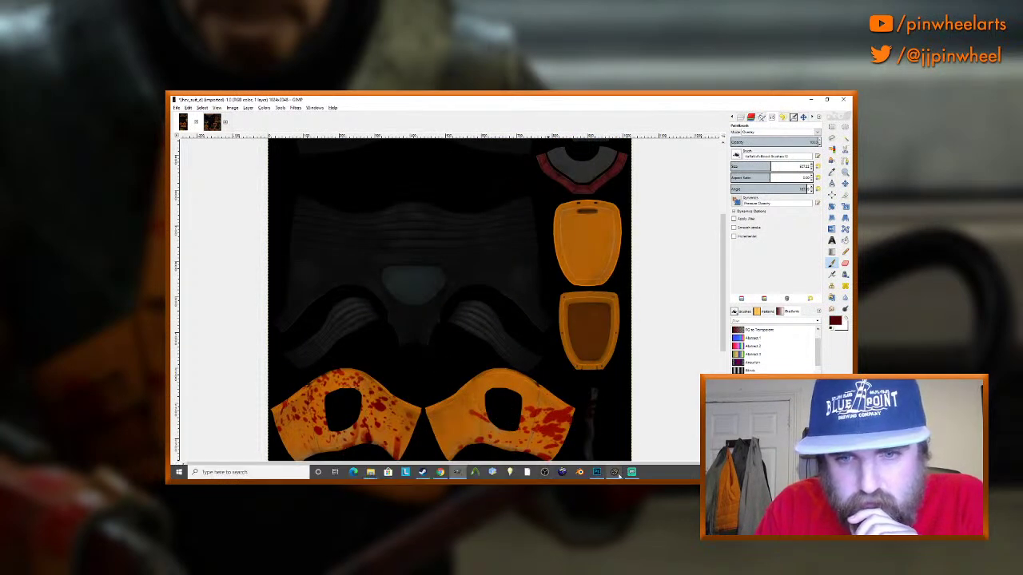
{"action": "left_click", "coordinate": [615, 472]}
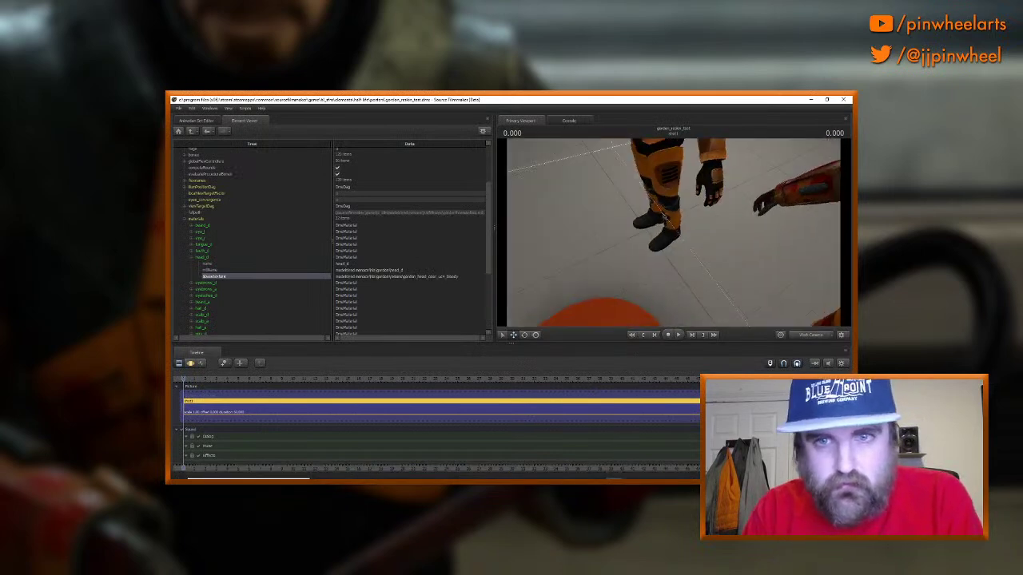
{"action": "left_click_drag", "start_coordinate": [665, 217], "coordinate": [699, 223]}
{"action": "right_click", "coordinate": [700, 223]}
{"action": "left_click", "coordinate": [709, 241]}
{"action": "left_click_drag", "start_coordinate": [676, 263], "coordinate": [673, 235]}
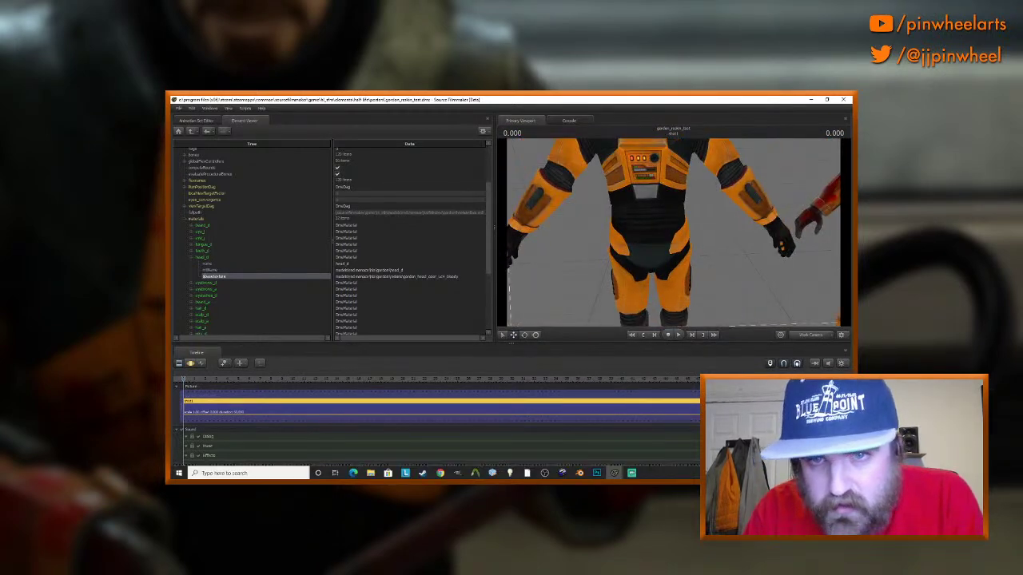
Step: Return to GIMP, pick a dense-droplet splatter brush at angle 0, enlarge it, and stamp blood across the dark waist piece
{"action": "mouse_move", "coordinate": [590, 475]}
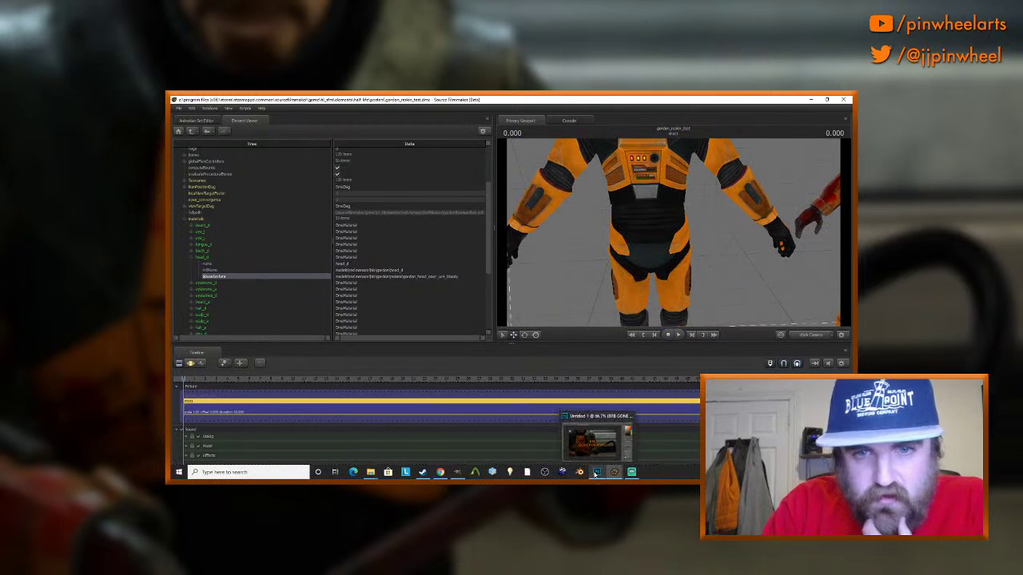
{"action": "left_click", "coordinate": [457, 471]}
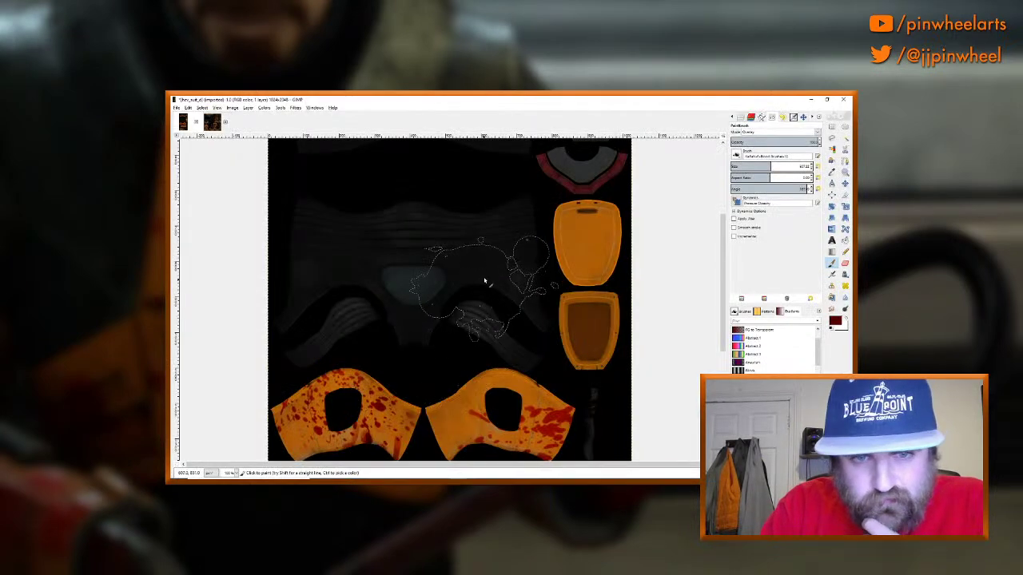
{"action": "left_click", "coordinate": [735, 154]}
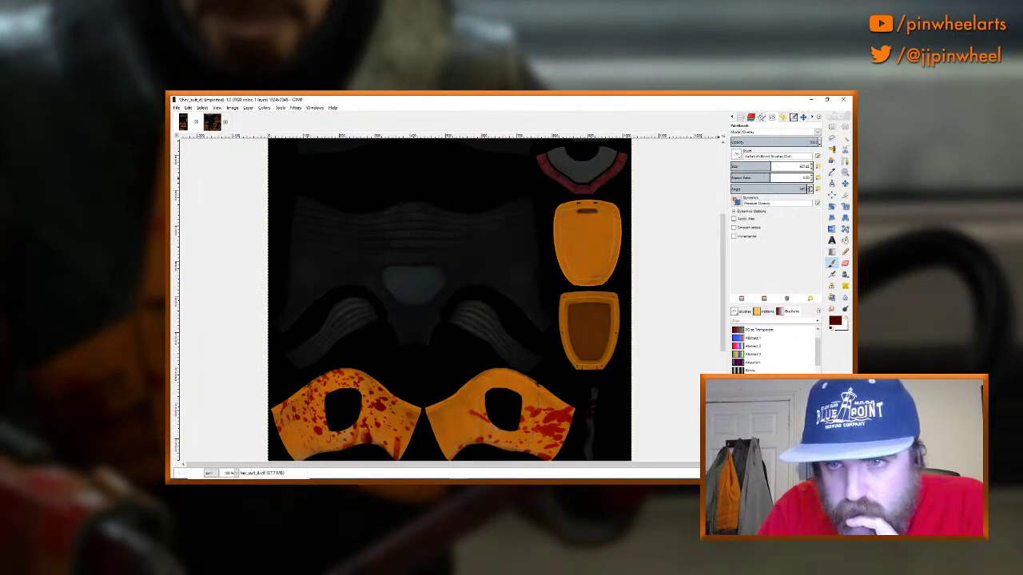
{"action": "type", "text": "0"}
{"action": "key", "text": "Return"}
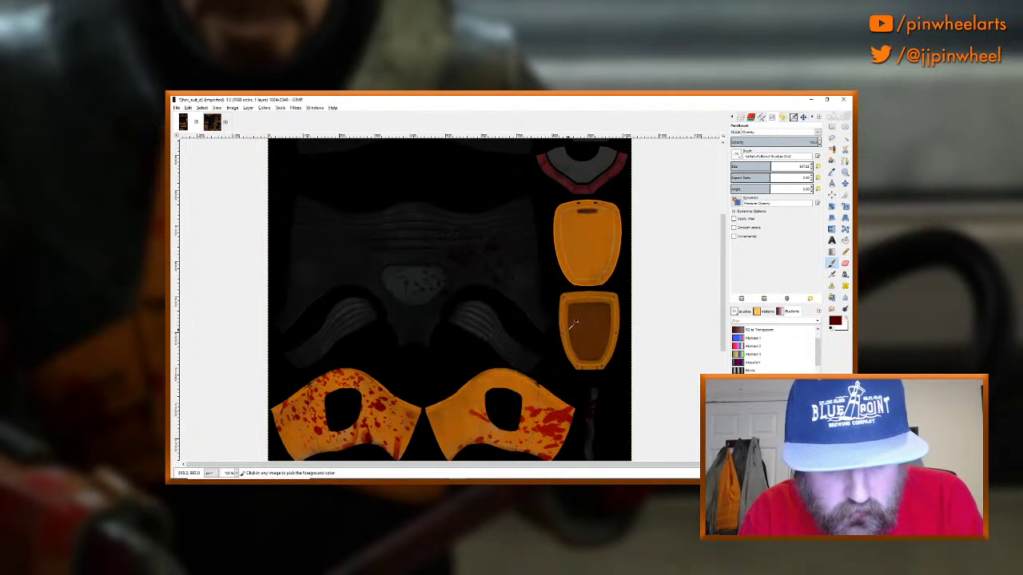
{"action": "left_click_drag", "start_coordinate": [770, 166], "coordinate": [789, 166]}
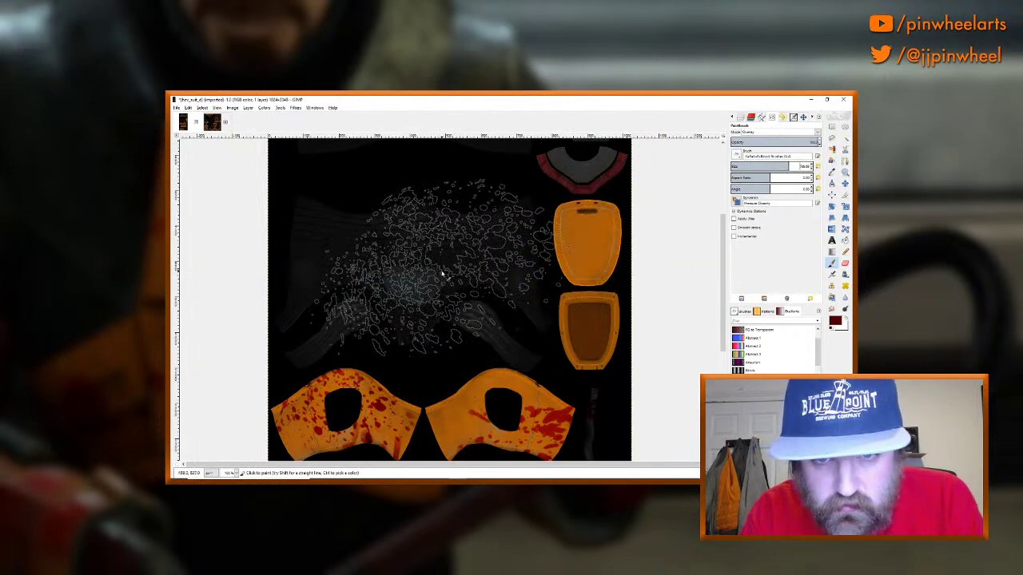
{"action": "left_click", "coordinate": [442, 270]}
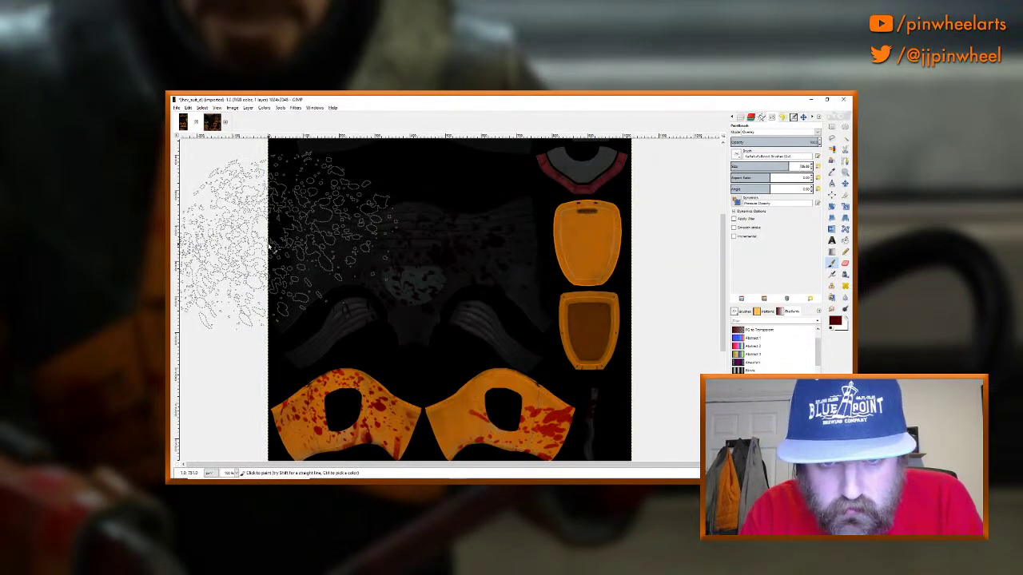
Step: Scan the lower texture pieces, then compare the clean and bloodied Gordon models in Source Filmmaker
{"action": "scroll", "coordinate": [299, 261], "scroll_direction": "up", "scroll_amount": 2}
{"action": "scroll", "coordinate": [296, 269], "scroll_direction": "down", "scroll_amount": 3}
{"action": "scroll", "coordinate": [297, 270], "scroll_direction": "down", "scroll_amount": 5}
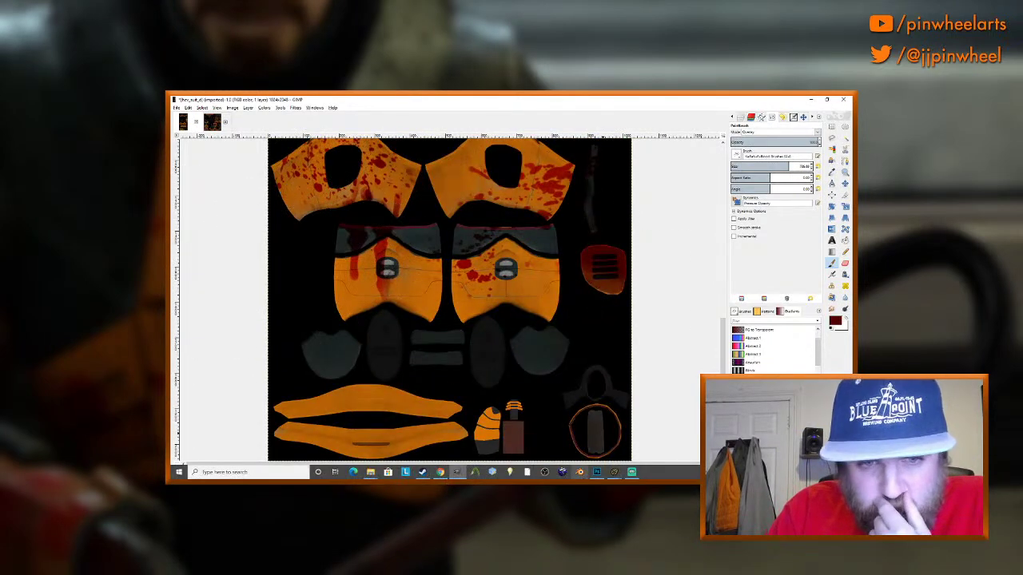
{"action": "mouse_move", "coordinate": [613, 471]}
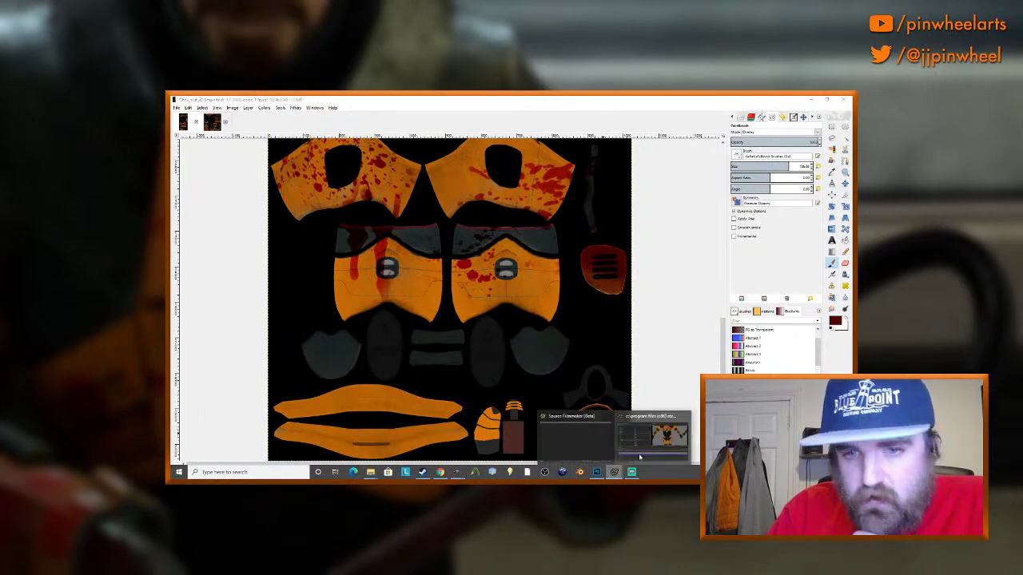
{"action": "left_click", "coordinate": [644, 456]}
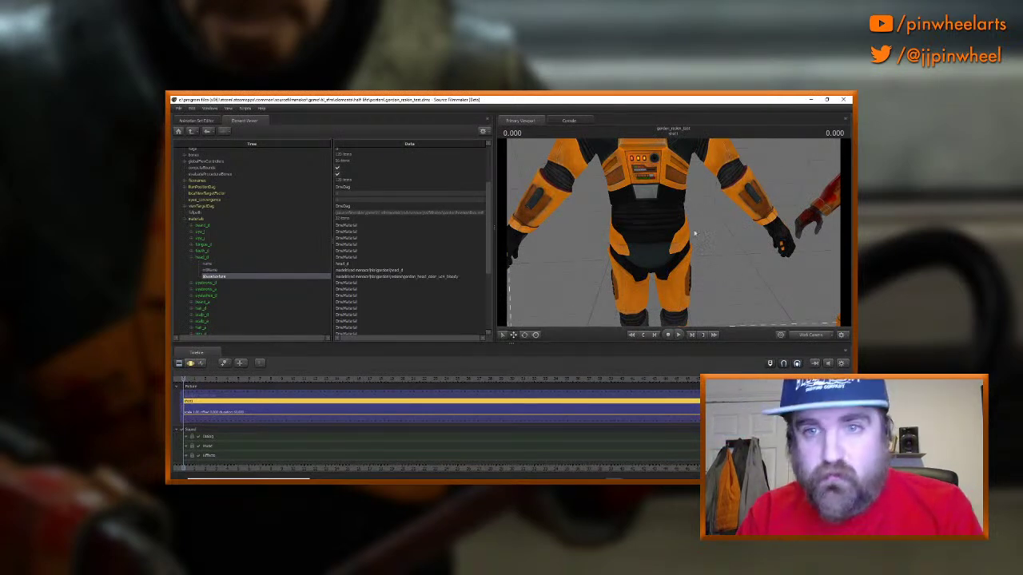
{"action": "mouse_move", "coordinate": [692, 235]}
{"action": "left_mouse_down"}
{"action": "mouse_move", "coordinate": [792, 235]}
{"action": "mouse_move", "coordinate": [673, 232]}
{"action": "left_mouse_up"}
{"action": "left_click_drag", "start_coordinate": [588, 248], "coordinate": [779, 233]}
{"action": "left_click_drag", "start_coordinate": [678, 234], "coordinate": [615, 216]}
Step: Return to GIMP, pick another splatter brush at a smaller size, and stamp blood over the two long curved orange strips
{"action": "mouse_move", "coordinate": [421, 472]}
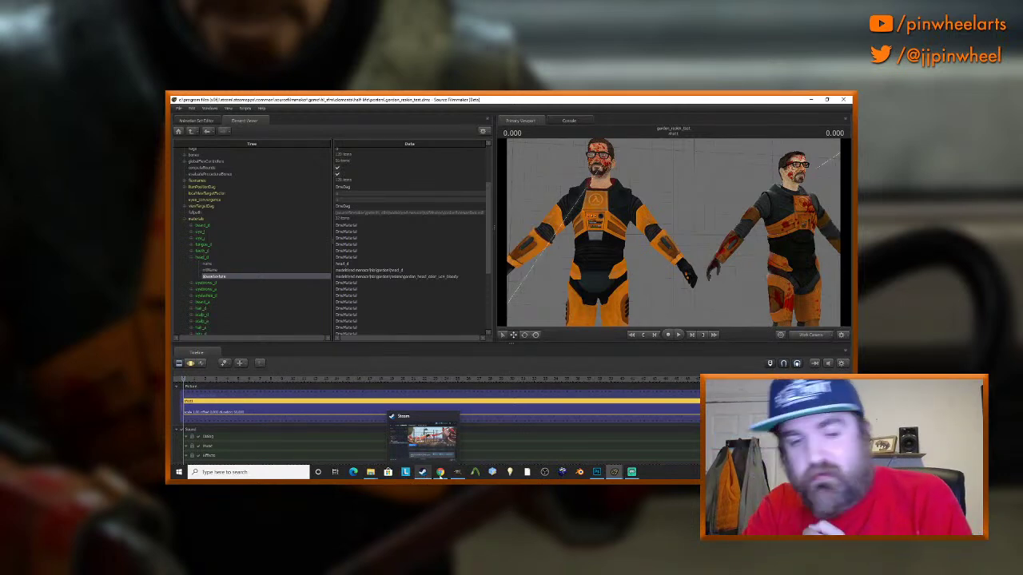
{"action": "left_click", "coordinate": [457, 472]}
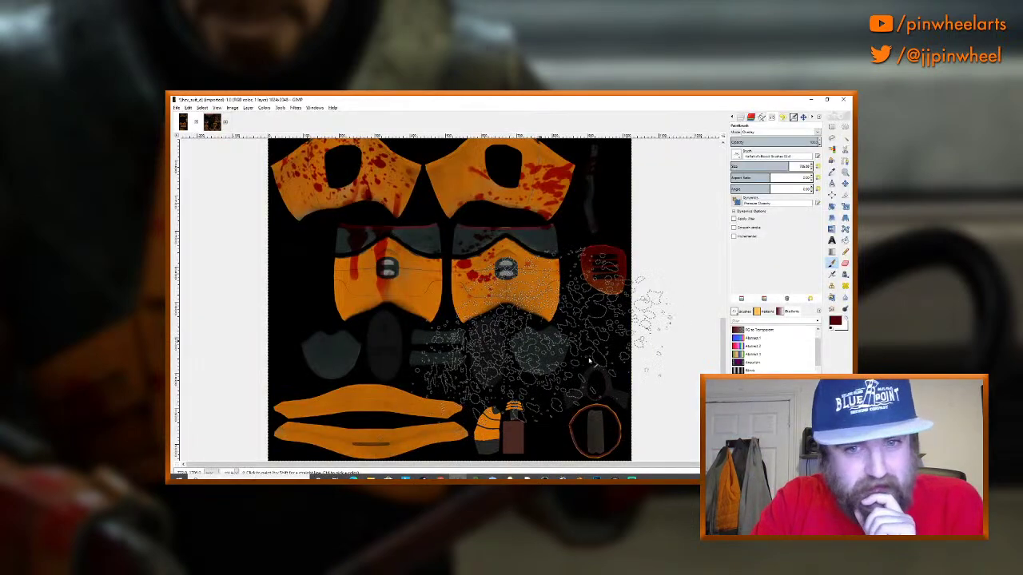
{"action": "scroll", "coordinate": [587, 361], "scroll_direction": "up", "scroll_amount": 2}
{"action": "scroll", "coordinate": [583, 359], "scroll_direction": "down", "scroll_amount": 2}
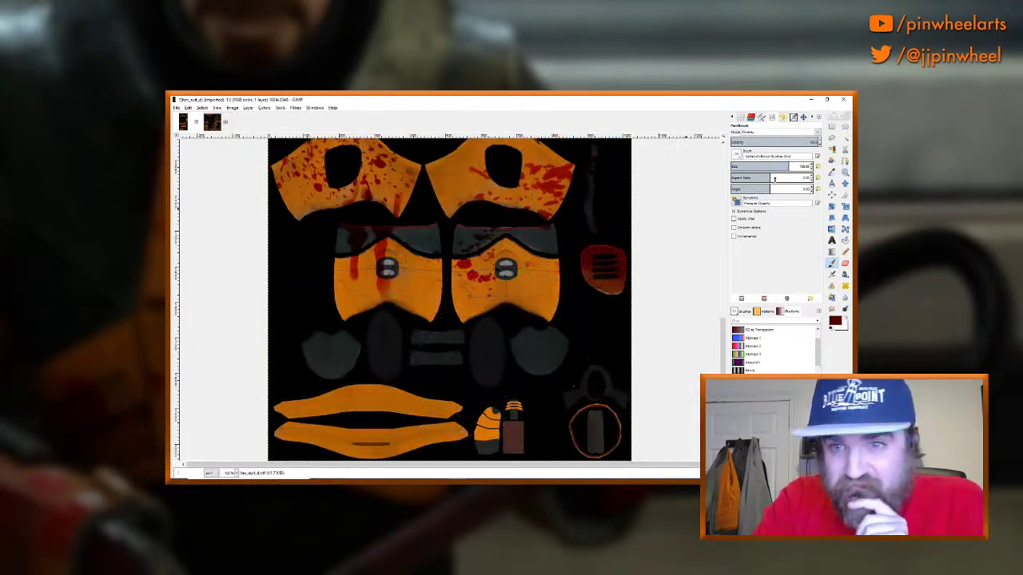
{"action": "left_click_drag", "start_coordinate": [764, 166], "coordinate": [644, 166]}
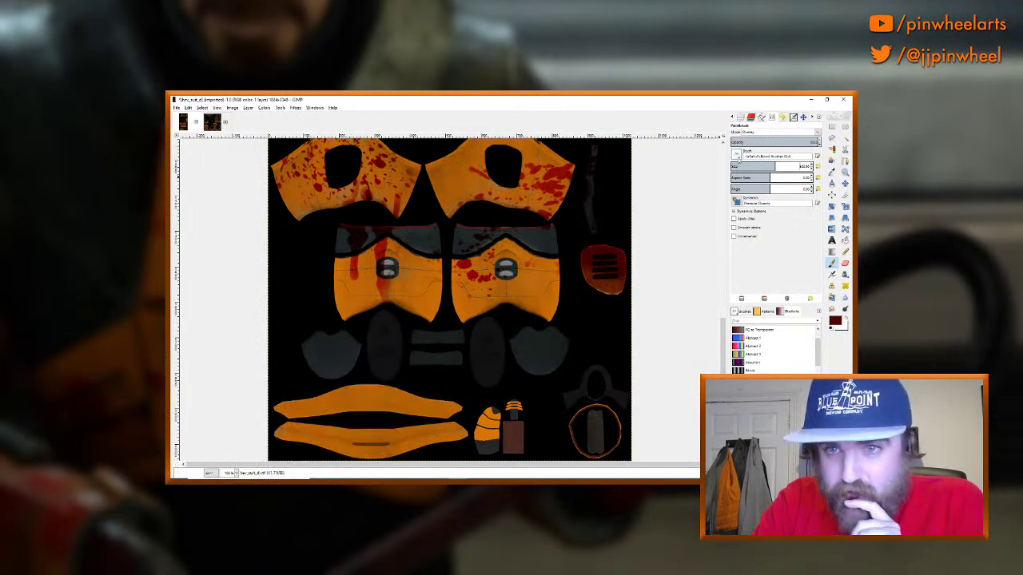
{"action": "left_click", "coordinate": [736, 155]}
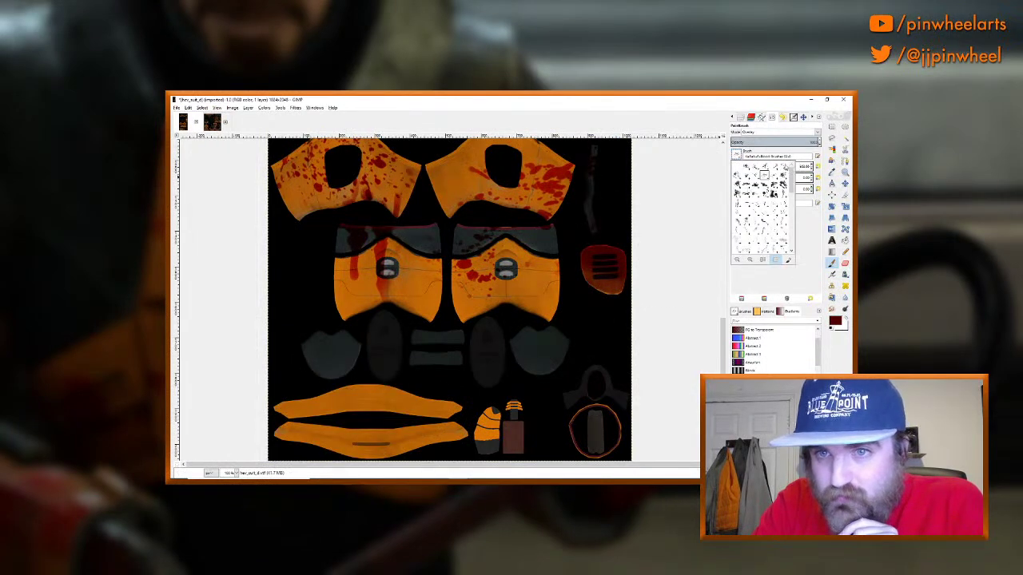
{"action": "left_click", "coordinate": [756, 175]}
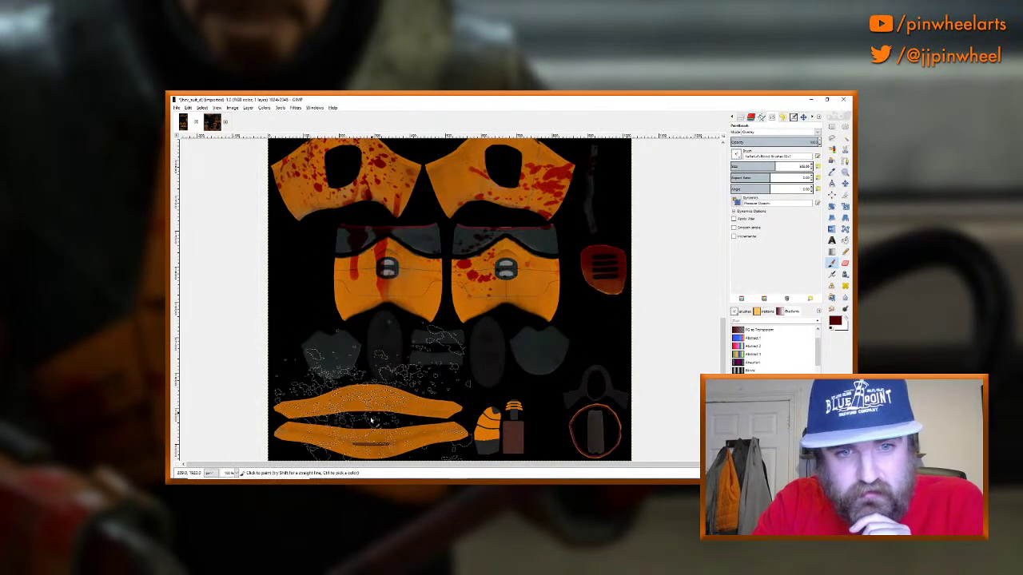
{"action": "left_click", "coordinate": [366, 443]}
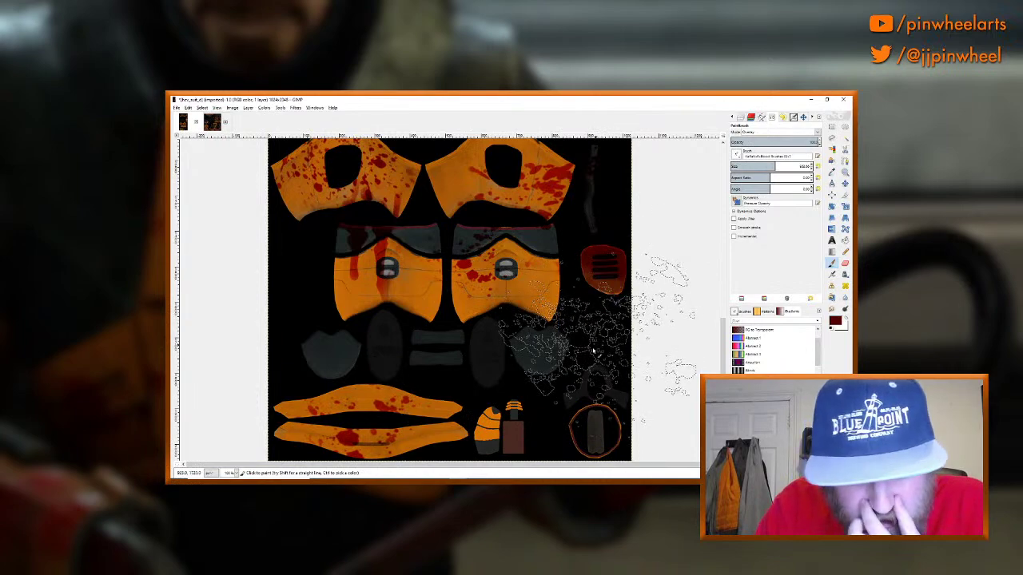
Step: Review the upper texture pieces, then examine the clean Gordon model's arms and side in Source Filmmaker
{"action": "scroll", "coordinate": [520, 376], "scroll_direction": "up", "scroll_amount": 10}
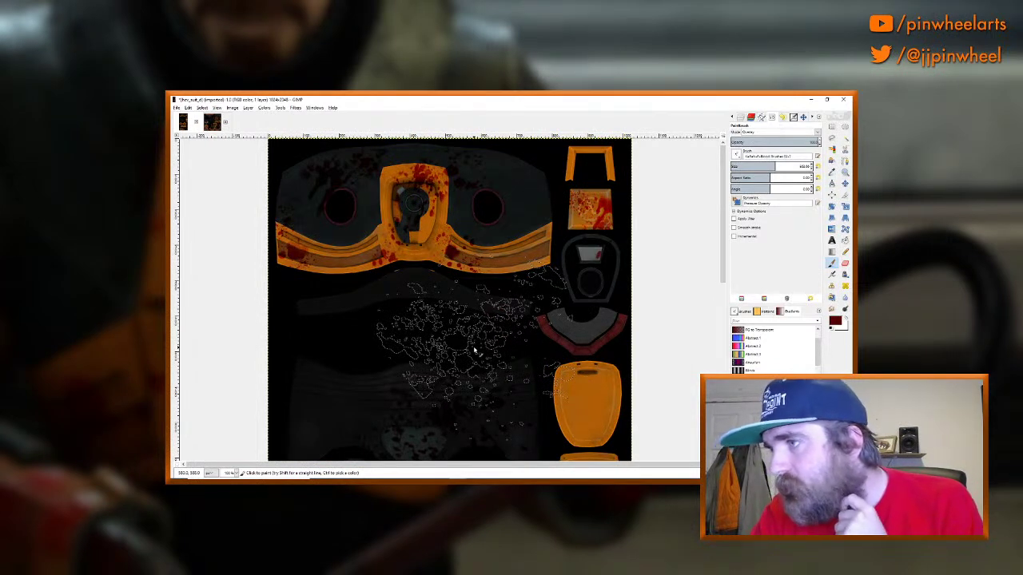
{"action": "scroll", "coordinate": [474, 350], "scroll_direction": "down", "scroll_amount": 5}
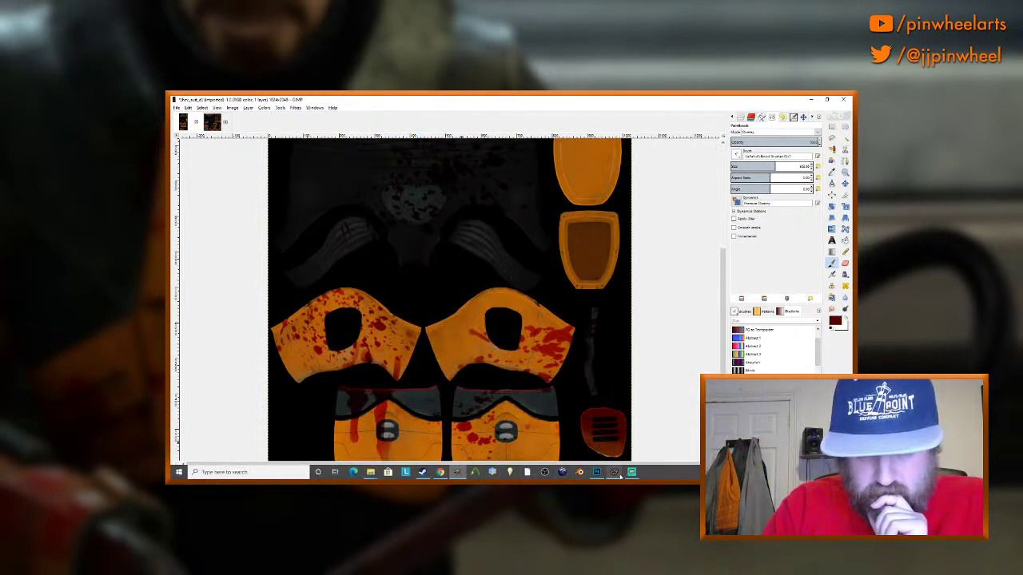
{"action": "mouse_move", "coordinate": [632, 470]}
{"action": "left_click", "coordinate": [632, 451]}
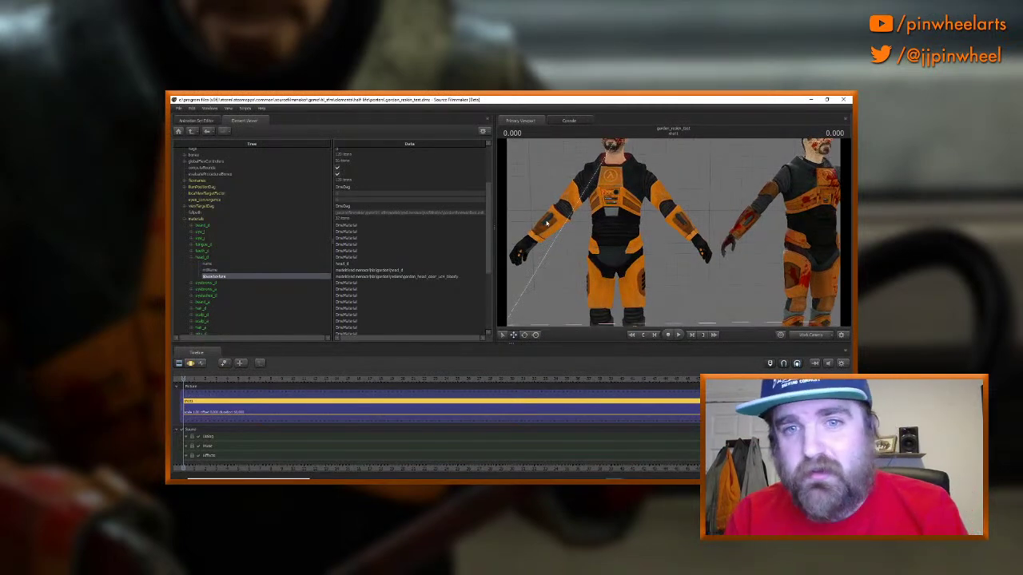
{"action": "left_click_drag", "start_coordinate": [546, 223], "coordinate": [518, 318]}
{"action": "left_click_drag", "start_coordinate": [673, 232], "coordinate": [583, 228]}
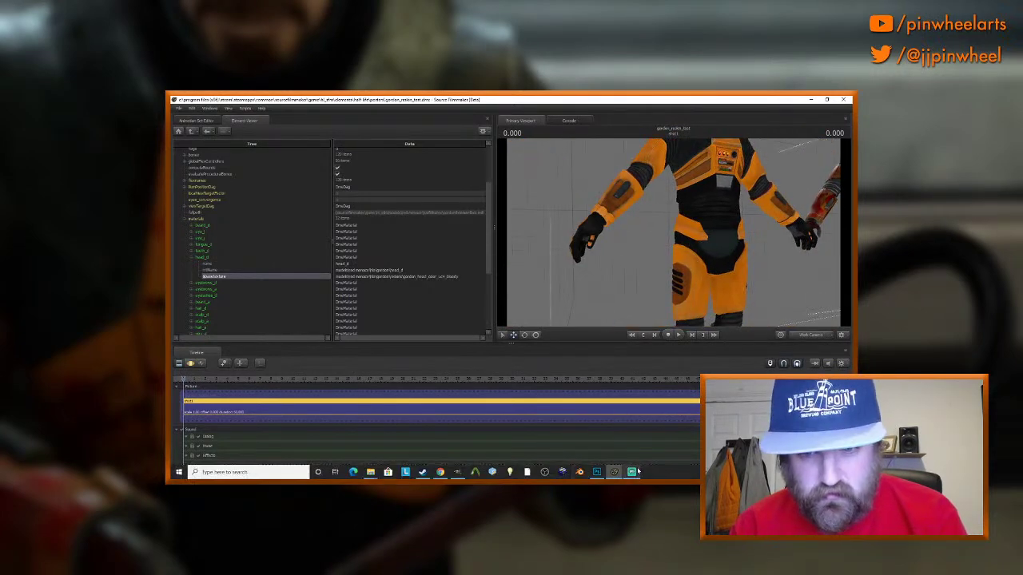
Step: Compare Gordon's bloodied face with his clean suit, then locate and expand the hev_suit_m material in the Element Viewer
{"action": "left_click_drag", "start_coordinate": [675, 259], "coordinate": [675, 233]}
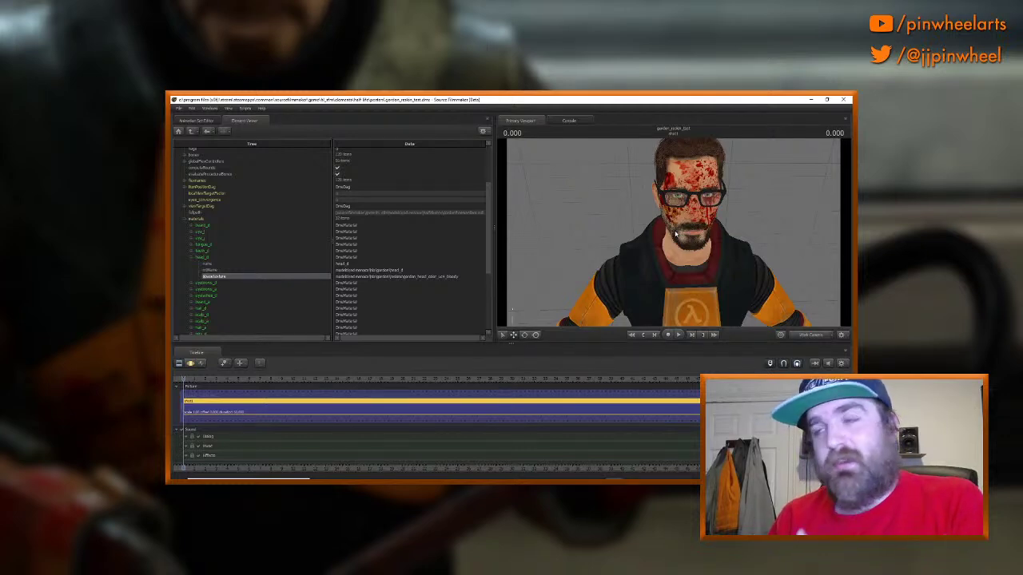
{"action": "mouse_move", "coordinate": [676, 233]}
{"action": "left_mouse_down"}
{"action": "mouse_move", "coordinate": [675, 320]}
{"action": "mouse_move", "coordinate": [672, 236]}
{"action": "left_mouse_up"}
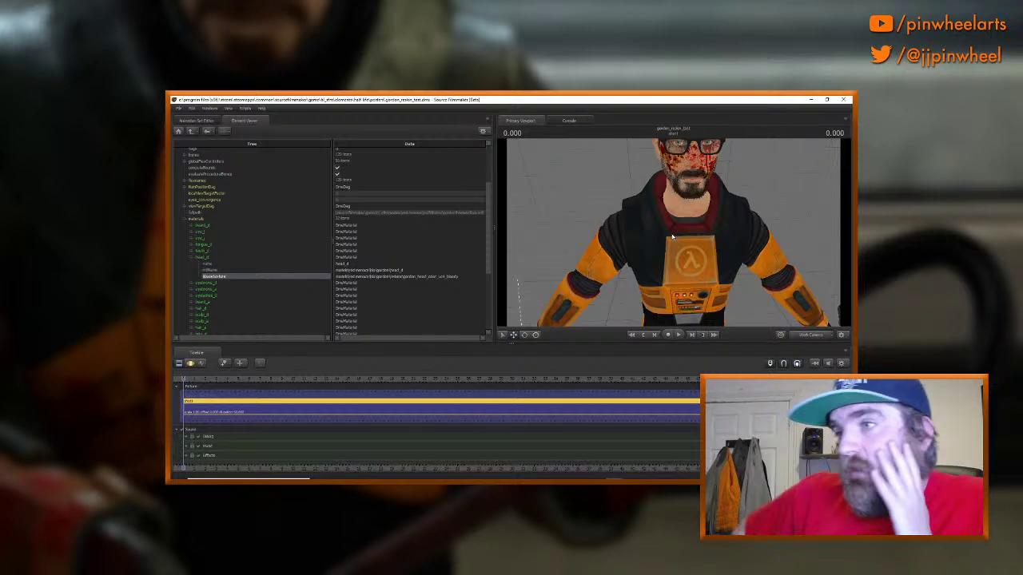
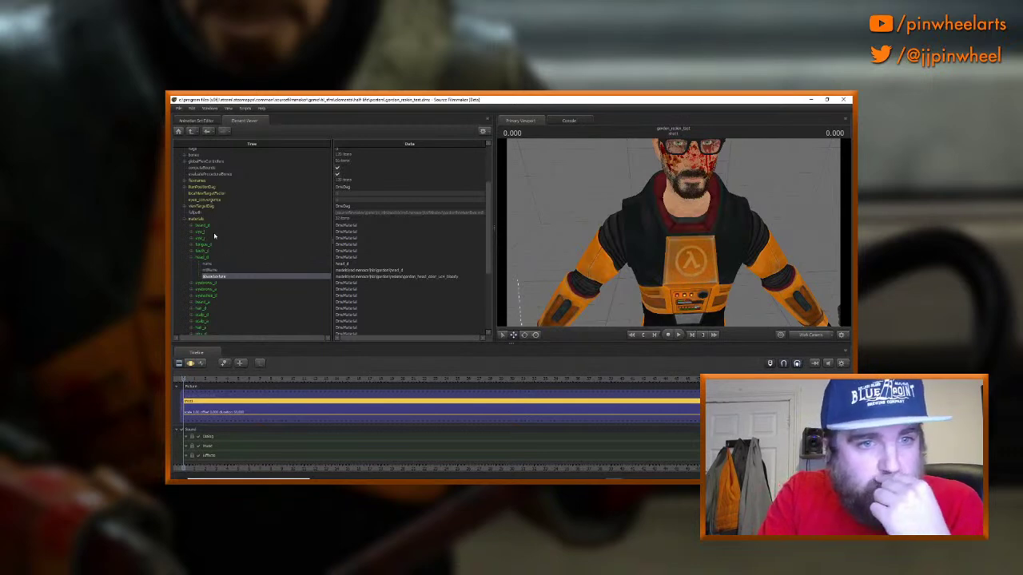
{"action": "scroll", "coordinate": [220, 240], "scroll_direction": "down", "scroll_amount": 5}
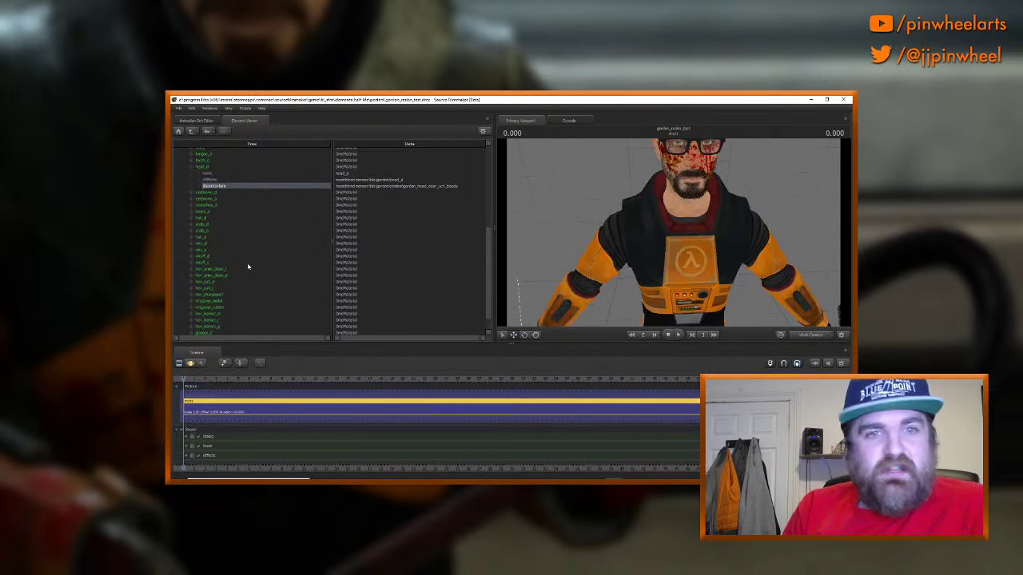
{"action": "left_click", "coordinate": [191, 167]}
{"action": "scroll", "coordinate": [206, 197], "scroll_direction": "up", "scroll_amount": 3}
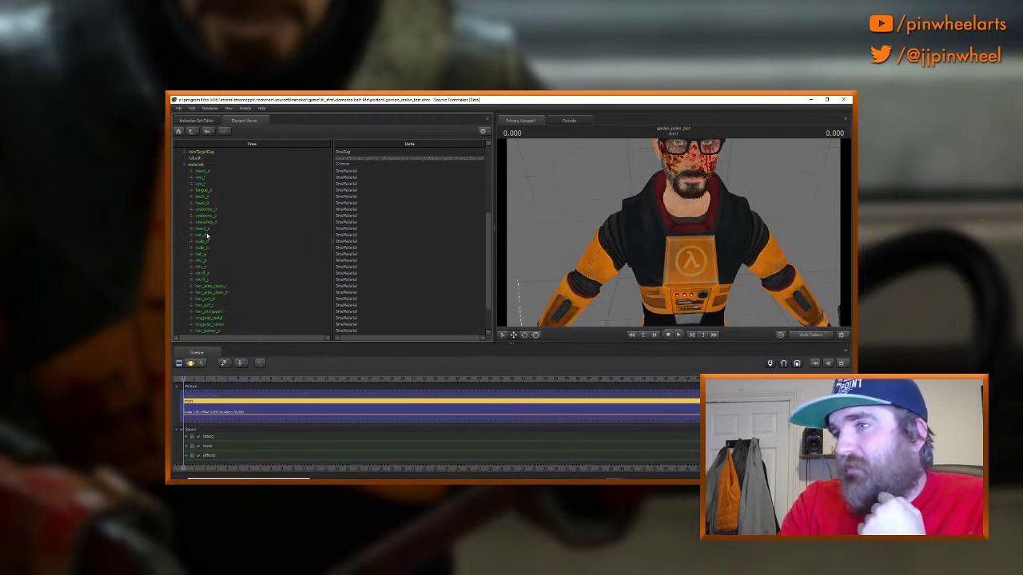
{"action": "scroll", "coordinate": [212, 248], "scroll_direction": "down", "scroll_amount": 2}
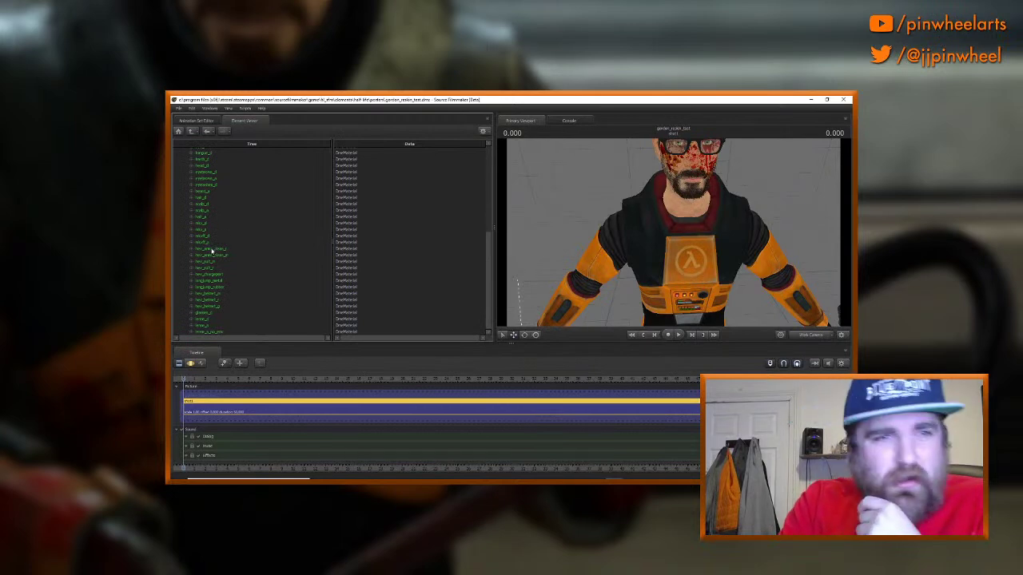
{"action": "scroll", "coordinate": [211, 250], "scroll_direction": "up", "scroll_amount": 1}
{"action": "scroll", "coordinate": [213, 251], "scroll_direction": "up", "scroll_amount": 1}
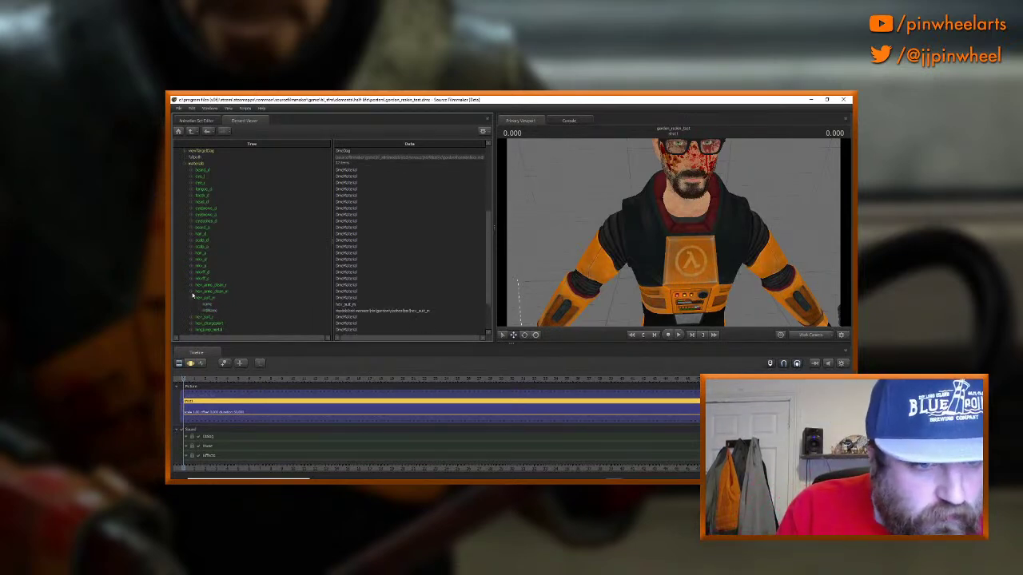
{"action": "scroll", "coordinate": [193, 302], "scroll_direction": "down", "scroll_amount": 3}
{"action": "right_click", "coordinate": [211, 246]}
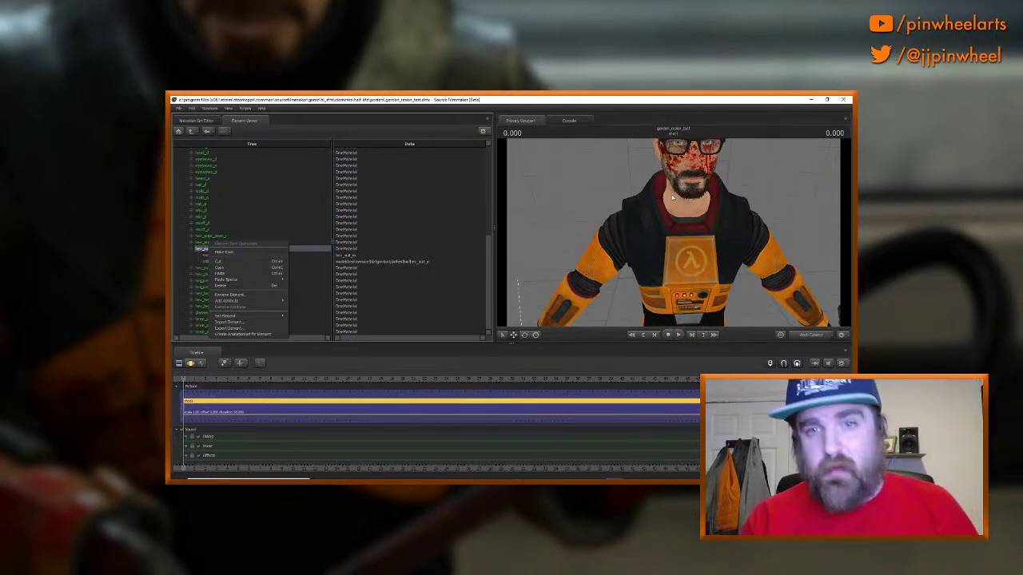
Step: Switch to Chrome, close the YouTube logo and stream overlay search tabs, and close the browser
{"action": "mouse_move", "coordinate": [614, 477]}
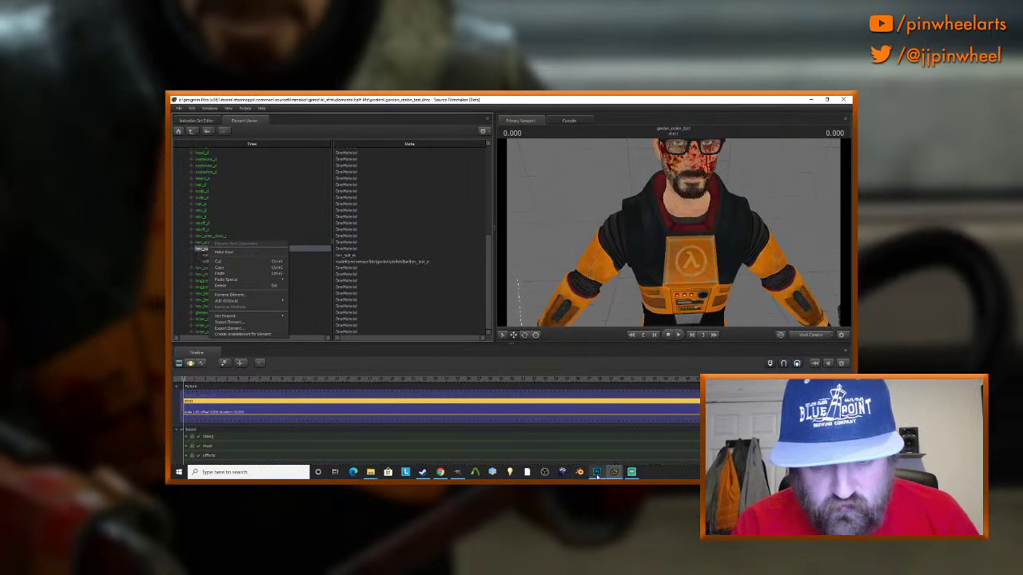
{"action": "mouse_move", "coordinate": [459, 474]}
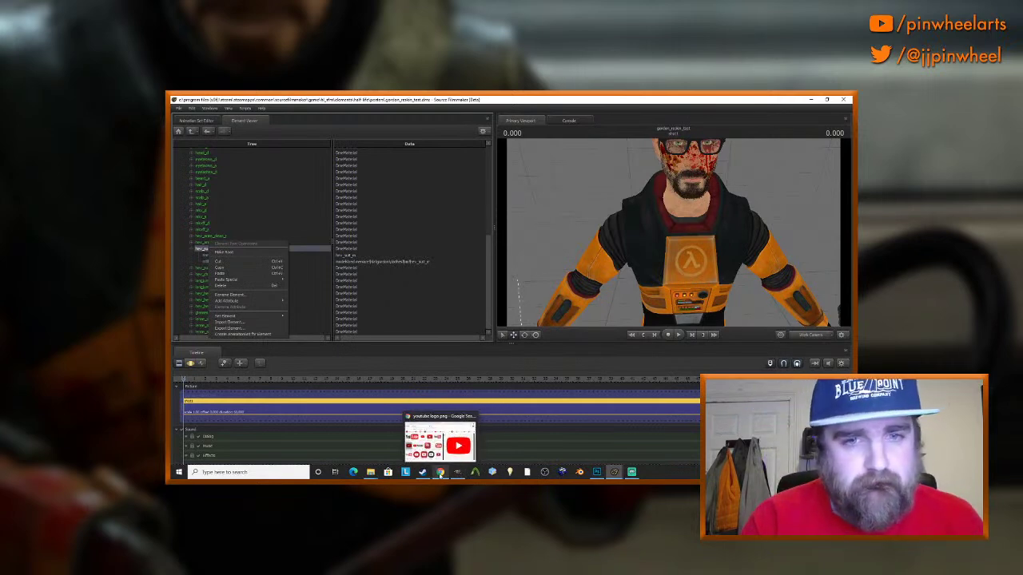
{"action": "left_click", "coordinate": [441, 474]}
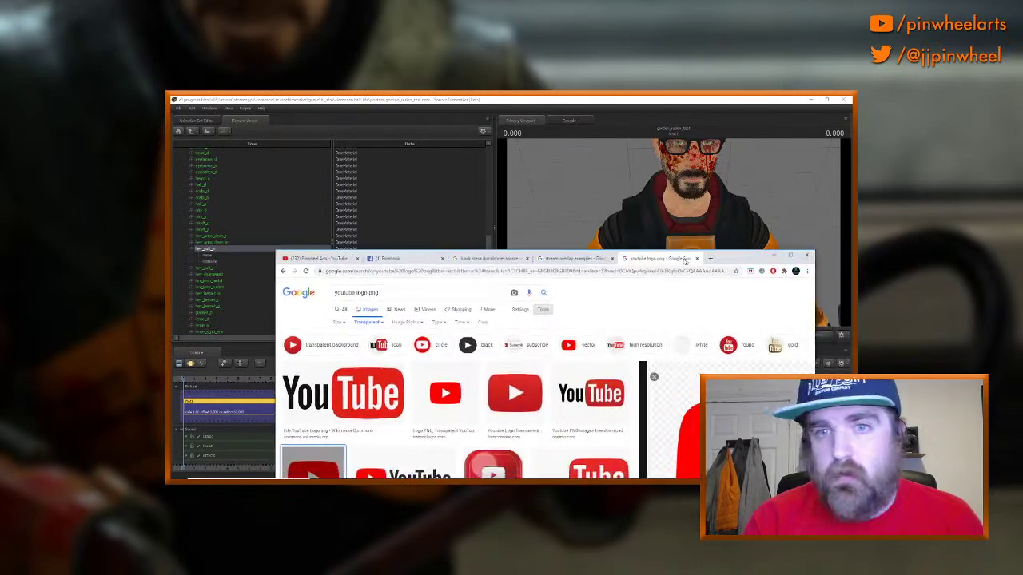
{"action": "left_click_drag", "start_coordinate": [573, 243], "coordinate": [591, 226]}
{"action": "left_click", "coordinate": [697, 220]}
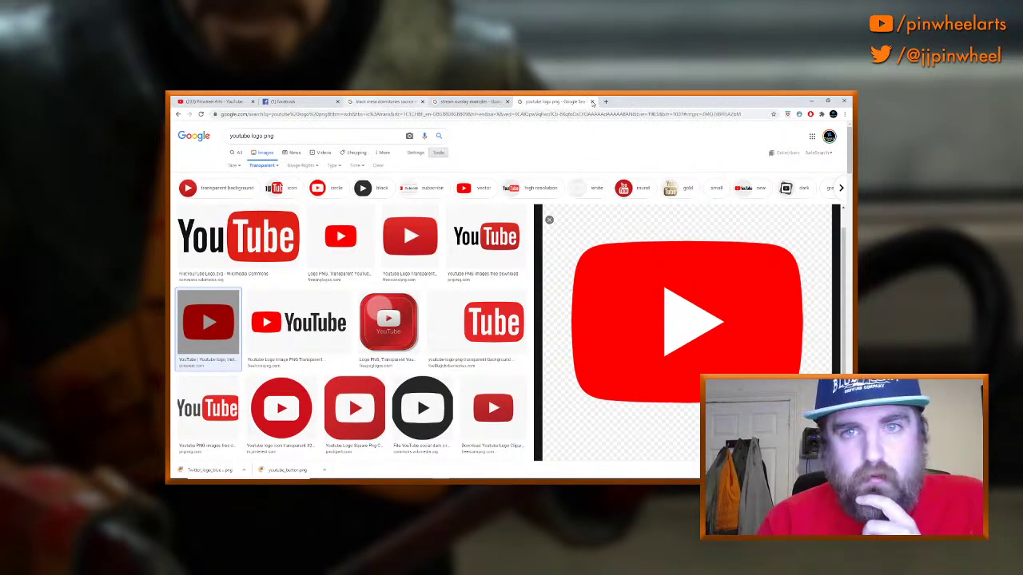
{"action": "left_click_drag", "start_coordinate": [632, 101], "coordinate": [593, 97]}
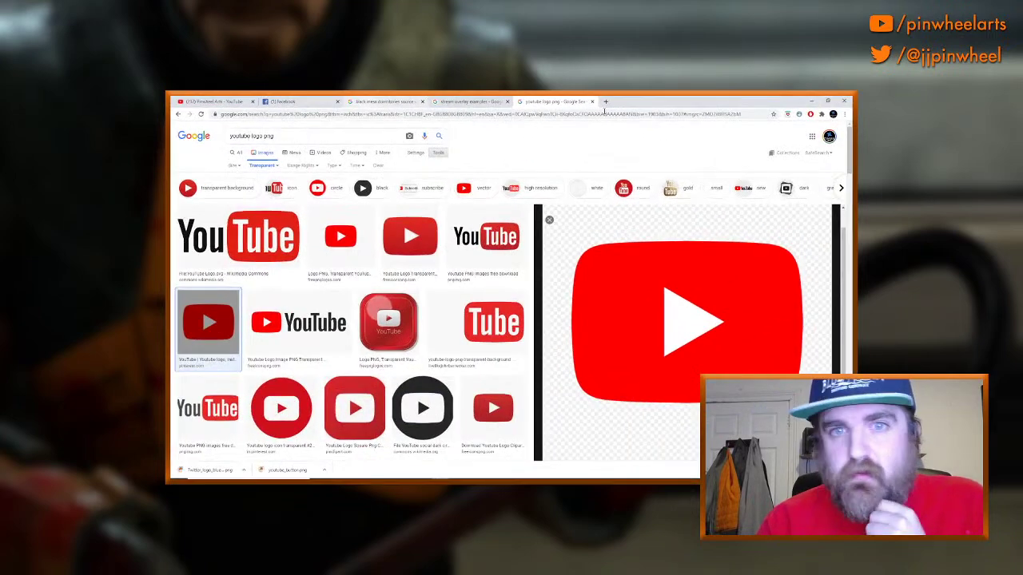
{"action": "left_click", "coordinate": [593, 101]}
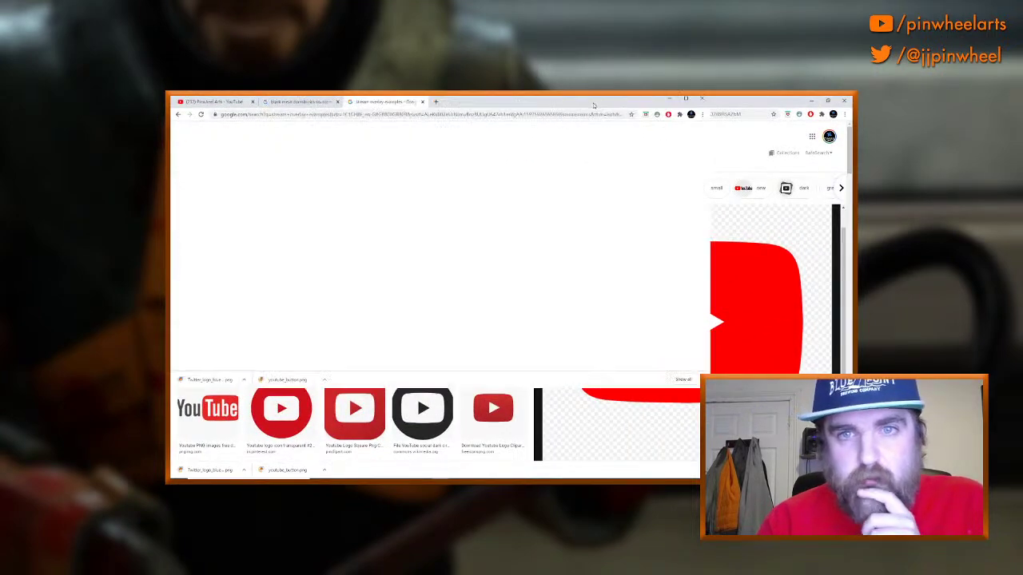
{"action": "left_click", "coordinate": [422, 101]}
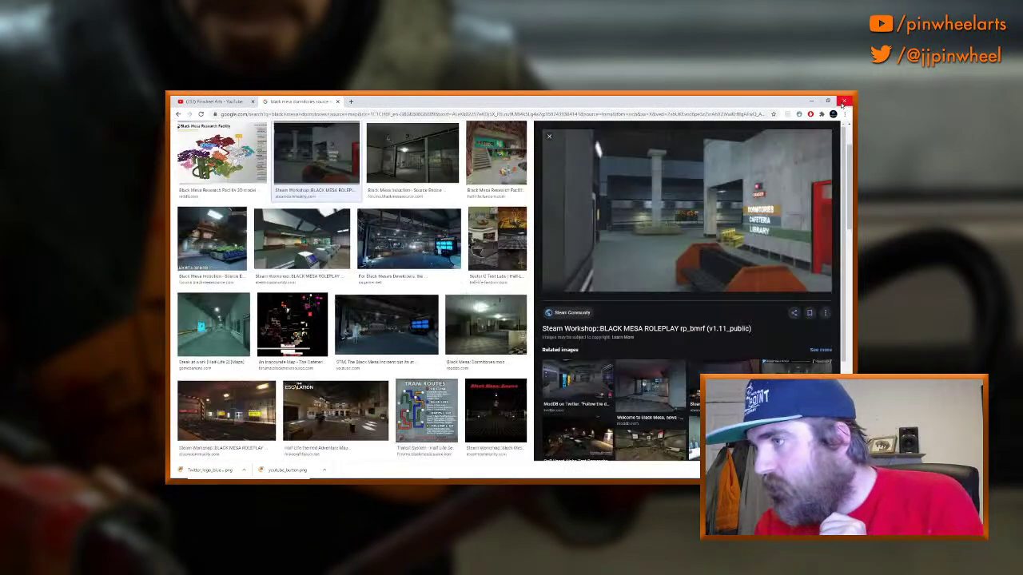
{"action": "left_click", "coordinate": [843, 102]}
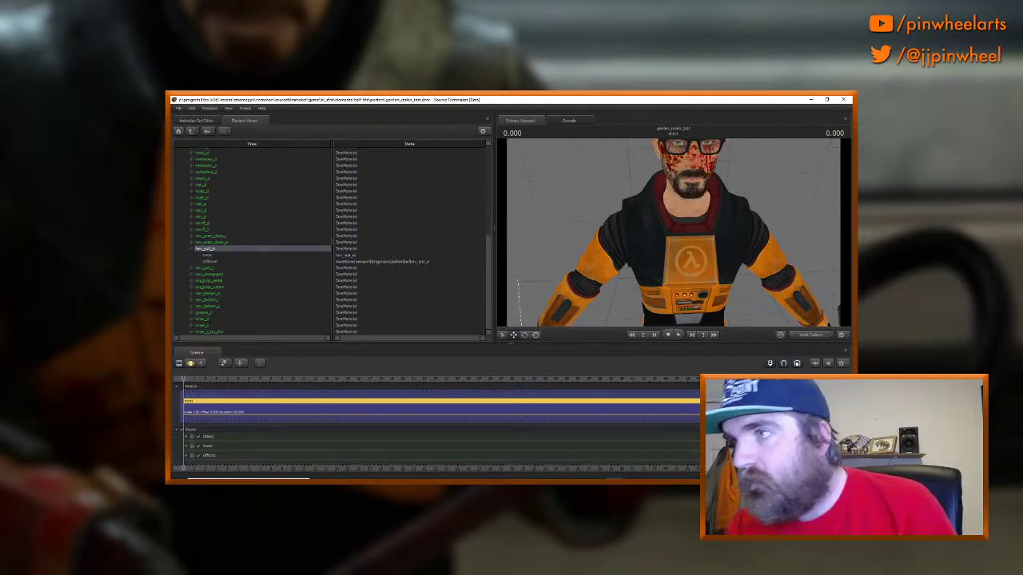
{"action": "mouse_move", "coordinate": [560, 475]}
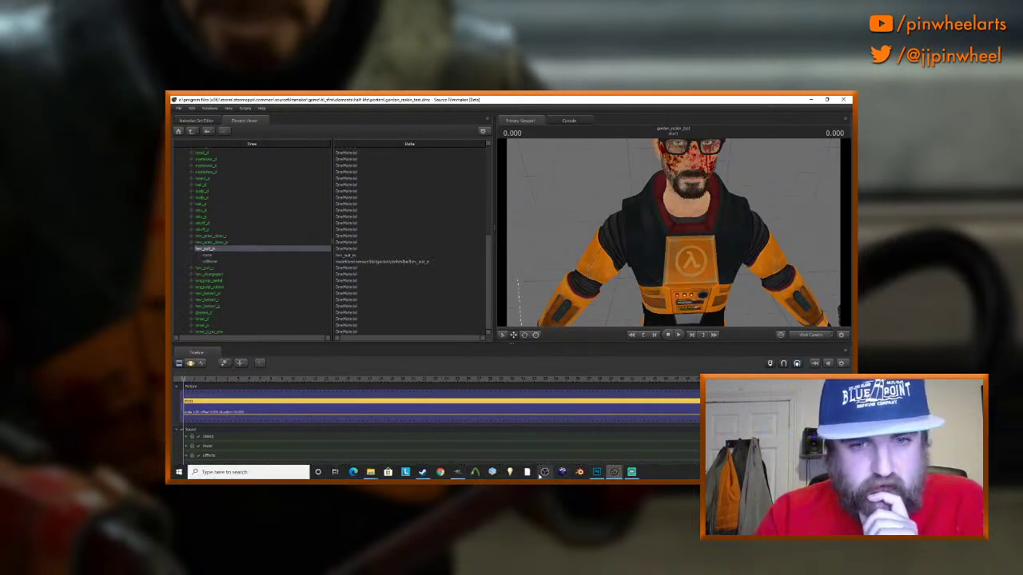
{"action": "left_click", "coordinate": [370, 472]}
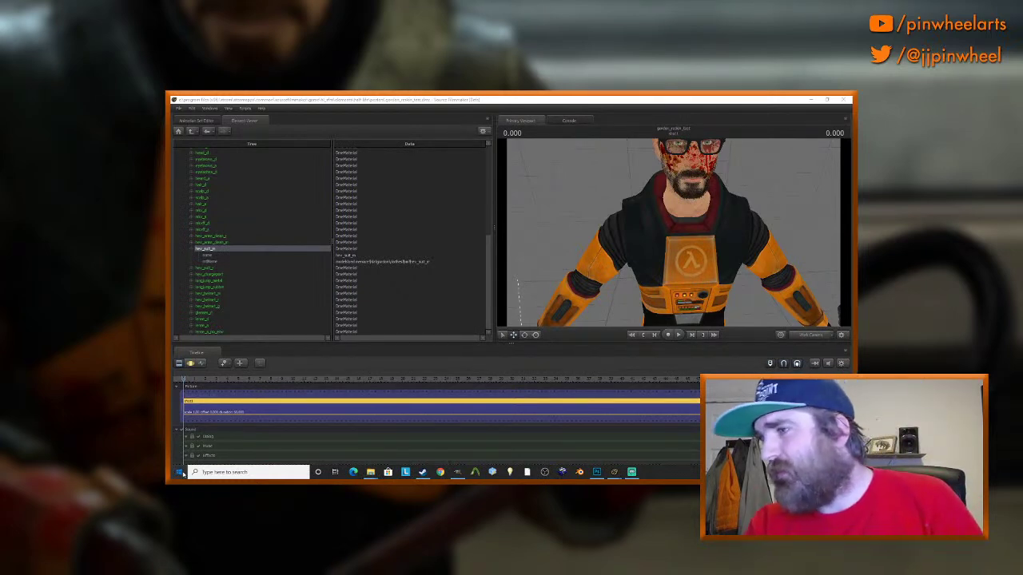
{"action": "left_click", "coordinate": [180, 473]}
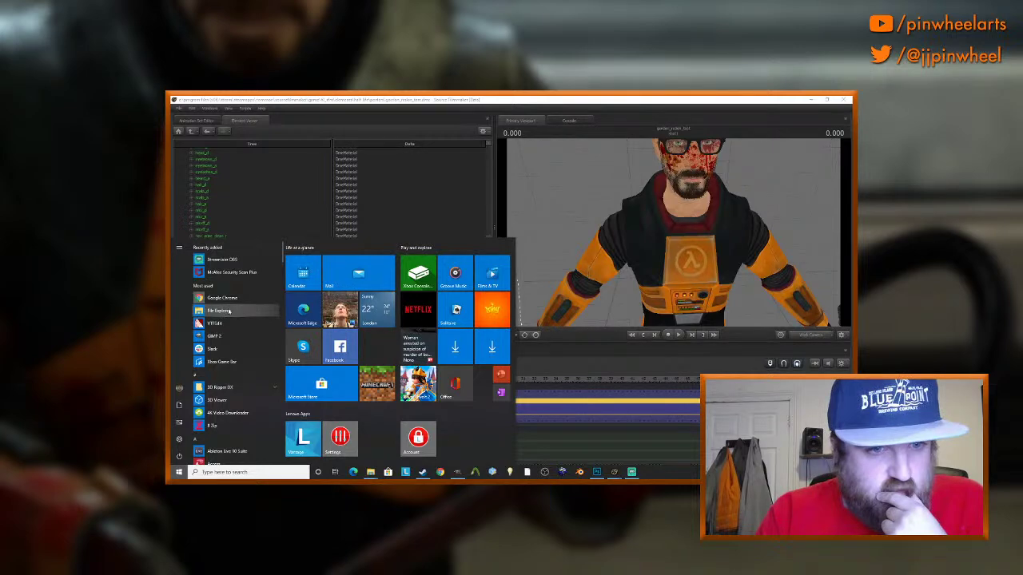
{"action": "scroll", "coordinate": [229, 320], "scroll_direction": "down", "scroll_amount": 5}
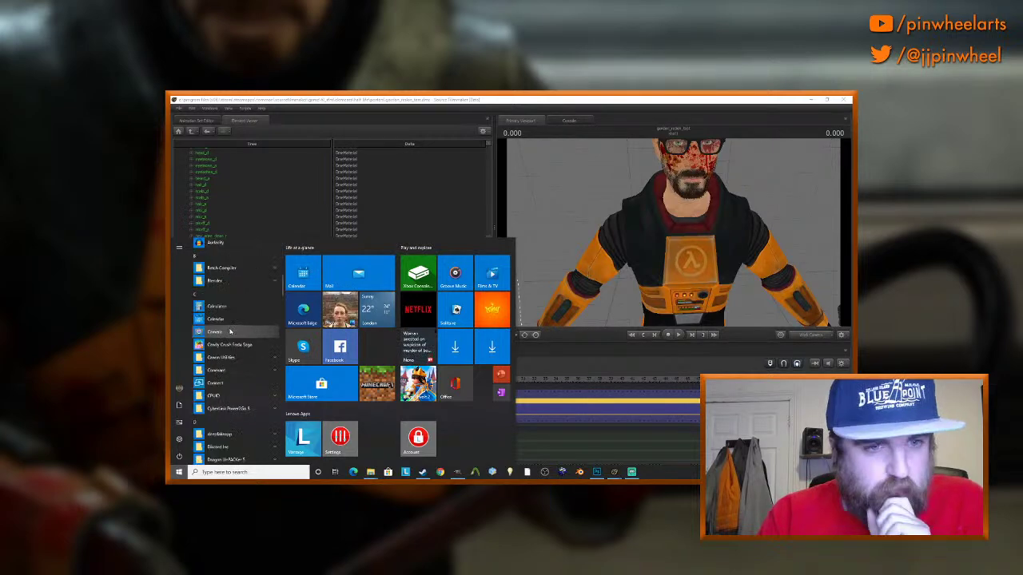
{"action": "scroll", "coordinate": [232, 334], "scroll_direction": "down", "scroll_amount": 4}
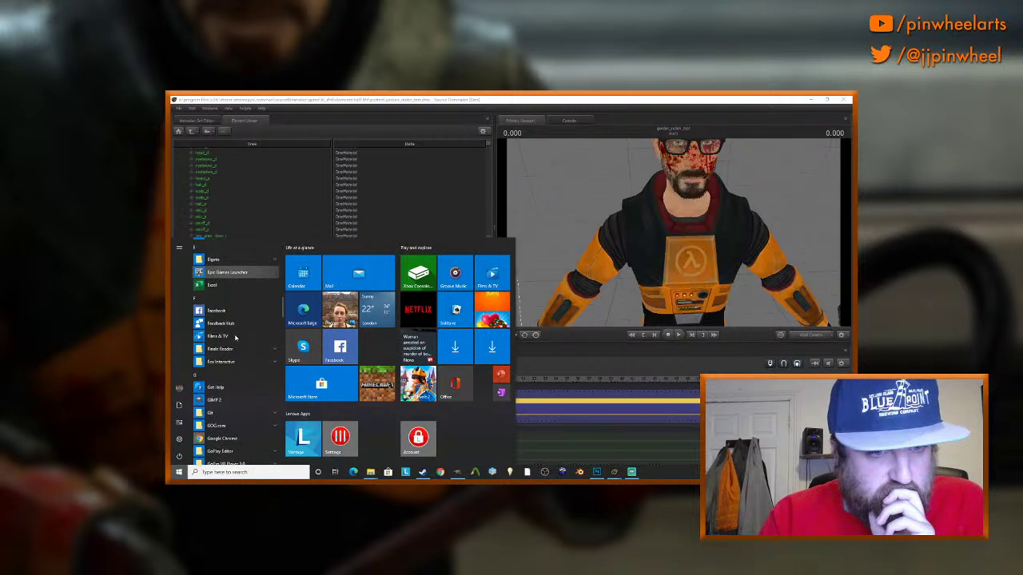
{"action": "scroll", "coordinate": [235, 338], "scroll_direction": "down", "scroll_amount": 10}
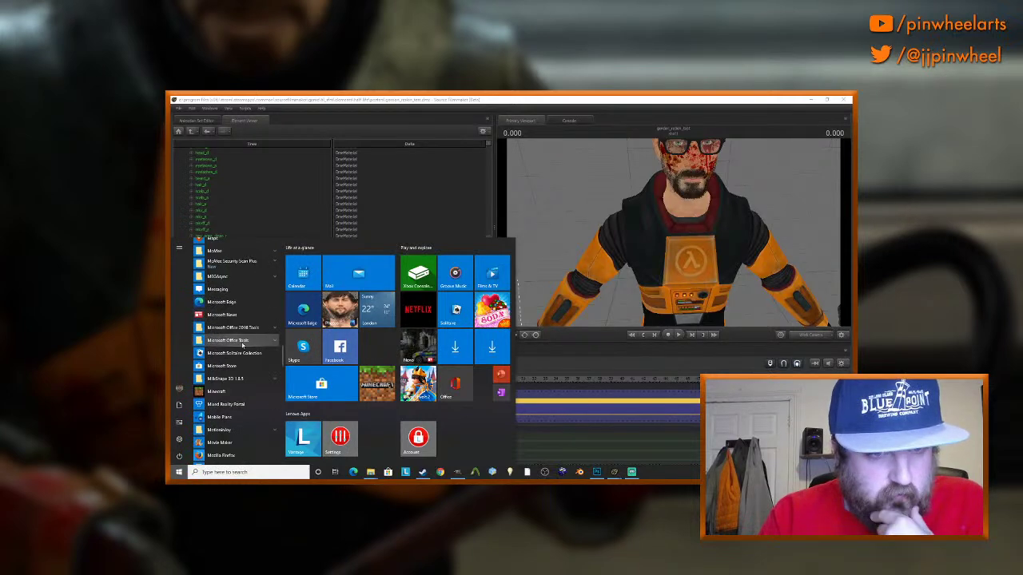
{"action": "left_click", "coordinate": [662, 441]}
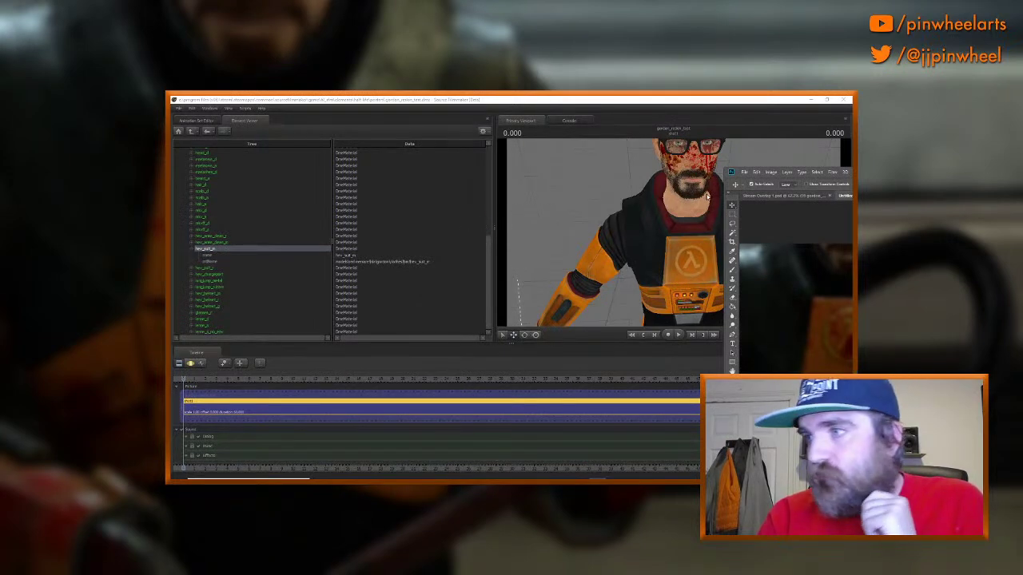
Step: Bring the Photoshop window fully into view and quit Photoshop without saving the untitled document
{"action": "left_click_drag", "start_coordinate": [849, 172], "coordinate": [521, 148]}
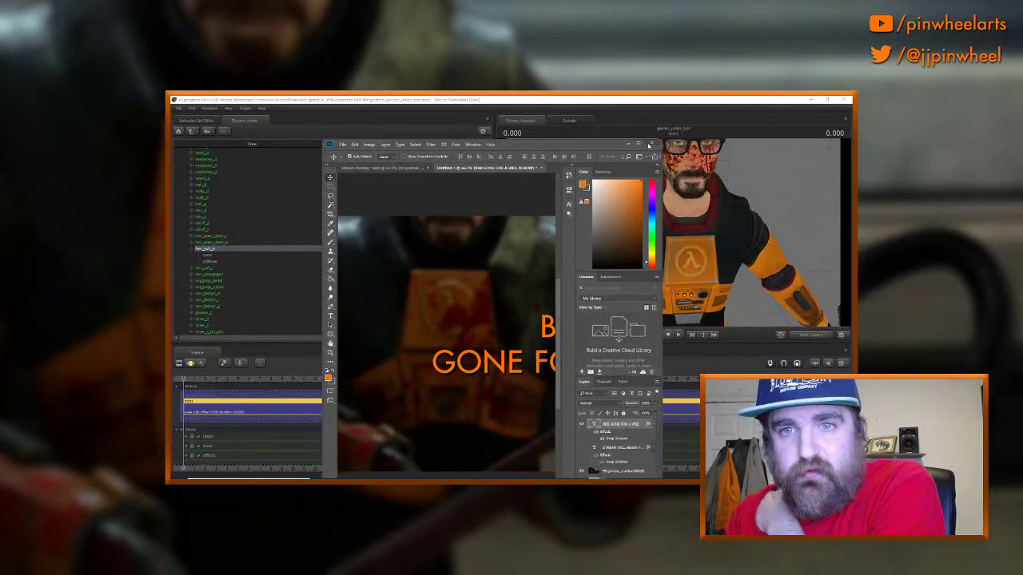
{"action": "left_click", "coordinate": [652, 145]}
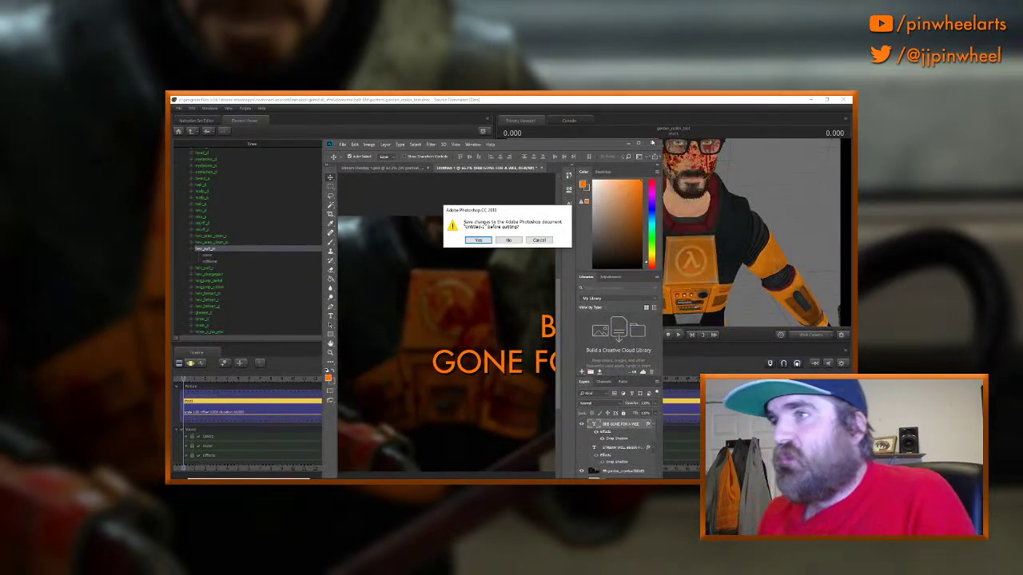
{"action": "left_click", "coordinate": [518, 240]}
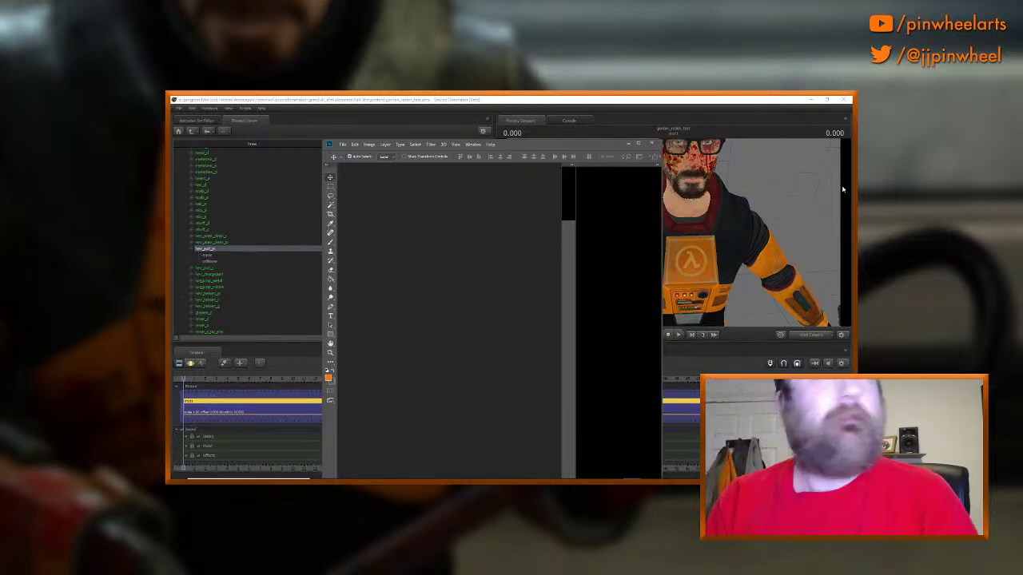
{"action": "left_click", "coordinate": [843, 189]}
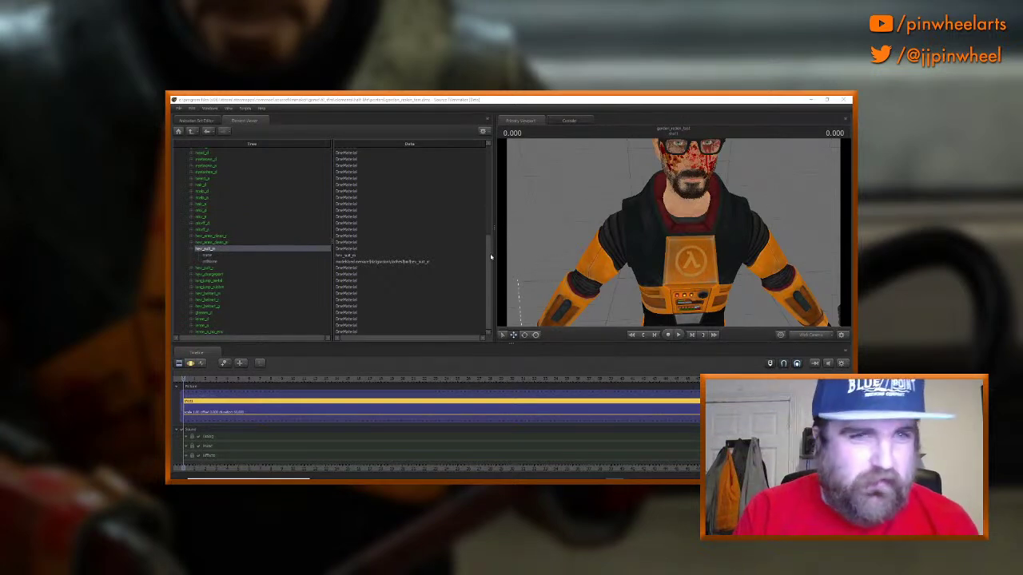
Step: Add a string attribute named $basetexture to the hev_suit_m material in Source Filmmaker's Element Viewer
{"action": "right_click", "coordinate": [218, 247]}
{"action": "mouse_move", "coordinate": [266, 300]}
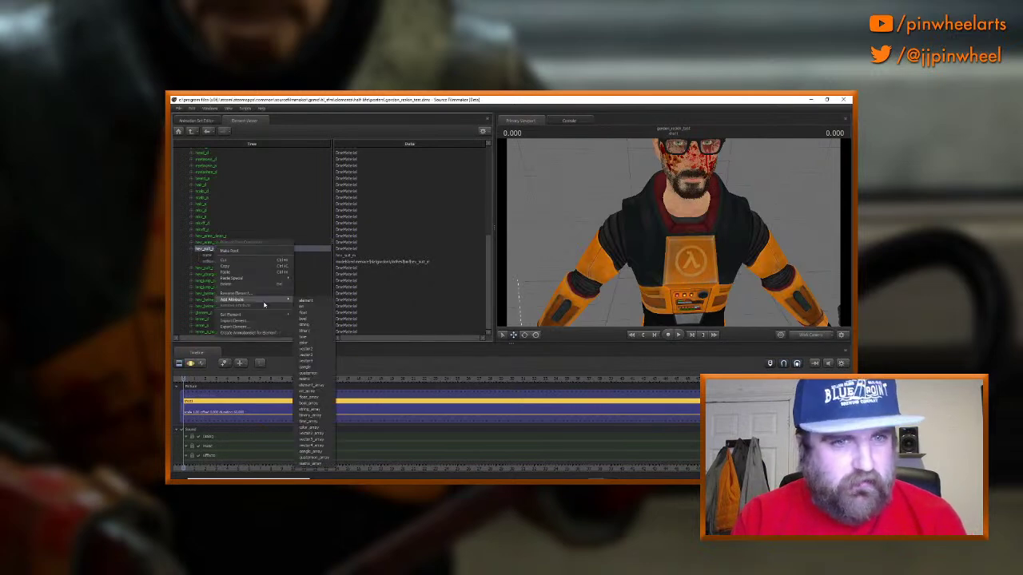
{"action": "left_click", "coordinate": [316, 323]}
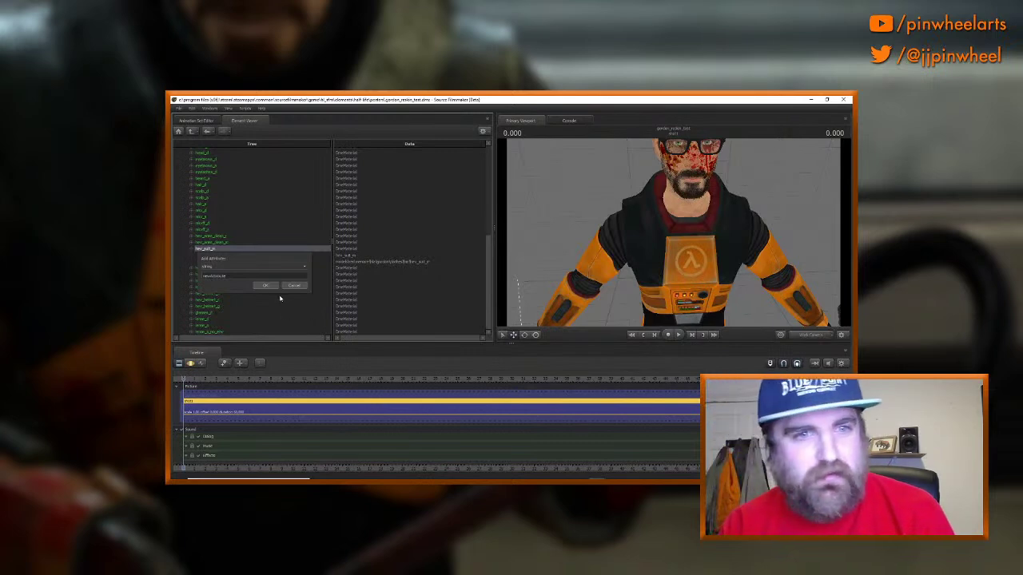
{"action": "left_click_drag", "start_coordinate": [227, 276], "coordinate": [171, 273]}
{"action": "type", "text": "s"}
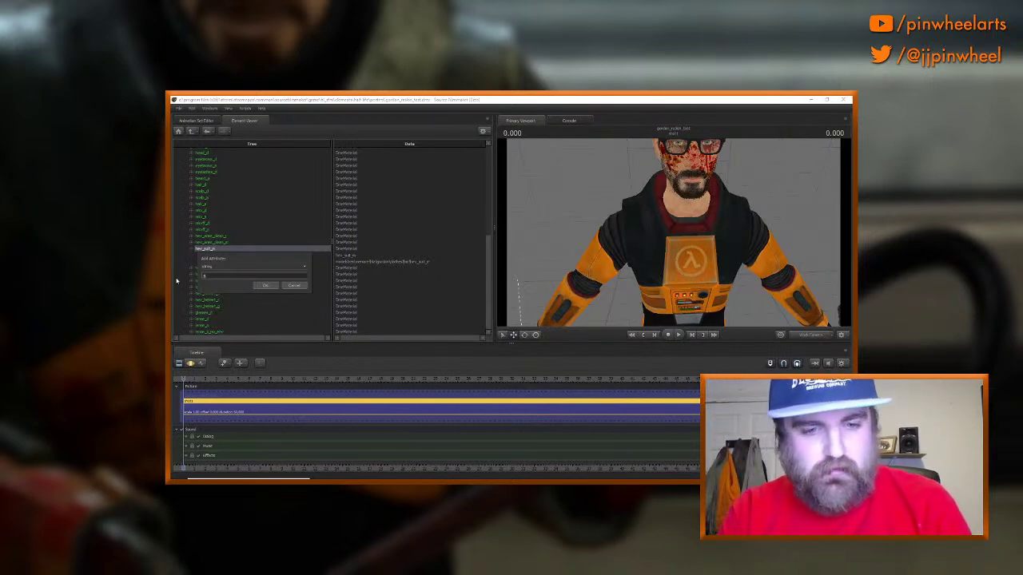
{"action": "type", "text": "basetexture"}
{"action": "key", "text": "Return"}
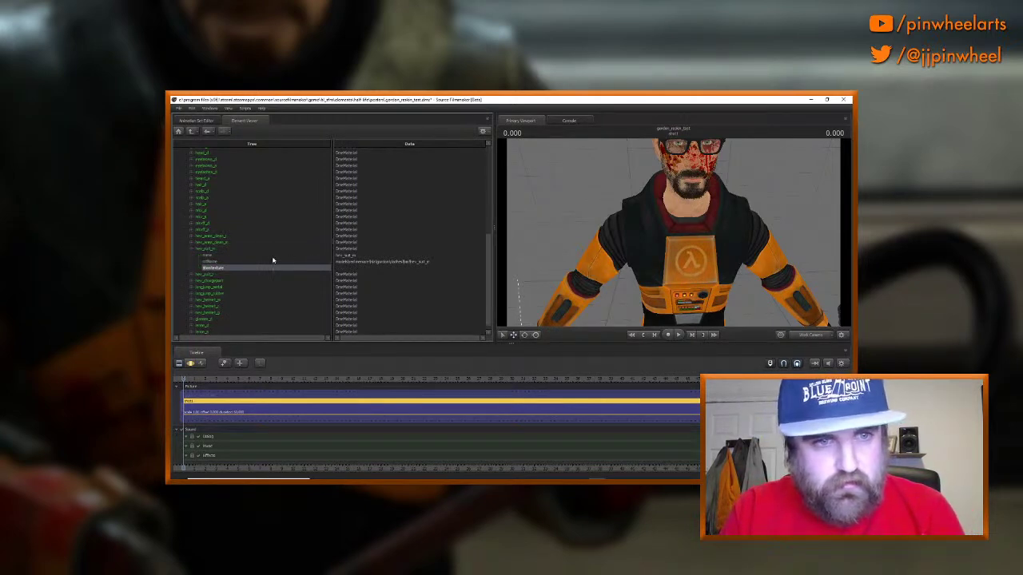
Step: Delete the added $basetexture attribute from hev_suit_m and collapse that material in the Element Viewer
{"action": "key", "text": "Delete"}
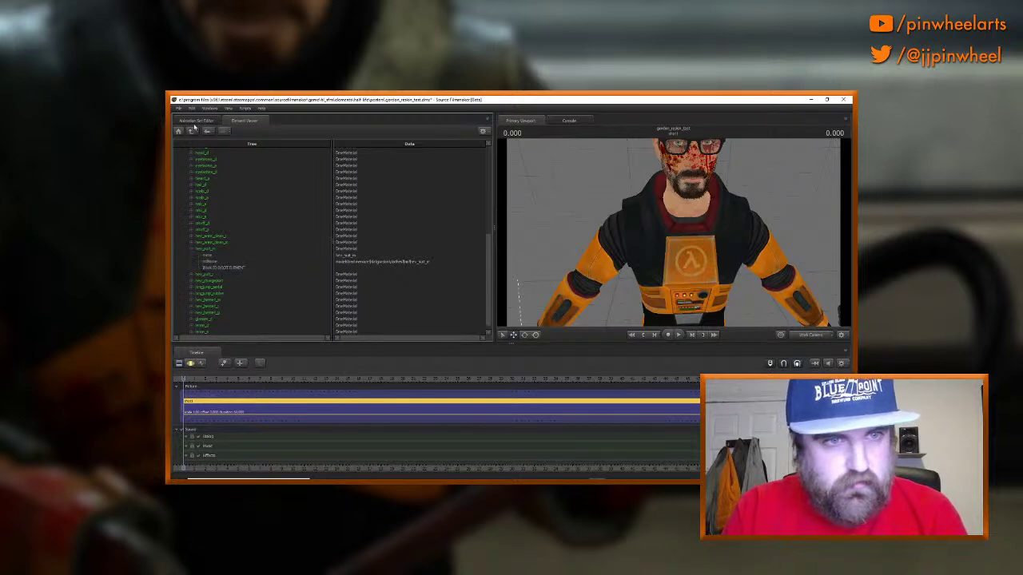
{"action": "left_click", "coordinate": [195, 122]}
{"action": "left_click", "coordinate": [262, 120]}
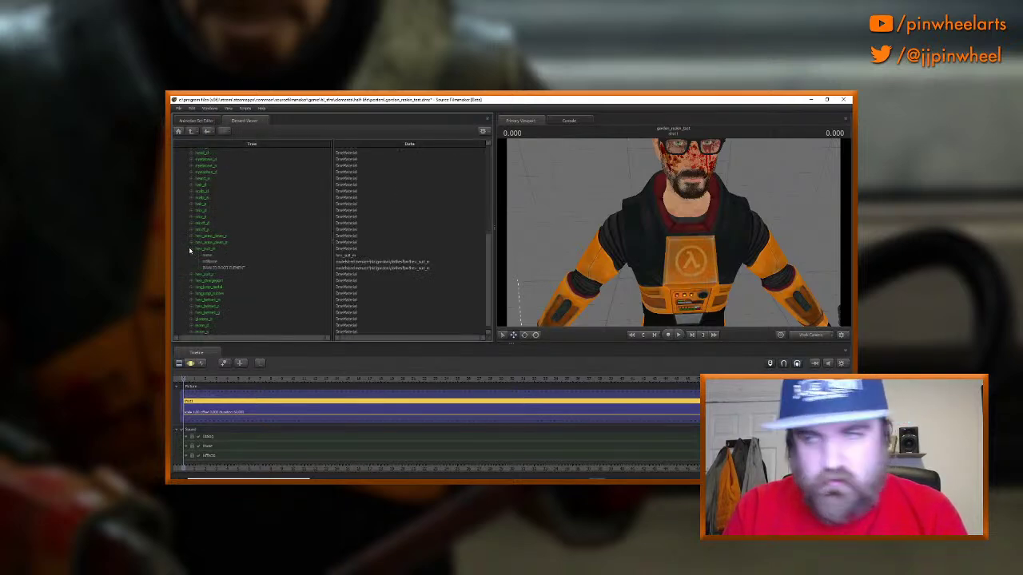
{"action": "left_click", "coordinate": [191, 251]}
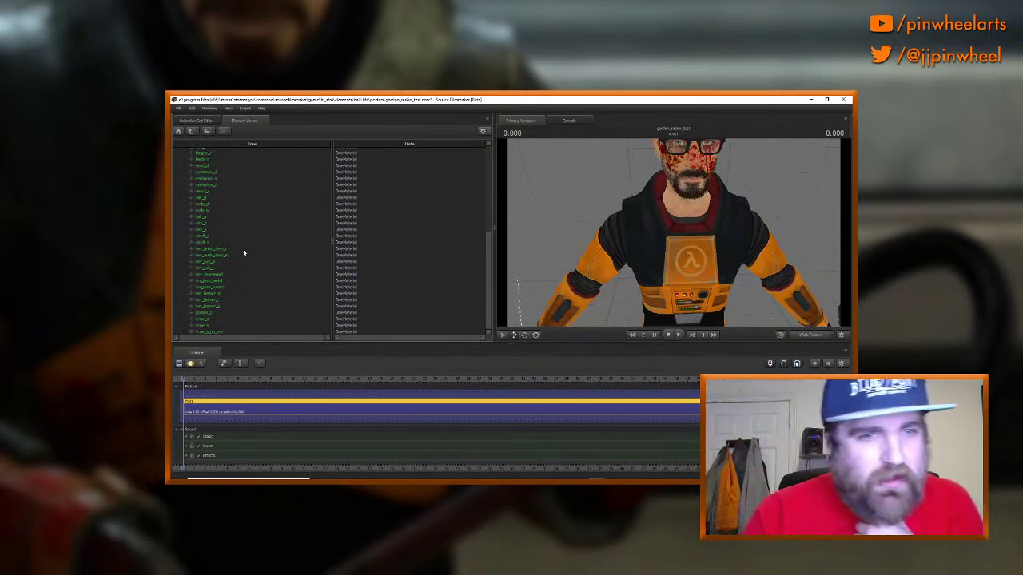
{"action": "scroll", "coordinate": [244, 253], "scroll_direction": "up", "scroll_amount": 3}
{"action": "scroll", "coordinate": [250, 260], "scroll_direction": "down", "scroll_amount": 3}
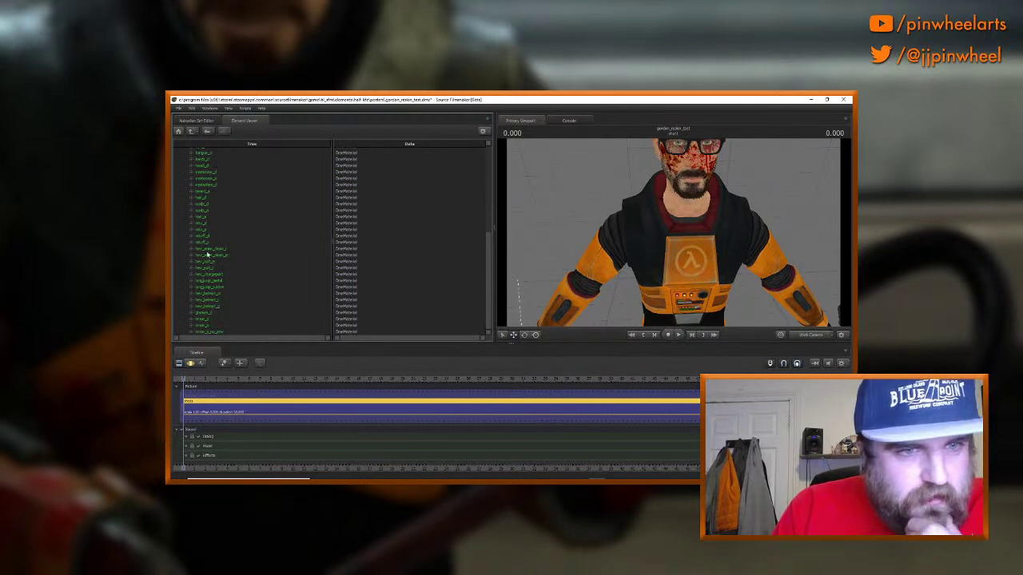
Step: Switch to File Explorer, open Gordon's Clothes > BM materials folder and look through the HEV texture and material files
{"action": "scroll", "coordinate": [214, 245], "scroll_direction": "up", "scroll_amount": 2}
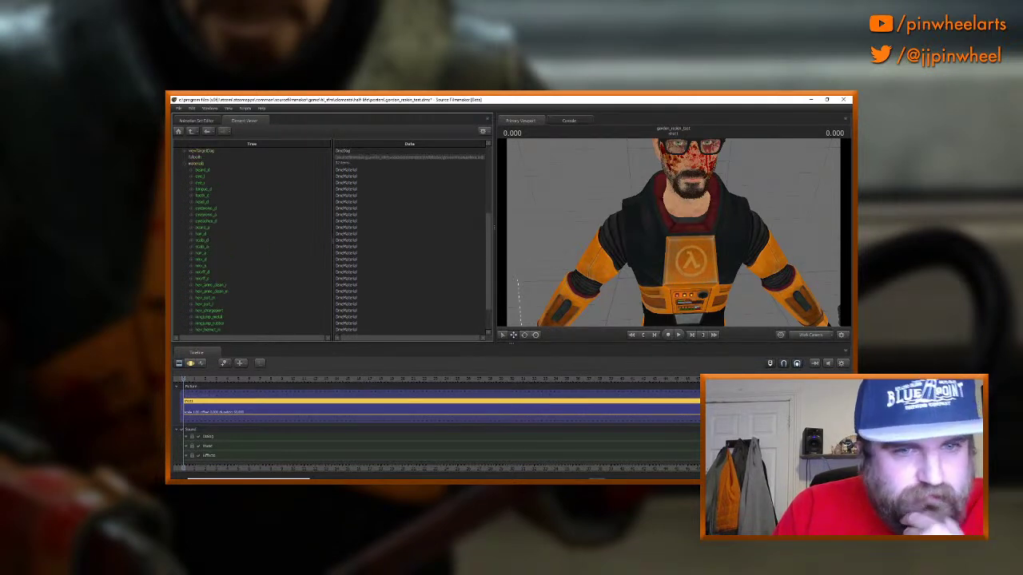
{"action": "mouse_move", "coordinate": [370, 472]}
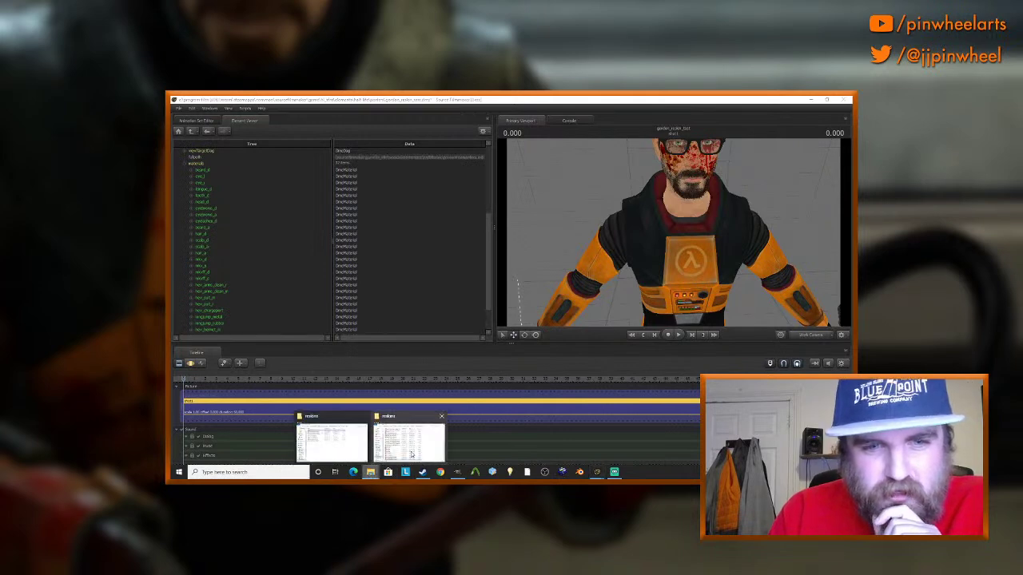
{"action": "mouse_move", "coordinate": [410, 453]}
{"action": "mouse_move", "coordinate": [359, 444]}
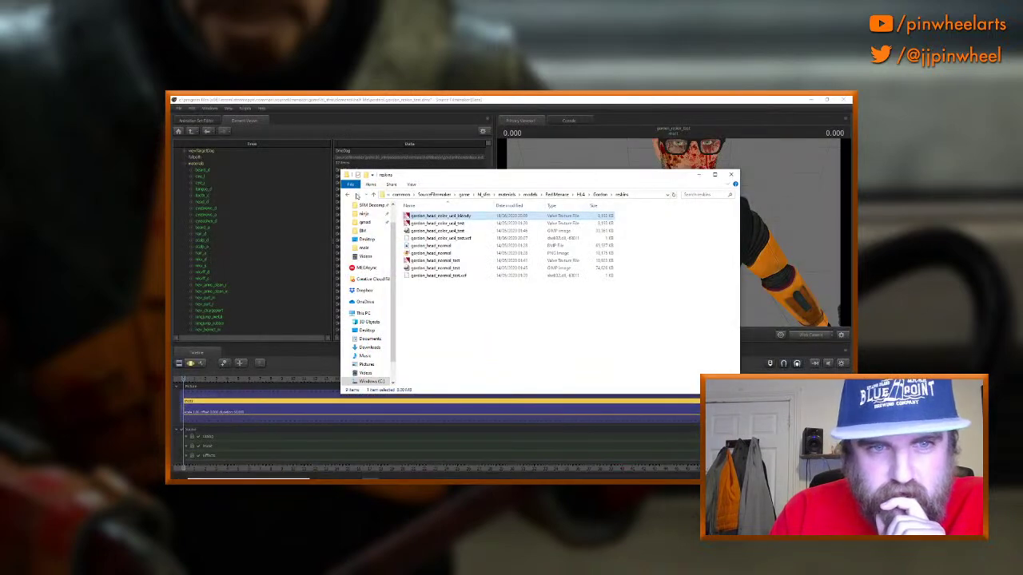
{"action": "left_click", "coordinate": [346, 196]}
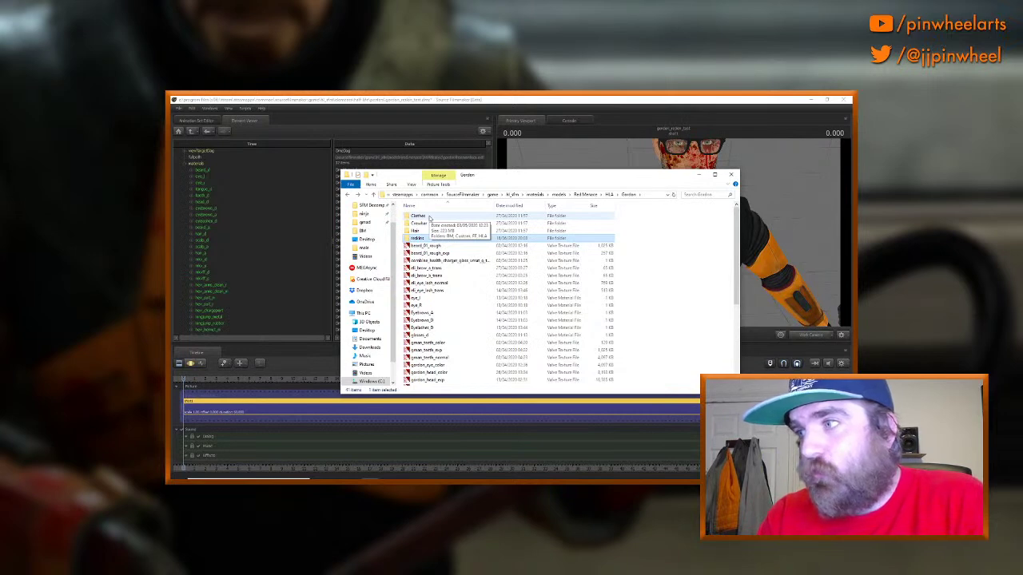
{"action": "double_click", "coordinate": [428, 217]}
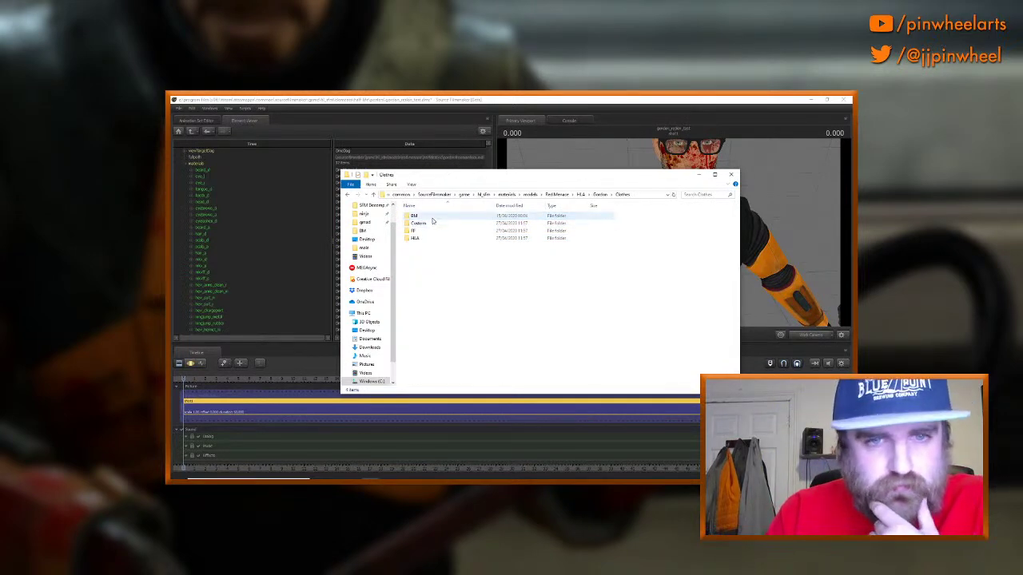
{"action": "double_click", "coordinate": [414, 216]}
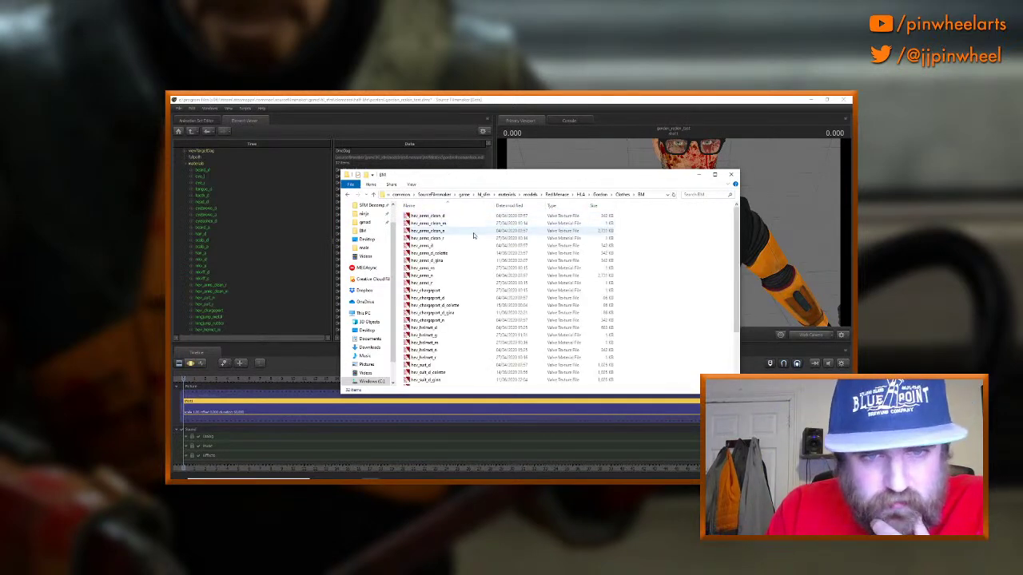
{"action": "scroll", "coordinate": [479, 239], "scroll_direction": "down", "scroll_amount": 2}
{"action": "scroll", "coordinate": [479, 255], "scroll_direction": "down", "scroll_amount": 1}
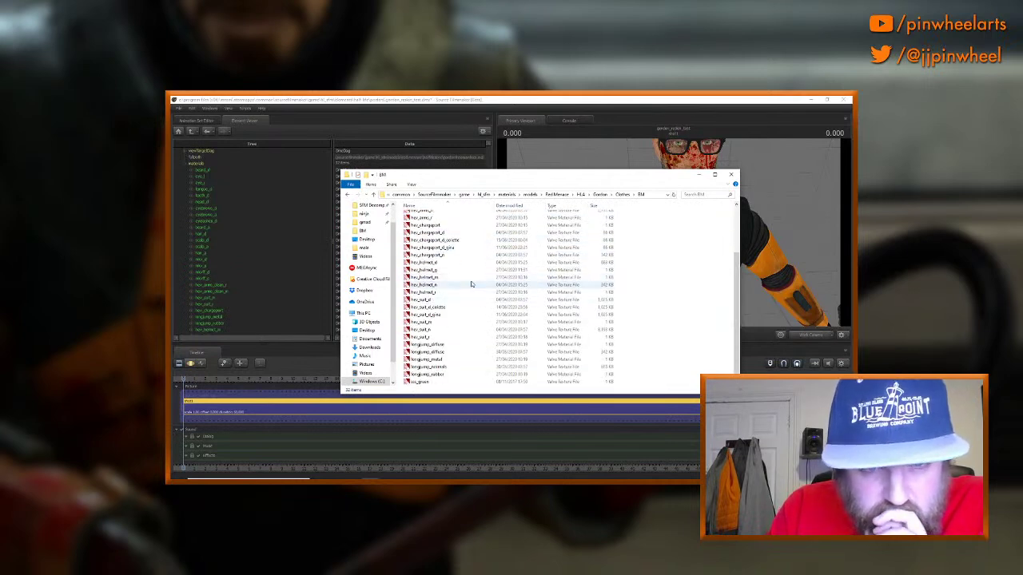
Step: Compare the HEV material names in Source Filmmaker's Element Viewer with the hev_suit files in the BM folder
{"action": "left_click_drag", "start_coordinate": [543, 169], "coordinate": [517, 213]}
{"action": "left_click", "coordinate": [410, 103]}
{"action": "scroll", "coordinate": [268, 245], "scroll_direction": "down", "scroll_amount": 2}
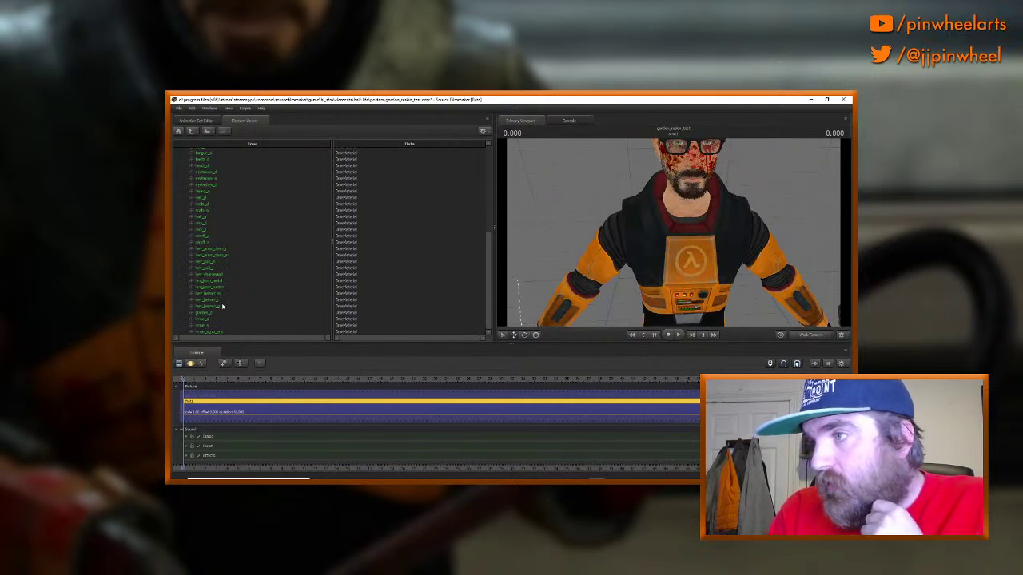
{"action": "scroll", "coordinate": [240, 279], "scroll_direction": "up", "scroll_amount": 5}
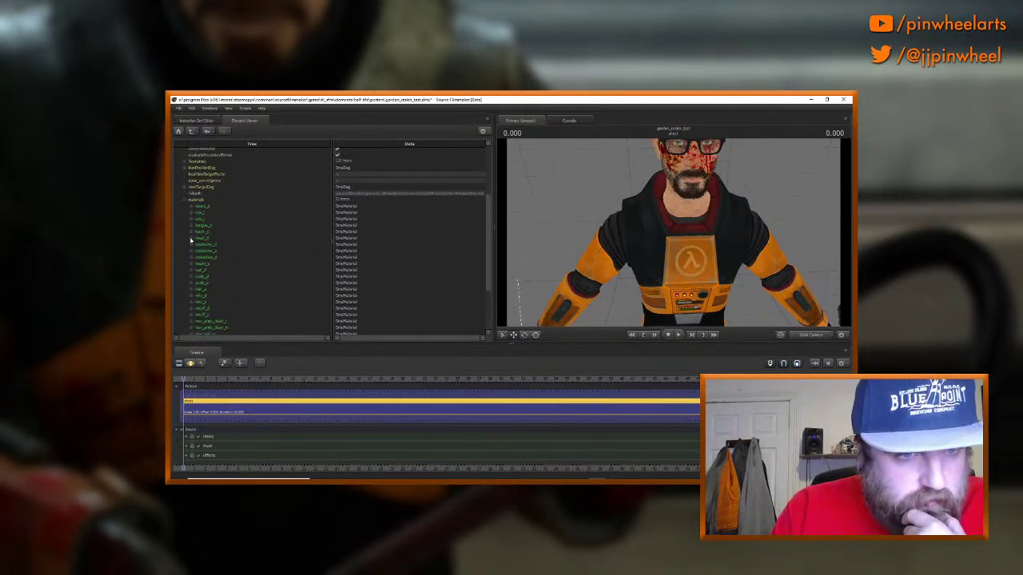
{"action": "scroll", "coordinate": [248, 256], "scroll_direction": "down", "scroll_amount": 4}
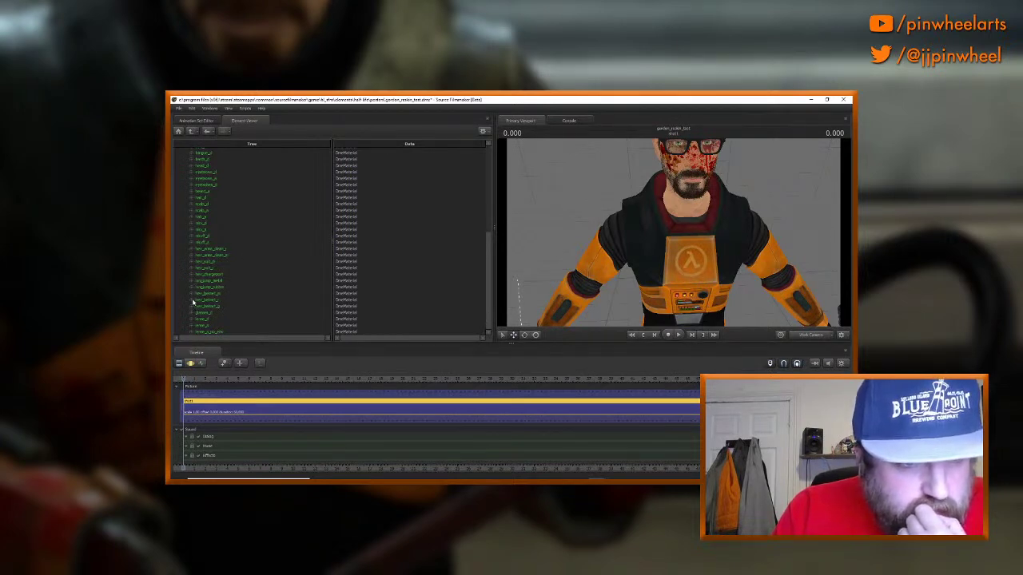
{"action": "left_click", "coordinate": [191, 363]}
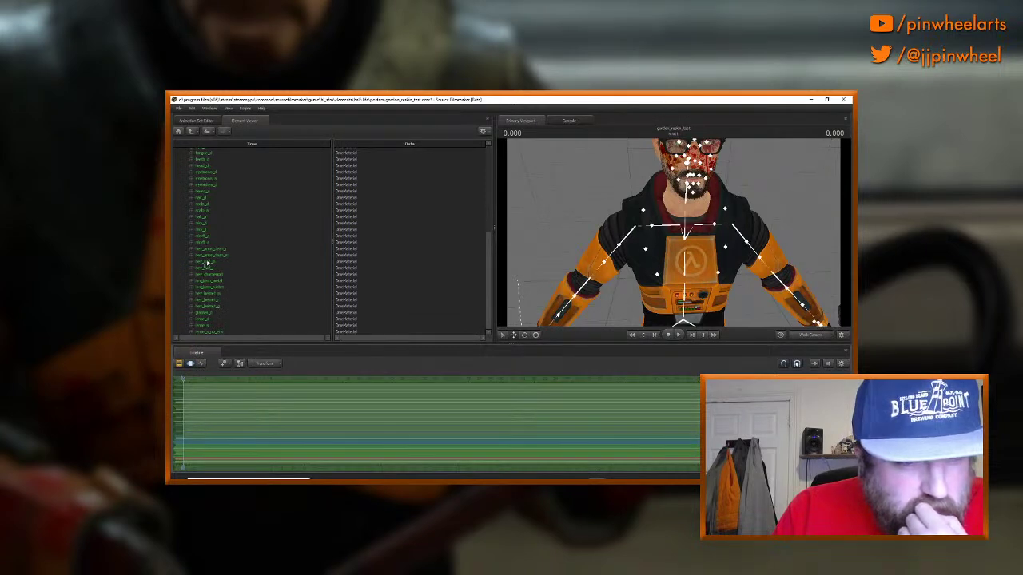
{"action": "left_click", "coordinate": [207, 263]}
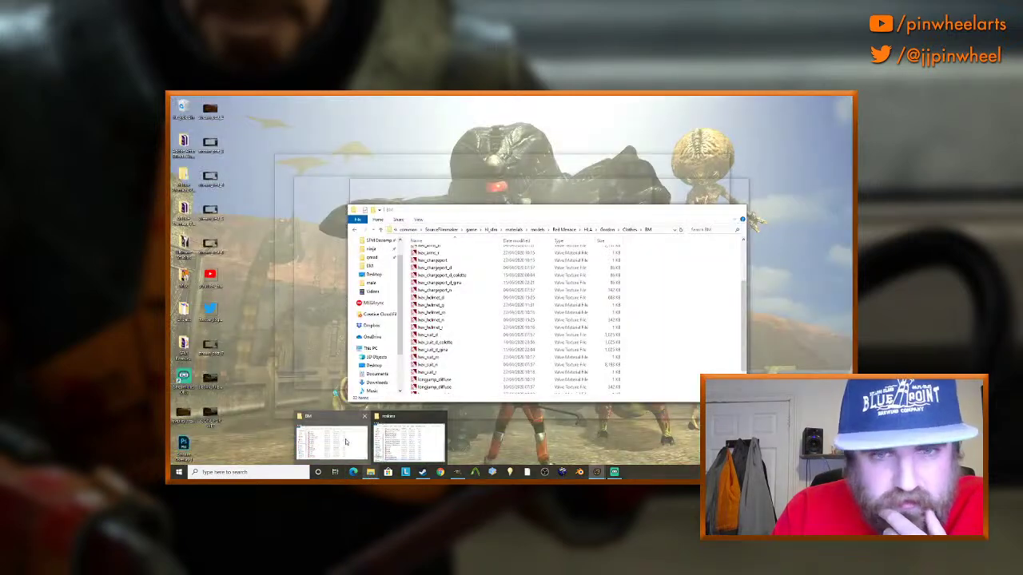
{"action": "left_click", "coordinate": [331, 441]}
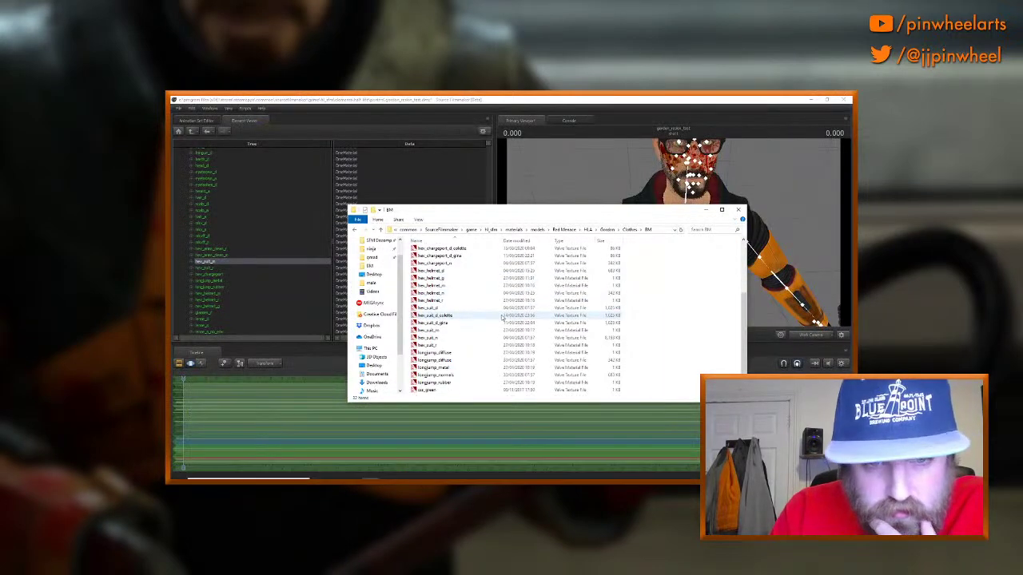
{"action": "scroll", "coordinate": [468, 344], "scroll_direction": "up", "scroll_amount": 4}
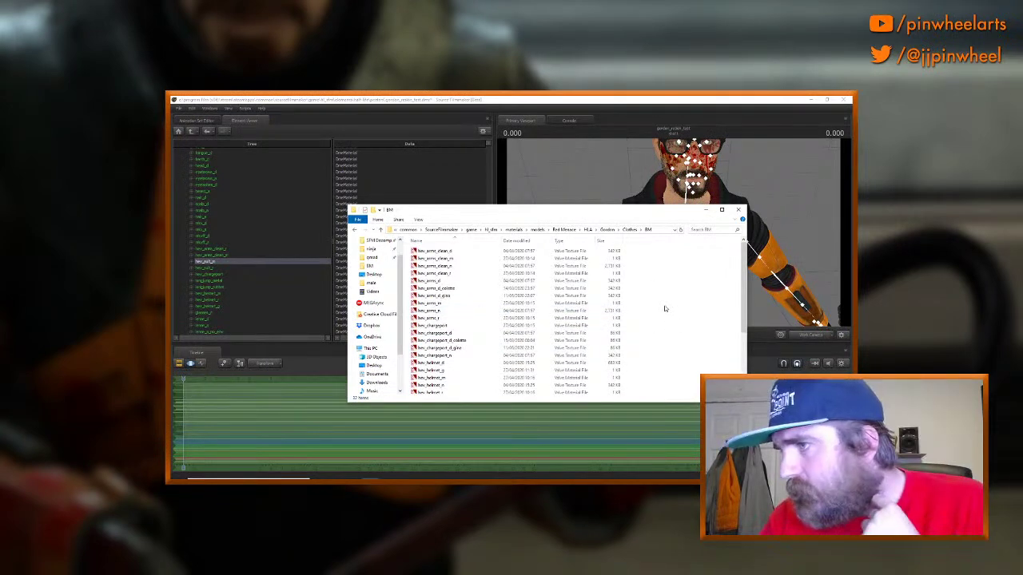
{"action": "left_click", "coordinate": [226, 274]}
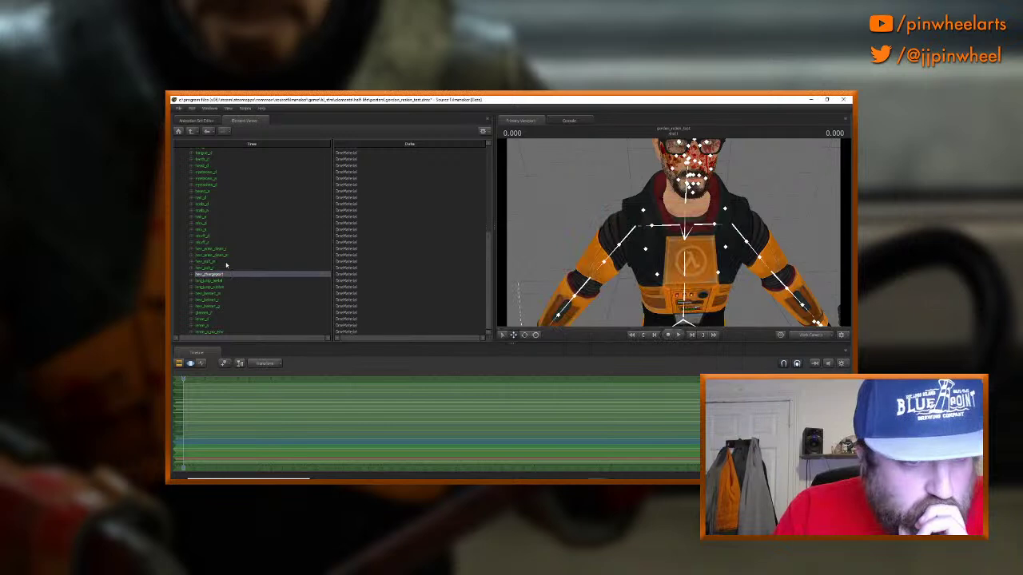
{"action": "right_click", "coordinate": [212, 266]}
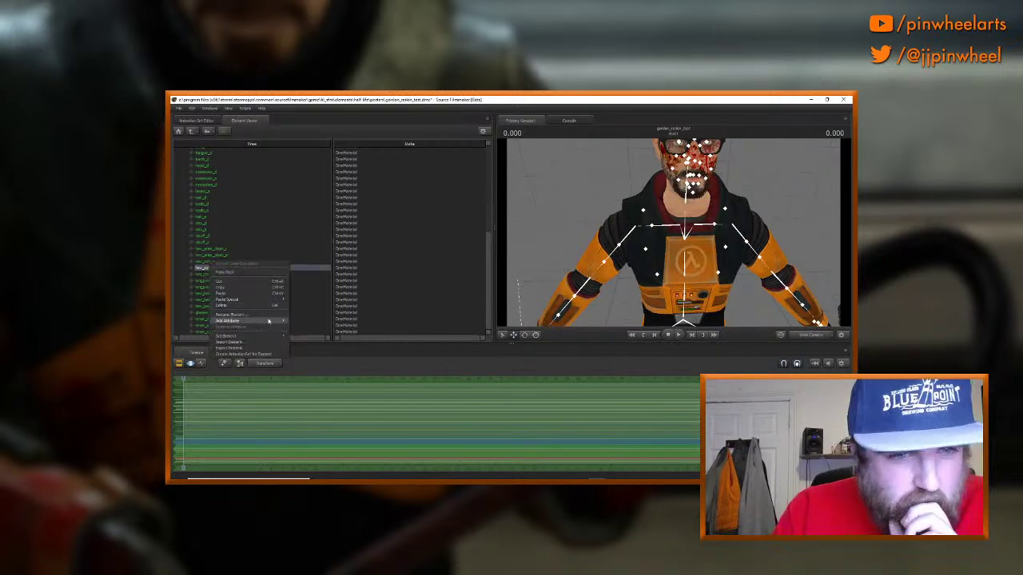
{"action": "left_click", "coordinate": [268, 320]}
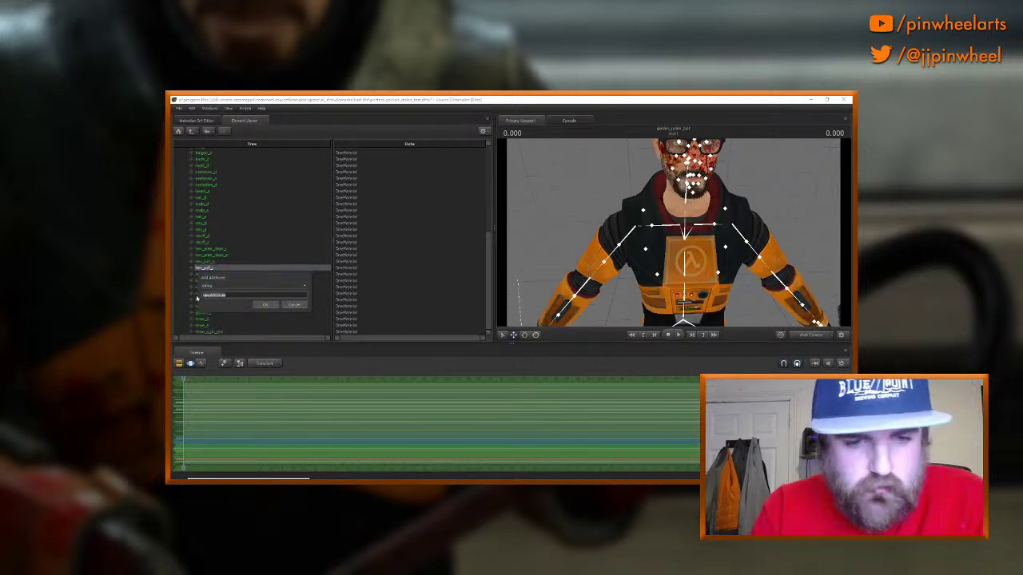
{"action": "key", "text": "Return"}
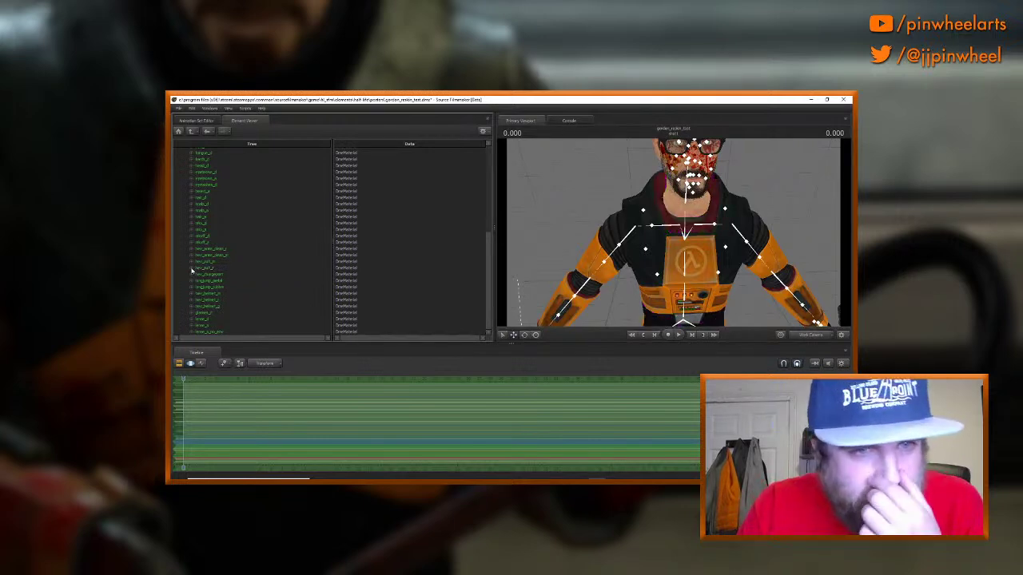
Step: Expand the hev_suit_m material and add a string attribute named $basetexture to it
{"action": "left_click", "coordinate": [204, 262]}
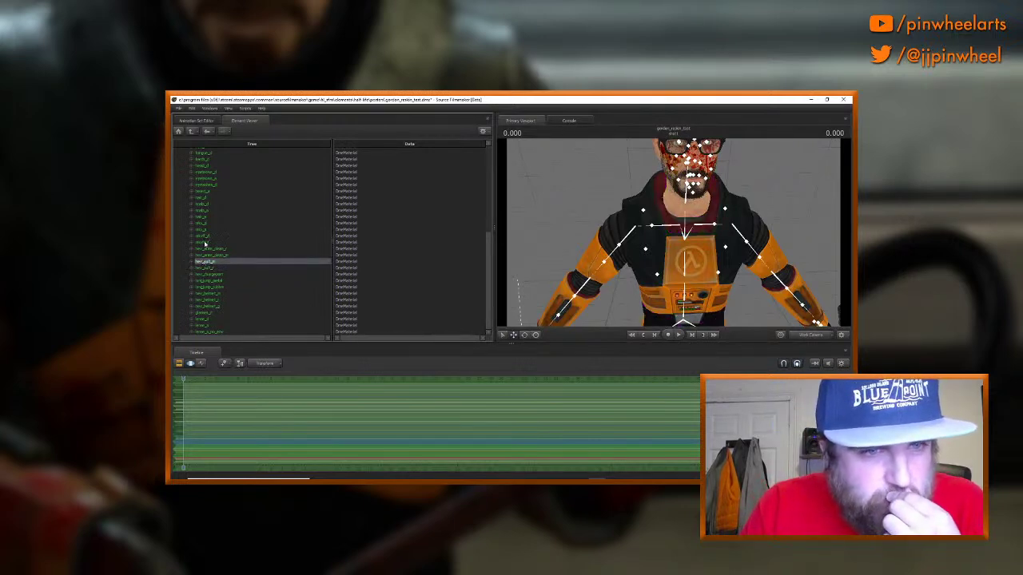
{"action": "scroll", "coordinate": [224, 265], "scroll_direction": "up", "scroll_amount": 2}
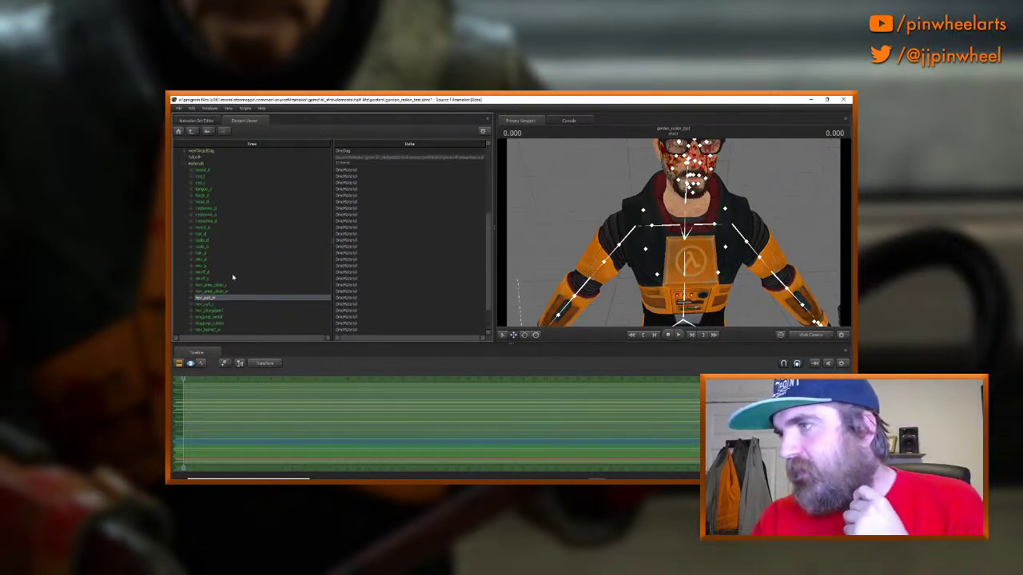
{"action": "scroll", "coordinate": [237, 276], "scroll_direction": "down", "scroll_amount": 2}
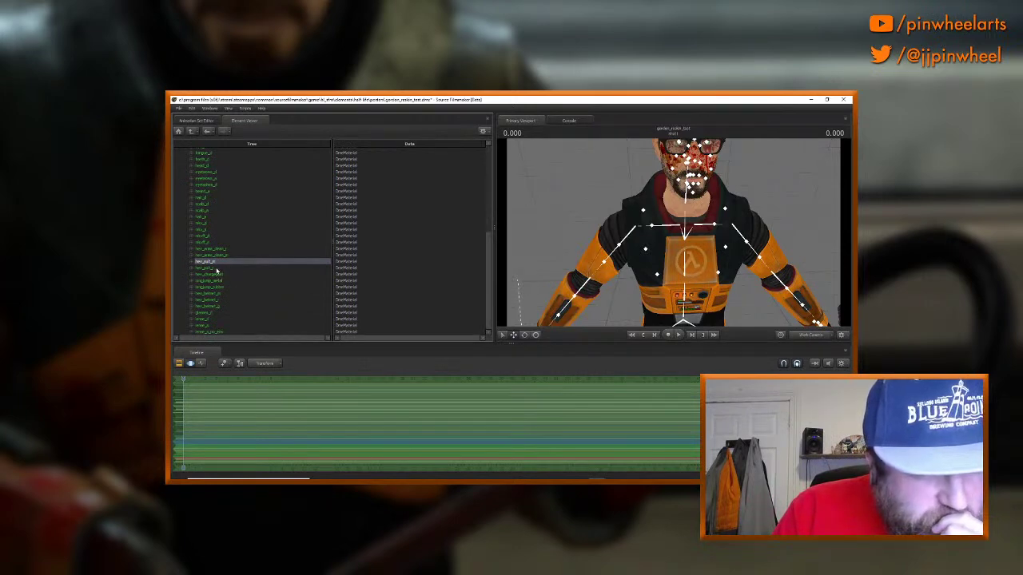
{"action": "left_click", "coordinate": [216, 270]}
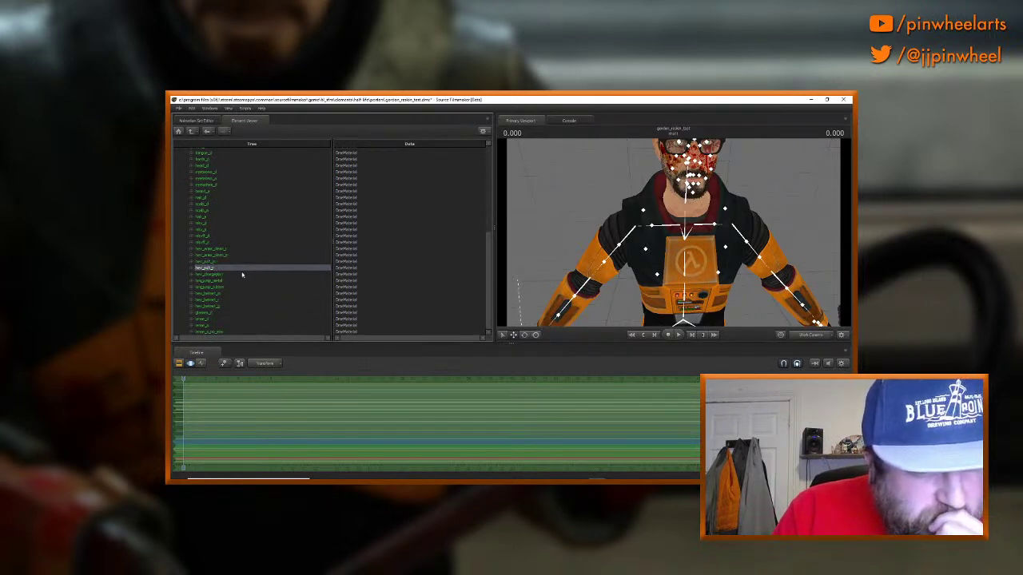
{"action": "left_click", "coordinate": [213, 263]}
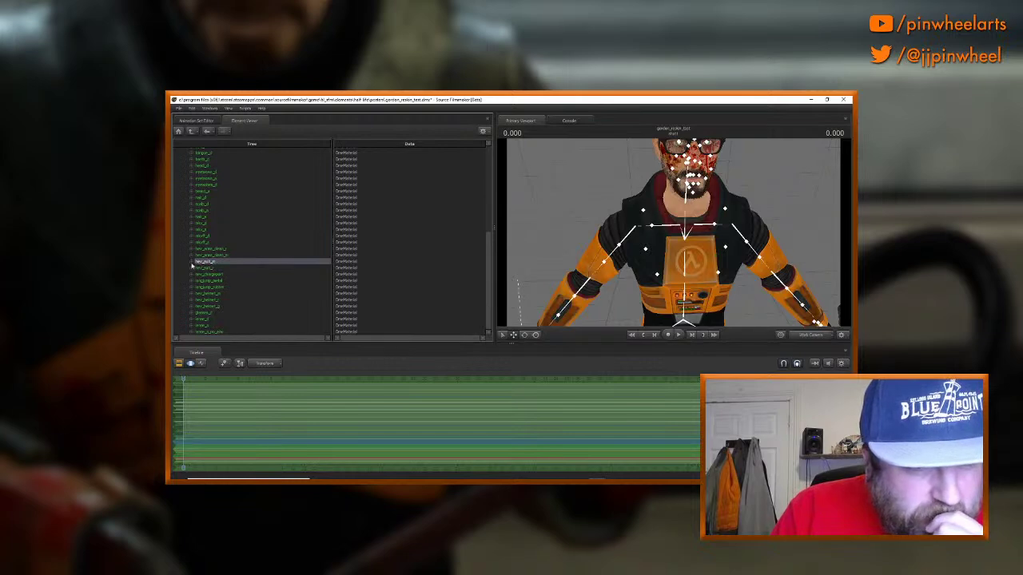
{"action": "left_click", "coordinate": [193, 264]}
{"action": "right_click", "coordinate": [206, 262]}
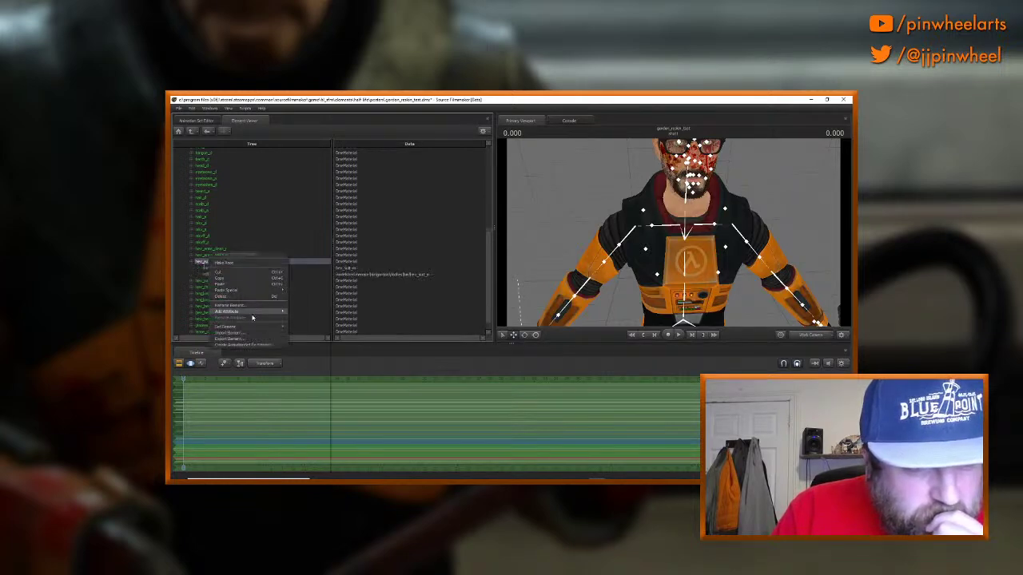
{"action": "mouse_move", "coordinate": [255, 312]}
{"action": "left_click", "coordinate": [304, 340]}
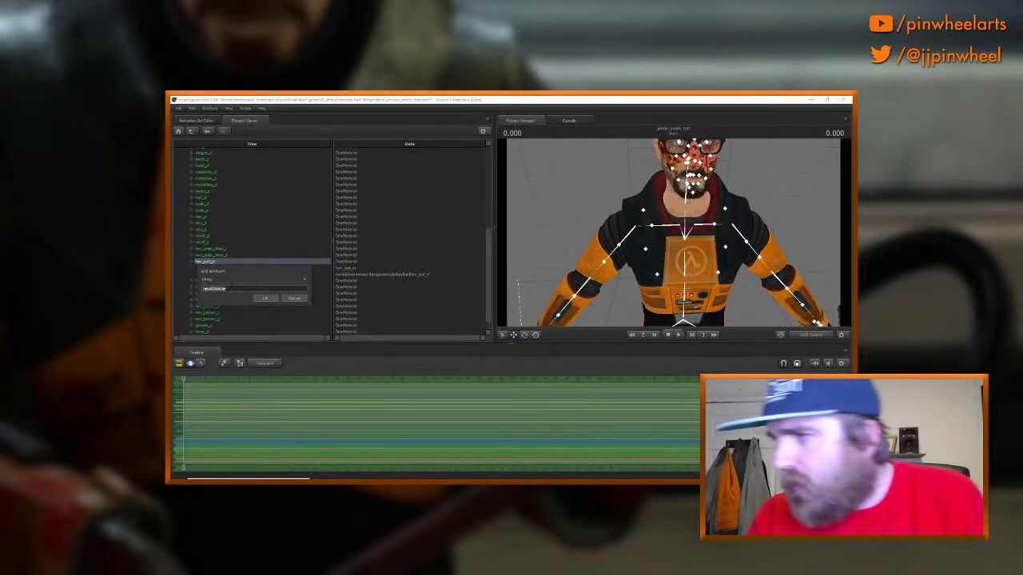
{"action": "type", "text": "$basetexture"}
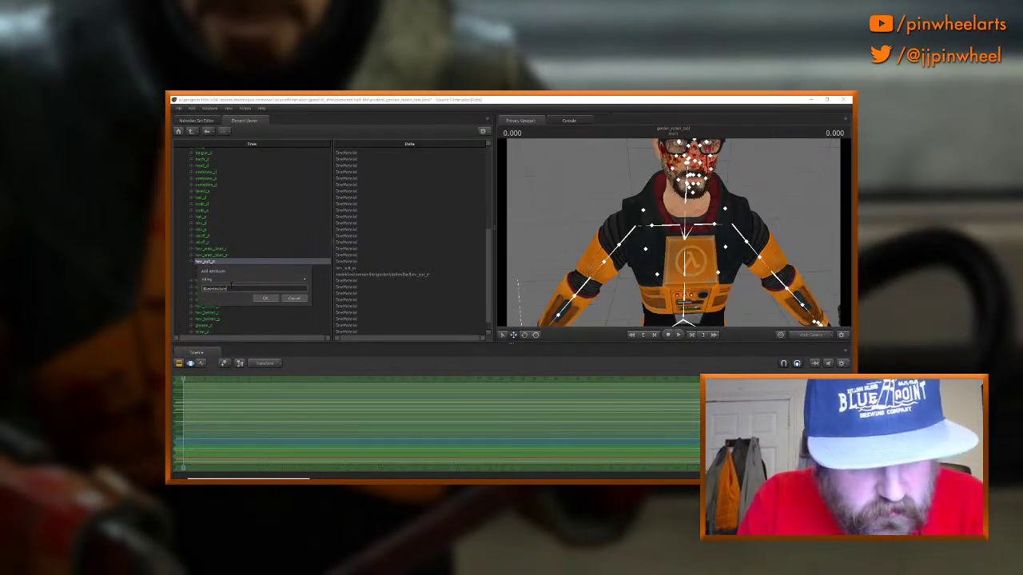
{"action": "key", "text": "Return"}
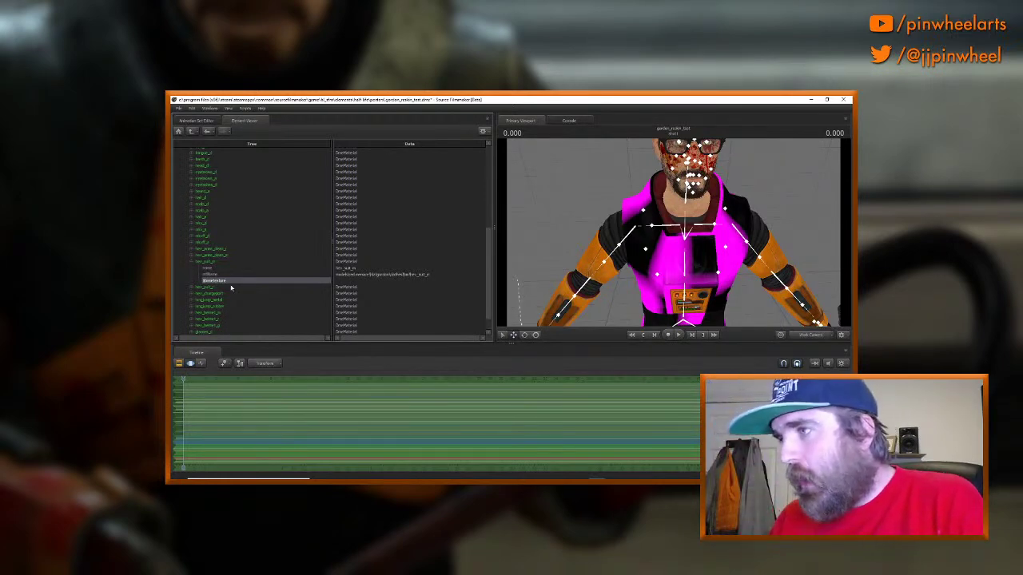
Step: Copy the path from hev_suit_m's mtlName value and paste it as the $basetexture value
{"action": "left_click", "coordinate": [442, 274]}
{"action": "left_click_drag", "start_coordinate": [436, 274], "coordinate": [327, 275]}
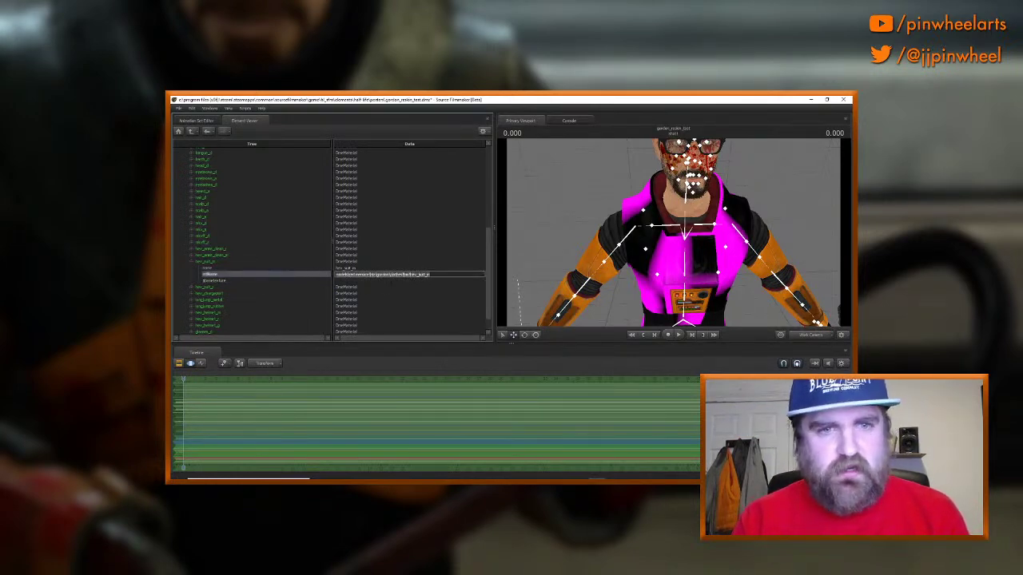
{"action": "left_click", "coordinate": [391, 281]}
{"action": "type", "text": "models/red_menace/hl2/gordon/clothes/bod/hev_suit_m"}
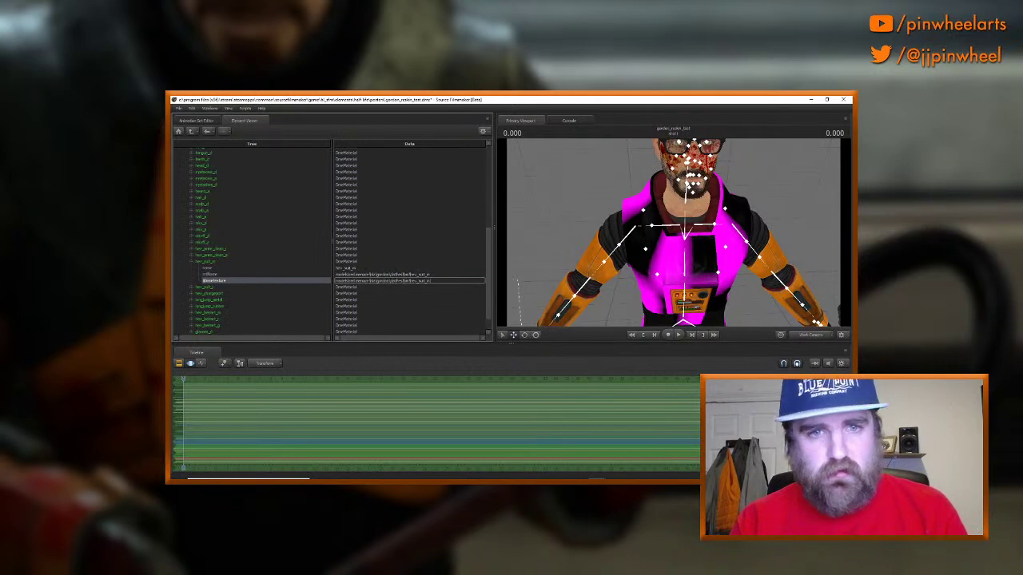
{"action": "left_click", "coordinate": [391, 274]}
{"action": "left_click", "coordinate": [391, 280]}
Step: Switch to GIMP, start exporting the blood-splattered suit texture and look through the existing files in the BM folder
{"action": "mouse_move", "coordinate": [429, 473]}
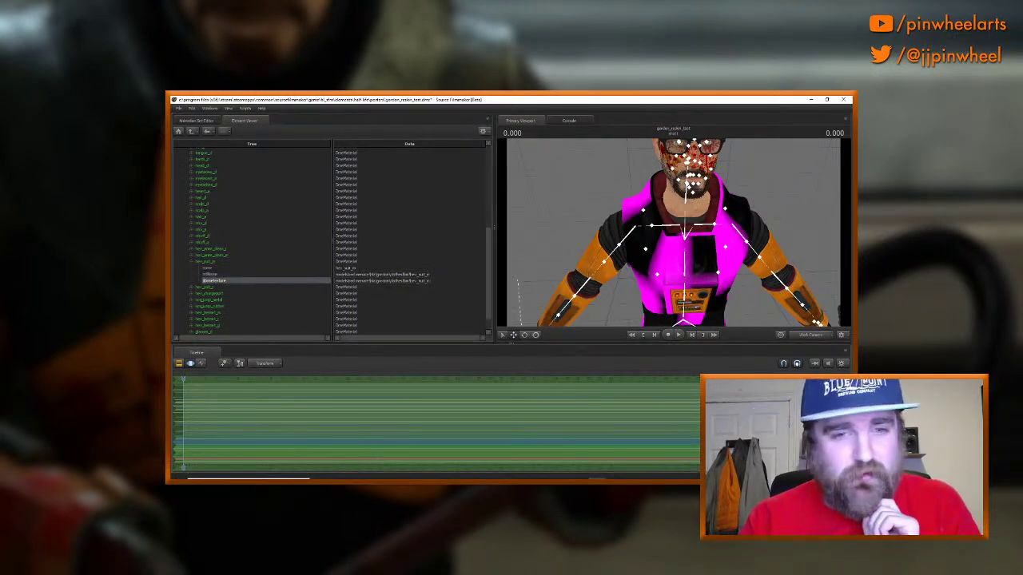
{"action": "left_click", "coordinate": [457, 473]}
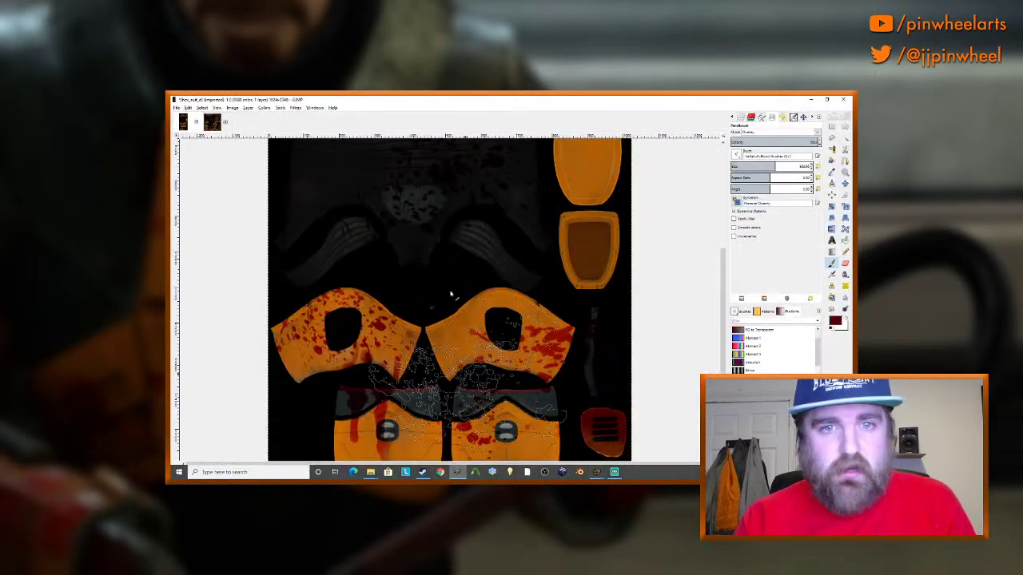
{"action": "left_click", "coordinate": [176, 107]}
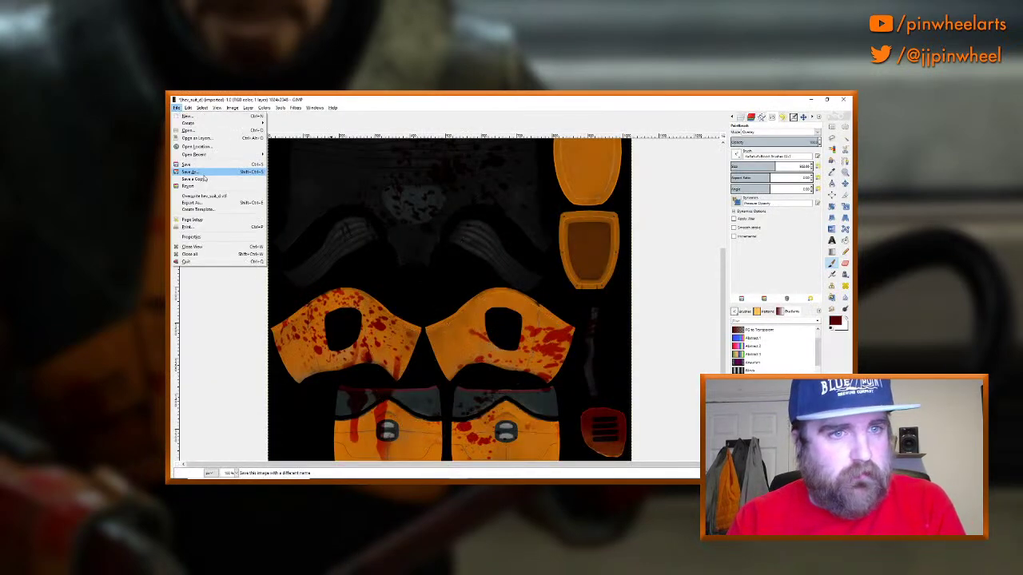
{"action": "left_click", "coordinate": [206, 204]}
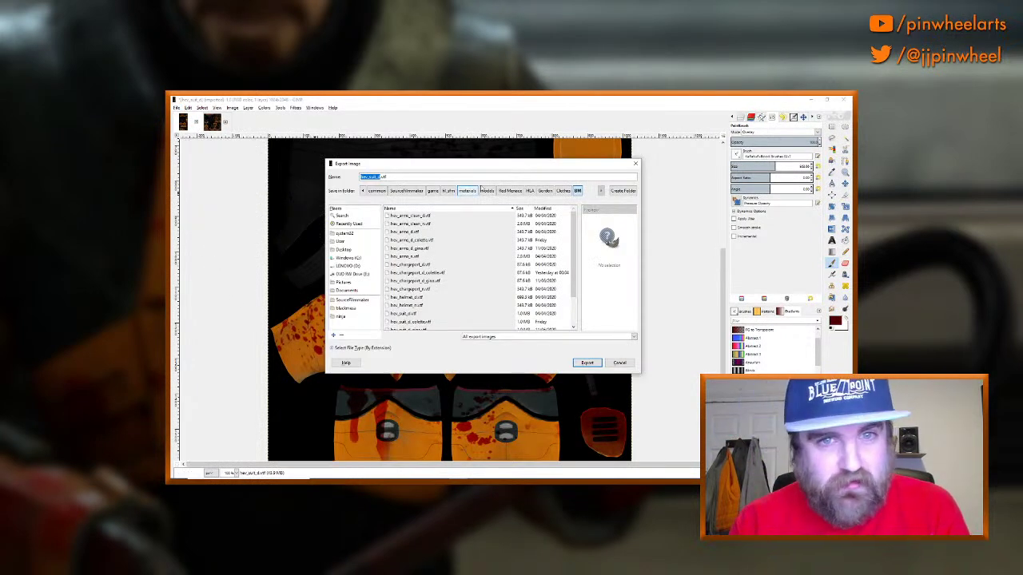
{"action": "scroll", "coordinate": [494, 251], "scroll_direction": "down", "scroll_amount": 2}
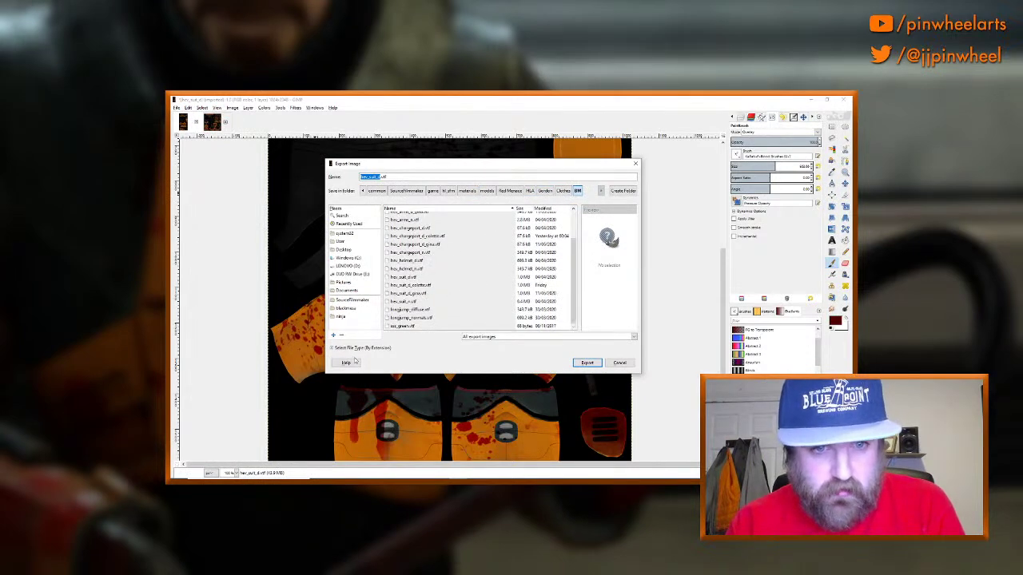
{"action": "scroll", "coordinate": [438, 241], "scroll_direction": "up", "scroll_amount": 2}
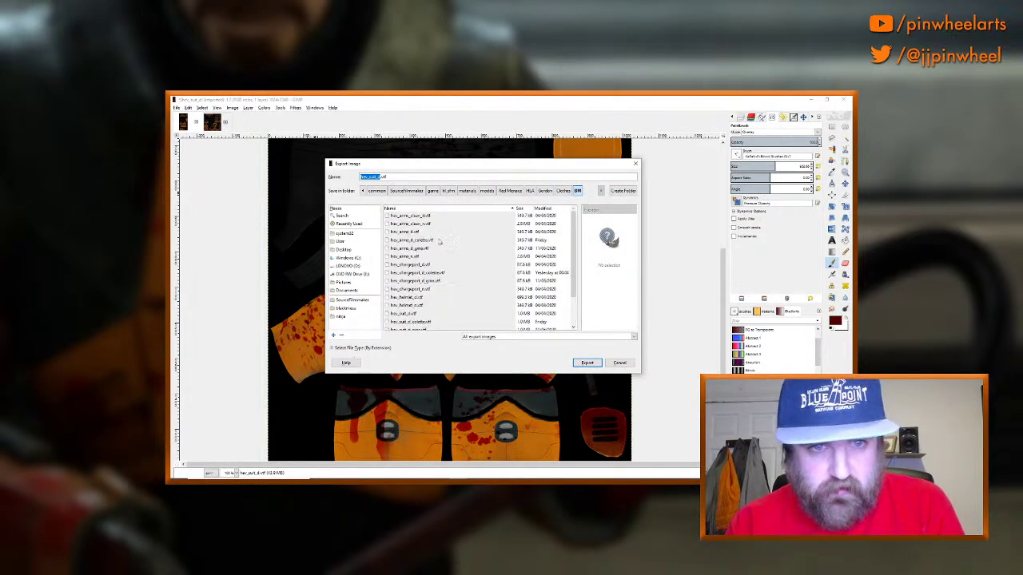
Step: Create a folder named reskins inside BM and use it as the destination for the exported suit texture
{"action": "left_click", "coordinate": [622, 191]}
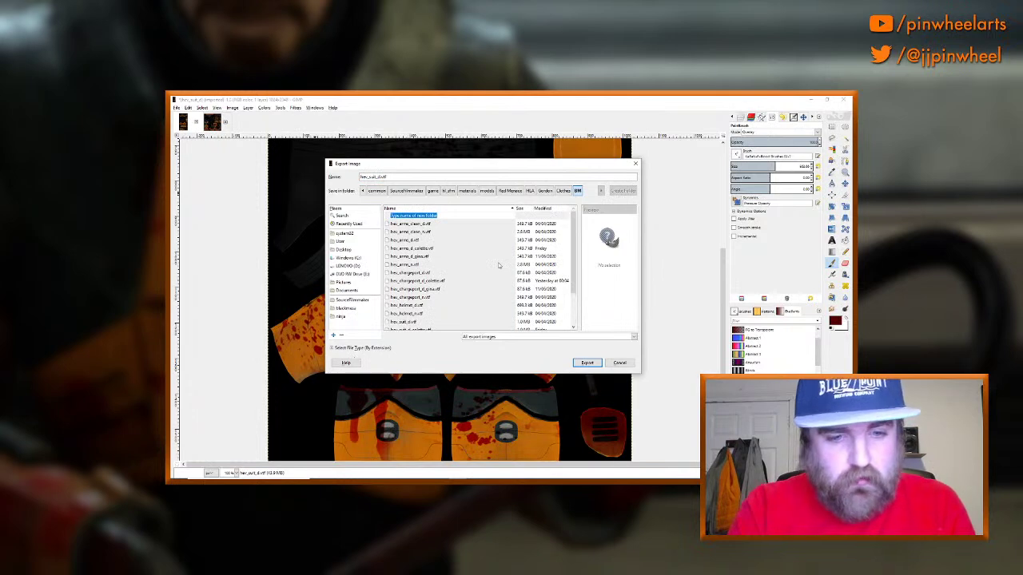
{"action": "type", "text": "reskins"}
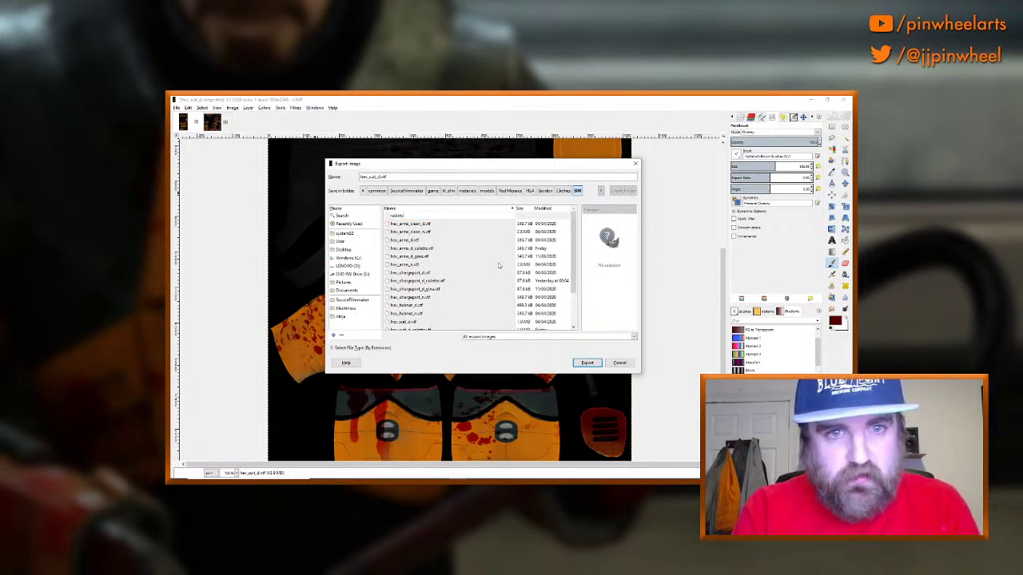
{"action": "left_click", "coordinate": [472, 251]}
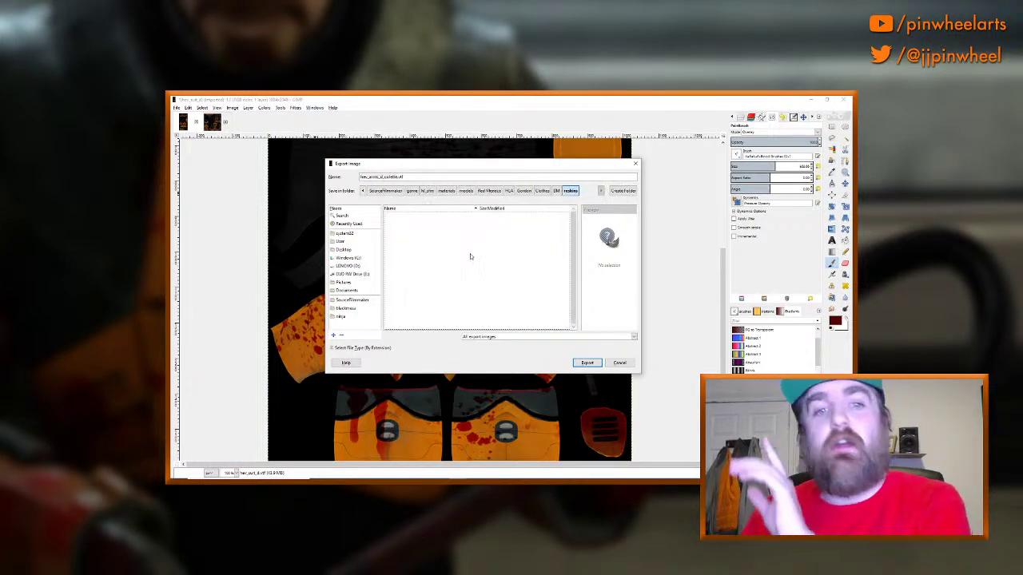
{"action": "left_click", "coordinate": [396, 176]}
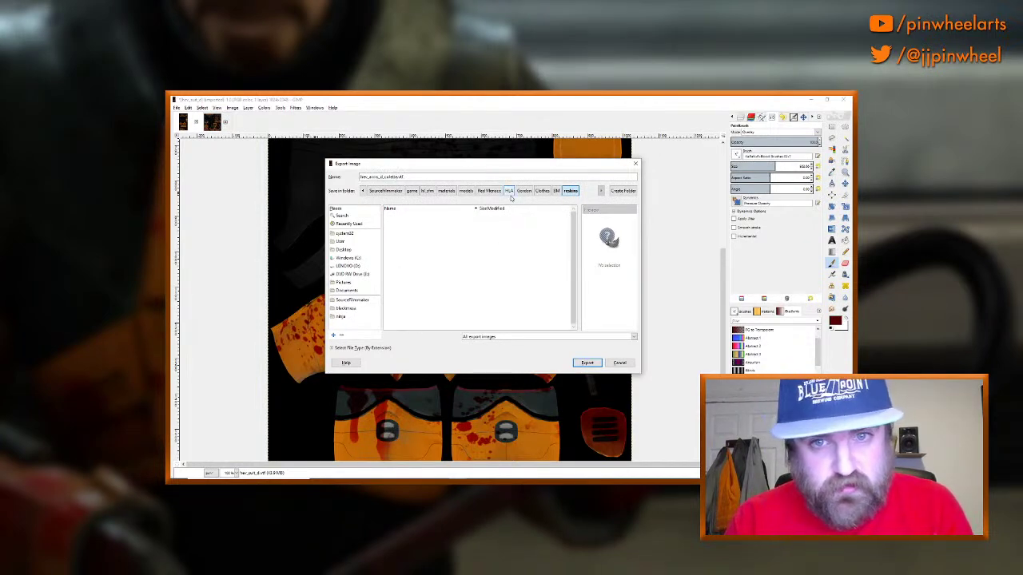
Step: Export the blood-spattered suit texture as a bloody hev_suit_d VTF variant into the reskins folder inside BM
{"action": "left_click", "coordinate": [557, 192]}
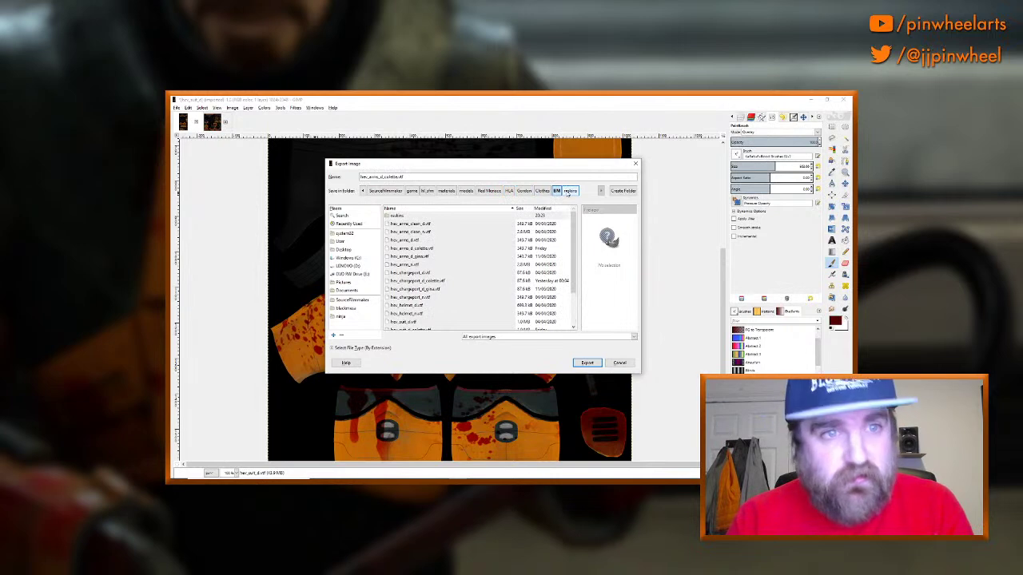
{"action": "left_click", "coordinate": [569, 191]}
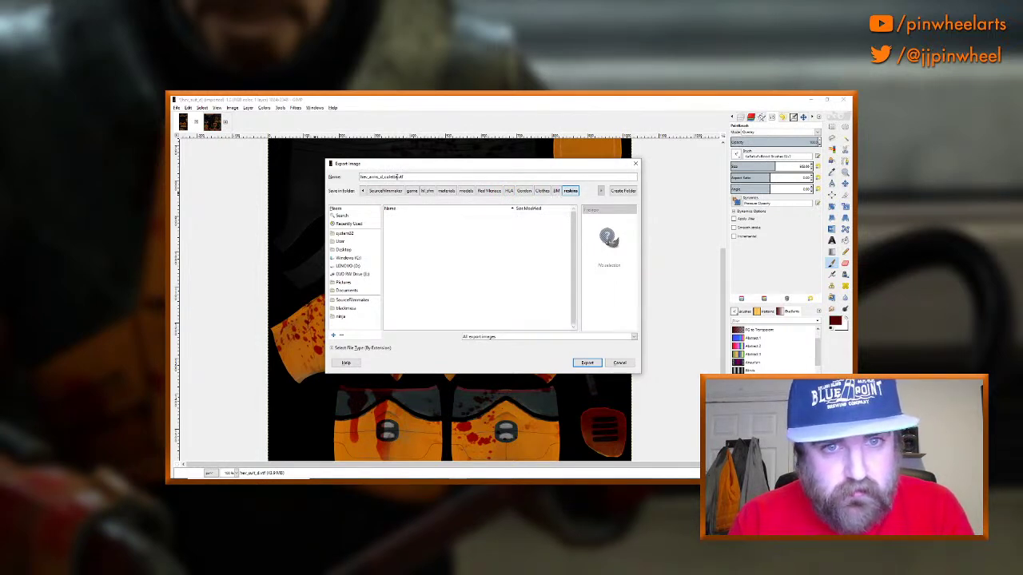
{"action": "left_click_drag", "start_coordinate": [397, 177], "coordinate": [361, 177]}
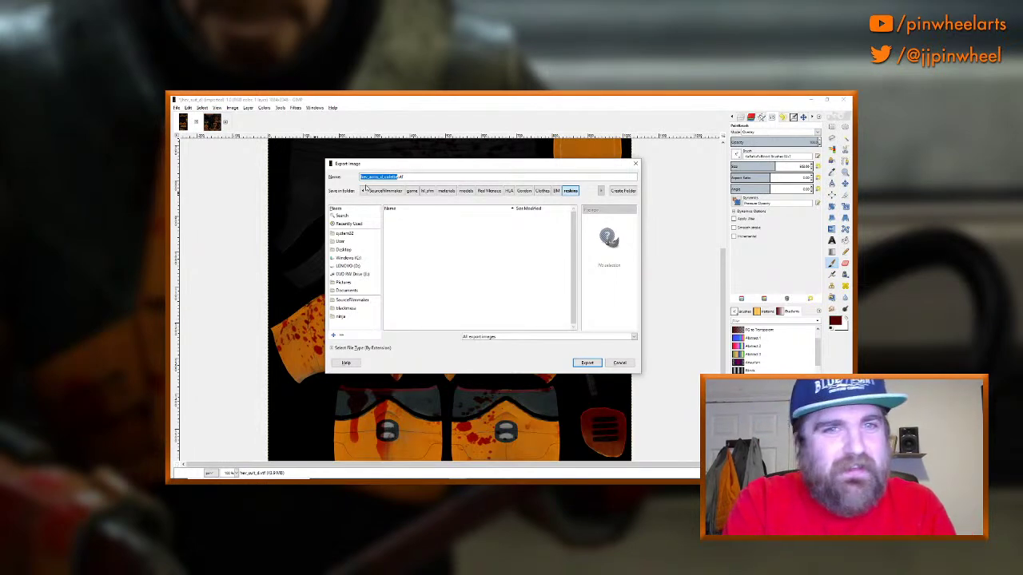
{"action": "type", "text": "hev"}
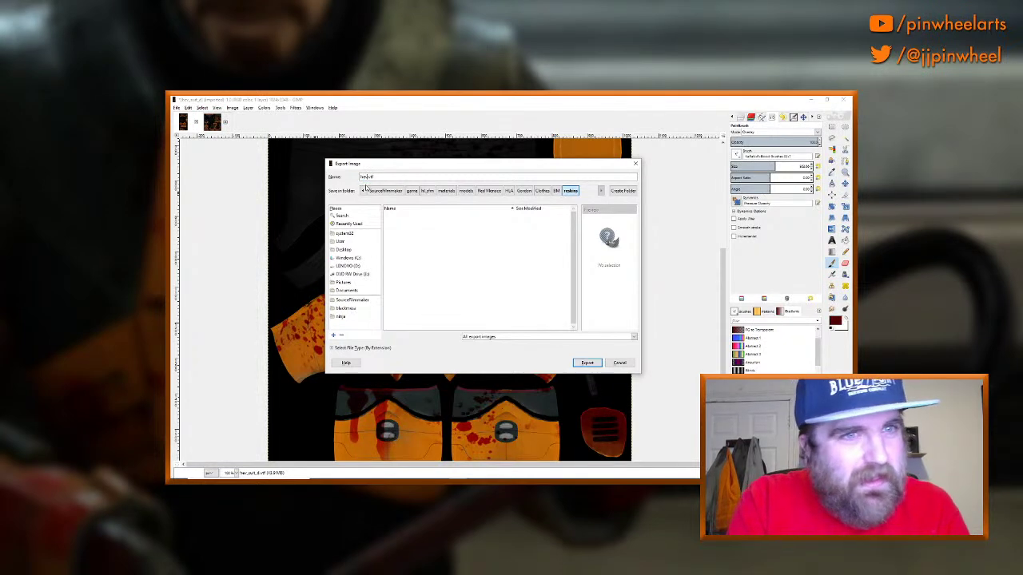
{"action": "type", "text": "_suit_d"}
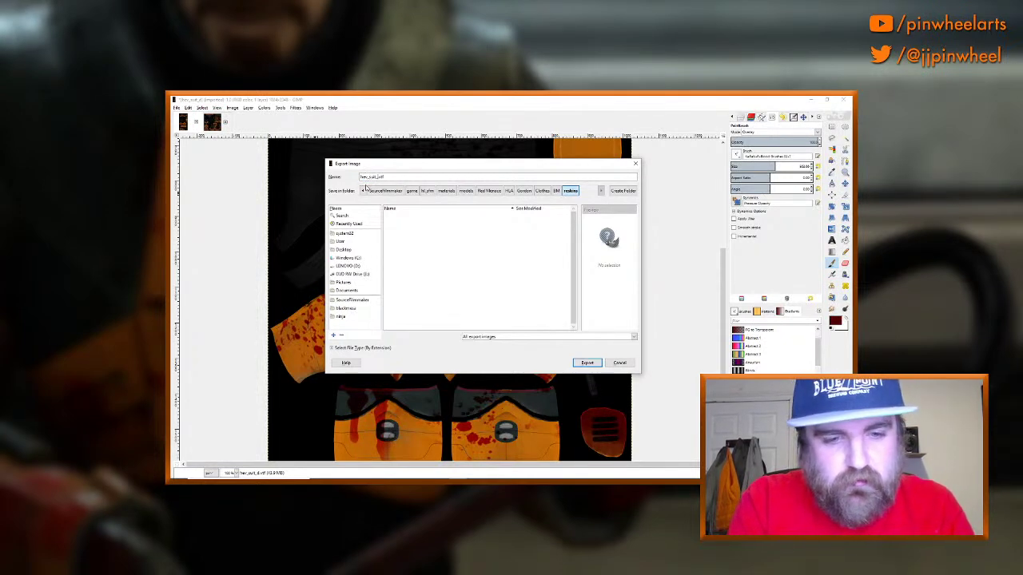
{"action": "type", "text": "_s"}
{"action": "type", "text": "co_"}
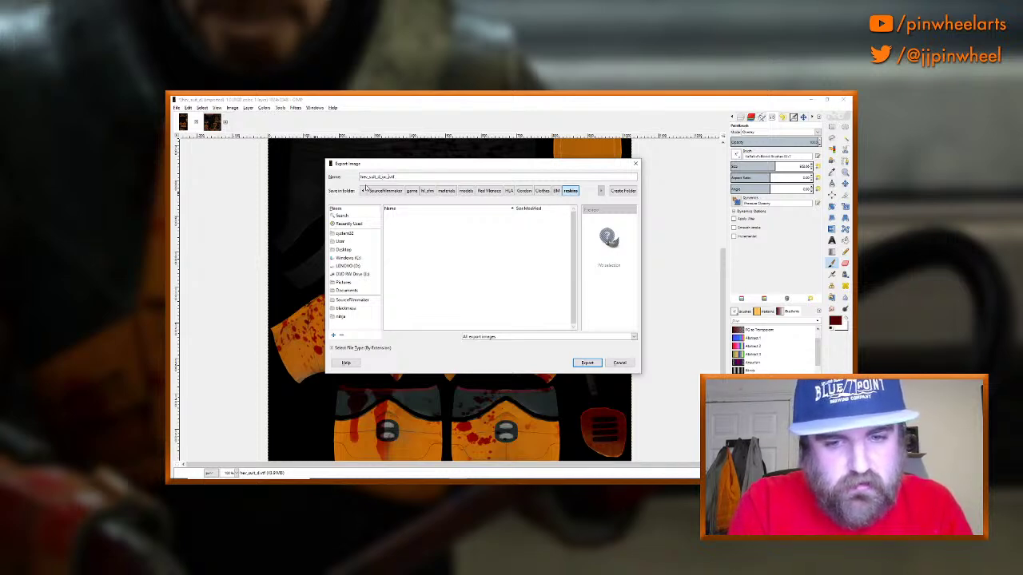
{"action": "key", "text": "BackSpace"}
{"action": "type", "text": "d_blood"}
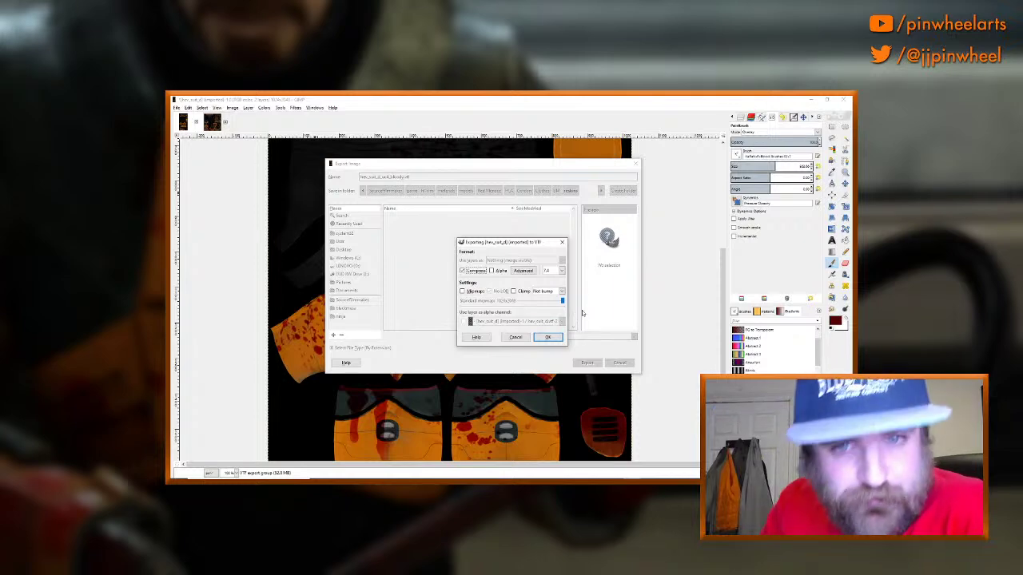
{"action": "left_click", "coordinate": [546, 338]}
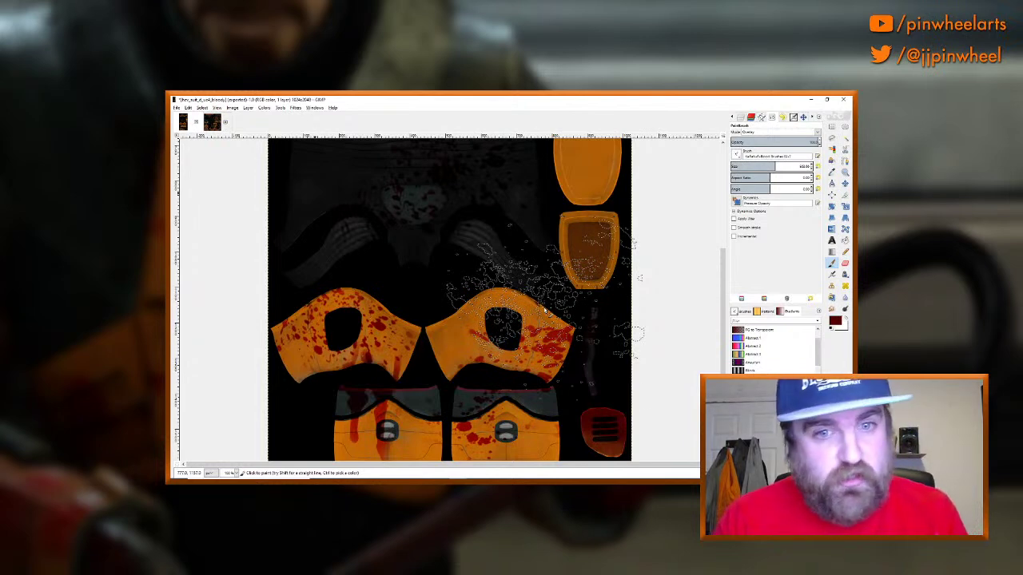
Step: Switch to Source Filmmaker and point the hev_suit_m material's $basetexture to the bloody suit texture in the reskins folder
{"action": "mouse_move", "coordinate": [412, 478]}
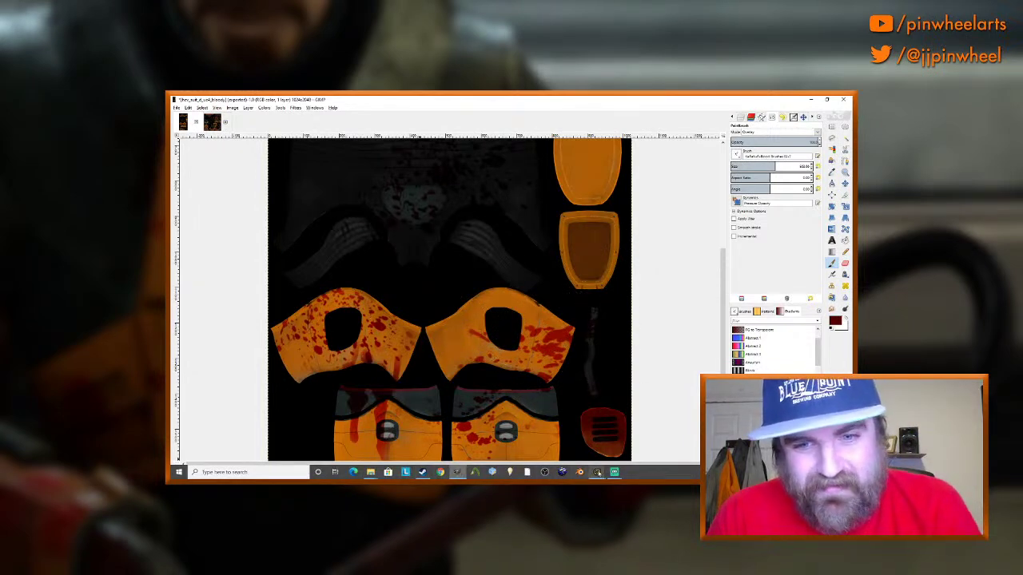
{"action": "left_click", "coordinate": [638, 435]}
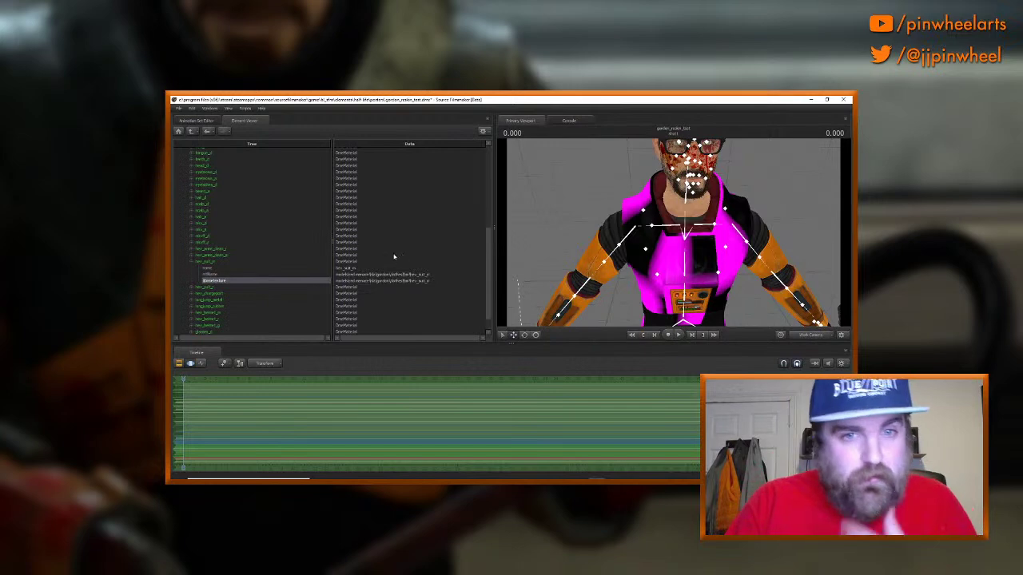
{"action": "double_click", "coordinate": [441, 281]}
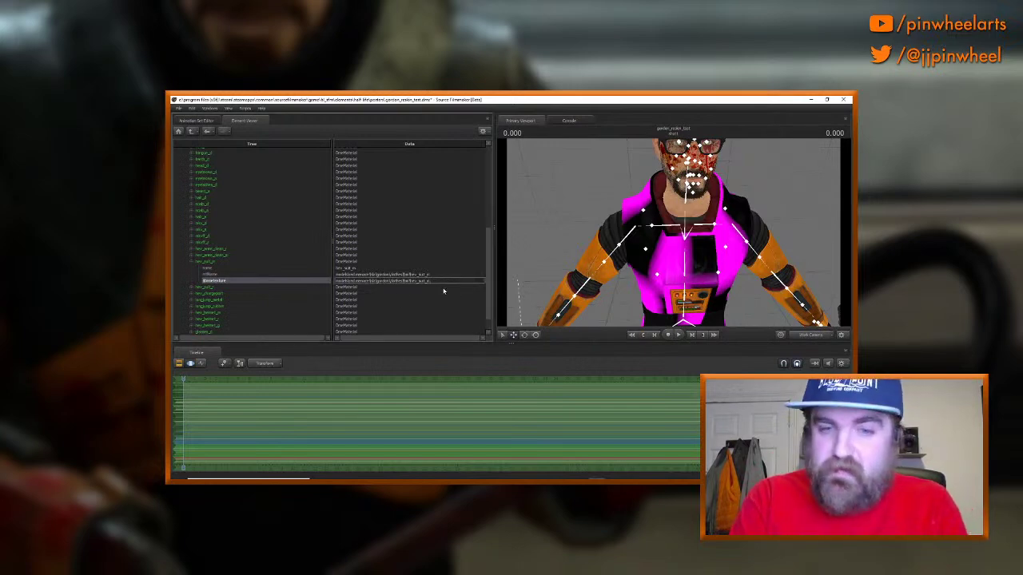
{"action": "key", "text": "BackSpace"}
{"action": "key", "text": "BackSpace"}
{"action": "key", "text": "BackSpace"}
{"action": "key", "text": "BackSpace"}
{"action": "key", "text": "BackSpace"}
{"action": "key", "text": "BackSpace"}
{"action": "key", "text": "BackSpace"}
{"action": "key", "text": "BackSpace"}
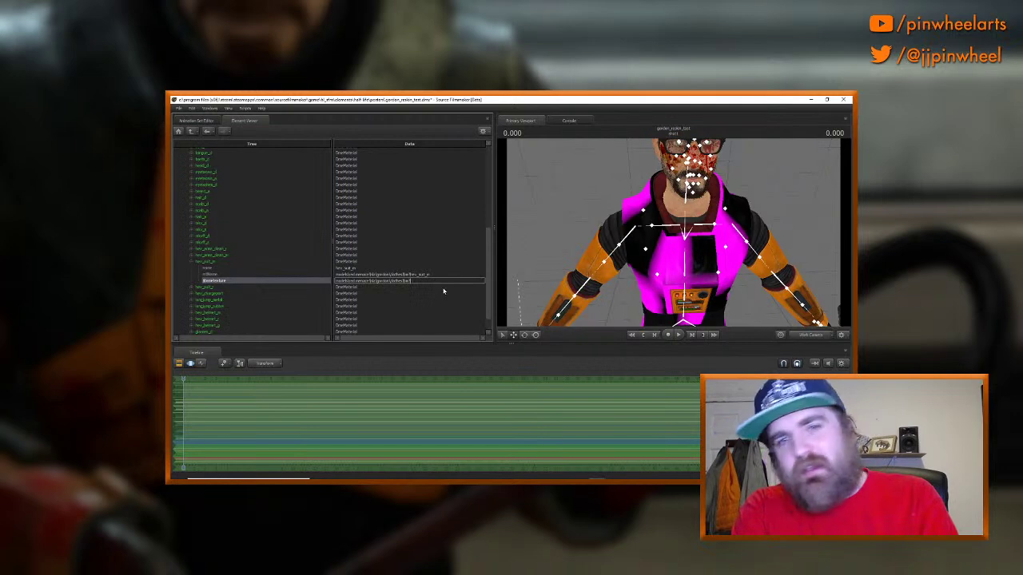
{"action": "type", "text": "reskins"}
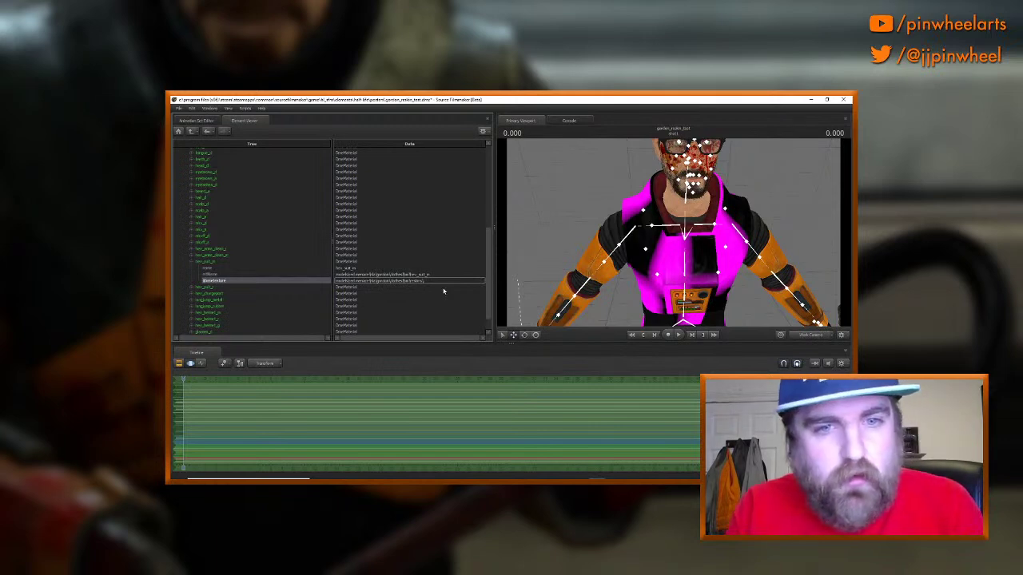
{"action": "type", "text": "_suit_"}
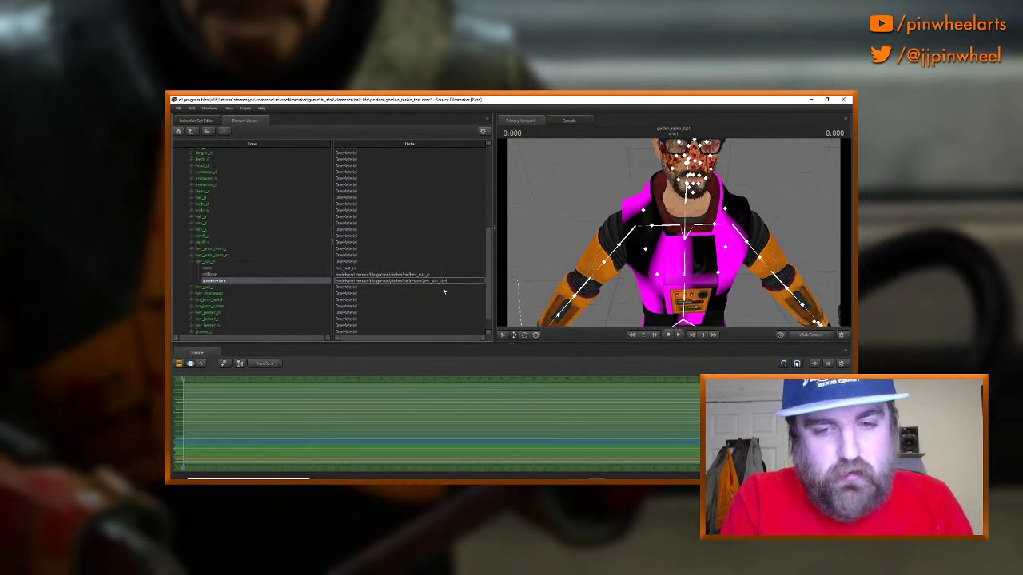
{"action": "type", "text": "gre_blood"}
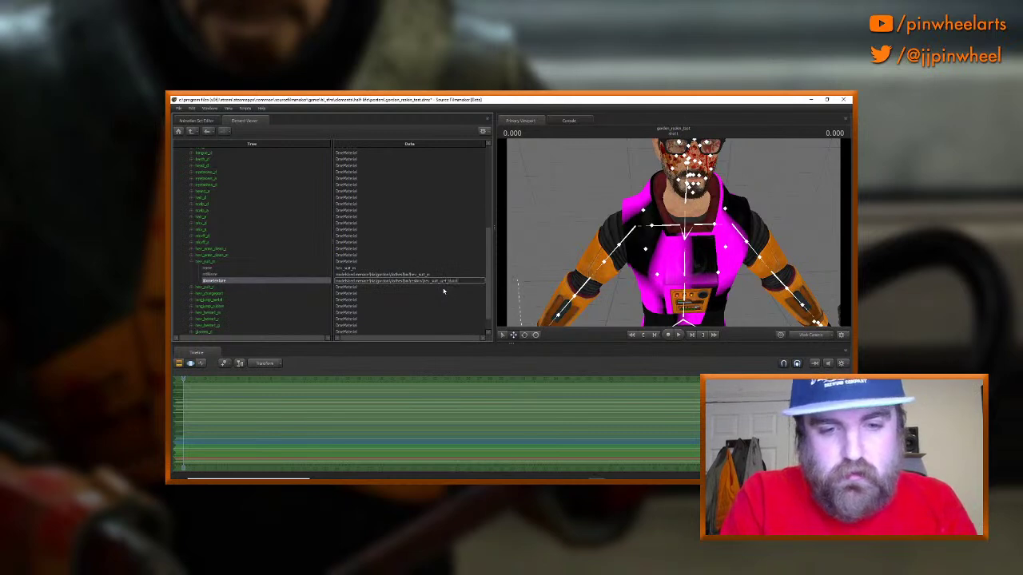
{"action": "type", "text": "\\"}
{"action": "key", "text": "Return"}
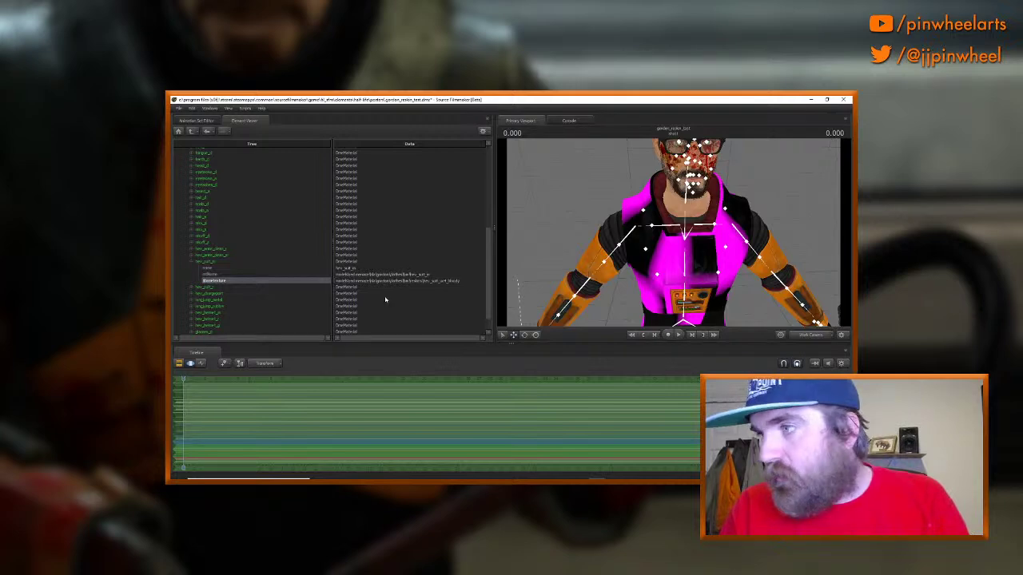
Step: Check the exported texture's file name in the reskins folder and insert the missing "d_" in the suit material's $basetexture path
{"action": "mouse_move", "coordinate": [370, 471]}
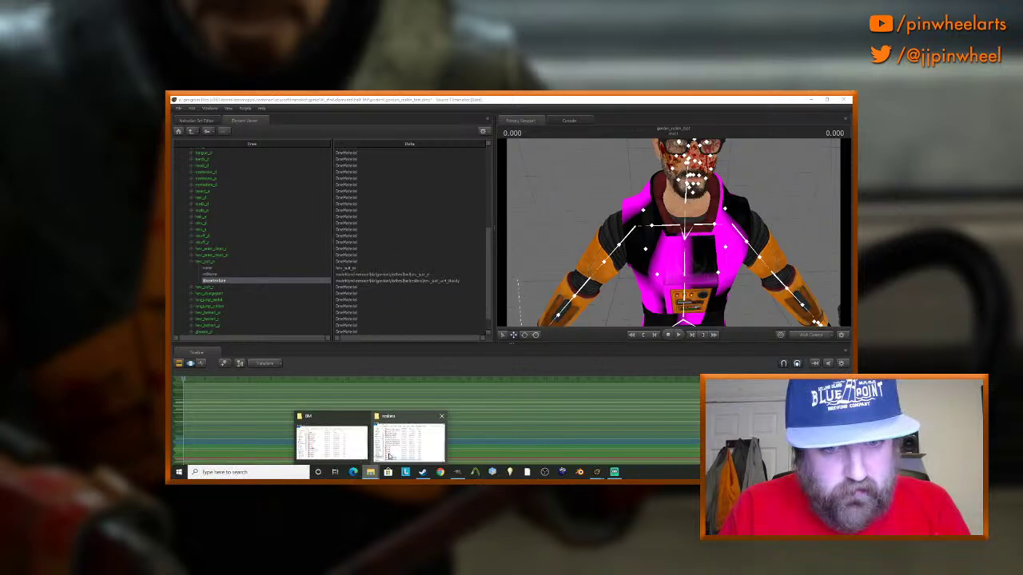
{"action": "left_click", "coordinate": [389, 457]}
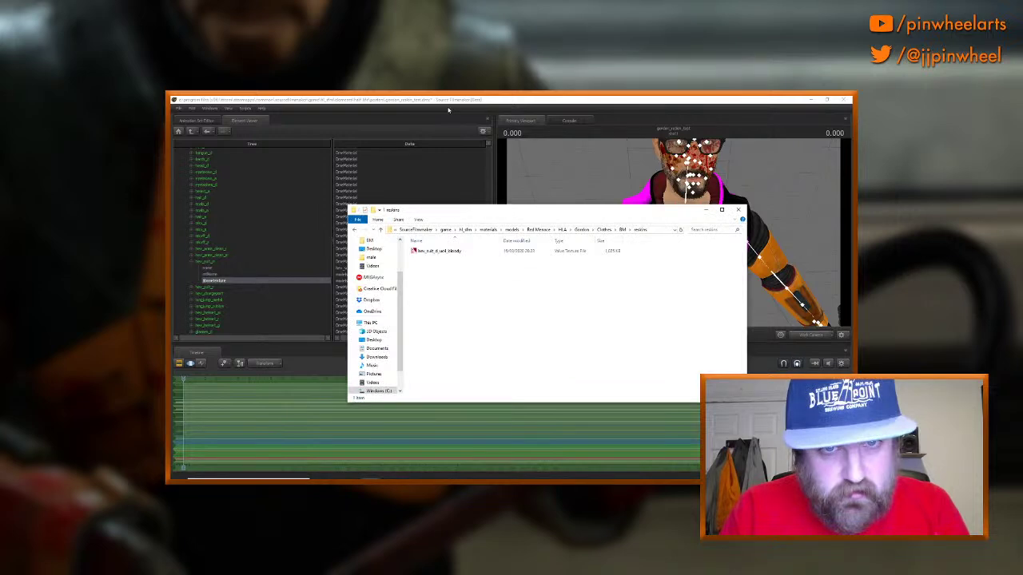
{"action": "left_click", "coordinate": [448, 111]}
{"action": "type", "text": "d_"}
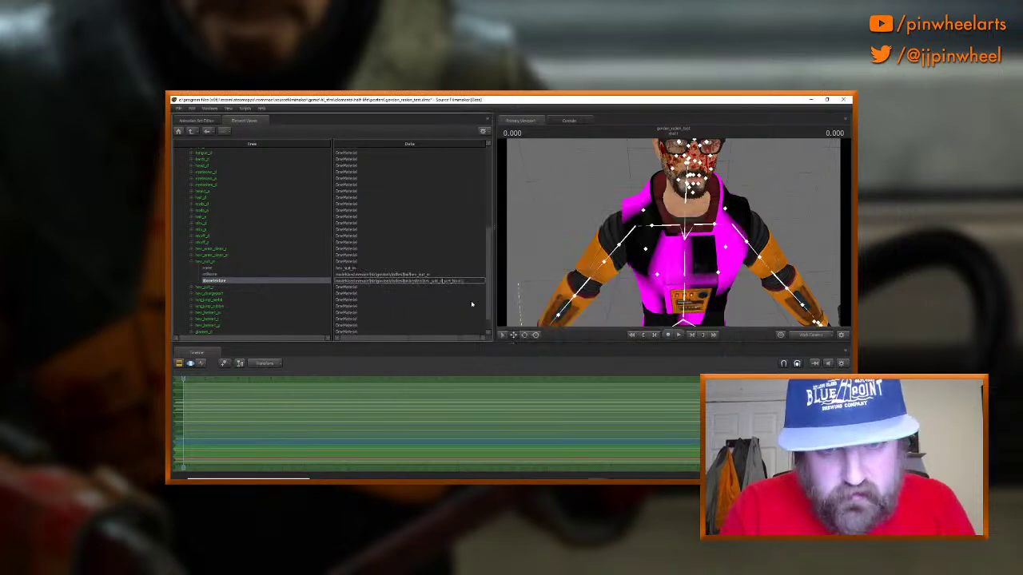
{"action": "key", "text": "Return"}
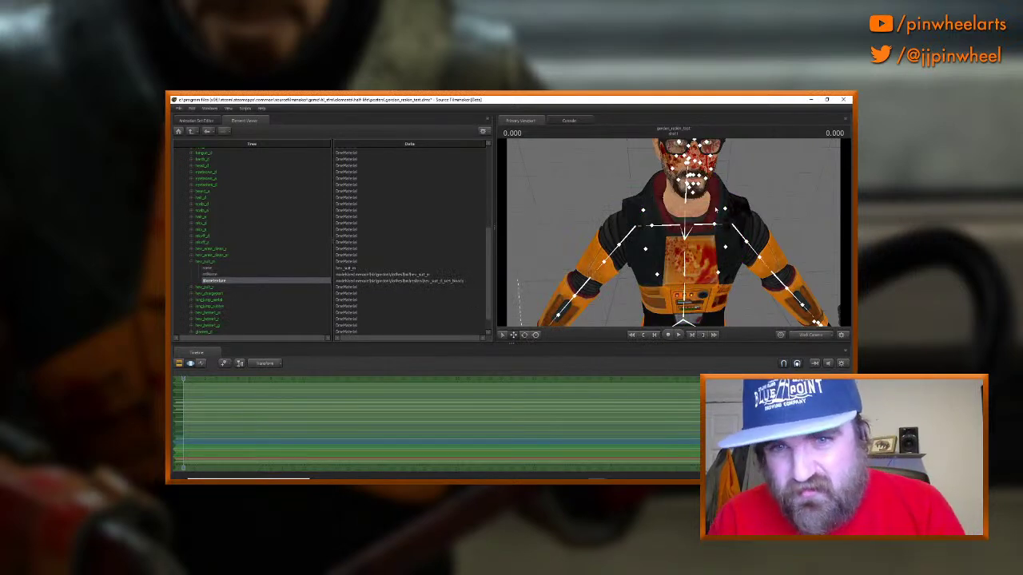
Step: Examine the blood-spattered suit on the model from close up and further away, and compare it with the neighbouring character
{"action": "left_click_drag", "start_coordinate": [574, 276], "coordinate": [727, 228]}
{"action": "key", "text": "s"}
{"action": "key", "text": "w"}
{"action": "key", "text": "s"}
{"action": "key", "text": "w"}
{"action": "key", "text": "s"}
{"action": "key", "text": "w"}
{"action": "key", "text": "s"}
{"action": "key", "text": "w"}
{"action": "key", "text": "s"}
{"action": "key", "text": "w"}
{"action": "key", "text": "ctrl"}
{"action": "right_click", "coordinate": [642, 204]}
{"action": "left_click", "coordinate": [655, 221]}
{"action": "left_click_drag", "start_coordinate": [655, 221], "coordinate": [608, 268]}
{"action": "key", "text": "w"}
{"action": "key", "text": "s"}
{"action": "key", "text": "w"}
{"action": "left_click_drag", "start_coordinate": [679, 235], "coordinate": [673, 237]}
{"action": "key", "text": "ctrl"}
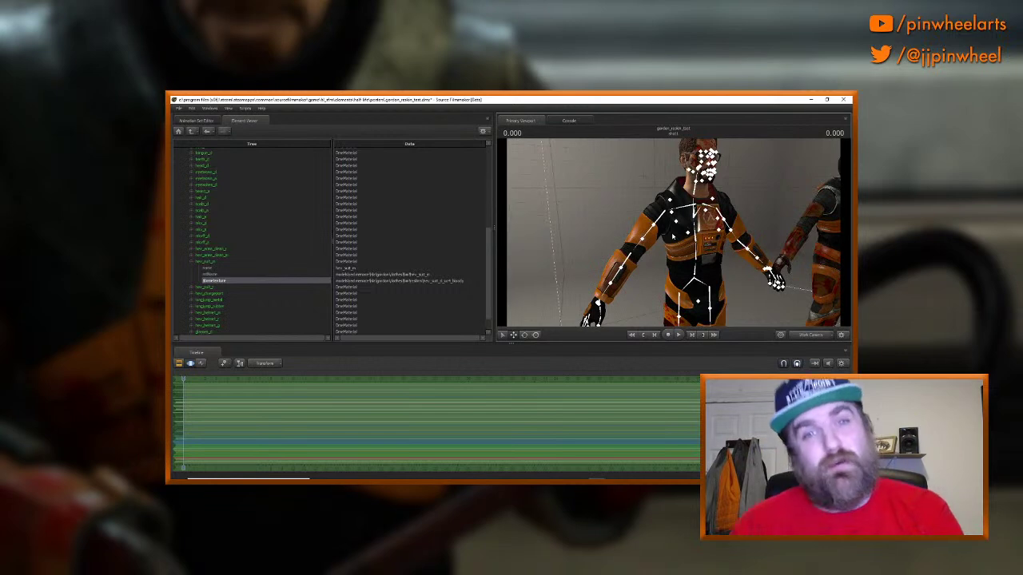
Step: Open the hev_arms_clean_d texture from the BM folder in GIMP
{"action": "mouse_move", "coordinate": [457, 477]}
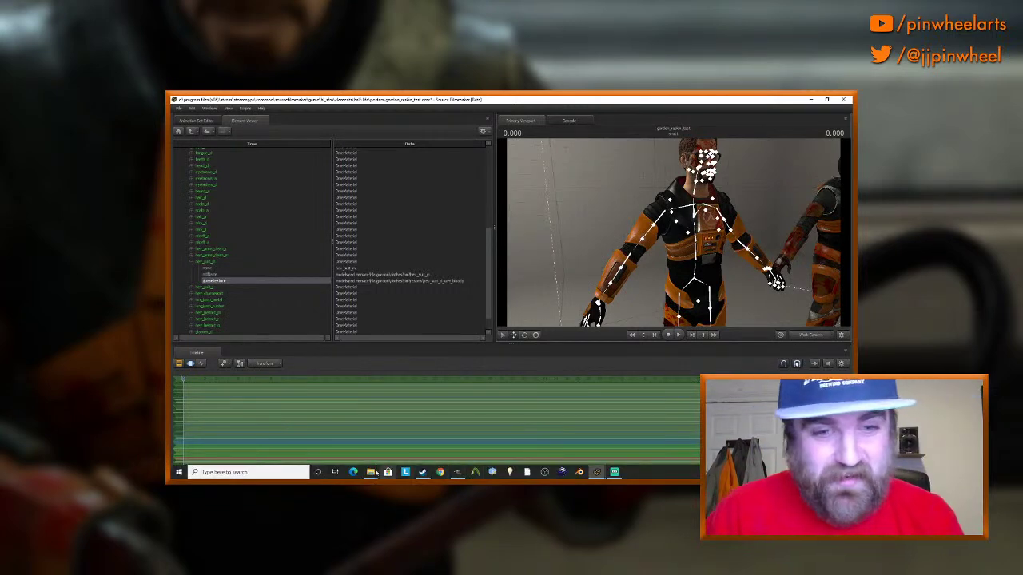
{"action": "mouse_move", "coordinate": [371, 471]}
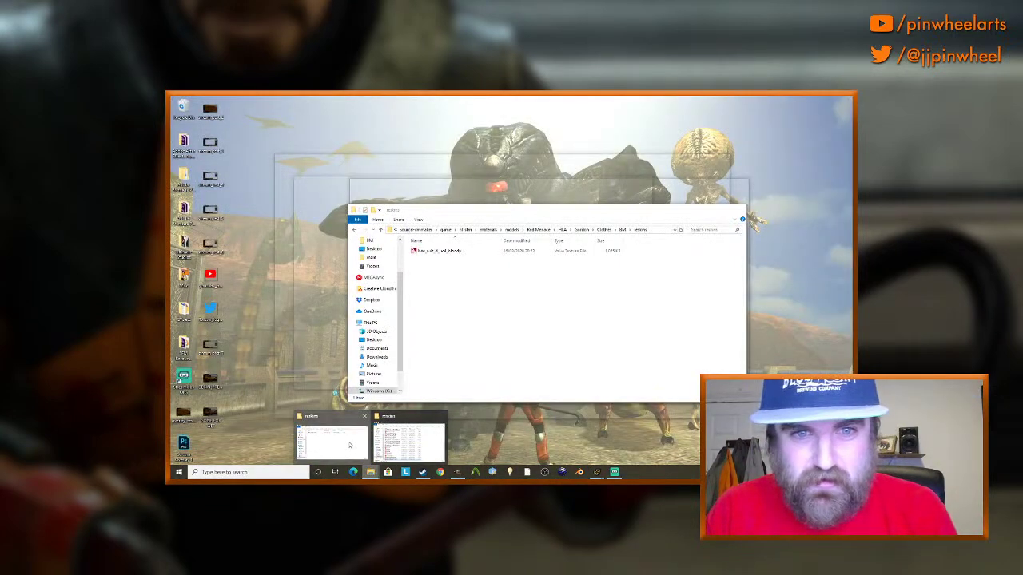
{"action": "left_click", "coordinate": [350, 445]}
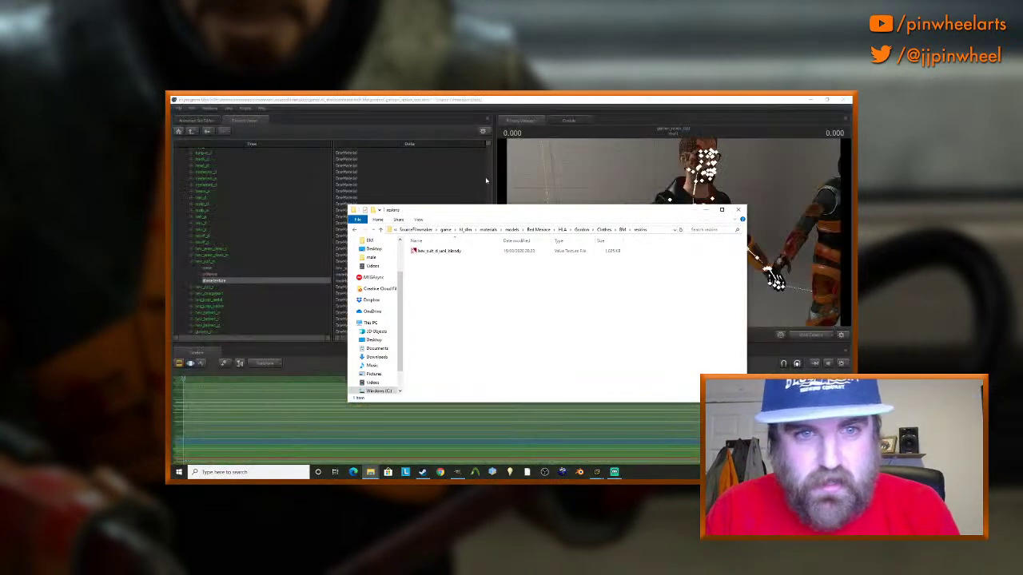
{"action": "left_click", "coordinate": [354, 230]}
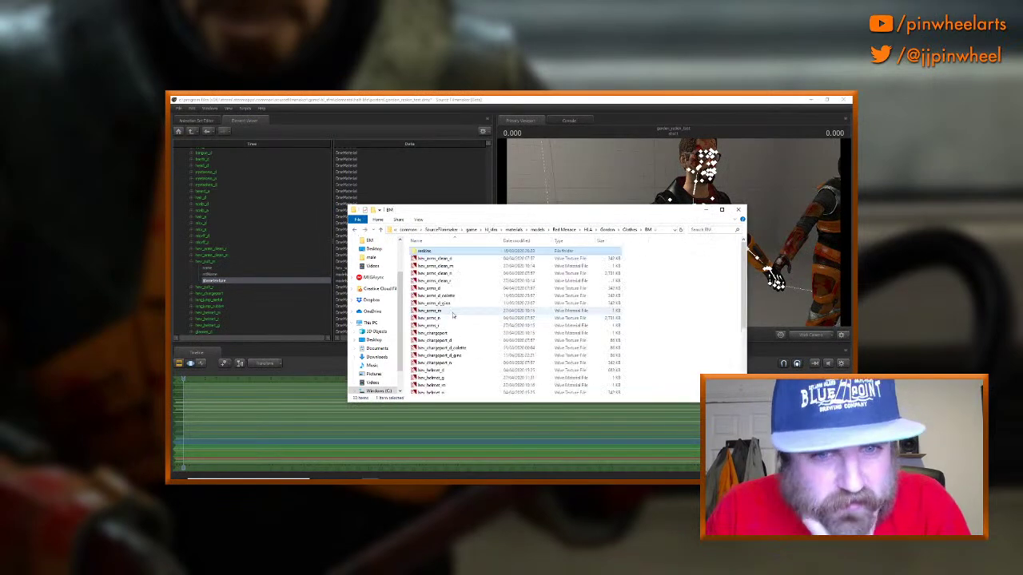
{"action": "left_click", "coordinate": [448, 272]}
{"action": "left_click", "coordinate": [441, 259]}
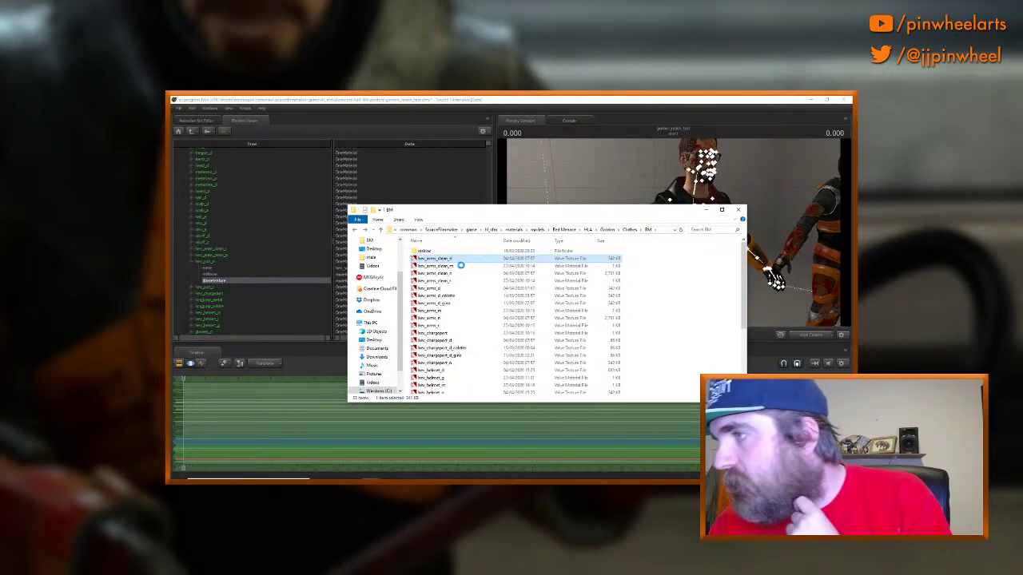
{"action": "right_click", "coordinate": [460, 265]}
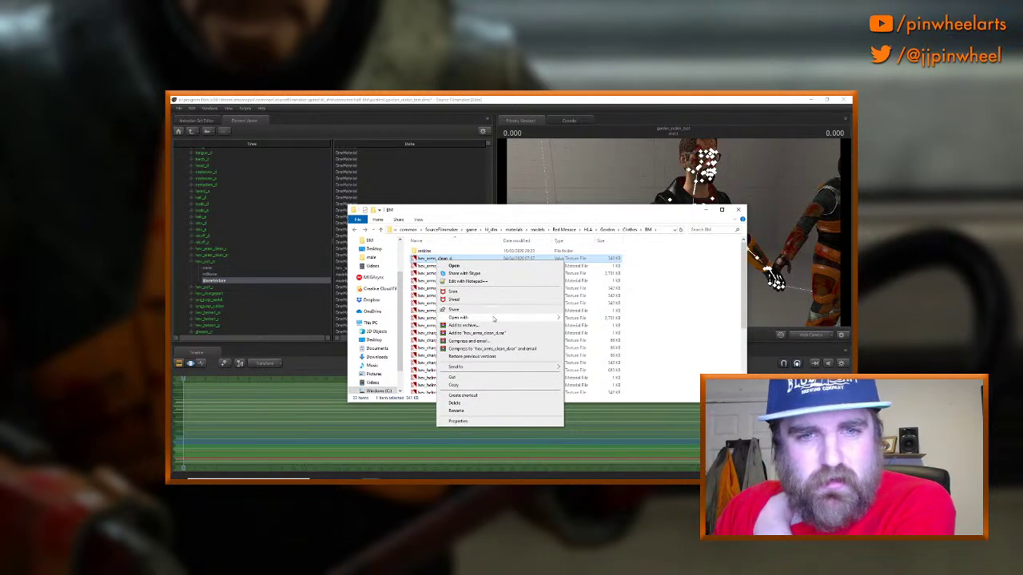
{"action": "mouse_move", "coordinate": [495, 322]}
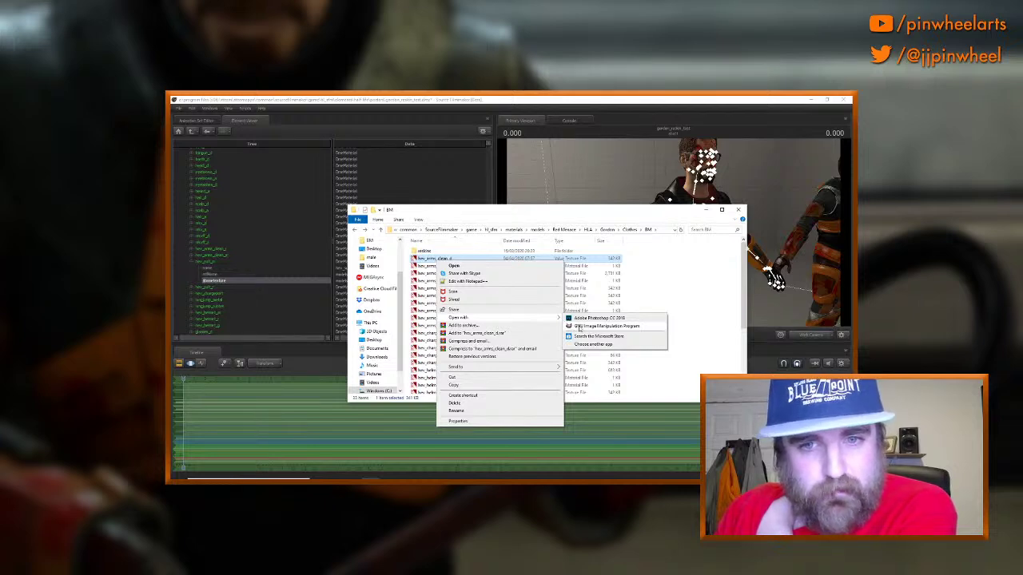
{"action": "left_click", "coordinate": [579, 326]}
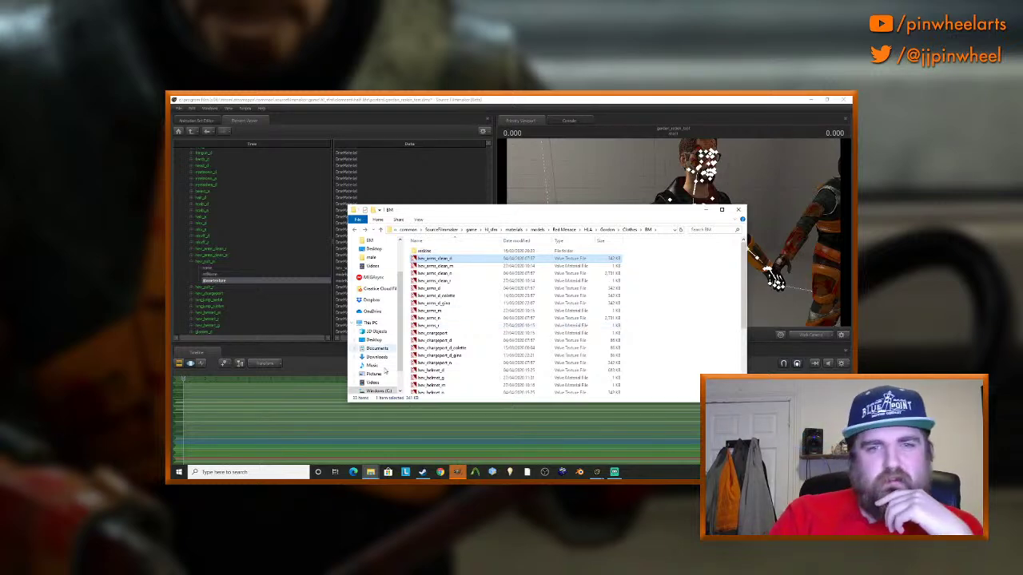
{"action": "left_click", "coordinate": [454, 470]}
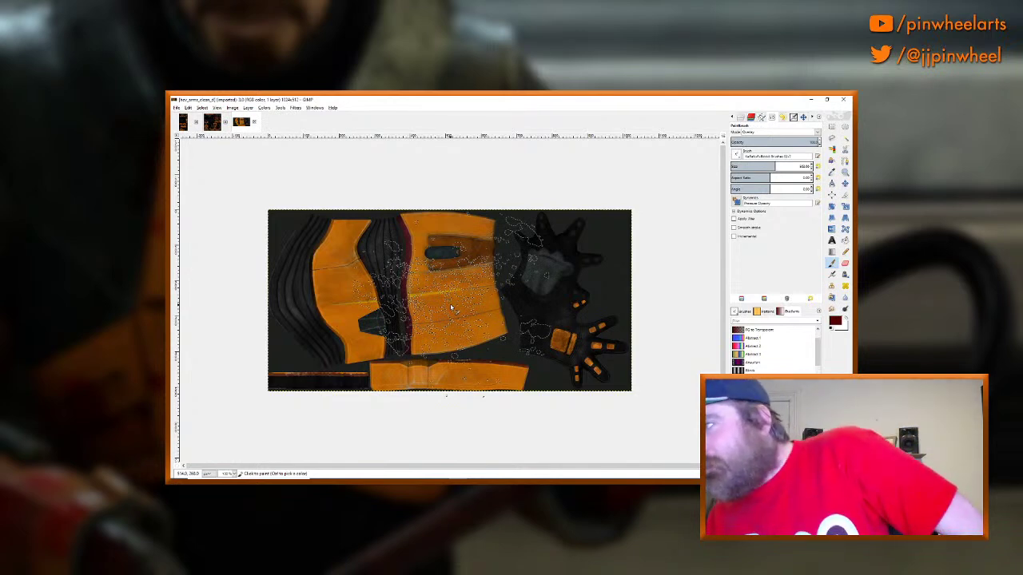
Step: Switch back to Source Filmmaker and examine the bloodied arms of the second character as a reference
{"action": "left_click_drag", "start_coordinate": [452, 308], "coordinate": [606, 236]}
{"action": "mouse_move", "coordinate": [512, 477]}
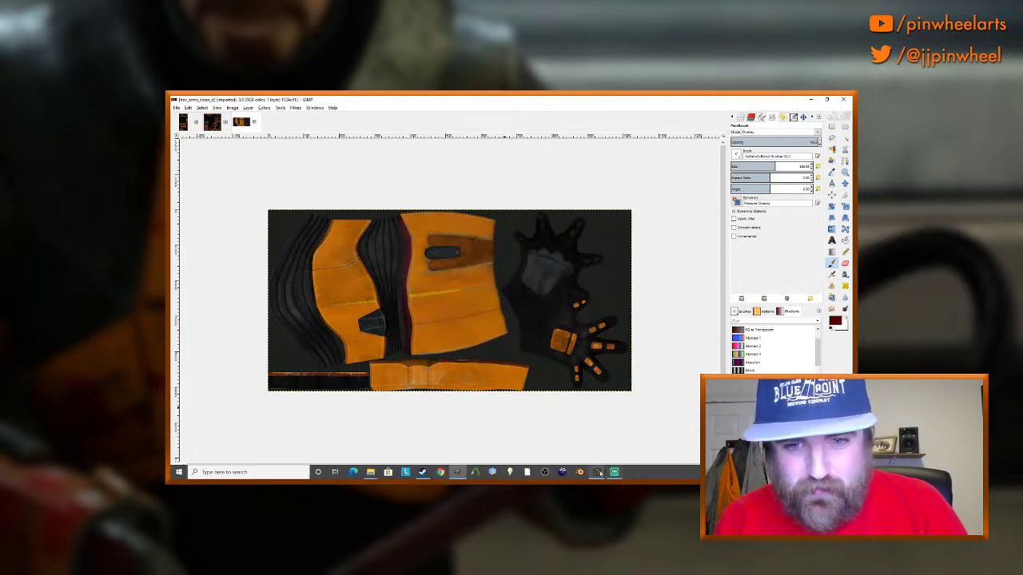
{"action": "left_click", "coordinate": [597, 472]}
{"action": "left_click", "coordinate": [624, 461]}
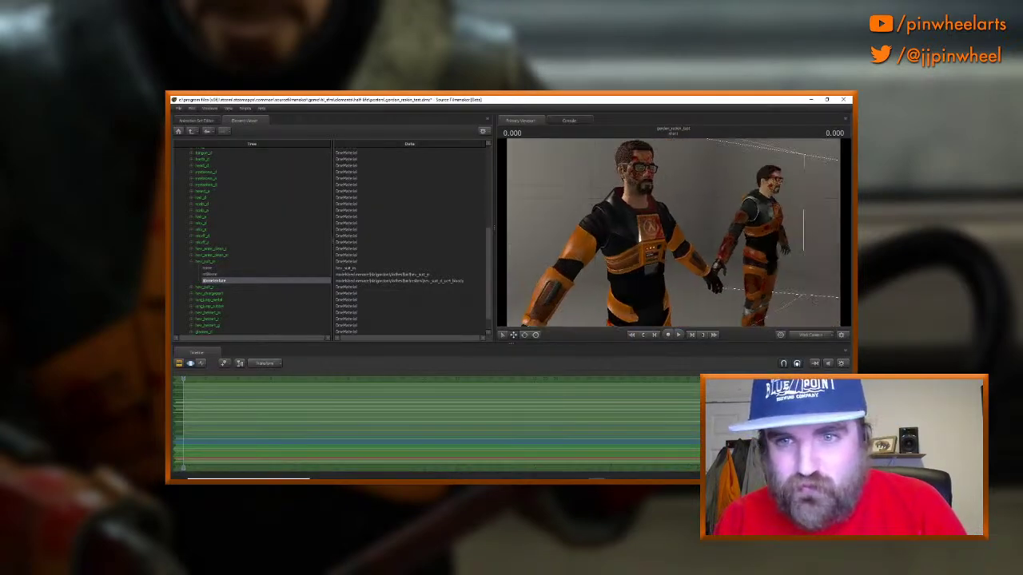
{"action": "key", "text": "w"}
{"action": "left_click_drag", "start_coordinate": [673, 231], "coordinate": [523, 324]}
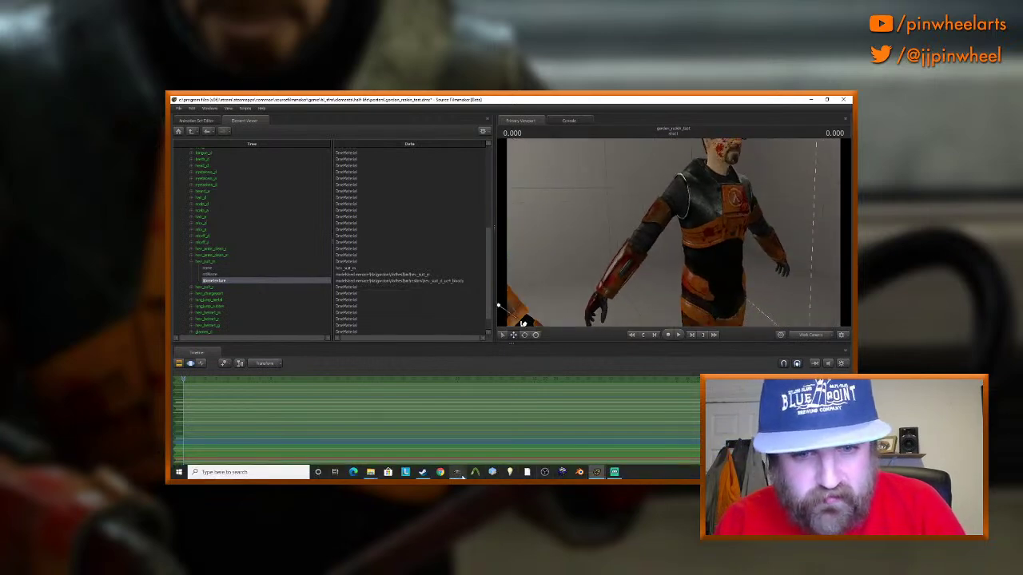
Step: Switch to GIMP and stamp dark red blood splatters over the arm and glove pieces of the hev_arms_clean_d texture, using two different splatter brushes
{"action": "left_click", "coordinate": [457, 472]}
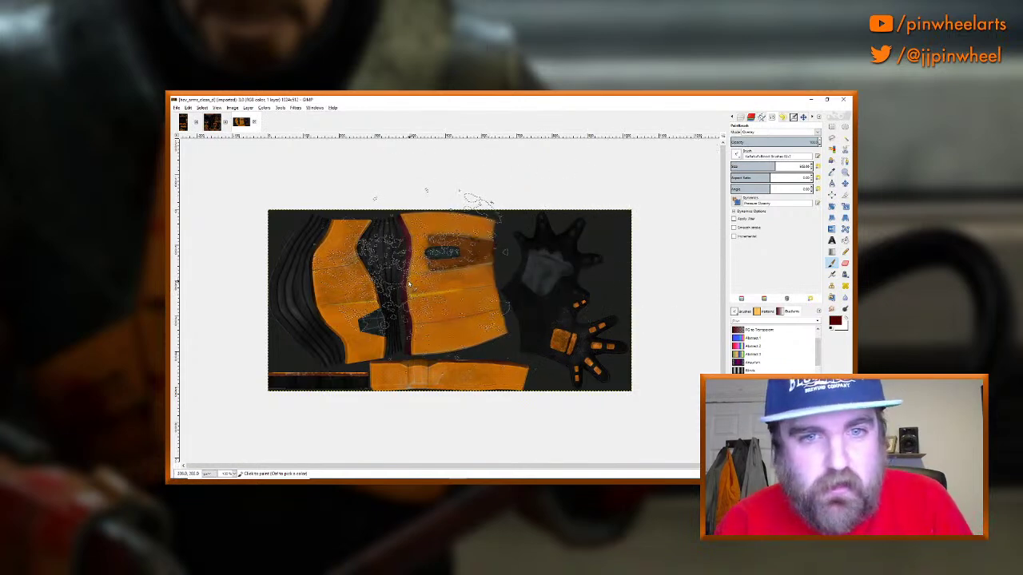
{"action": "left_click_drag", "start_coordinate": [358, 272], "coordinate": [377, 290]}
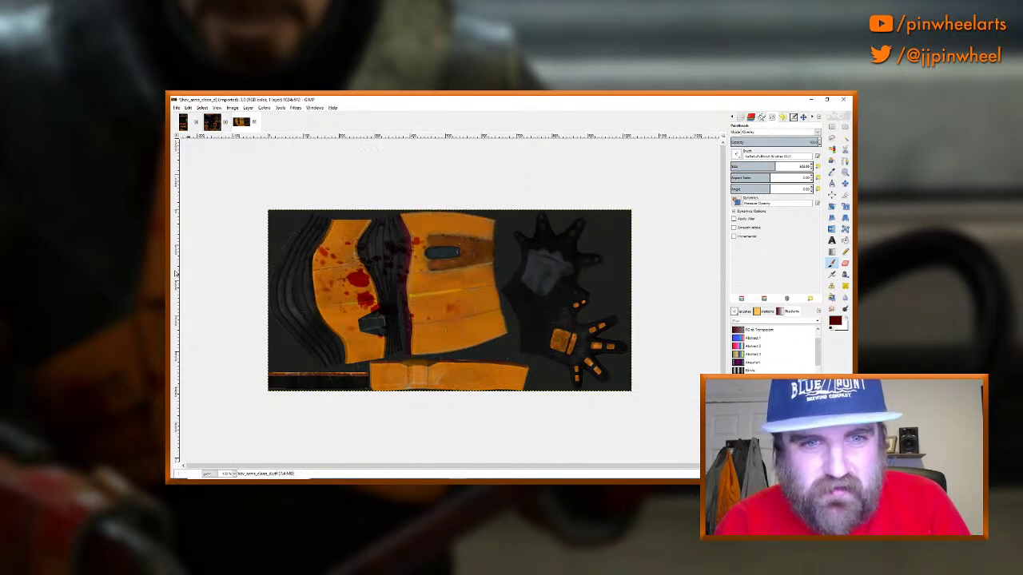
{"action": "key", "text": "ctrl+z"}
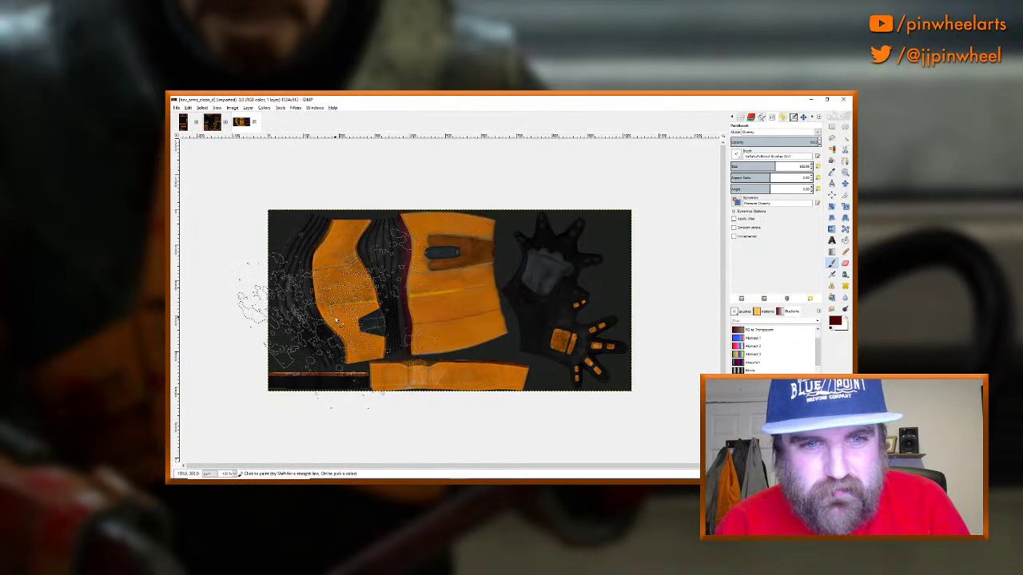
{"action": "left_click", "coordinate": [336, 320]}
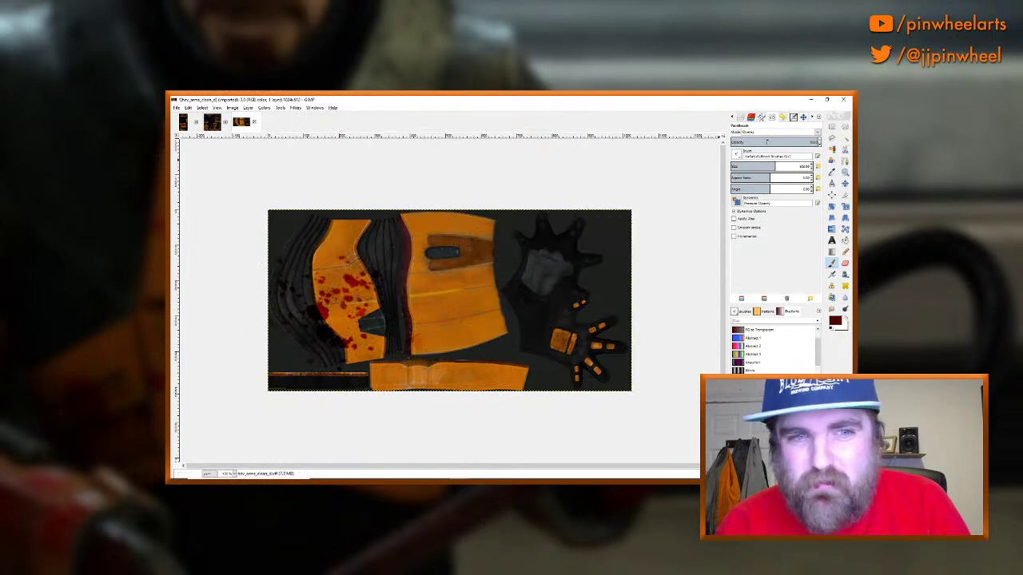
{"action": "left_click", "coordinate": [737, 156]}
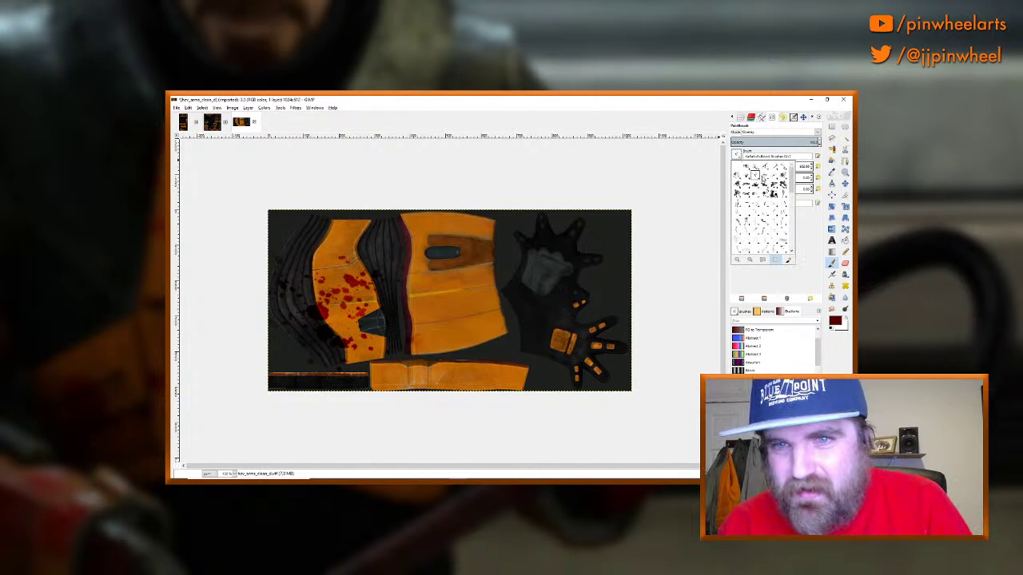
{"action": "left_click", "coordinate": [763, 176]}
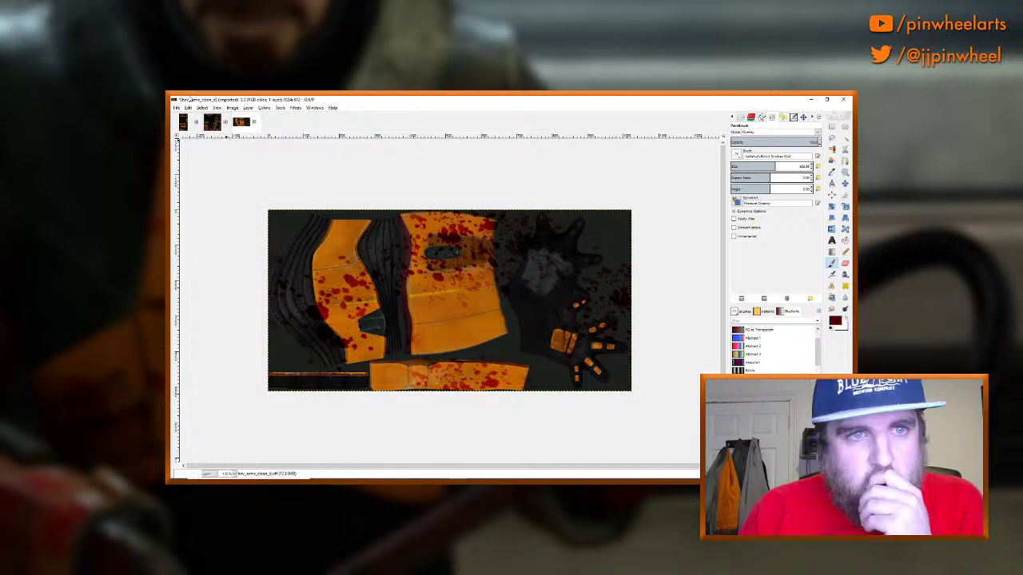
Step: Export the bloodied arms texture to the reskins folder as hev_arms_bloody_d.vtf, keeping the offered VTF settings
{"action": "key", "text": "ctrl+shift+e"}
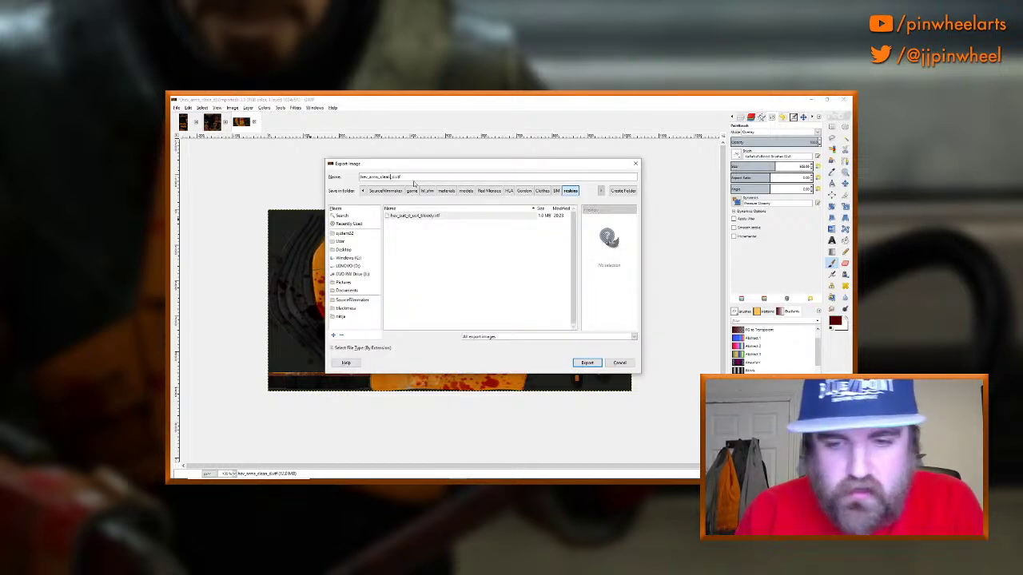
{"action": "type", "text": "bloody"}
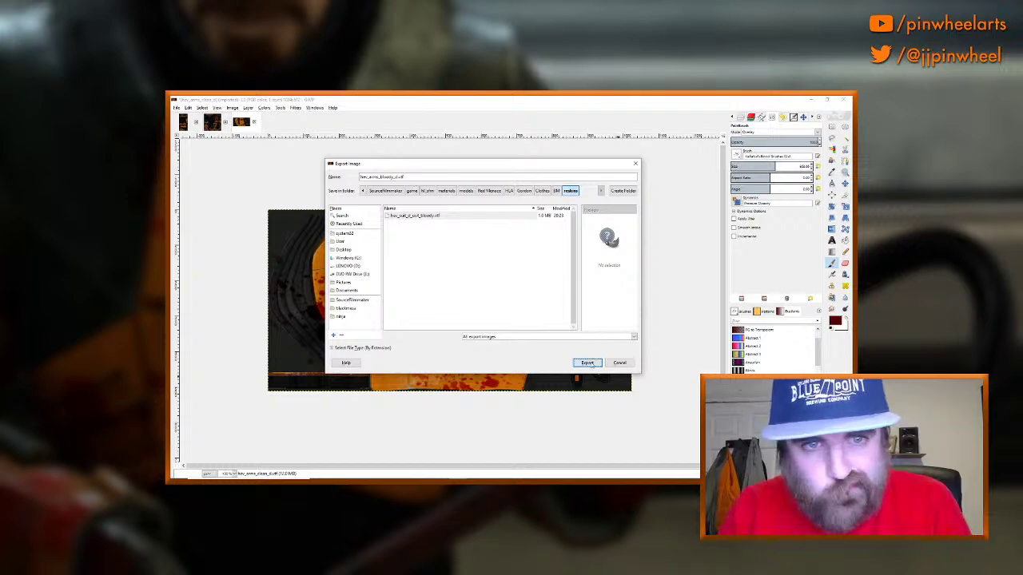
{"action": "left_click", "coordinate": [588, 362]}
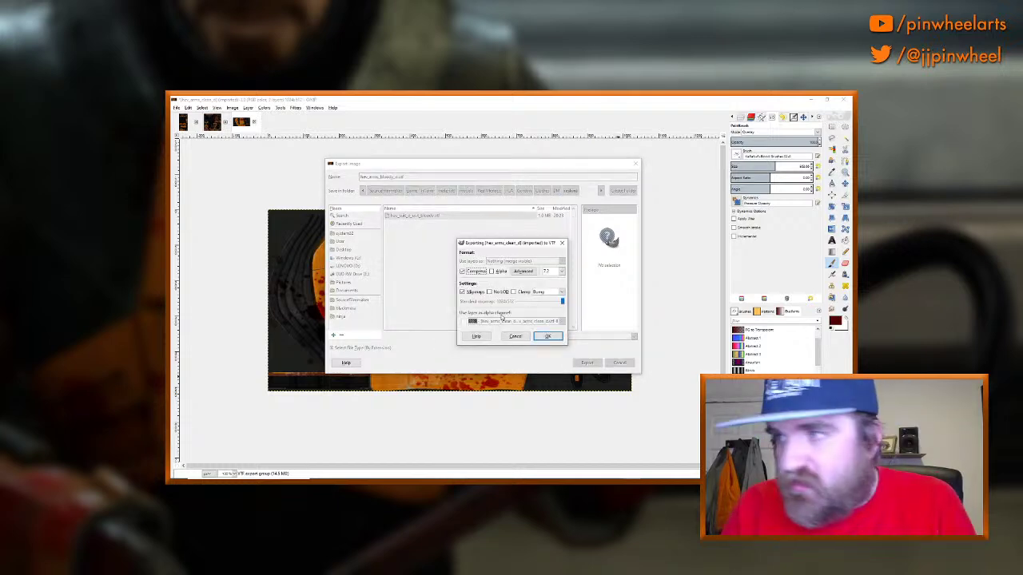
{"action": "left_click", "coordinate": [540, 337]}
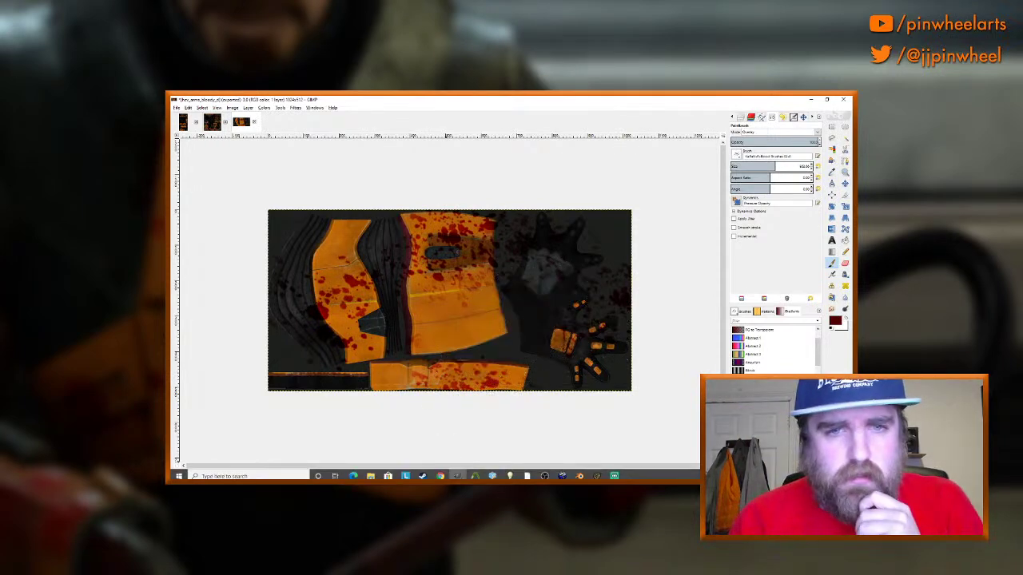
Step: Switch to Source Filmmaker, frame the first Gordon model and add a string attribute named $basetexture to its hev_arms_clean_m material
{"action": "mouse_move", "coordinate": [457, 472]}
{"action": "mouse_move", "coordinate": [596, 472]}
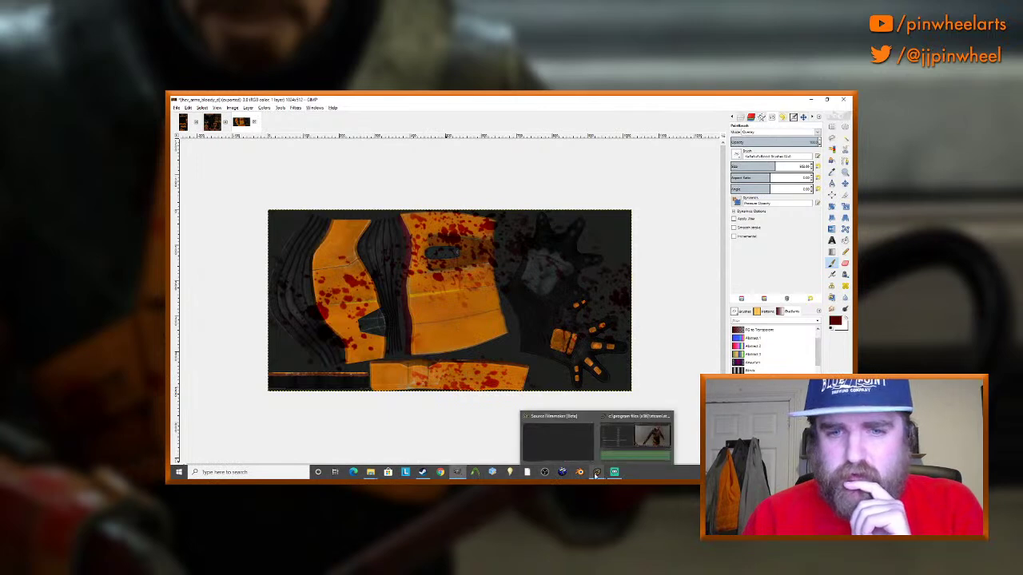
{"action": "left_click", "coordinate": [617, 448]}
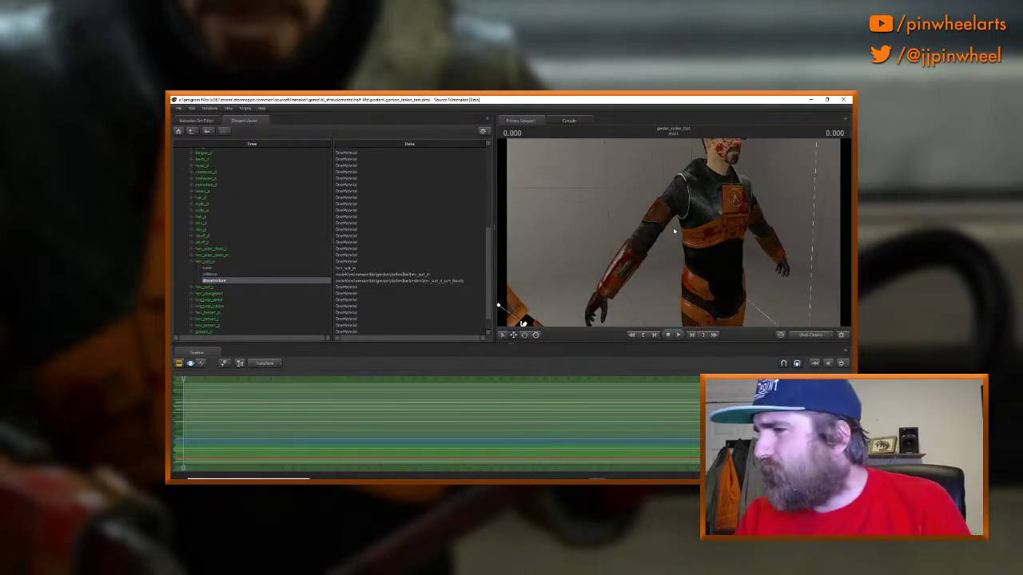
{"action": "left_click_drag", "start_coordinate": [709, 230], "coordinate": [512, 210]}
{"action": "left_click_drag", "start_coordinate": [647, 232], "coordinate": [466, 236]}
{"action": "left_click", "coordinate": [192, 263]}
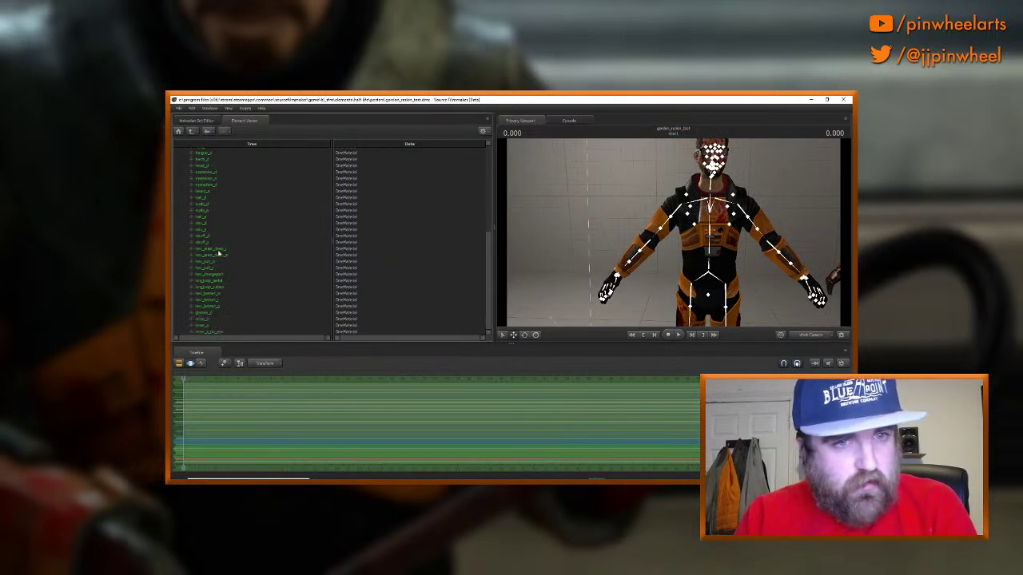
{"action": "left_click", "coordinate": [219, 255]}
{"action": "right_click", "coordinate": [214, 254]}
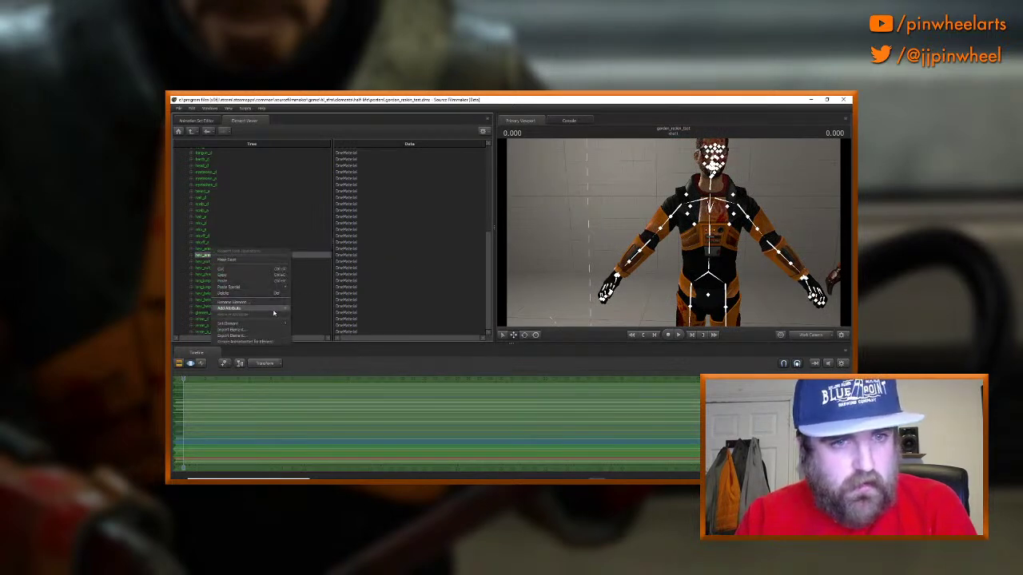
{"action": "mouse_move", "coordinate": [273, 310]}
{"action": "left_click", "coordinate": [309, 334]}
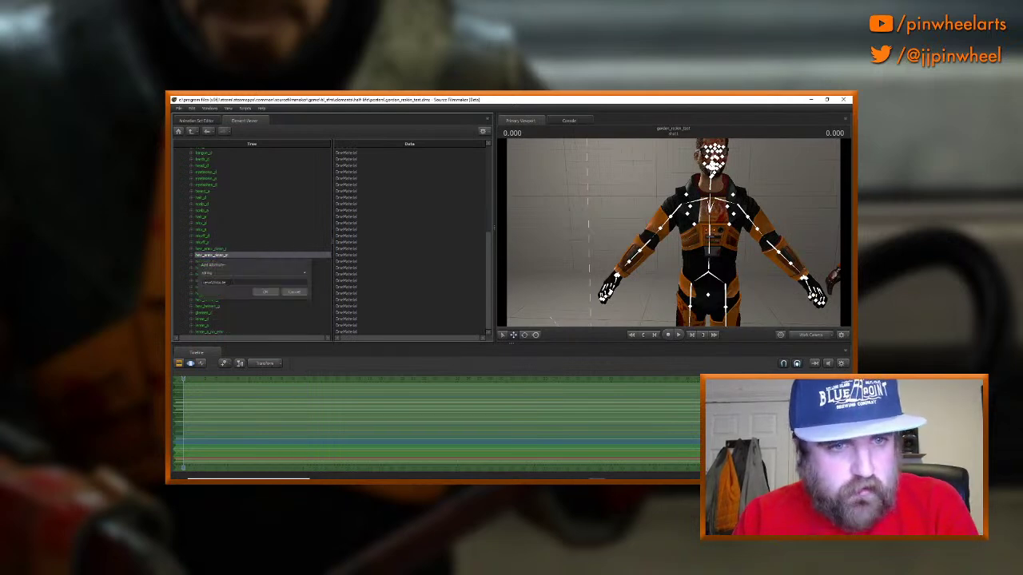
{"action": "type", "text": "$bas"}
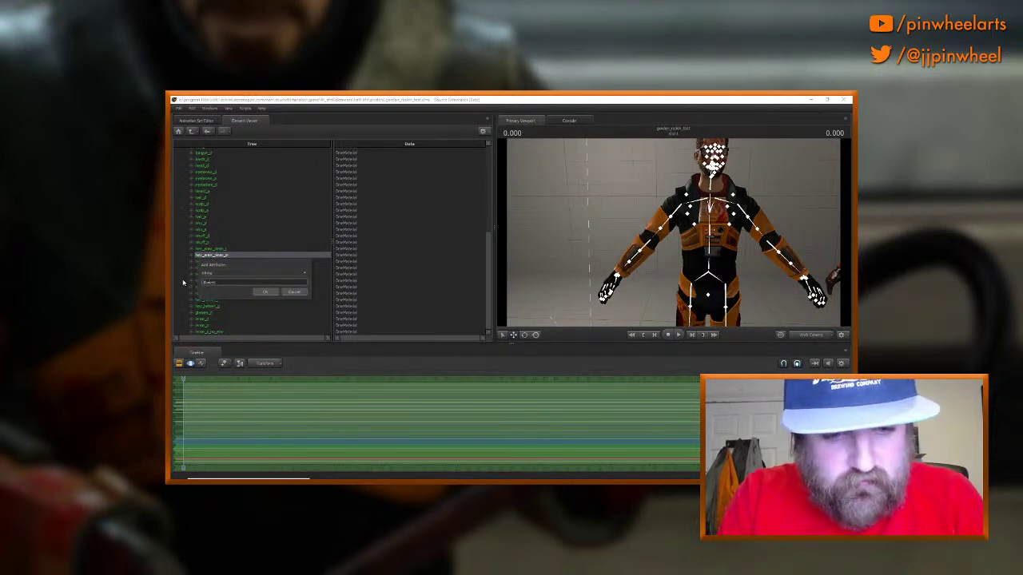
{"action": "key", "text": "Return"}
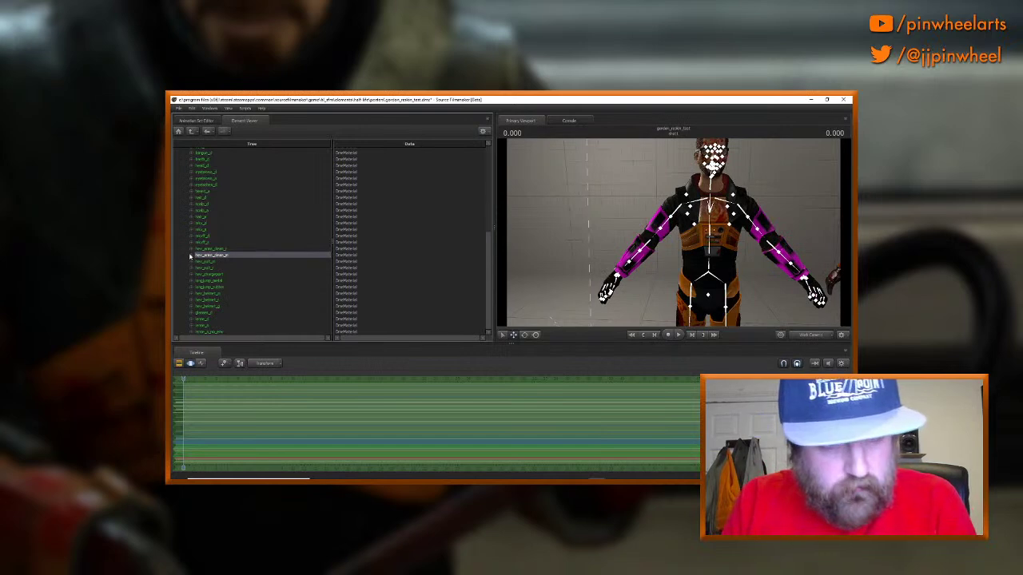
Step: Set the arm material's $basetexture path to hev_arms_bloody_d in the reskins folder, basing it on the material's existing path
{"action": "left_click", "coordinate": [191, 255]}
{"action": "left_click", "coordinate": [325, 268]}
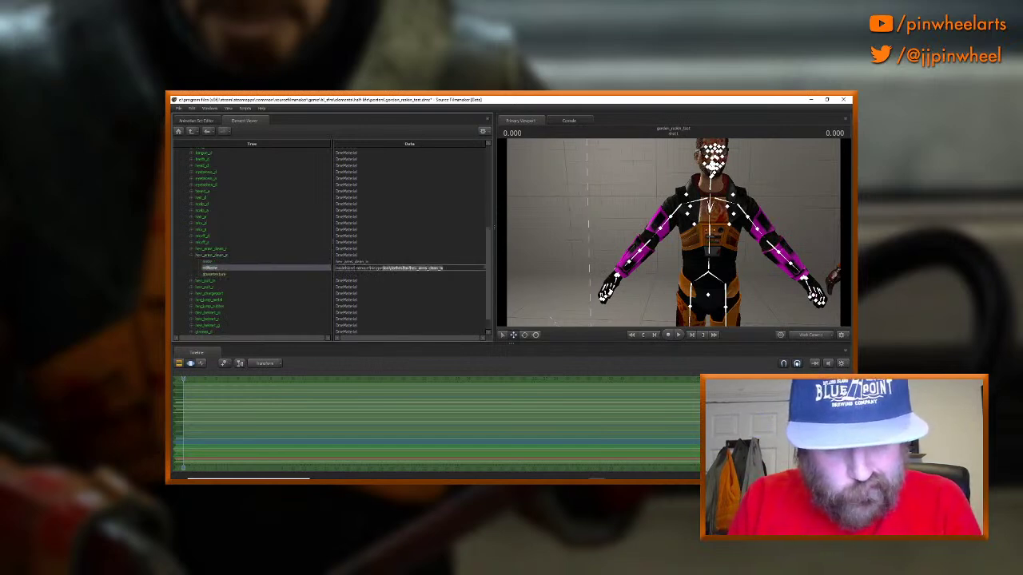
{"action": "left_click", "coordinate": [342, 274]}
{"action": "type", "text": "models\\red_menace\\hla\\gordon\\clothes\\hev\\hev_arms_clean_m"}
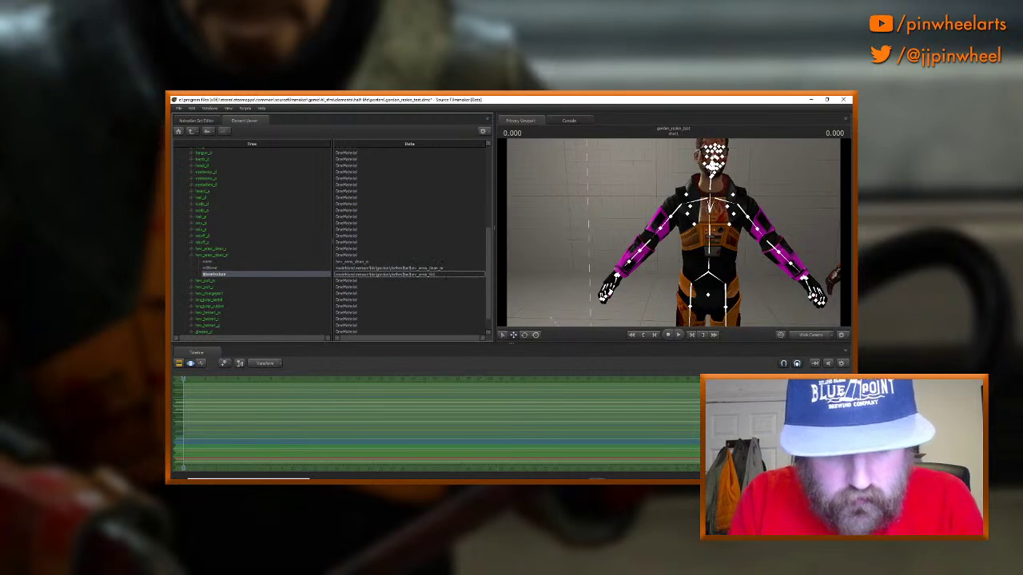
{"action": "key", "text": "Return"}
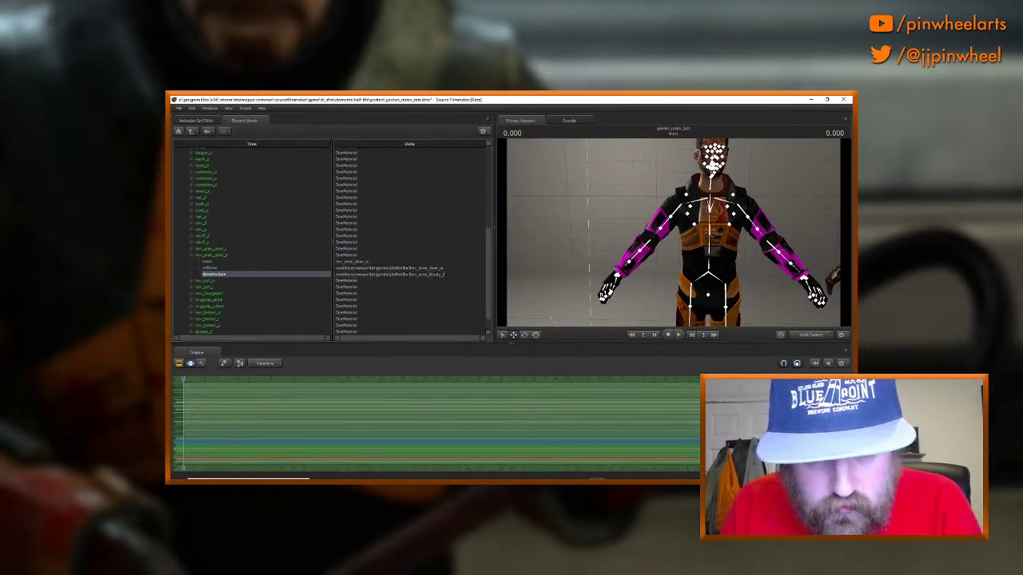
{"action": "type", "text": "reskin\\"}
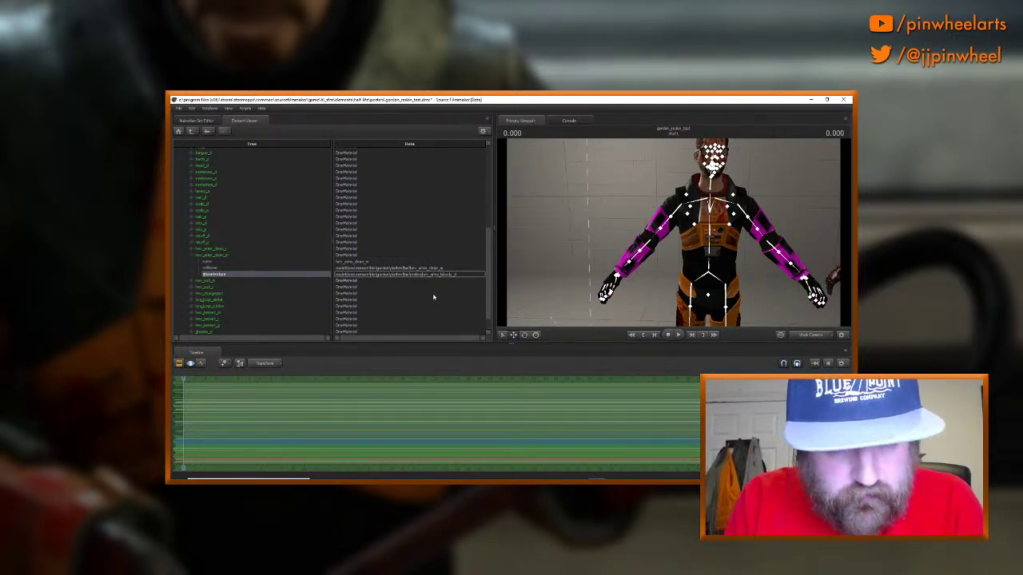
{"action": "key", "text": "Return"}
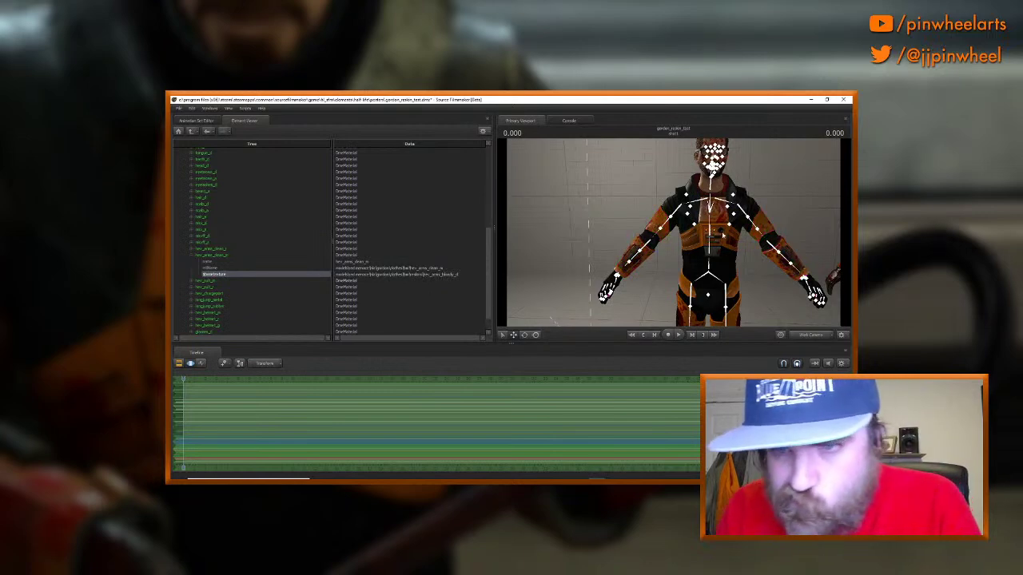
Step: Inspect the bloodied arms on the model beside the neighbouring character and save the session
{"action": "left_click_drag", "start_coordinate": [724, 236], "coordinate": [607, 226]}
{"action": "key", "text": "w"}
{"action": "key", "text": "s"}
{"action": "key", "text": "a"}
{"action": "key", "text": "d"}
{"action": "key", "text": "d"}
{"action": "key", "text": "ctrl"}
{"action": "key", "text": "d"}
{"action": "key", "text": "ctrl+s"}
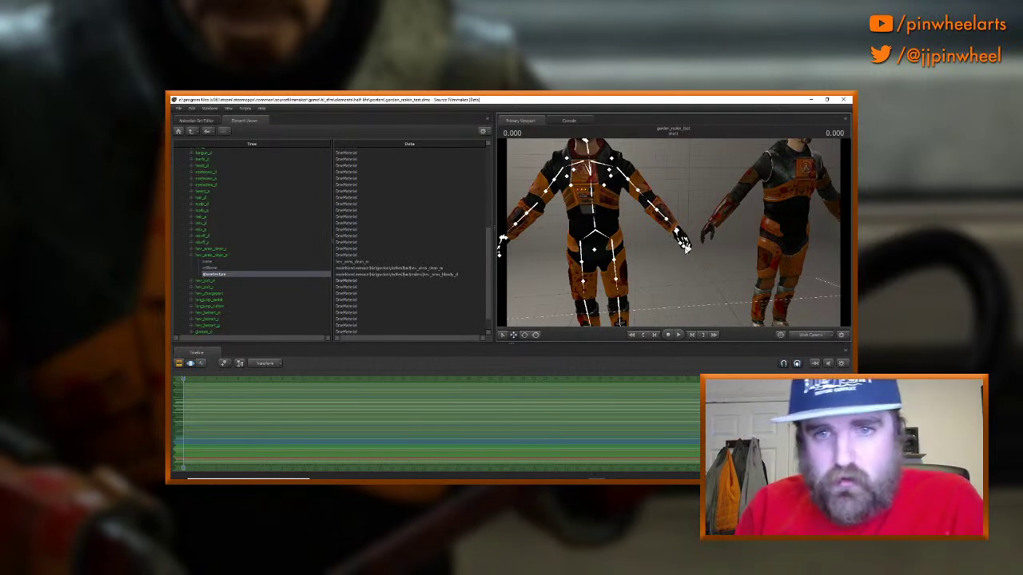
Step: Examine the model's bloodied face, chest and arms from close up and from further back
{"action": "mouse_move", "coordinate": [671, 239]}
{"action": "left_mouse_down"}
{"action": "mouse_move", "coordinate": [673, 200]}
{"action": "mouse_move", "coordinate": [639, 192]}
{"action": "mouse_move", "coordinate": [640, 233]}
{"action": "mouse_move", "coordinate": [551, 224]}
{"action": "mouse_move", "coordinate": [671, 238]}
{"action": "left_mouse_up"}
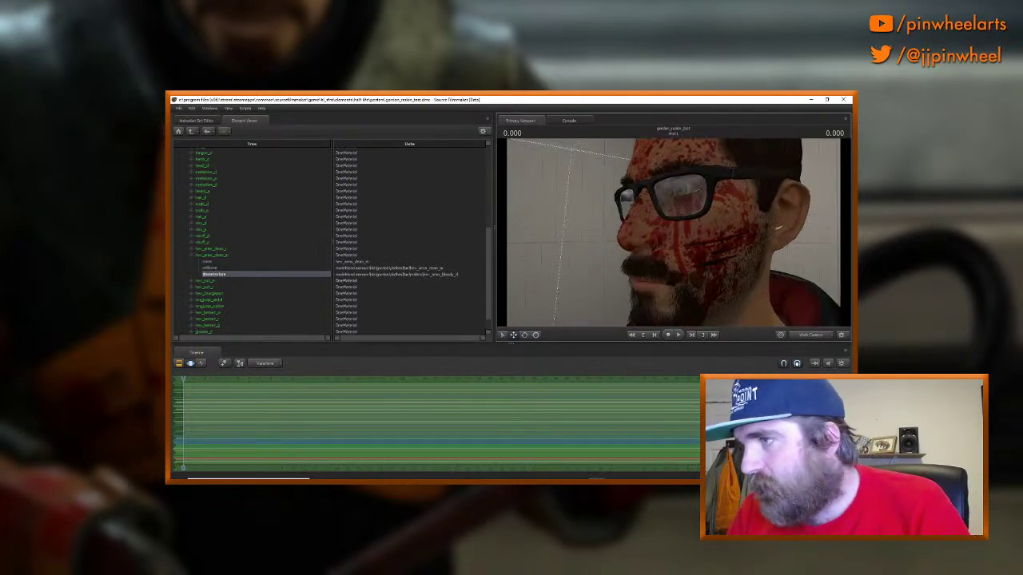
{"action": "key", "text": "s"}
{"action": "key", "text": "s"}
{"action": "left_click_drag", "start_coordinate": [671, 238], "coordinate": [671, 238]}
{"action": "key", "text": "w"}
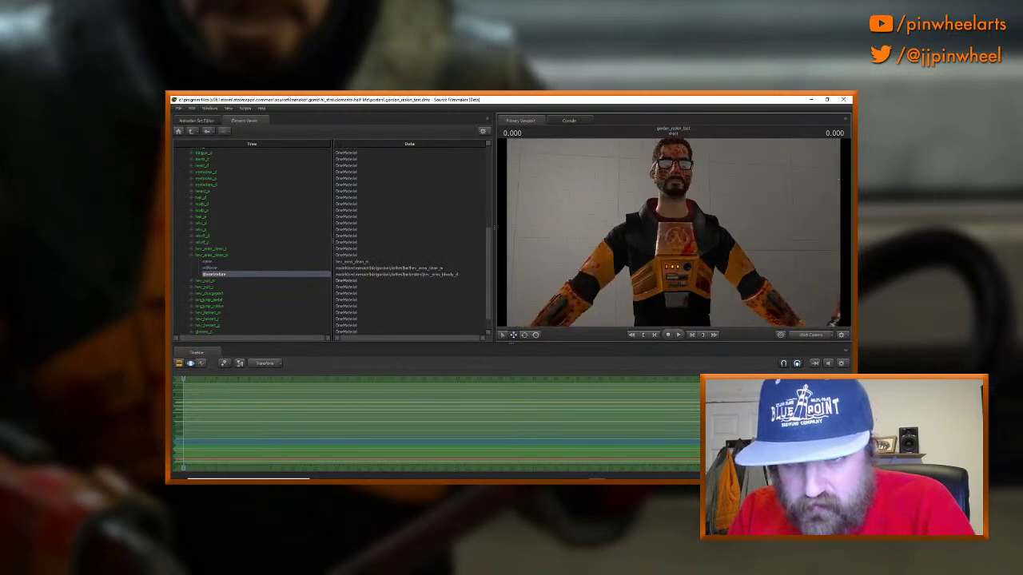
{"action": "key", "text": "s"}
{"action": "key", "text": "ctrl"}
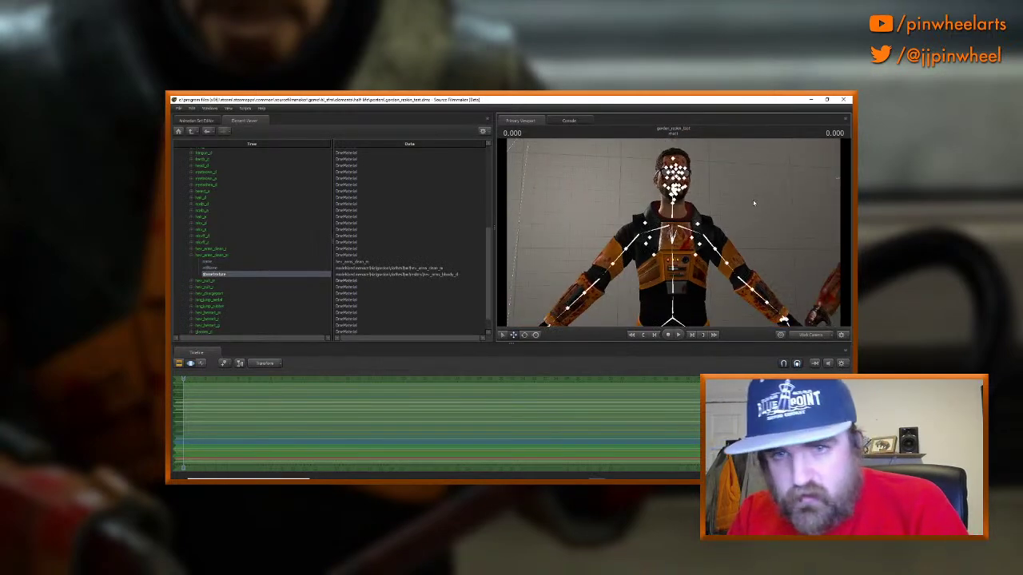
{"action": "mouse_move", "coordinate": [756, 202]}
{"action": "left_mouse_down"}
{"action": "mouse_move", "coordinate": [750, 321]}
{"action": "mouse_move", "coordinate": [741, 202]}
{"action": "left_mouse_up"}
Step: Switch to GIMP and compare the blood on the reference body texture with the splatters across the bloodied suit texture
{"action": "mouse_move", "coordinate": [424, 476]}
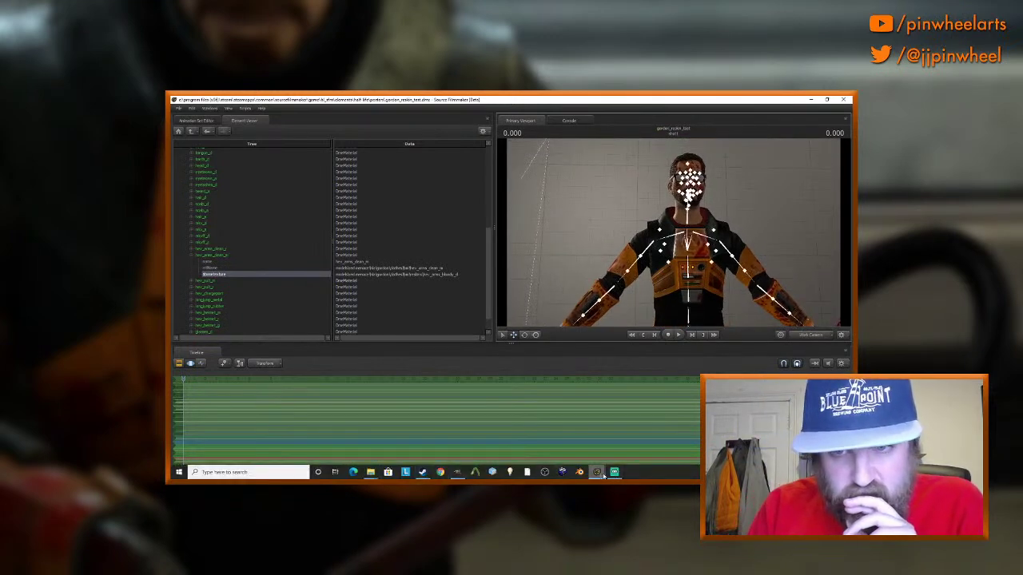
{"action": "mouse_move", "coordinate": [603, 474]}
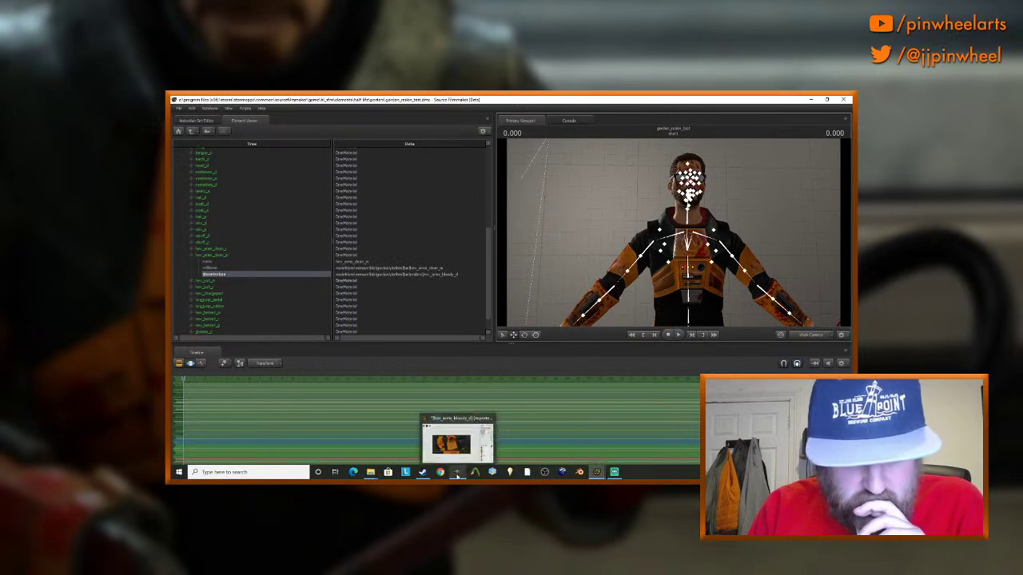
{"action": "left_click", "coordinate": [457, 472]}
{"action": "left_click", "coordinate": [214, 124]}
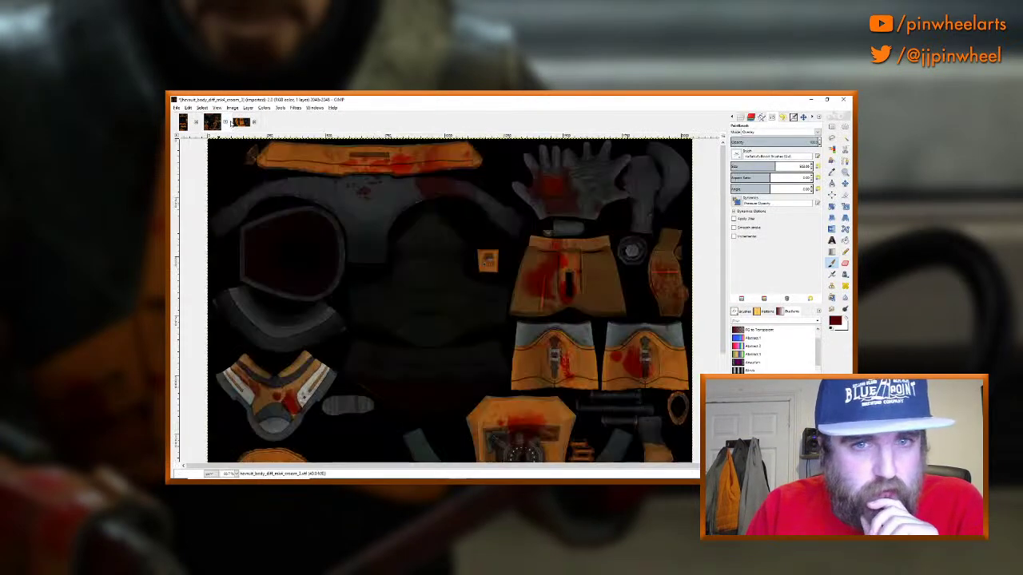
{"action": "left_click", "coordinate": [185, 125]}
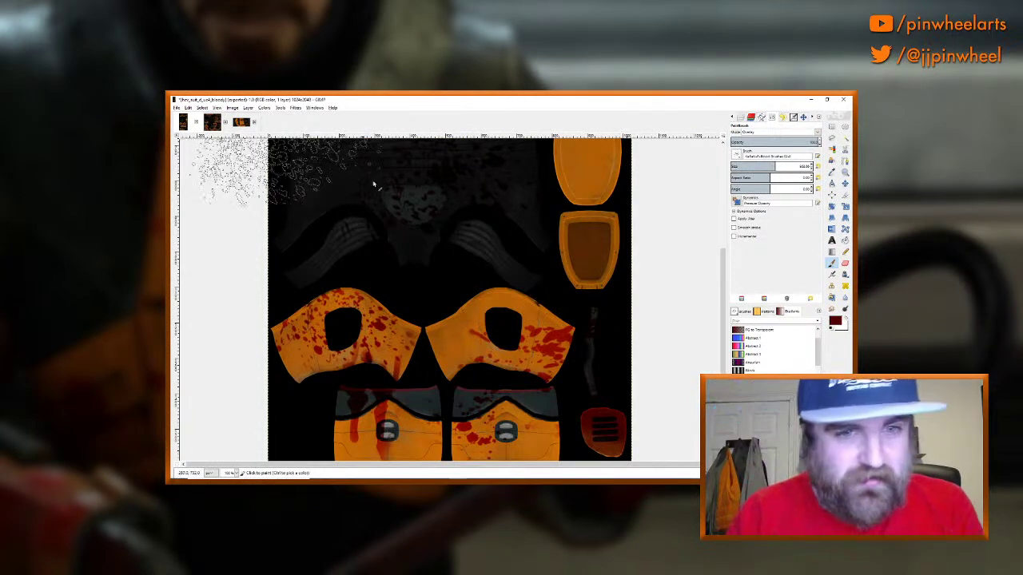
{"action": "scroll", "coordinate": [500, 296], "scroll_direction": "down", "scroll_amount": 5}
{"action": "scroll", "coordinate": [471, 292], "scroll_direction": "up", "scroll_amount": 5}
{"action": "scroll", "coordinate": [327, 235], "scroll_direction": "down", "scroll_amount": 5}
{"action": "scroll", "coordinate": [332, 250], "scroll_direction": "up", "scroll_amount": 5}
{"action": "scroll", "coordinate": [332, 250], "scroll_direction": "down", "scroll_amount": 5}
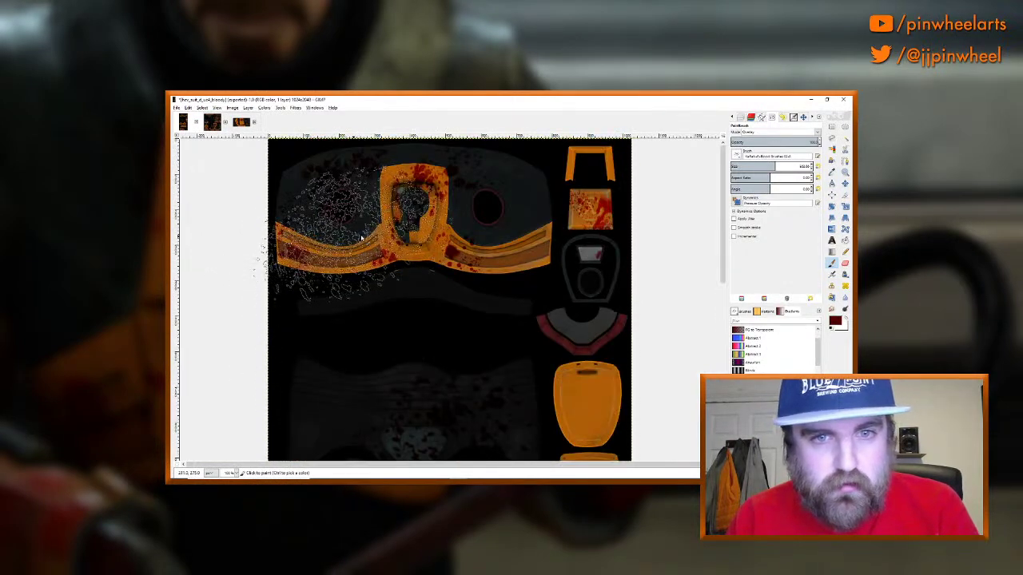
Step: Try other blood splatter brushes beside the right end of the suit's orange chest band, undoing the test stamp
{"action": "scroll", "coordinate": [458, 232], "scroll_direction": "up", "scroll_amount": 2}
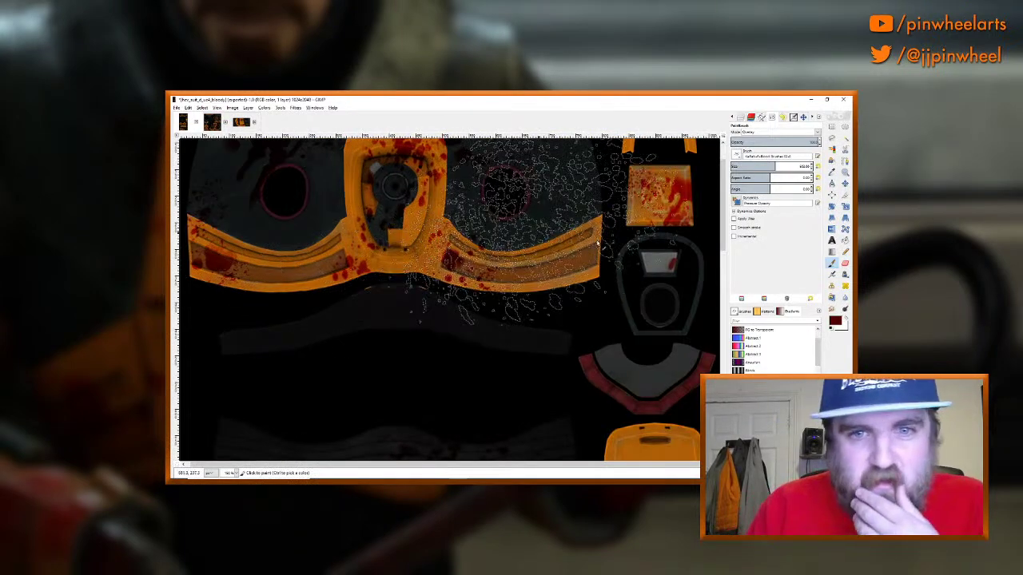
{"action": "key", "text": "ctrl+shift+a"}
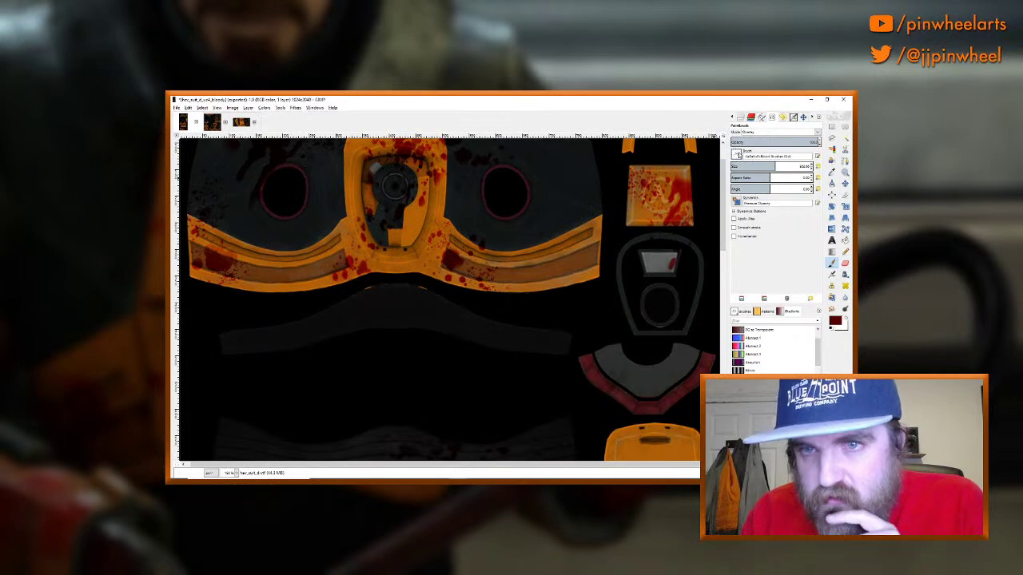
{"action": "left_click", "coordinate": [737, 155]}
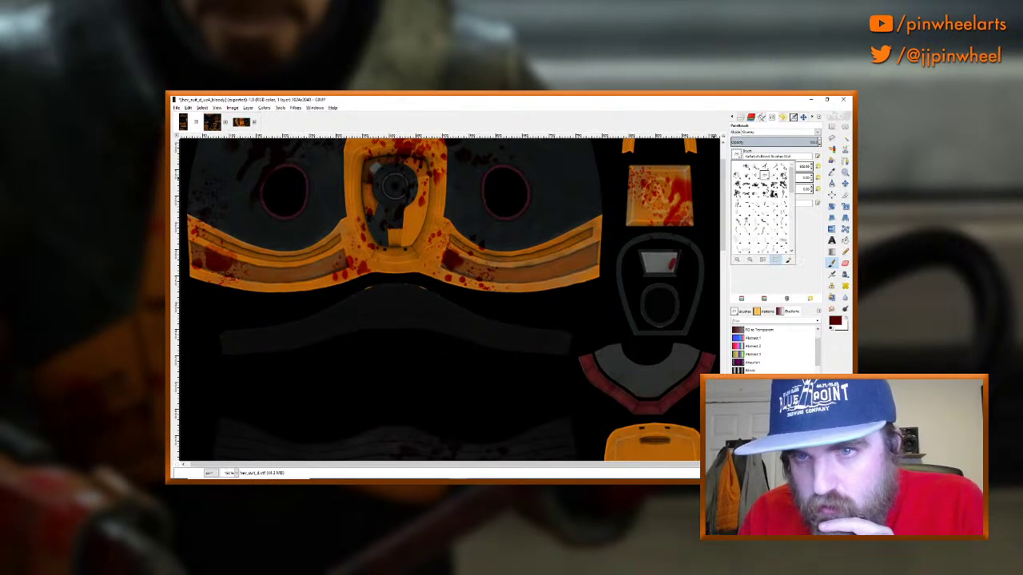
{"action": "left_click", "coordinate": [764, 173]}
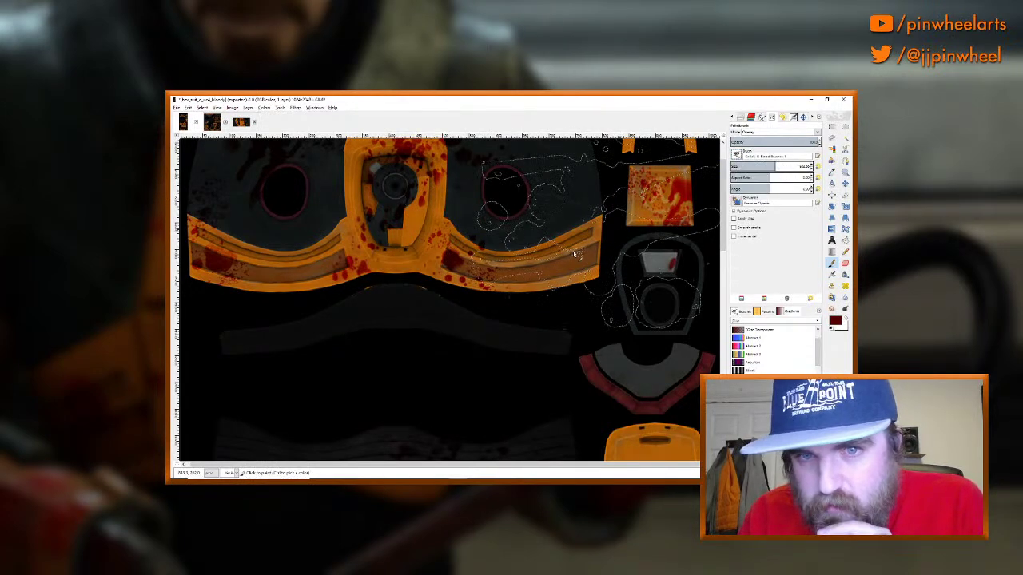
{"action": "left_click", "coordinate": [737, 155]}
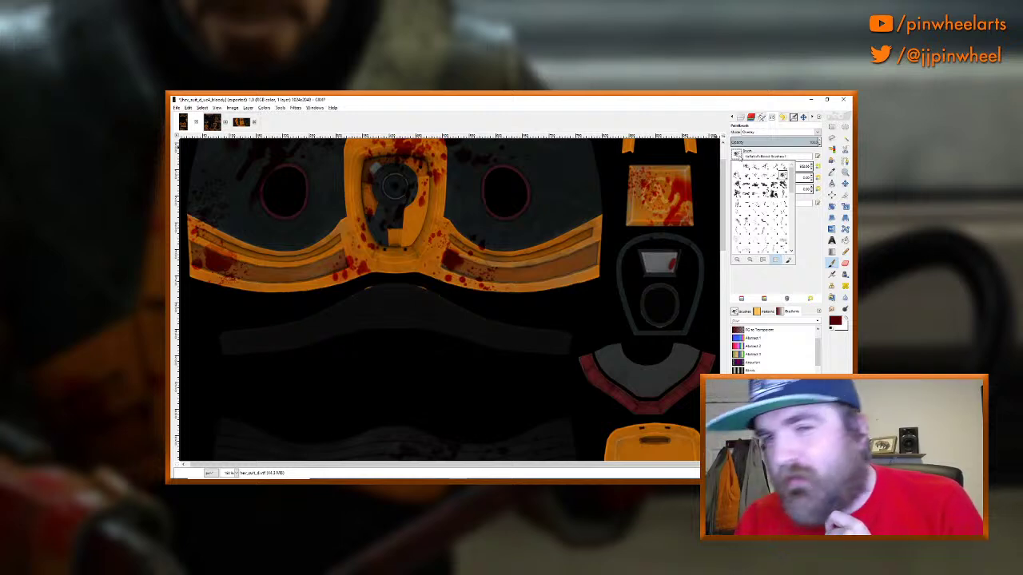
{"action": "left_click", "coordinate": [767, 173]}
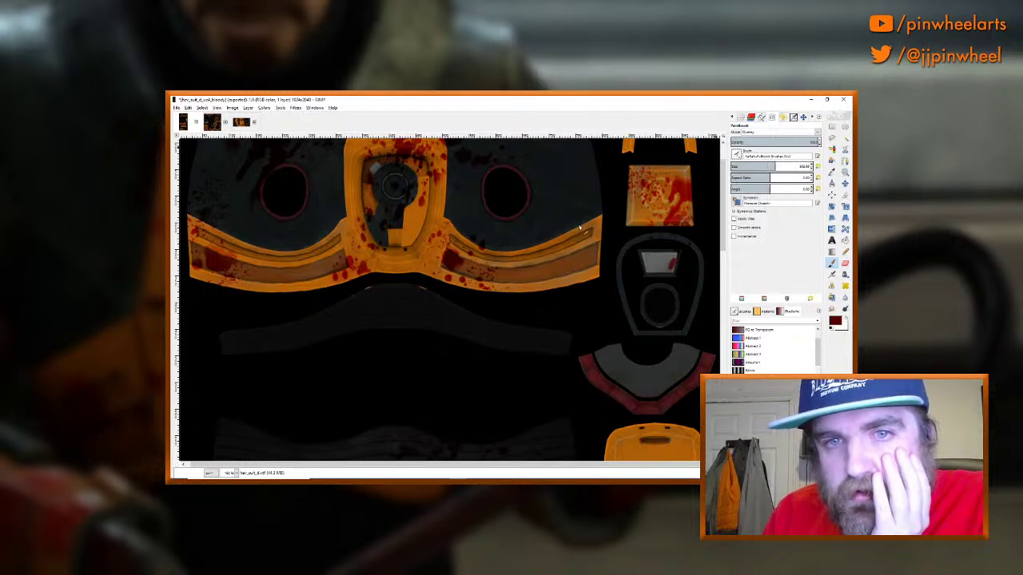
{"action": "left_click", "coordinate": [598, 187]}
{"action": "key", "text": "ctrl+z"}
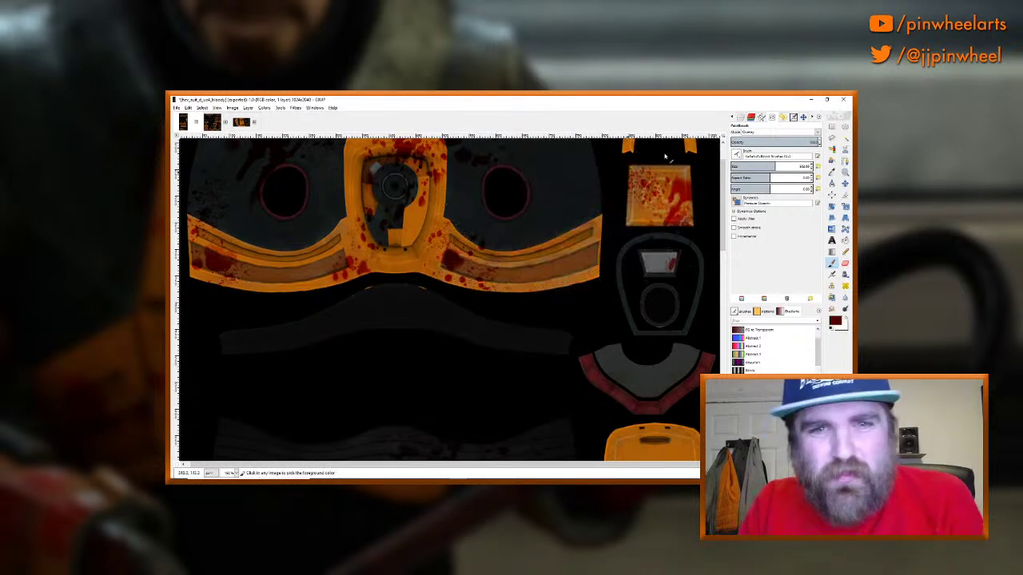
{"action": "left_click", "coordinate": [737, 156]}
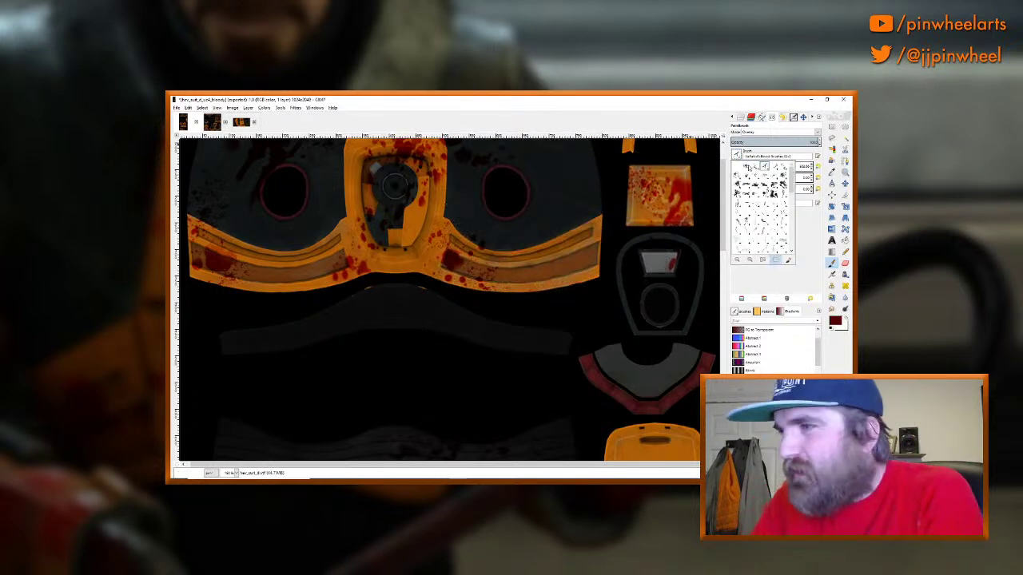
{"action": "left_click", "coordinate": [748, 167]}
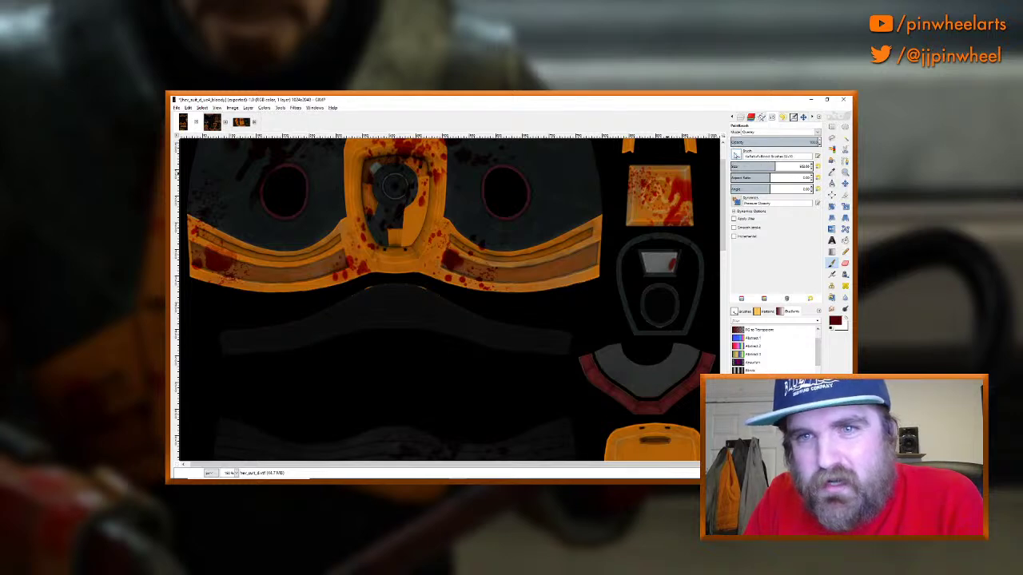
{"action": "left_click", "coordinate": [736, 155]}
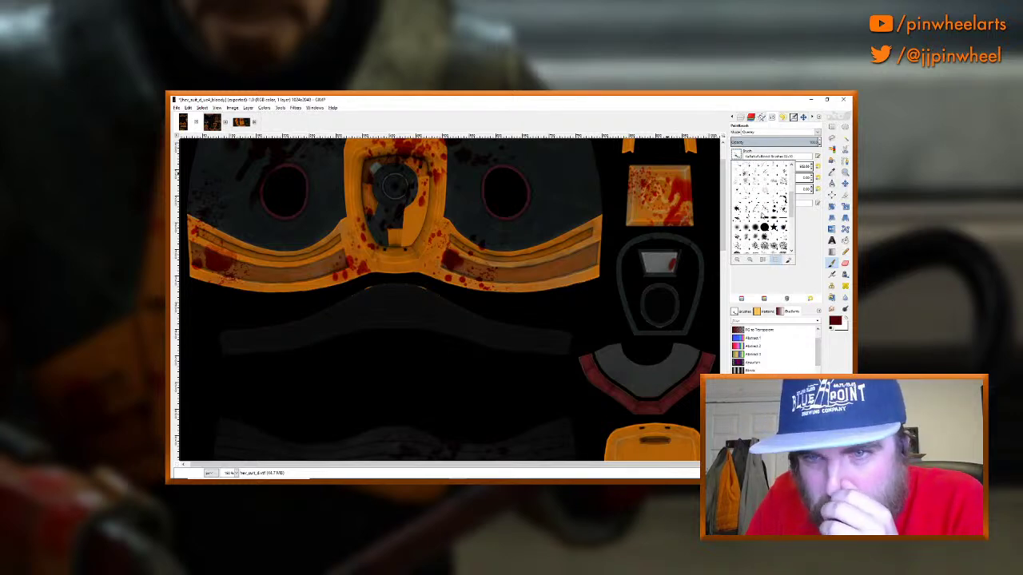
Step: Choose a dense splatter brush and stamp dark red blood over the right end of the suit's orange chest band, undoing unwanted stamps
{"action": "left_click", "coordinate": [783, 210]}
{"action": "left_click", "coordinate": [648, 219]}
{"action": "mouse_move", "coordinate": [648, 219]}
{"action": "left_mouse_down"}
{"action": "mouse_move", "coordinate": [560, 263]}
{"action": "mouse_move", "coordinate": [607, 240]}
{"action": "mouse_move", "coordinate": [576, 232]}
{"action": "mouse_move", "coordinate": [549, 251]}
{"action": "left_mouse_up"}
{"action": "left_click", "coordinate": [549, 251]}
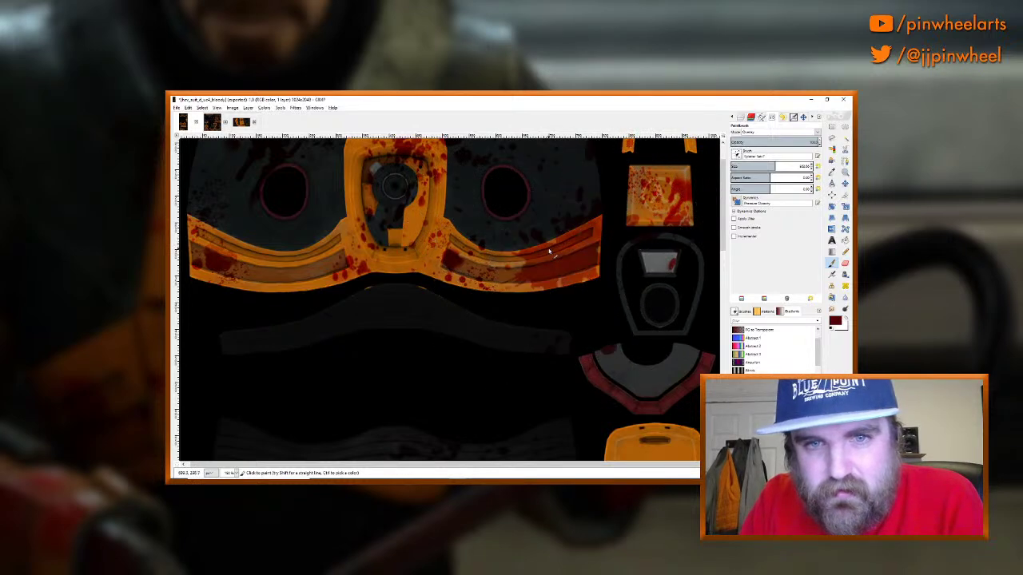
{"action": "key", "text": "ctrl+shift+a"}
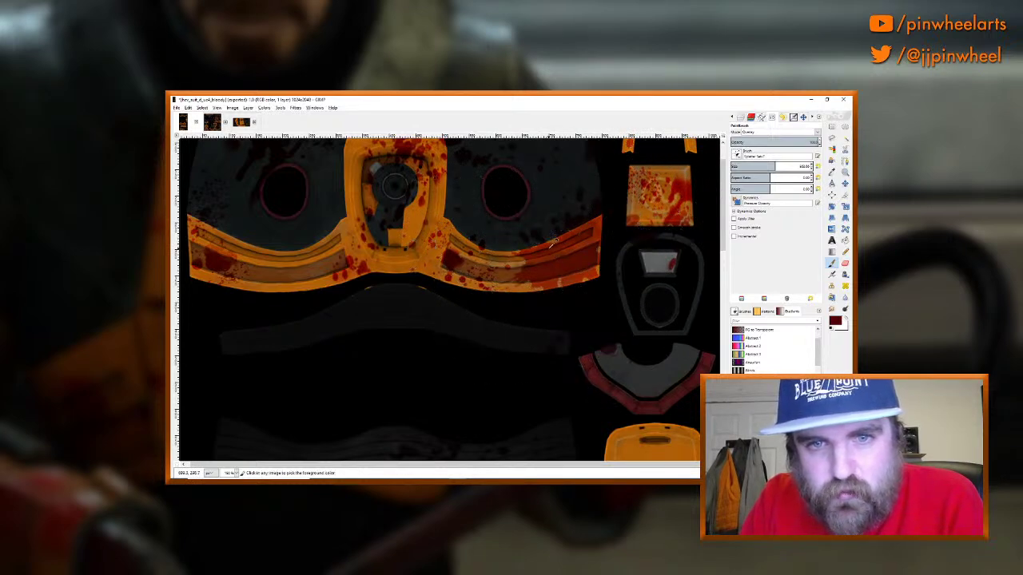
{"action": "key", "text": "ctrl+z"}
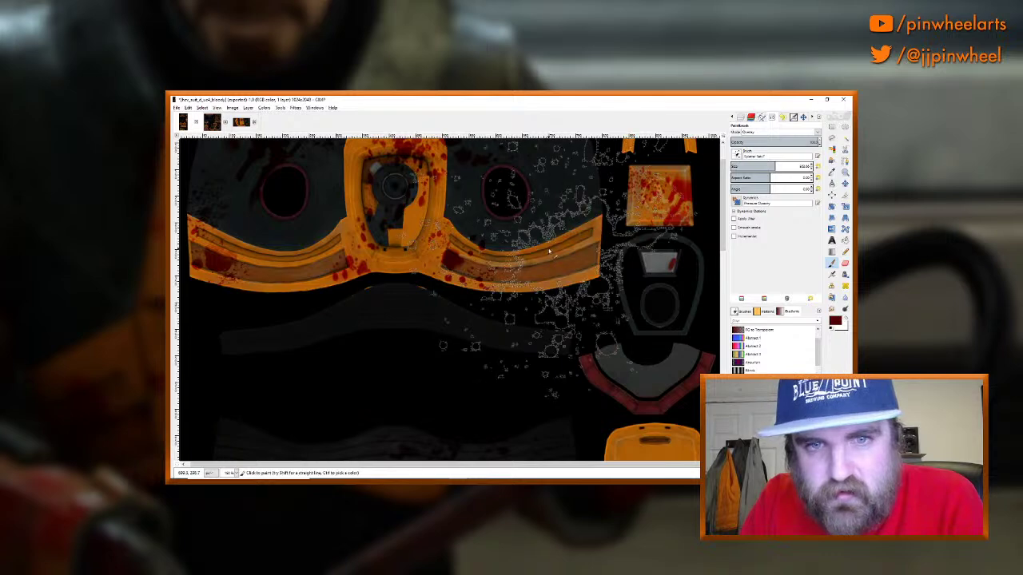
{"action": "scroll", "coordinate": [605, 236], "scroll_direction": "up", "scroll_amount": 2}
{"action": "scroll", "coordinate": [606, 237], "scroll_direction": "down", "scroll_amount": 2}
{"action": "scroll", "coordinate": [606, 236], "scroll_direction": "down", "scroll_amount": 2, "text": "ctrl"}
{"action": "key", "text": "ctrl+shift+a"}
{"action": "scroll", "coordinate": [256, 235], "scroll_direction": "up", "scroll_amount": 1, "text": "ctrl"}
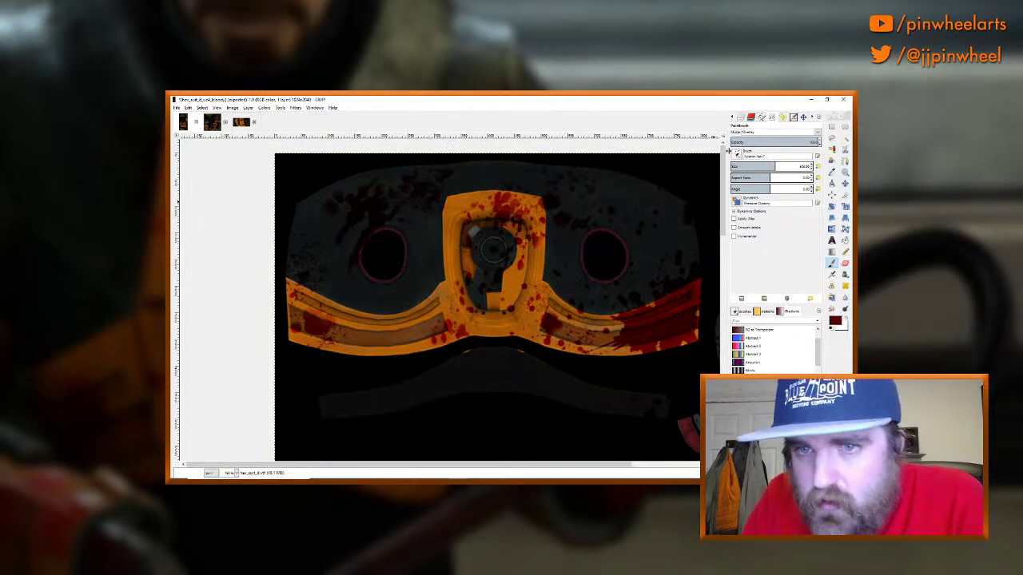
Step: Pick a splatter brush with scattered droplets and add blood across the dark chest panels and the orange centre plate
{"action": "left_click", "coordinate": [736, 155]}
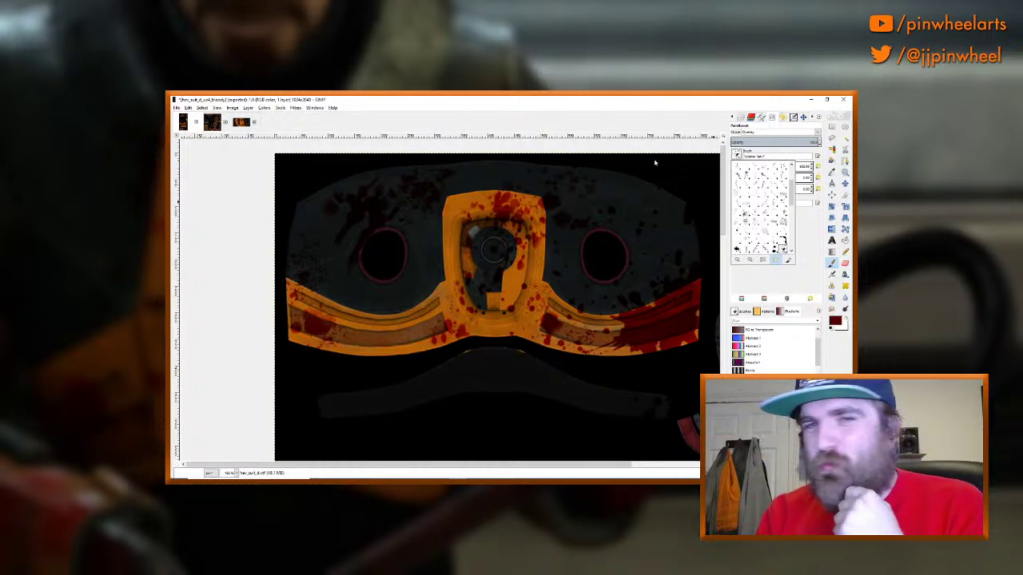
{"action": "left_click", "coordinate": [590, 98]}
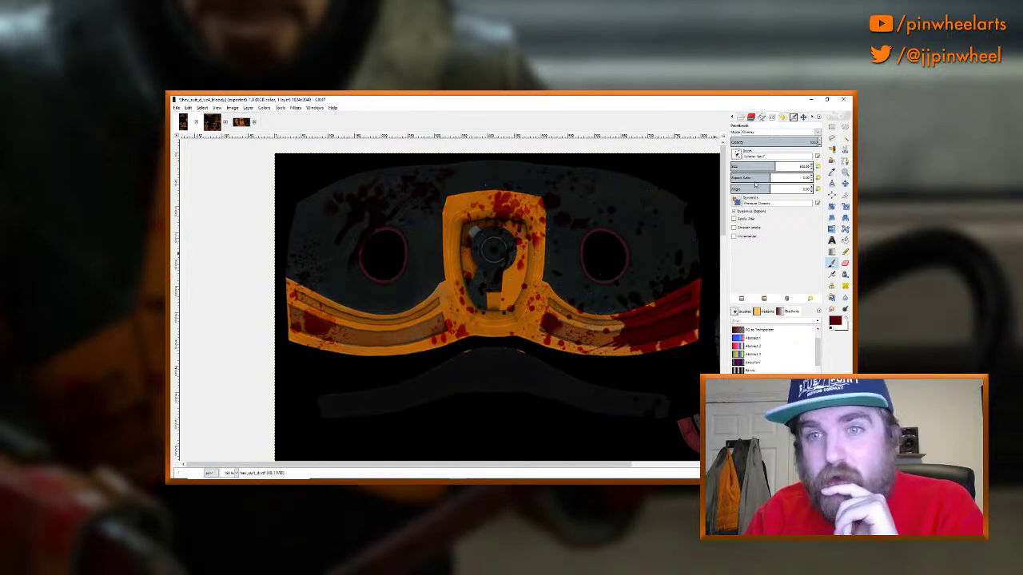
{"action": "left_click", "coordinate": [737, 154]}
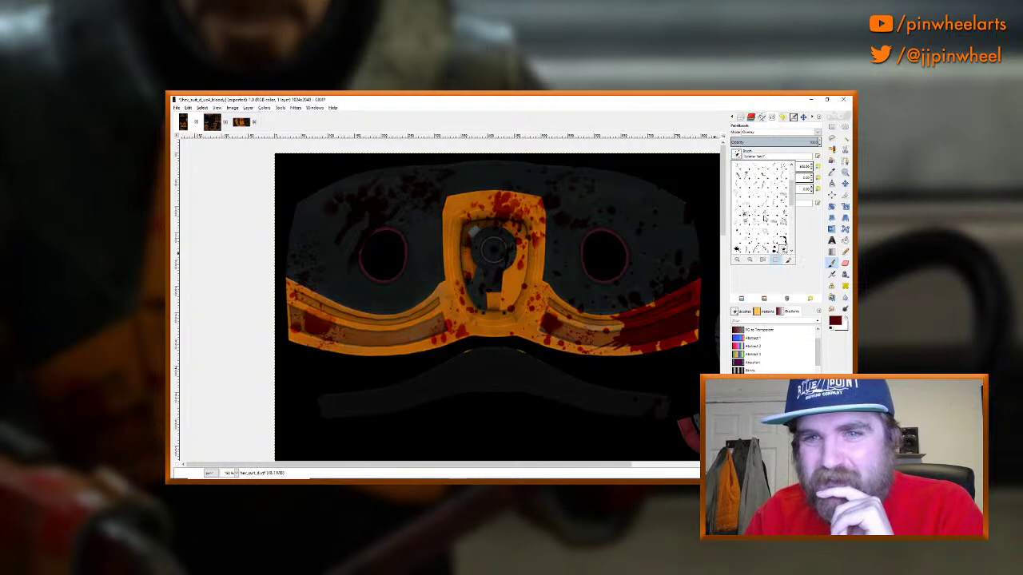
{"action": "left_click", "coordinate": [754, 244]}
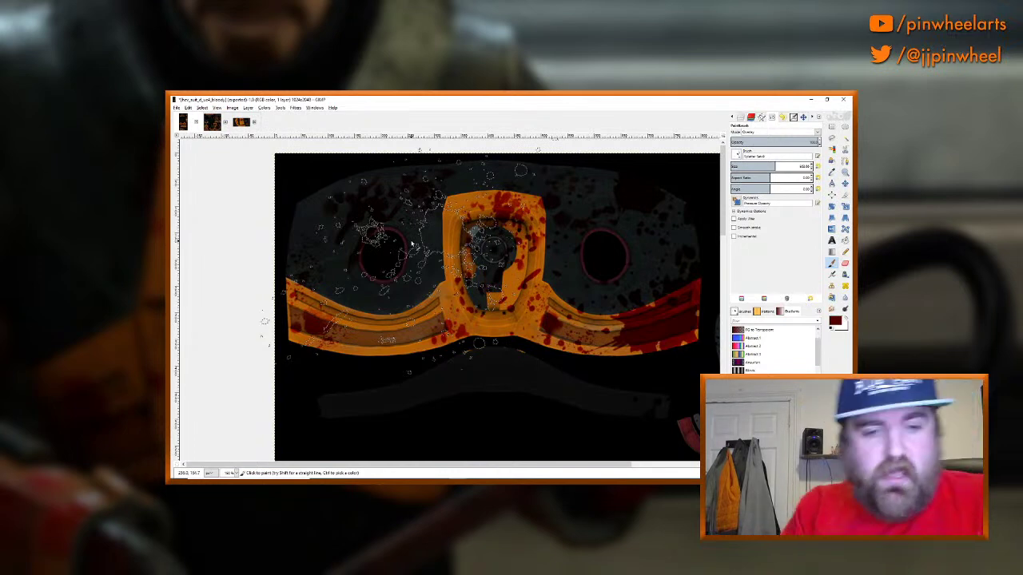
Step: Export the updated bloodied suit texture over its existing exported file instead of saving it as a project
{"action": "key", "text": "ctrl+s"}
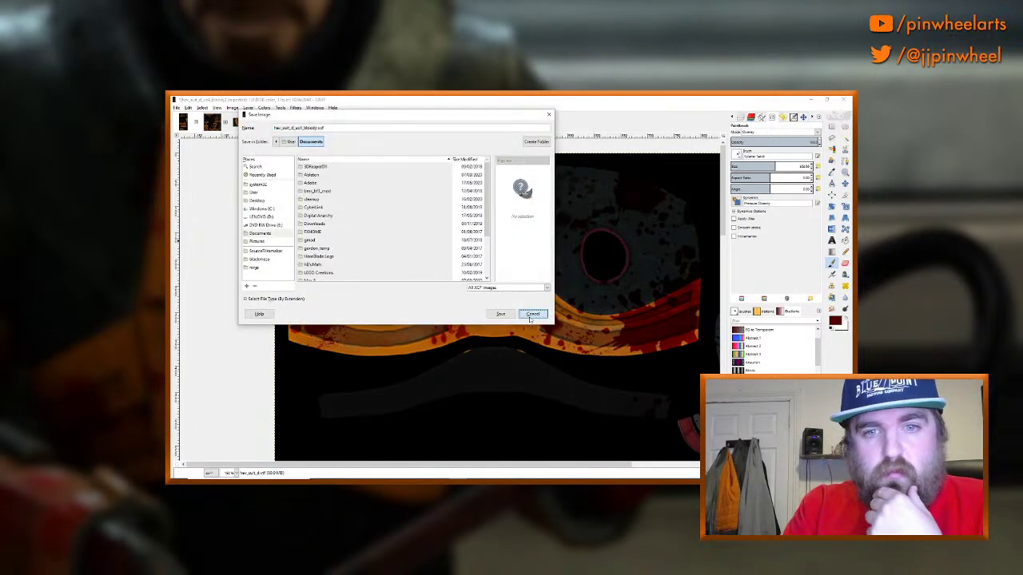
{"action": "left_click", "coordinate": [531, 316]}
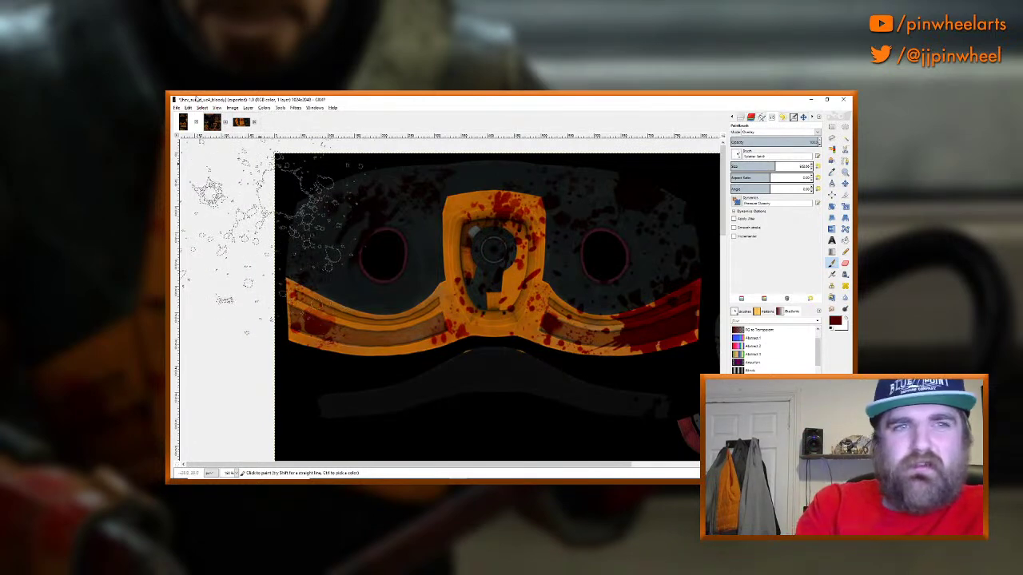
{"action": "left_click", "coordinate": [177, 108]}
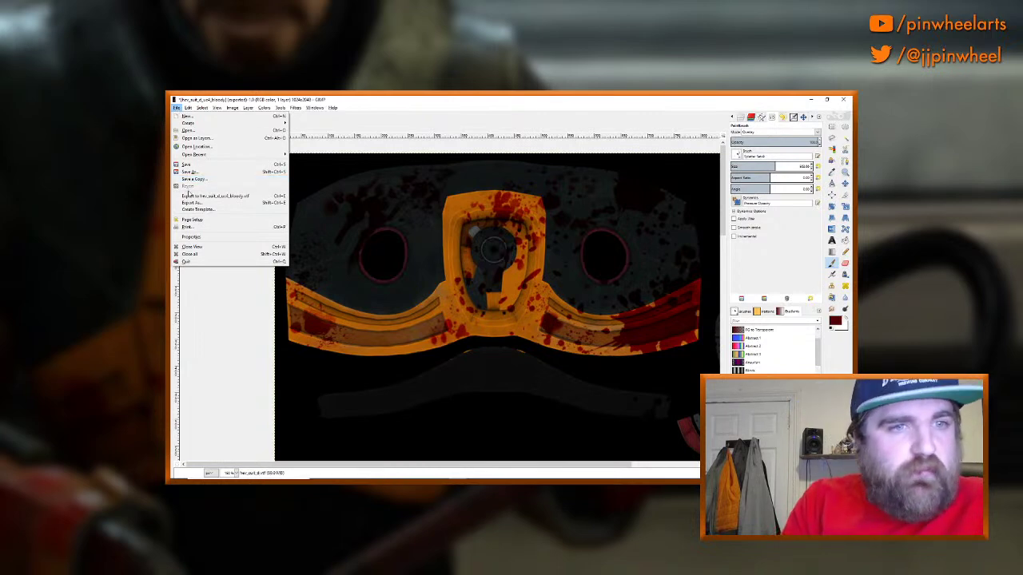
{"action": "left_click", "coordinate": [189, 196]}
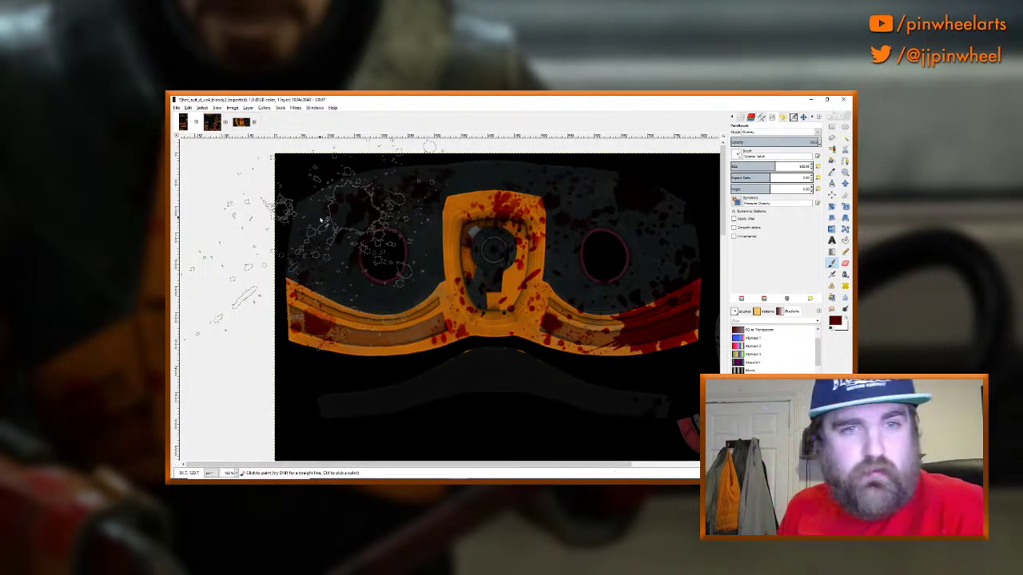
{"action": "key", "text": "ctrl+shift+a"}
Step: Switch to Source Filmmaker, bring the model's torso closer, and use the Clip Editor to view it without bone controls
{"action": "mouse_move", "coordinate": [596, 472]}
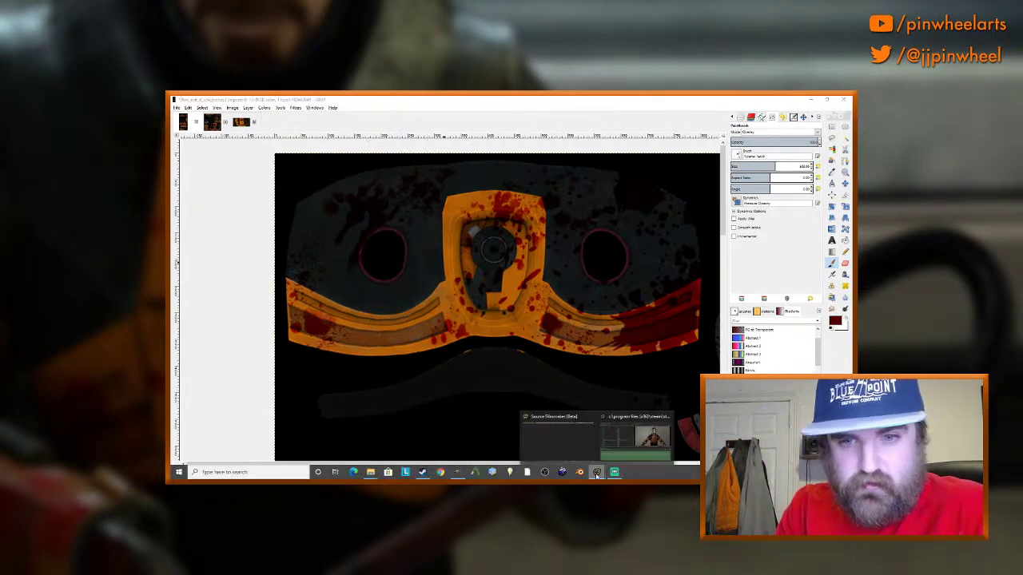
{"action": "mouse_move", "coordinate": [609, 453]}
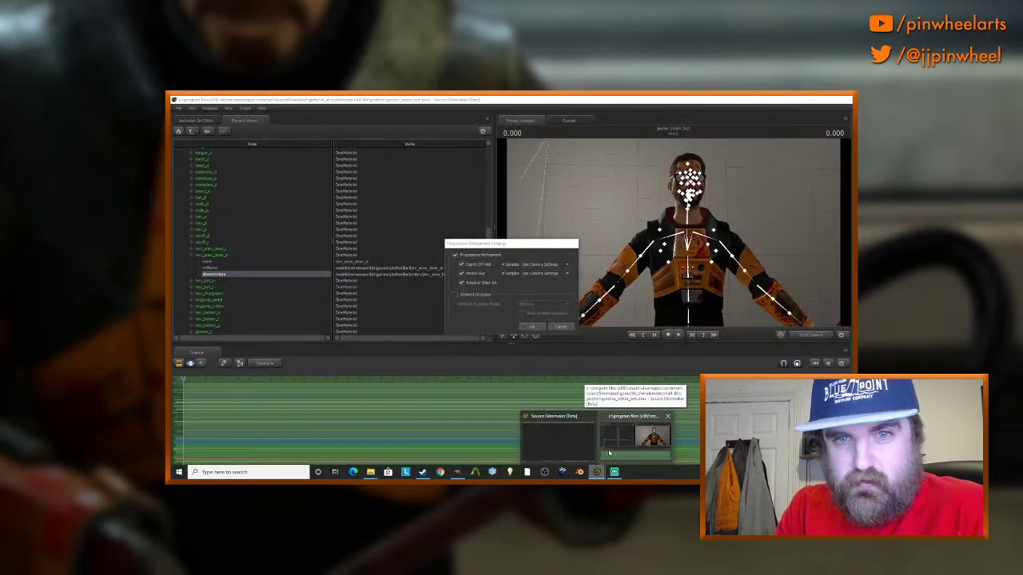
{"action": "left_click", "coordinate": [609, 453]}
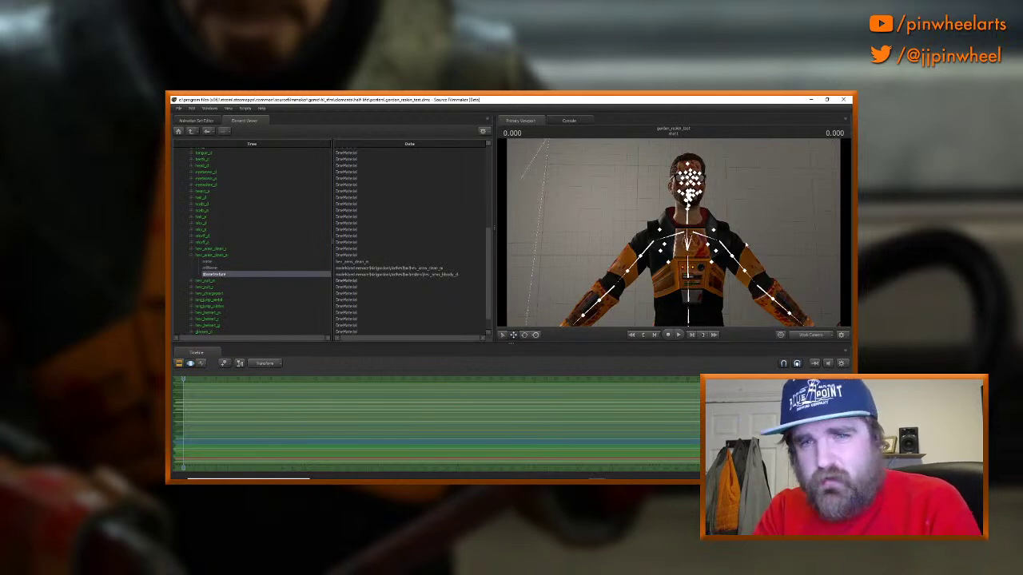
{"action": "left_click_drag", "start_coordinate": [748, 242], "coordinate": [669, 237]}
{"action": "key", "text": "w"}
{"action": "key", "text": "s"}
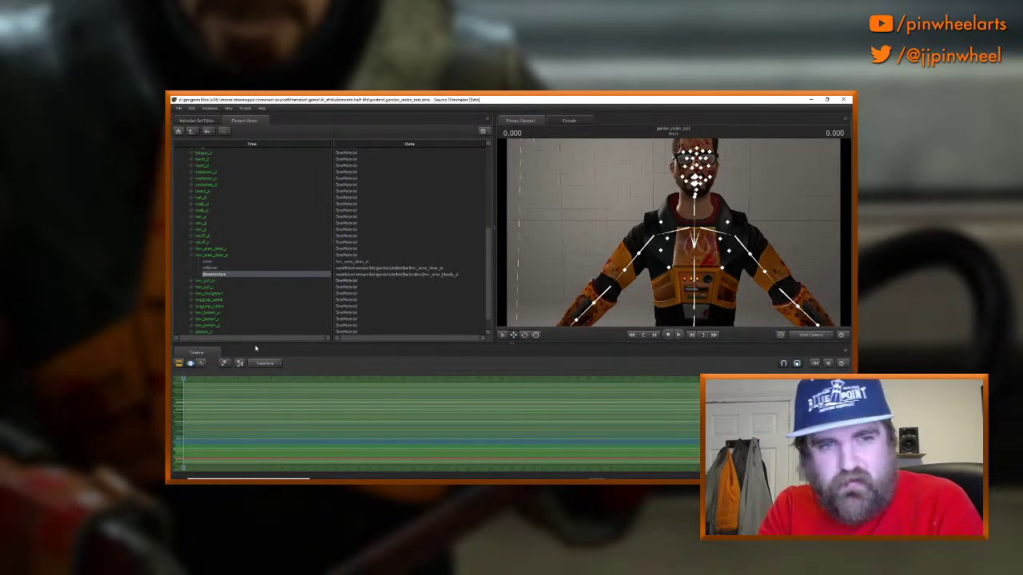
{"action": "left_click", "coordinate": [177, 364]}
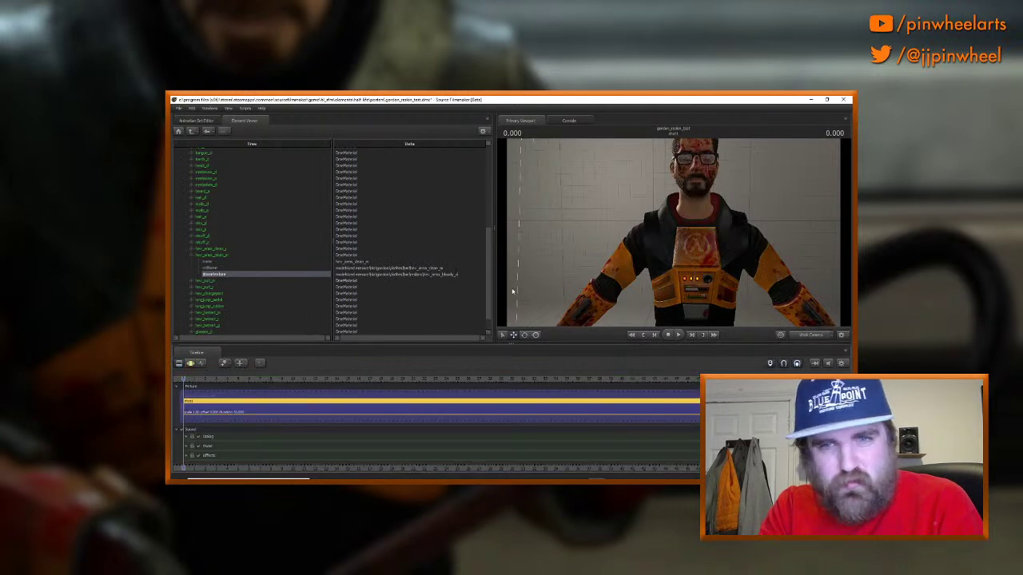
Step: Reload all materials by running mat_reloadallmaterials in the console
{"action": "left_click", "coordinate": [566, 124]}
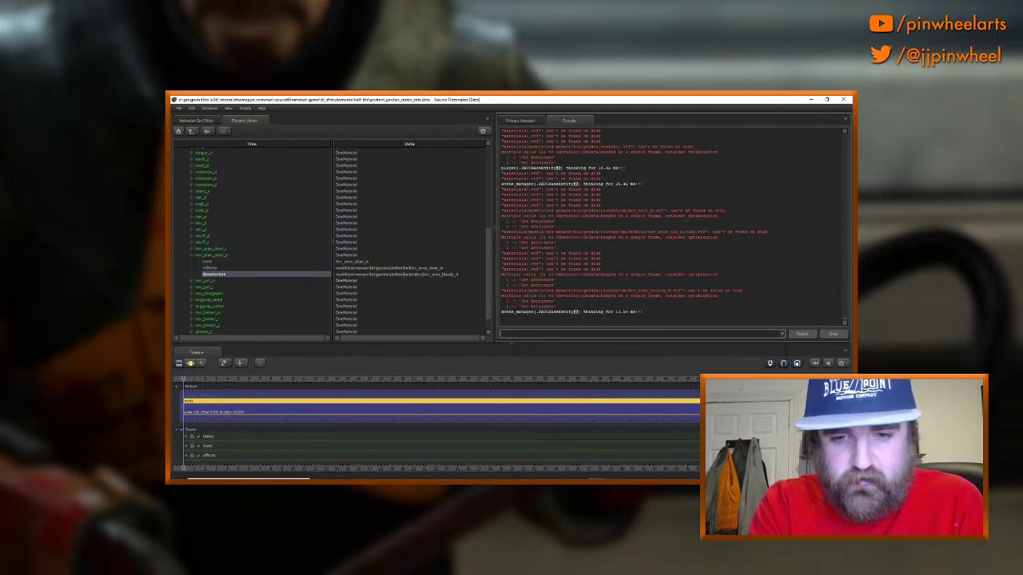
{"action": "type", "text": "mat_reloadallmaterials"}
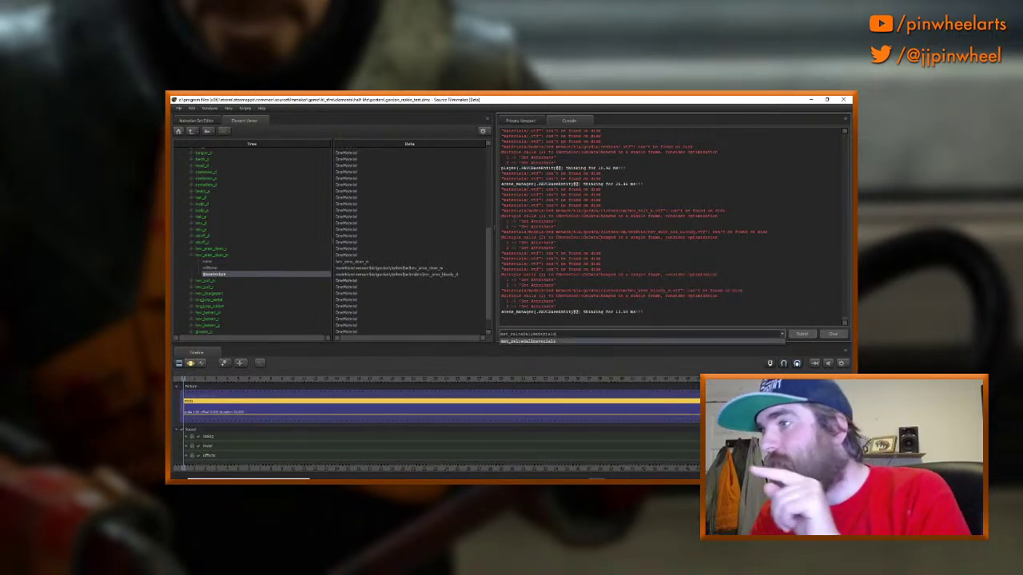
{"action": "key", "text": "Return"}
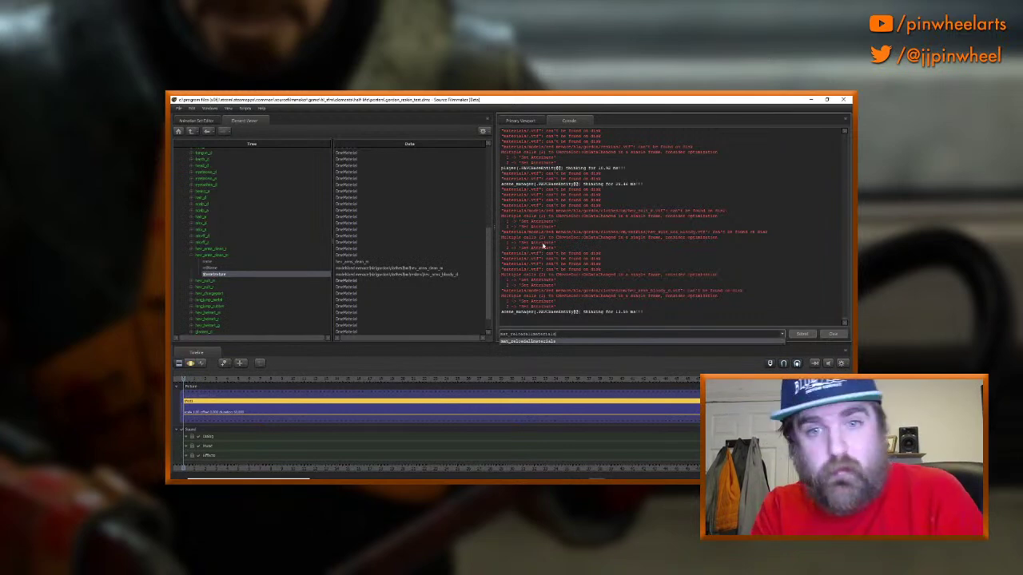
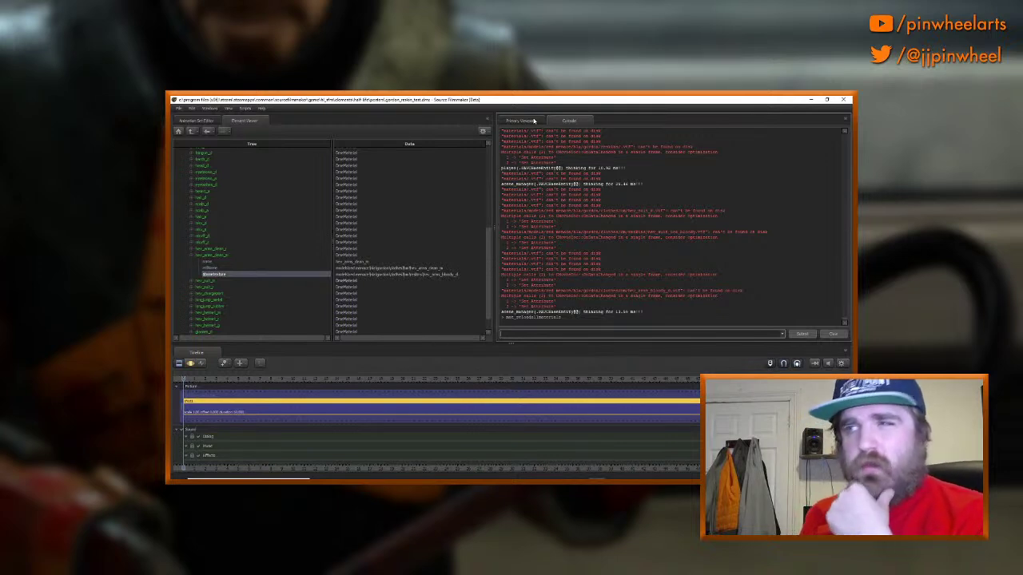
Step: Switch to Steam and look over the Source Filmmaker page in the library
{"action": "mouse_move", "coordinate": [458, 477]}
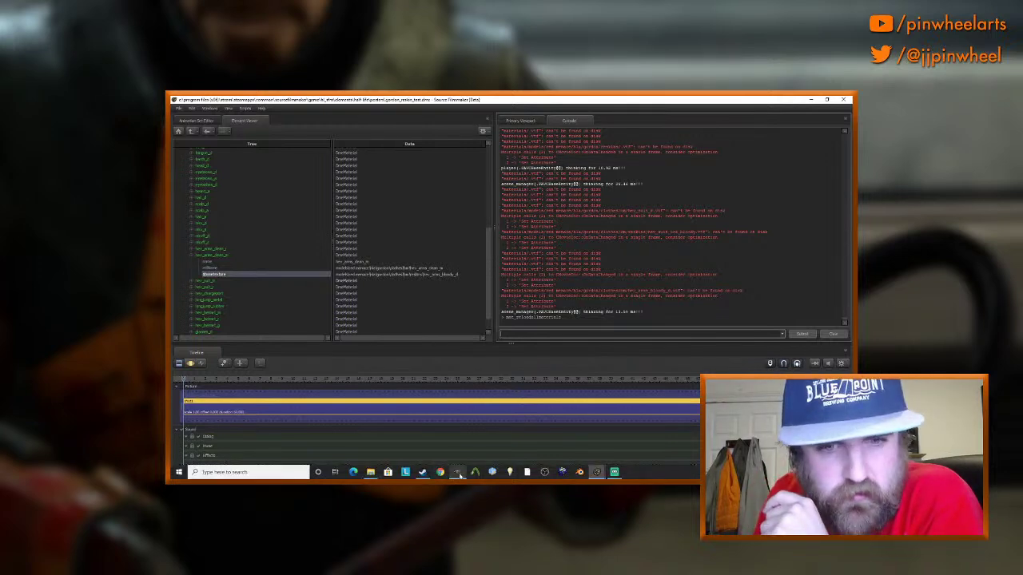
{"action": "left_click", "coordinate": [423, 472]}
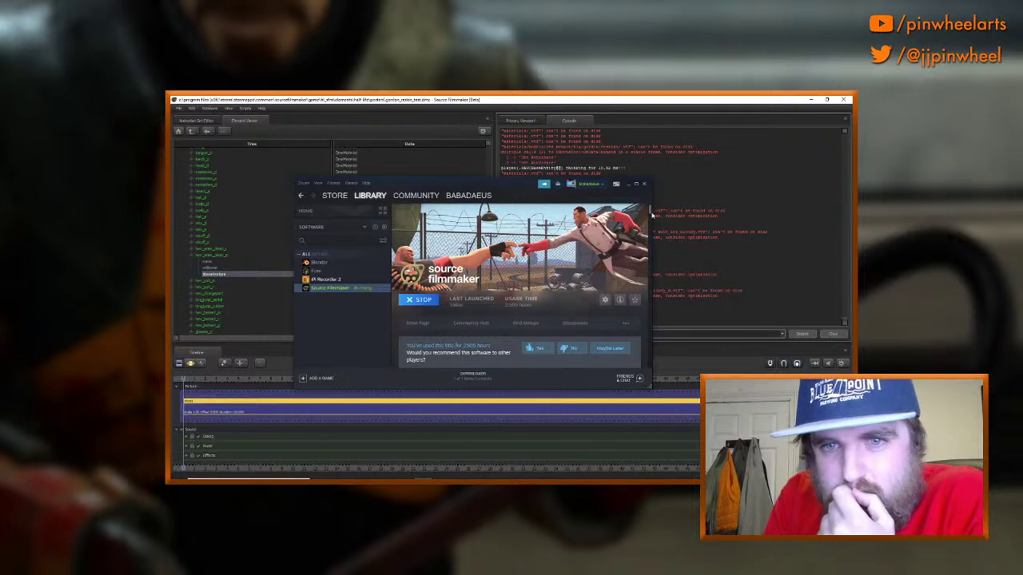
{"action": "scroll", "coordinate": [652, 213], "scroll_direction": "down", "scroll_amount": 5}
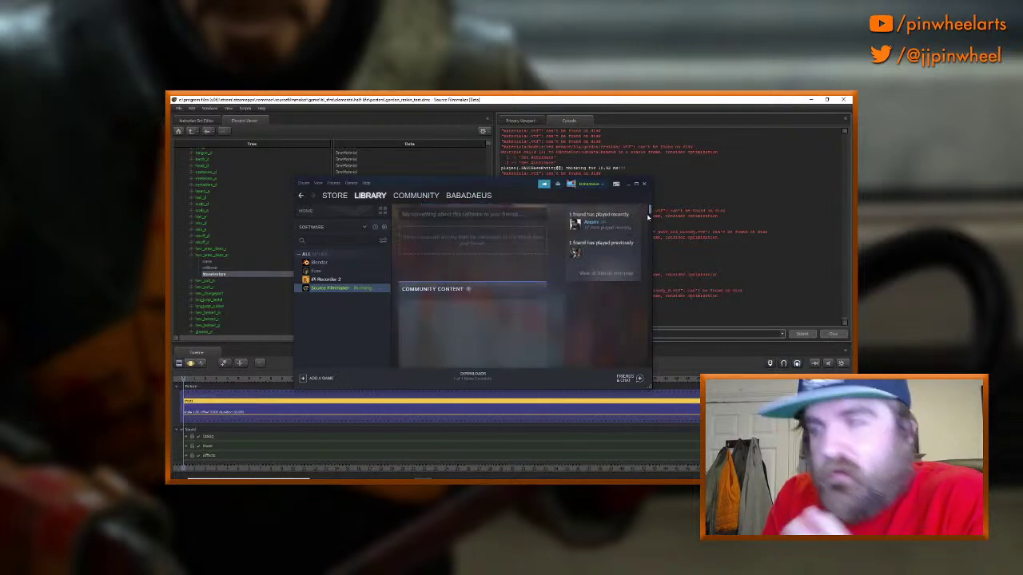
{"action": "scroll", "coordinate": [497, 248], "scroll_direction": "up", "scroll_amount": 5}
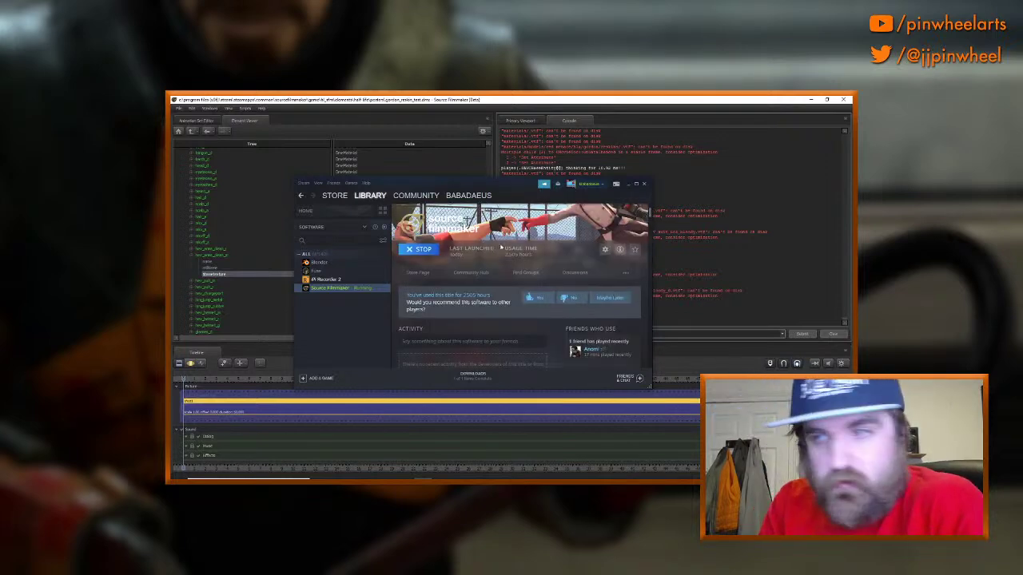
Step: Look through the activity and community content sections of the Source Filmmaker library page in Steam
{"action": "scroll", "coordinate": [499, 247], "scroll_direction": "down", "scroll_amount": 1}
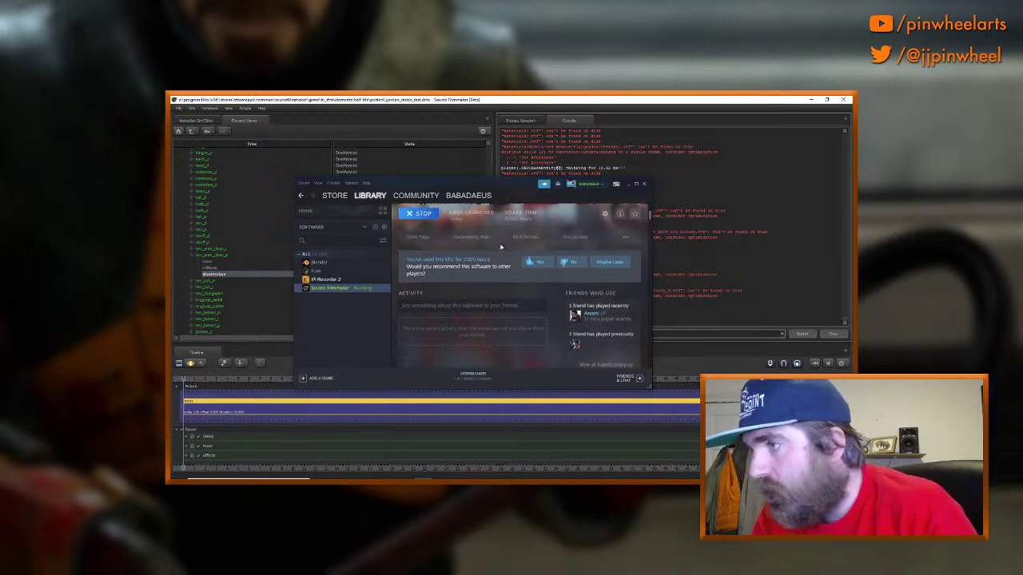
{"action": "scroll", "coordinate": [501, 246], "scroll_direction": "down", "scroll_amount": 1}
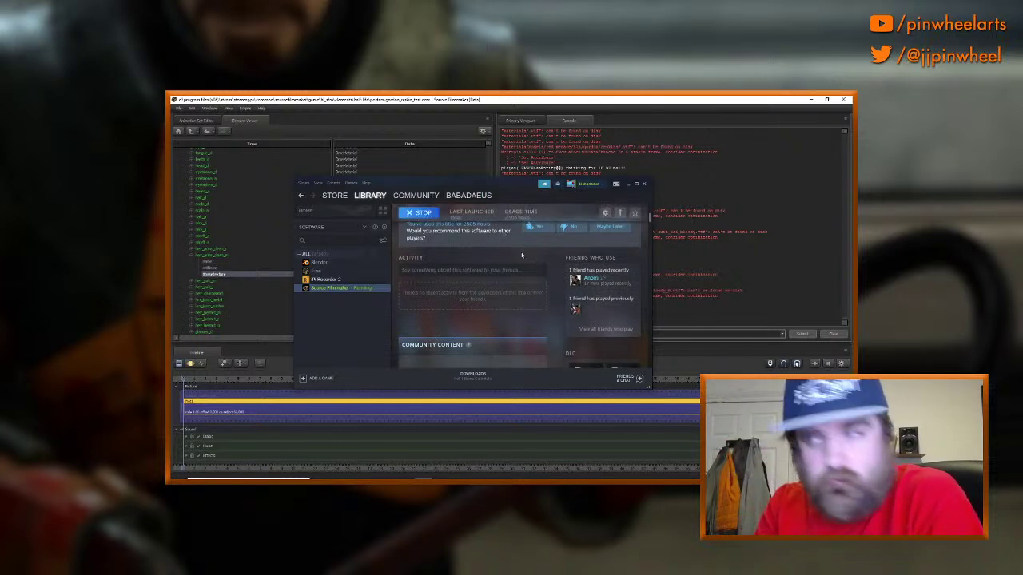
{"action": "scroll", "coordinate": [521, 120], "scroll_direction": "down", "scroll_amount": 1}
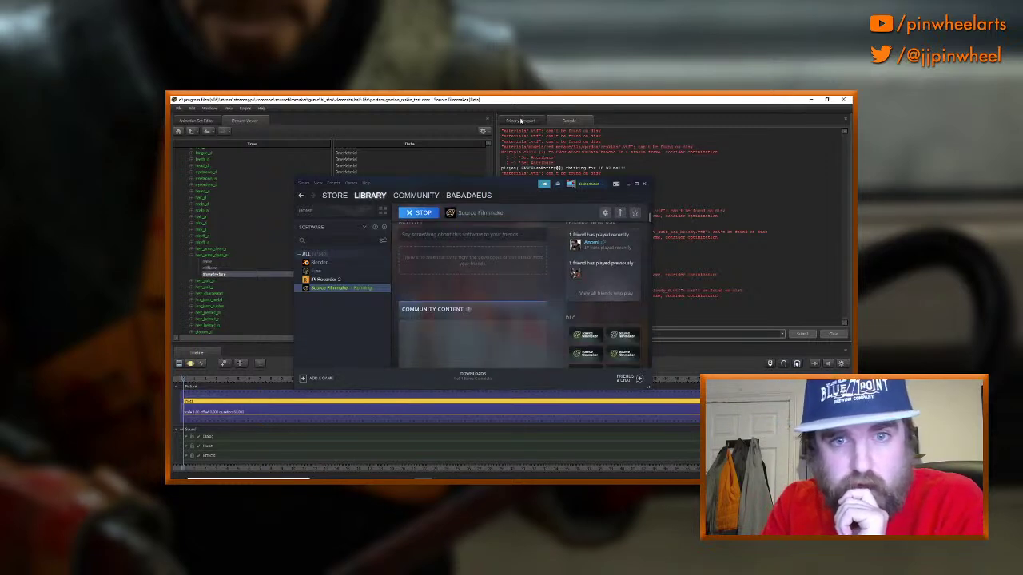
Step: Return to Source Filmmaker and examine the bloodied Gordon model from an angle that also shows the second character
{"action": "mouse_move", "coordinate": [527, 476]}
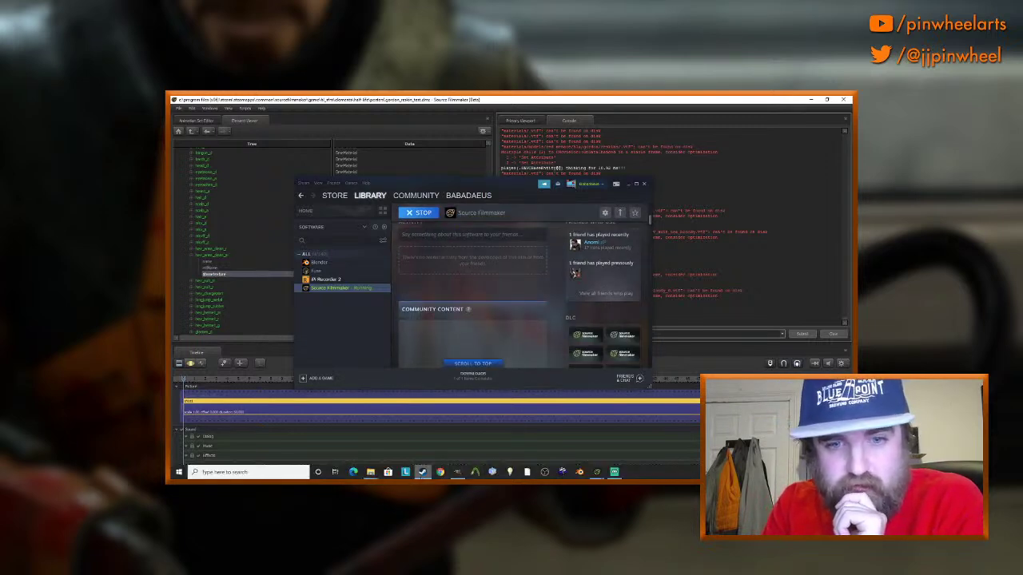
{"action": "left_click", "coordinate": [422, 474]}
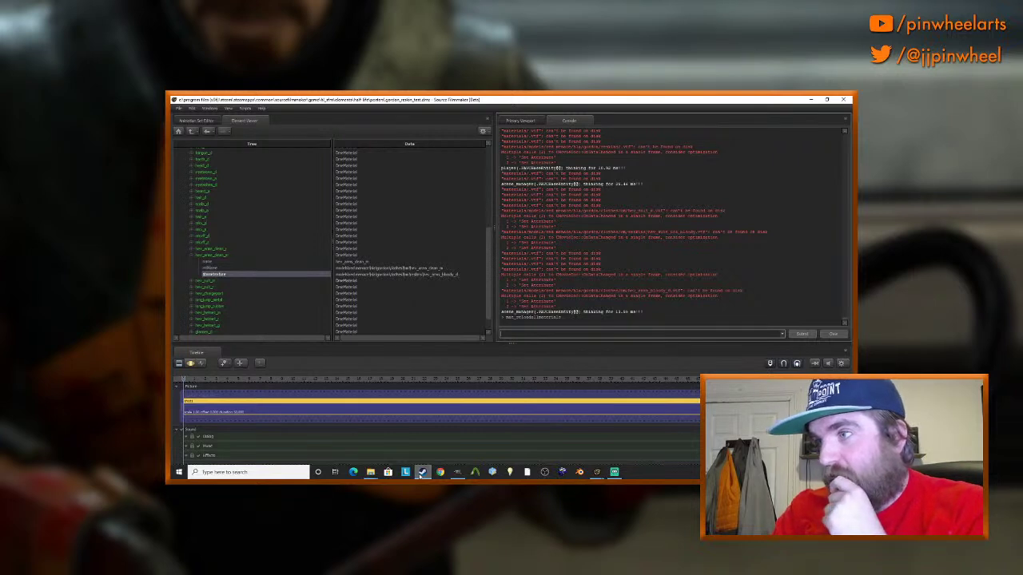
{"action": "left_click", "coordinate": [422, 471]}
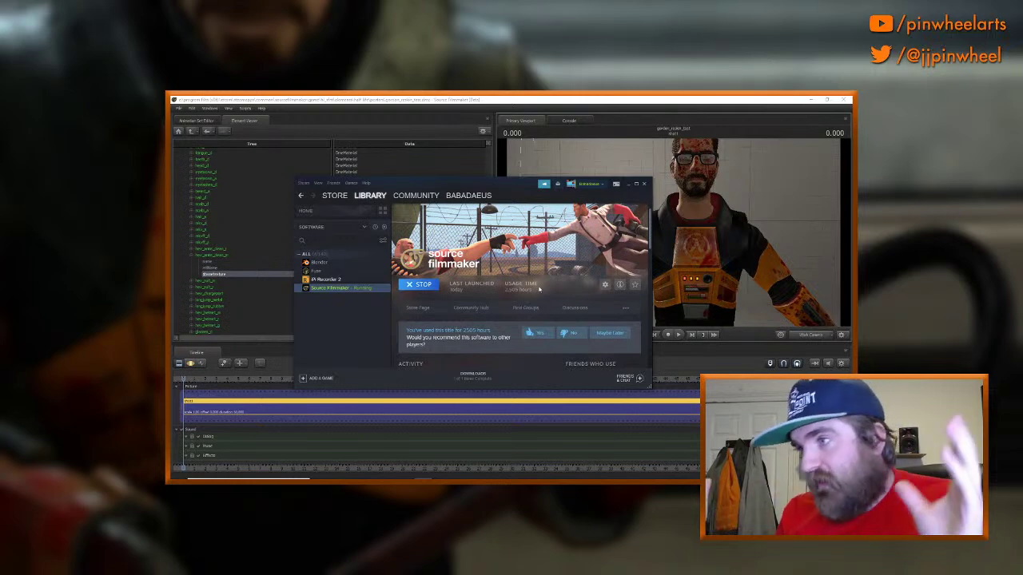
{"action": "left_click", "coordinate": [708, 246]}
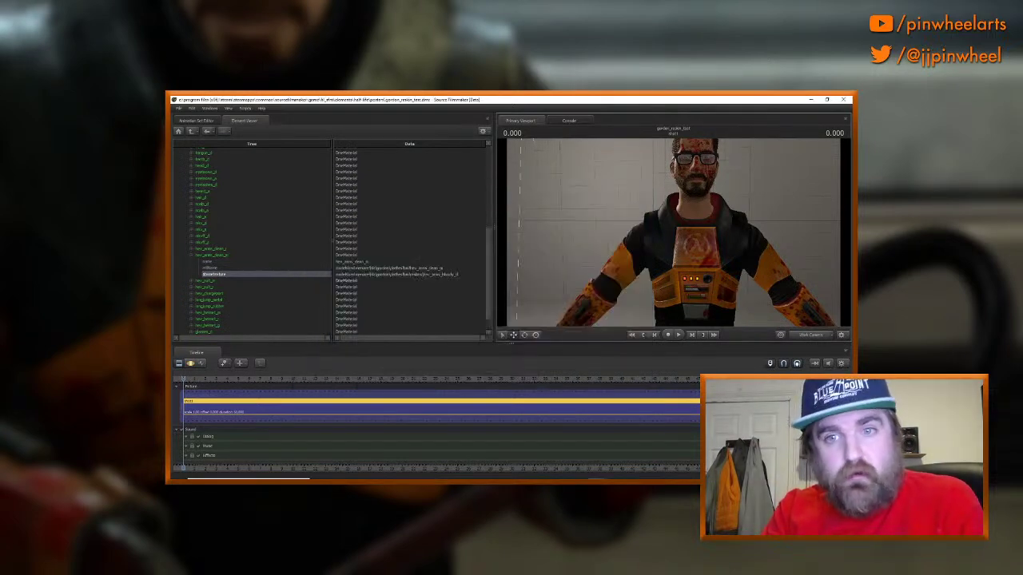
{"action": "mouse_move", "coordinate": [673, 232]}
{"action": "left_mouse_down"}
{"action": "mouse_move", "coordinate": [681, 216]}
{"action": "mouse_move", "coordinate": [688, 246]}
{"action": "mouse_move", "coordinate": [600, 245]}
{"action": "mouse_move", "coordinate": [673, 232]}
{"action": "mouse_move", "coordinate": [607, 240]}
{"action": "mouse_move", "coordinate": [624, 243]}
{"action": "mouse_move", "coordinate": [627, 272]}
{"action": "mouse_move", "coordinate": [599, 232]}
{"action": "mouse_move", "coordinate": [674, 237]}
{"action": "left_mouse_up"}
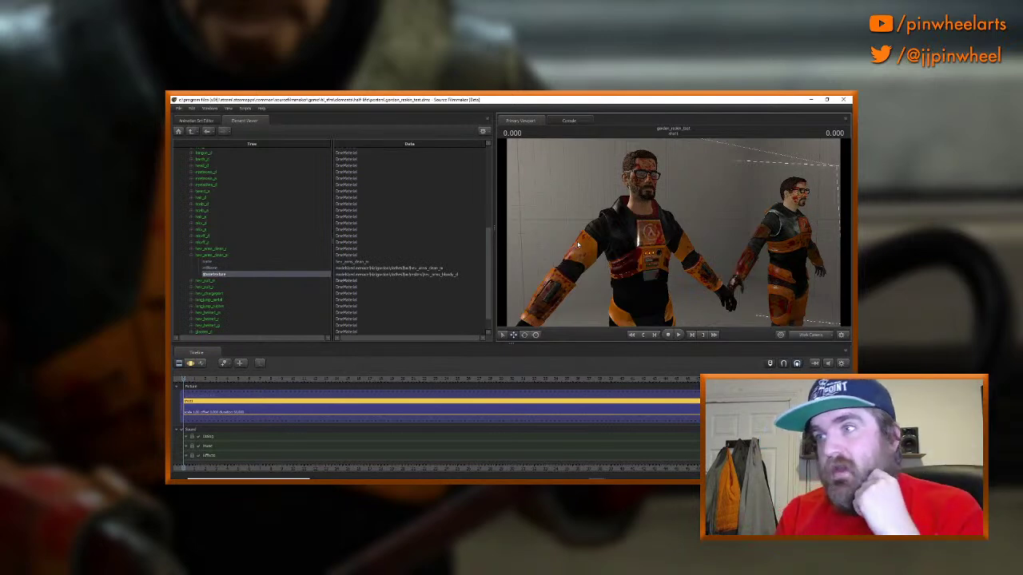
Step: Switch to Steam, find the DLC section on the Source Filmmaker library page, and open its DLC listing in the store
{"action": "mouse_move", "coordinate": [464, 476]}
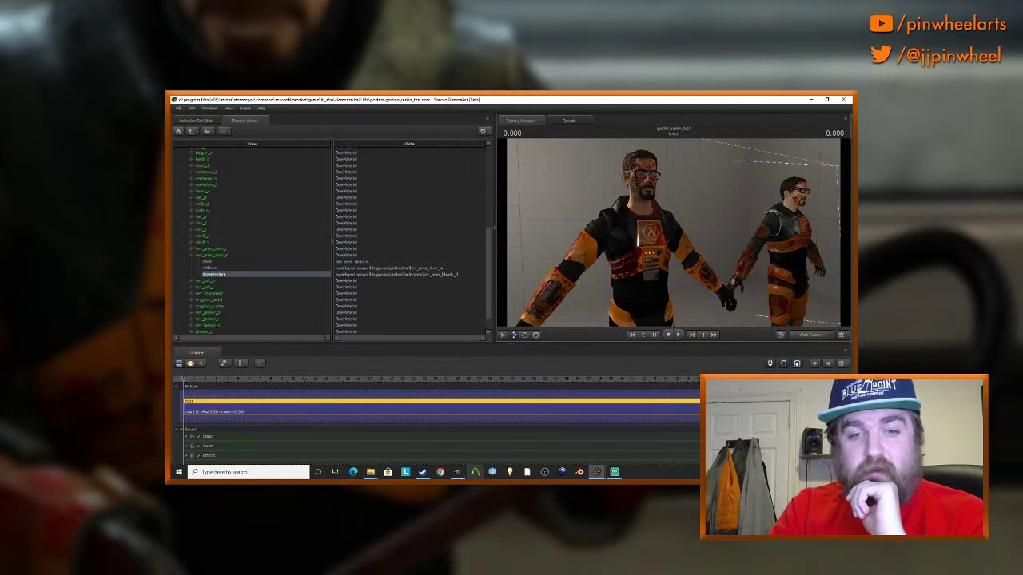
{"action": "left_click", "coordinate": [423, 473]}
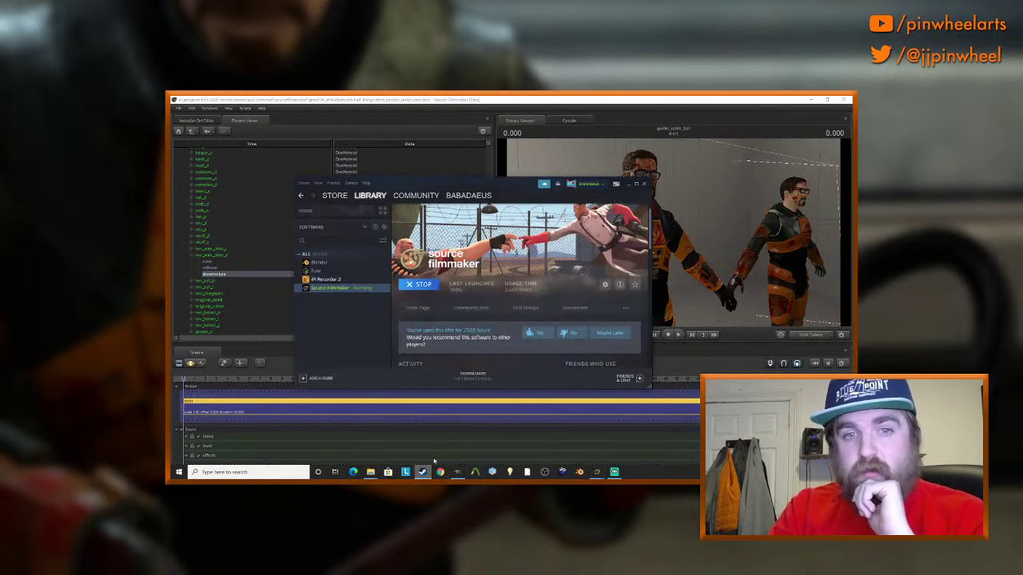
{"action": "scroll", "coordinate": [466, 302], "scroll_direction": "down", "scroll_amount": 1}
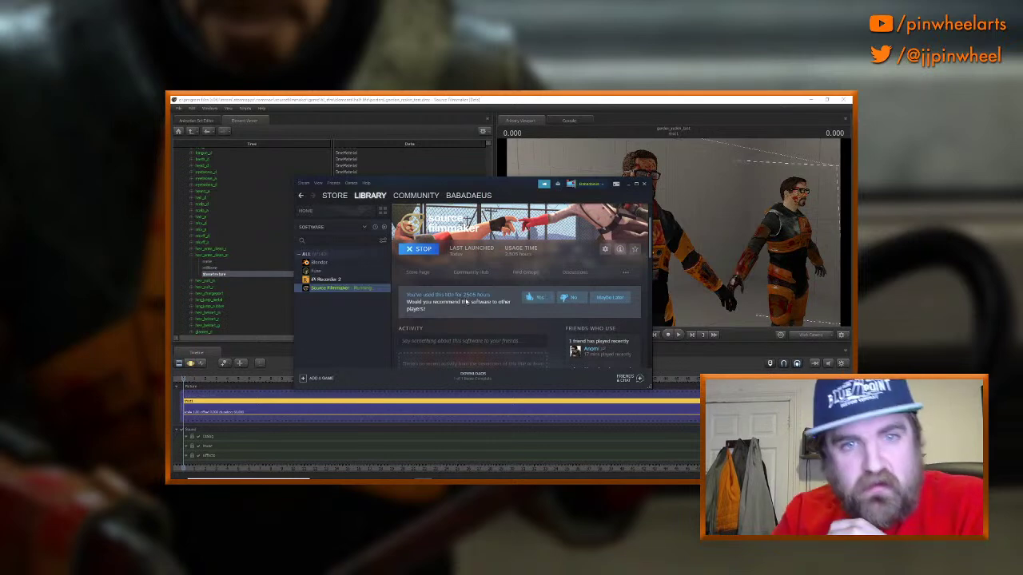
{"action": "scroll", "coordinate": [504, 294], "scroll_direction": "down", "scroll_amount": 3}
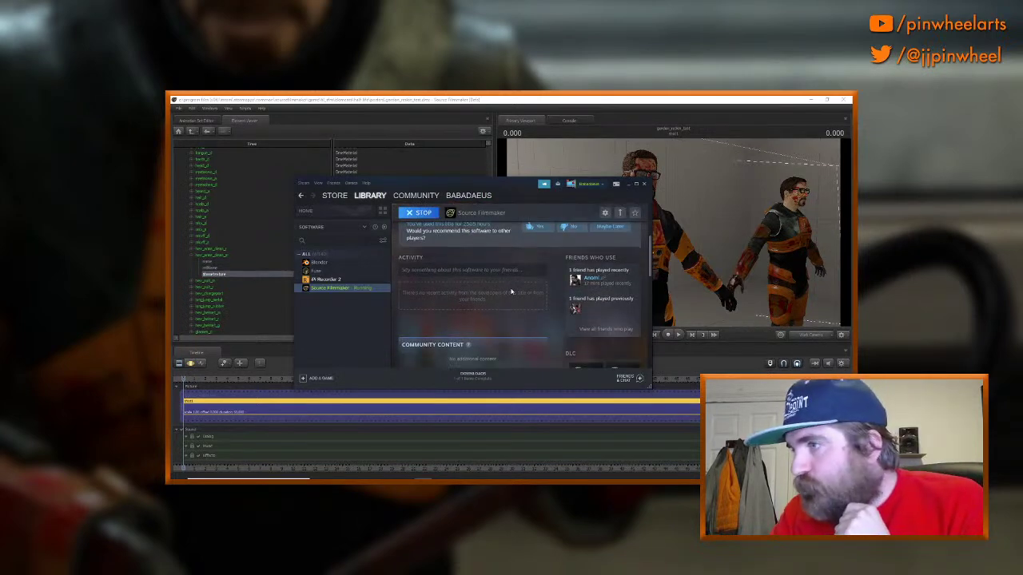
{"action": "scroll", "coordinate": [516, 284], "scroll_direction": "down", "scroll_amount": 1}
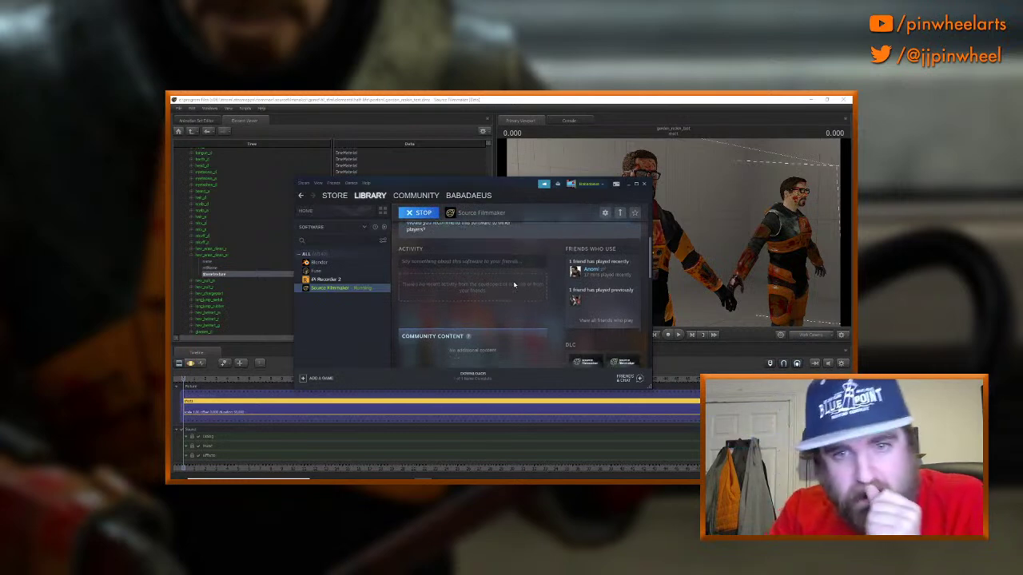
{"action": "scroll", "coordinate": [515, 283], "scroll_direction": "down", "scroll_amount": 5}
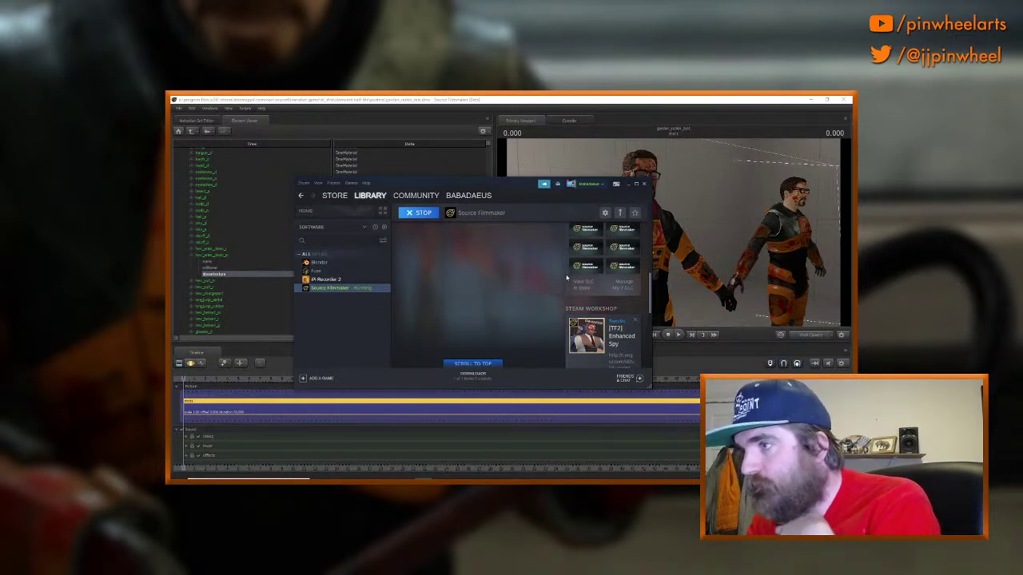
{"action": "scroll", "coordinate": [567, 278], "scroll_direction": "down", "scroll_amount": 1}
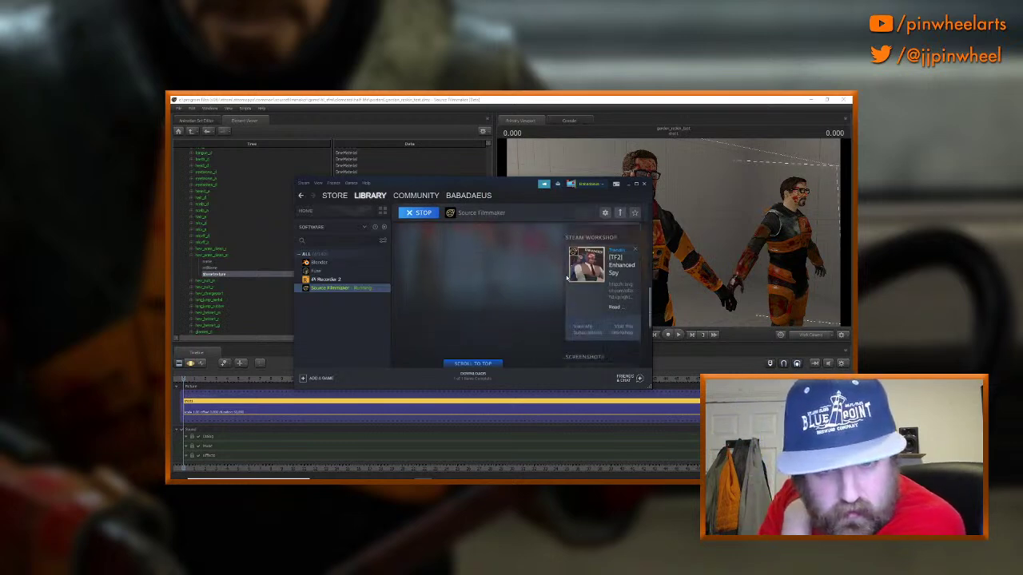
{"action": "scroll", "coordinate": [567, 279], "scroll_direction": "up", "scroll_amount": 3}
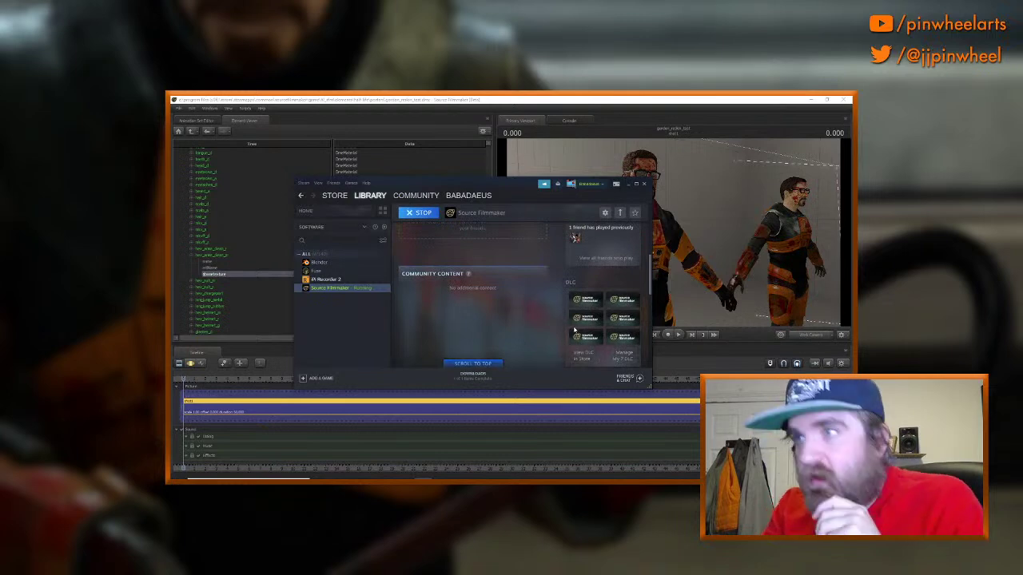
{"action": "scroll", "coordinate": [575, 336], "scroll_direction": "down", "scroll_amount": 1}
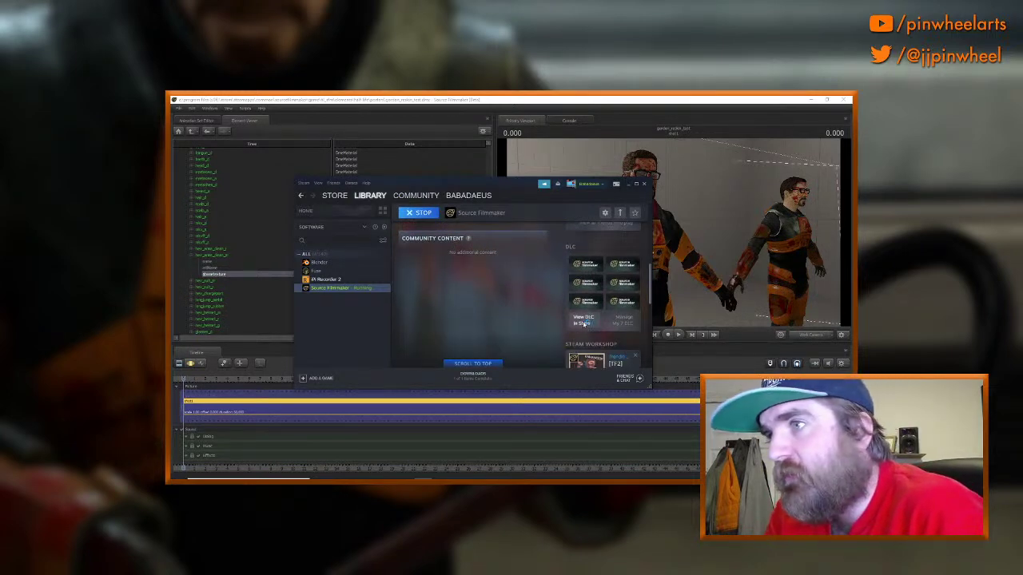
{"action": "left_click", "coordinate": [584, 323]}
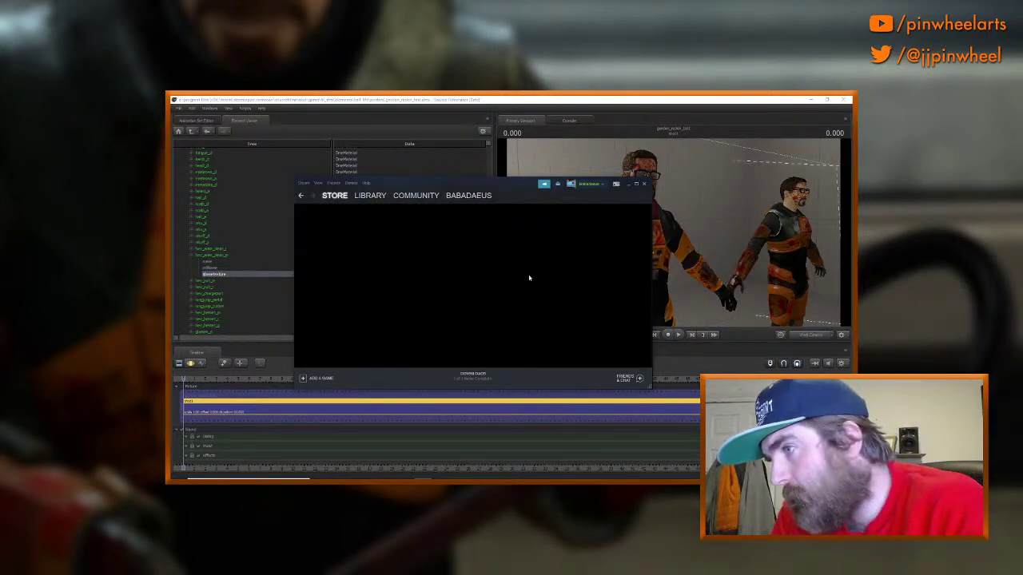
Step: Look over the downloadable content store page for Source Filmmaker and go back to its library page
{"action": "mouse_move", "coordinate": [519, 189]}
{"action": "left_mouse_down"}
{"action": "mouse_move", "coordinate": [461, 196]}
{"action": "mouse_move", "coordinate": [533, 192]}
{"action": "left_mouse_up"}
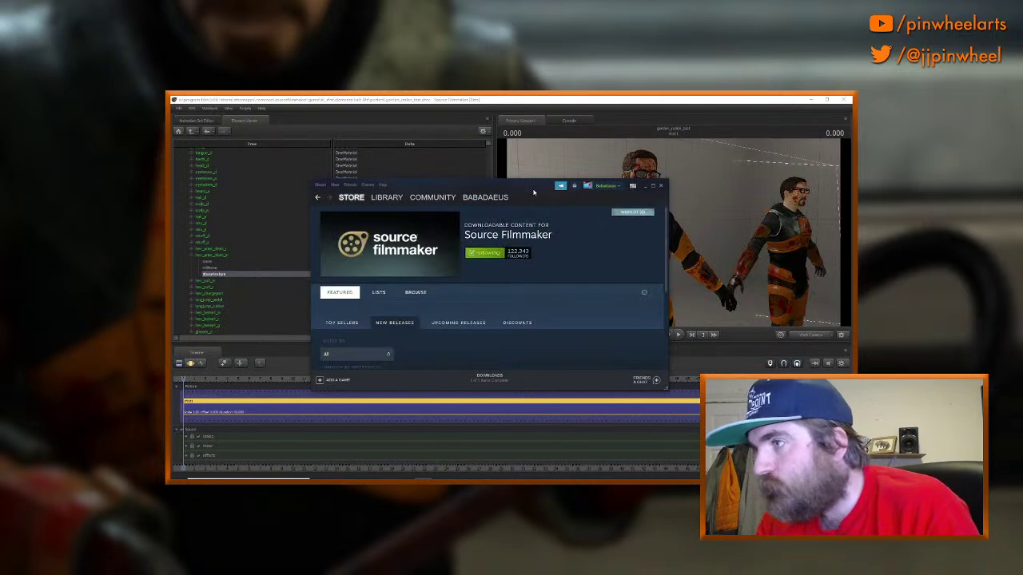
{"action": "scroll", "coordinate": [531, 281], "scroll_direction": "down", "scroll_amount": 5}
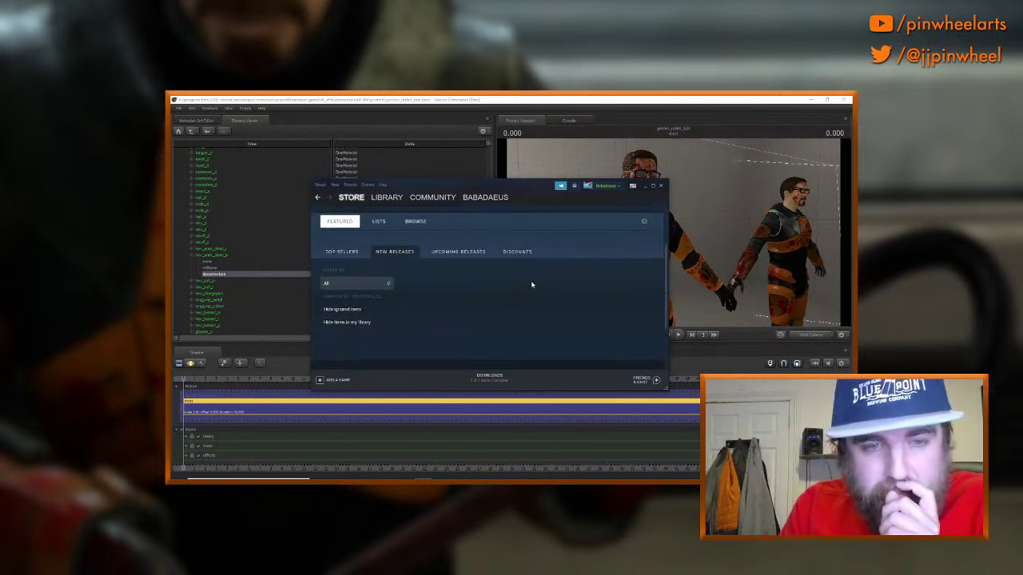
{"action": "scroll", "coordinate": [530, 281], "scroll_direction": "up", "scroll_amount": 5}
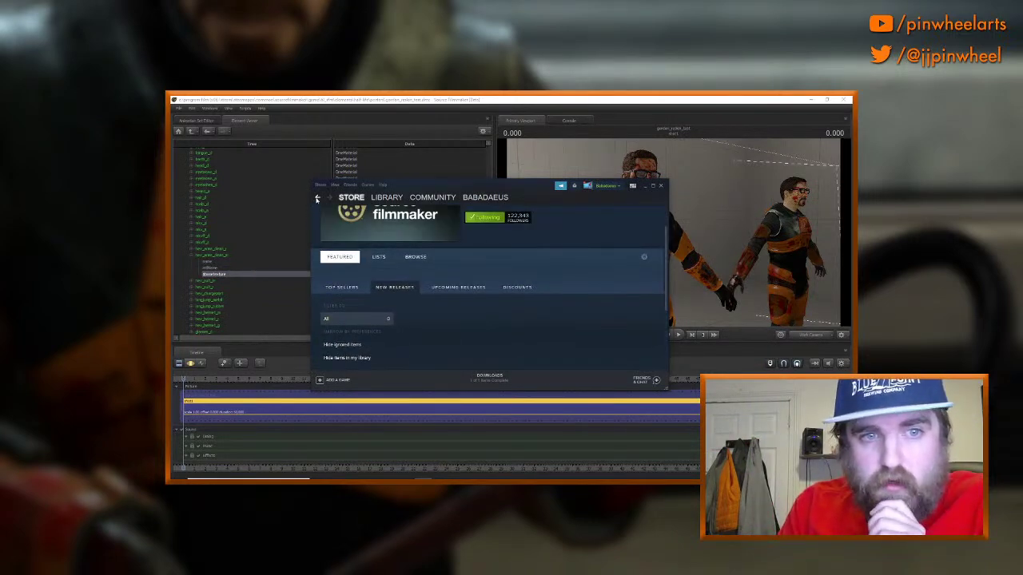
{"action": "left_click", "coordinate": [317, 197]}
Step: Review the owned Source Filmmaker content packs in Manage DLC and leave the dialog without changing anything
{"action": "scroll", "coordinate": [535, 315], "scroll_direction": "up", "scroll_amount": 1}
{"action": "scroll", "coordinate": [550, 315], "scroll_direction": "down", "scroll_amount": 1}
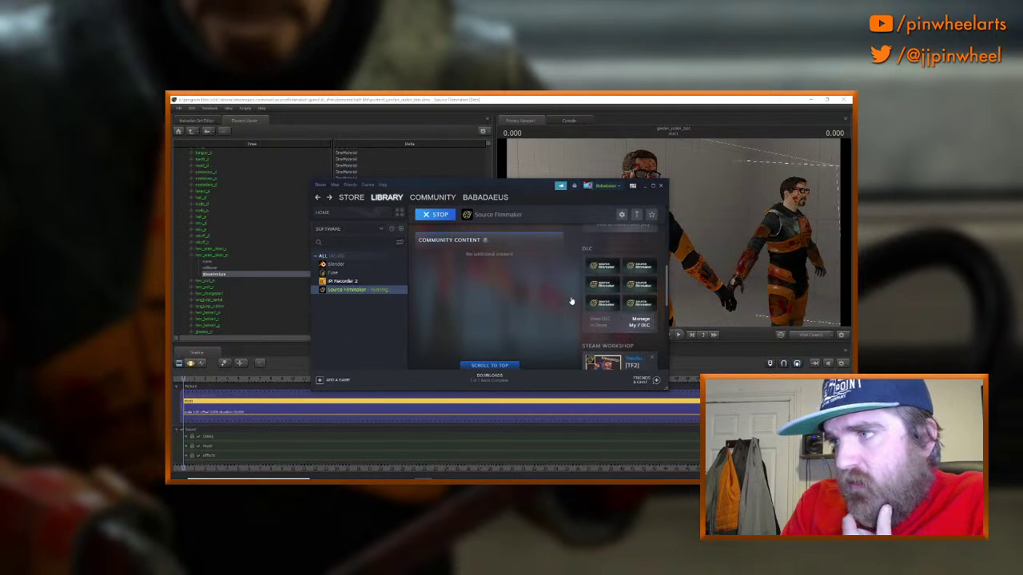
{"action": "scroll", "coordinate": [572, 300], "scroll_direction": "down", "scroll_amount": 3}
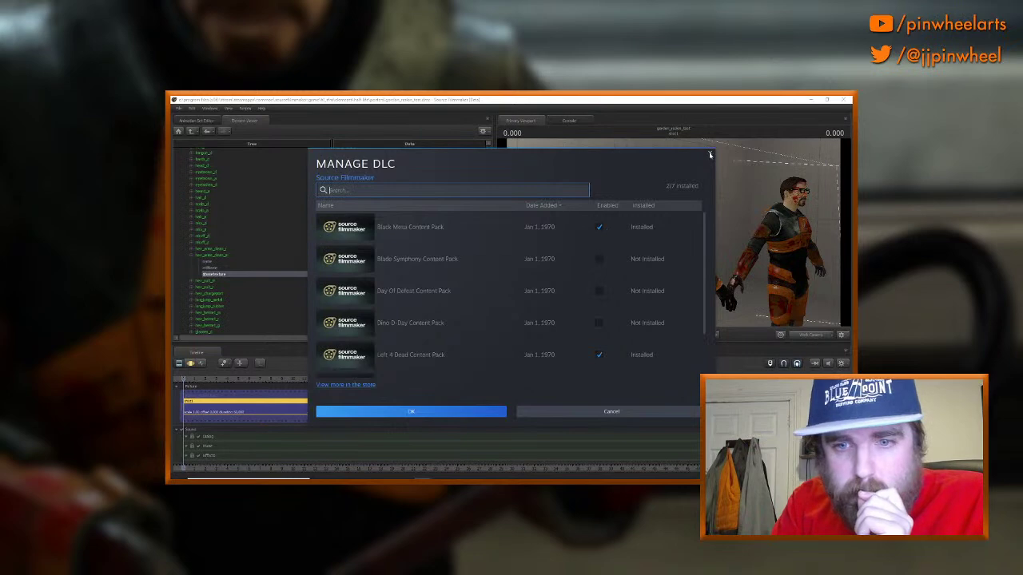
{"action": "left_click", "coordinate": [612, 412]}
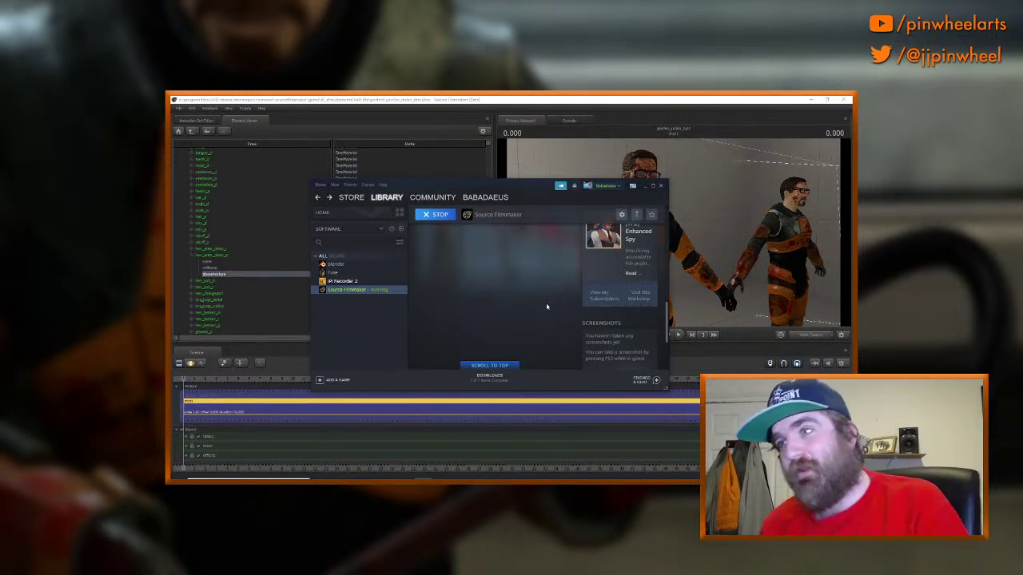
Step: Enlarge the Steam window, check the Black Mesa Content Pack in Manage DLC without changing it, and restore the window size
{"action": "scroll", "coordinate": [546, 307], "scroll_direction": "down", "scroll_amount": 3}
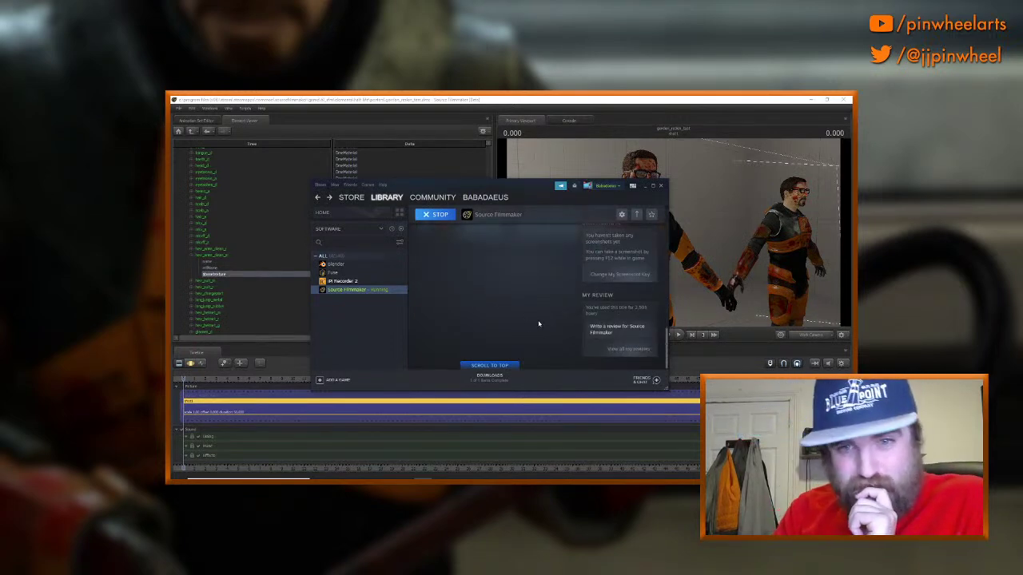
{"action": "scroll", "coordinate": [562, 333], "scroll_direction": "up", "scroll_amount": 5}
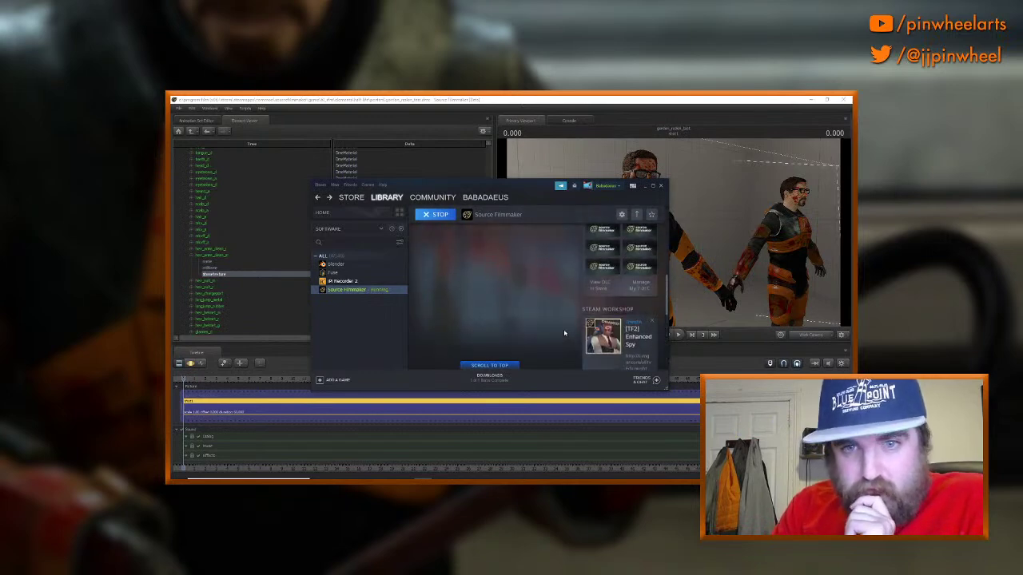
{"action": "scroll", "coordinate": [576, 326], "scroll_direction": "down", "scroll_amount": 1}
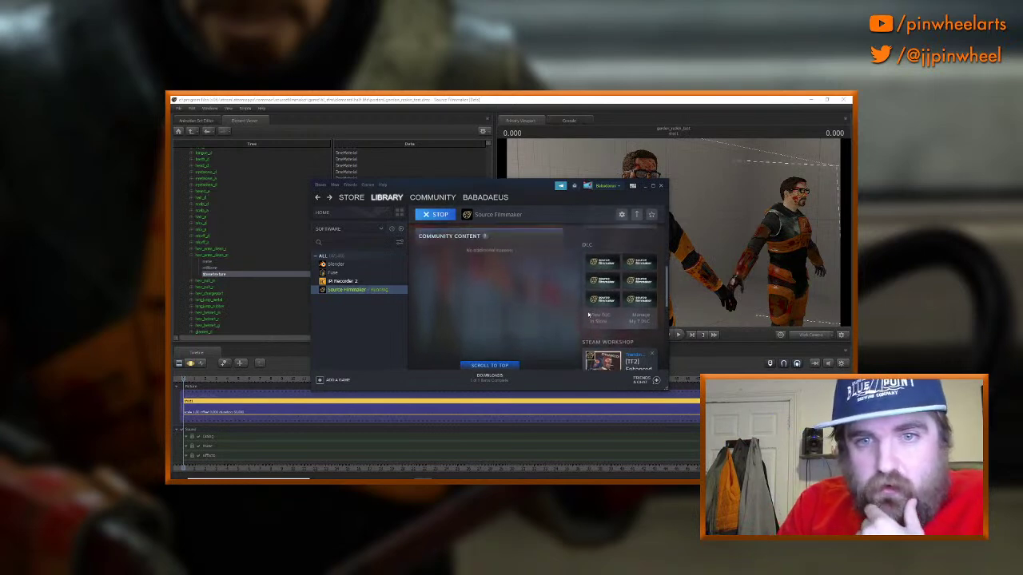
{"action": "left_click", "coordinate": [653, 187]}
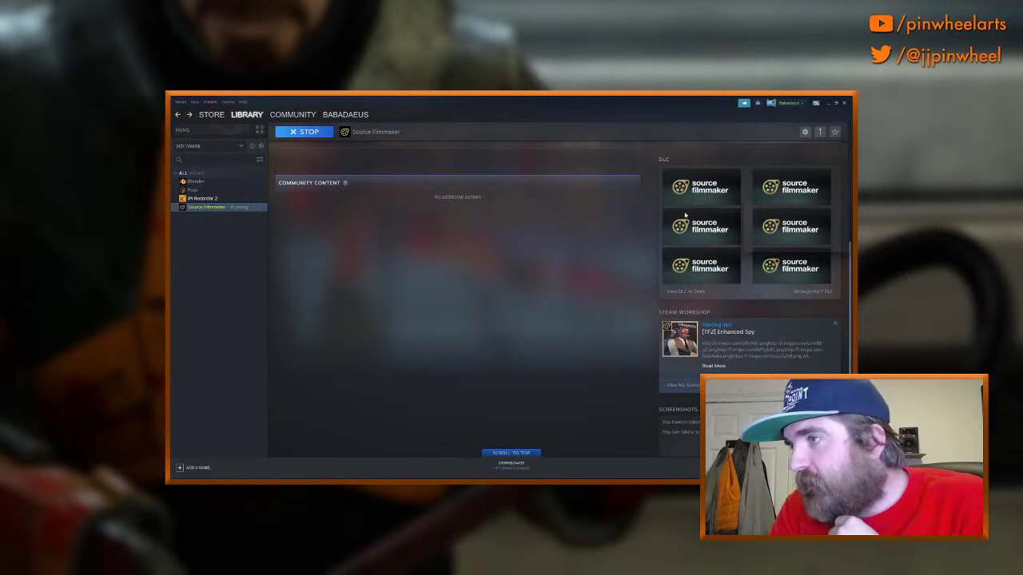
{"action": "left_click", "coordinate": [808, 292]}
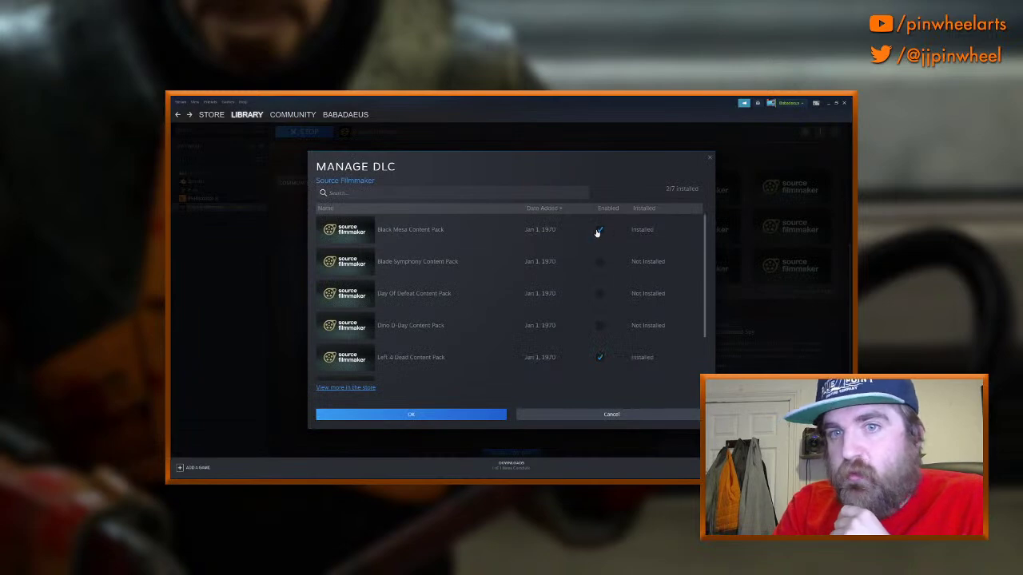
{"action": "left_click", "coordinate": [710, 161]}
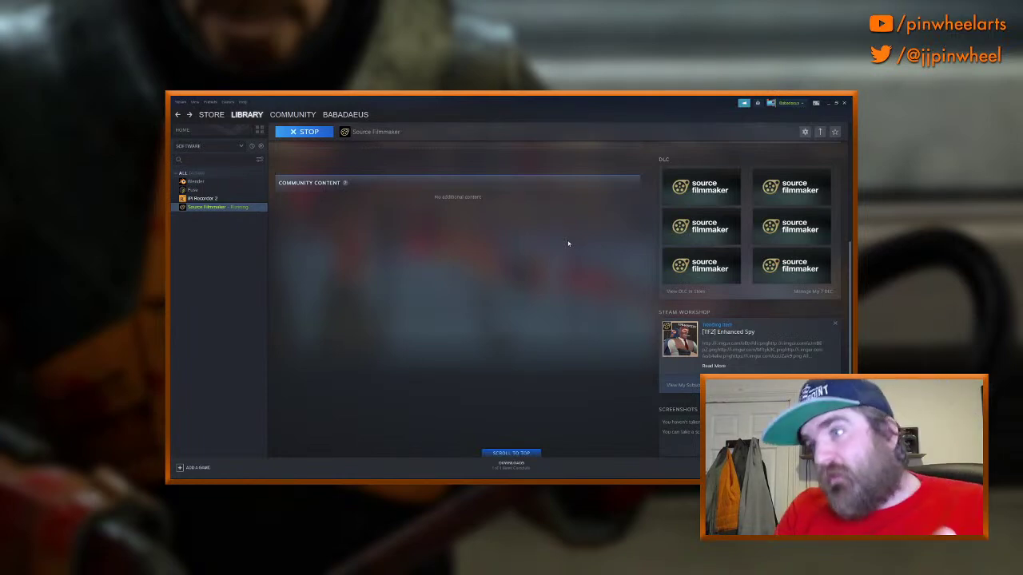
{"action": "scroll", "coordinate": [568, 244], "scroll_direction": "up", "scroll_amount": 5}
{"action": "left_click", "coordinate": [838, 104]}
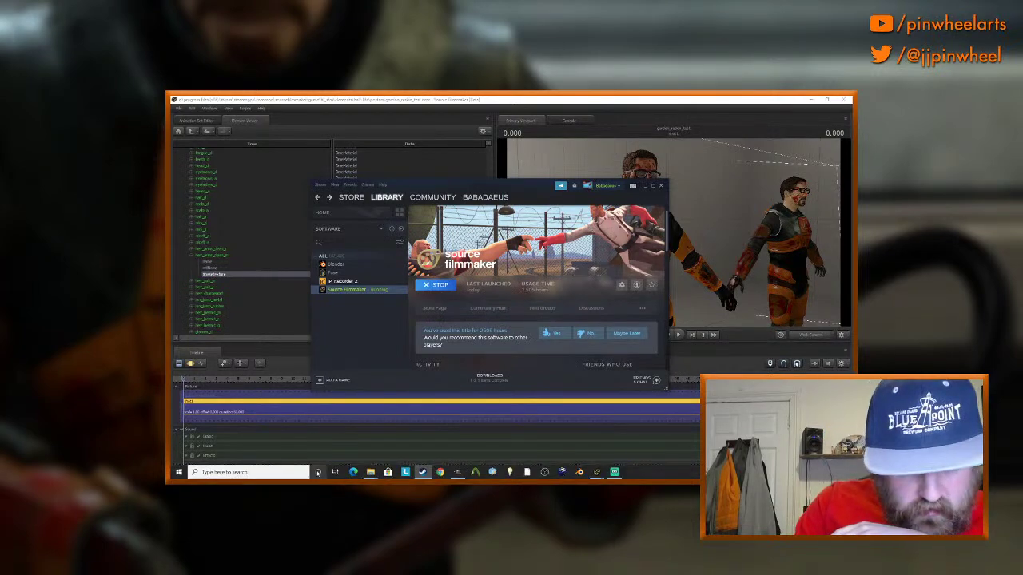
Step: Switch to the reskins window in File Explorer and go to the game folder inside SourceFilmmaker
{"action": "mouse_move", "coordinate": [370, 470]}
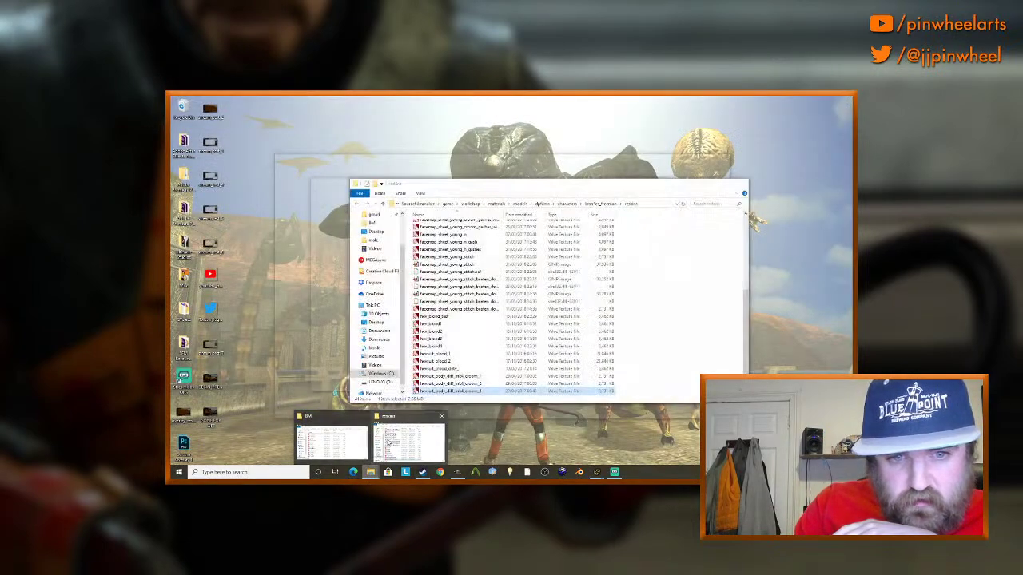
{"action": "left_click", "coordinate": [408, 440]}
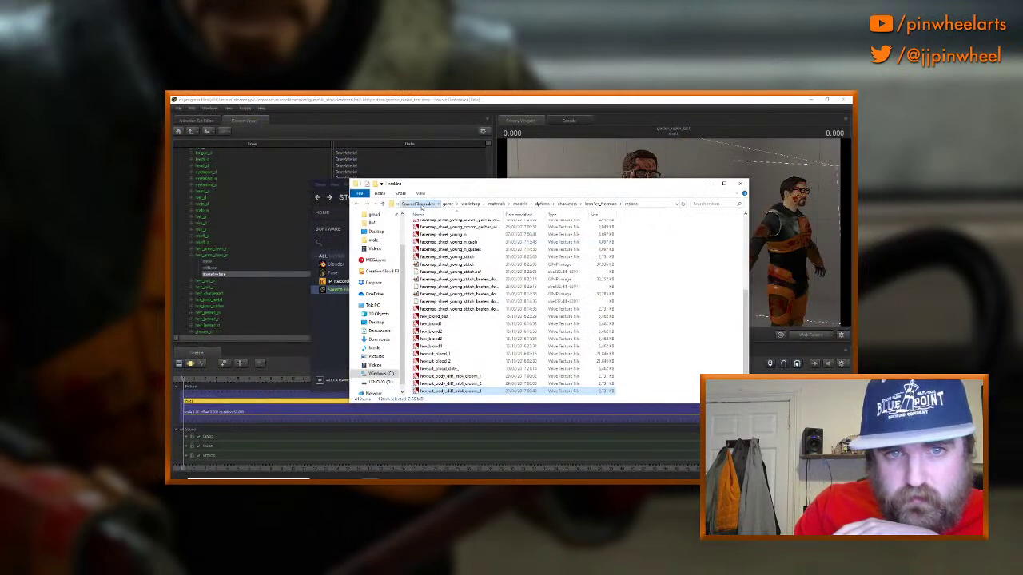
{"action": "left_click", "coordinate": [419, 204]}
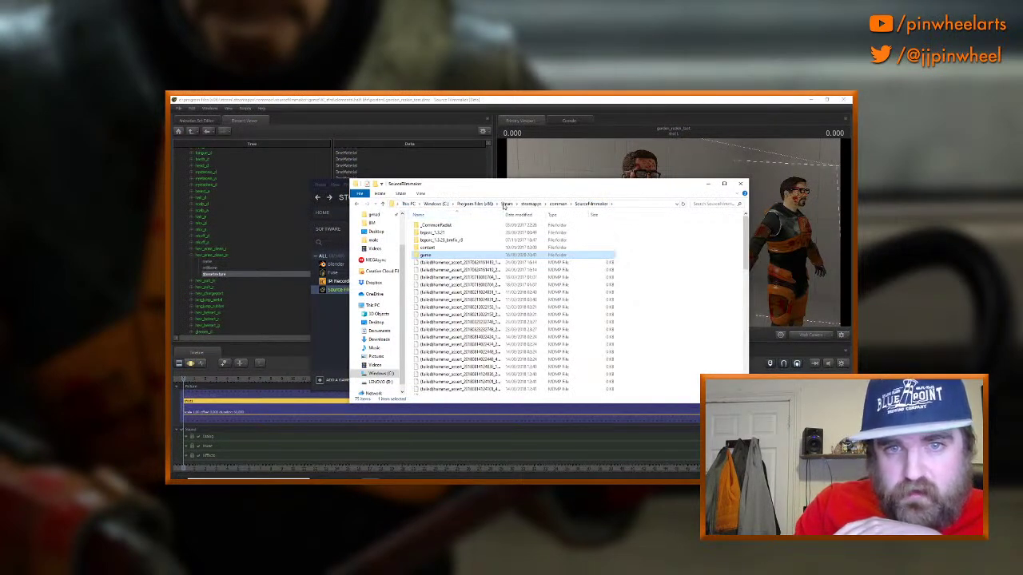
{"action": "double_click", "coordinate": [426, 256]}
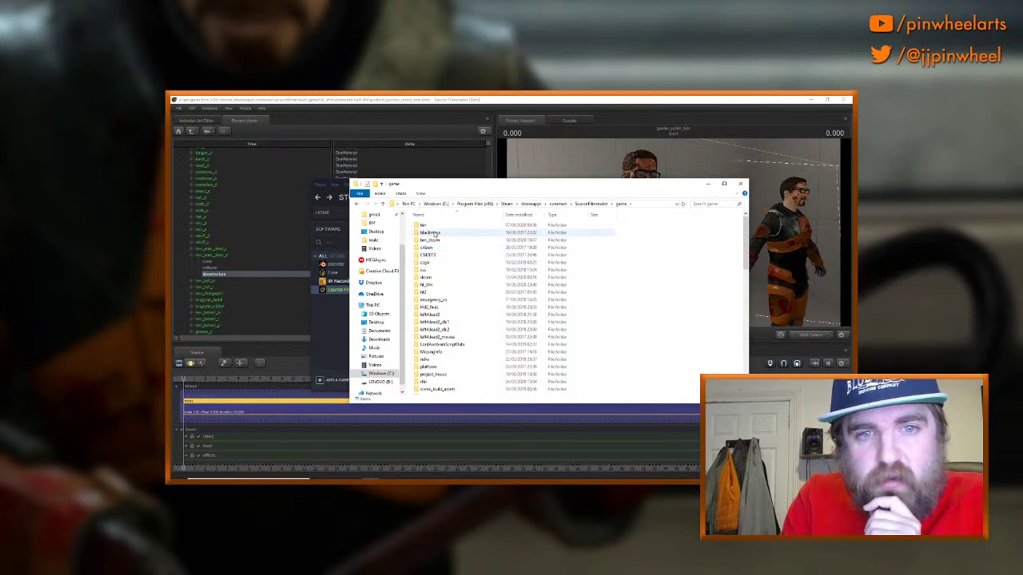
Step: Open the blackmesa folder in File Explorer and recheck the Black Mesa Content Pack in Steam's Manage DLC without changing it
{"action": "left_click", "coordinate": [452, 233]}
{"action": "double_click", "coordinate": [444, 232]}
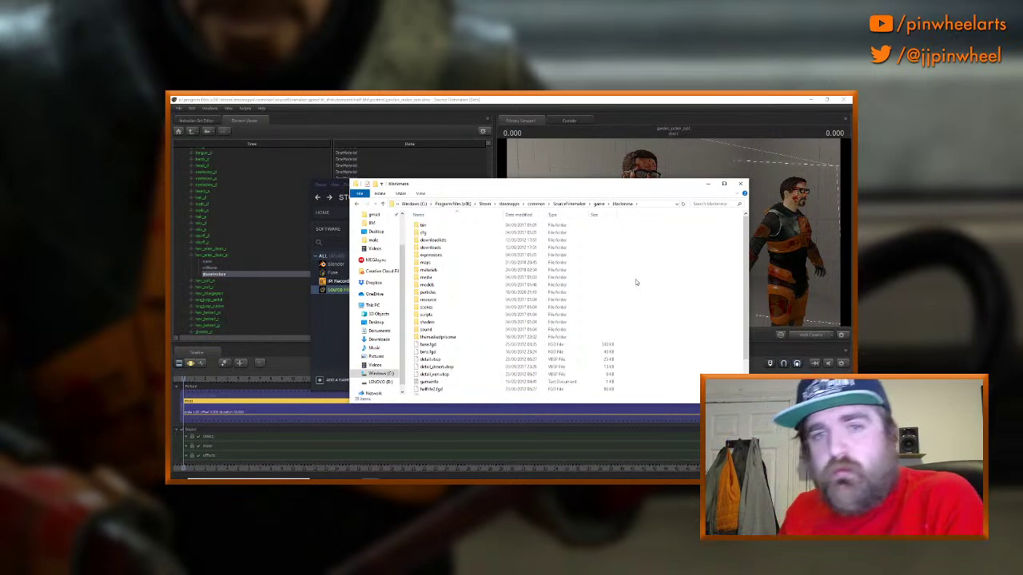
{"action": "left_click", "coordinate": [325, 336]}
{"action": "scroll", "coordinate": [582, 300], "scroll_direction": "down", "scroll_amount": 5}
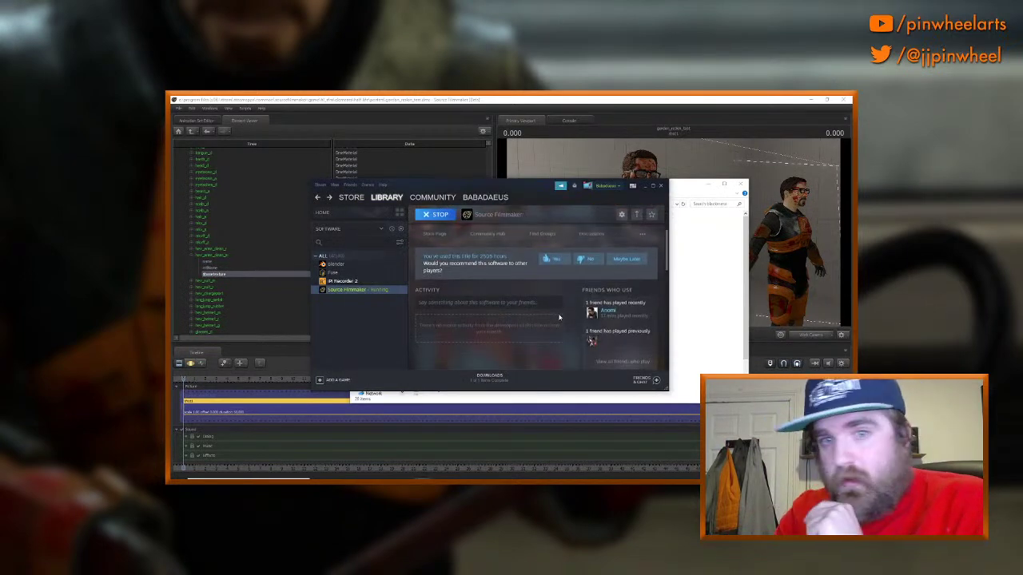
{"action": "scroll", "coordinate": [581, 300], "scroll_direction": "down", "scroll_amount": 3}
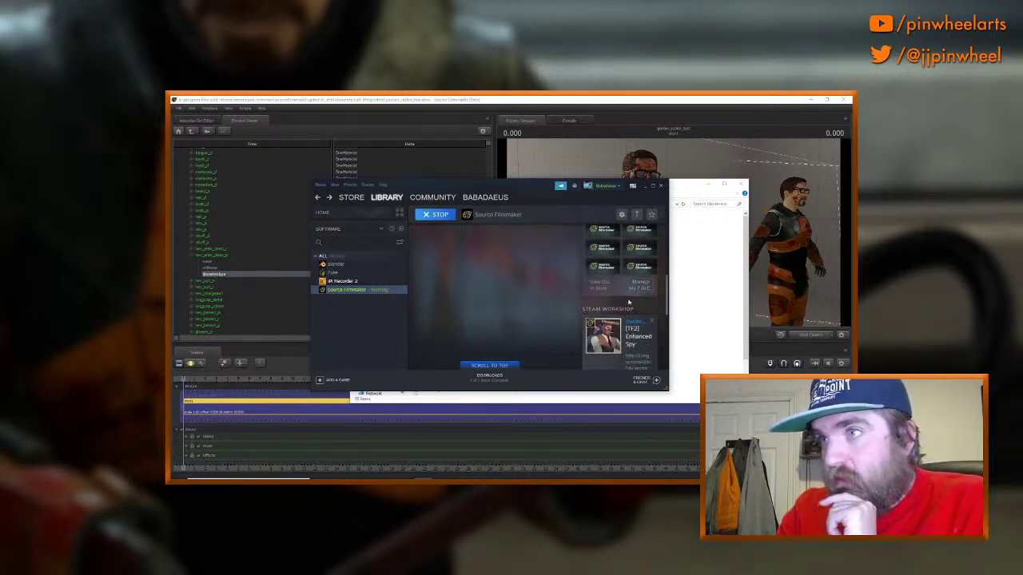
{"action": "scroll", "coordinate": [629, 304], "scroll_direction": "up", "scroll_amount": 2}
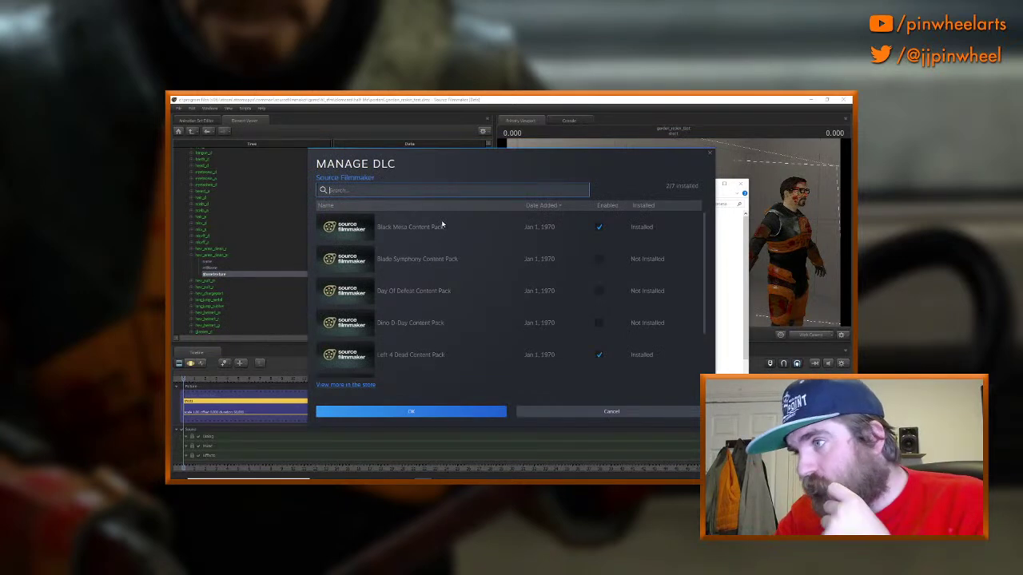
{"action": "left_click", "coordinate": [645, 411]}
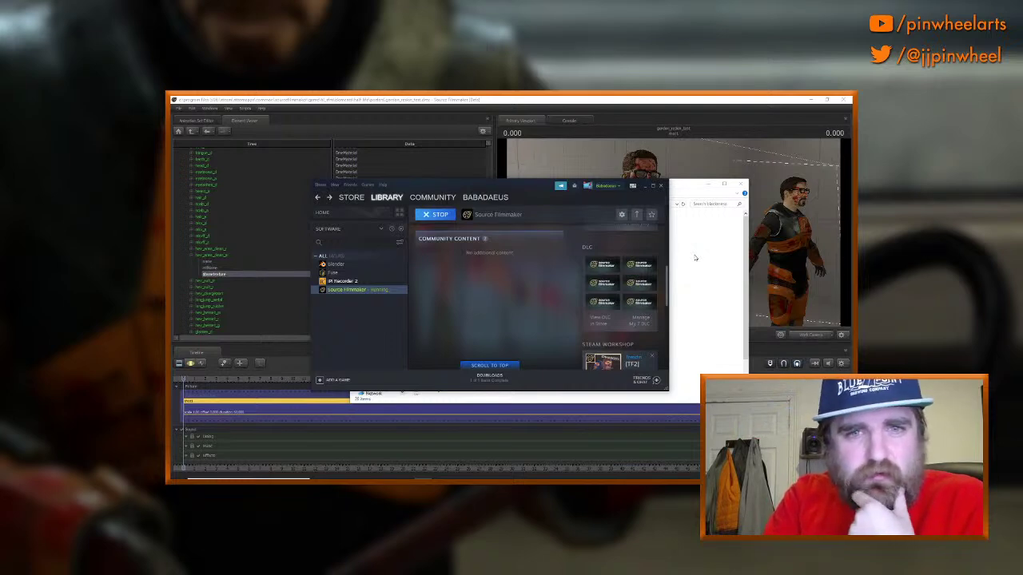
{"action": "scroll", "coordinate": [643, 282], "scroll_direction": "up", "scroll_amount": 5}
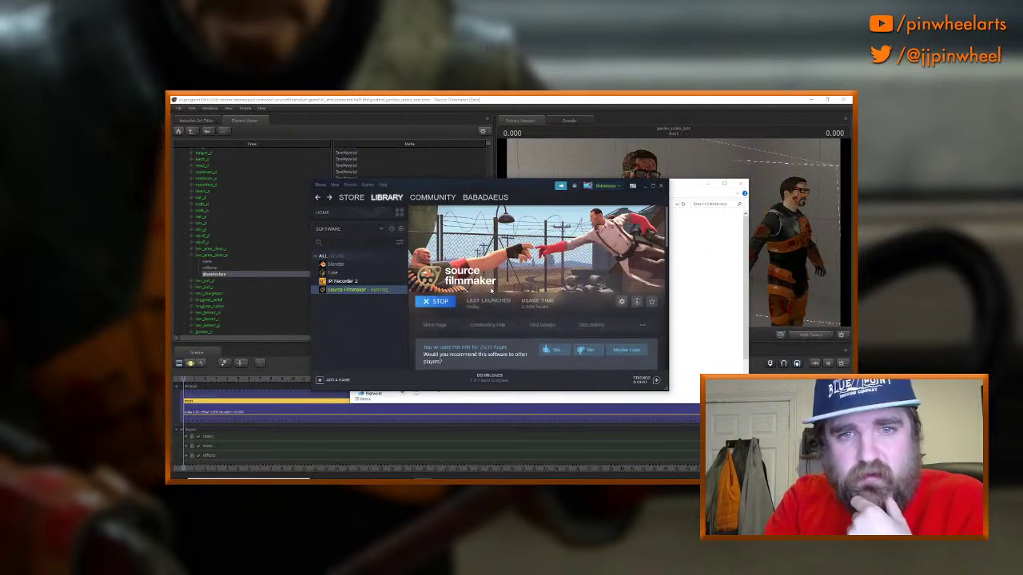
Step: Switch back to Source Filmmaker and frame both Gordon models full-length through the work camera
{"action": "left_click", "coordinate": [692, 280]}
{"action": "left_click", "coordinate": [685, 99]}
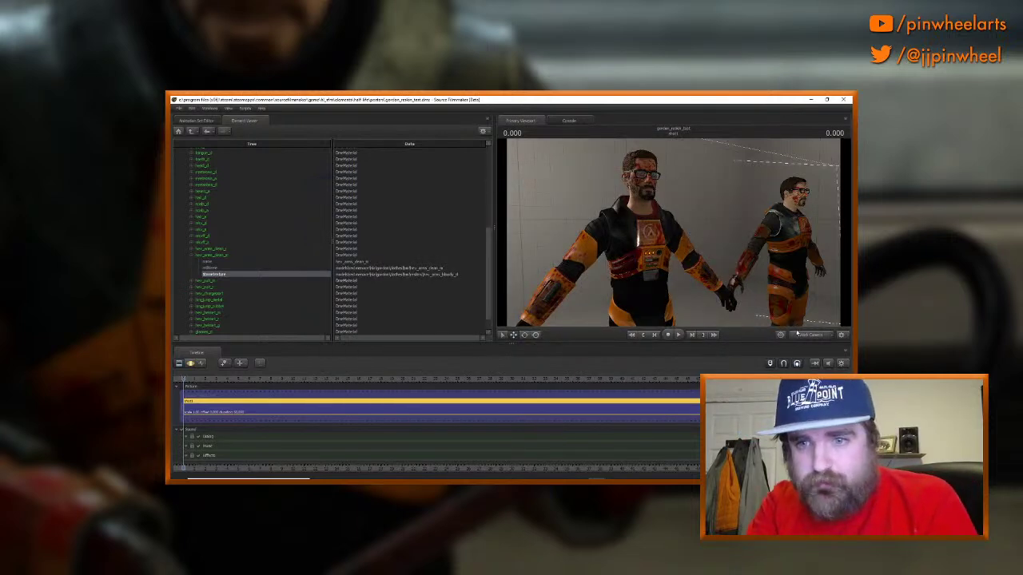
{"action": "left_click", "coordinate": [796, 334]}
{"action": "left_click", "coordinate": [748, 274]}
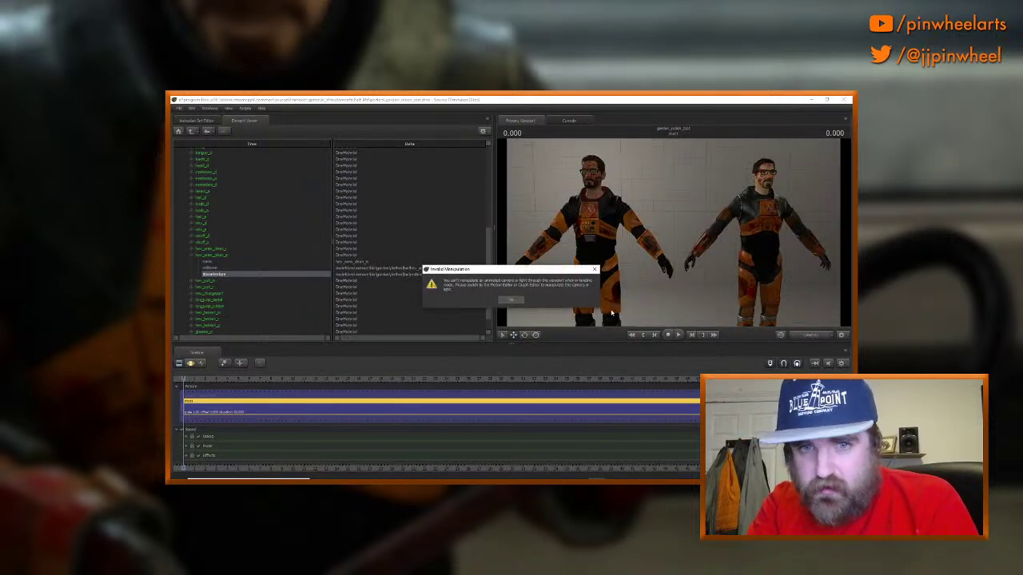
{"action": "left_click", "coordinate": [512, 301]}
{"action": "left_click", "coordinate": [811, 334]}
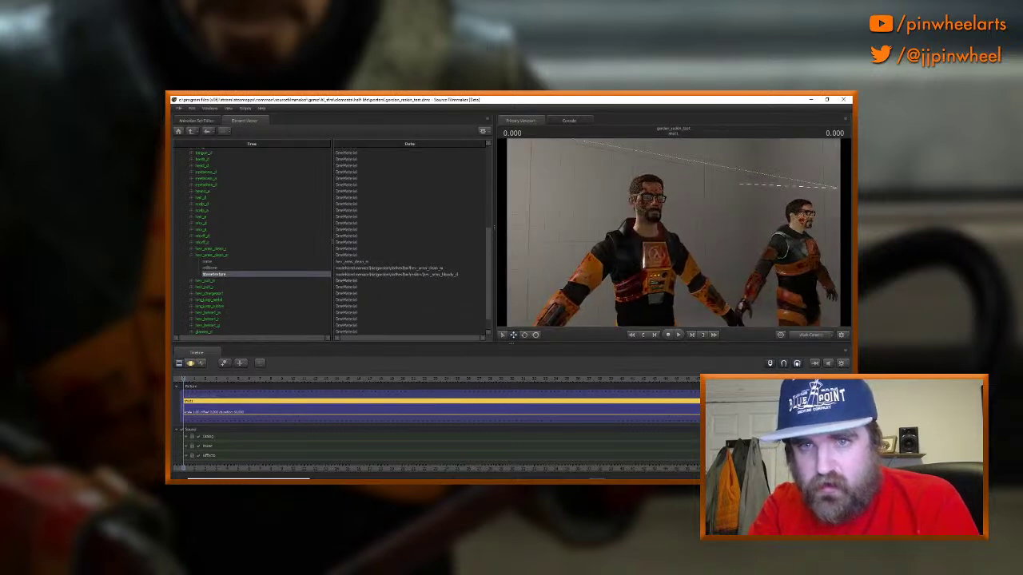
{"action": "left_click_drag", "start_coordinate": [673, 232], "coordinate": [672, 256]}
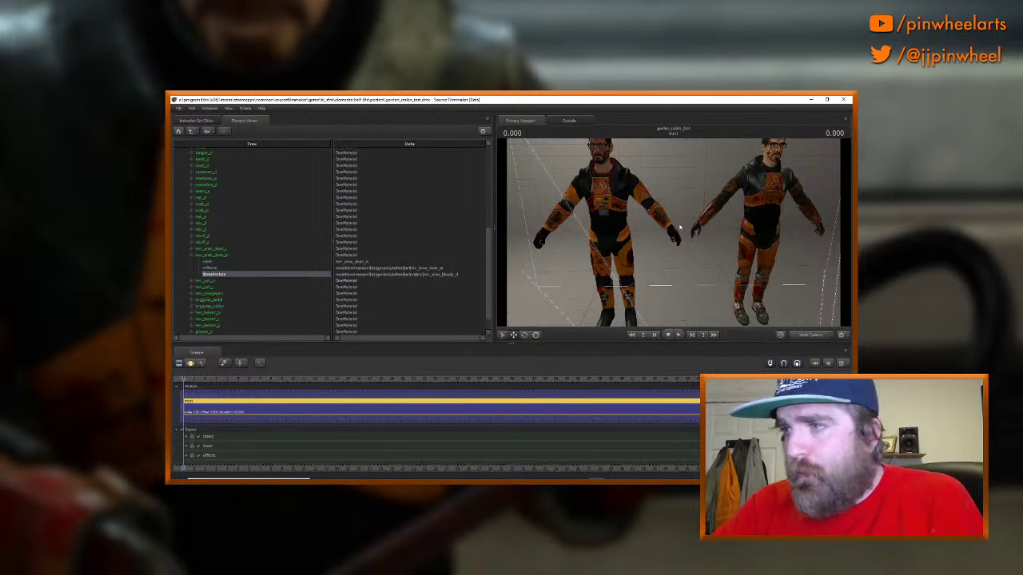
{"action": "key", "text": "s"}
{"action": "left_click_drag", "start_coordinate": [683, 221], "coordinate": [716, 217]}
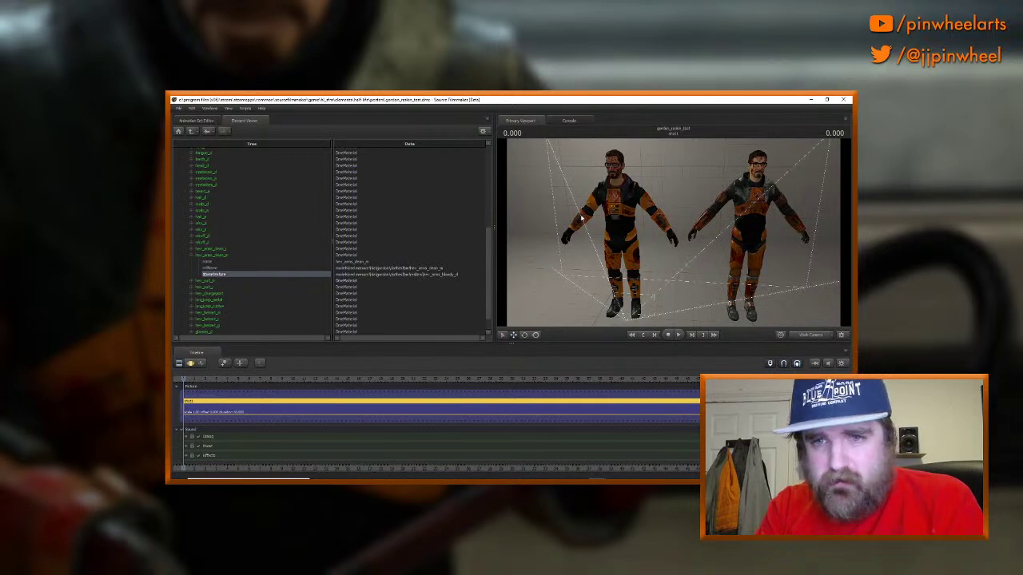
Step: Show the animation sets in the Motion Editor and apply the rig_biped_simple rig to gordon_freeman_young1
{"action": "left_click", "coordinate": [207, 122]}
{"action": "left_click", "coordinate": [191, 363]}
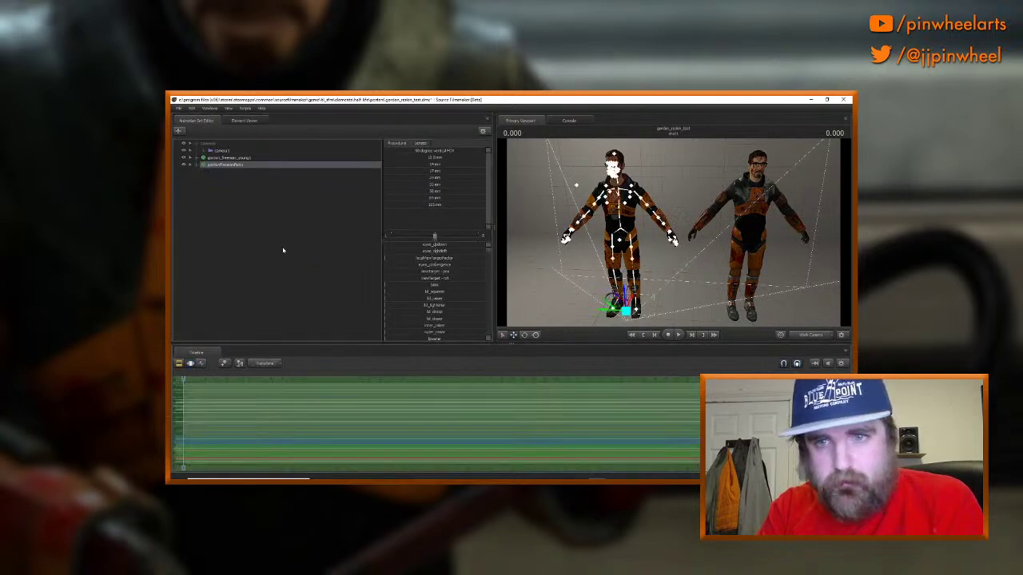
{"action": "left_click", "coordinate": [226, 158]}
{"action": "right_click", "coordinate": [227, 158]}
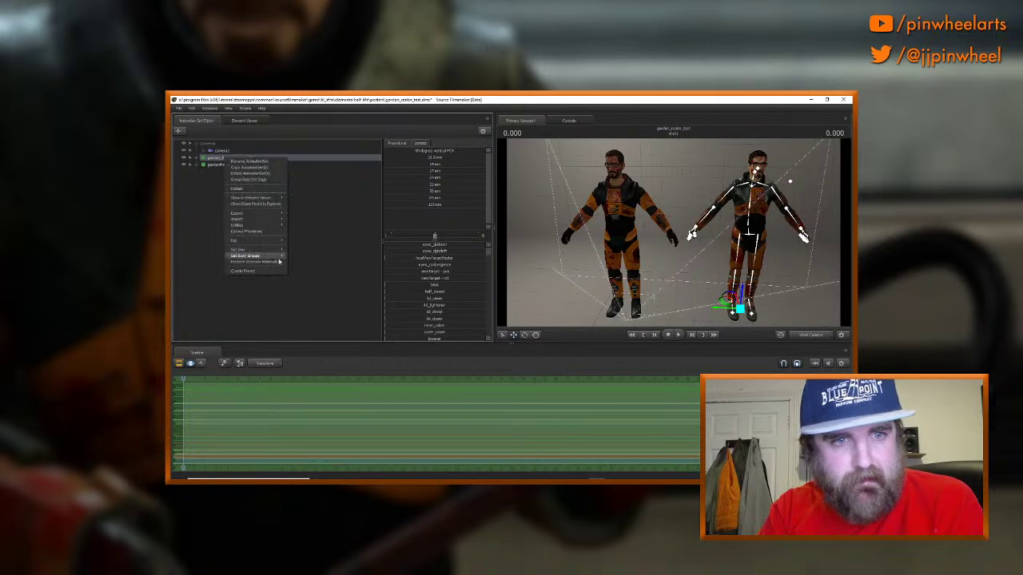
{"action": "mouse_move", "coordinate": [258, 240]}
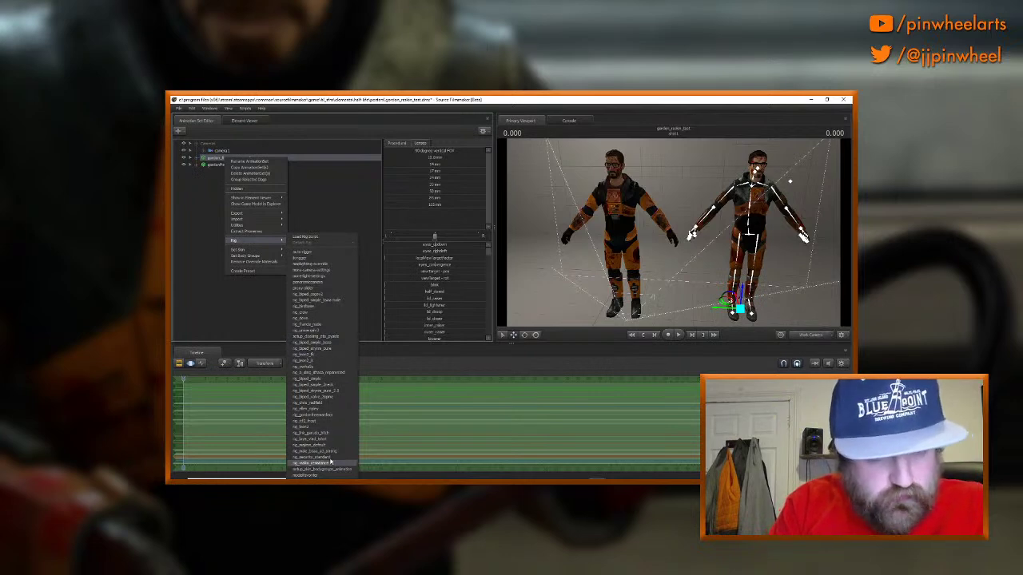
{"action": "left_click", "coordinate": [324, 380]}
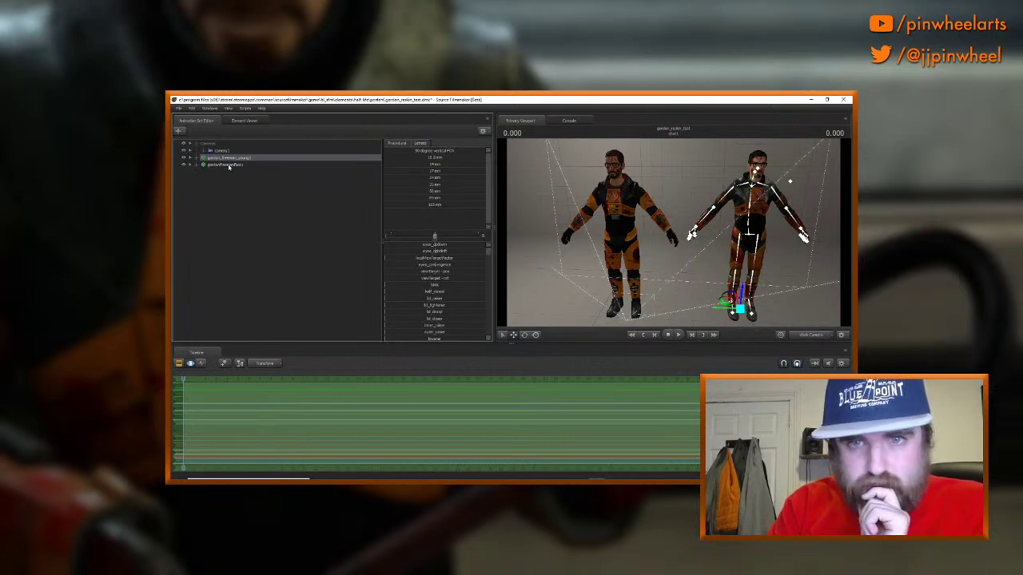
Step: Apply a rig script to the other Gordon model, listed below gordon_freeman_young1 in the animation sets
{"action": "left_click", "coordinate": [231, 164]}
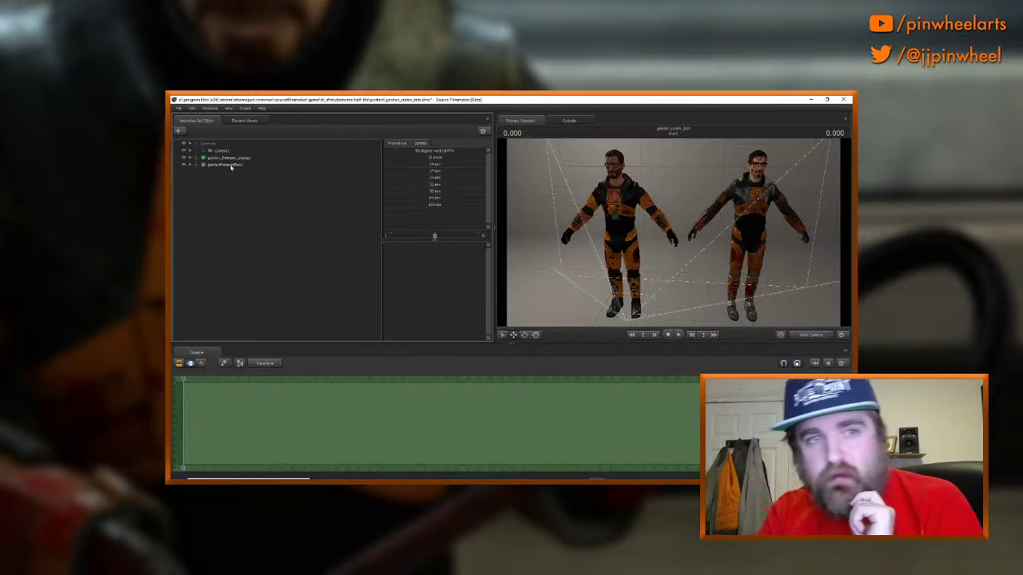
{"action": "right_click", "coordinate": [230, 165]}
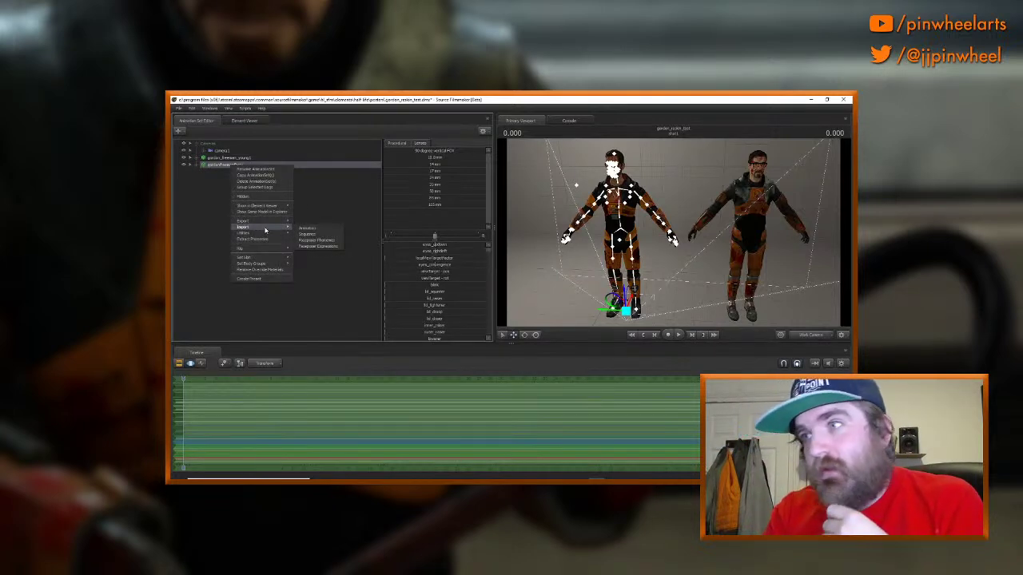
{"action": "mouse_move", "coordinate": [267, 259]}
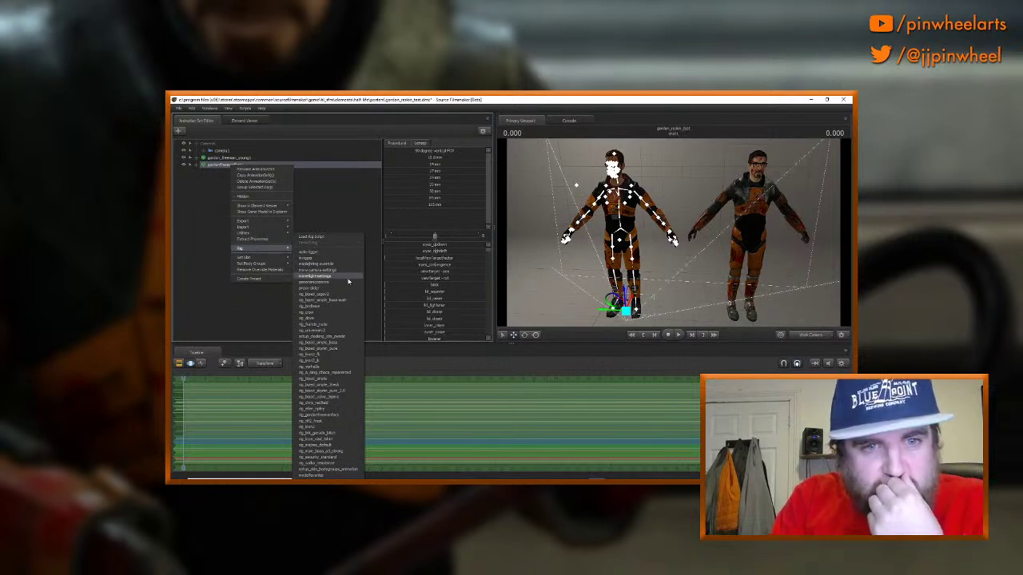
{"action": "left_click", "coordinate": [339, 420]}
{"action": "left_click", "coordinate": [307, 270]}
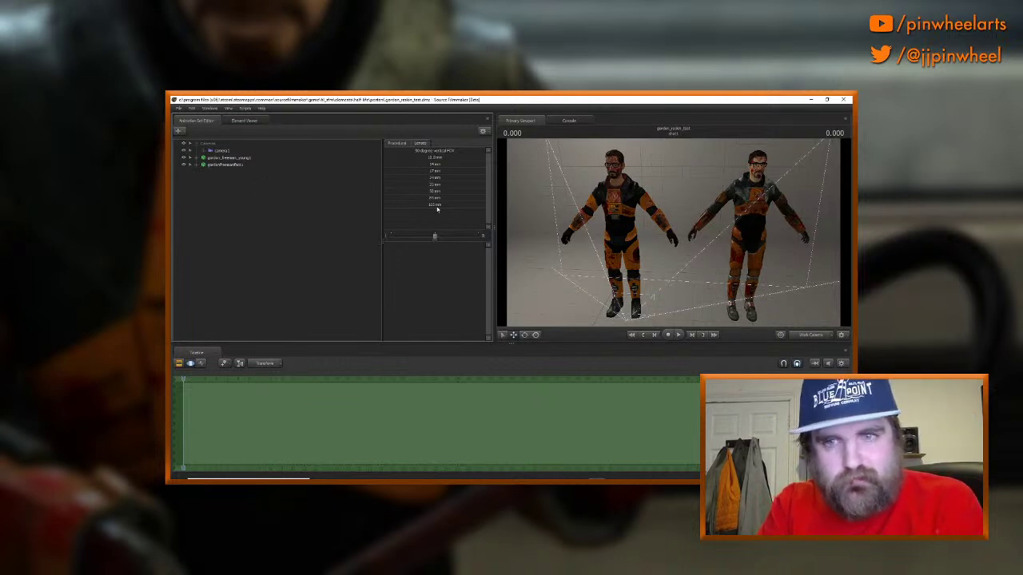
Step: Lower the whole gordon_freeman_young1 model from its floating position to the studio floor
{"action": "left_click_drag", "start_coordinate": [515, 217], "coordinate": [552, 240]}
{"action": "left_click_drag", "start_coordinate": [662, 220], "coordinate": [670, 236]}
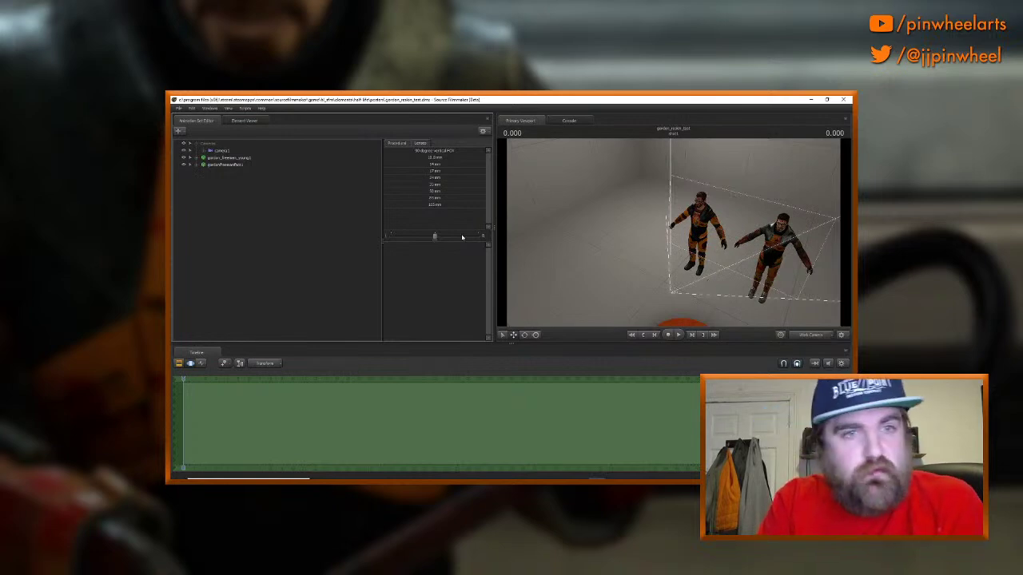
{"action": "mouse_move", "coordinate": [673, 233]}
{"action": "left_mouse_down"}
{"action": "mouse_move", "coordinate": [673, 296]}
{"action": "mouse_move", "coordinate": [663, 300]}
{"action": "mouse_move", "coordinate": [673, 172]}
{"action": "mouse_move", "coordinate": [673, 272]}
{"action": "mouse_move", "coordinate": [673, 232]}
{"action": "left_mouse_up"}
{"action": "left_click", "coordinate": [244, 158]}
{"action": "left_click_drag", "start_coordinate": [709, 164], "coordinate": [701, 225]}
{"action": "key", "text": "w"}
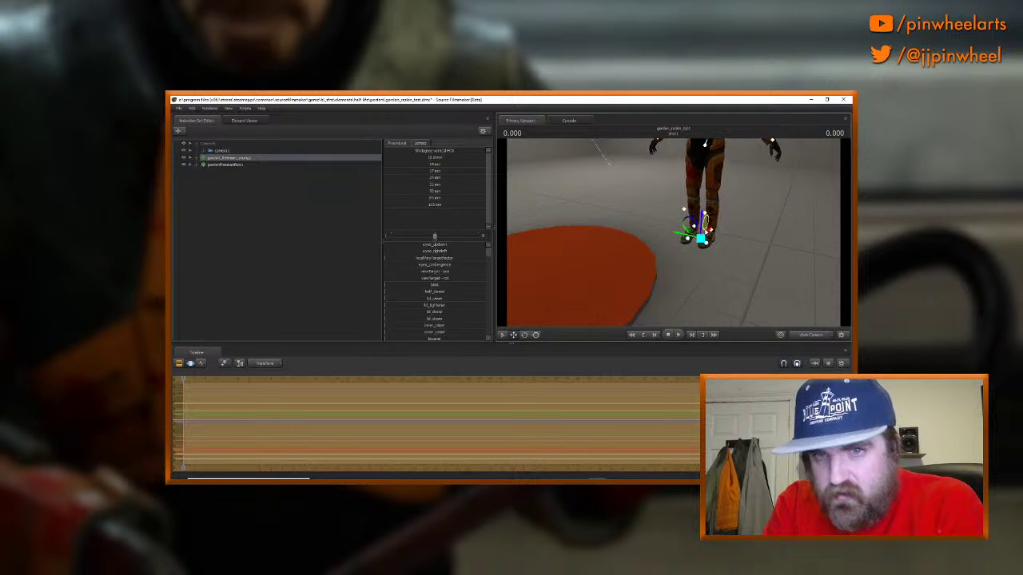
{"action": "left_click_drag", "start_coordinate": [703, 237], "coordinate": [708, 140]}
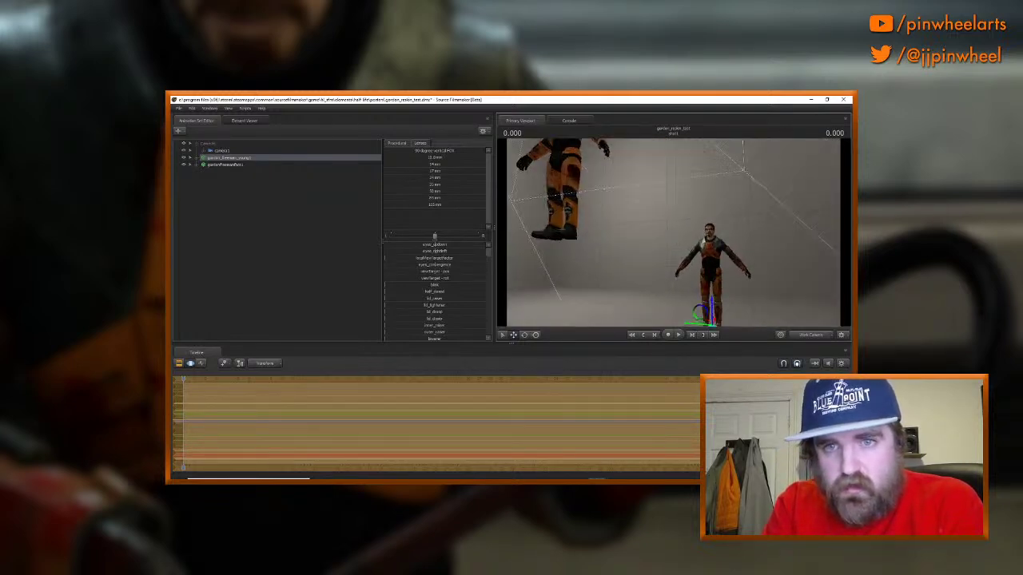
Step: Lower the second Gordon model so that it stands on the floor beside gordon_freeman_young1, and fine-tune its height
{"action": "left_click", "coordinate": [240, 164]}
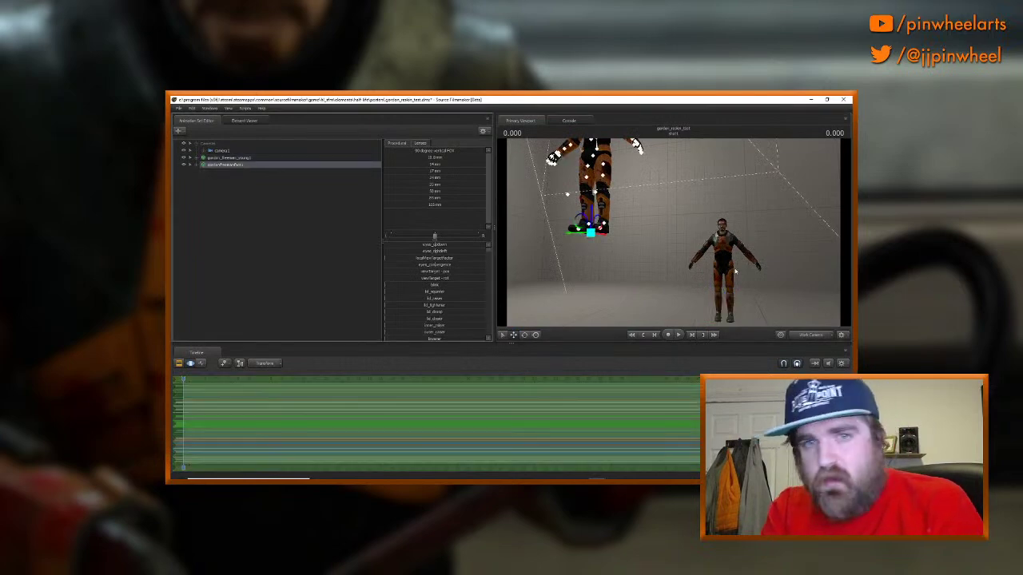
{"action": "left_click_drag", "start_coordinate": [593, 221], "coordinate": [601, 307]}
{"action": "left_click_drag", "start_coordinate": [601, 307], "coordinate": [674, 249]}
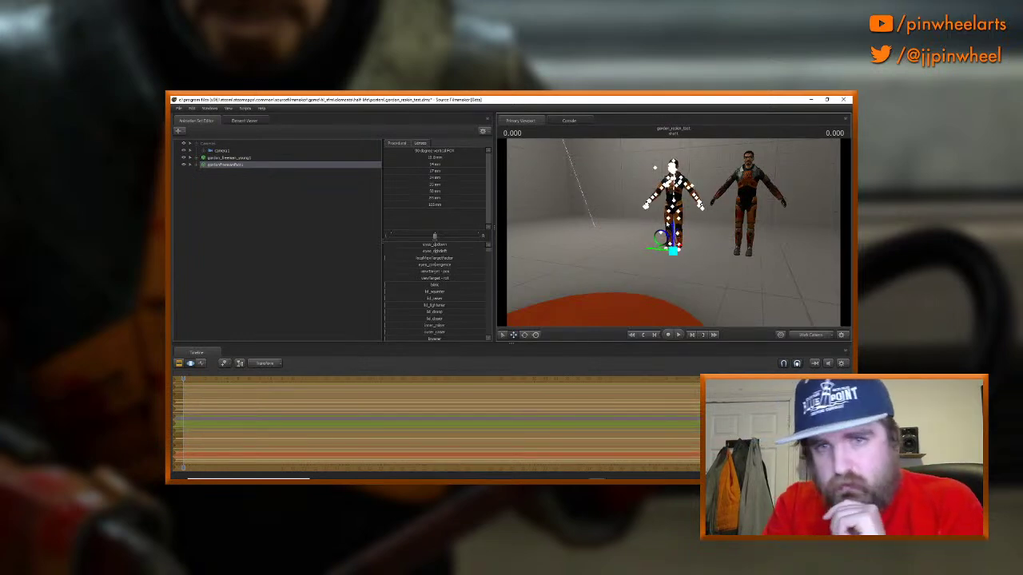
{"action": "left_click_drag", "start_coordinate": [673, 230], "coordinate": [673, 225]}
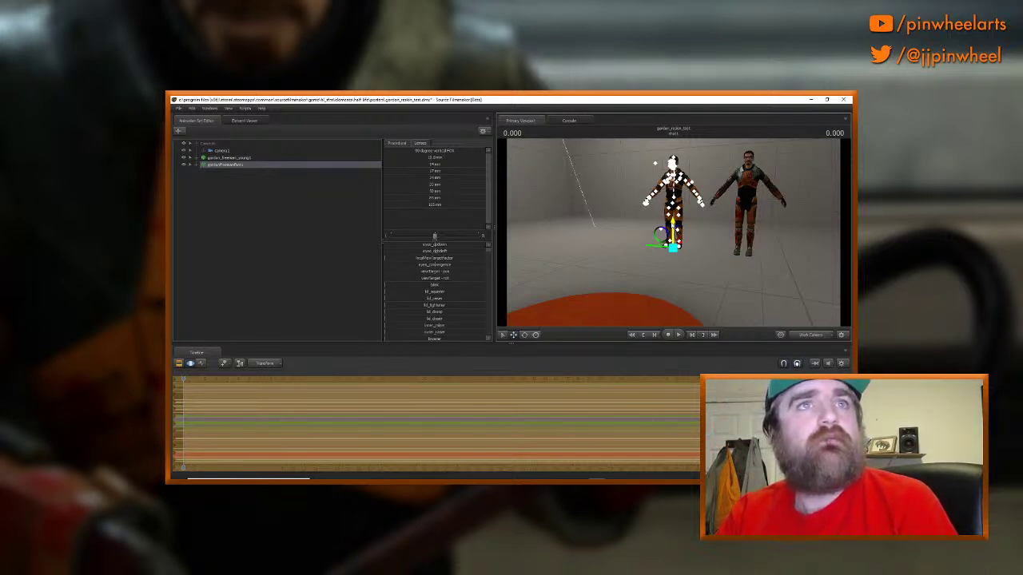
{"action": "left_click_drag", "start_coordinate": [672, 226], "coordinate": [672, 241]}
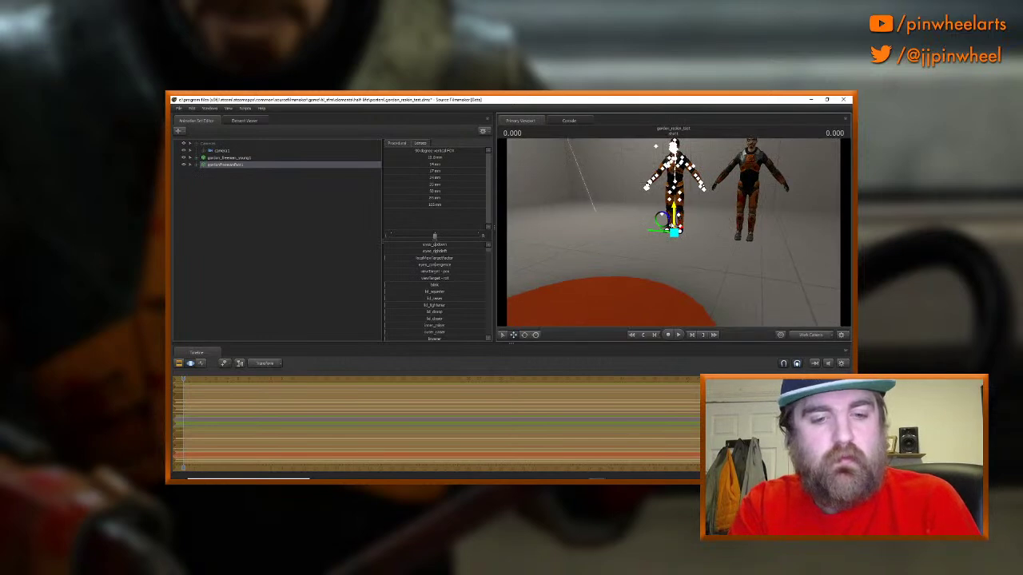
Step: Rotate the whole gordon_freeman_young1 model about its vertical axis so it turns toward the other Gordon
{"action": "key", "text": "r"}
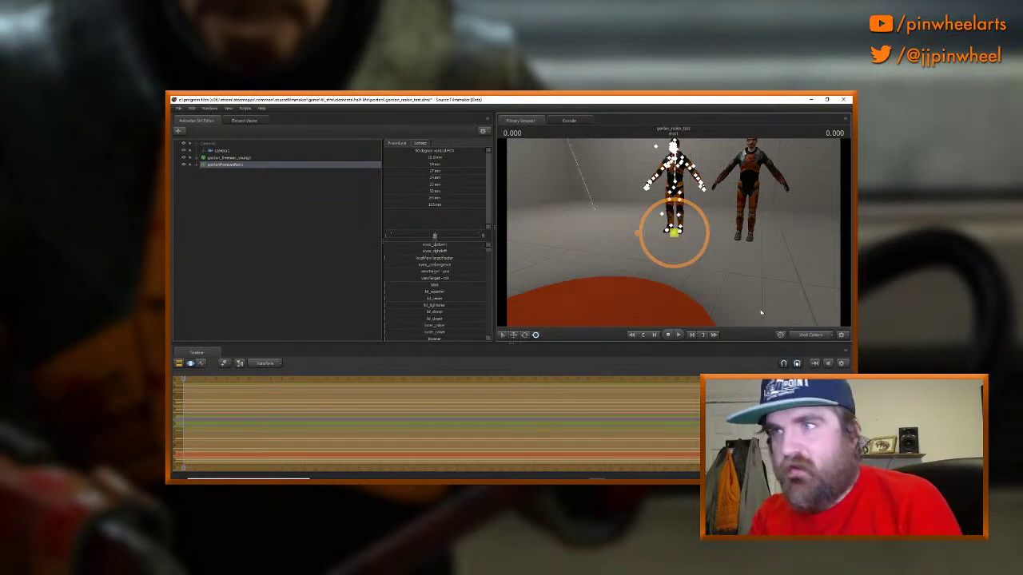
{"action": "left_click_drag", "start_coordinate": [761, 312], "coordinate": [797, 283]}
{"action": "key", "text": "w"}
{"action": "key", "text": "w"}
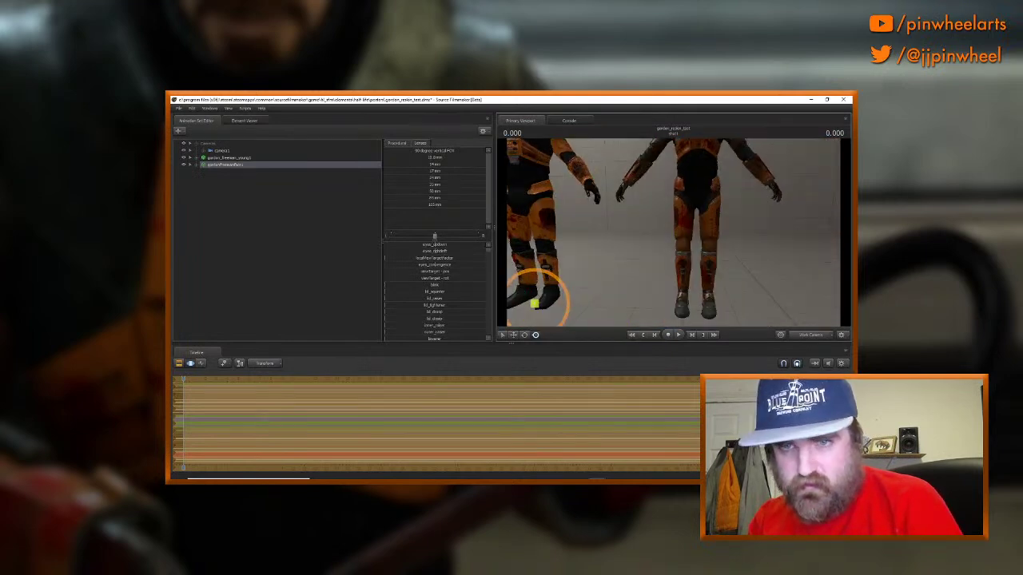
{"action": "left_click_drag", "start_coordinate": [673, 234], "coordinate": [673, 234]}
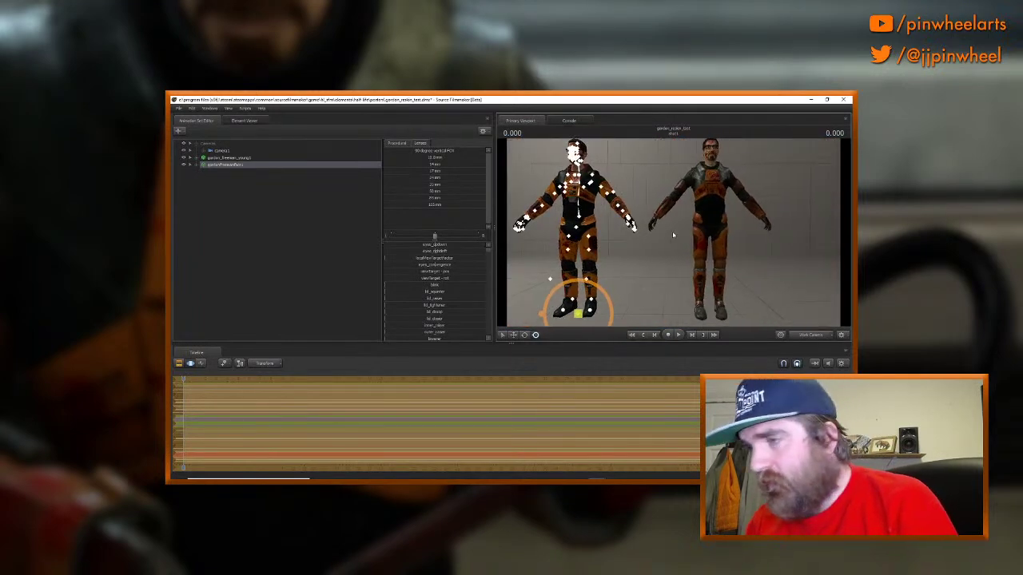
{"action": "left_click", "coordinate": [249, 158]}
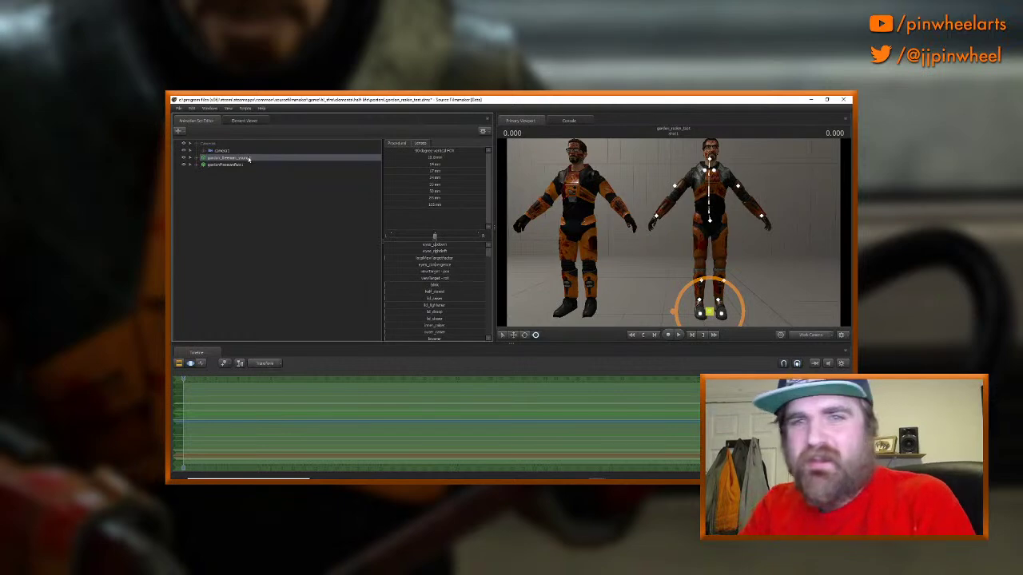
{"action": "left_click_drag", "start_coordinate": [674, 233], "coordinate": [673, 275]}
{"action": "key", "text": "w"}
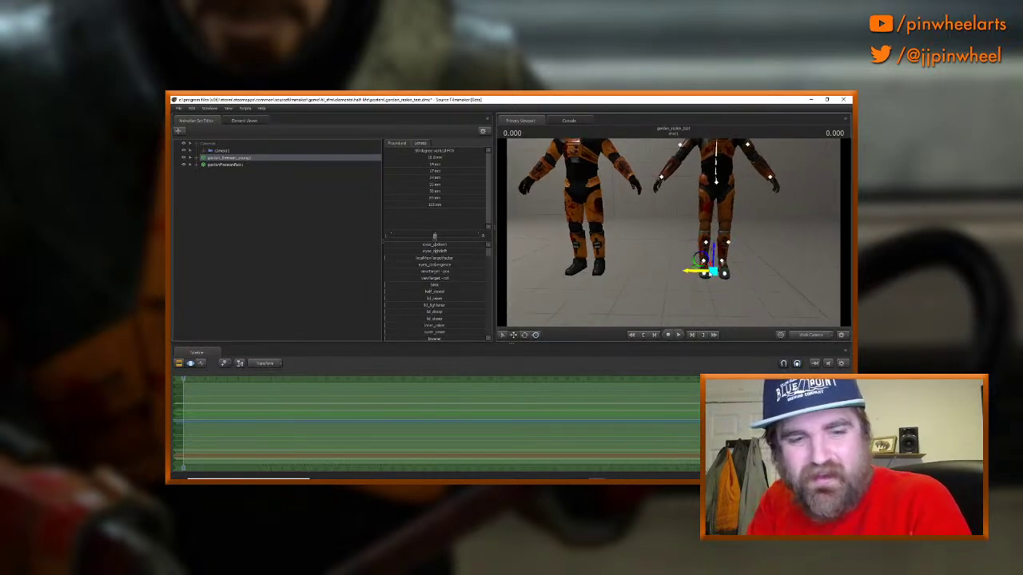
{"action": "key", "text": "e"}
{"action": "left_click_drag", "start_coordinate": [680, 291], "coordinate": [657, 283]}
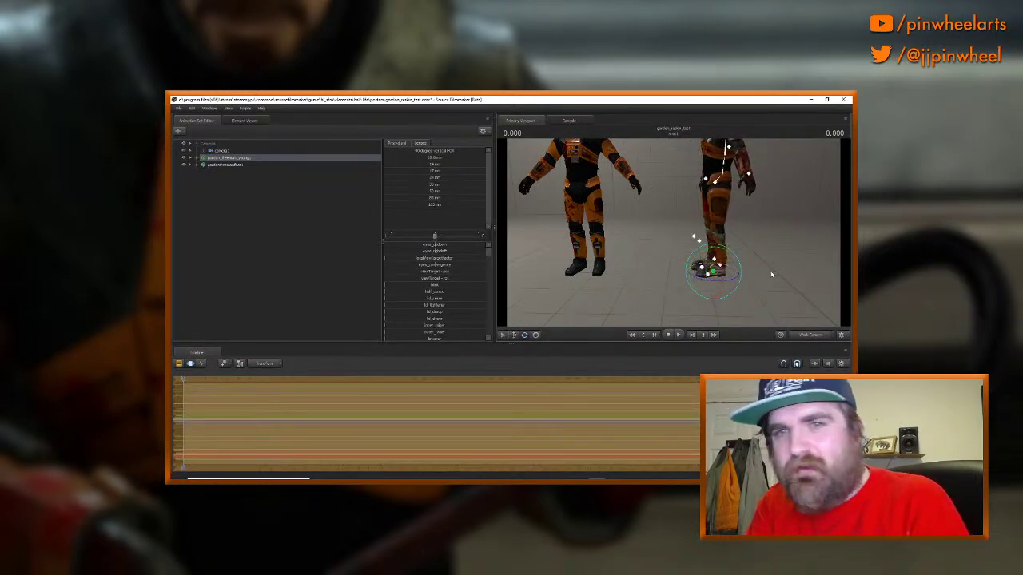
Step: Raise the left foot rig control of gordon_freeman_young1 and adjust its position so that the leg bends at the knee
{"action": "left_click_drag", "start_coordinate": [771, 275], "coordinate": [622, 246]}
{"action": "key", "text": "w"}
{"action": "key", "text": "ctrl"}
{"action": "left_click", "coordinate": [676, 291], "text": "ctrl"}
{"action": "key", "text": "w"}
{"action": "left_click_drag", "start_coordinate": [685, 251], "coordinate": [682, 213]}
{"action": "key", "text": "e"}
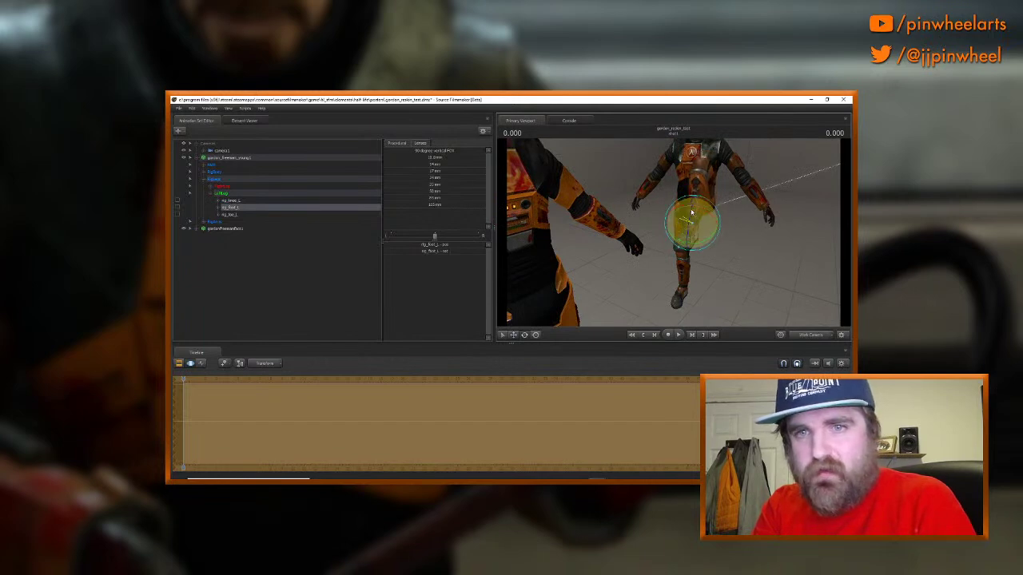
{"action": "key", "text": "w"}
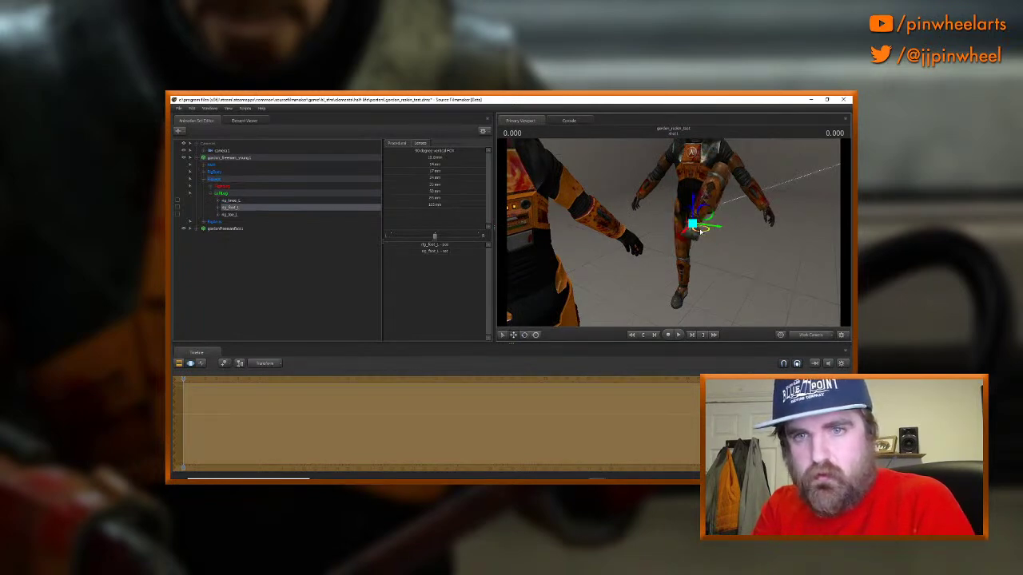
{"action": "left_click_drag", "start_coordinate": [700, 233], "coordinate": [662, 232]}
Step: Raise the right foot rig control of gordon_freeman_young1 so that its right leg bends at the knee like the left one
{"action": "left_click", "coordinate": [685, 287], "text": "ctrl"}
{"action": "key", "text": "e"}
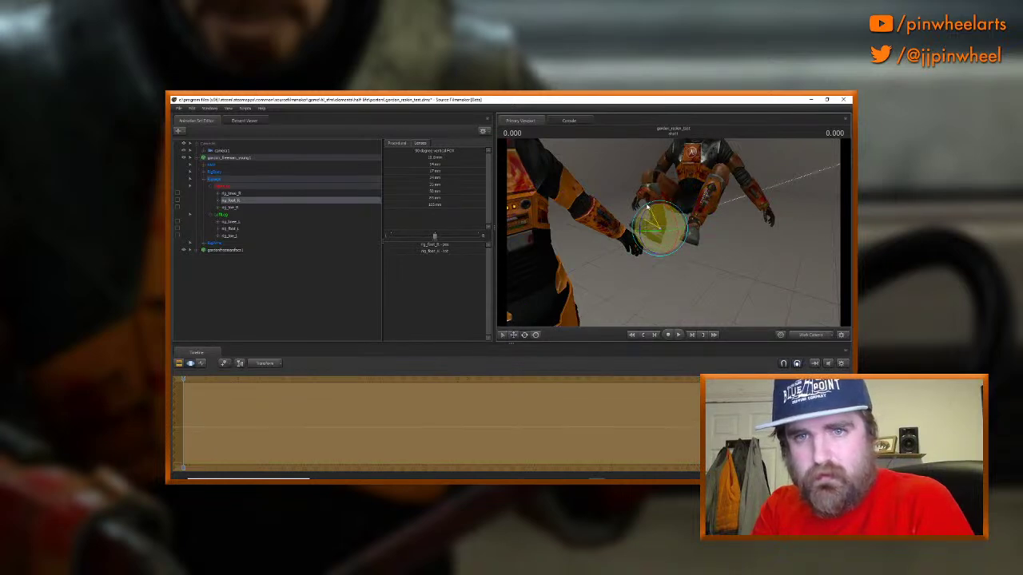
{"action": "key", "text": "w"}
{"action": "left_click_drag", "start_coordinate": [658, 229], "coordinate": [700, 254]}
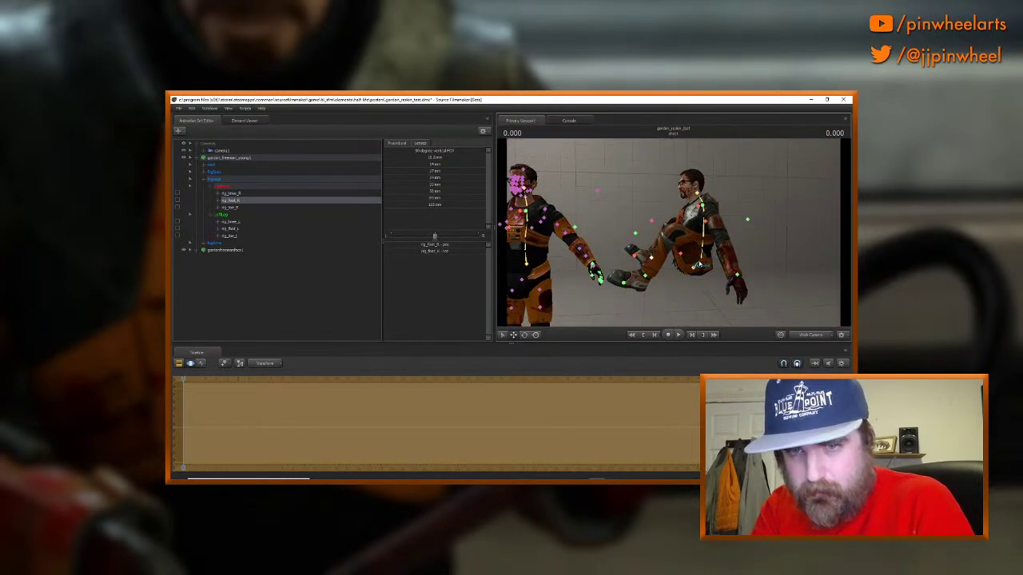
Step: Tilt the pelvis of gordon_freeman_young1 backward and curl its spine forward into a seated, leaning posture
{"action": "left_click", "coordinate": [698, 264]}
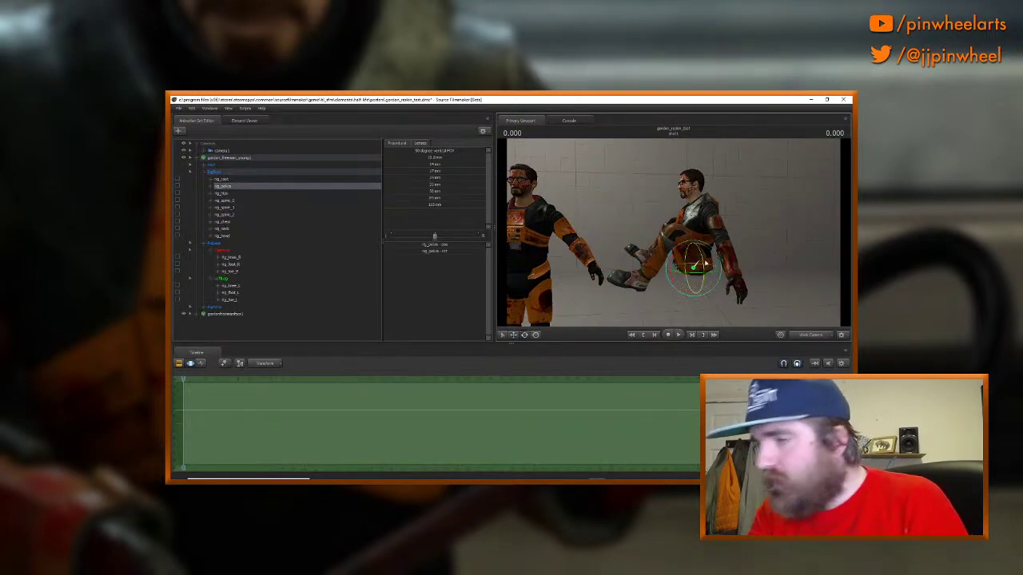
{"action": "left_click_drag", "start_coordinate": [707, 264], "coordinate": [701, 248]}
{"action": "left_click", "coordinate": [714, 241]}
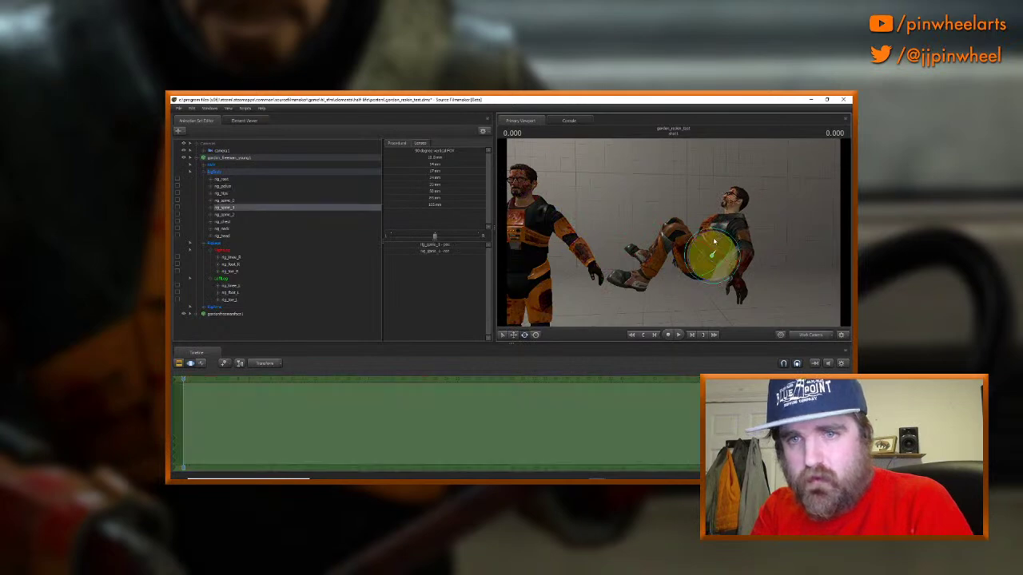
{"action": "left_click_drag", "start_coordinate": [724, 246], "coordinate": [701, 235]}
Step: Rotate the upper body, neck and head controls of gordon_freeman_young1 to adjust the tilt of its head
{"action": "left_click", "coordinate": [720, 238], "text": "ctrl"}
{"action": "key", "text": "ctrl"}
{"action": "left_click", "coordinate": [722, 210]}
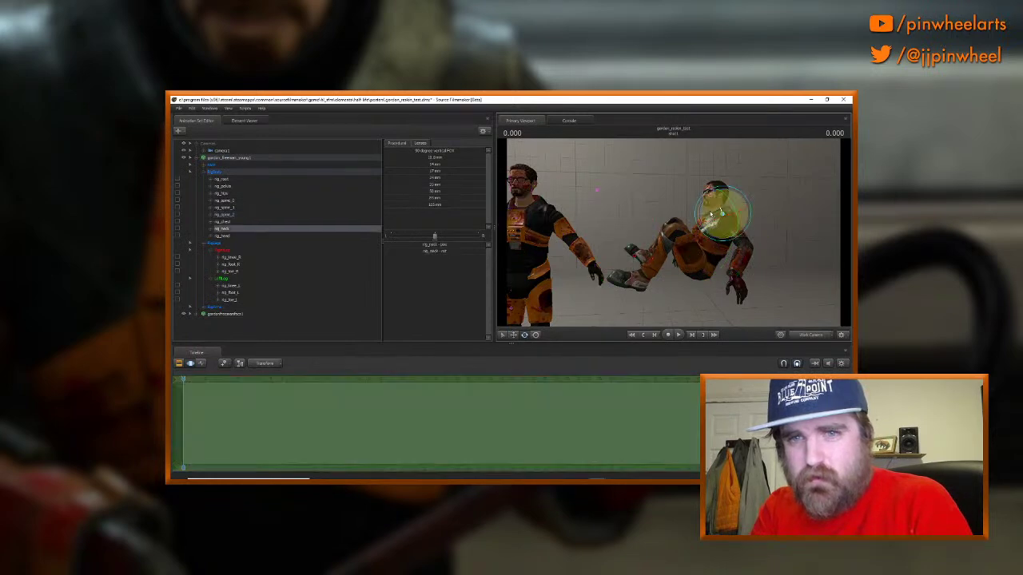
{"action": "mouse_move", "coordinate": [702, 212]}
{"action": "left_mouse_down"}
{"action": "mouse_move", "coordinate": [709, 204]}
{"action": "mouse_move", "coordinate": [698, 209]}
{"action": "left_mouse_up"}
{"action": "key", "text": "ctrl"}
{"action": "left_click", "coordinate": [722, 205]}
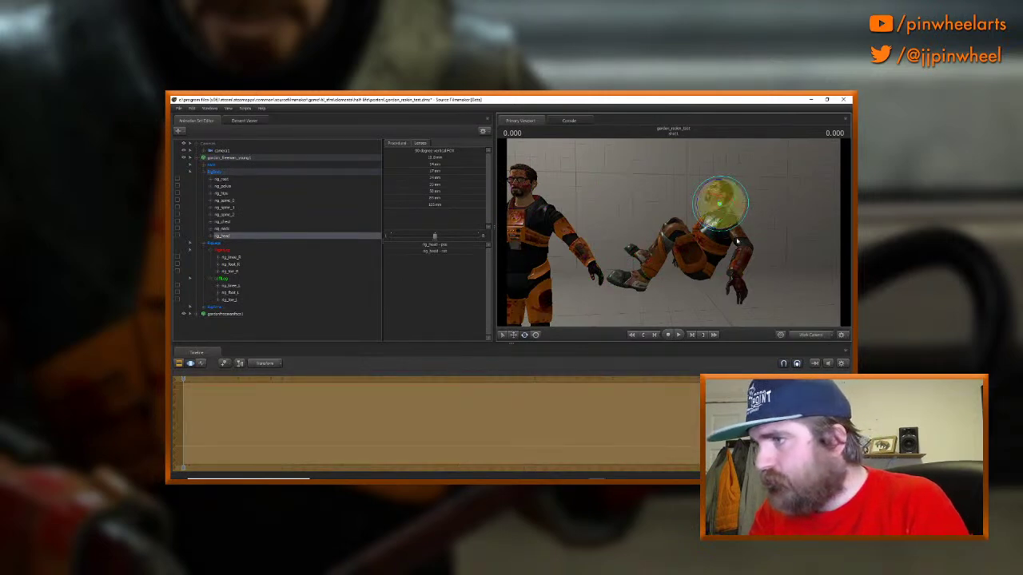
Step: Move the left hand rig control of gordon_freeman_young1 toward its hips and rotate the hand
{"action": "left_click", "coordinate": [742, 281]}
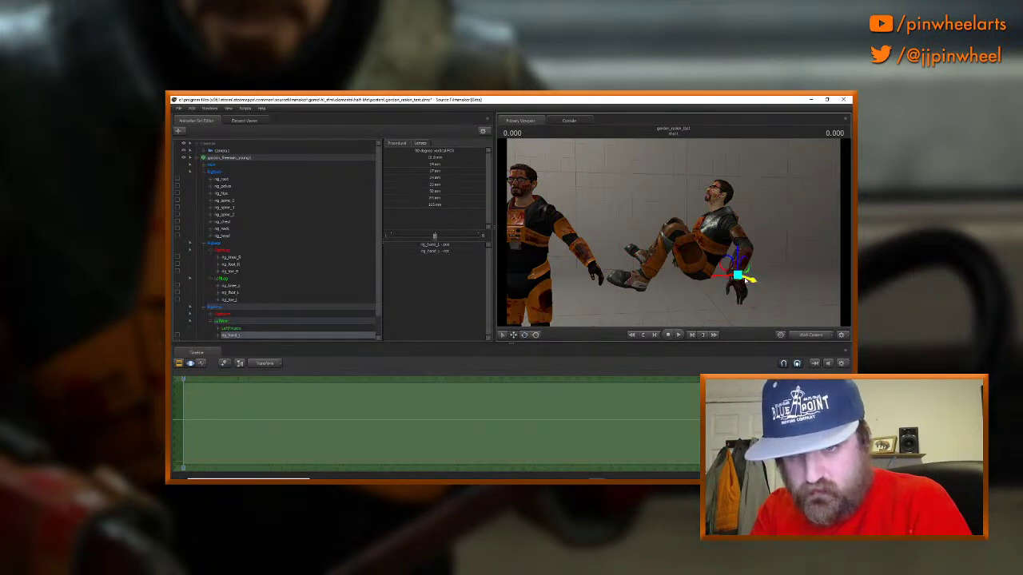
{"action": "left_click_drag", "start_coordinate": [747, 280], "coordinate": [707, 269]}
{"action": "key", "text": "w"}
{"action": "left_click_drag", "start_coordinate": [668, 227], "coordinate": [668, 227]}
{"action": "key", "text": "e"}
{"action": "left_click_drag", "start_coordinate": [639, 188], "coordinate": [644, 227]}
{"action": "key", "text": "w"}
{"action": "left_click_drag", "start_coordinate": [630, 178], "coordinate": [630, 207]}
Step: Turn off the viewport lighting and refine the left hand's position and rotation behind the seated Gordon's hips
{"action": "left_click_drag", "start_coordinate": [672, 269], "coordinate": [728, 134]}
{"action": "right_click", "coordinate": [753, 151]}
{"action": "left_click", "coordinate": [777, 171]}
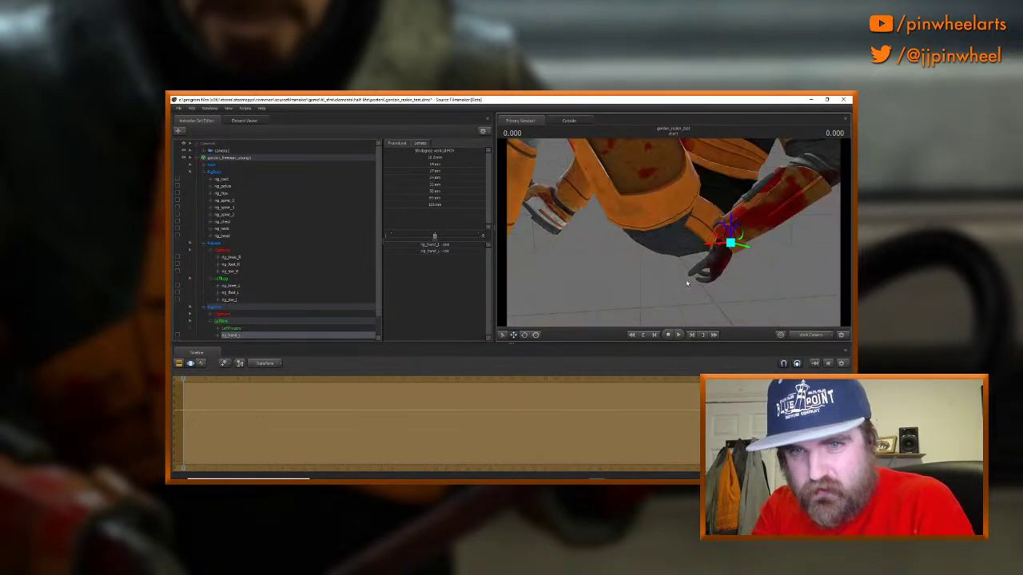
{"action": "left_click_drag", "start_coordinate": [745, 247], "coordinate": [706, 245]}
{"action": "key", "text": "e"}
{"action": "left_click_drag", "start_coordinate": [754, 293], "coordinate": [677, 237]}
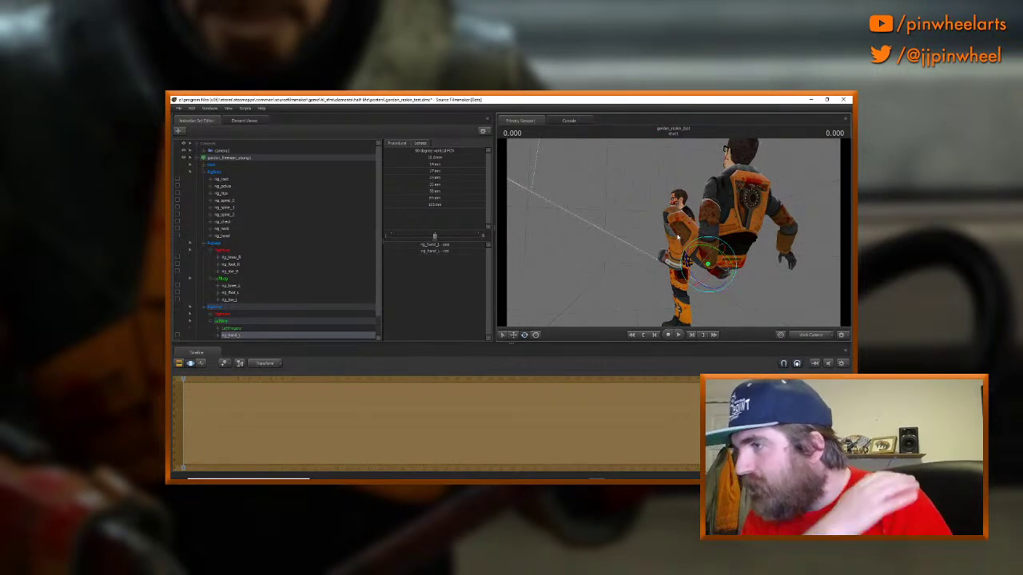
Step: Move the right hand rig control of gordon_freeman_young1 in behind its hips, close to the left hand
{"action": "key", "text": "ctrl"}
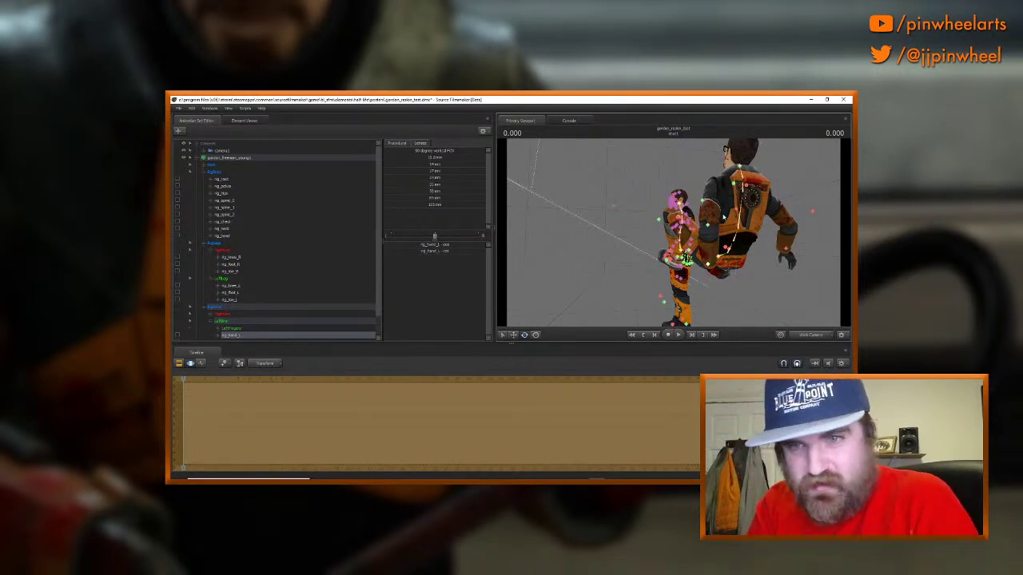
{"action": "left_click", "coordinate": [790, 252]}
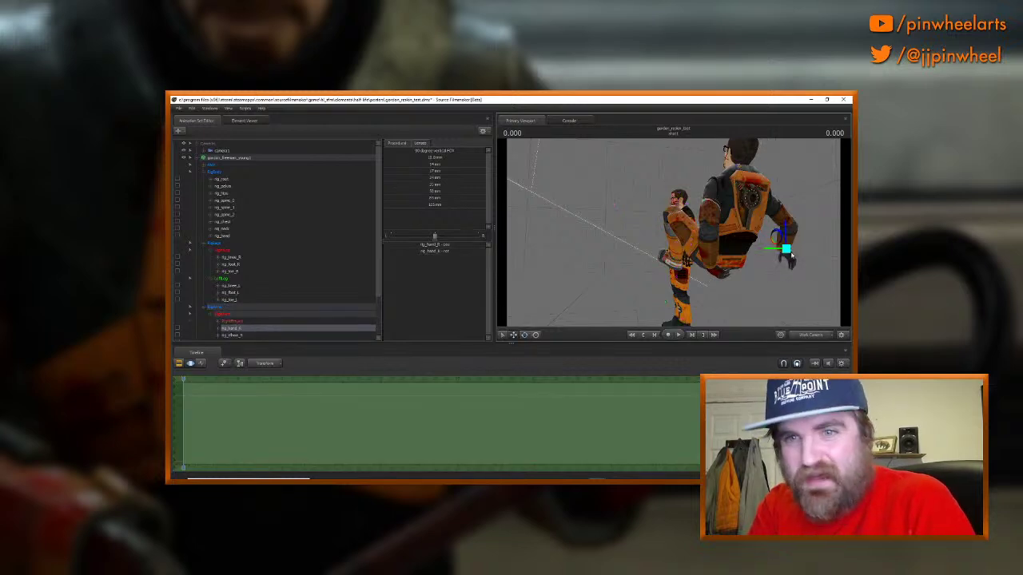
{"action": "left_click_drag", "start_coordinate": [780, 252], "coordinate": [677, 233]}
{"action": "key", "text": "e"}
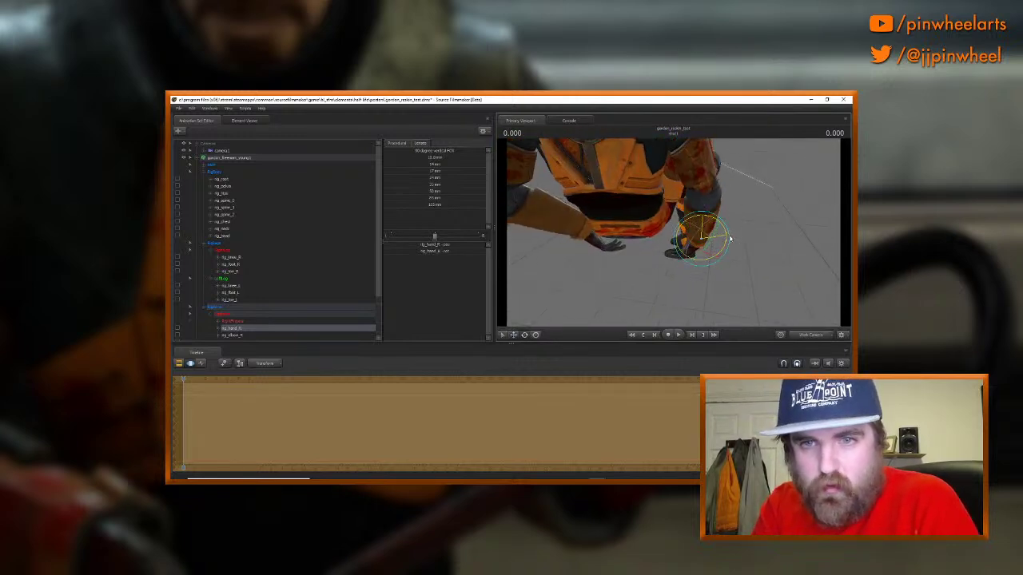
{"action": "key", "text": "w"}
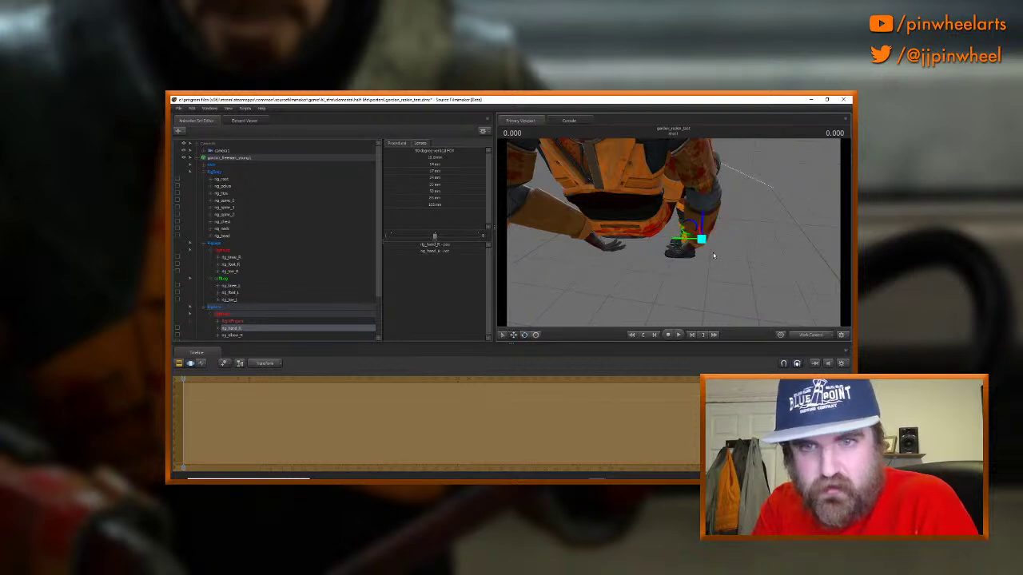
{"action": "left_click_drag", "start_coordinate": [682, 240], "coordinate": [657, 214]}
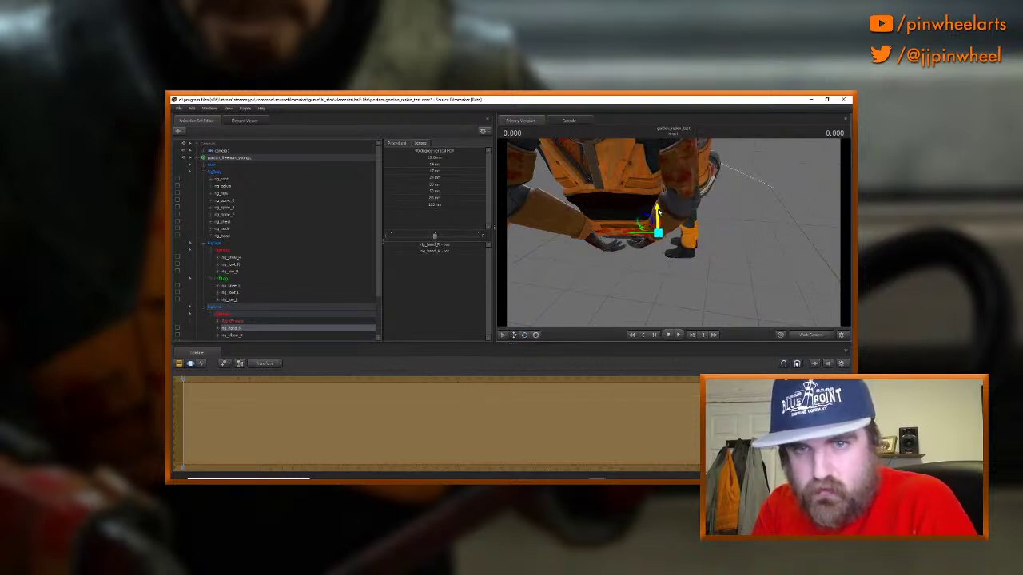
Step: Raise the left hand rig control of gordon_freeman_young1 slightly to refine the seated pose
{"action": "key", "text": "ctrl"}
{"action": "left_click", "coordinate": [581, 234]}
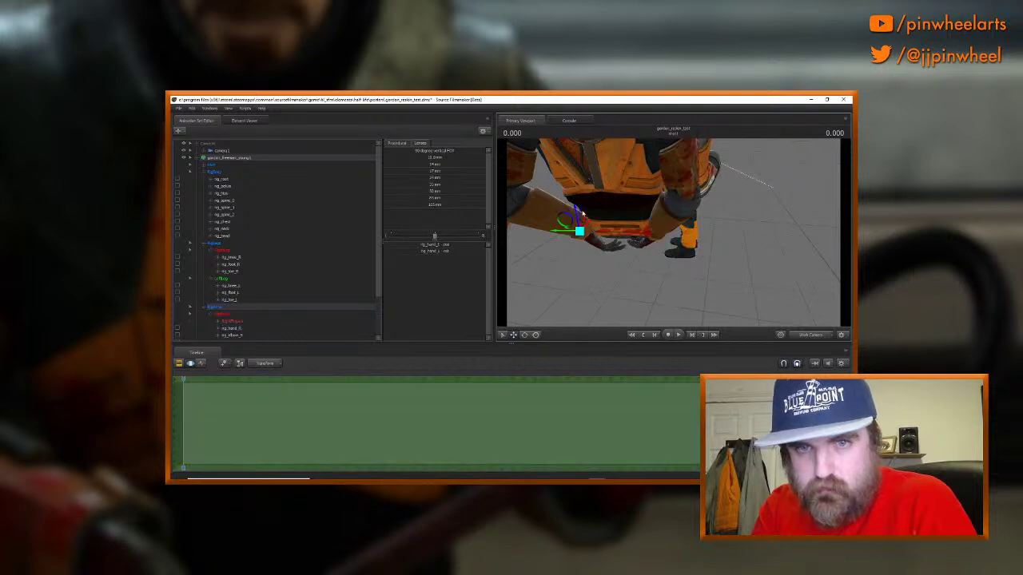
{"action": "left_click_drag", "start_coordinate": [574, 207], "coordinate": [574, 203]}
{"action": "left_click_drag", "start_coordinate": [696, 277], "coordinate": [628, 197]}
{"action": "key", "text": "s"}
{"action": "left_click", "coordinate": [706, 309], "text": "ctrl"}
{"action": "left_click_drag", "start_coordinate": [706, 291], "coordinate": [695, 259]}
Step: Fine-tune the right hand rig control of gordon_freeman_young1 beneath its hips as seen from the front
{"action": "key", "text": "ctrl"}
{"action": "left_click", "coordinate": [613, 262]}
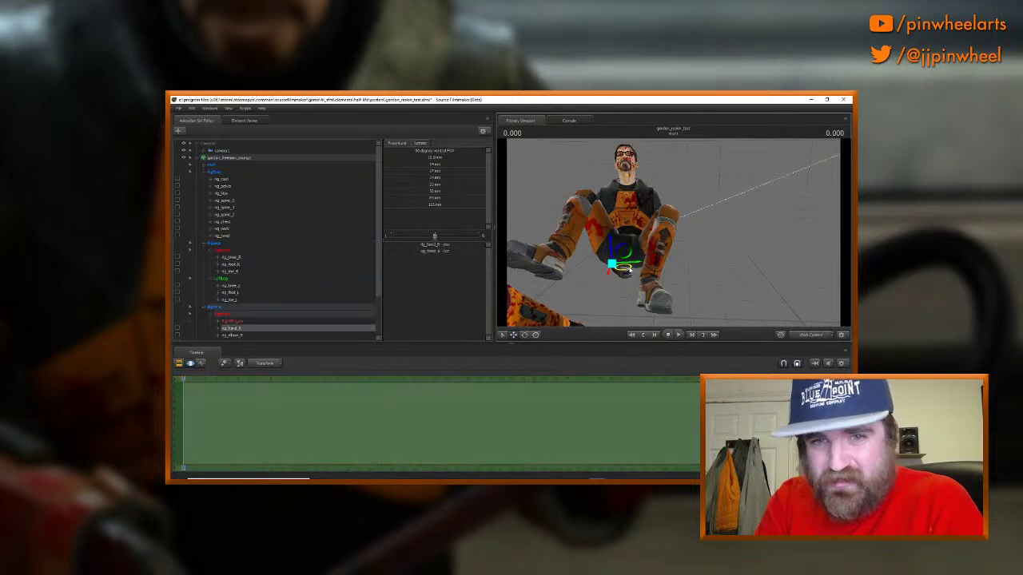
{"action": "left_click_drag", "start_coordinate": [636, 267], "coordinate": [643, 254]}
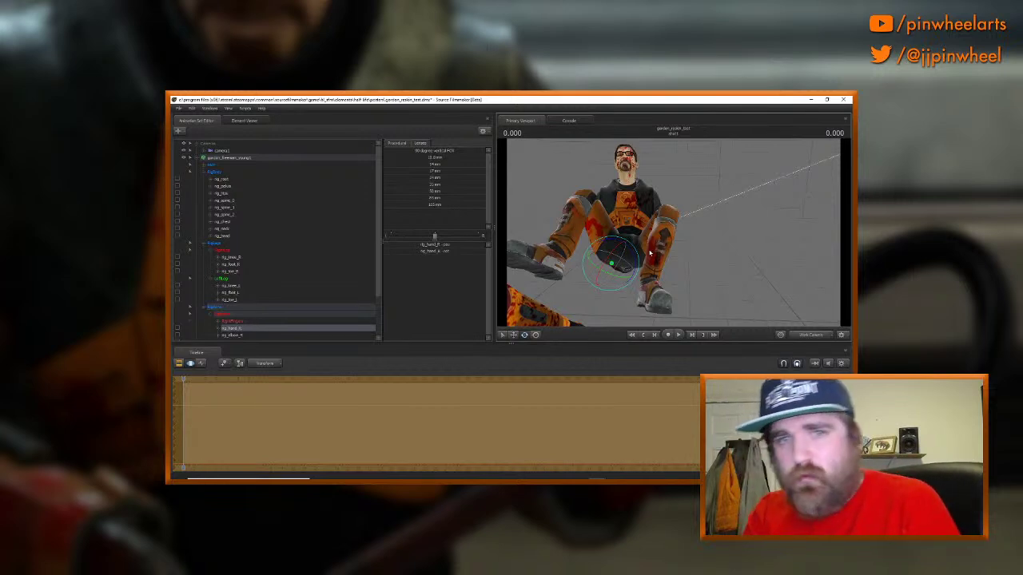
{"action": "left_click_drag", "start_coordinate": [724, 286], "coordinate": [669, 238]}
{"action": "key", "text": "w"}
Step: Adjust the seated Gordon's eye area with the eyes_updown, lid_tightener and cheek_raiser facial controls
{"action": "left_click", "coordinate": [217, 164]}
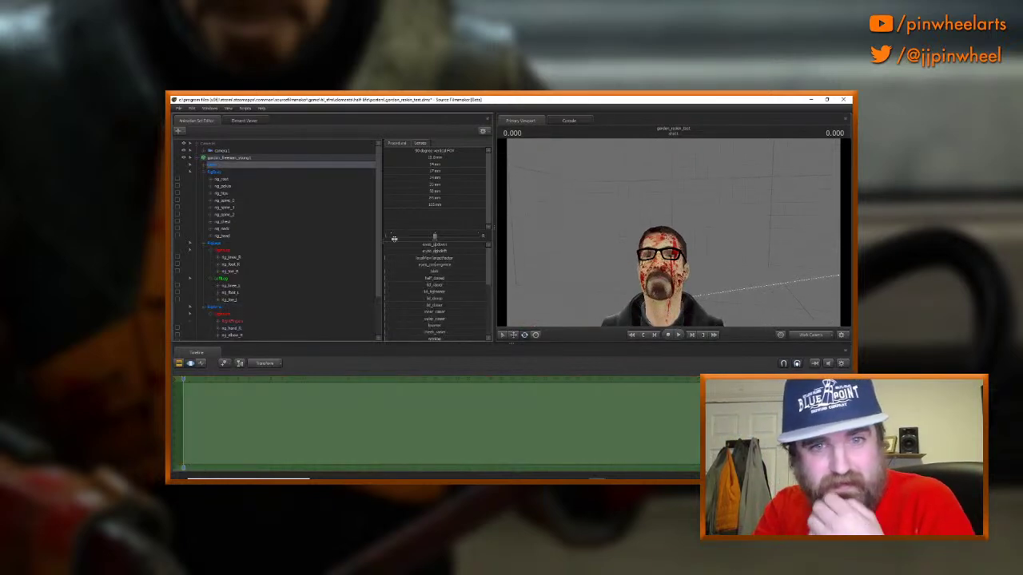
{"action": "left_click", "coordinate": [429, 245]}
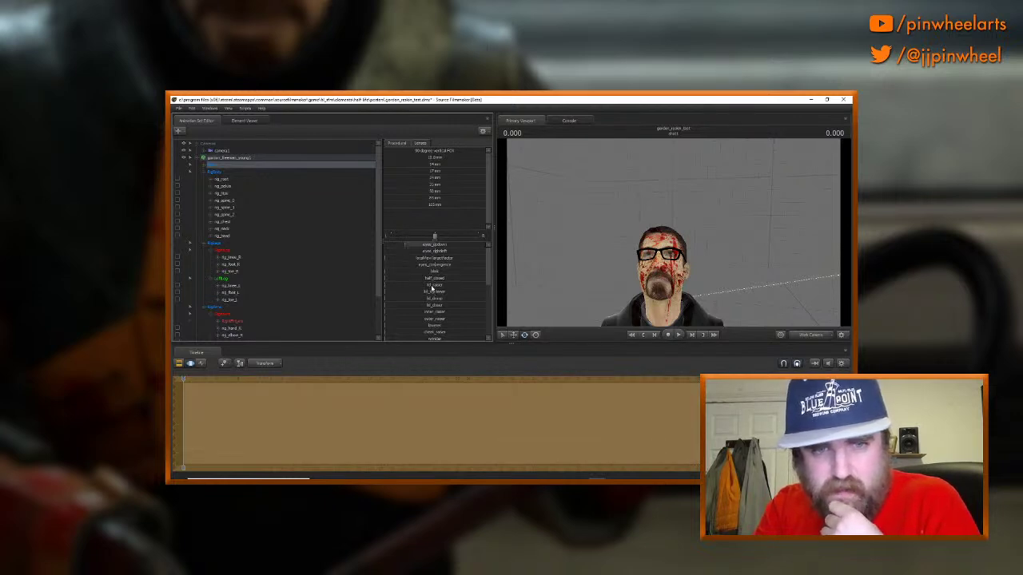
{"action": "scroll", "coordinate": [432, 303], "scroll_direction": "down", "scroll_amount": 2}
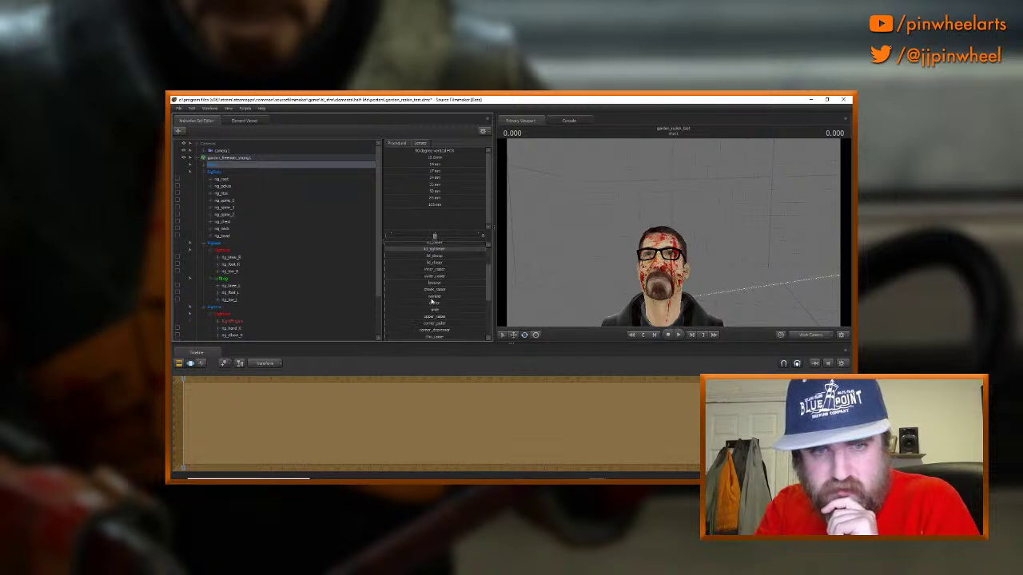
{"action": "scroll", "coordinate": [435, 307], "scroll_direction": "down", "scroll_amount": 3}
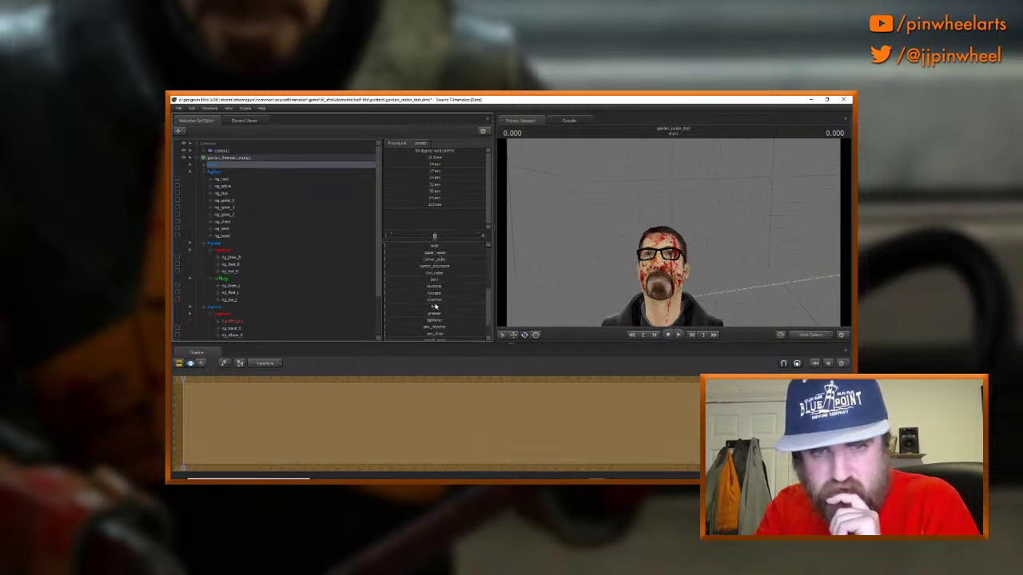
{"action": "scroll", "coordinate": [435, 306], "scroll_direction": "down", "scroll_amount": 1}
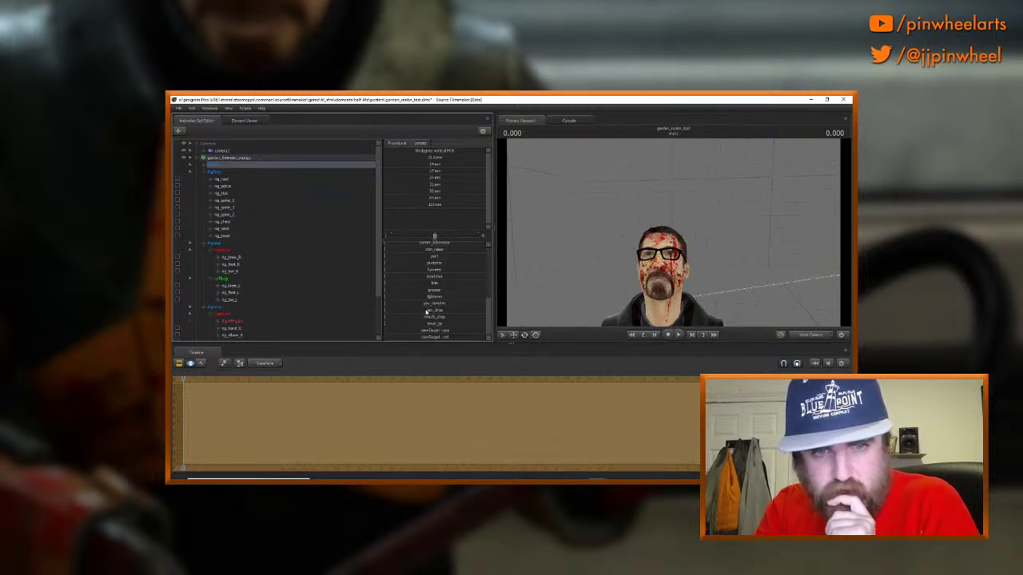
Step: Shape the seated Gordon's mouth with the jaw_drop, mouth_drop, lower_lip, part and corner_depressor facial controls
{"action": "mouse_move", "coordinate": [426, 312]}
{"action": "left_mouse_down"}
{"action": "mouse_move", "coordinate": [484, 317]}
{"action": "mouse_move", "coordinate": [438, 324]}
{"action": "left_mouse_up"}
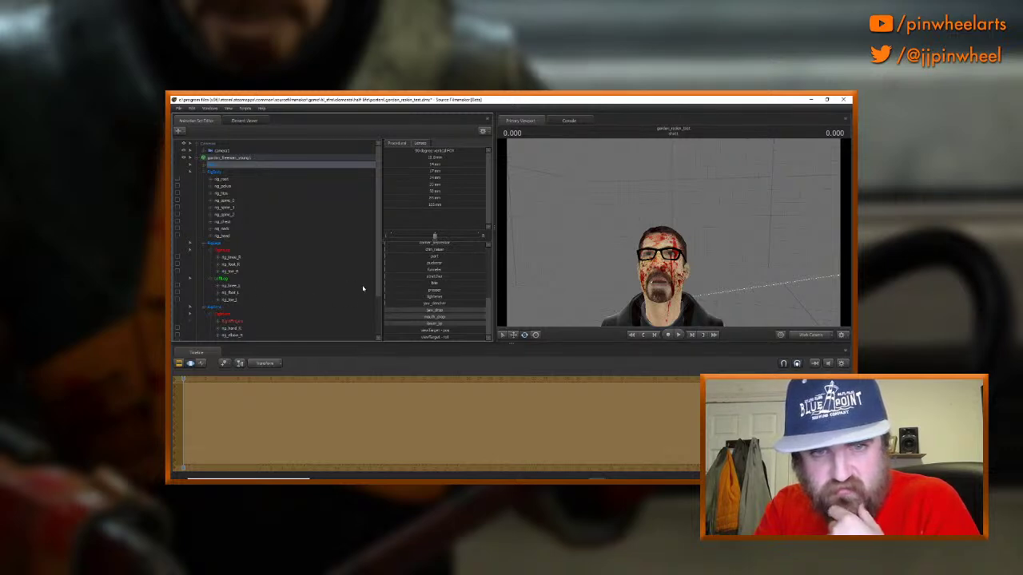
{"action": "left_click_drag", "start_coordinate": [430, 257], "coordinate": [435, 256]}
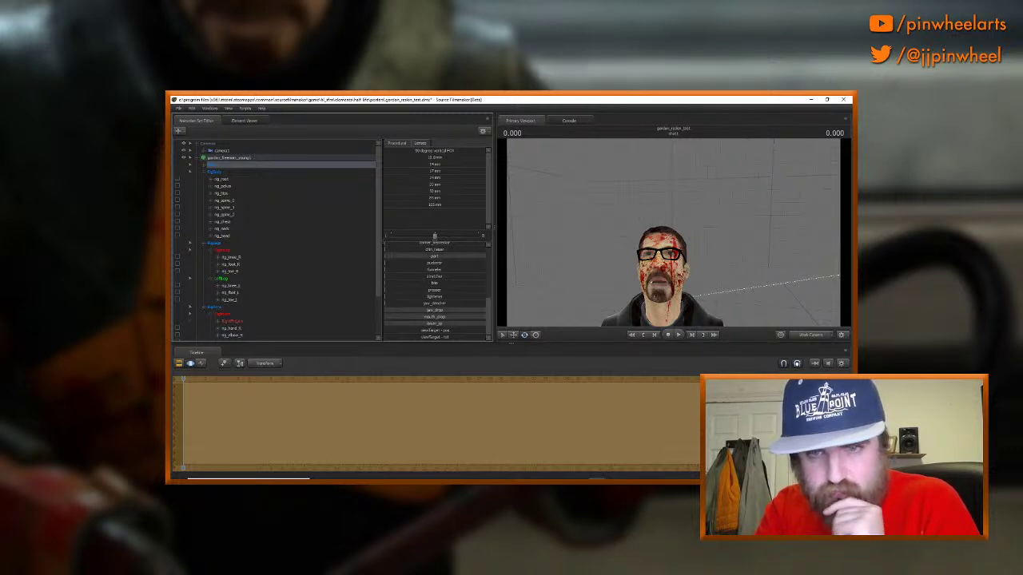
{"action": "scroll", "coordinate": [448, 279], "scroll_direction": "up", "scroll_amount": 1}
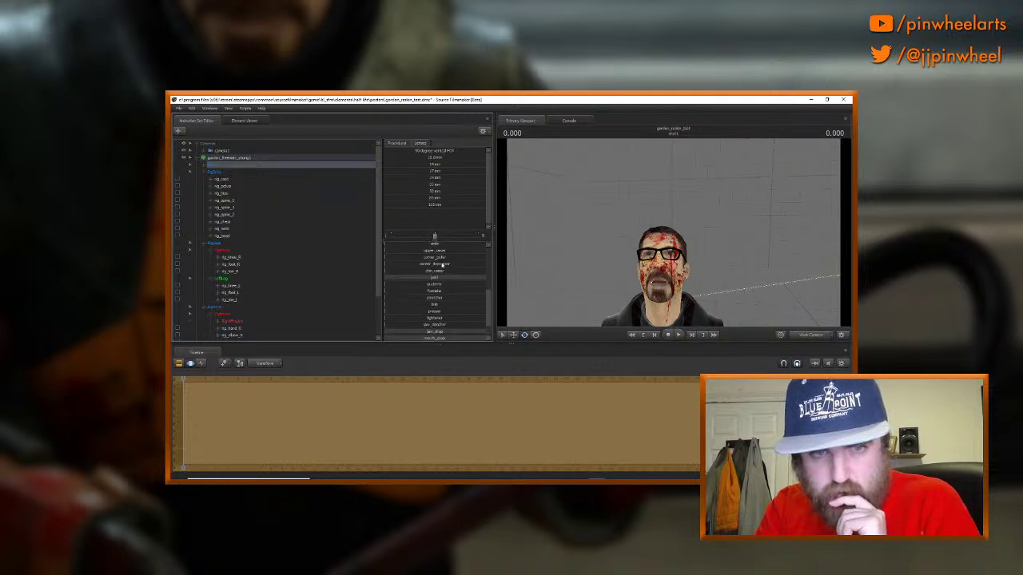
{"action": "left_click", "coordinate": [442, 265]}
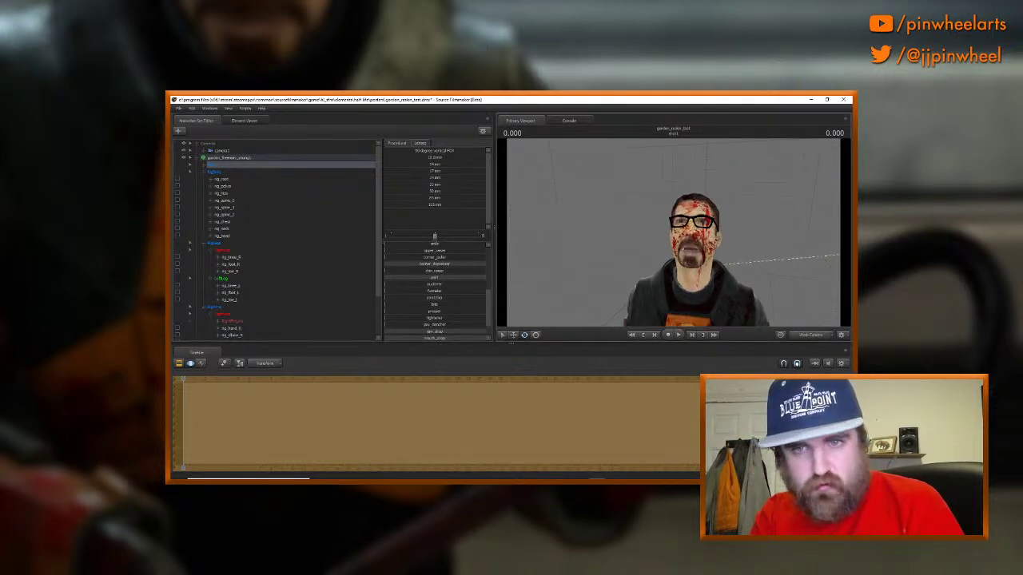
Step: Turn the viewport lighting back on and adjust the seated Gordon's brows with the inner_raiser and outer_raiser controls
{"action": "right_click", "coordinate": [696, 207]}
{"action": "left_click", "coordinate": [704, 225]}
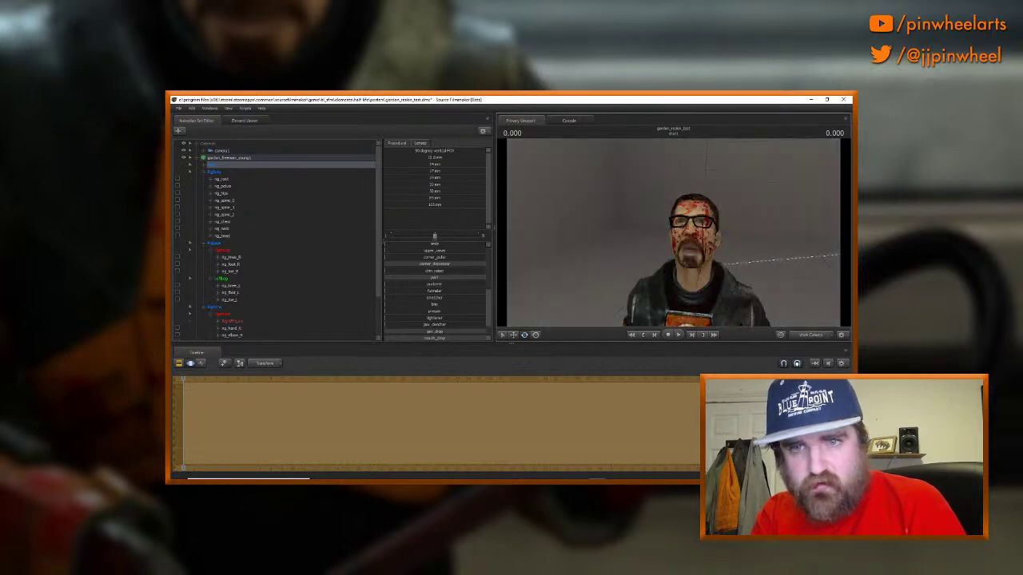
{"action": "left_click_drag", "start_coordinate": [703, 225], "coordinate": [664, 230]}
{"action": "key", "text": "s"}
{"action": "scroll", "coordinate": [428, 297], "scroll_direction": "up", "scroll_amount": 2}
{"action": "scroll", "coordinate": [429, 297], "scroll_direction": "up", "scroll_amount": 3}
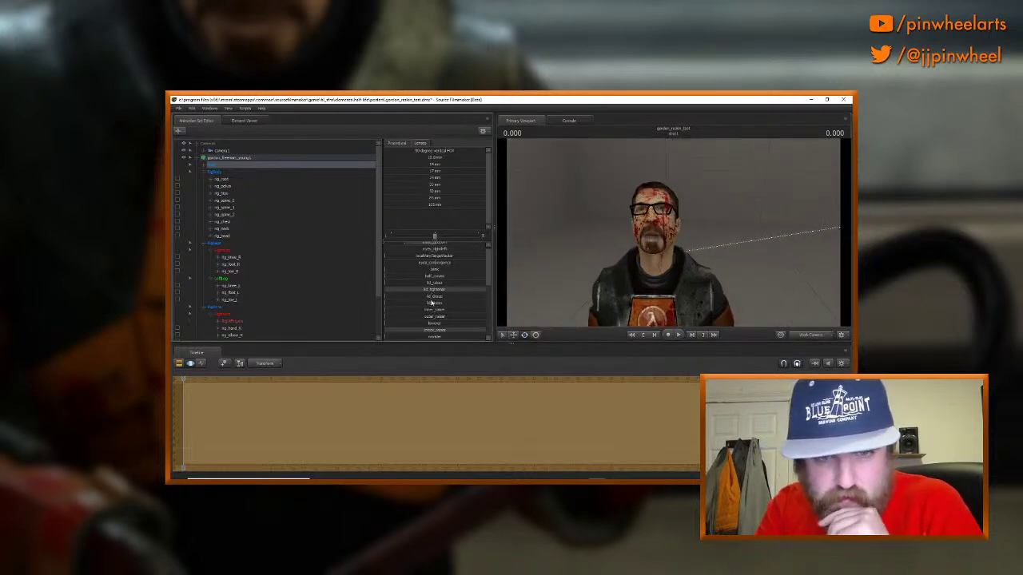
{"action": "left_click", "coordinate": [425, 311]}
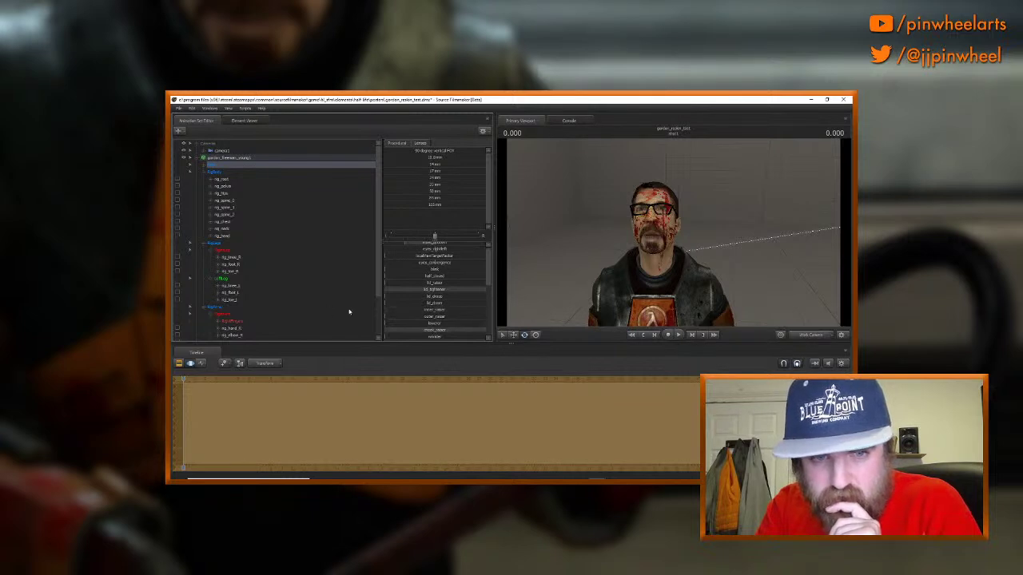
{"action": "left_click_drag", "start_coordinate": [387, 316], "coordinate": [485, 316]}
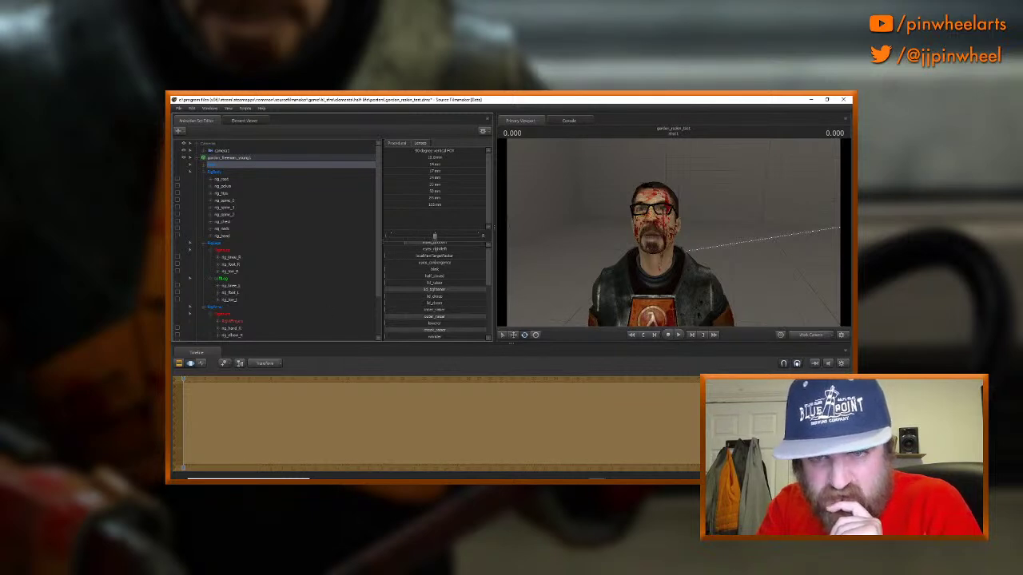
Step: Move the whole standing Gordon model across the floor to the far side of the seated Gordon
{"action": "left_click_drag", "start_coordinate": [765, 237], "coordinate": [679, 237]}
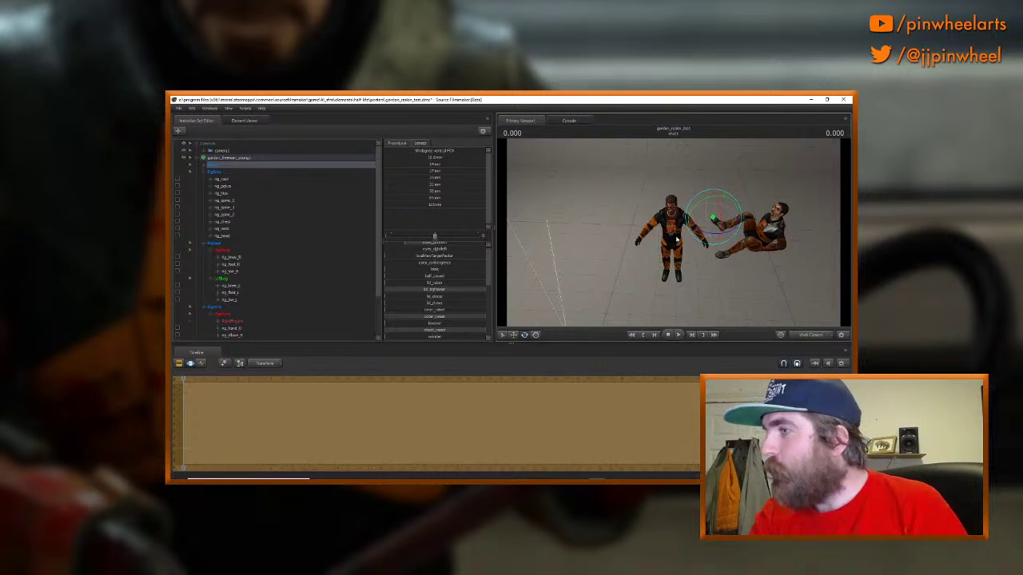
{"action": "left_click", "coordinate": [195, 158]}
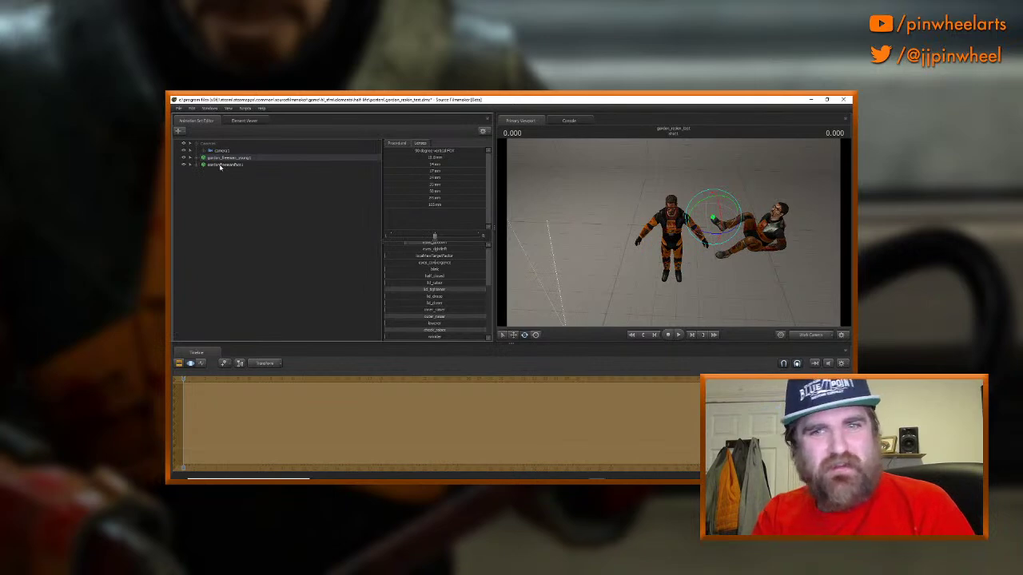
{"action": "left_click", "coordinate": [221, 166]}
{"action": "left_click_drag", "start_coordinate": [646, 275], "coordinate": [795, 286]}
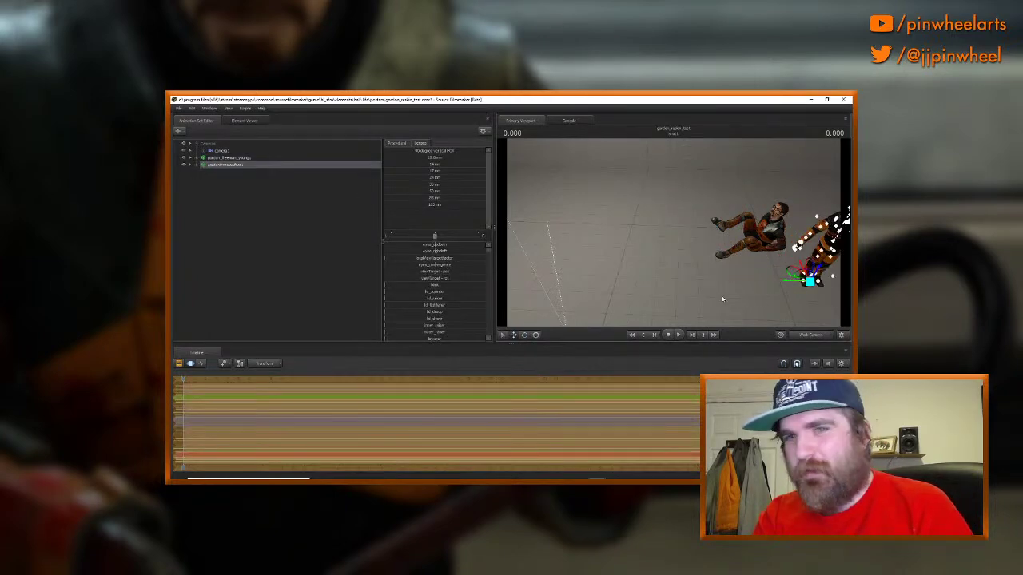
{"action": "left_click_drag", "start_coordinate": [722, 298], "coordinate": [835, 310]}
Step: Rotate the whole standing Gordon model about its vertical axis so it turns toward the seated Gordon
{"action": "key", "text": "ctrl"}
{"action": "key", "text": "e"}
{"action": "left_click_drag", "start_coordinate": [696, 299], "coordinate": [647, 284]}
{"action": "key", "text": "ctrl"}
{"action": "left_click_drag", "start_coordinate": [660, 235], "coordinate": [672, 256]}
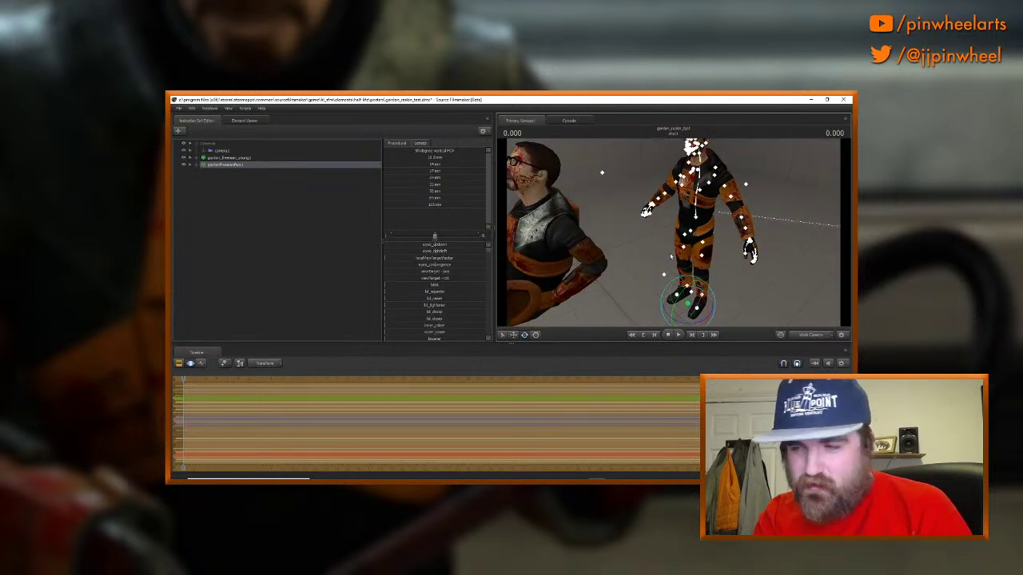
{"action": "key", "text": "ctrl"}
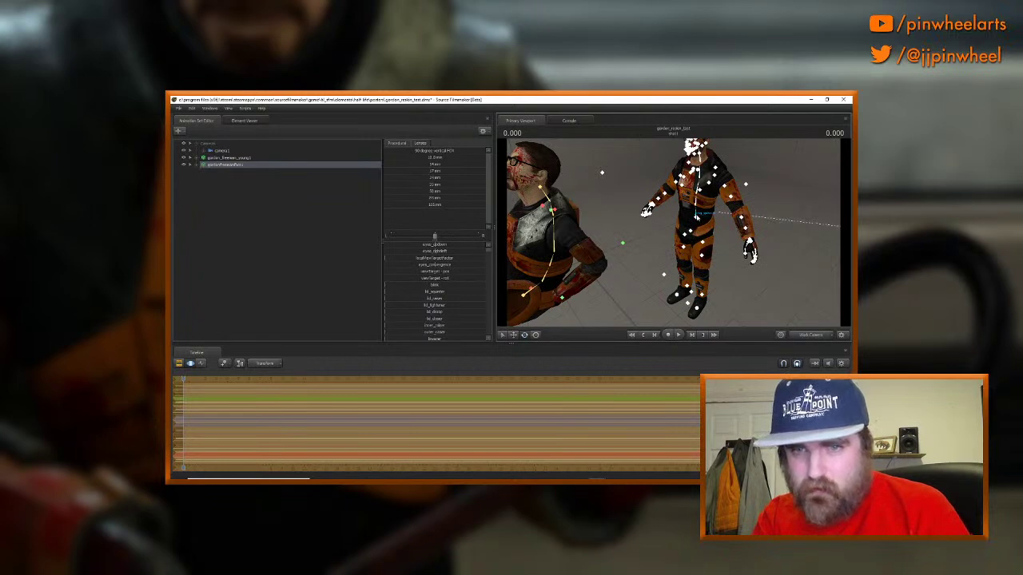
{"action": "left_click", "coordinate": [698, 217]}
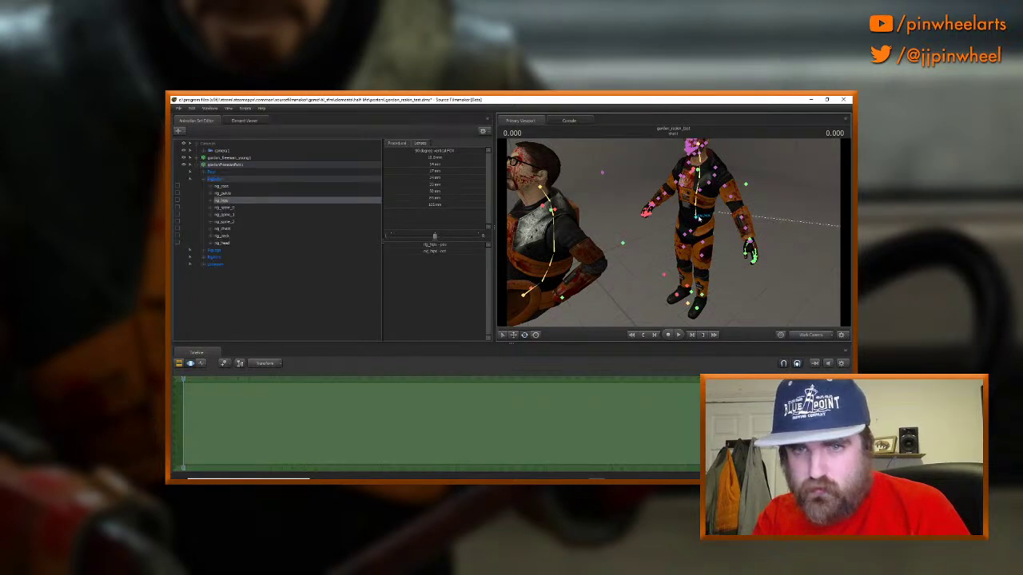
{"action": "left_click_drag", "start_coordinate": [699, 222], "coordinate": [662, 234]}
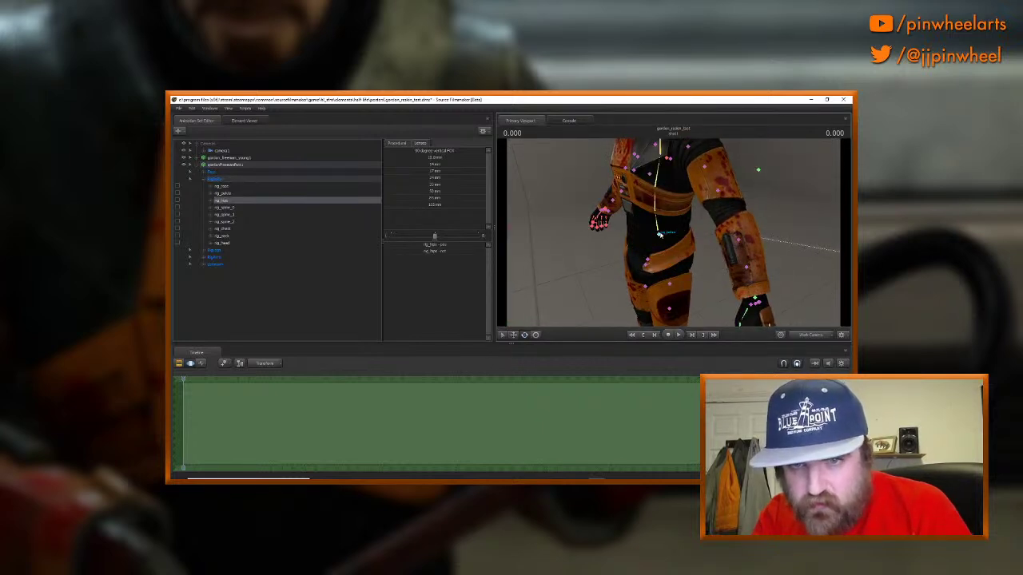
{"action": "left_click", "coordinate": [660, 234]}
{"action": "scroll", "coordinate": [663, 231], "scroll_direction": "down", "scroll_amount": 5}
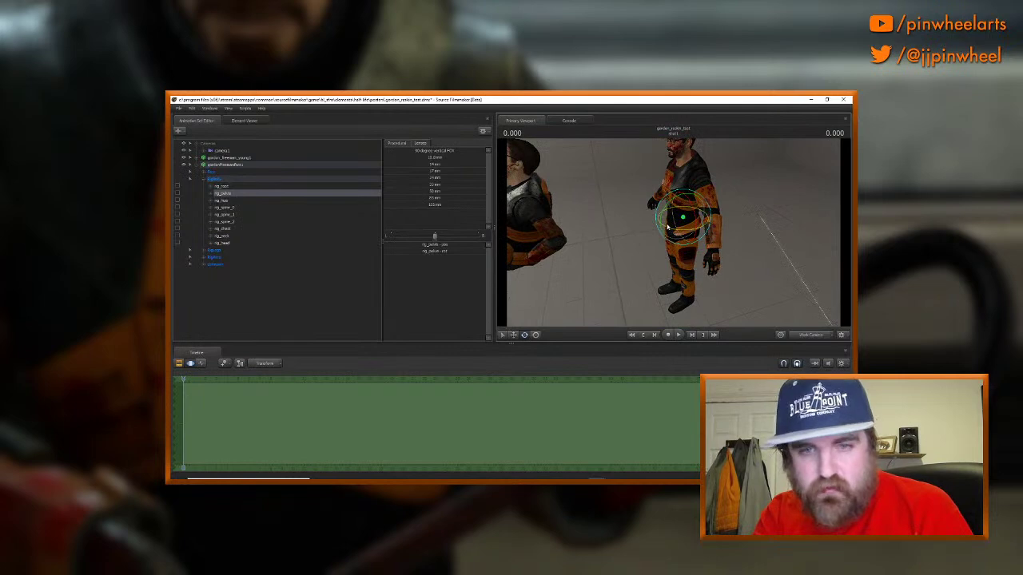
{"action": "key", "text": "w"}
{"action": "left_click_drag", "start_coordinate": [681, 199], "coordinate": [670, 229]}
{"action": "key", "text": "ctrl+z"}
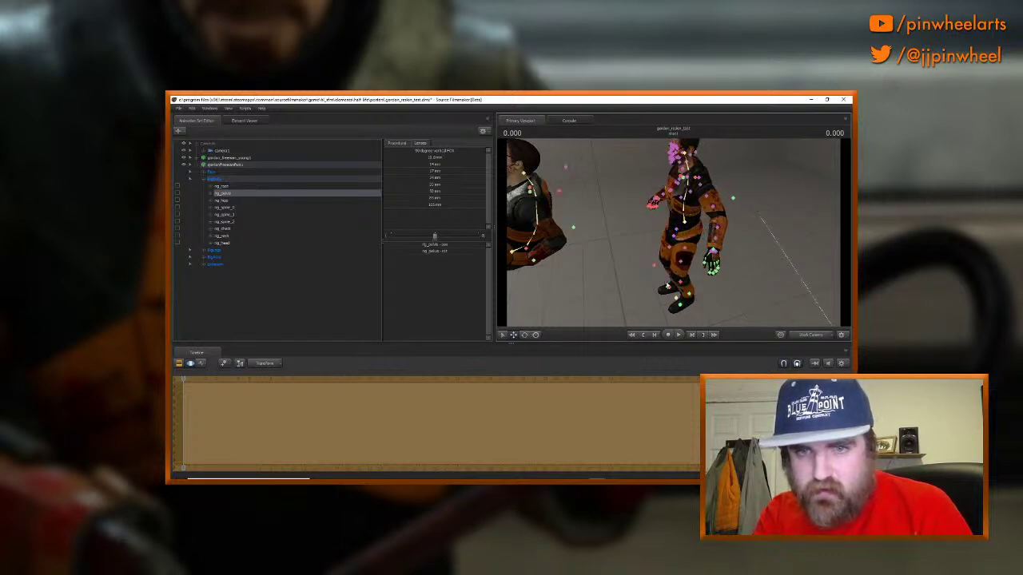
Step: Move the standing Gordon's rig_foot_R control up and forward and rotate the foot so the toes point upward
{"action": "left_click", "coordinate": [680, 282], "text": "ctrl"}
{"action": "left_click_drag", "start_coordinate": [680, 267], "coordinate": [614, 267]}
{"action": "key", "text": "e"}
{"action": "left_click_drag", "start_coordinate": [589, 313], "coordinate": [583, 315]}
{"action": "key", "text": "ctrl"}
Step: Reposition the standing Gordon's rig_knee_R control to adjust the bend of the raised right leg
{"action": "left_click", "coordinate": [590, 231]}
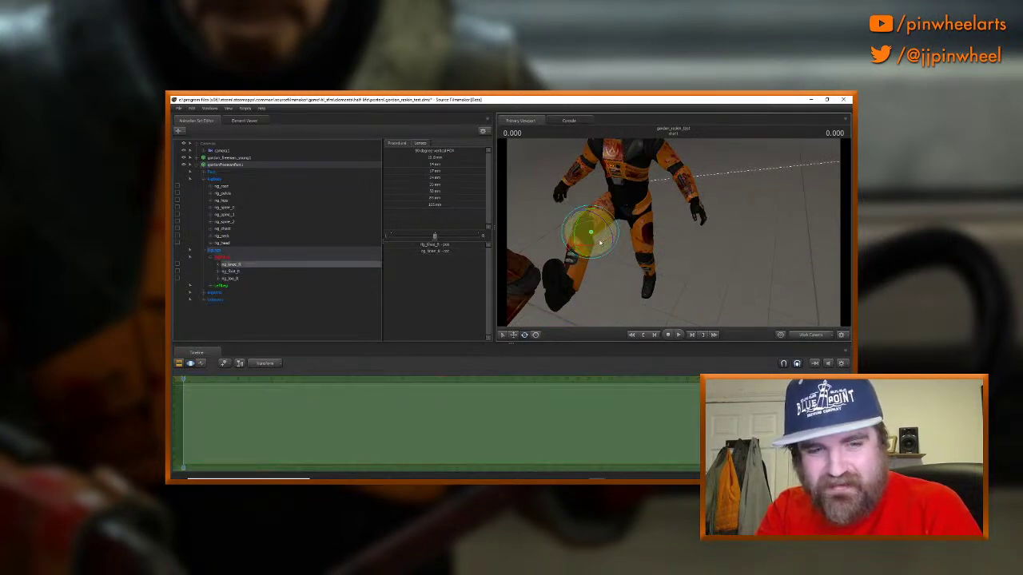
{"action": "key", "text": "w"}
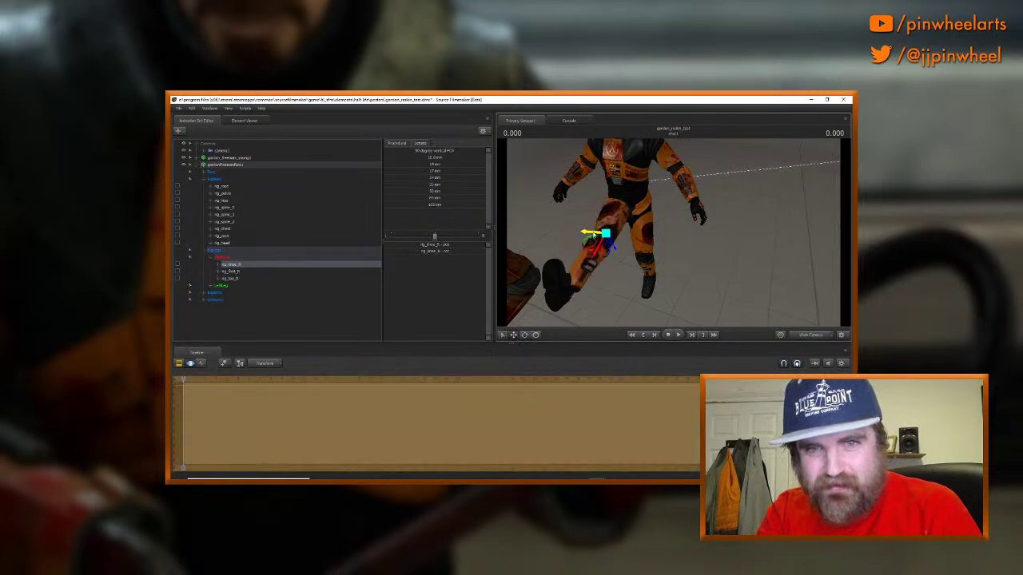
{"action": "left_click_drag", "start_coordinate": [594, 235], "coordinate": [582, 231]}
{"action": "left_click_drag", "start_coordinate": [722, 269], "coordinate": [689, 237]}
Step: Raise the standing Gordon's rig_foot_R control higher so the right leg kicks out toward the seated Gordon
{"action": "key", "text": "ctrl"}
{"action": "left_click", "coordinate": [574, 300]}
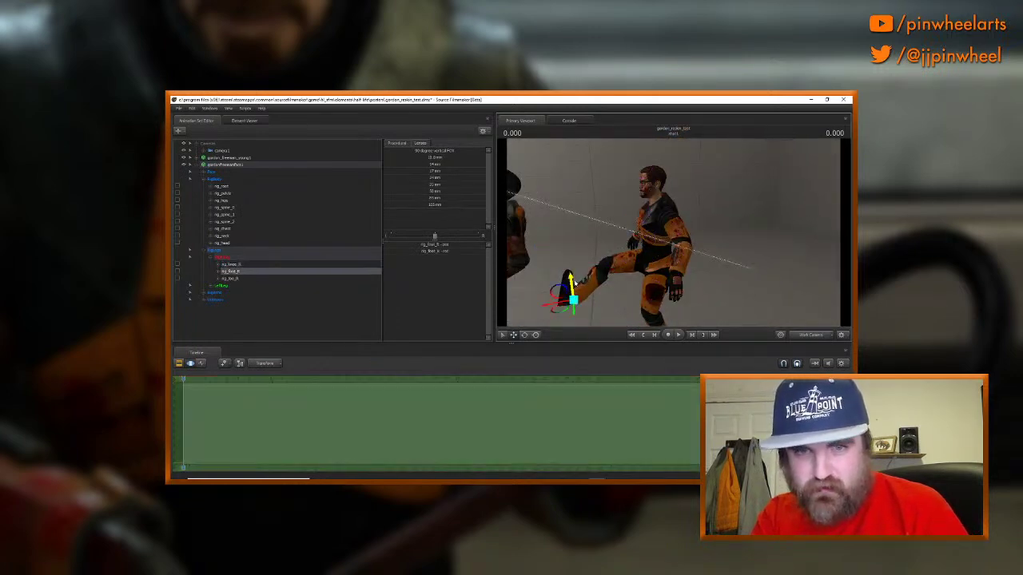
{"action": "left_click_drag", "start_coordinate": [568, 279], "coordinate": [584, 240]}
{"action": "key", "text": "w"}
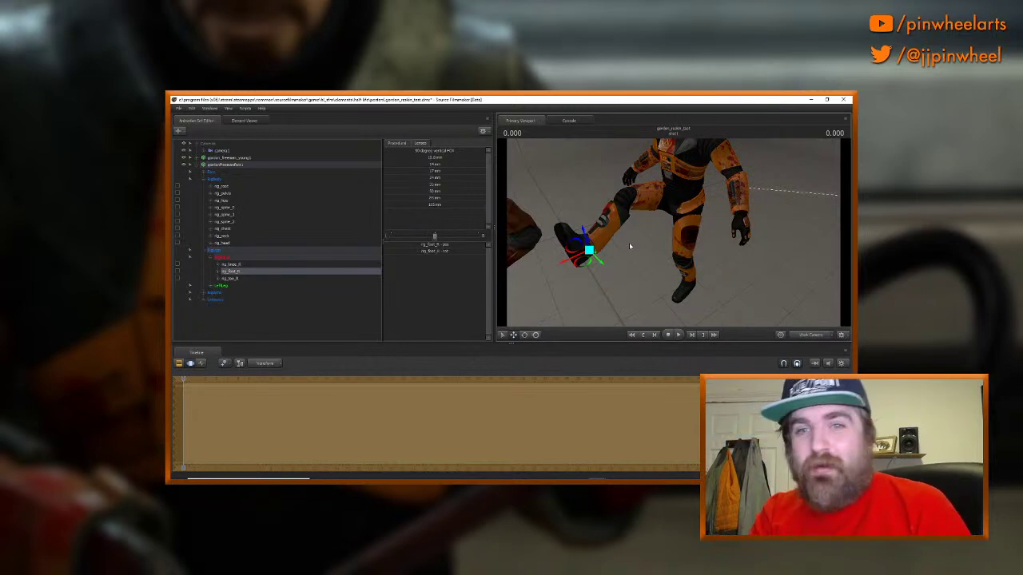
Step: Move the standing Gordon's rig_hand_L control to the left hip and rotate the hand to rest against it
{"action": "mouse_move", "coordinate": [668, 236]}
{"action": "left_mouse_down"}
{"action": "mouse_move", "coordinate": [642, 180]}
{"action": "mouse_move", "coordinate": [575, 203]}
{"action": "mouse_move", "coordinate": [674, 236]}
{"action": "left_mouse_up"}
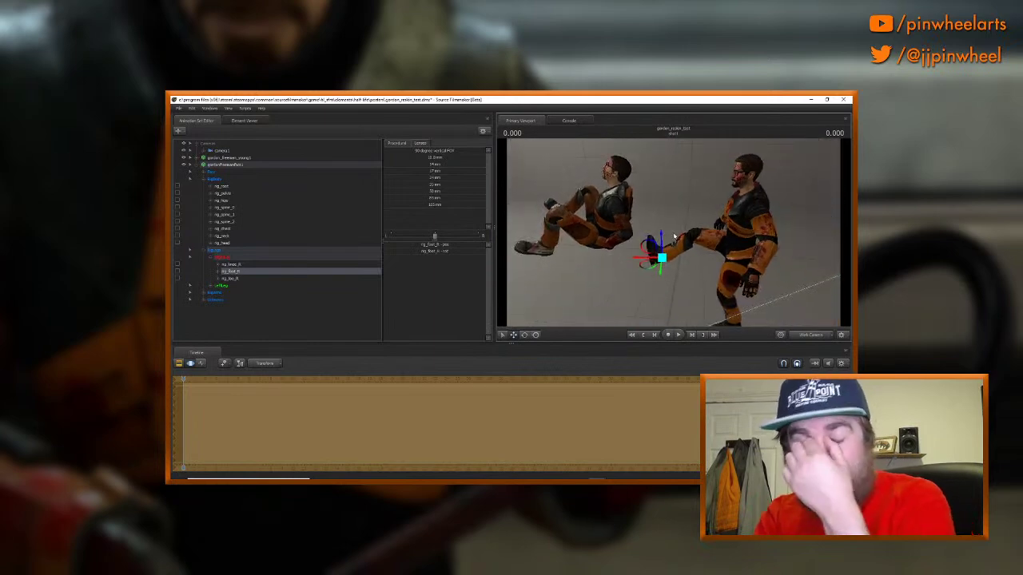
{"action": "left_click_drag", "start_coordinate": [786, 302], "coordinate": [680, 238]}
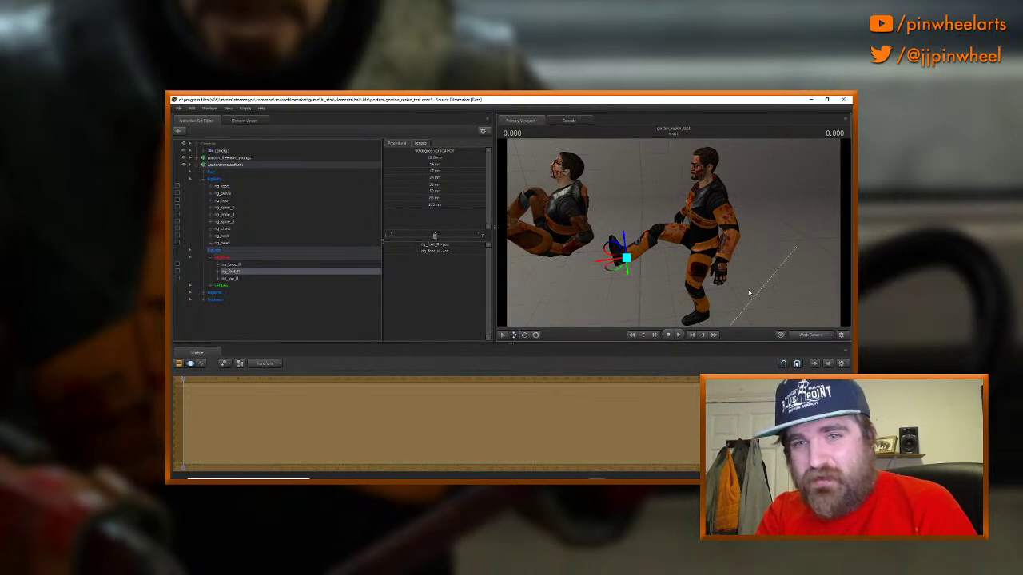
{"action": "left_click_drag", "start_coordinate": [749, 292], "coordinate": [674, 235]}
{"action": "key", "text": "ctrl"}
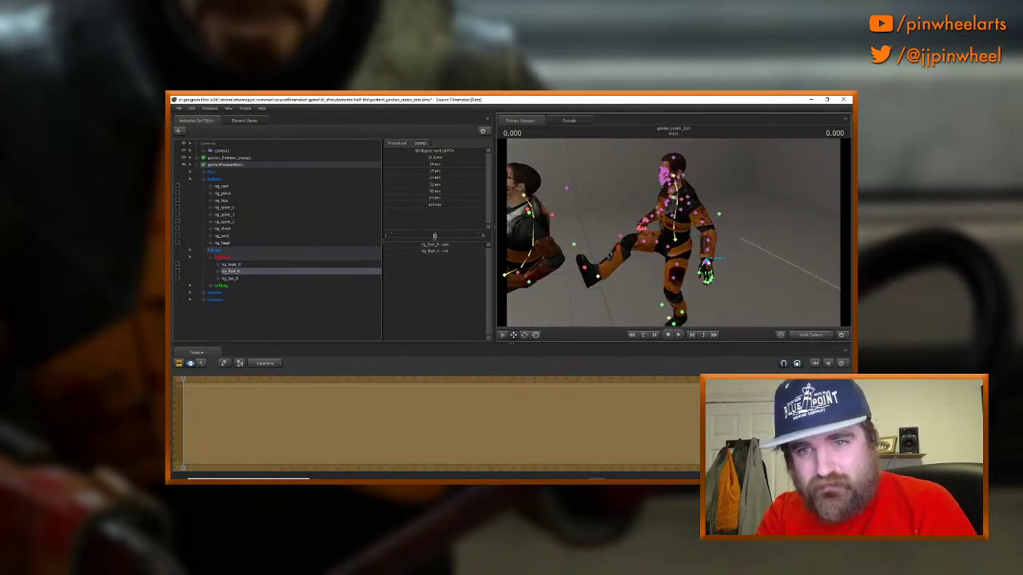
{"action": "left_click", "coordinate": [707, 264]}
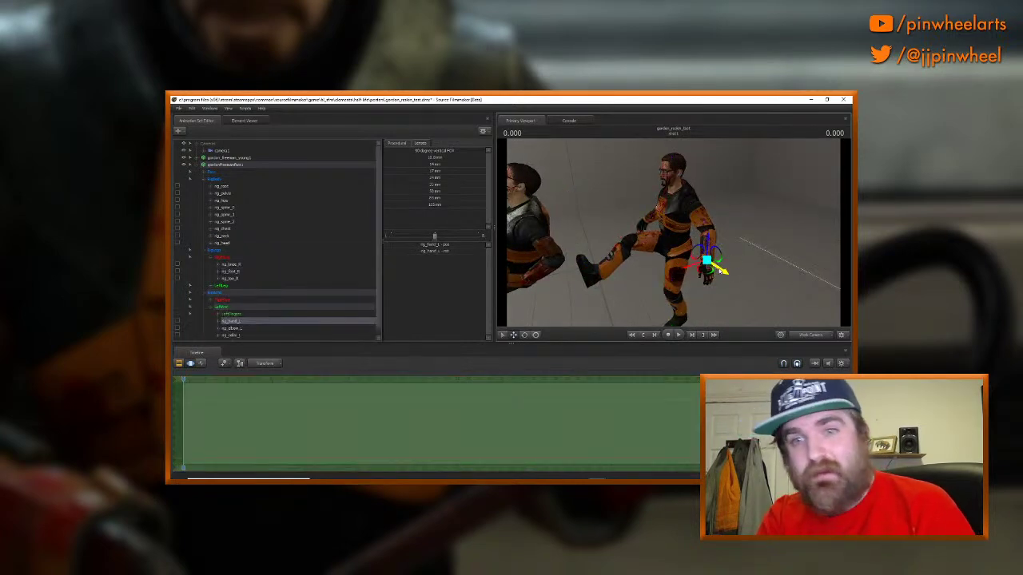
{"action": "left_click_drag", "start_coordinate": [722, 272], "coordinate": [701, 203]}
{"action": "key", "text": "e"}
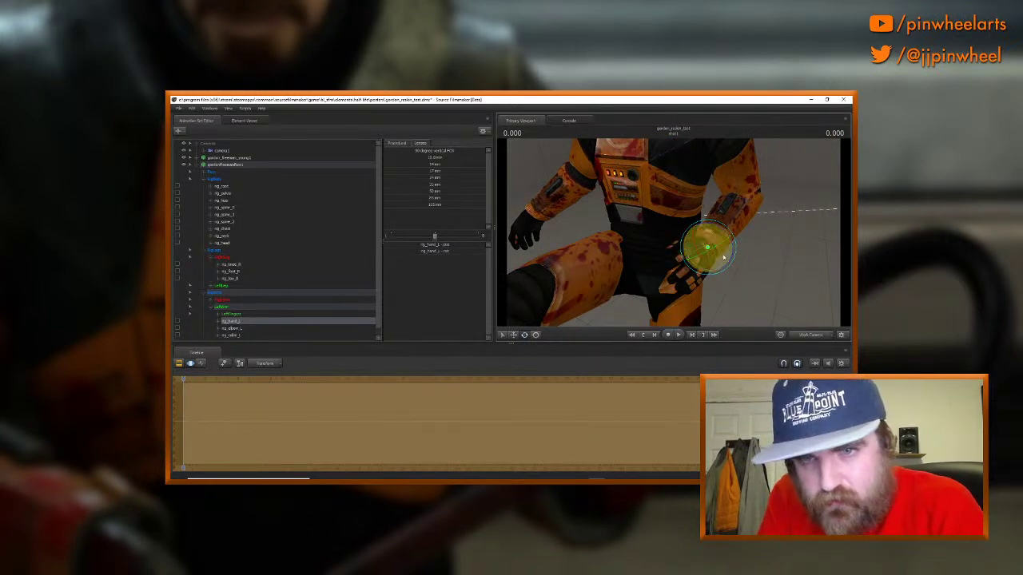
{"action": "left_click_drag", "start_coordinate": [723, 258], "coordinate": [729, 206]}
{"action": "key", "text": "w"}
Step: Move the standing Gordon's rig_elbow_L control outward, away from the body, so the left elbow points to the side
{"action": "key", "text": "ctrl"}
{"action": "left_click", "coordinate": [762, 153]}
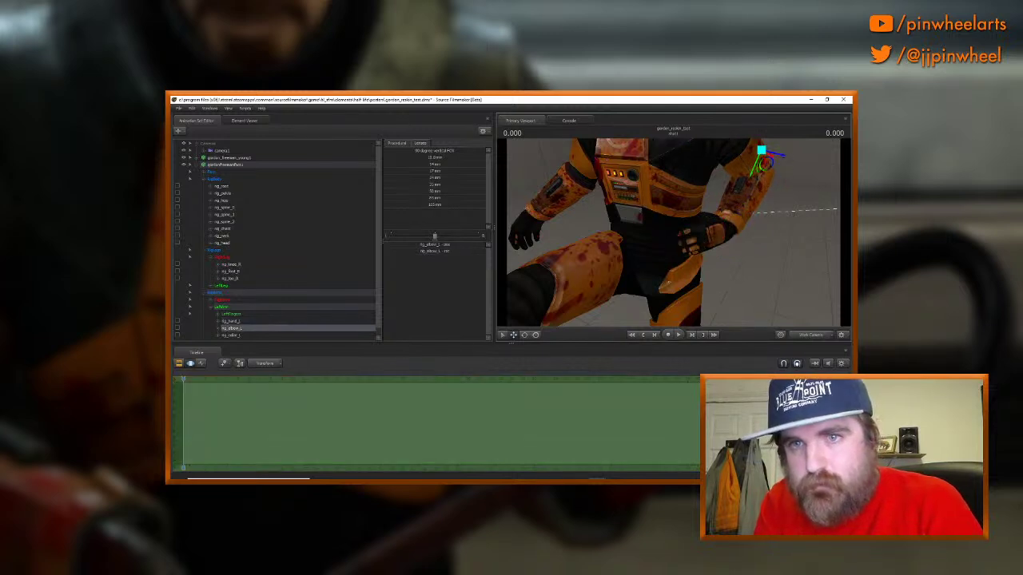
{"action": "scroll", "coordinate": [681, 207], "scroll_direction": "down", "scroll_amount": 3}
{"action": "left_click_drag", "start_coordinate": [724, 191], "coordinate": [741, 172]}
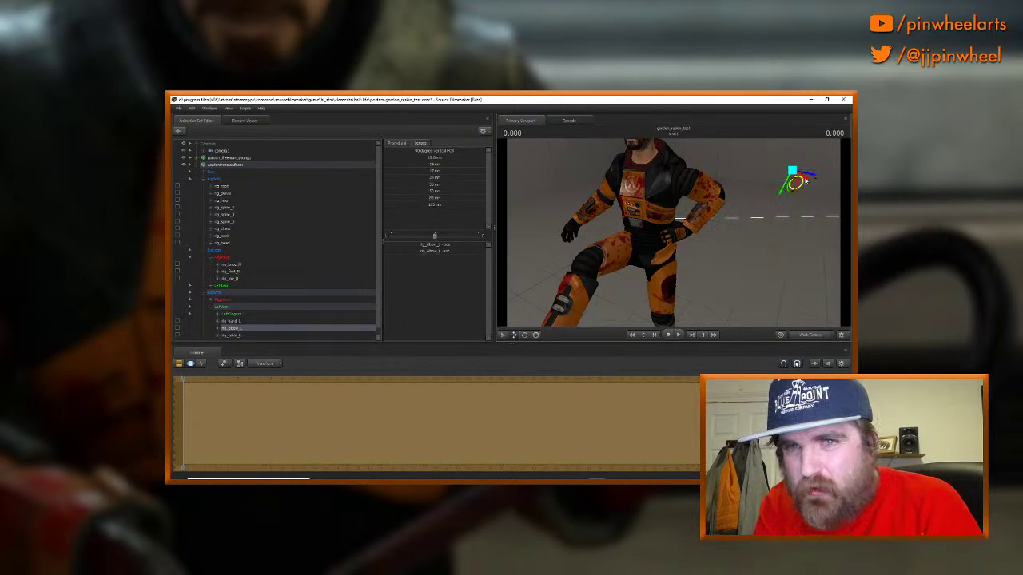
{"action": "left_click_drag", "start_coordinate": [806, 182], "coordinate": [779, 251]}
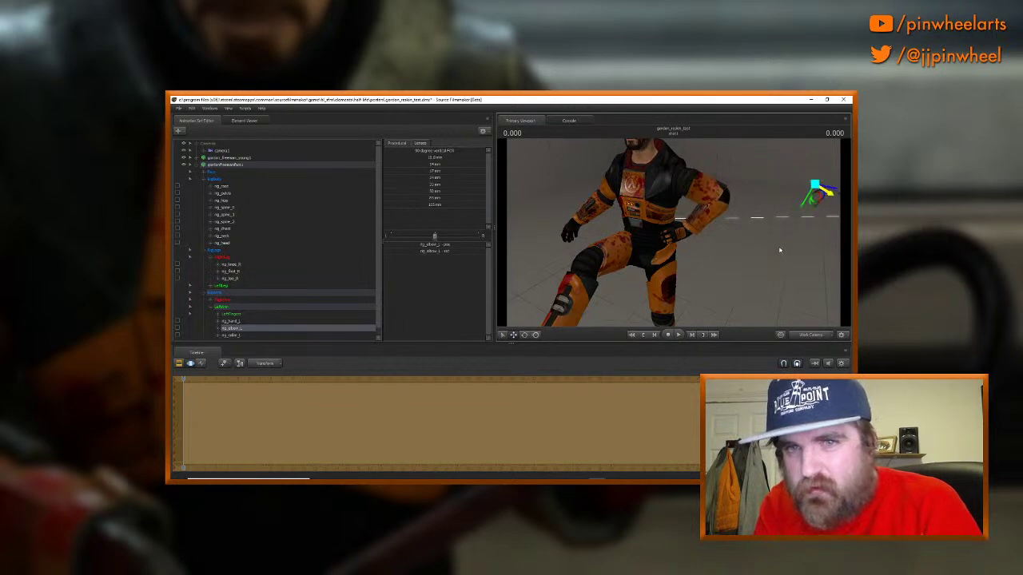
{"action": "left_click_drag", "start_coordinate": [779, 250], "coordinate": [807, 224]}
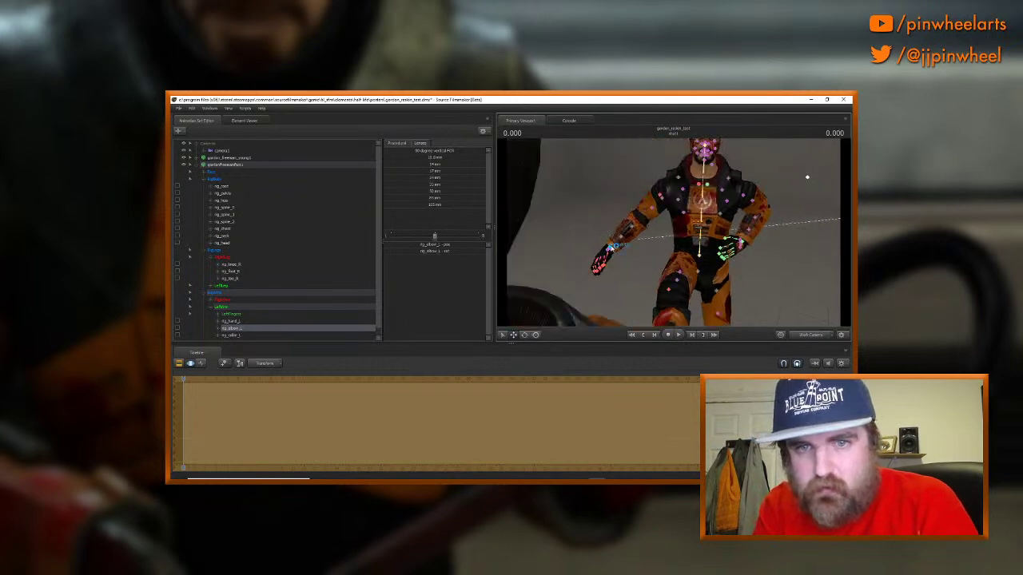
Step: Move the standing Gordon's rig_hand_R control in to the front of the waist and rotate the hand
{"action": "left_click", "coordinate": [612, 247], "text": "ctrl"}
{"action": "left_click_drag", "start_coordinate": [644, 249], "coordinate": [685, 204]}
{"action": "key", "text": "e"}
{"action": "key", "text": "w"}
{"action": "key", "text": "w"}
{"action": "key", "text": "s"}
Step: Lean the standing Gordon's torso back with rig_spine_0, and balance the upper body and head with rig_spine_2 and rig_neck
{"action": "left_click_drag", "start_coordinate": [693, 284], "coordinate": [684, 245]}
{"action": "left_click", "coordinate": [668, 280]}
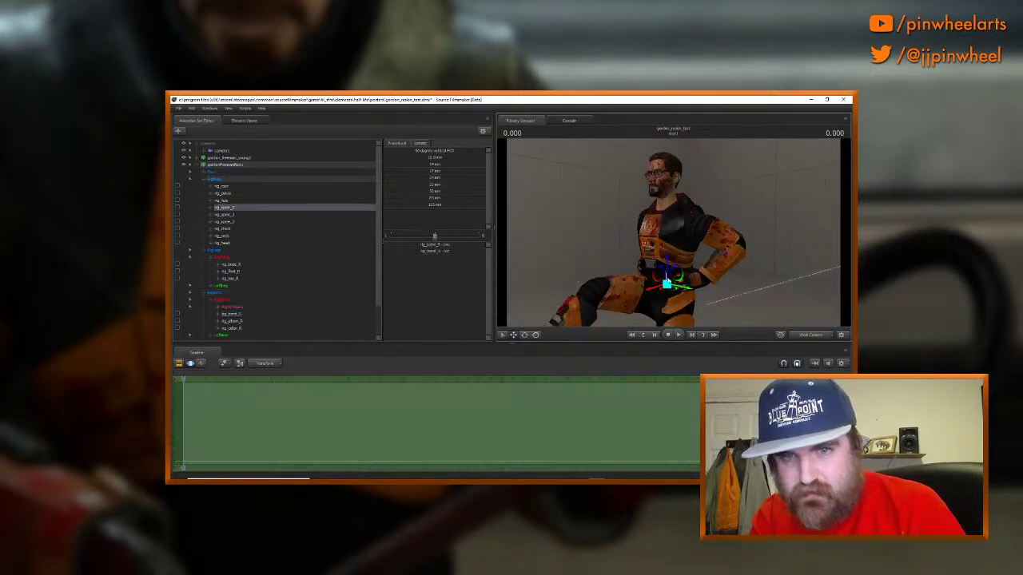
{"action": "left_click_drag", "start_coordinate": [653, 282], "coordinate": [658, 252]}
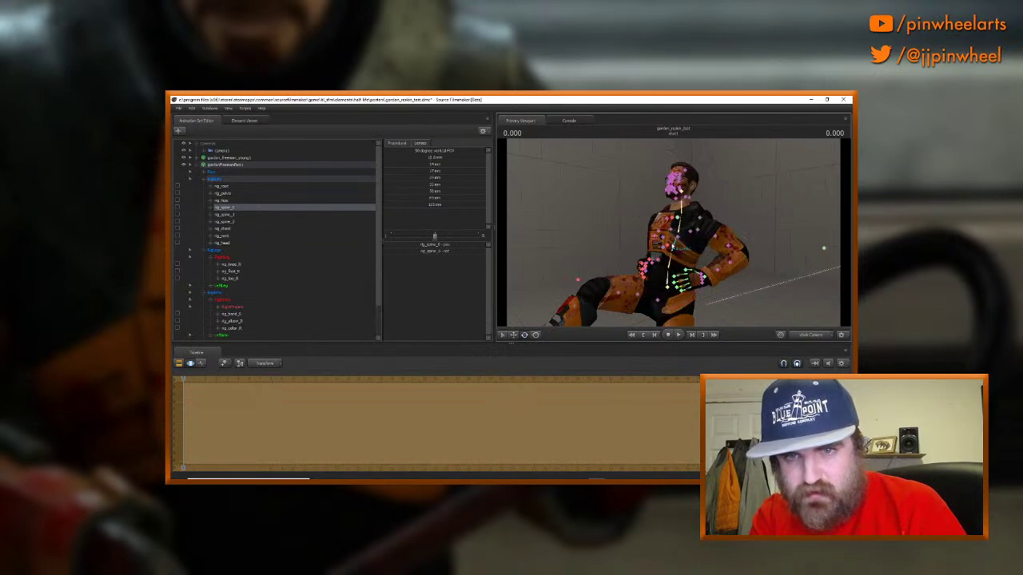
{"action": "left_click", "coordinate": [659, 244]}
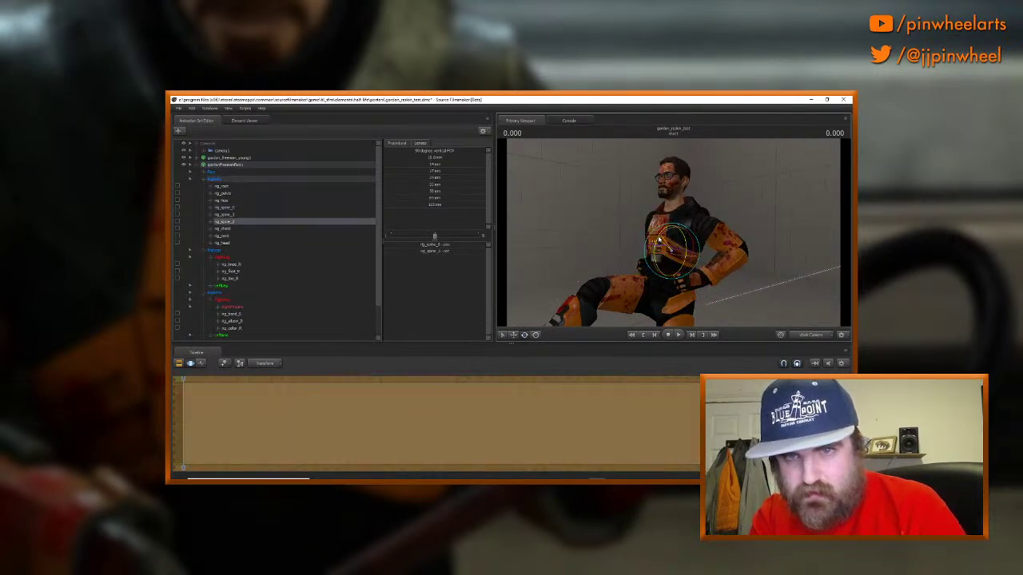
{"action": "left_click", "coordinate": [663, 204]}
{"action": "left_click_drag", "start_coordinate": [663, 205], "coordinate": [668, 209]}
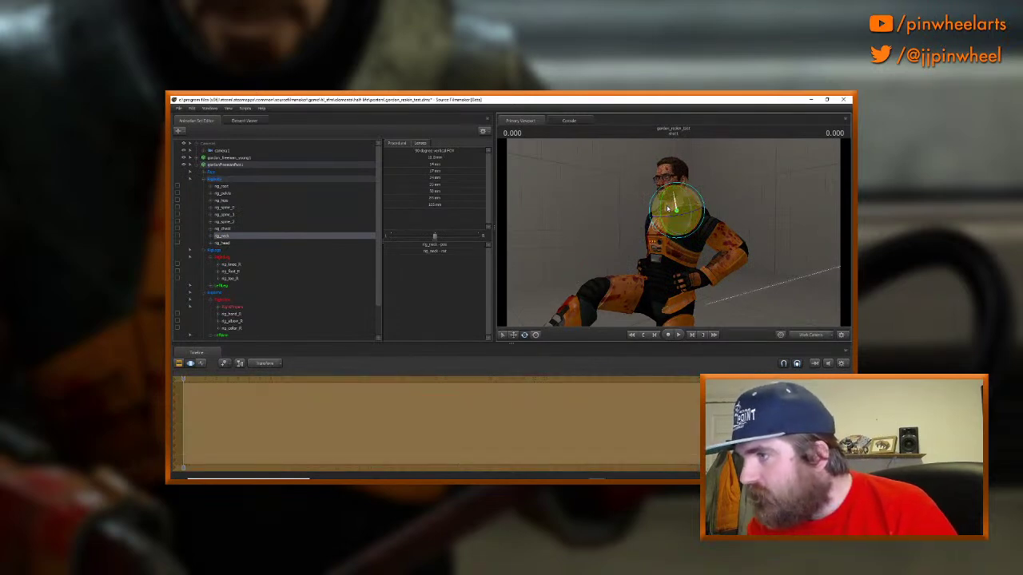
Step: Widen the standing Gordon's eyes with the lid_raiser facial control and adjust the brows with outer_raiser
{"action": "mouse_move", "coordinate": [754, 217]}
{"action": "left_mouse_down"}
{"action": "mouse_move", "coordinate": [696, 224]}
{"action": "mouse_move", "coordinate": [751, 213]}
{"action": "left_mouse_up"}
{"action": "key", "text": "w"}
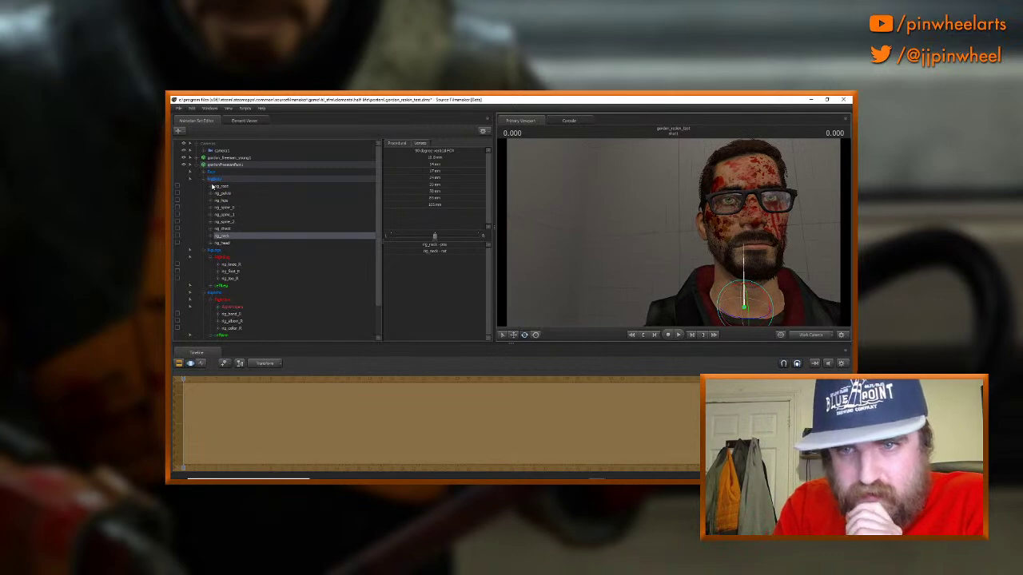
{"action": "left_click", "coordinate": [211, 172]}
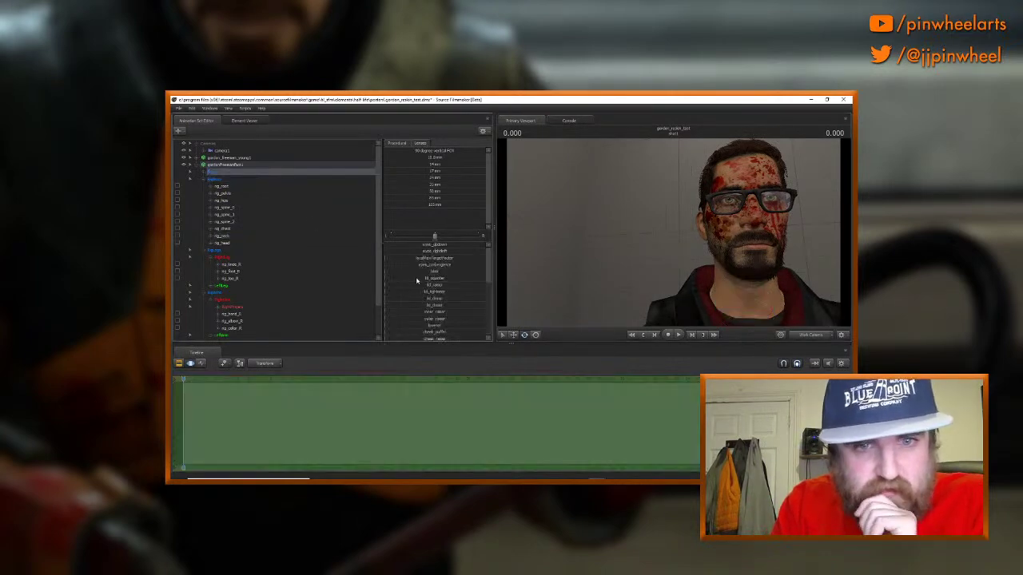
{"action": "left_click", "coordinate": [425, 287]}
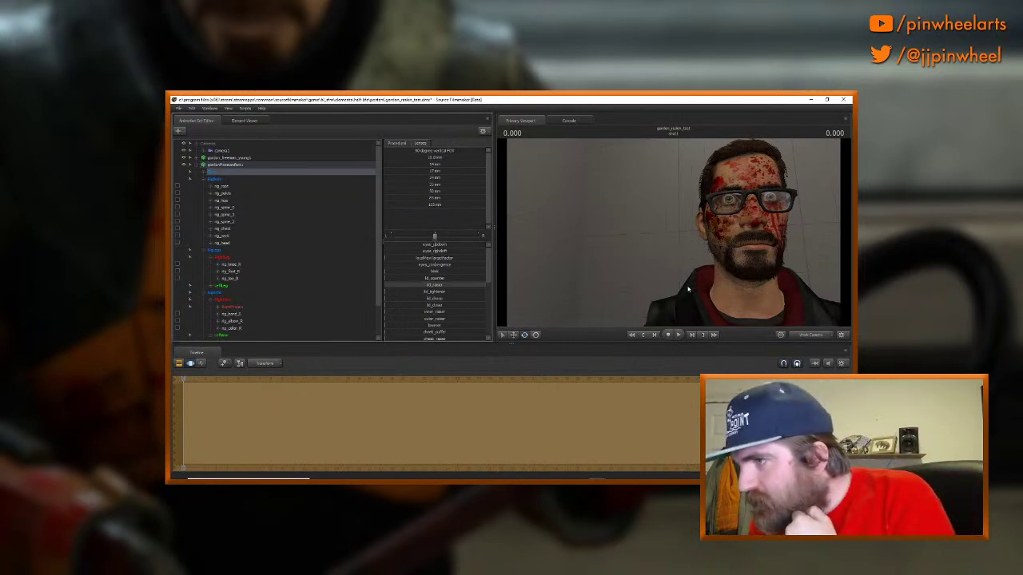
{"action": "scroll", "coordinate": [472, 308], "scroll_direction": "down", "scroll_amount": 1}
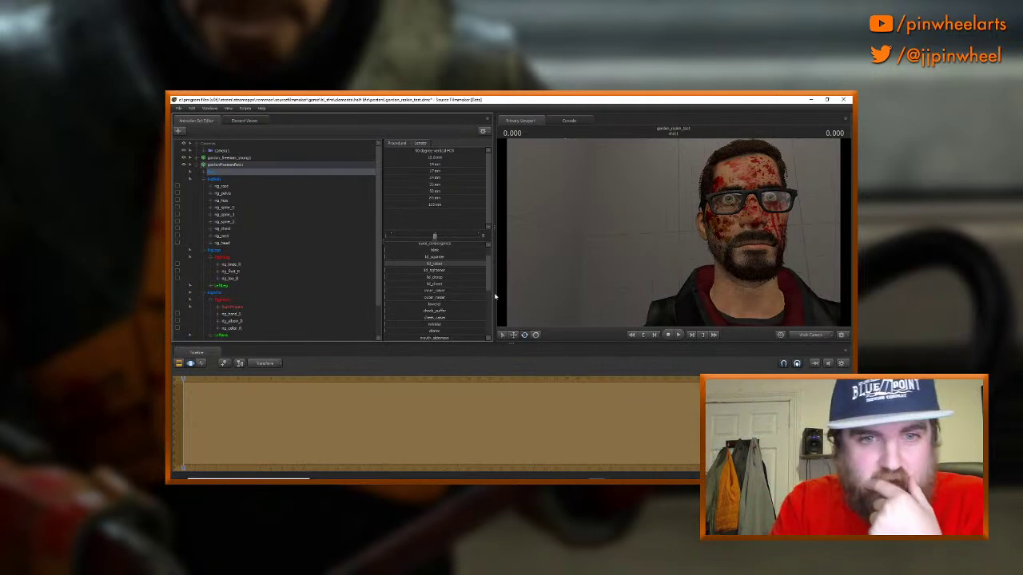
{"action": "left_click_drag", "start_coordinate": [427, 298], "coordinate": [436, 298]}
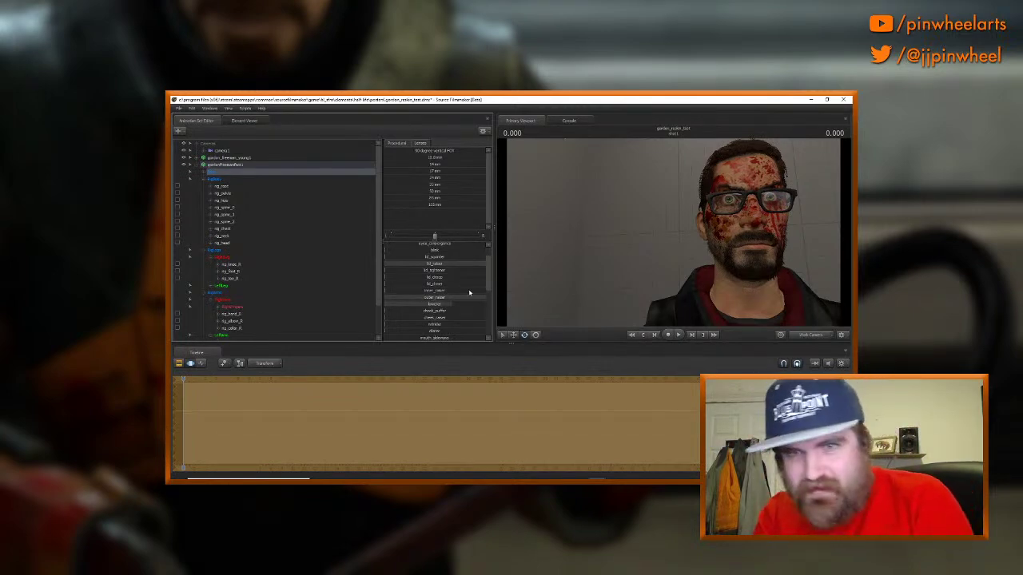
Step: Give the standing Gordon a toothy grin with the corner_puller and part facial controls
{"action": "scroll", "coordinate": [442, 294], "scroll_direction": "down", "scroll_amount": 2}
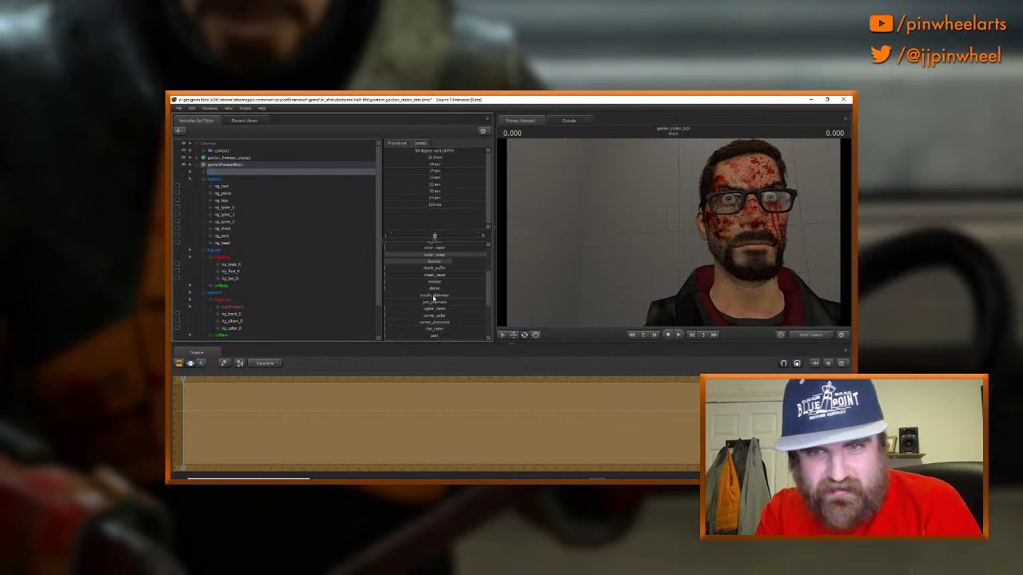
{"action": "scroll", "coordinate": [430, 301], "scroll_direction": "down", "scroll_amount": 1}
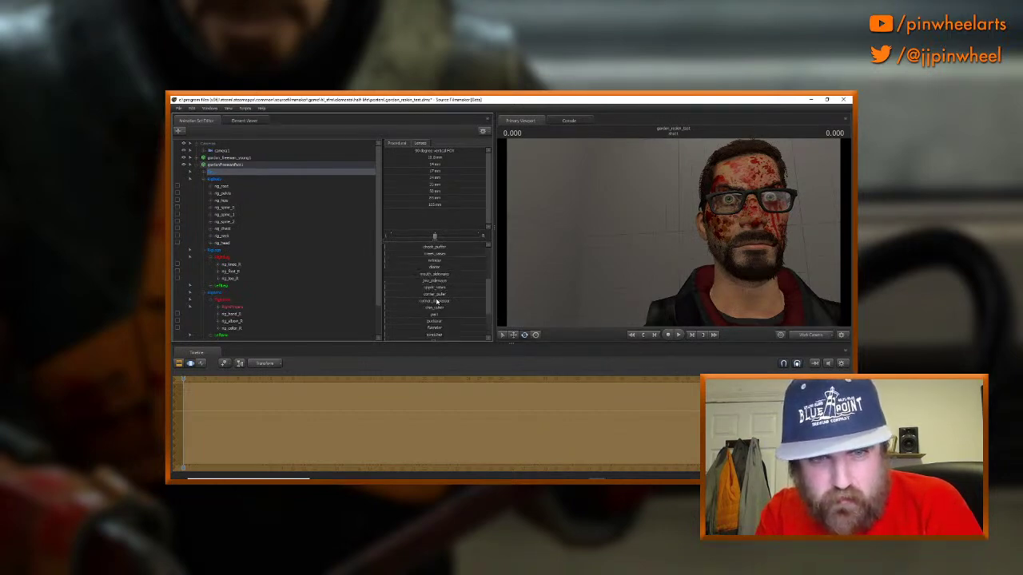
{"action": "scroll", "coordinate": [436, 302], "scroll_direction": "down", "scroll_amount": 2}
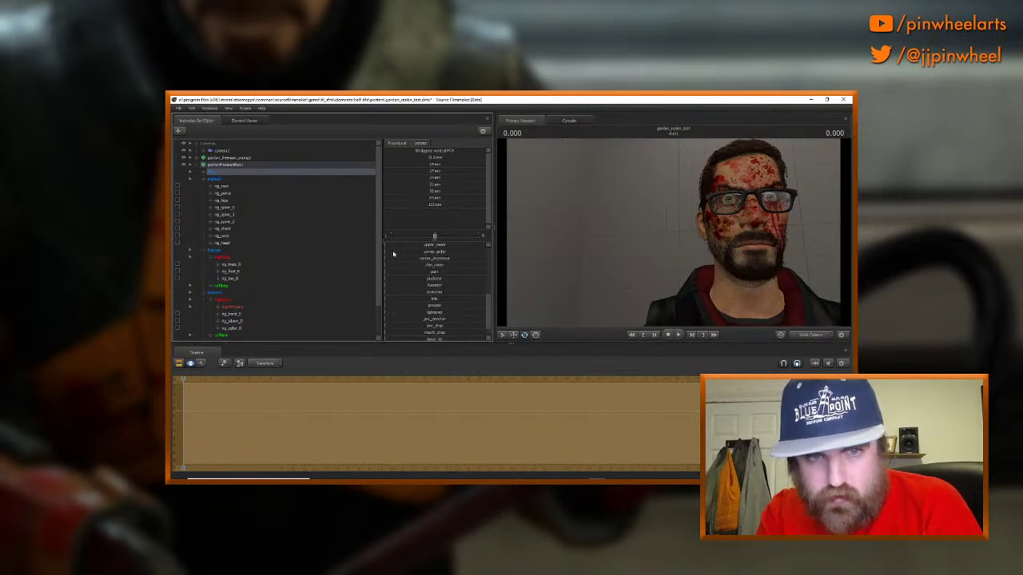
{"action": "left_click_drag", "start_coordinate": [393, 252], "coordinate": [484, 252]}
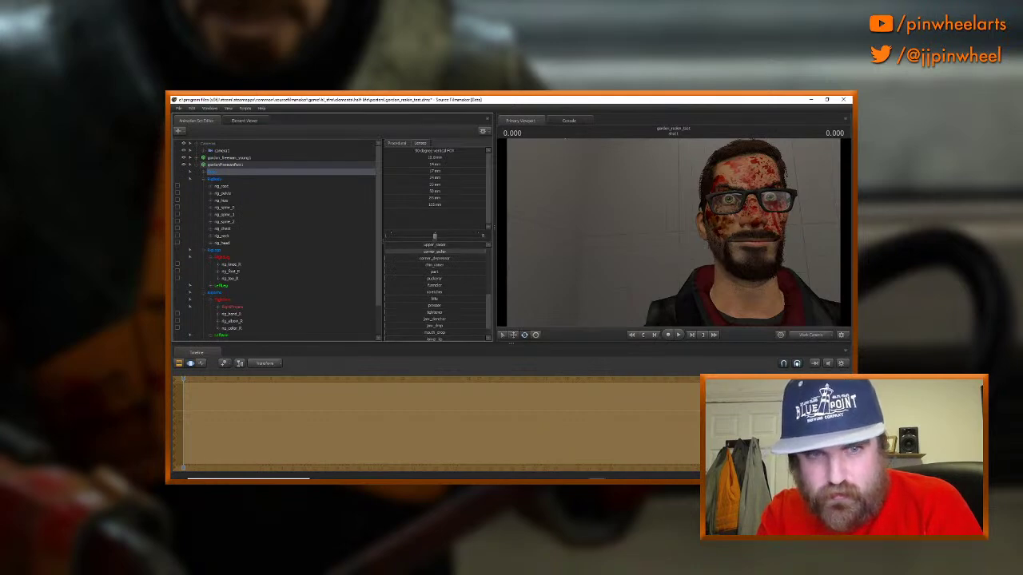
{"action": "left_click_drag", "start_coordinate": [417, 276], "coordinate": [447, 276]}
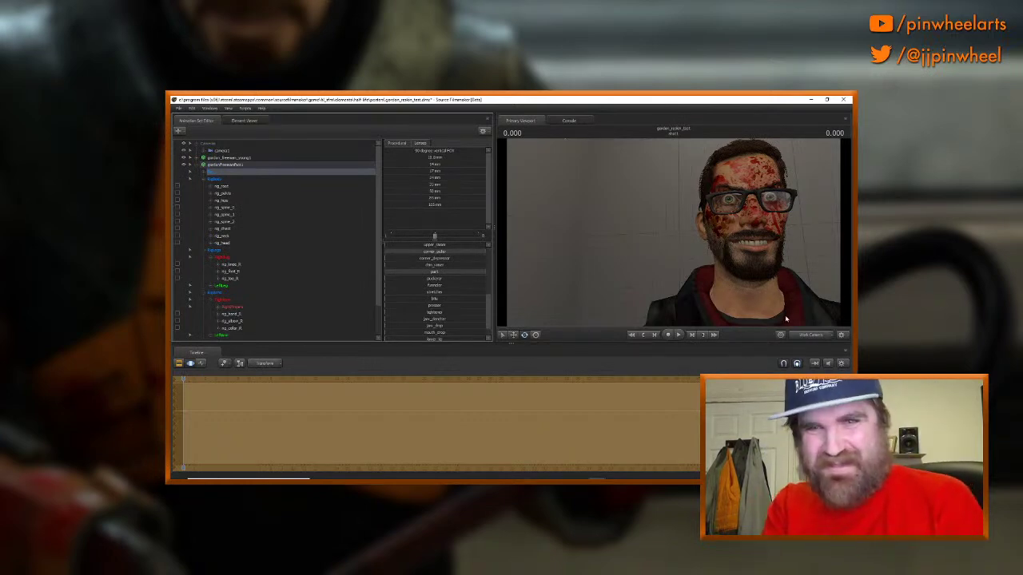
{"action": "mouse_move", "coordinate": [482, 272]}
{"action": "left_mouse_down"}
{"action": "mouse_move", "coordinate": [385, 271]}
{"action": "mouse_move", "coordinate": [483, 272]}
{"action": "left_mouse_up"}
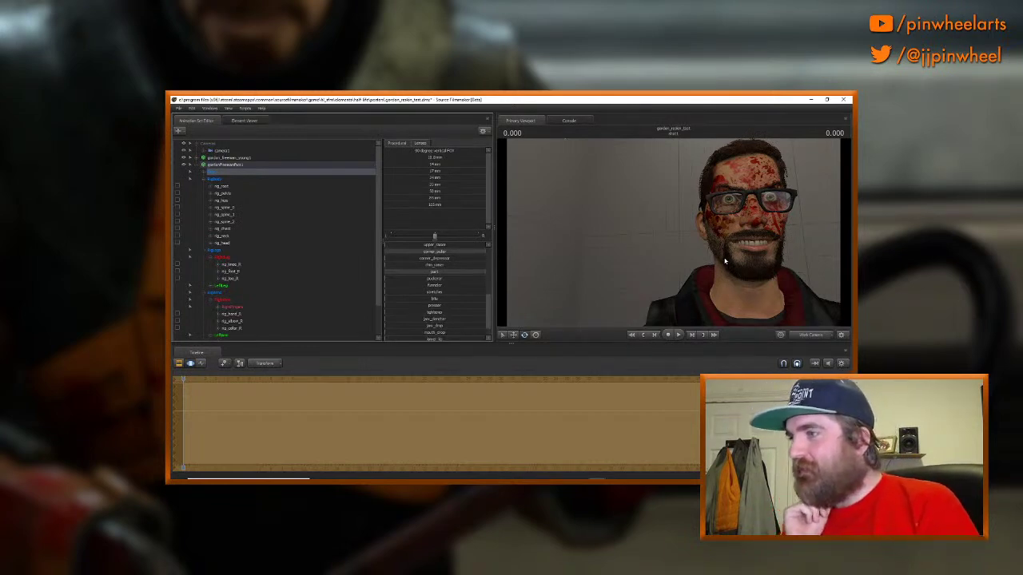
{"action": "left_click_drag", "start_coordinate": [708, 261], "coordinate": [575, 261]}
{"action": "left_click_drag", "start_coordinate": [598, 146], "coordinate": [666, 238]}
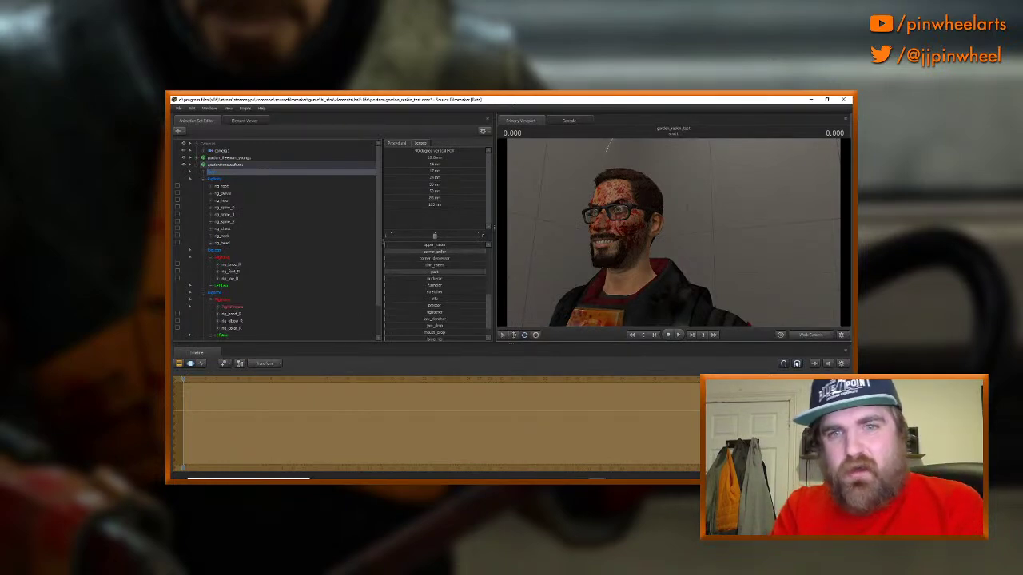
{"action": "mouse_move", "coordinate": [665, 239]}
{"action": "left_mouse_down"}
{"action": "mouse_move", "coordinate": [651, 230]}
{"action": "mouse_move", "coordinate": [727, 238]}
{"action": "mouse_move", "coordinate": [673, 239]}
{"action": "mouse_move", "coordinate": [700, 240]}
{"action": "mouse_move", "coordinate": [670, 253]}
{"action": "left_mouse_up"}
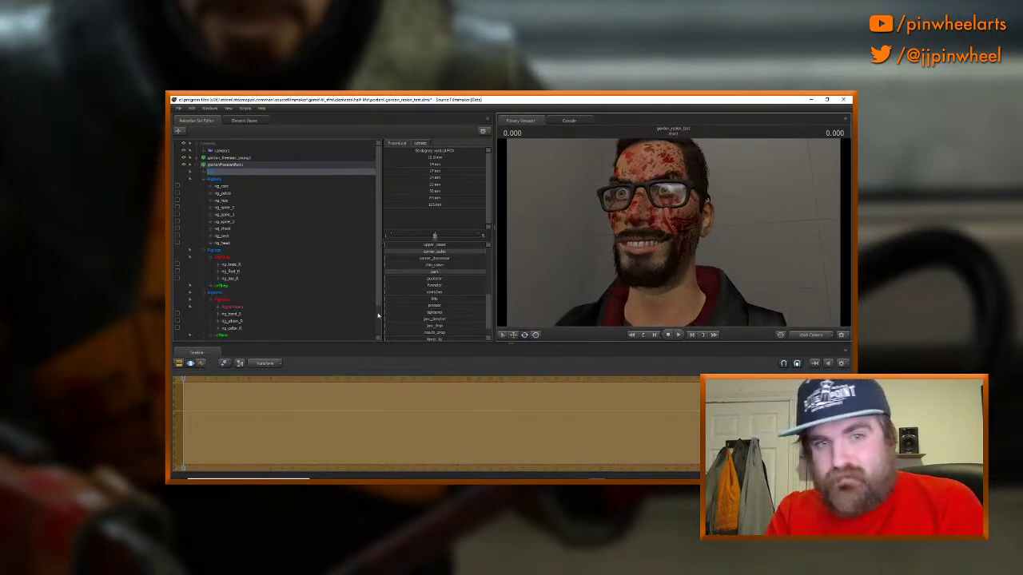
{"action": "scroll", "coordinate": [429, 302], "scroll_direction": "down", "scroll_amount": 1}
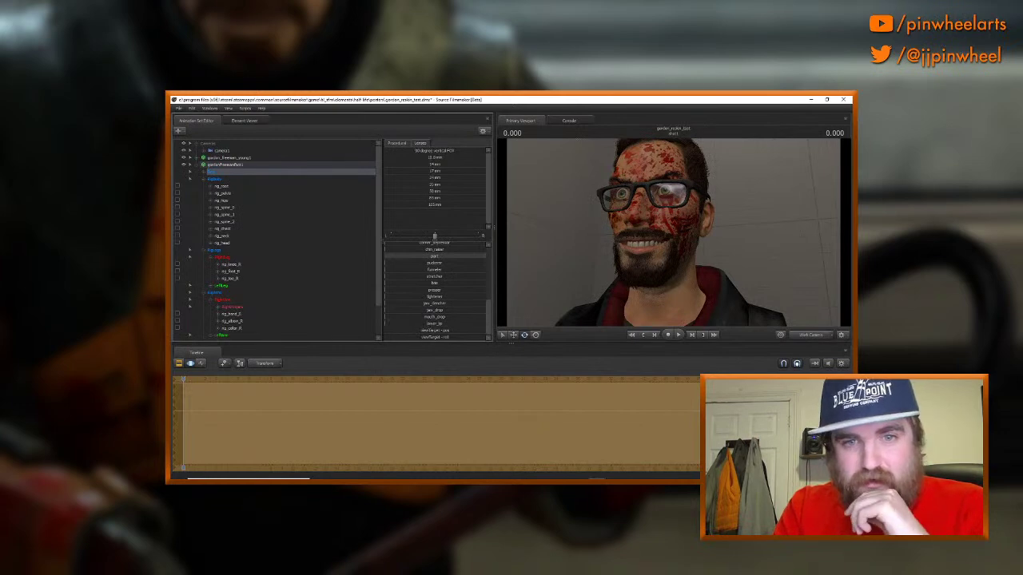
{"action": "left_click_drag", "start_coordinate": [432, 323], "coordinate": [451, 324]}
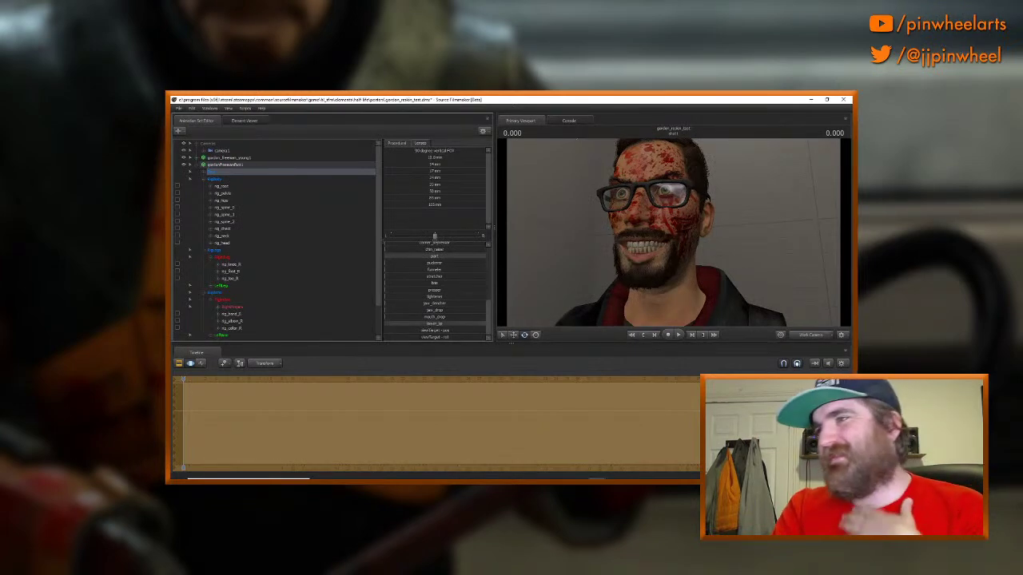
{"action": "left_click_drag", "start_coordinate": [452, 324], "coordinate": [387, 310]}
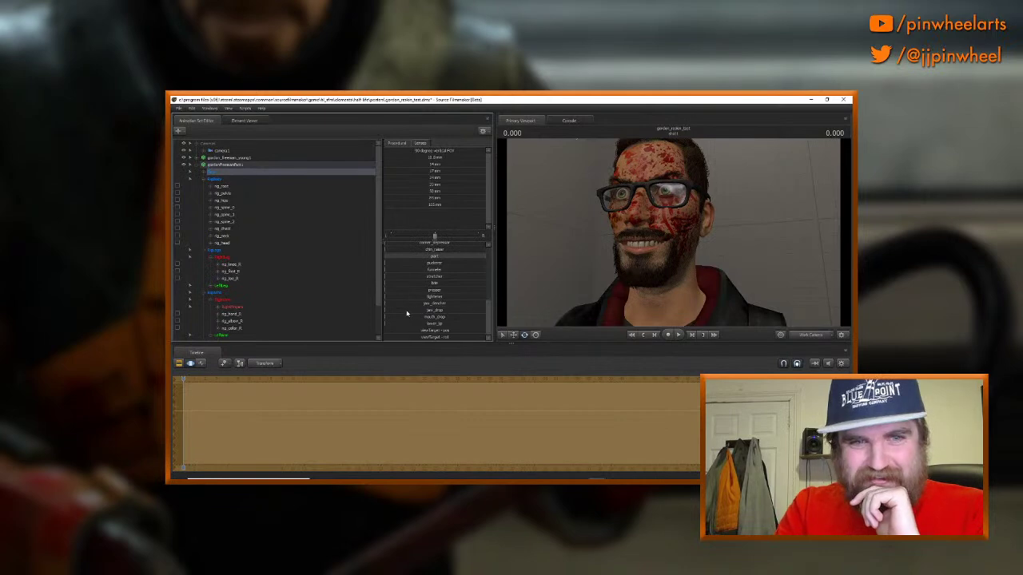
{"action": "left_click_drag", "start_coordinate": [390, 303], "coordinate": [486, 303]}
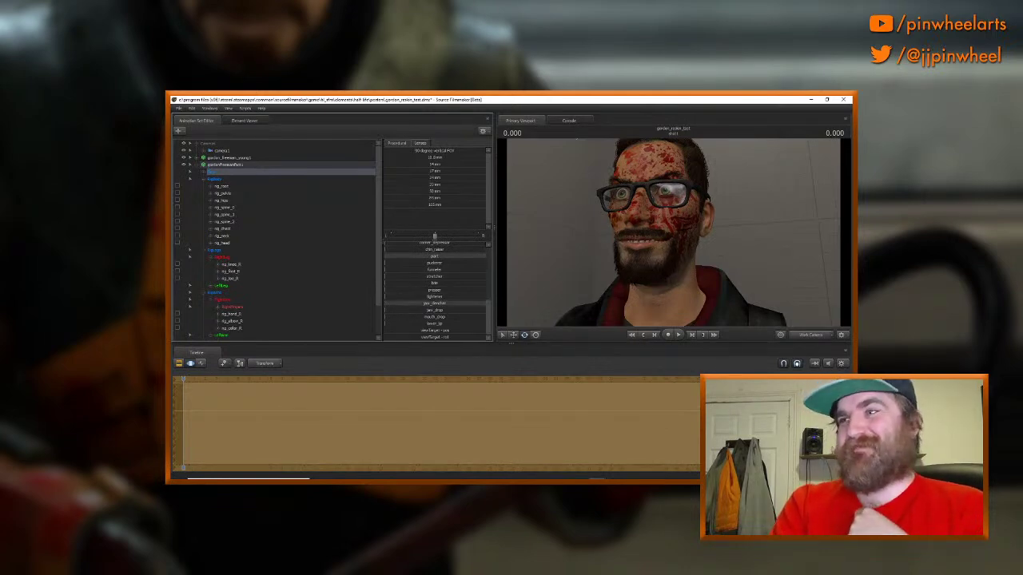
{"action": "left_click_drag", "start_coordinate": [484, 303], "coordinate": [362, 302]}
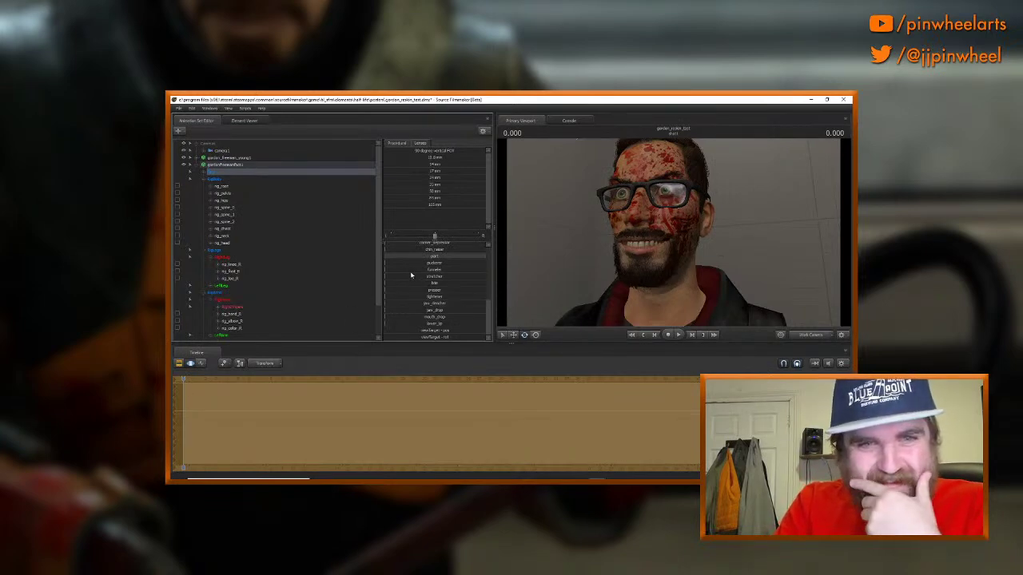
Step: Bare more of the standing Gordon's teeth with the funneler facial control
{"action": "left_click_drag", "start_coordinate": [410, 271], "coordinate": [486, 270]}
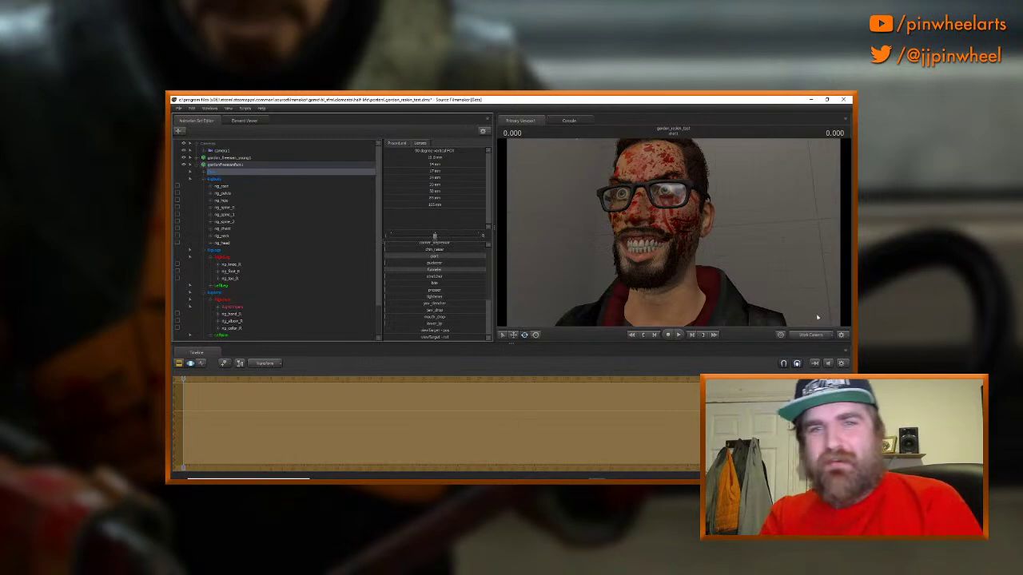
{"action": "left_click_drag", "start_coordinate": [778, 267], "coordinate": [697, 289]}
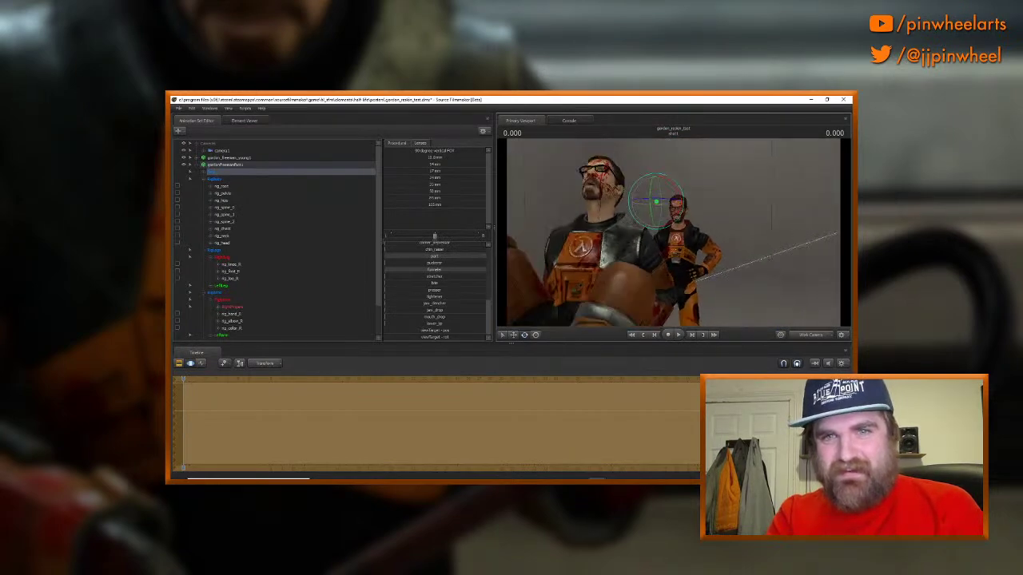
Step: Position camera1 in front of the scene so that it frames both Gordons at full length
{"action": "left_click", "coordinate": [221, 150]}
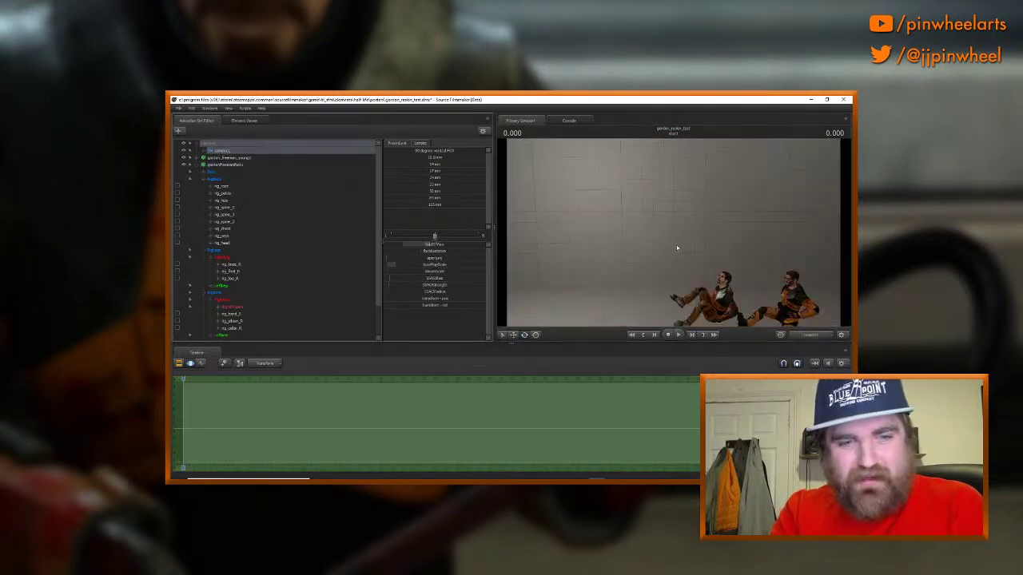
{"action": "left_click_drag", "start_coordinate": [672, 246], "coordinate": [695, 267]}
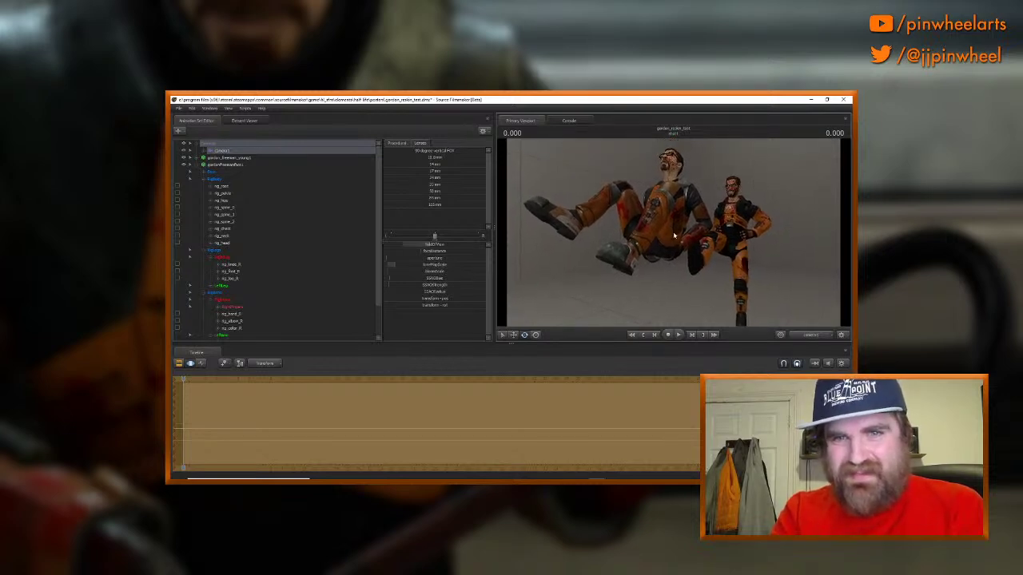
{"action": "mouse_move", "coordinate": [695, 267]}
{"action": "left_mouse_down"}
{"action": "mouse_move", "coordinate": [696, 244]}
{"action": "mouse_move", "coordinate": [696, 284]}
{"action": "mouse_move", "coordinate": [693, 249]}
{"action": "left_mouse_up"}
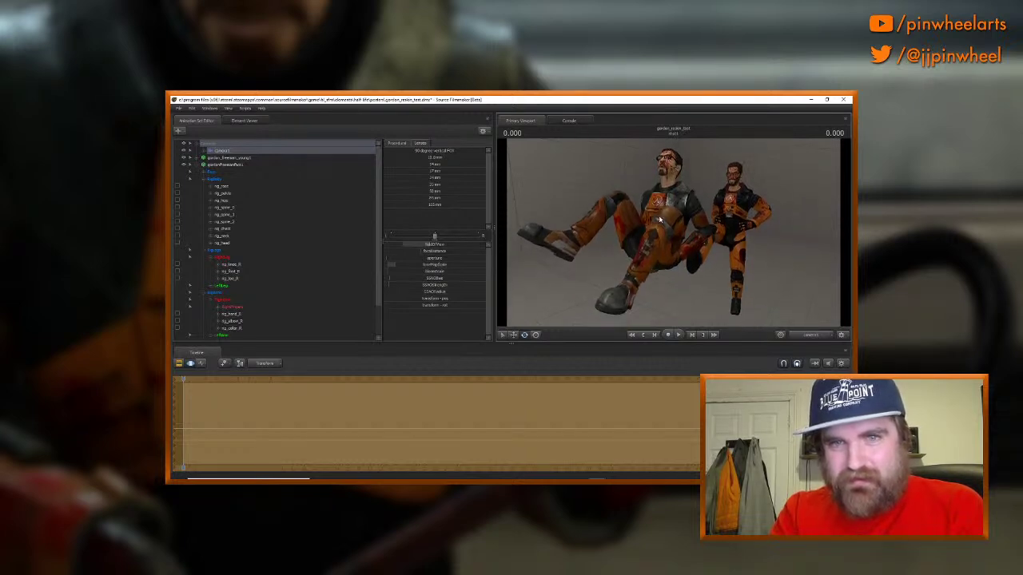
{"action": "left_click", "coordinate": [673, 185]}
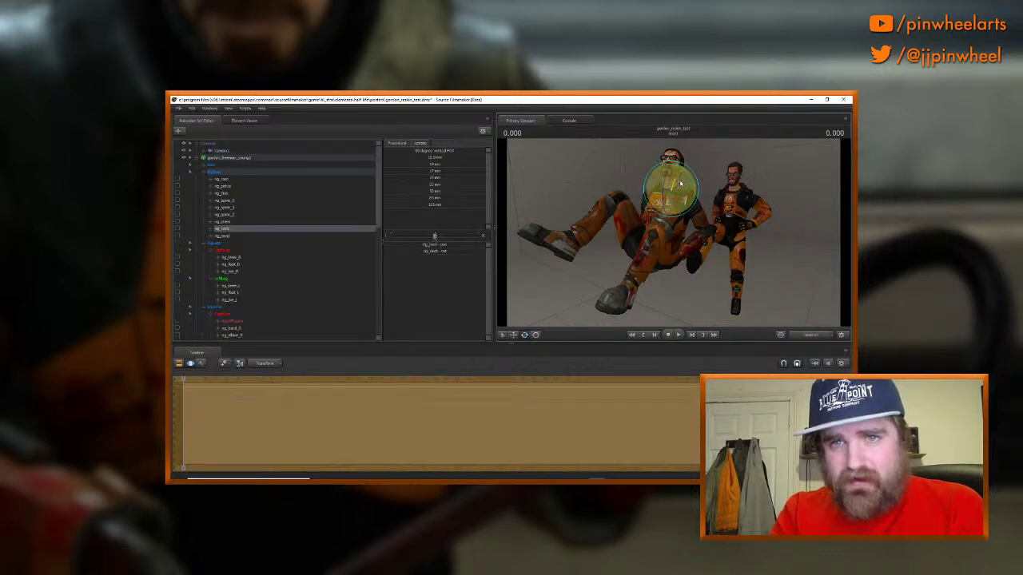
{"action": "left_click", "coordinate": [180, 364]}
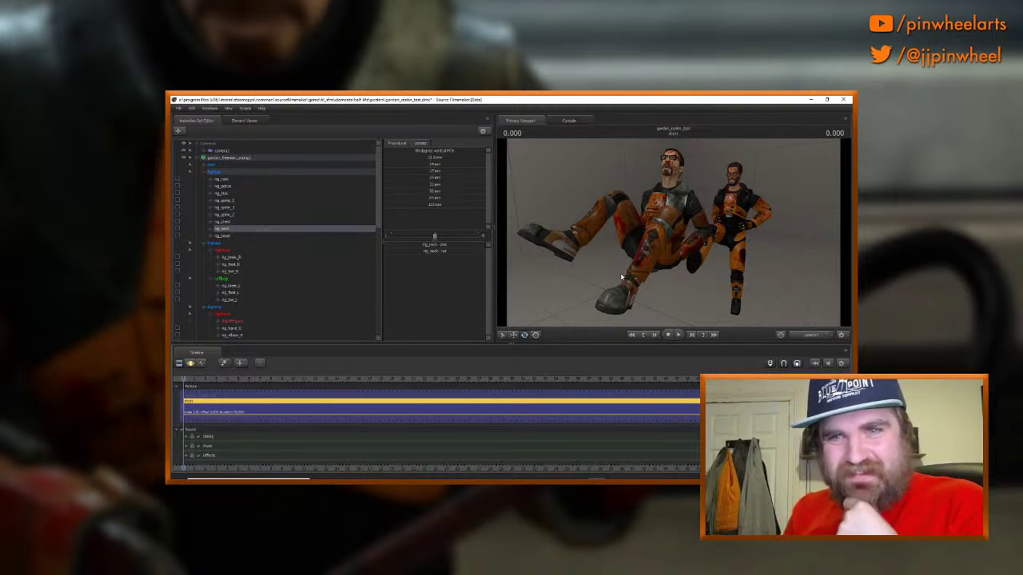
{"action": "right_click", "coordinate": [776, 163]}
{"action": "left_click", "coordinate": [760, 165]}
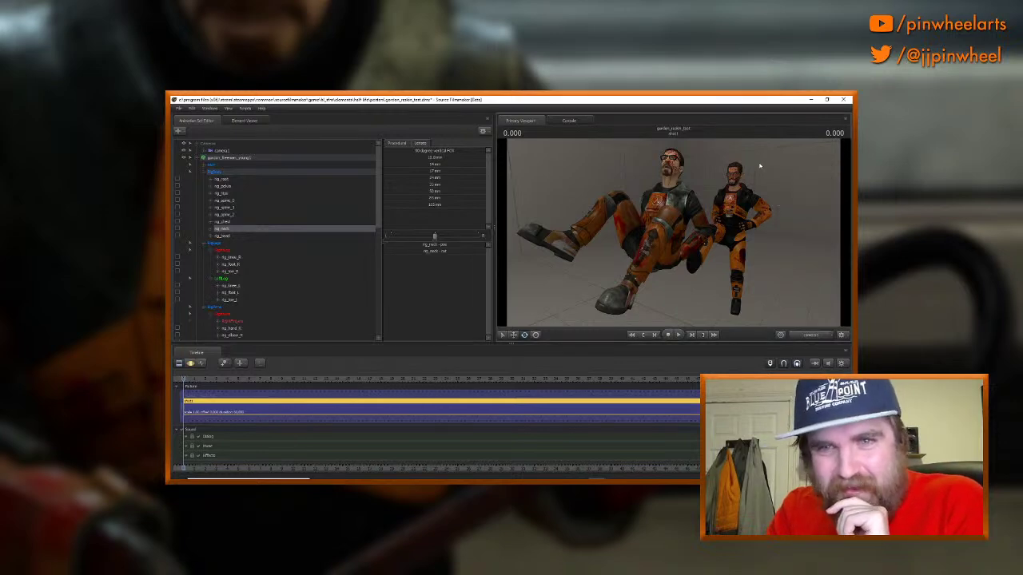
Step: Collapse the garden_freeman_young1 controls and create an animation set for a new light
{"action": "left_click", "coordinate": [194, 158]}
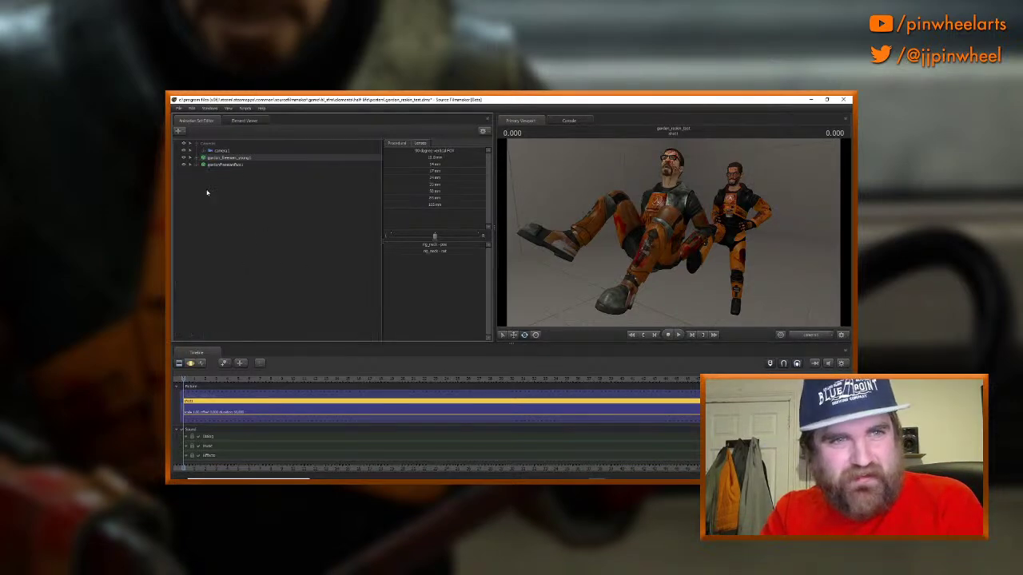
{"action": "right_click", "coordinate": [235, 225]}
{"action": "left_click", "coordinate": [253, 239]}
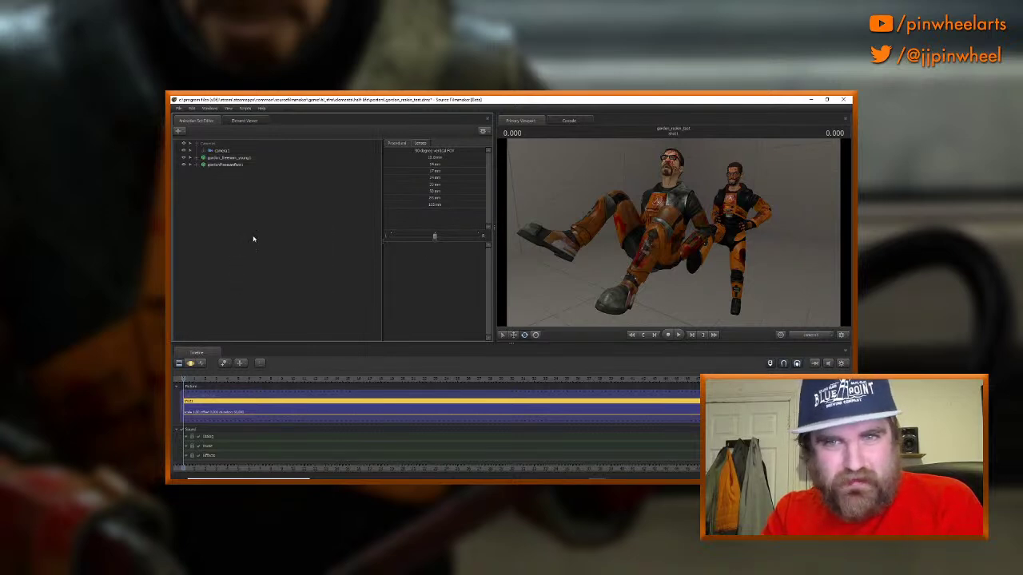
{"action": "left_click", "coordinate": [194, 171]}
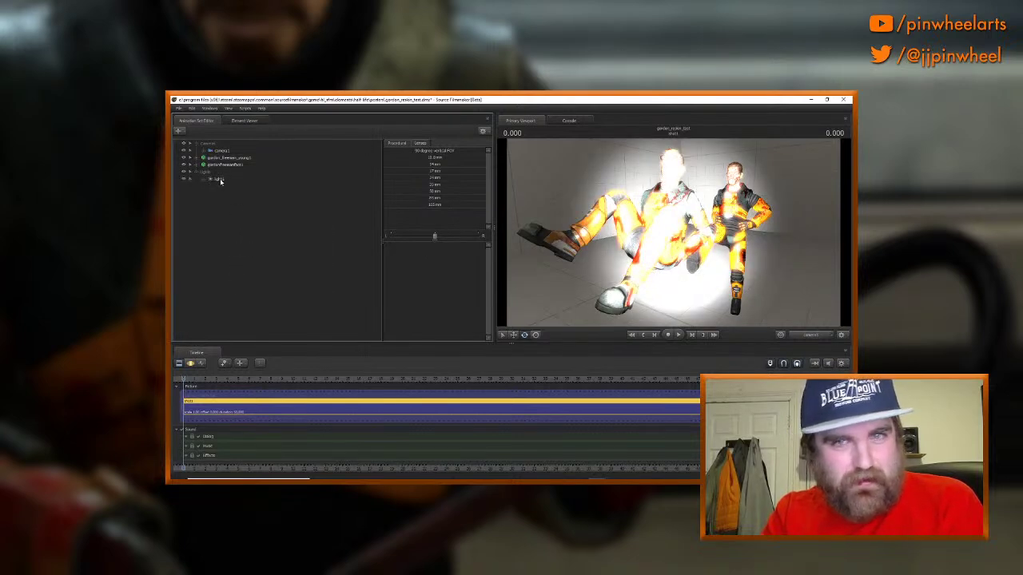
Step: Look through light1 in the Motion Editor and move it behind and to the side of the Gordons
{"action": "left_click", "coordinate": [220, 179]}
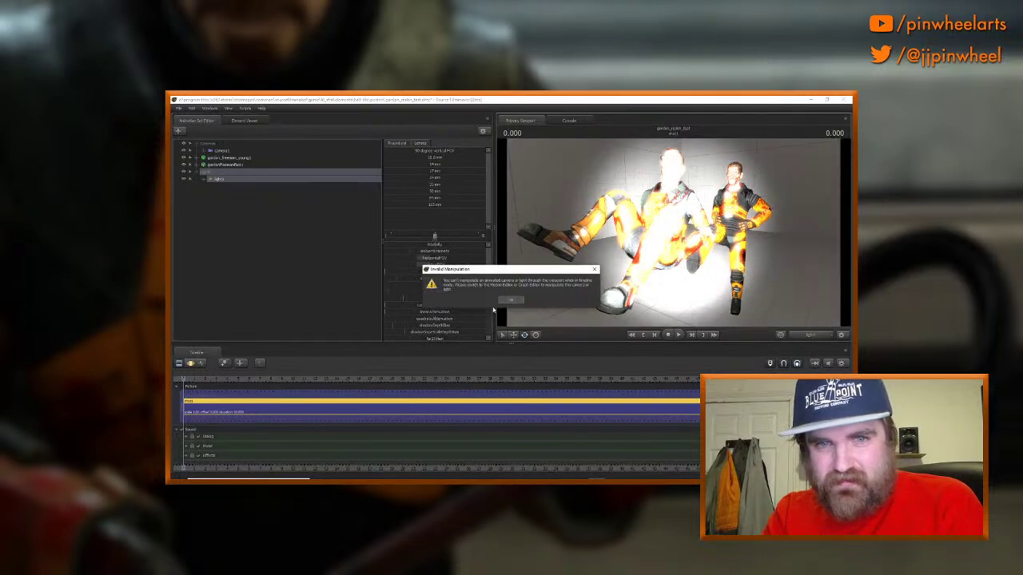
{"action": "left_click", "coordinate": [510, 300]}
{"action": "left_click", "coordinate": [191, 363]}
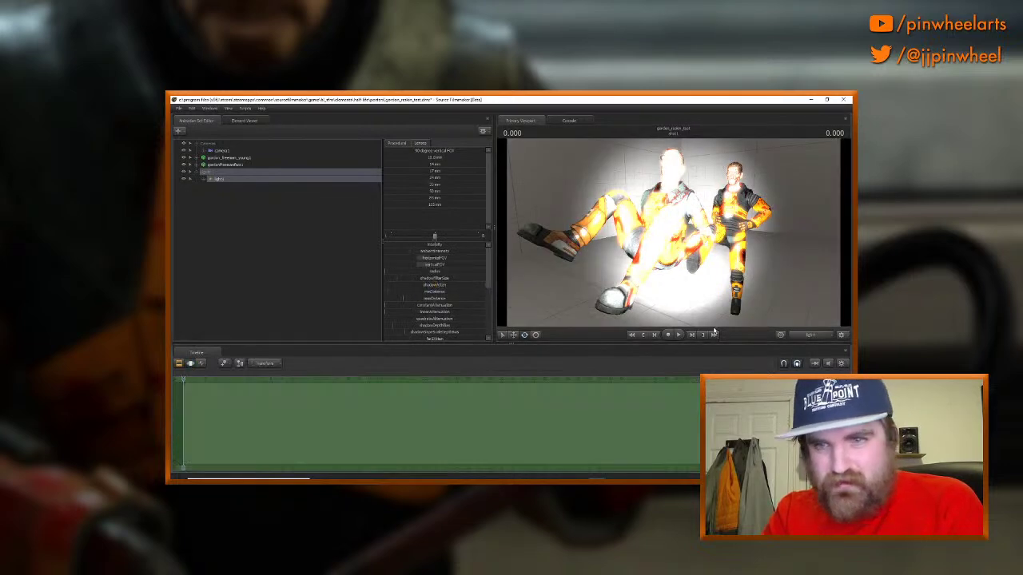
{"action": "left_click_drag", "start_coordinate": [714, 323], "coordinate": [738, 232]}
{"action": "left_click_drag", "start_coordinate": [545, 228], "coordinate": [513, 228]}
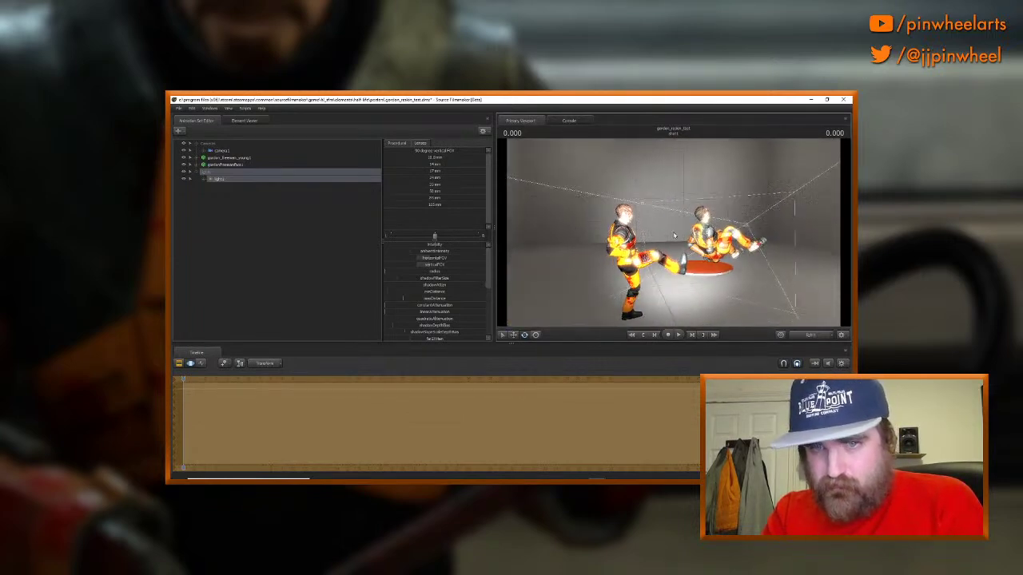
Step: Lower light1's intensity while viewing the scene through camera1
{"action": "left_click", "coordinate": [800, 336]}
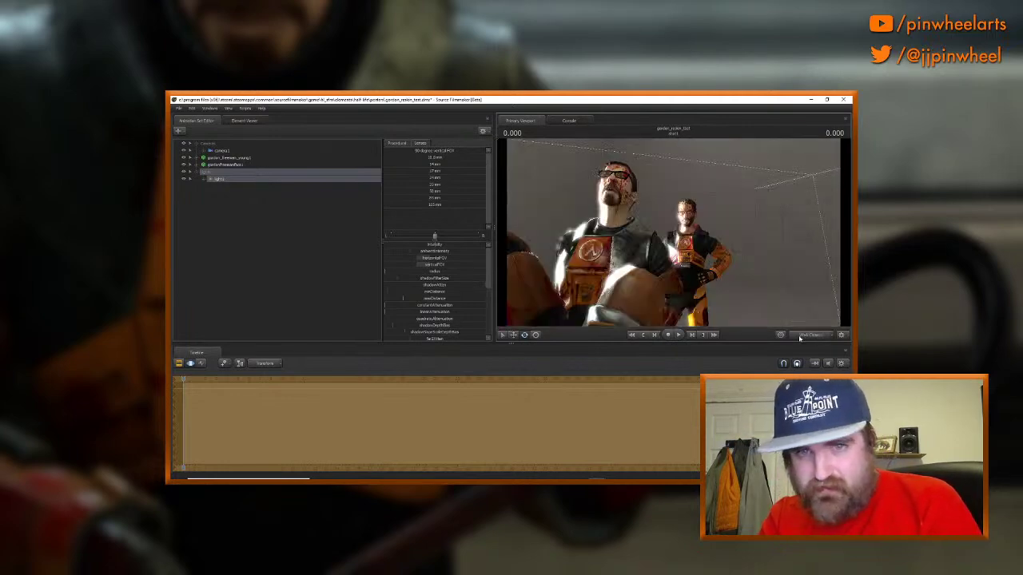
{"action": "left_click", "coordinate": [800, 338]}
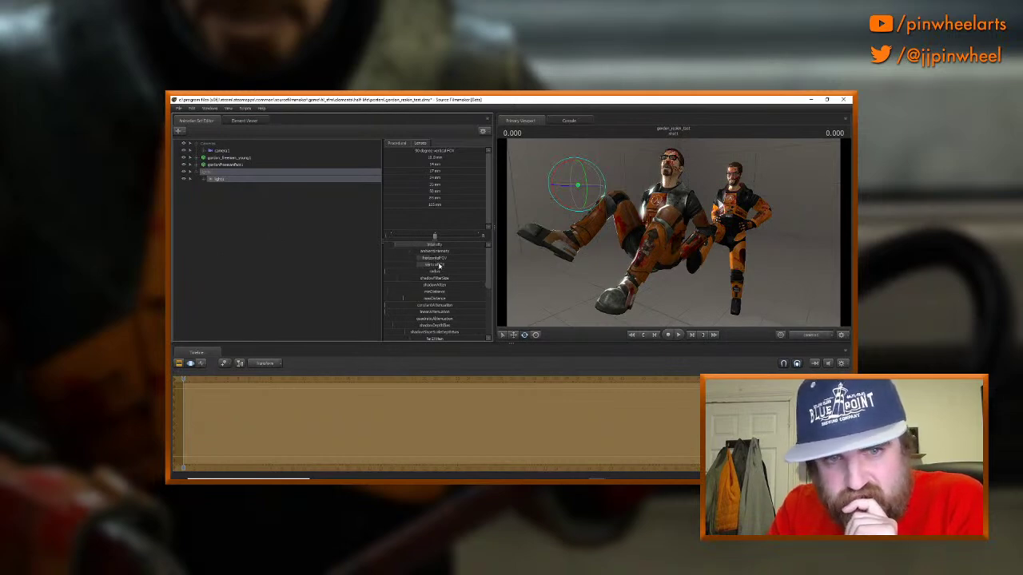
{"action": "left_click_drag", "start_coordinate": [439, 261], "coordinate": [454, 265]}
{"action": "key", "text": "ctrl+z"}
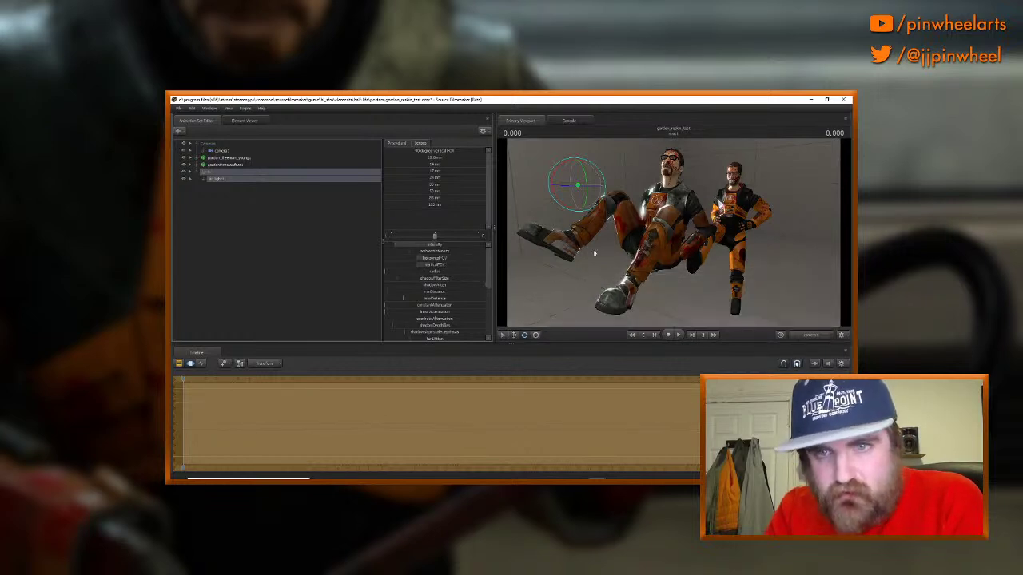
Step: Look through light1 to shift it slightly farther from both Gordons, and return to the camera1 view
{"action": "left_click_drag", "start_coordinate": [219, 179], "coordinate": [578, 208]}
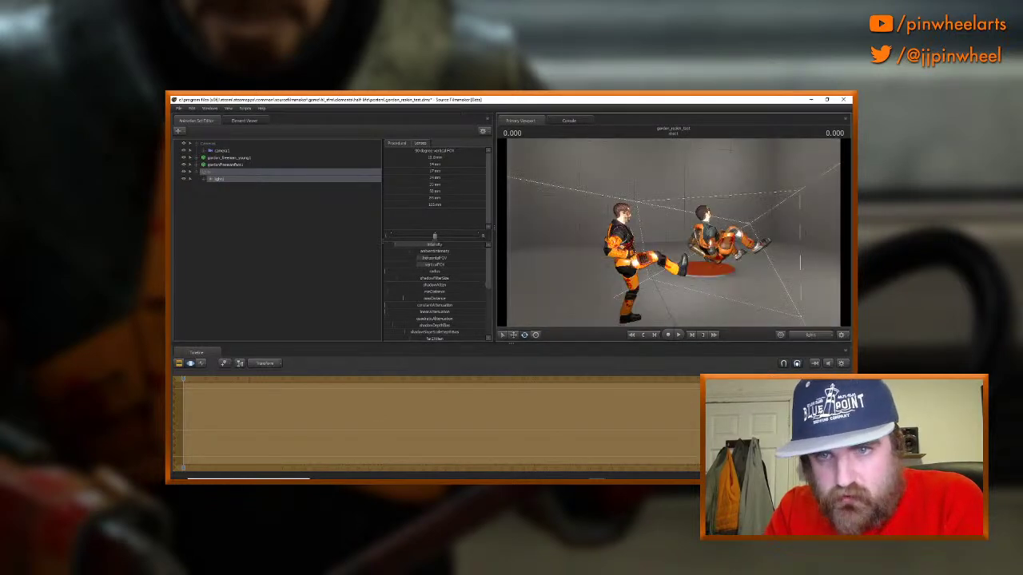
{"action": "left_click_drag", "start_coordinate": [673, 232], "coordinate": [677, 237]}
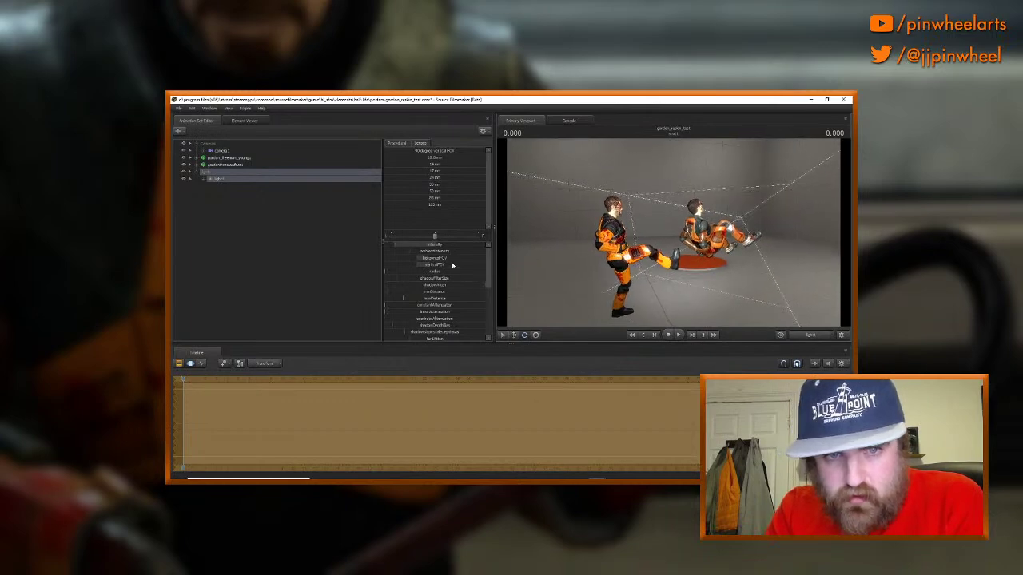
{"action": "left_click_drag", "start_coordinate": [456, 259], "coordinate": [462, 258]}
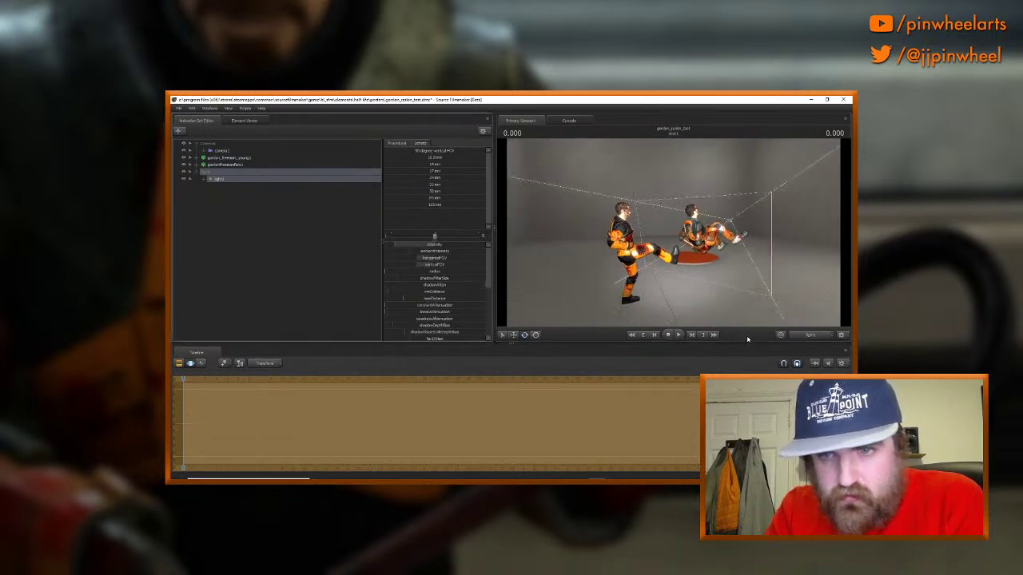
{"action": "left_click", "coordinate": [800, 337]}
{"action": "left_click", "coordinate": [800, 337]}
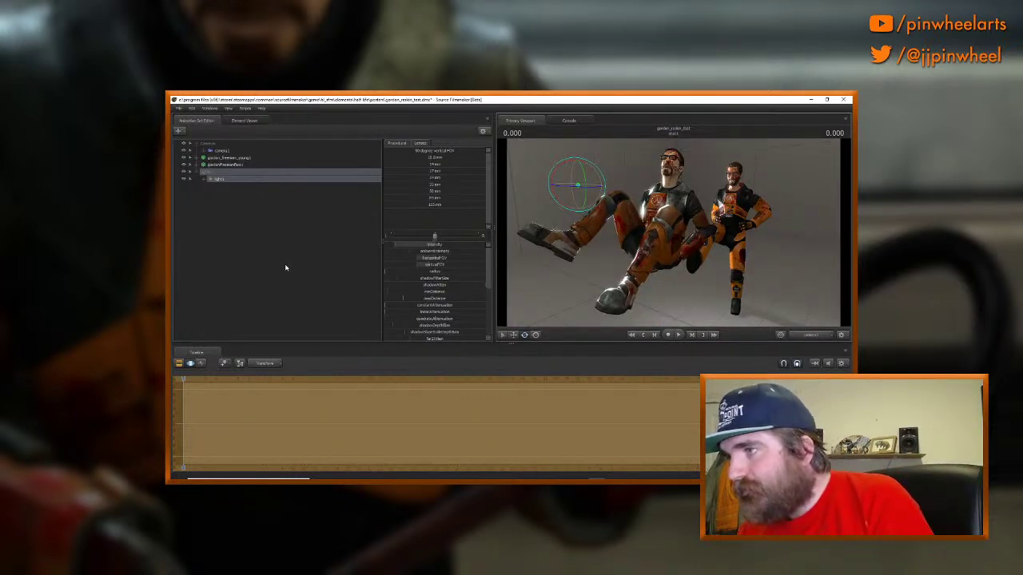
Step: Create an animation set for a second light and select it for aiming
{"action": "left_click", "coordinate": [208, 273]}
{"action": "right_click", "coordinate": [233, 238]}
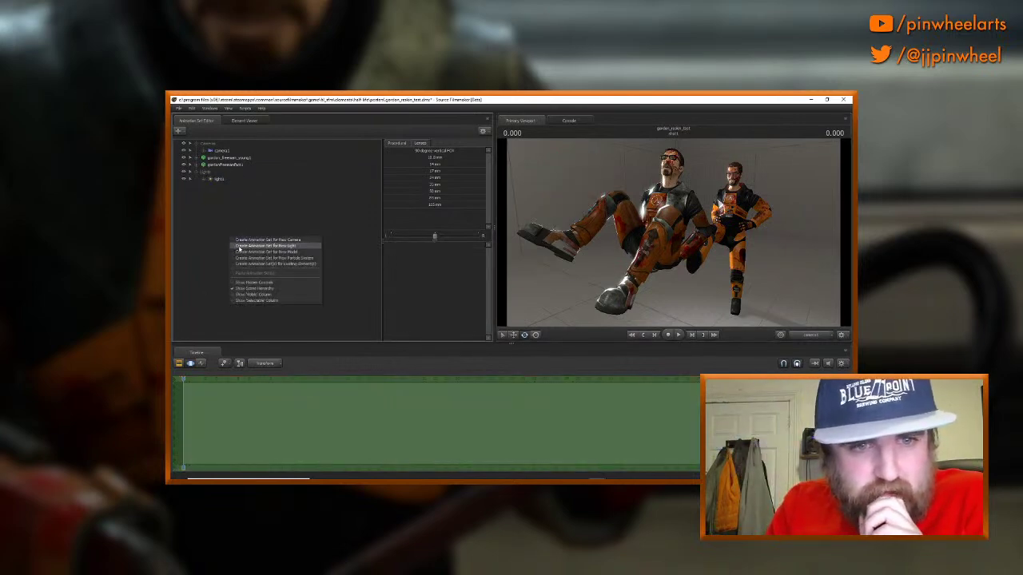
{"action": "left_click", "coordinate": [238, 246]}
{"action": "left_click", "coordinate": [221, 185]}
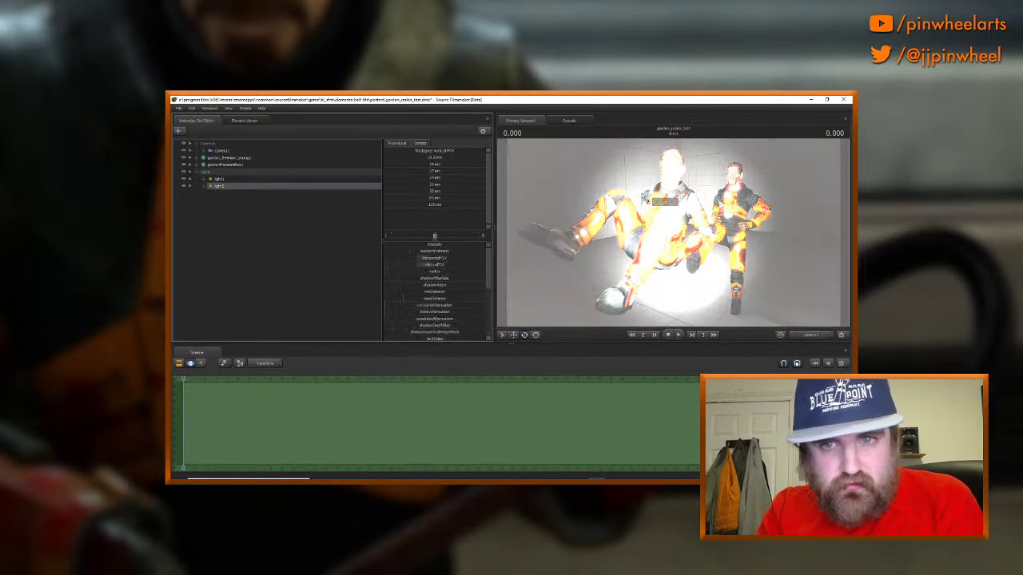
Step: Move light2 far back so it lights both Gordons from the front, and lower its intensity
{"action": "key", "text": "s"}
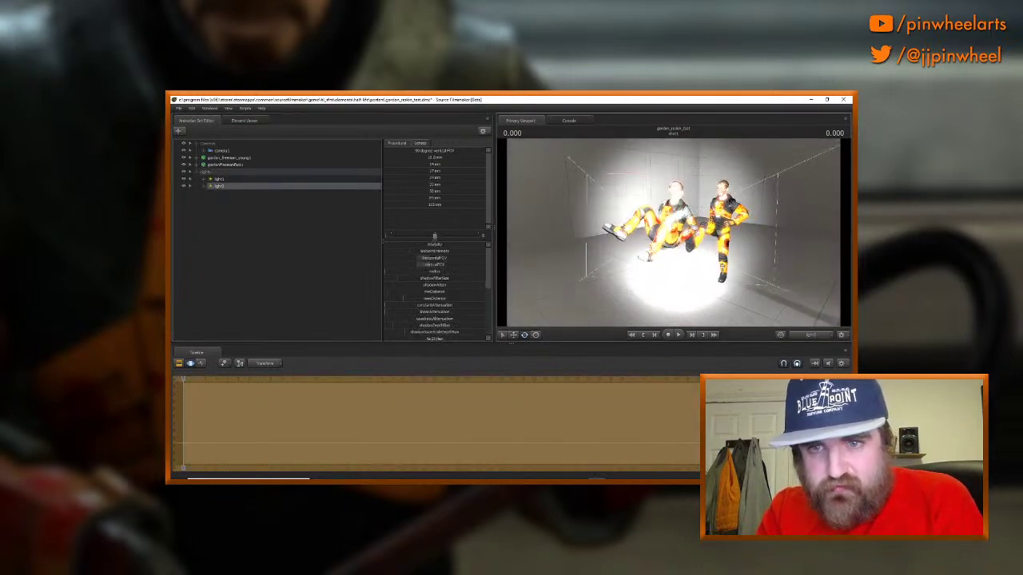
{"action": "key", "text": "d"}
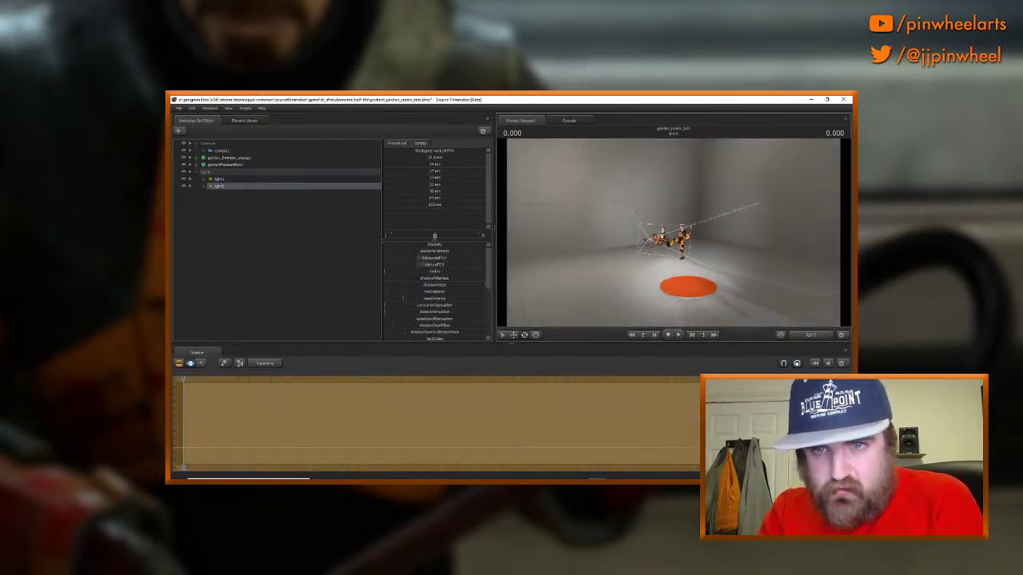
{"action": "left_click", "coordinate": [826, 335]}
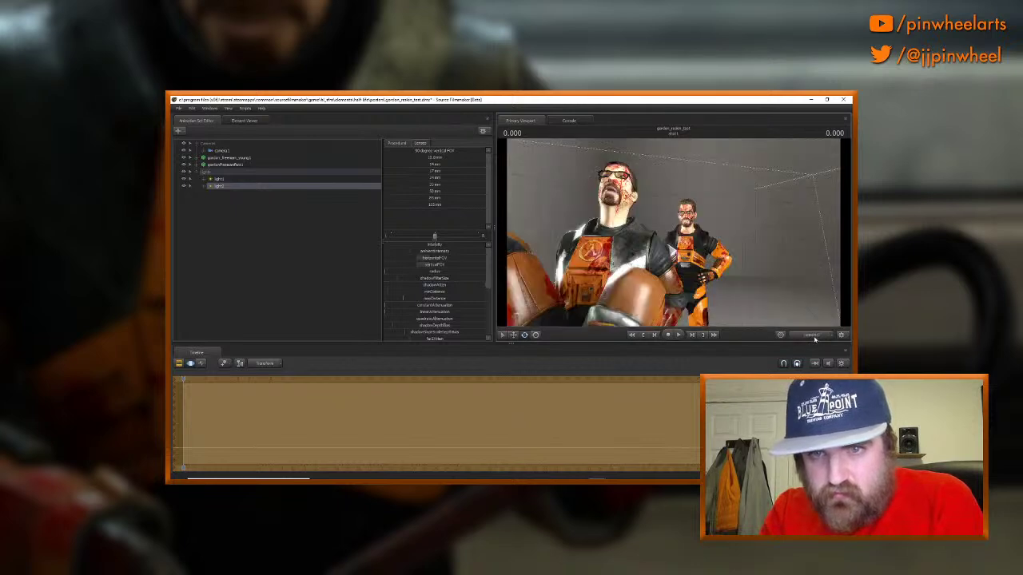
{"action": "left_click", "coordinate": [814, 339]}
{"action": "left_click_drag", "start_coordinate": [474, 245], "coordinate": [395, 245]}
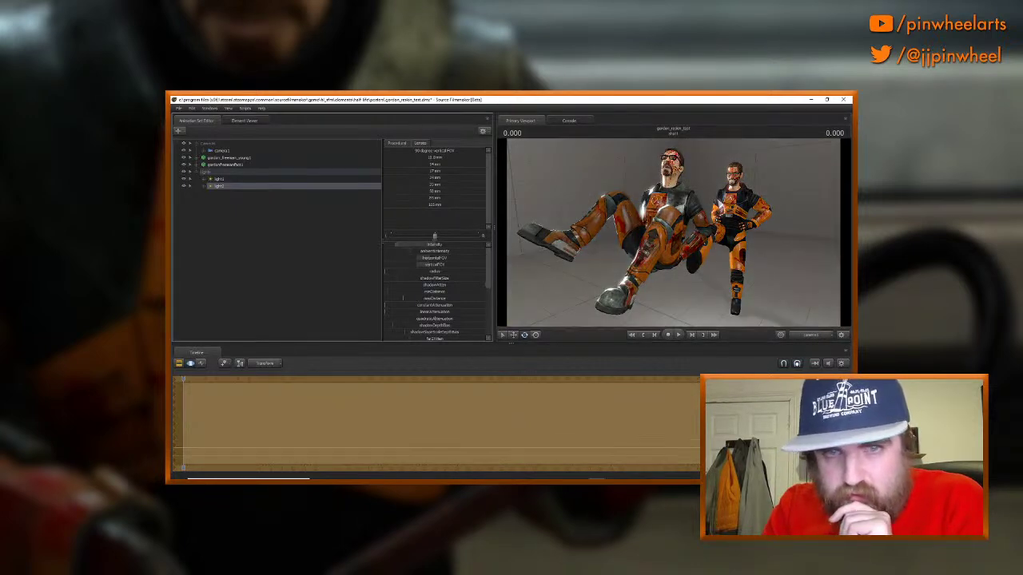
Step: Configure progressive refinement with depth of field and motion blur at 128 (override) samples each, and enable ambient occlusion
{"action": "left_click", "coordinate": [179, 363]}
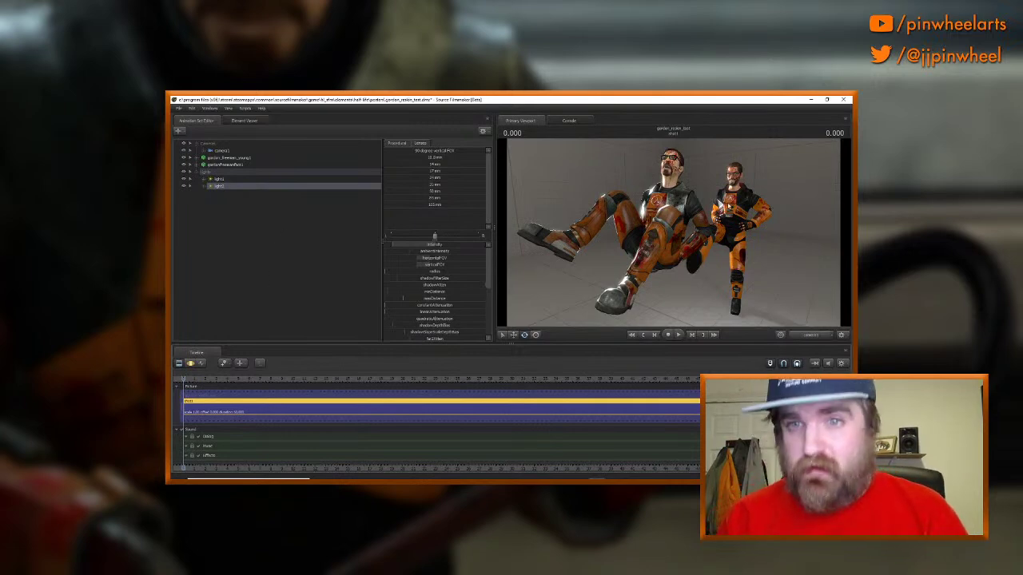
{"action": "right_click", "coordinate": [785, 162]}
{"action": "left_click", "coordinate": [807, 168]}
{"action": "left_click", "coordinate": [550, 264]}
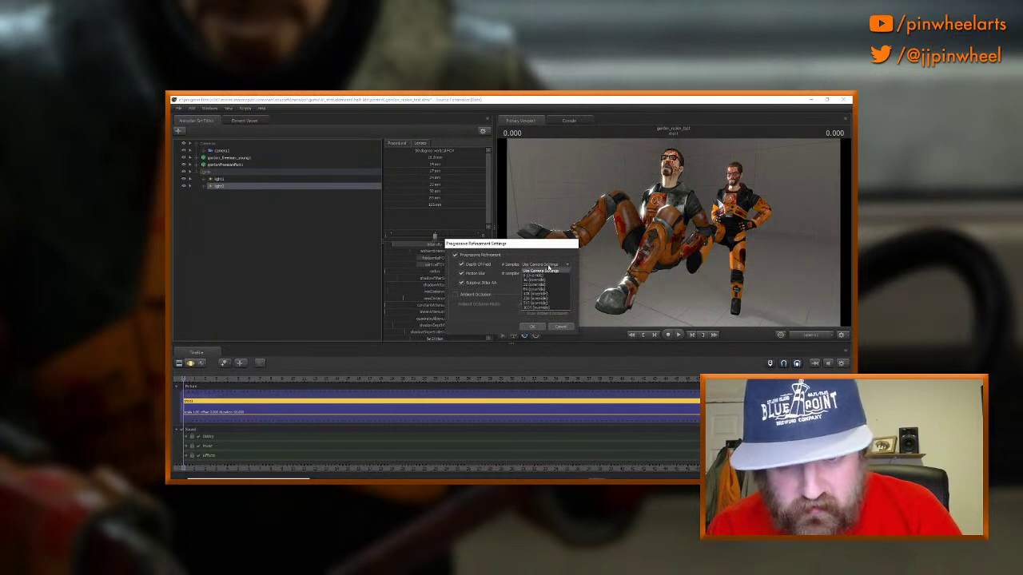
{"action": "left_click", "coordinate": [541, 295]}
{"action": "left_click", "coordinate": [546, 273]}
{"action": "left_click", "coordinate": [537, 303]}
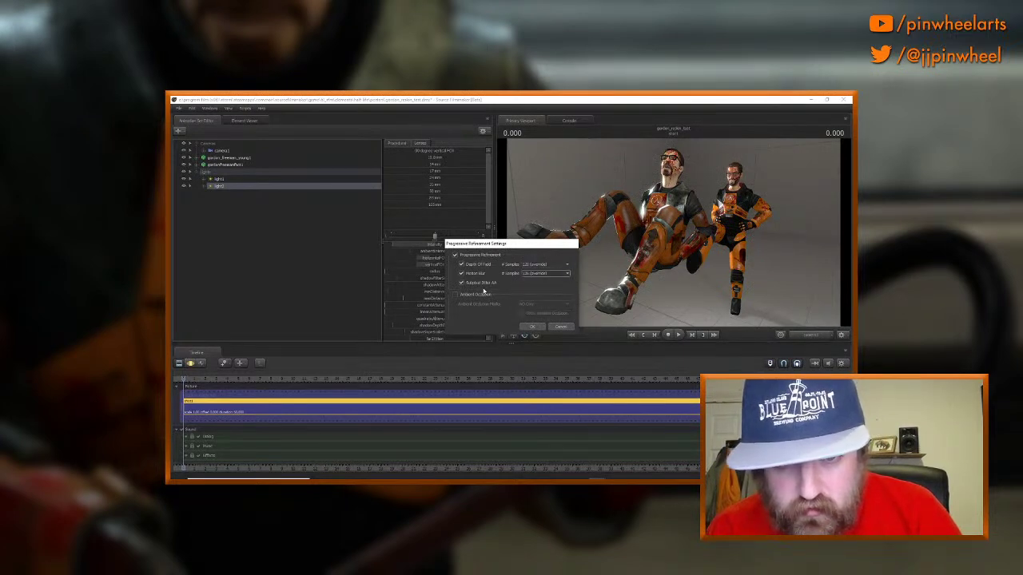
{"action": "left_click", "coordinate": [455, 295]}
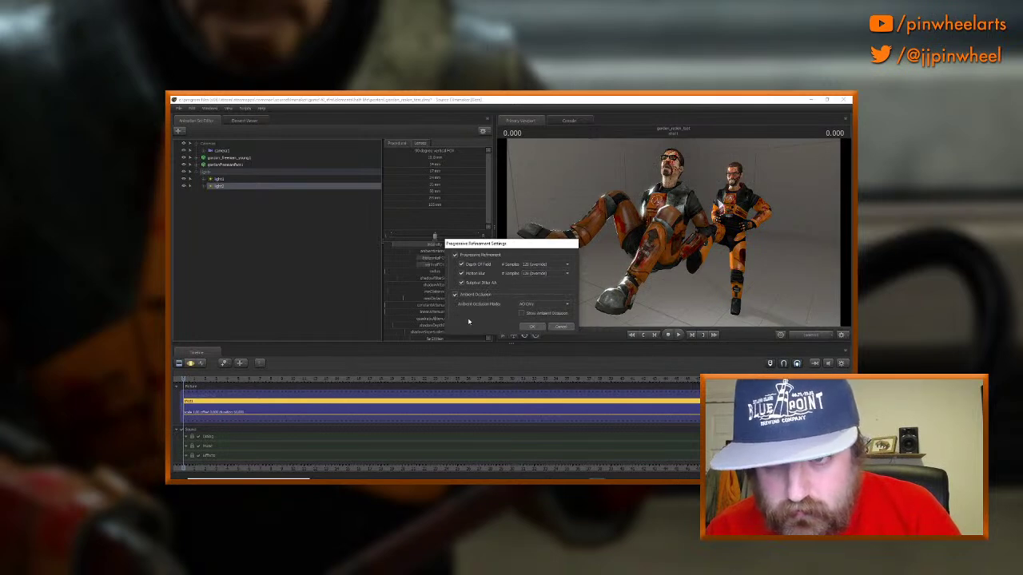
{"action": "left_click", "coordinate": [529, 328]}
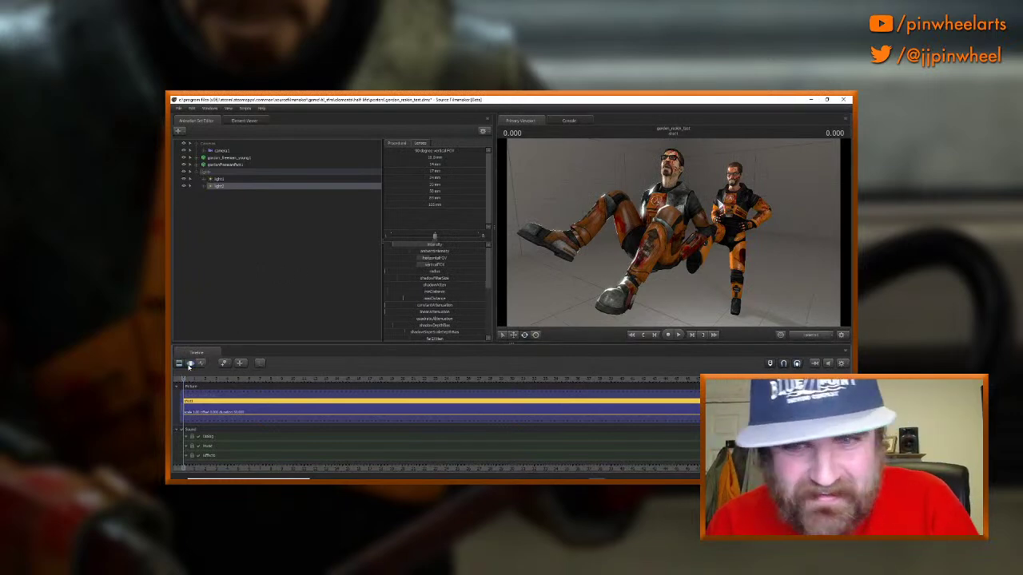
Step: Rotate the kicking Gordon's left and right foot rig controls so both soles tilt up toward the camera
{"action": "left_click", "coordinate": [190, 363]}
{"action": "left_click", "coordinate": [631, 286]}
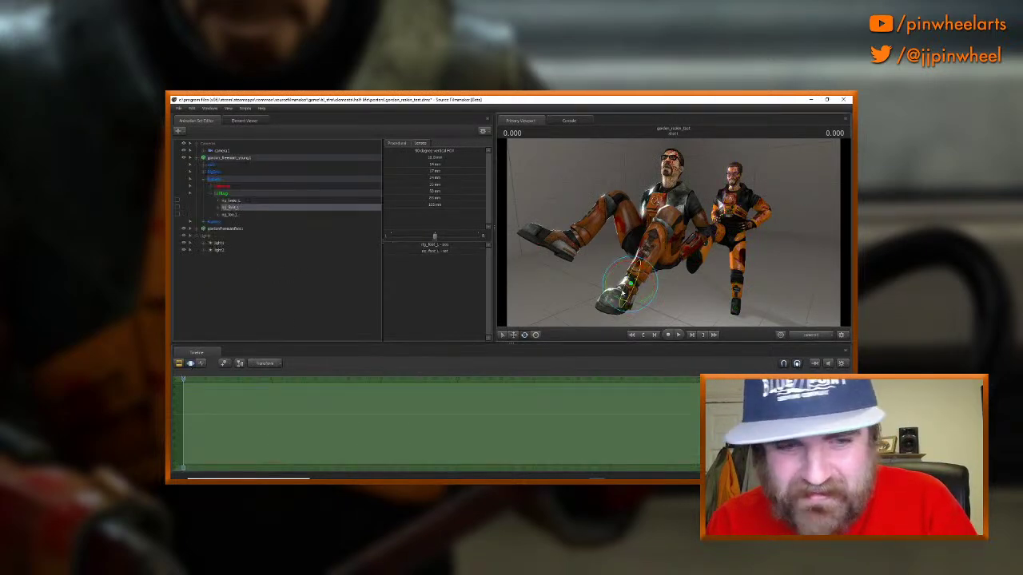
{"action": "left_click_drag", "start_coordinate": [625, 278], "coordinate": [630, 271]}
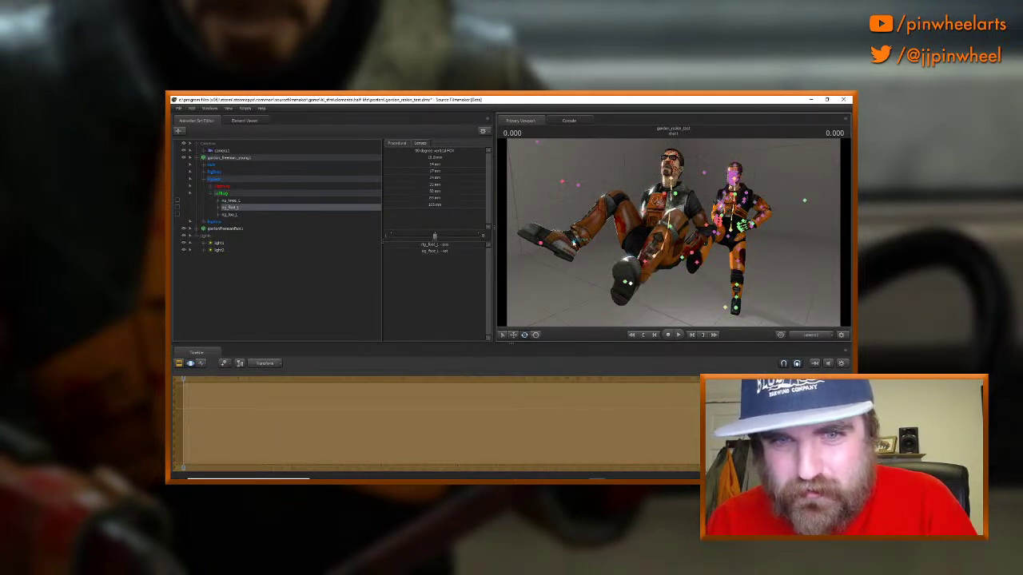
{"action": "left_click", "coordinate": [572, 240]}
{"action": "left_click_drag", "start_coordinate": [572, 238], "coordinate": [573, 206]}
{"action": "key", "text": "e"}
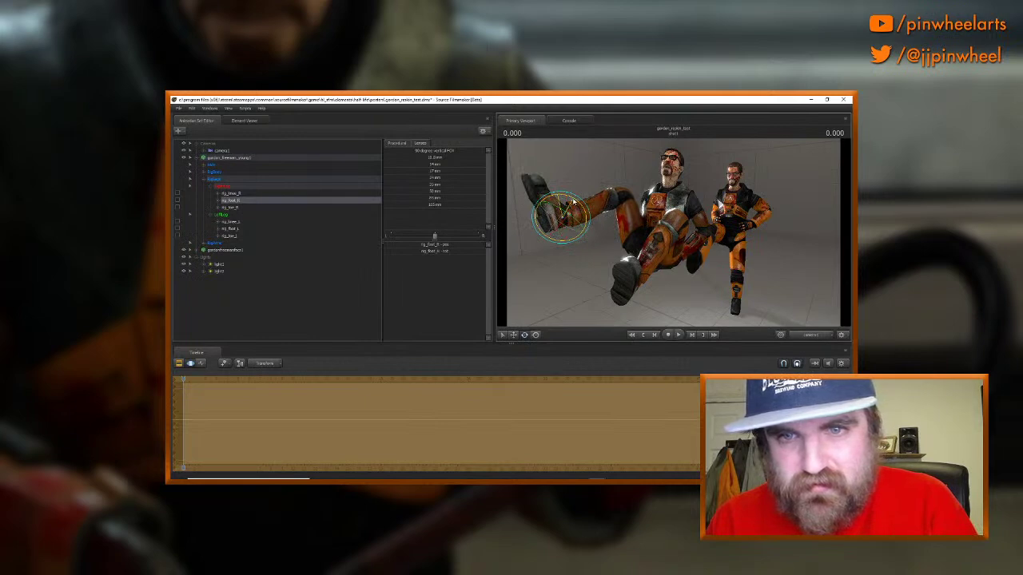
{"action": "left_click", "coordinate": [271, 325]}
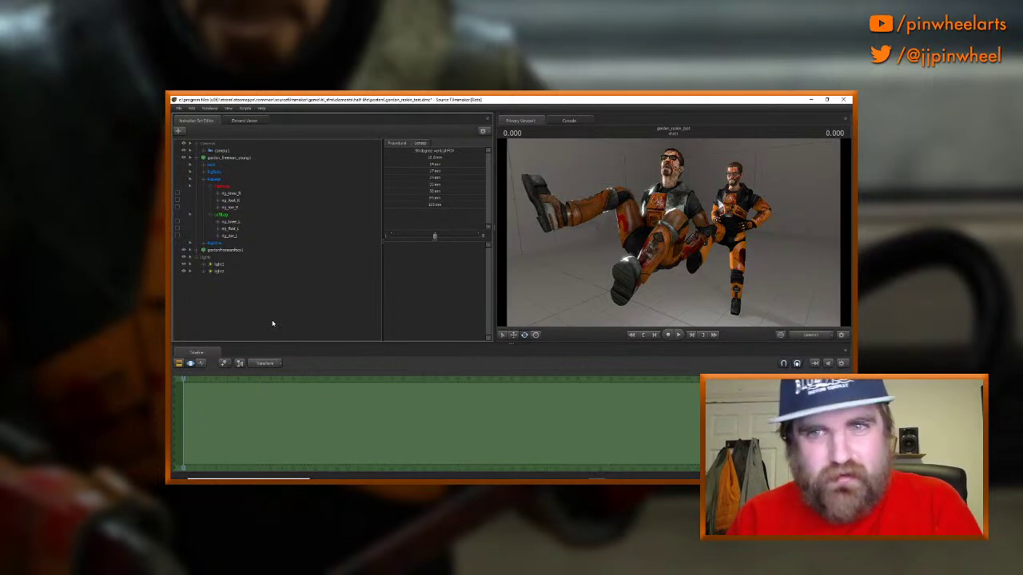
Step: Shorten the movie's range on the timeline to about 0.04 seconds from the start
{"action": "left_click", "coordinate": [178, 364]}
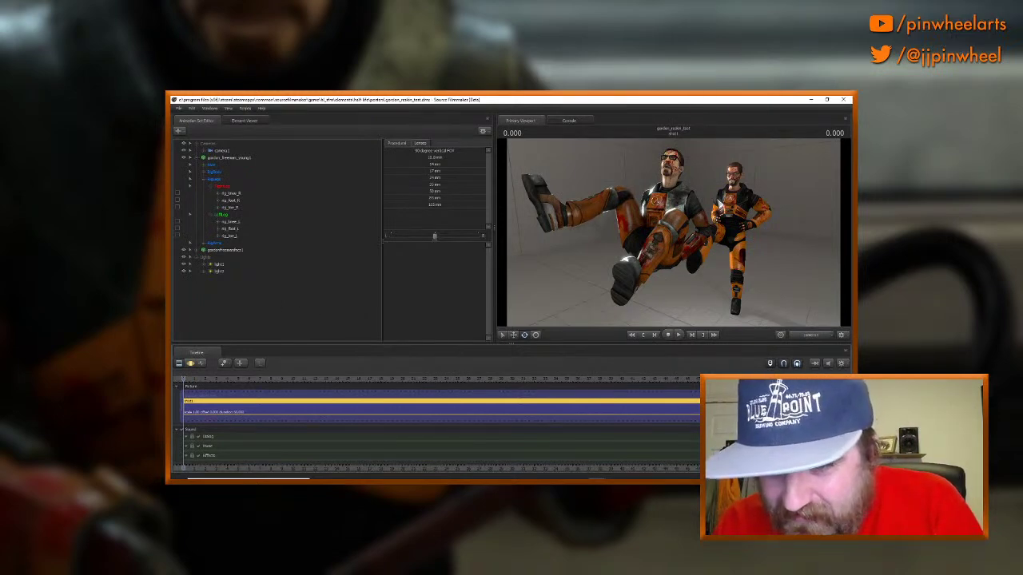
{"action": "left_click_drag", "start_coordinate": [700, 394], "coordinate": [314, 395]}
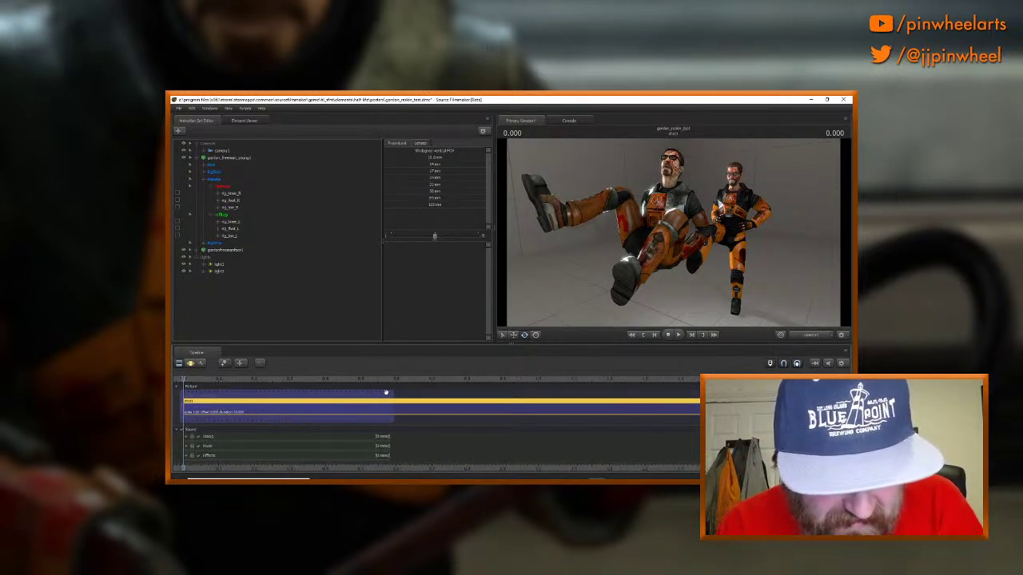
{"action": "left_click_drag", "start_coordinate": [225, 395], "coordinate": [189, 401]}
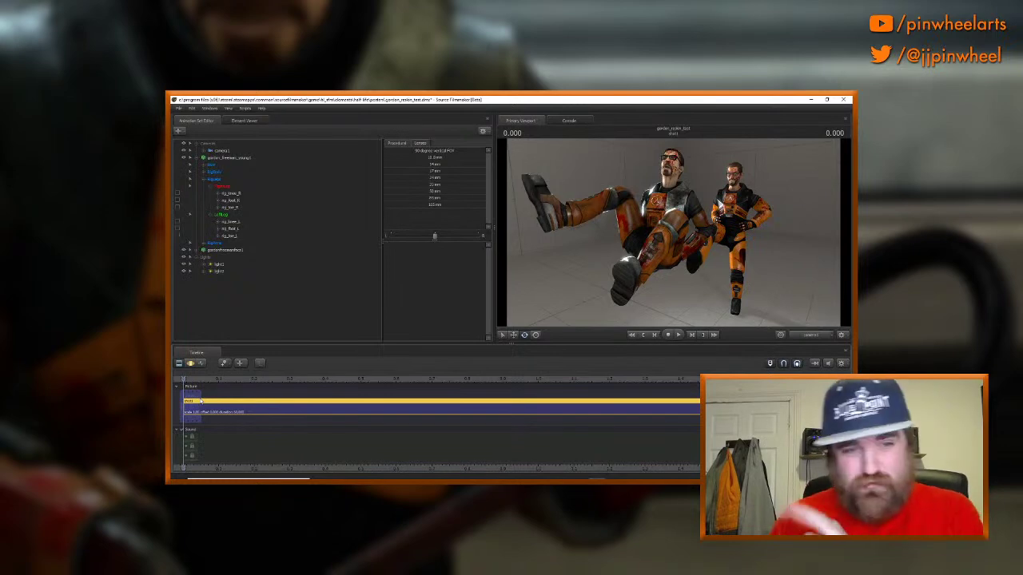
{"action": "scroll", "coordinate": [196, 406], "scroll_direction": "up", "scroll_amount": 3}
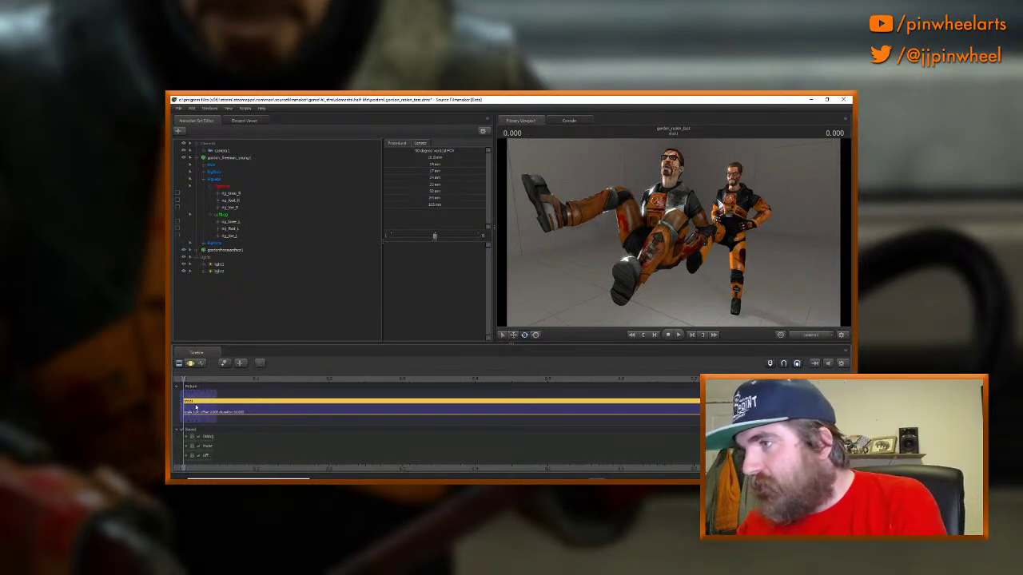
{"action": "scroll", "coordinate": [196, 408], "scroll_direction": "down", "scroll_amount": 2}
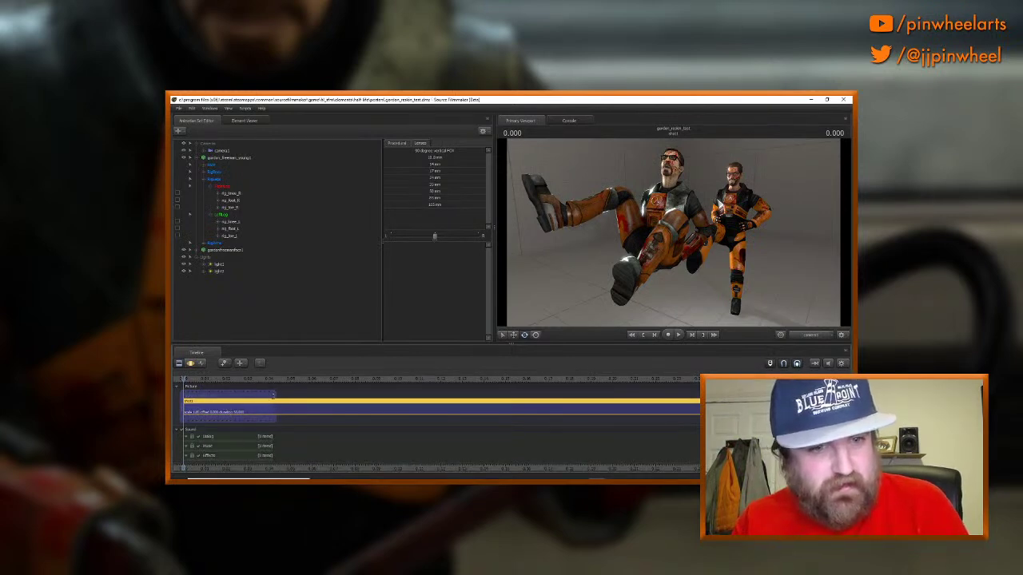
{"action": "scroll", "coordinate": [198, 409], "scroll_direction": "down", "scroll_amount": 2}
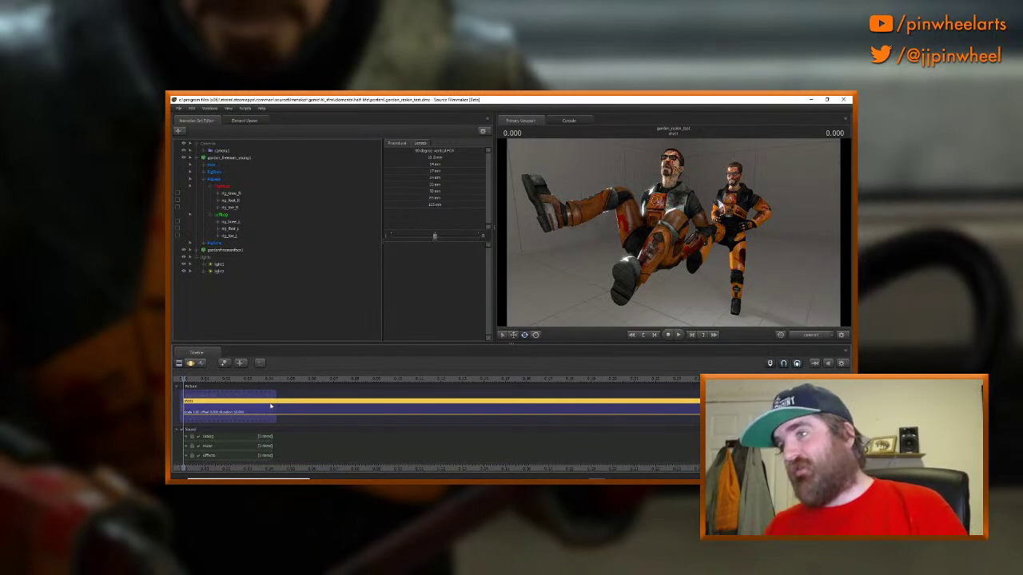
Step: Start a movie export and choose Image Sequence as the export preset
{"action": "left_click", "coordinate": [181, 108]}
{"action": "mouse_move", "coordinate": [201, 183]}
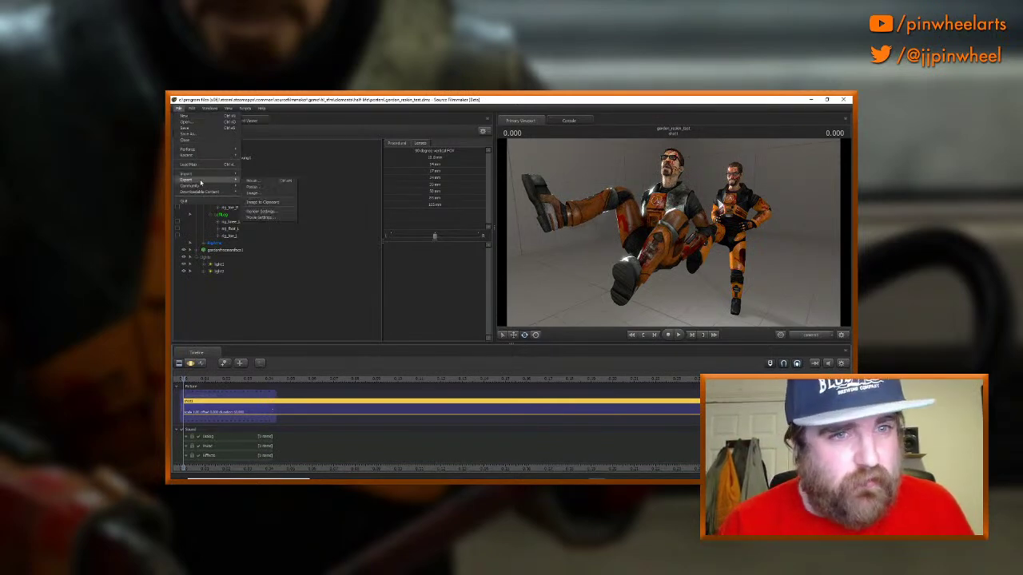
{"action": "left_click", "coordinate": [250, 181]}
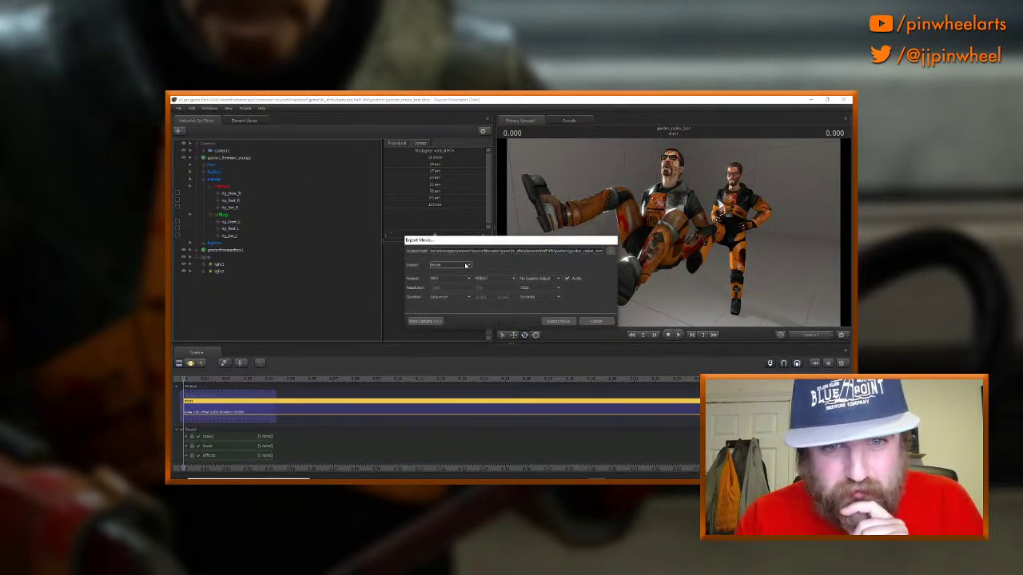
{"action": "left_click", "coordinate": [463, 266]}
{"action": "left_click", "coordinate": [461, 276]}
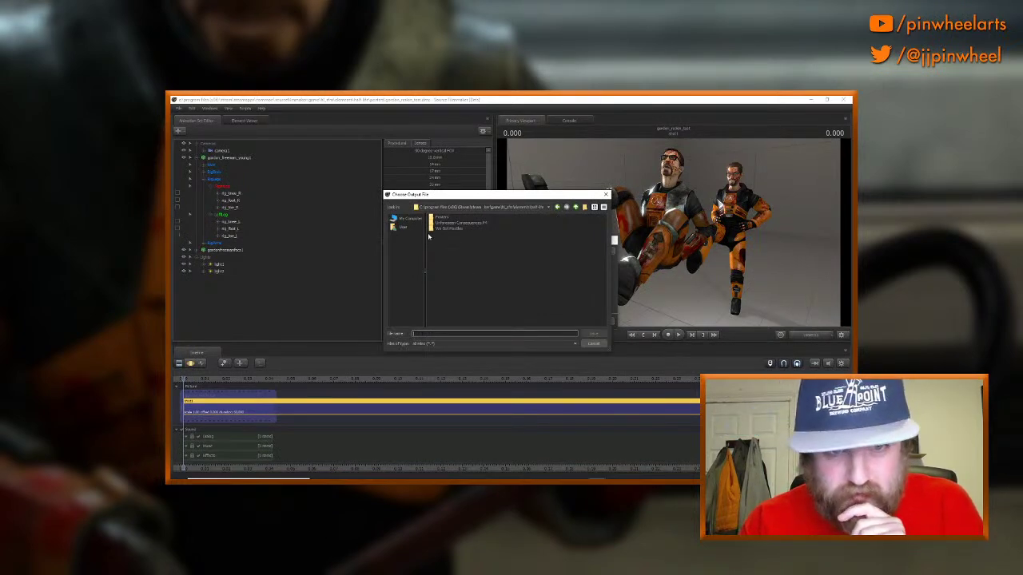
Step: Set the export's output file to gordon_kick_gordon.png in the Desktop folder
{"action": "left_click", "coordinate": [412, 221]}
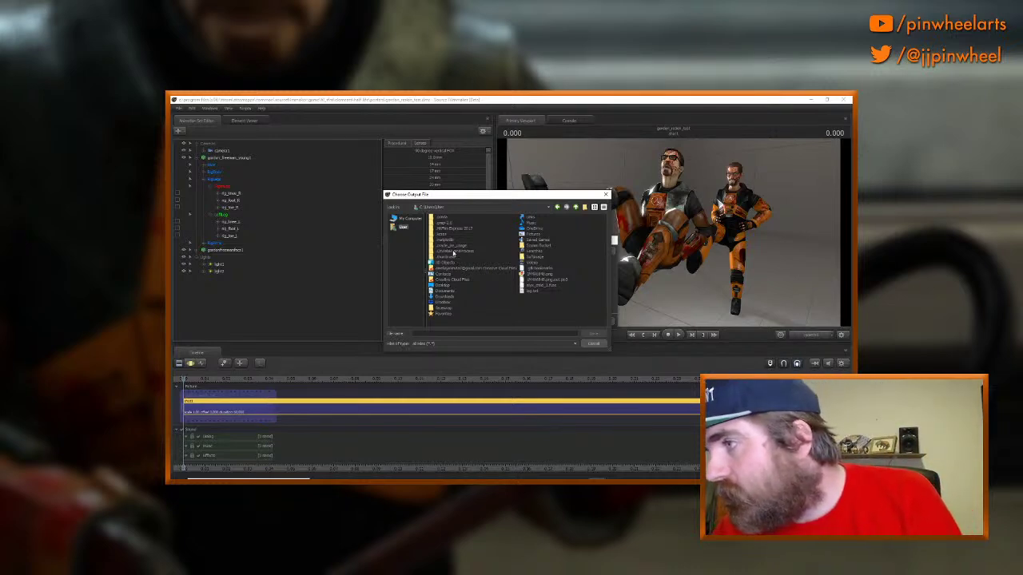
{"action": "left_click", "coordinate": [496, 208]}
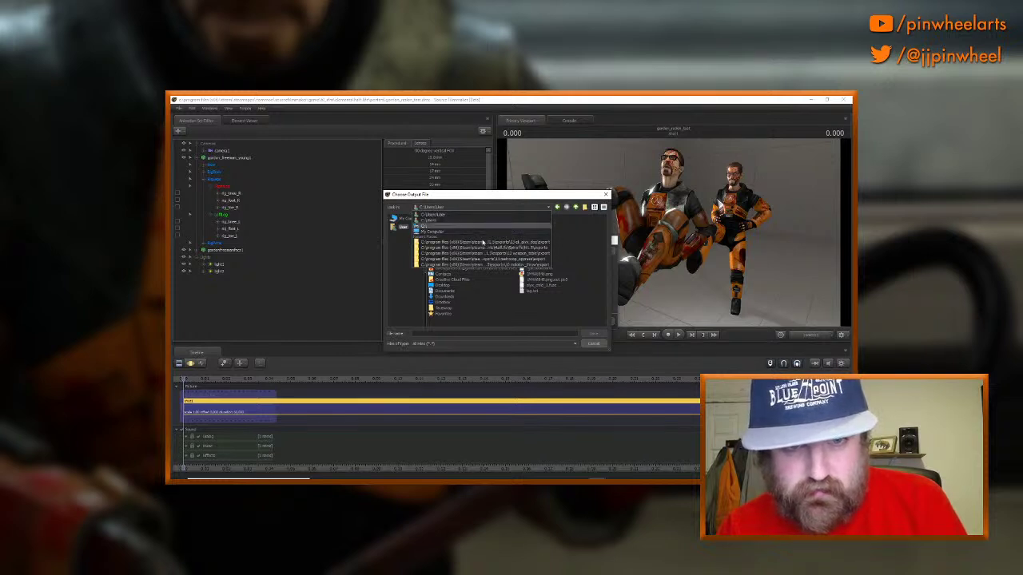
{"action": "left_click", "coordinate": [468, 317]}
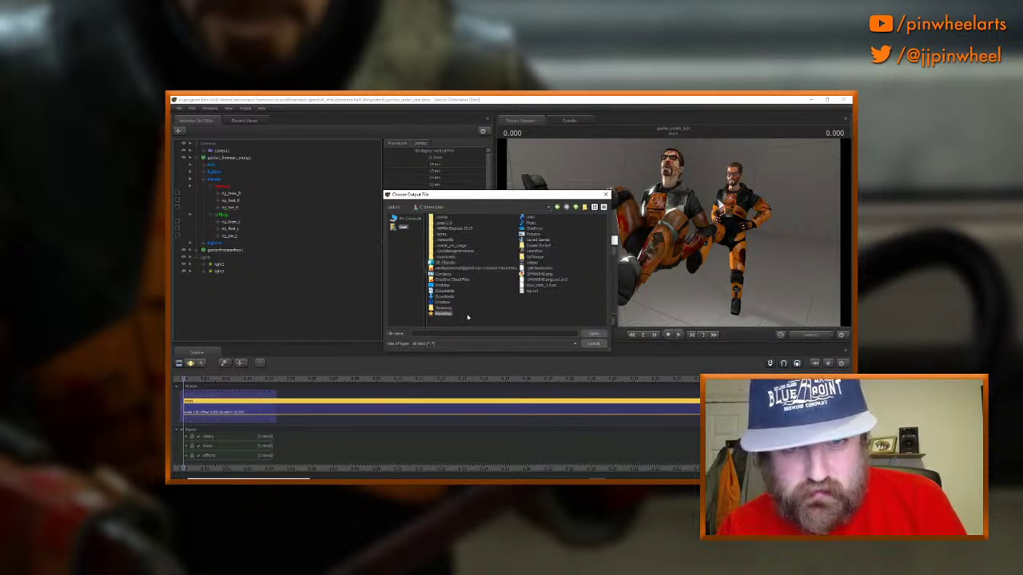
{"action": "left_click", "coordinate": [478, 208]}
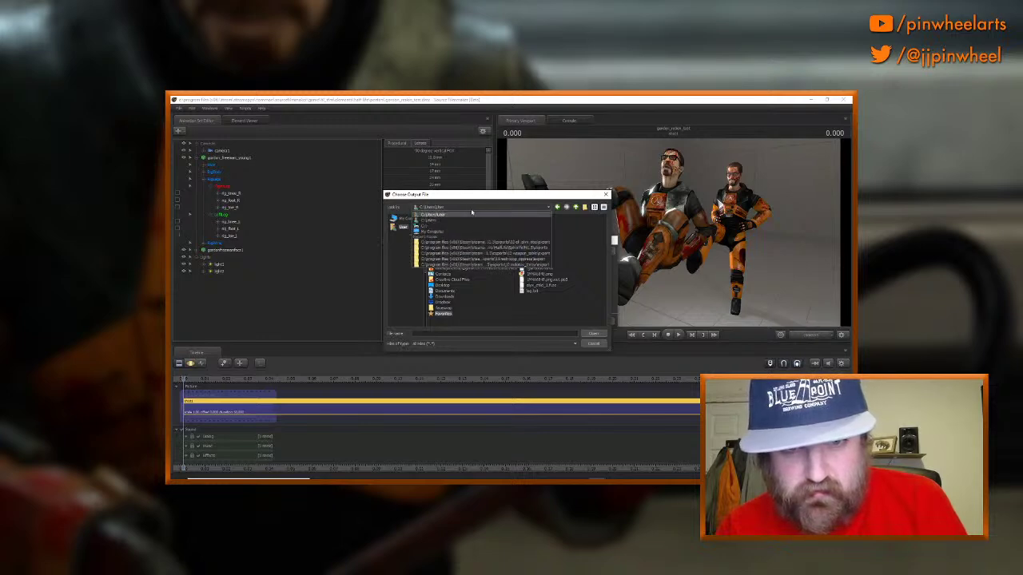
{"action": "left_click", "coordinate": [466, 217]}
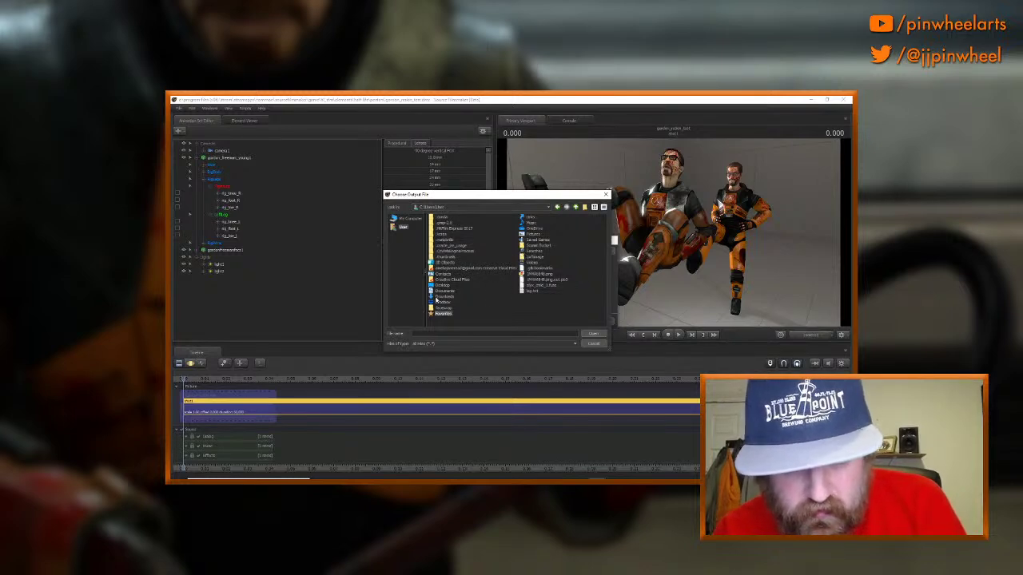
{"action": "double_click", "coordinate": [444, 285]}
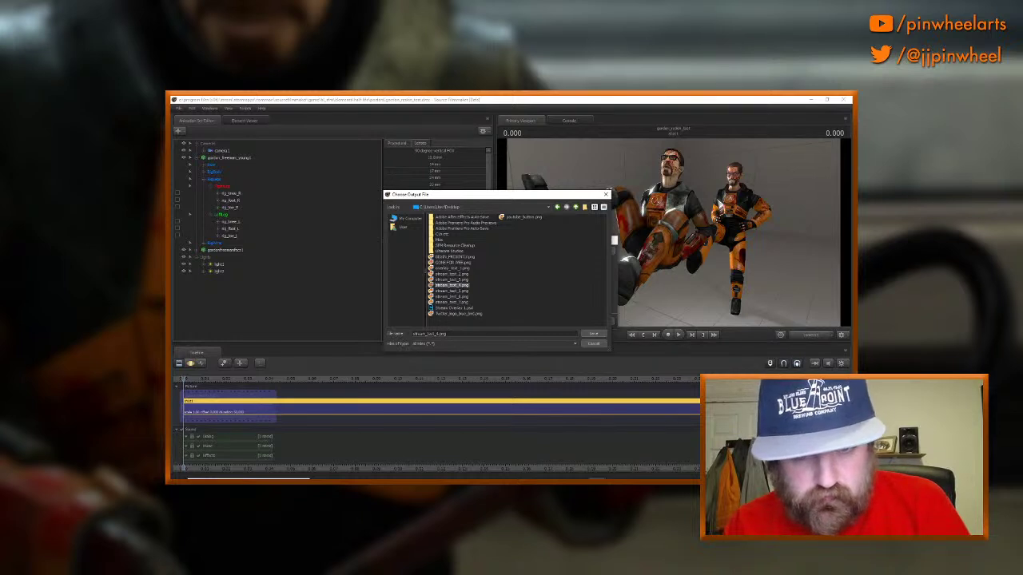
{"action": "left_click_drag", "start_coordinate": [438, 333], "coordinate": [393, 336]}
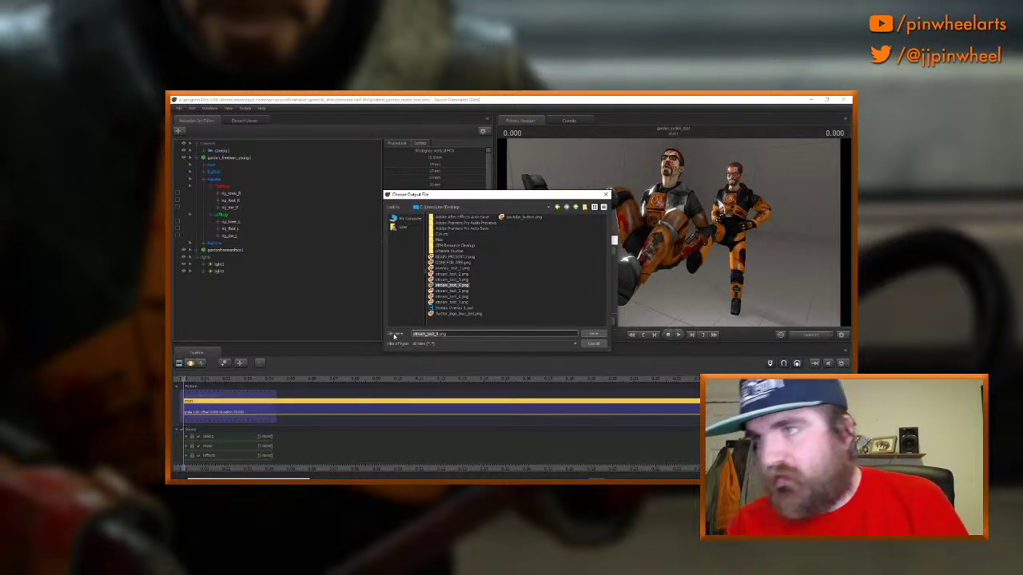
{"action": "type", "text": "gordon"}
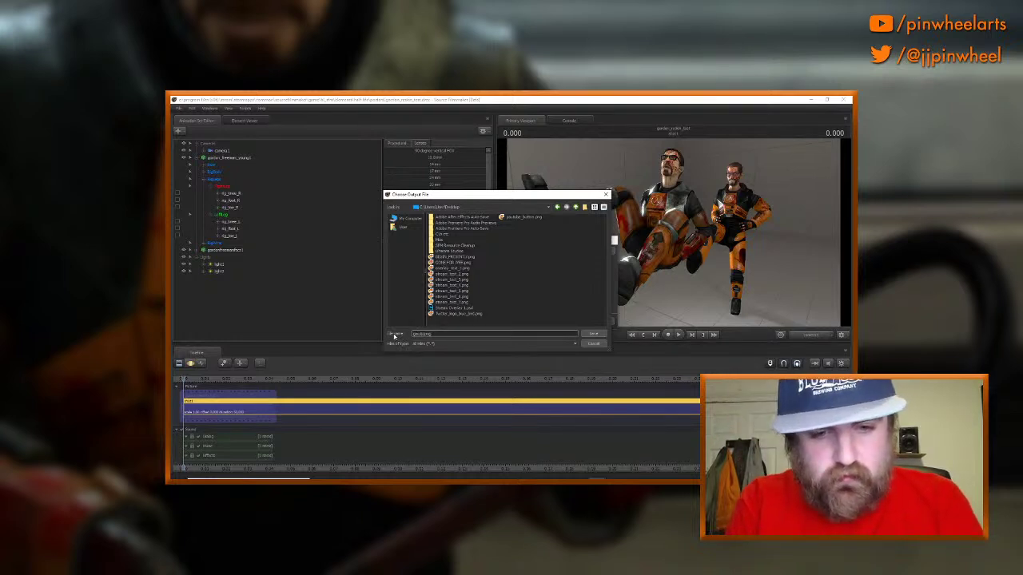
{"action": "type", "text": "_kick_gordon"}
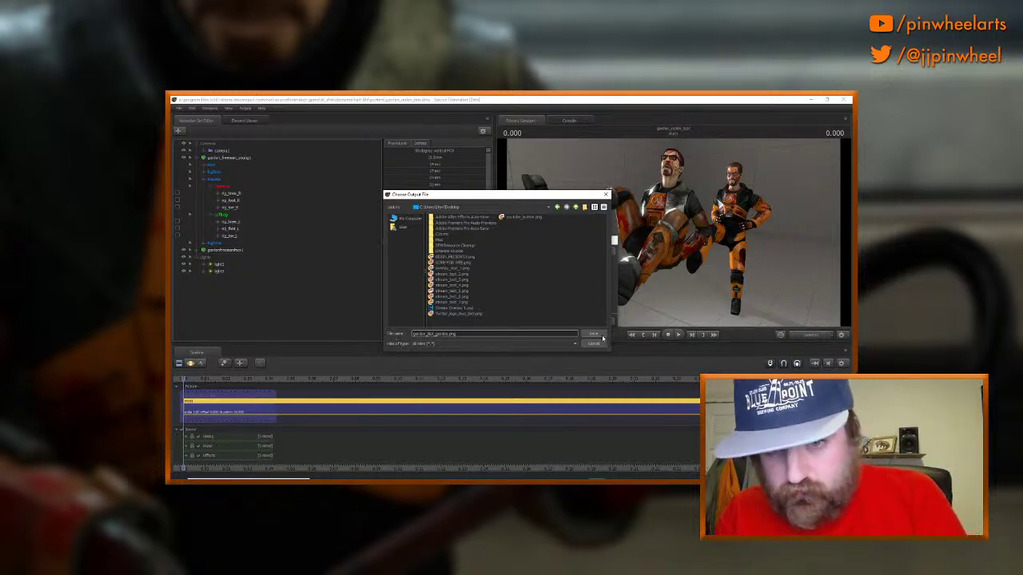
{"action": "left_click", "coordinate": [601, 335]}
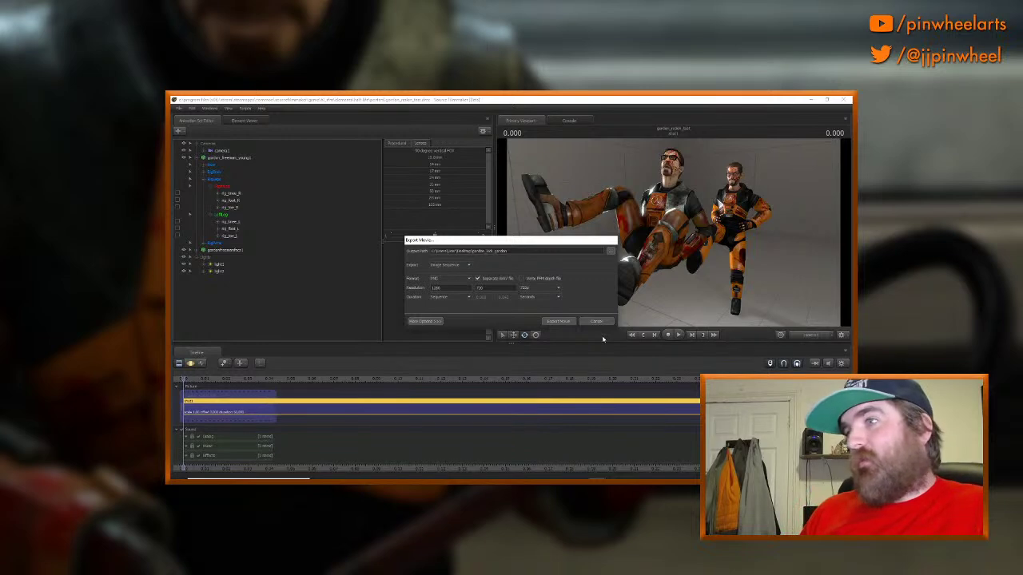
Step: Export the PNG image sequence at a higher resolution preset without a separate WAV file, keeping the refinement overrides
{"action": "left_click", "coordinate": [541, 287]}
{"action": "left_click", "coordinate": [531, 309]}
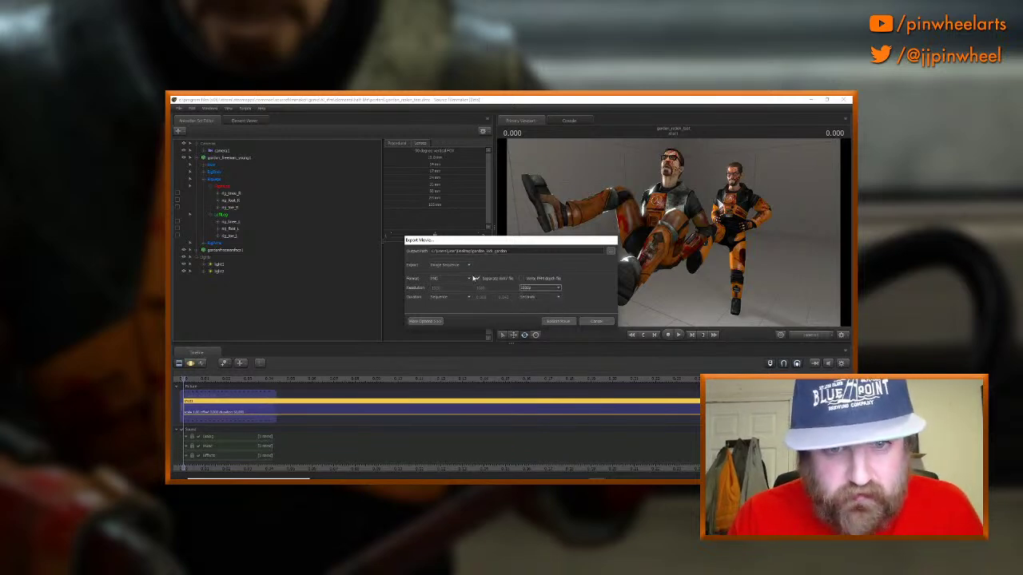
{"action": "left_click", "coordinate": [439, 321]}
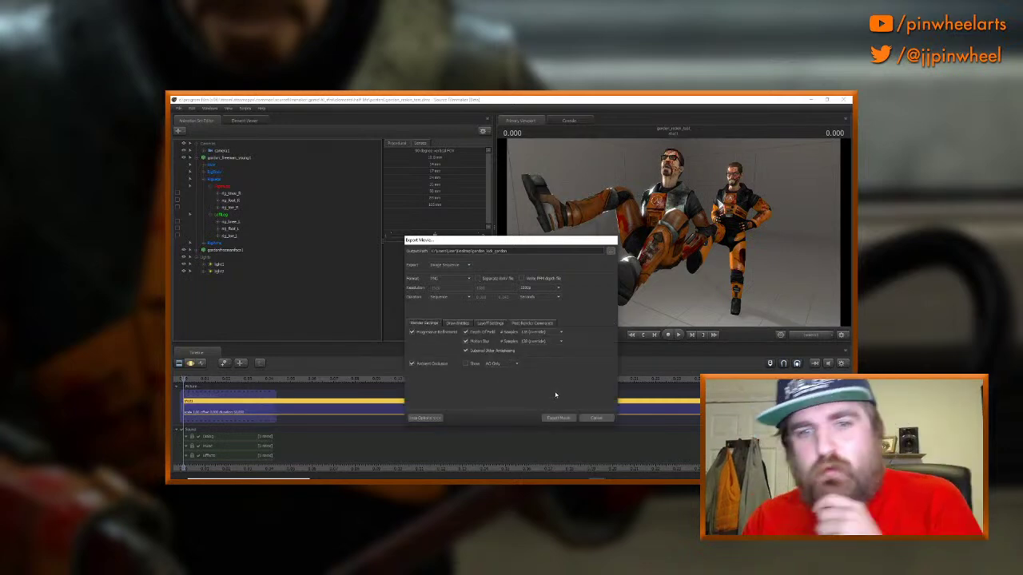
{"action": "left_click", "coordinate": [558, 418]}
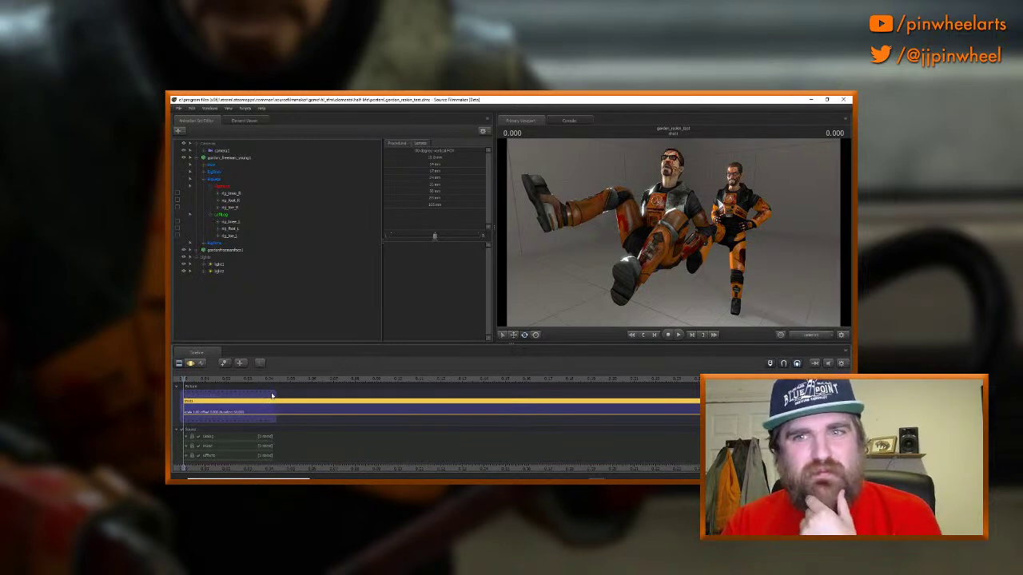
{"action": "scroll", "coordinate": [272, 395], "scroll_direction": "down", "scroll_amount": 2}
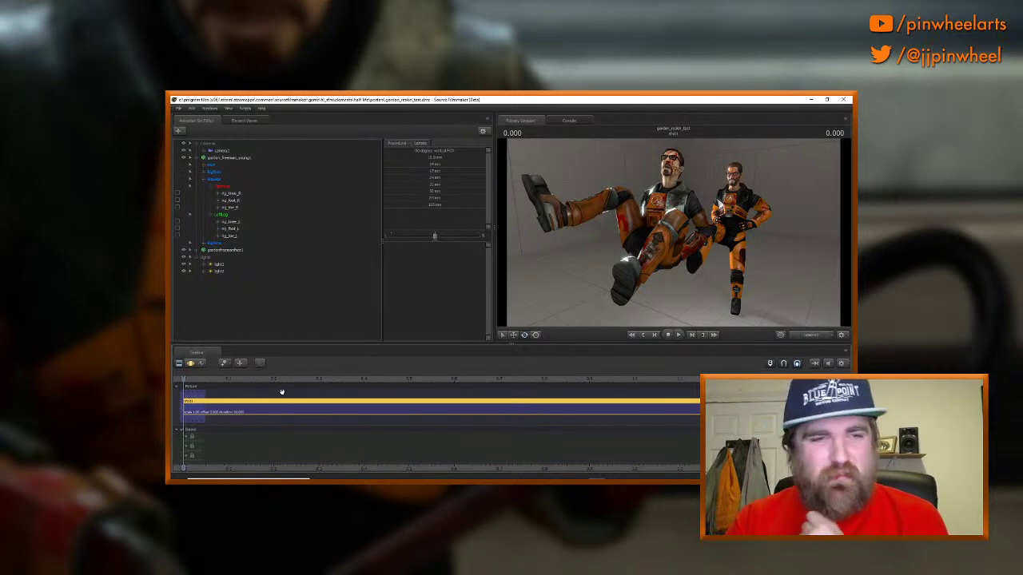
{"action": "scroll", "coordinate": [288, 395], "scroll_direction": "down", "scroll_amount": 1}
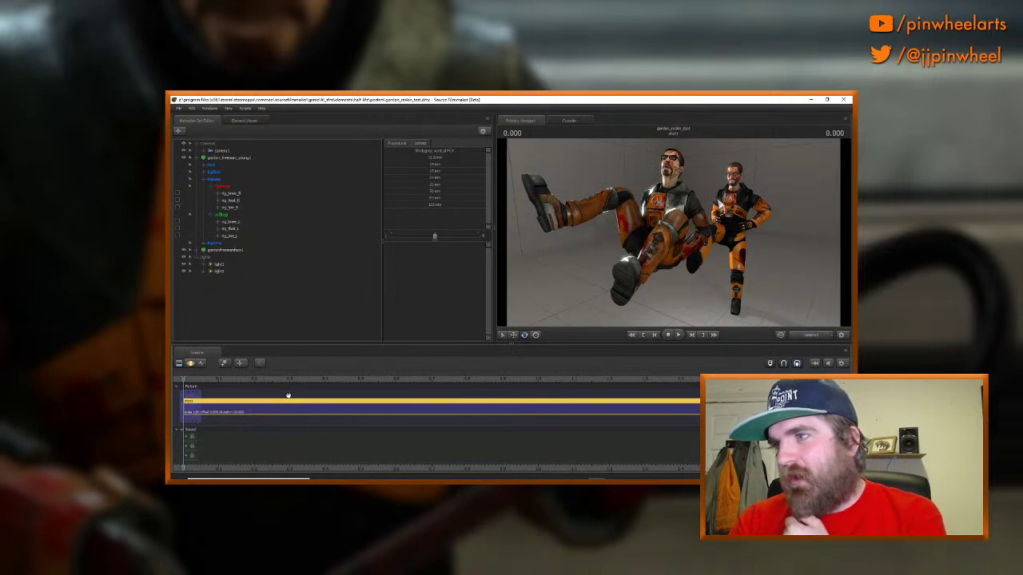
{"action": "scroll", "coordinate": [288, 395], "scroll_direction": "down", "scroll_amount": 1}
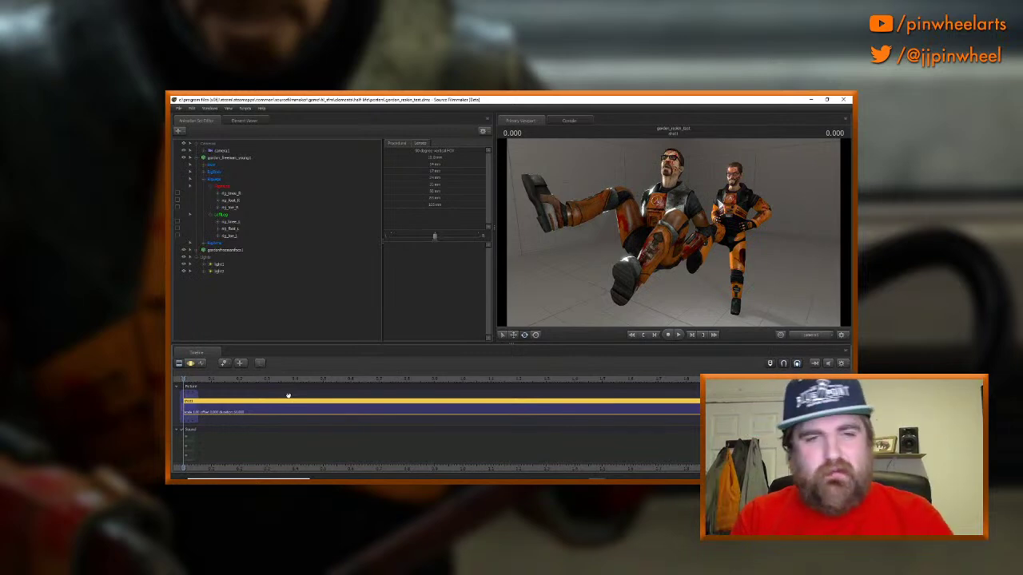
{"action": "scroll", "coordinate": [292, 400], "scroll_direction": "up", "scroll_amount": 4}
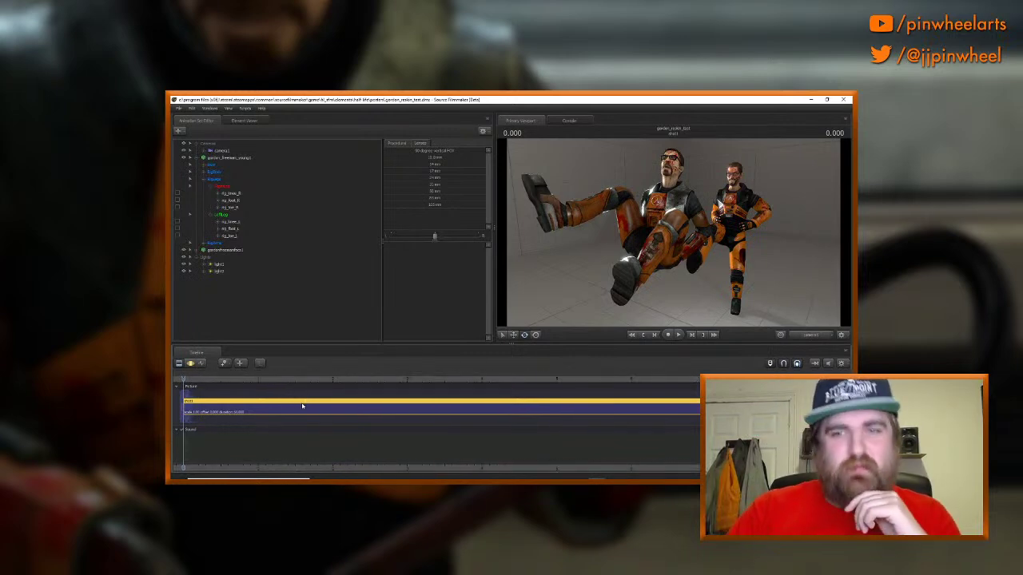
Step: Extend the movie's range on the timeline back out from its shortened length to cover the shot again
{"action": "scroll", "coordinate": [313, 391], "scroll_direction": "down", "scroll_amount": 7}
{"action": "scroll", "coordinate": [315, 396], "scroll_direction": "down", "scroll_amount": 1}
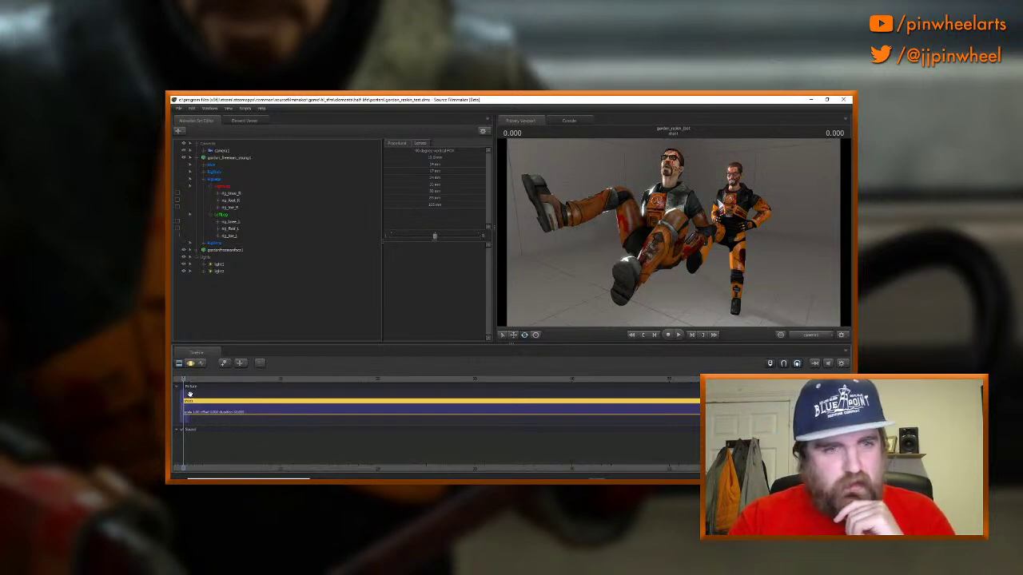
{"action": "left_click_drag", "start_coordinate": [186, 395], "coordinate": [700, 395]}
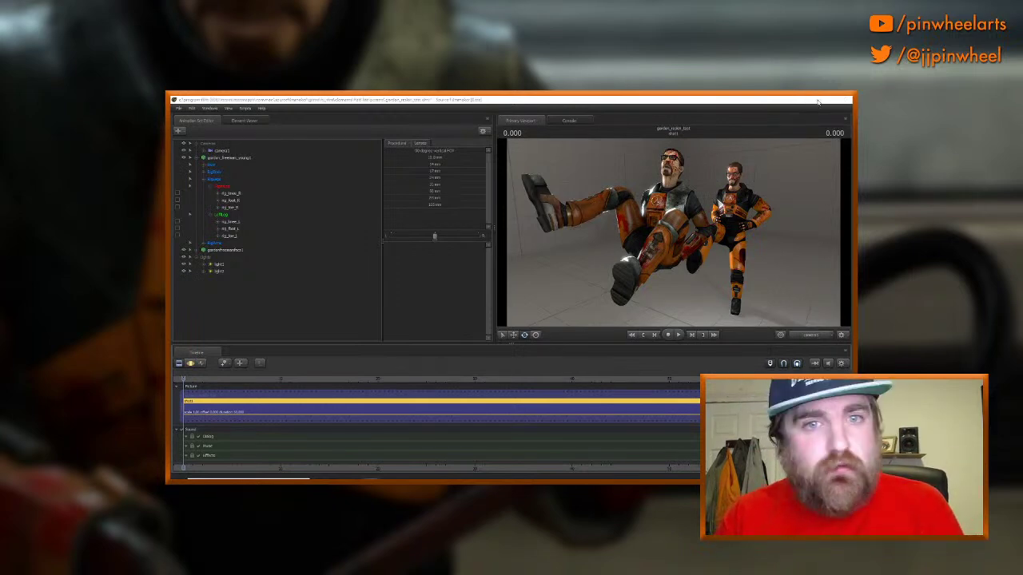
Step: Minimize Source Filmmaker and quit GIMP with the blood-spattered suit textures still open
{"action": "left_click", "coordinate": [811, 100]}
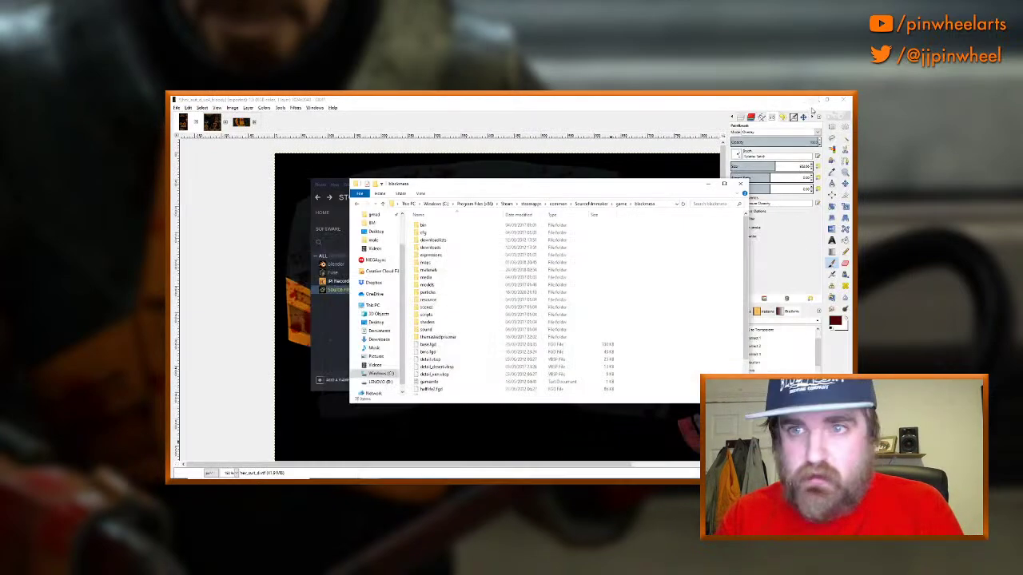
{"action": "left_click", "coordinate": [636, 99]}
{"action": "left_click", "coordinate": [842, 99]}
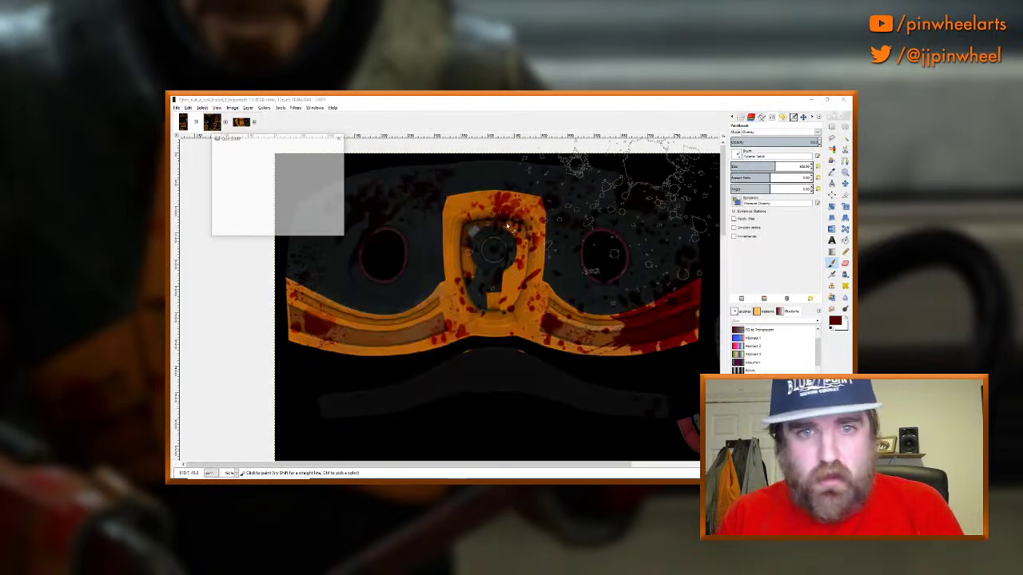
{"action": "left_click", "coordinate": [276, 229]}
{"action": "key", "text": "ctrl+q"}
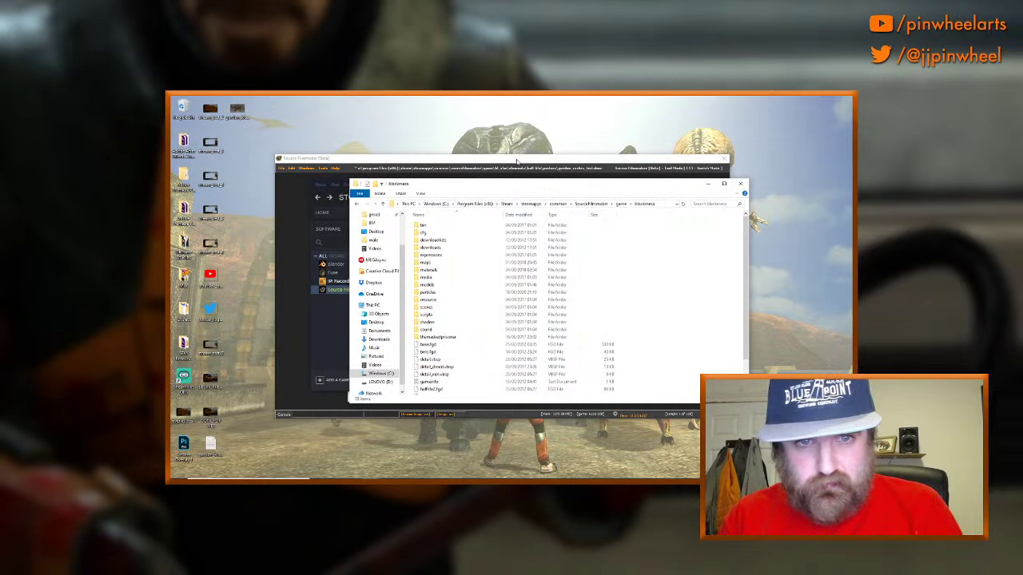
Step: Switch to Photo Gallery with the exported gordon_kick_gordon render from the desktop, view it full screen, and close the viewer
{"action": "left_click", "coordinate": [237, 170]}
{"action": "left_click", "coordinate": [233, 108]}
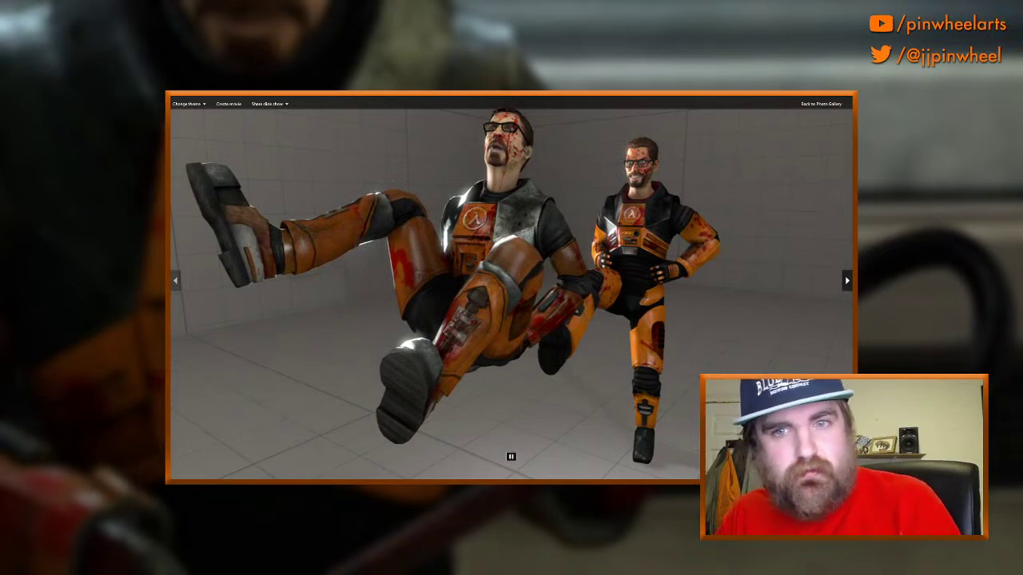
{"action": "key", "text": "Escape"}
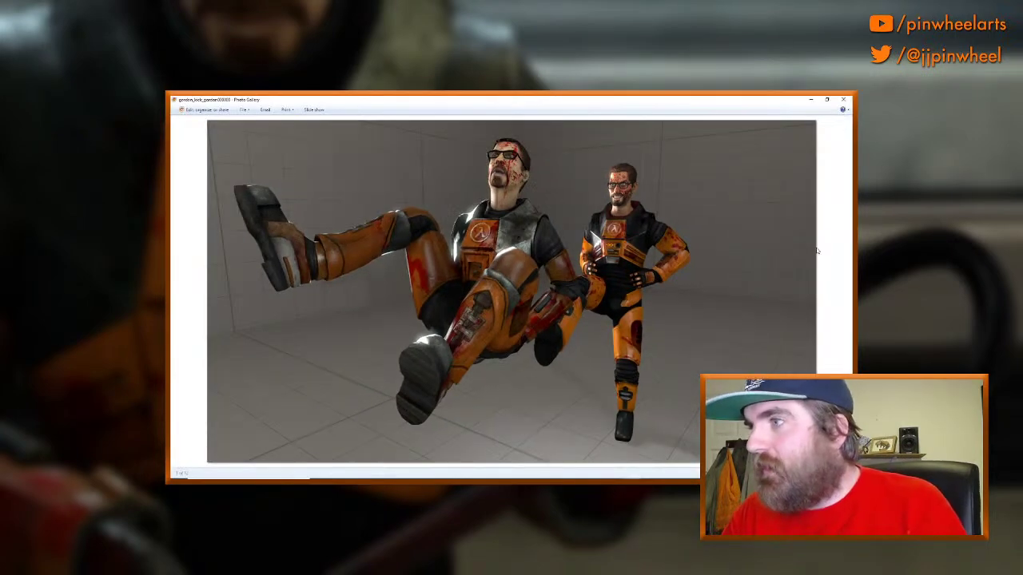
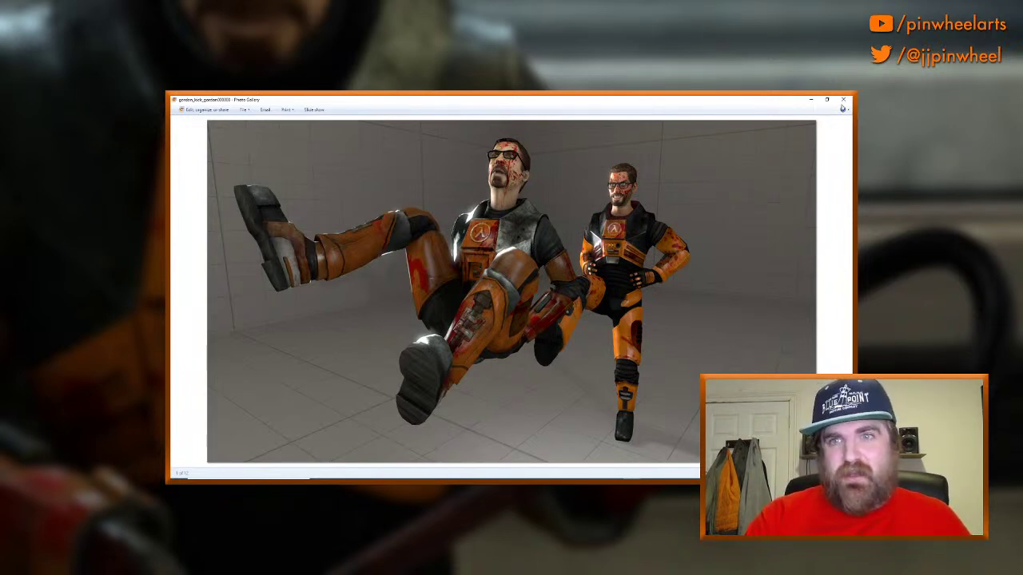
{"action": "left_click", "coordinate": [844, 99]}
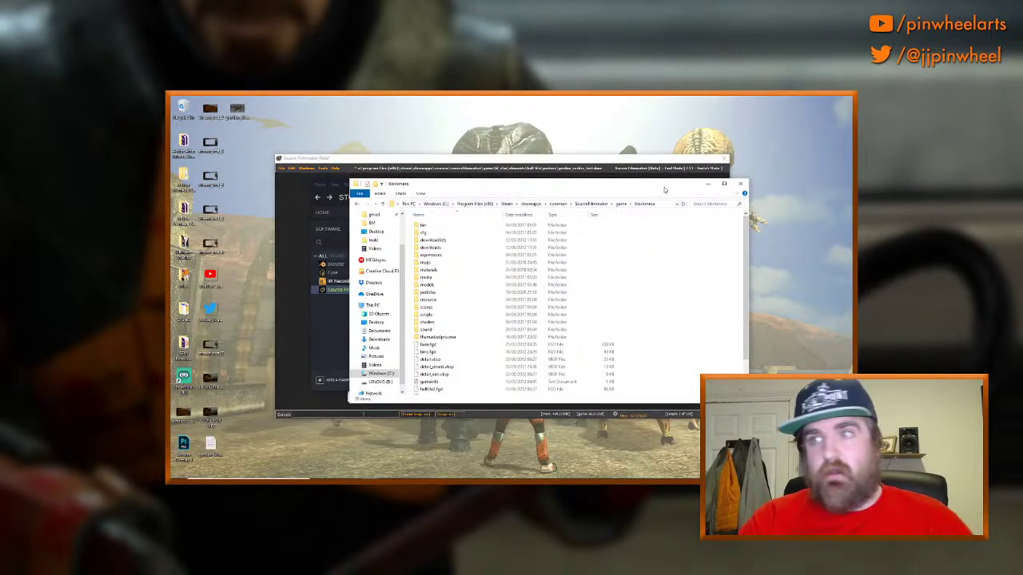